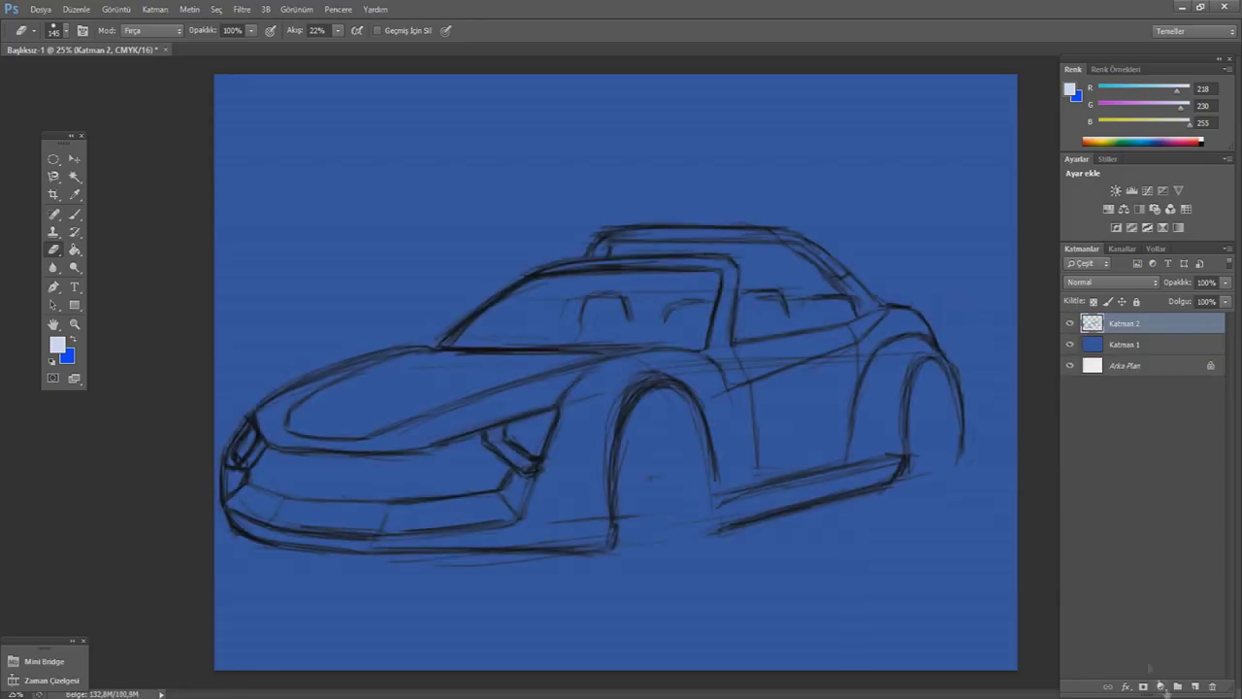
- Fade the sketch layer Katman 2 to 31% opacity and add a new layer
click(1224, 282)
drag(1225, 298, 1182, 301)
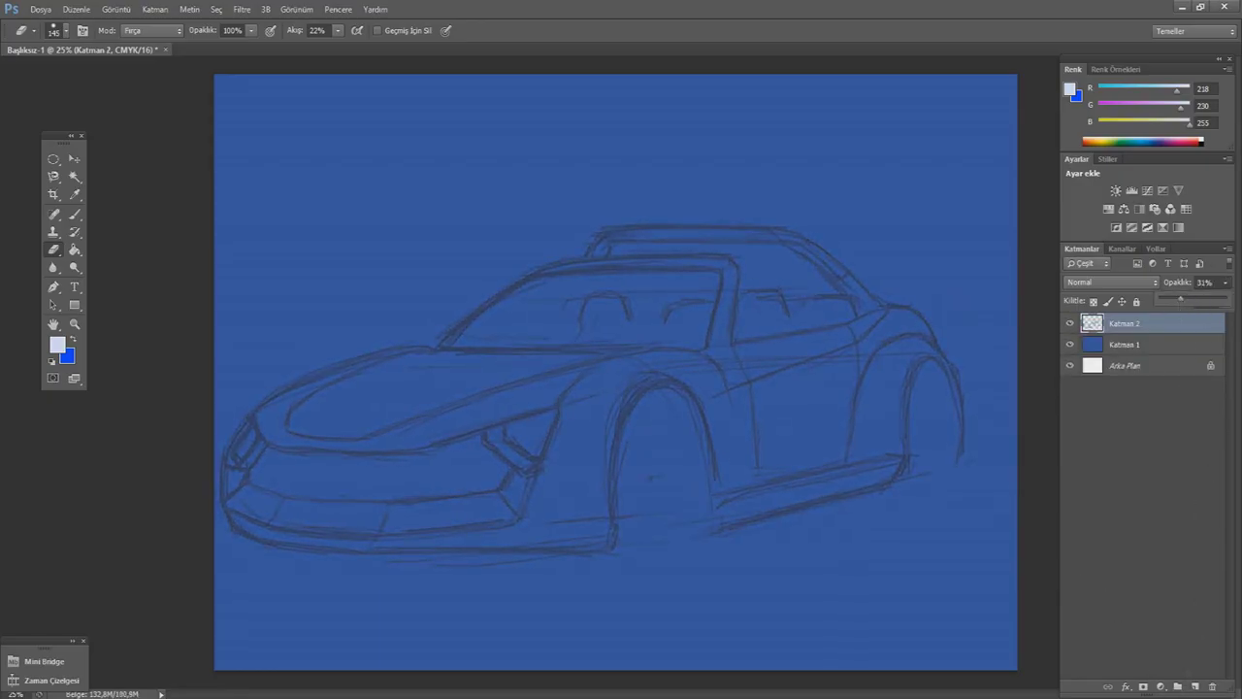
key(ctrl+shift+alt+n)
- Trace a Pen path along the car's underside, rear fender and roofline
click(53, 286)
click(265, 542)
drag(599, 550, 617, 530)
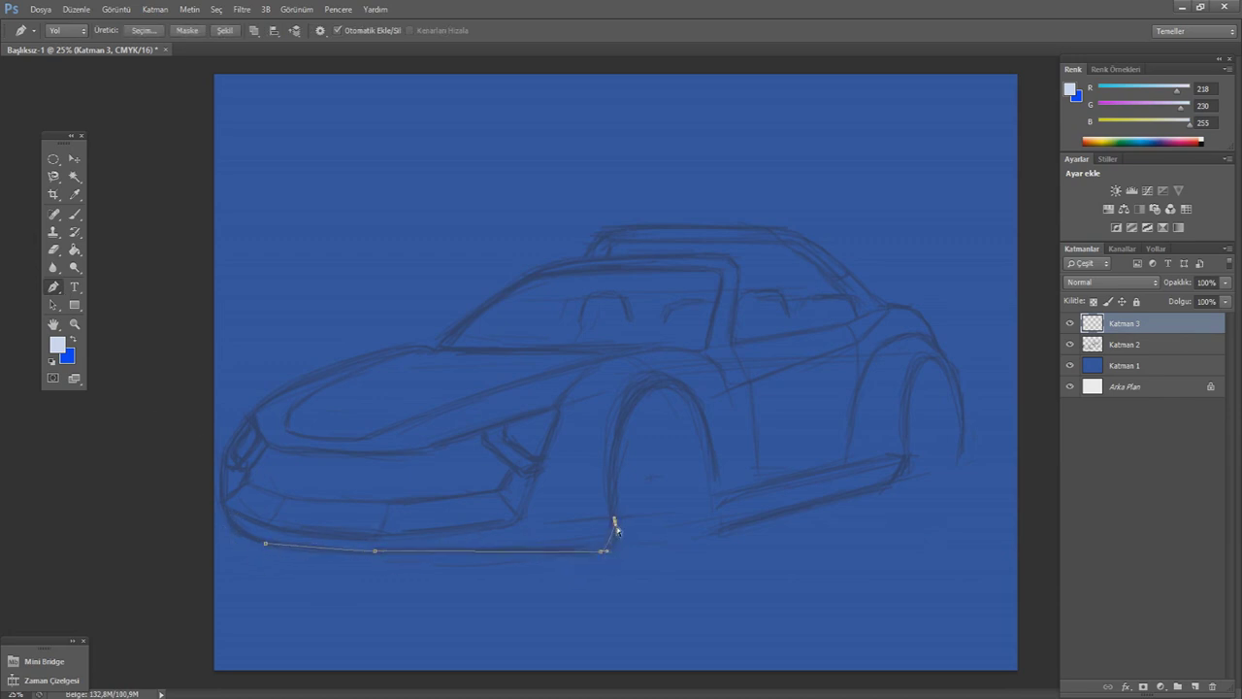
drag(663, 529, 705, 549)
click(722, 529)
drag(380, 556, 392, 555)
click(893, 483)
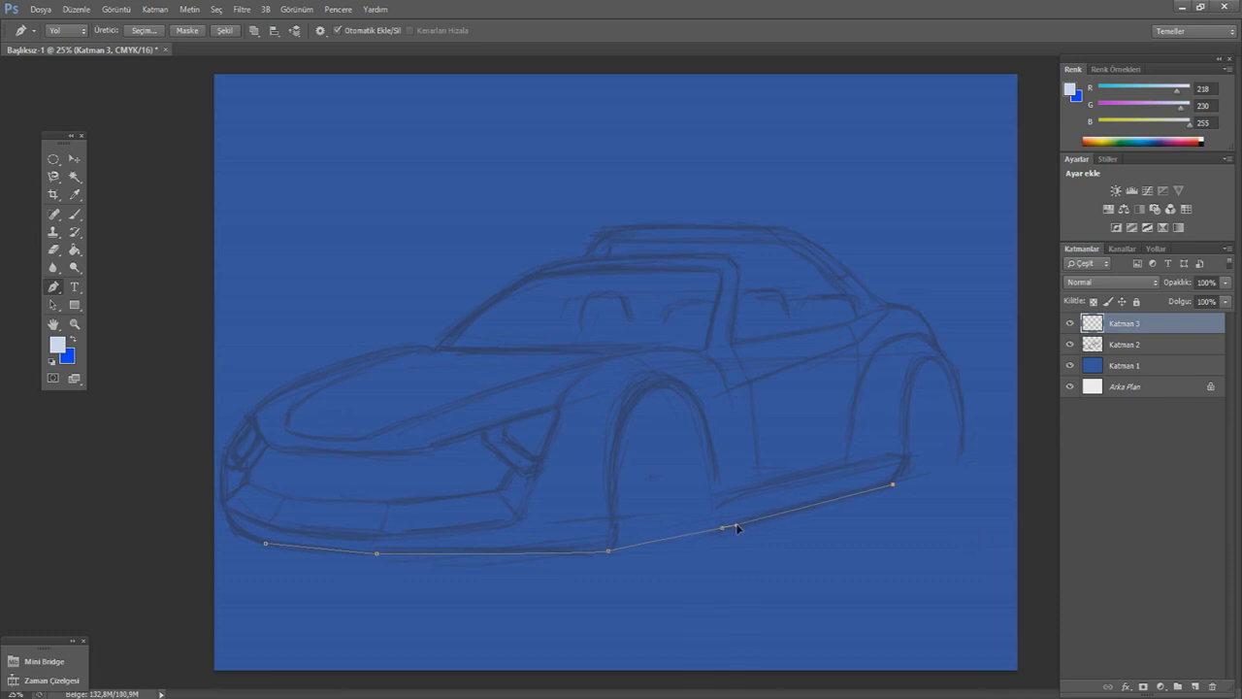
click(960, 399)
drag(946, 356, 935, 344)
drag(794, 232, 808, 231)
drag(606, 233, 594, 241)
drag(793, 233, 787, 229)
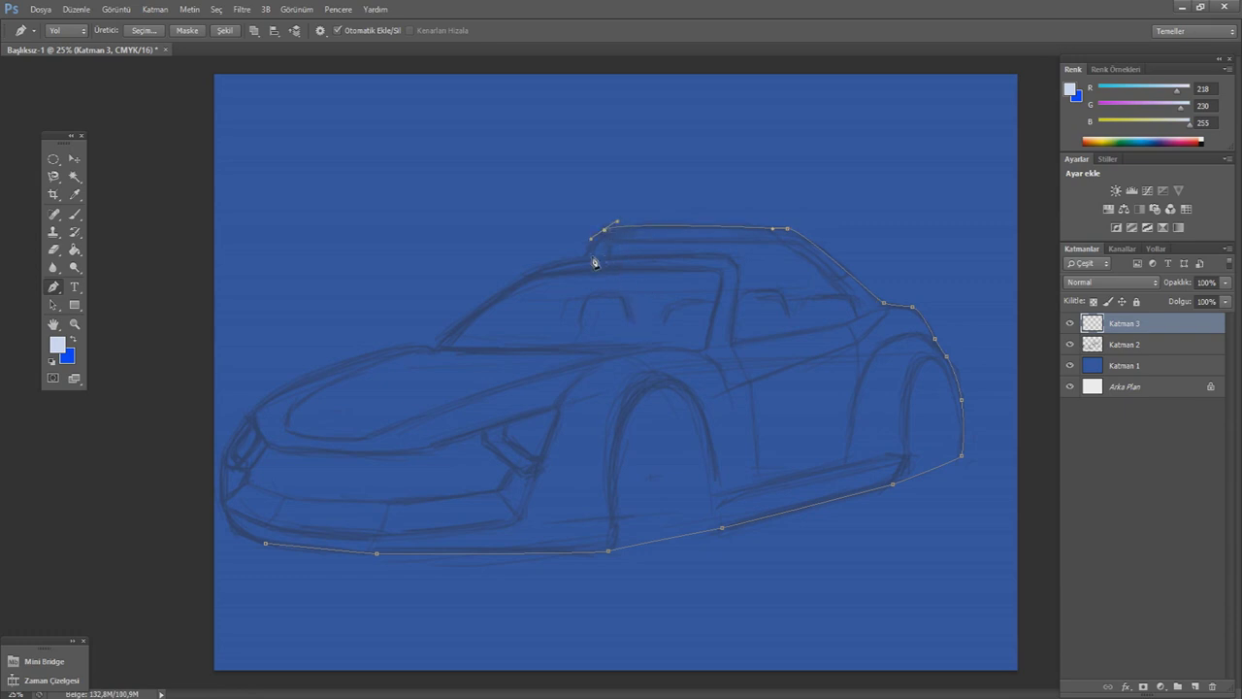
mouse_move(595, 252)
mouse_down()
mouse_move(614, 225)
mouse_move(619, 236)
mouse_move(613, 226)
mouse_up()
drag(787, 229, 791, 238)
- Redo the top outline along the rear deck, windshield, hood and bumper, closing the path
key(ctrl+alt+z)
key(ctrl+alt+z)
key(ctrl+alt+z)
key(ctrl+alt+z)
key(ctrl+alt+z)
click(734, 342)
drag(737, 268, 735, 255)
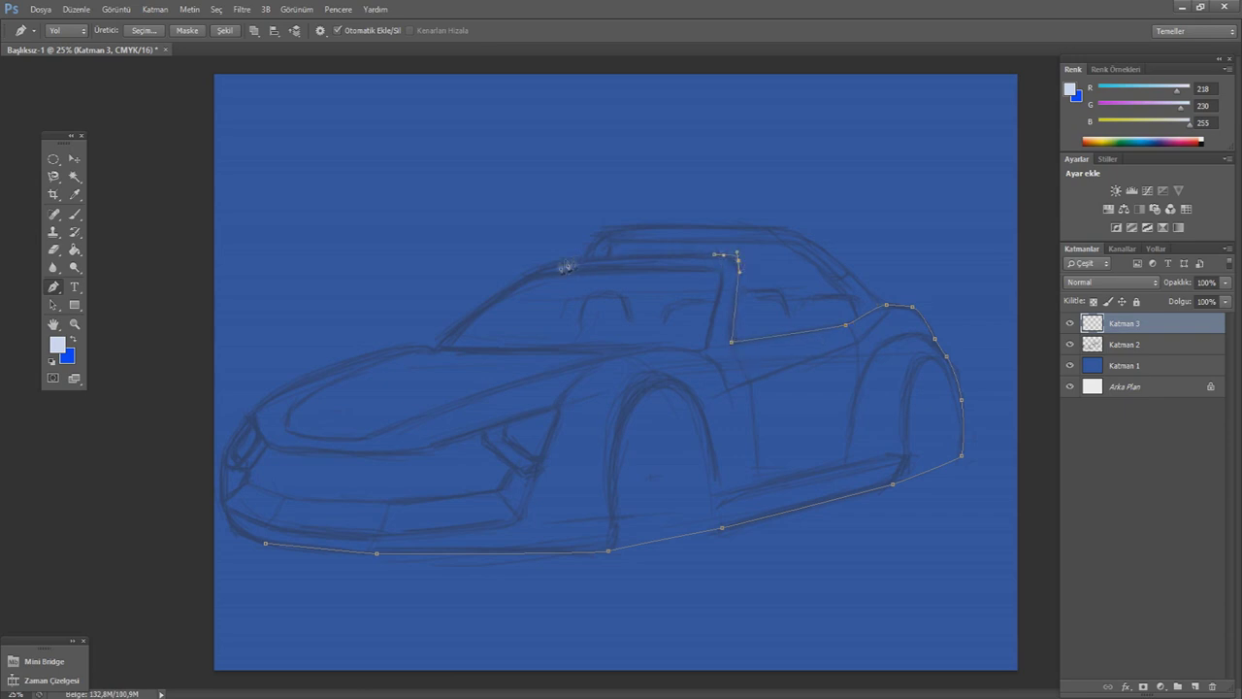
drag(546, 264, 530, 275)
drag(442, 341, 431, 353)
drag(532, 275, 524, 275)
click(272, 393)
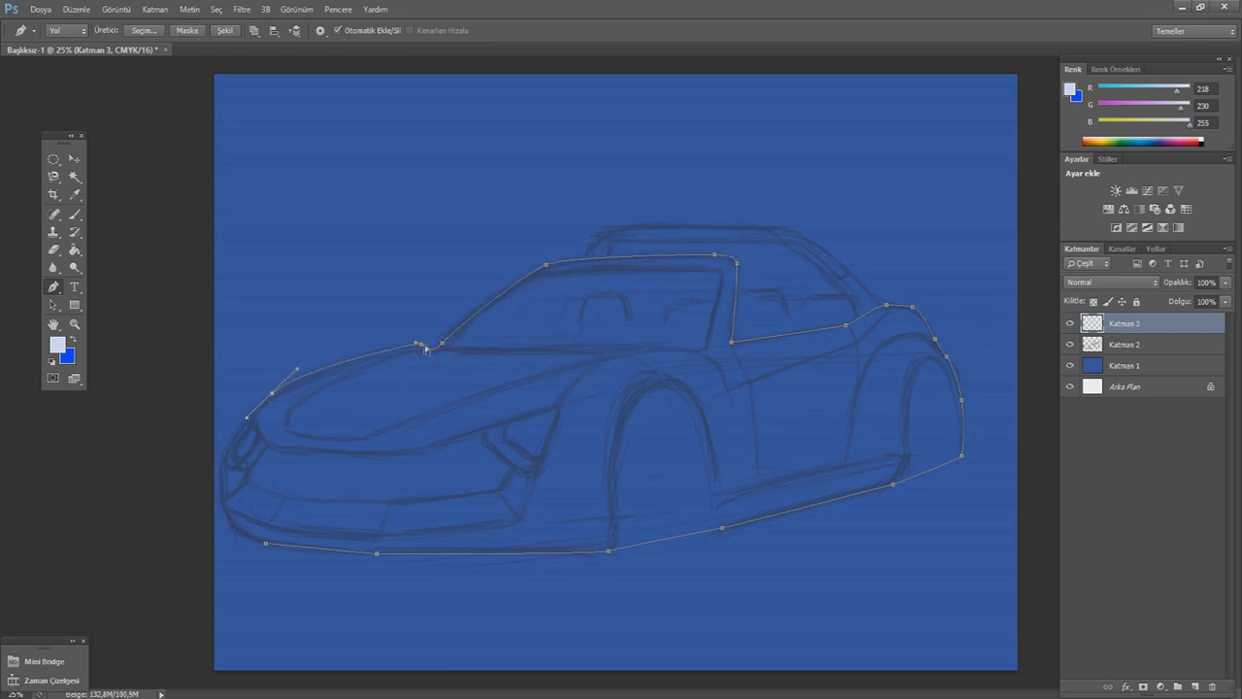
drag(428, 349, 424, 347)
click(228, 450)
click(224, 464)
click(222, 497)
click(266, 547)
- Convert the closed car body path into a selection
right_click(539, 351)
click(572, 418)
click(709, 214)
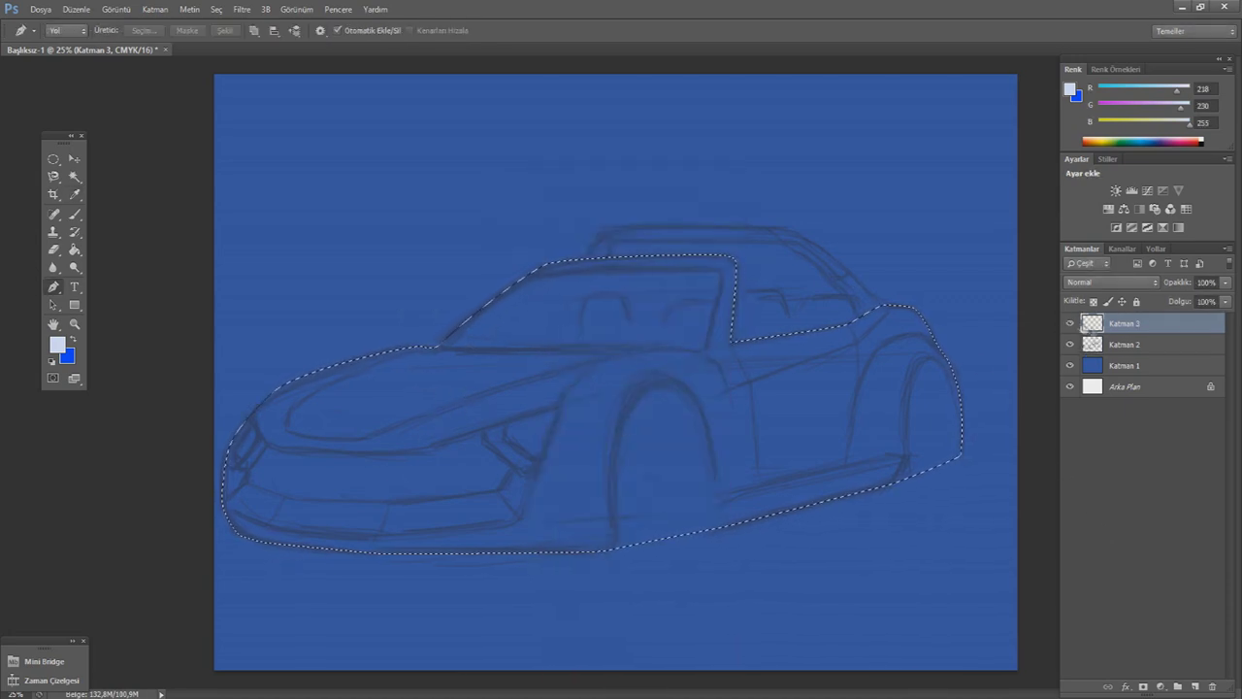
- Undo a trial blue fill and pick a lighter blue foreground colour
key(b)
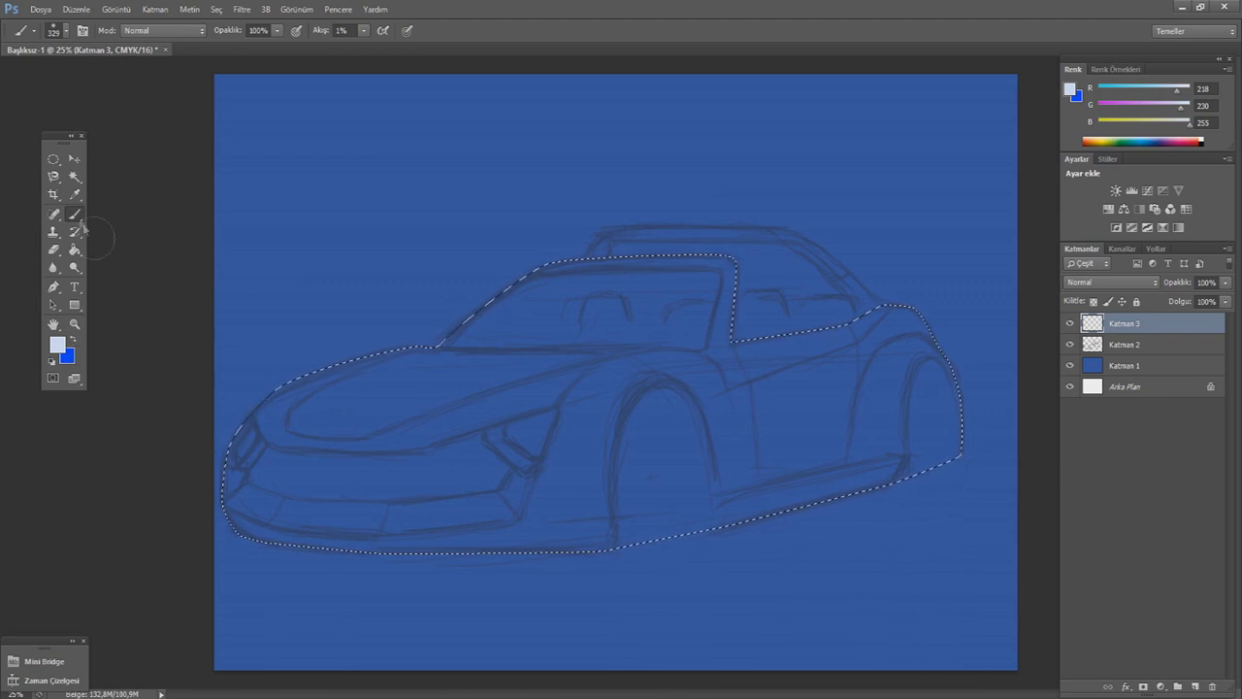
key(x)
click(74, 250)
click(332, 428)
key(ctrl+z)
key(i)
click(57, 344)
drag(777, 543, 851, 478)
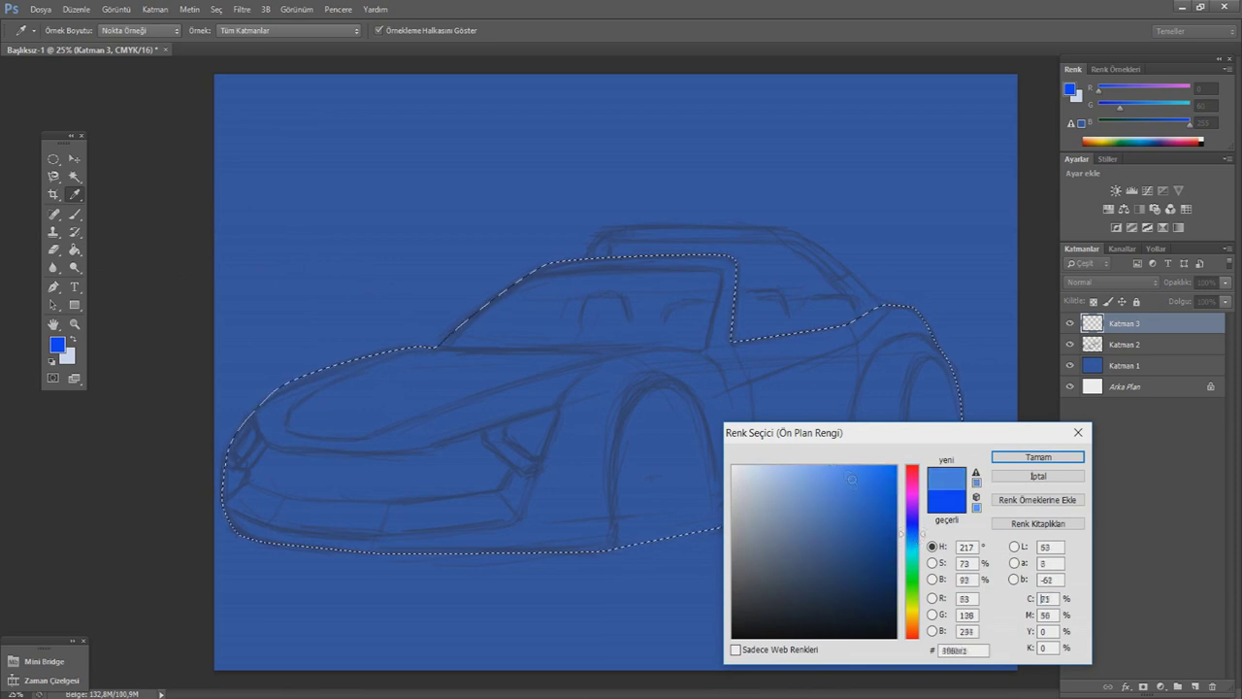
click(1038, 456)
- Paint soft highlights across the hood and side with a 422px brush
key(b)
click(58, 31)
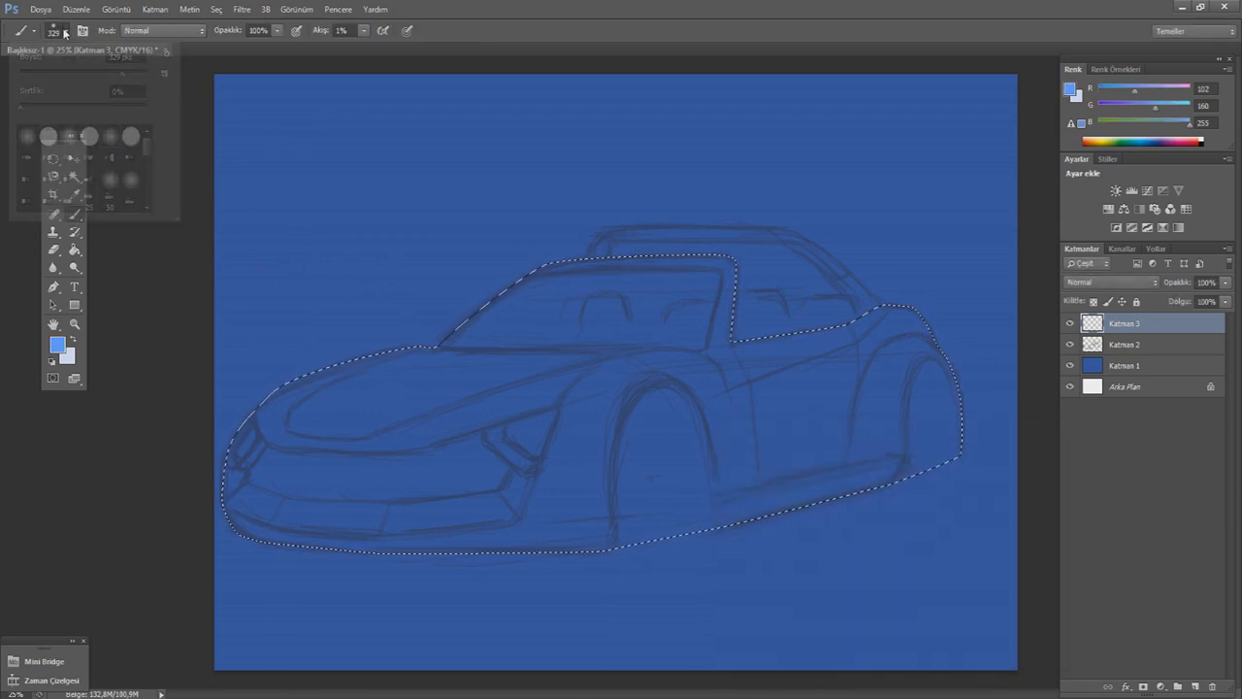
text(422)
key(Return)
mouse_move(288, 426)
mouse_down()
mouse_move(510, 407)
mouse_move(375, 401)
mouse_up()
mouse_move(831, 347)
mouse_down()
mouse_move(774, 440)
mouse_move(524, 521)
mouse_move(669, 364)
mouse_move(572, 413)
mouse_move(669, 354)
mouse_move(574, 450)
mouse_up()
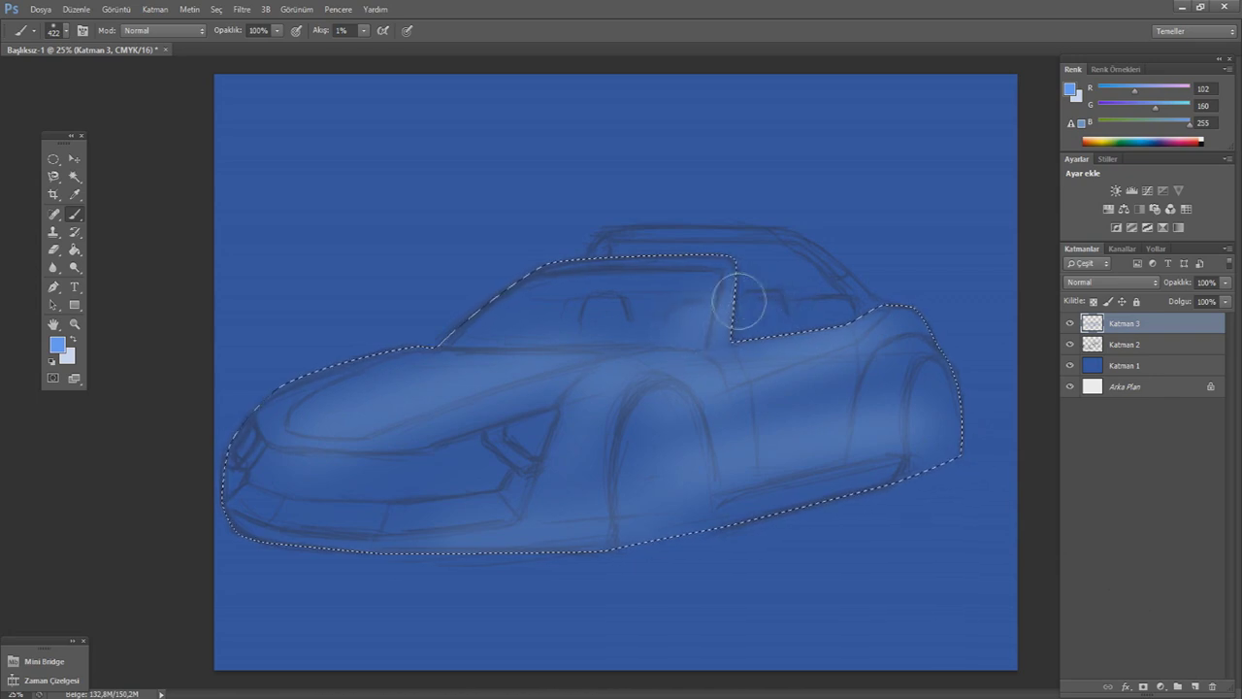
- Deselect, add layer Katman 4 and start a Pen path on the rear door panel
key(m)
key(ctrl+d)
click(1197, 687)
key(p)
click(698, 403)
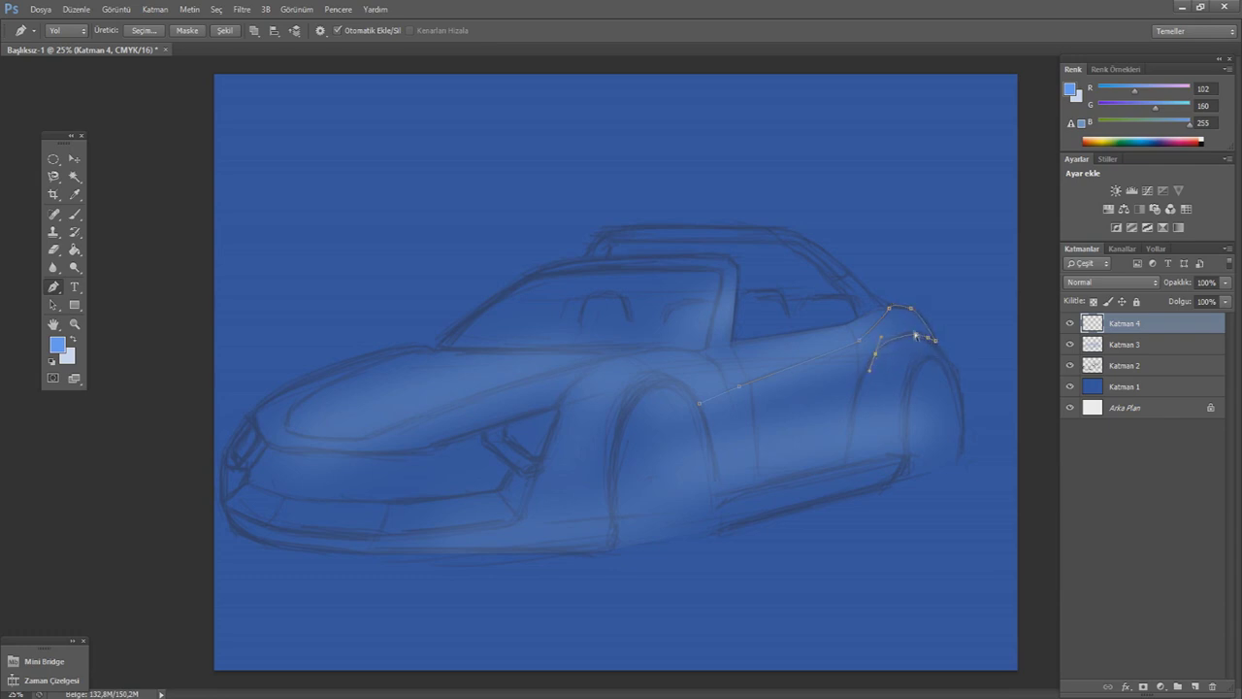
- Finish the rear door outline and convert it into a selection
drag(911, 355, 907, 357)
drag(856, 419, 854, 441)
right_click(722, 296)
click(748, 408)
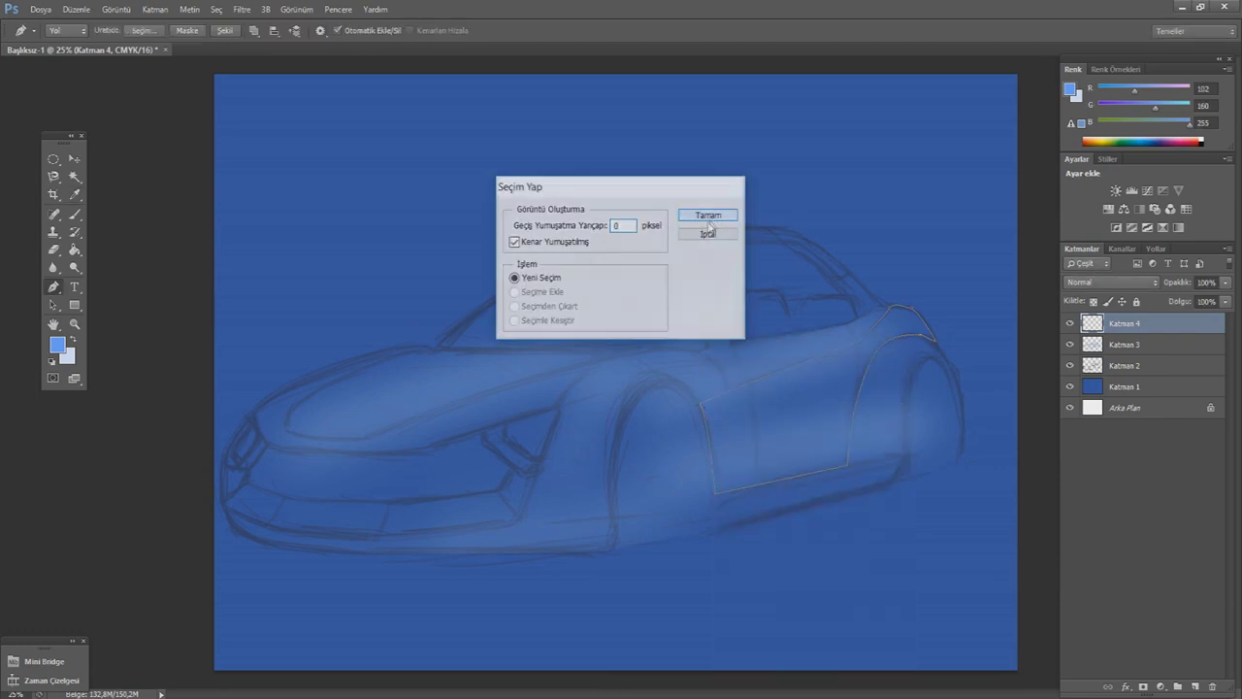
click(709, 213)
- Choose a darker blue and set the brush flow to 5%
click(58, 345)
click(874, 567)
click(1037, 456)
key(b)
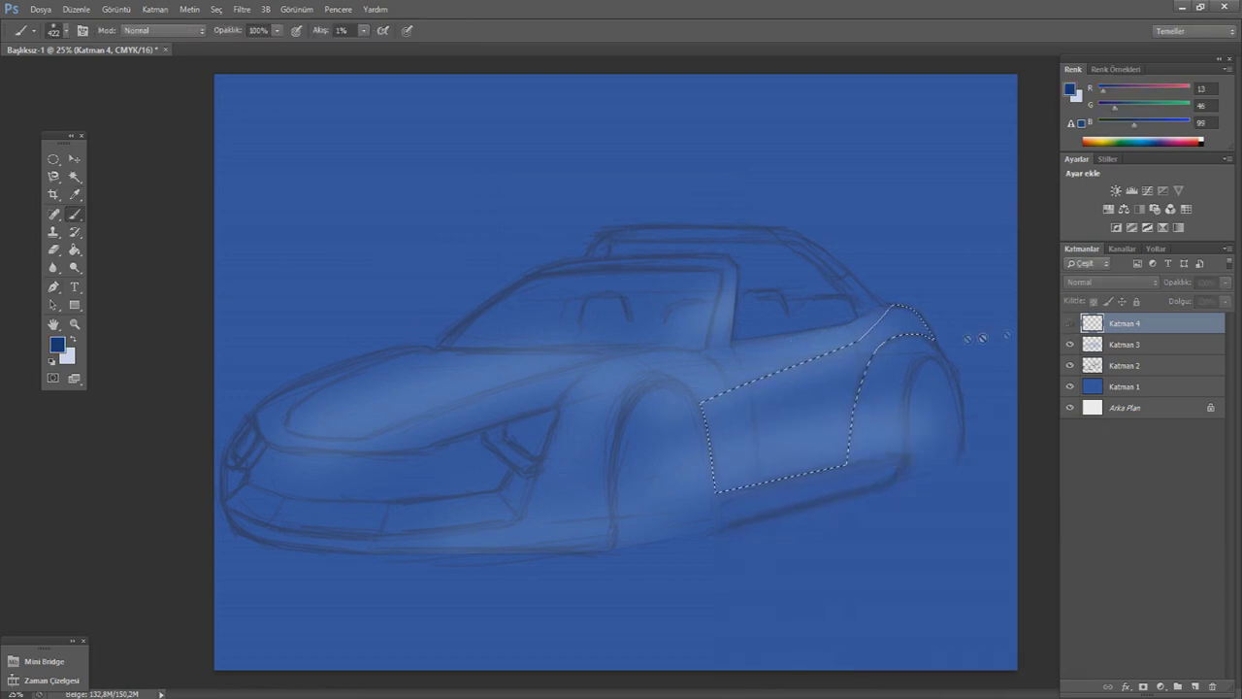
click(362, 30)
drag(365, 42, 370, 43)
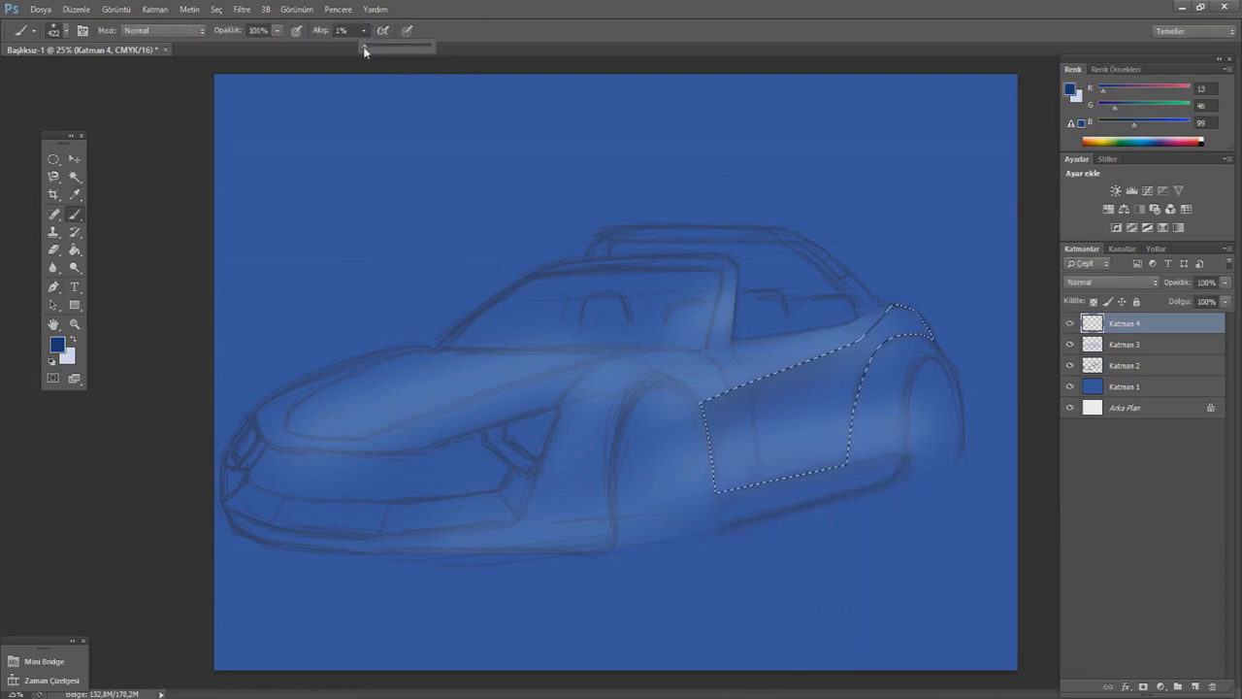
- Paint darker blue shading across the rear door panel
drag(917, 308, 815, 389)
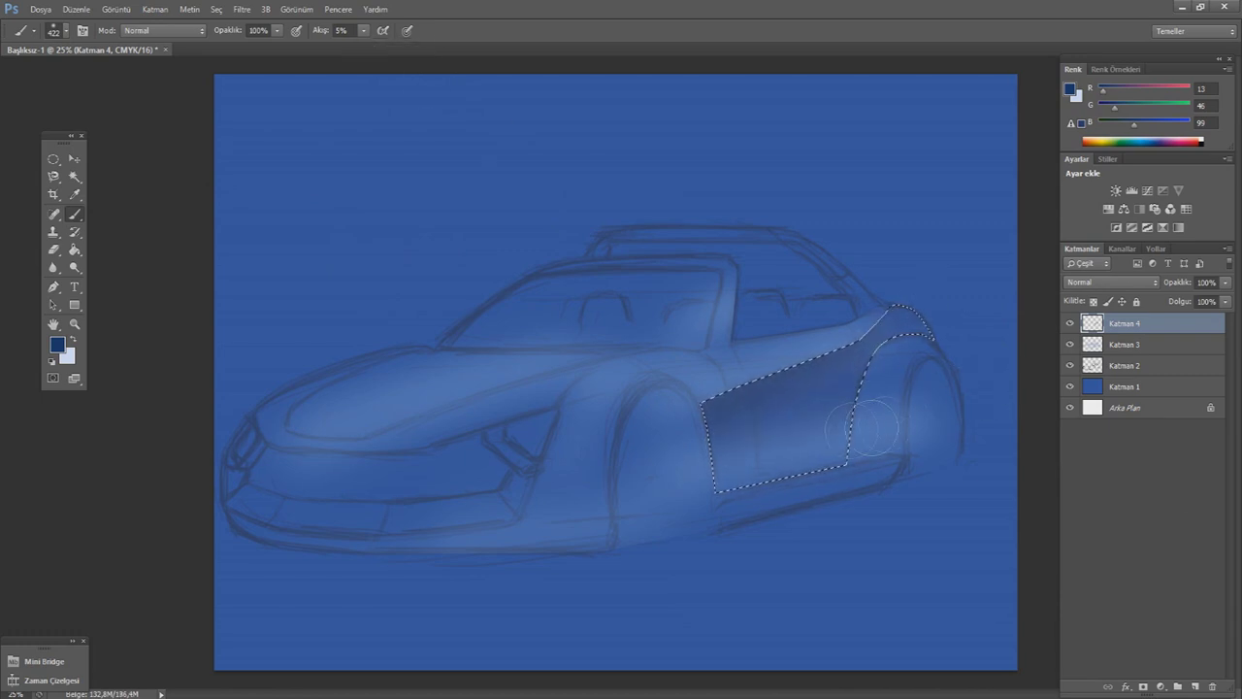
drag(956, 328, 852, 406)
drag(771, 427, 882, 320)
drag(757, 388, 844, 354)
drag(922, 320, 824, 379)
- Switch brush preset, deselect the door and add new layer Katman 5
click(61, 30)
click(131, 136)
key(Return)
key(m)
key(ctrl+d)
click(1194, 686)
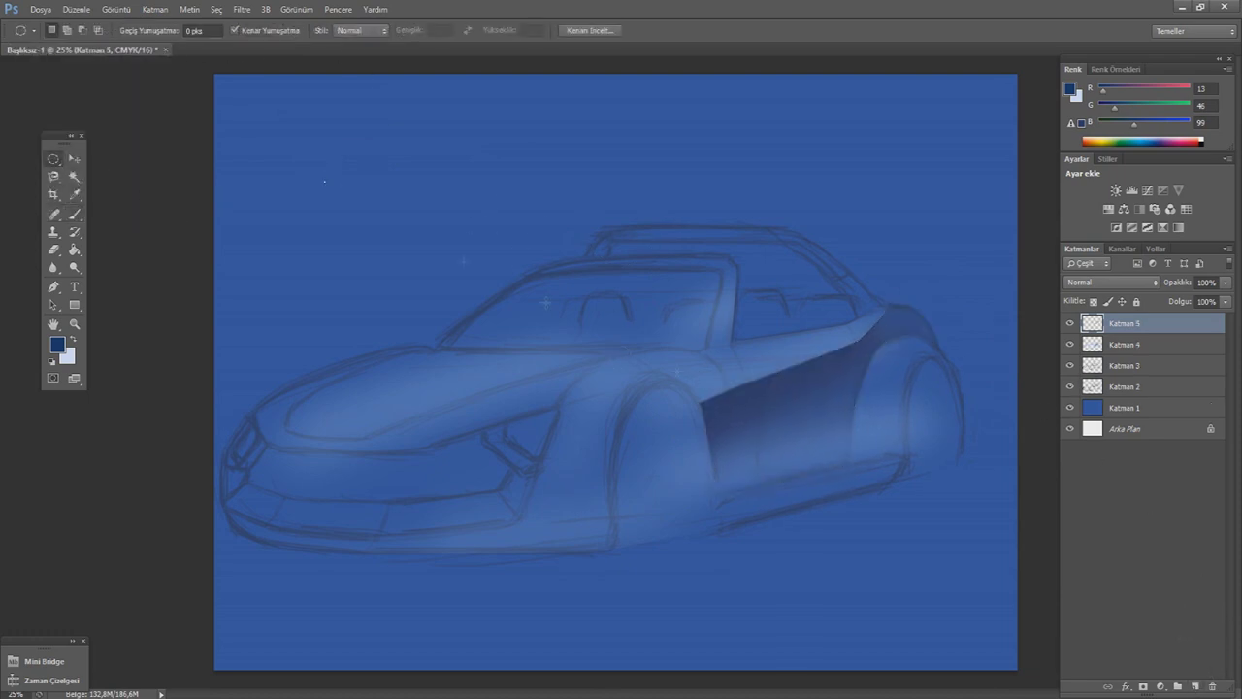
- Trace the hood's front and lower edge along the headlight with the Pen tool
key(p)
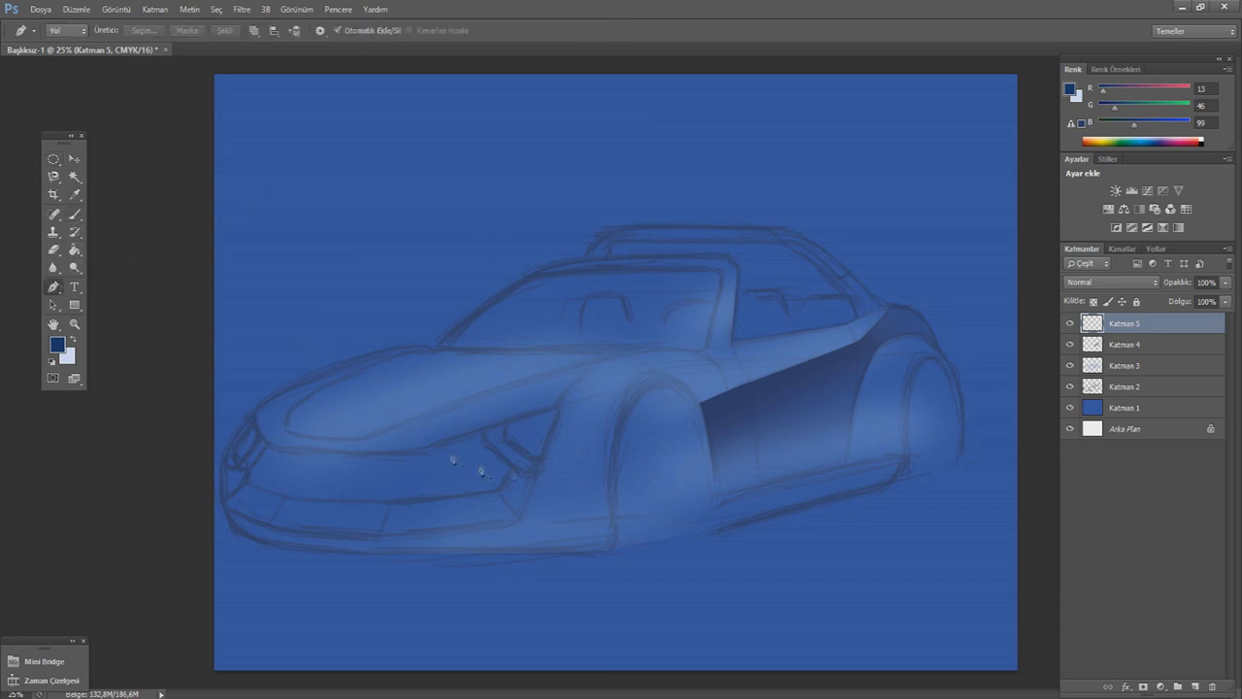
click(441, 354)
drag(265, 398, 256, 411)
alt+click(397, 347)
drag(259, 400, 243, 423)
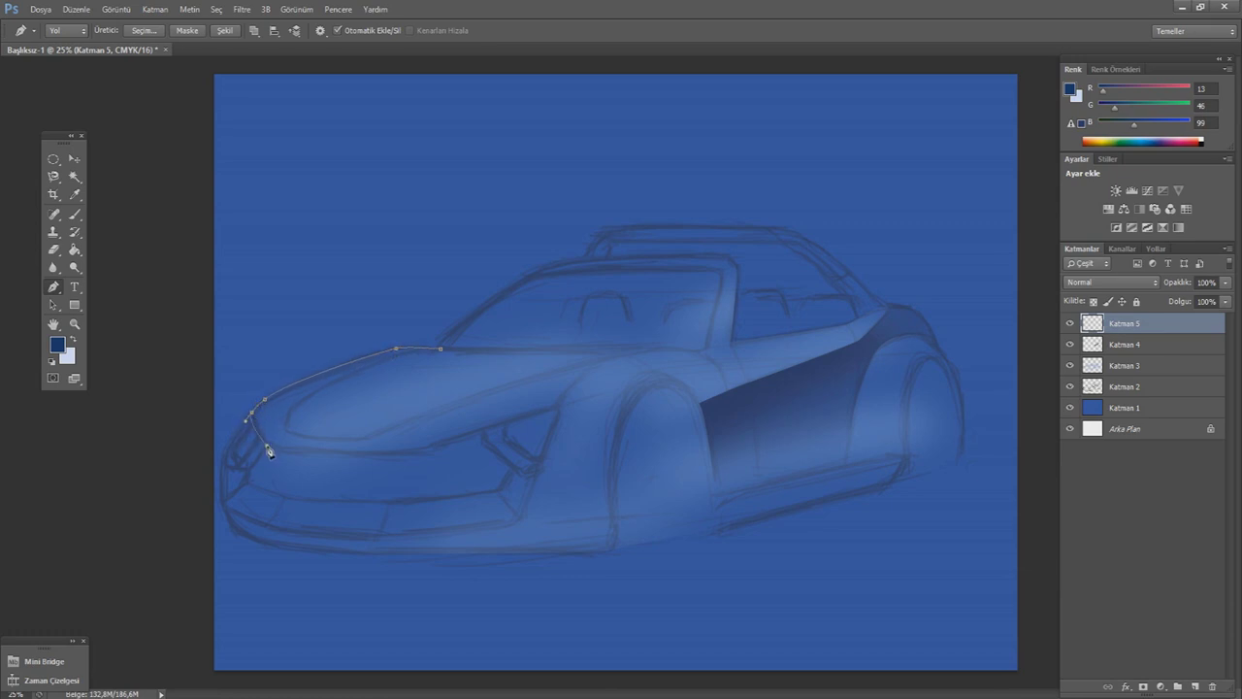
drag(421, 450, 336, 451)
drag(534, 419, 541, 417)
click(550, 408)
click(248, 415)
drag(556, 409, 525, 419)
- Carry the hood outline up the front fender to the windshield base
drag(608, 362, 623, 364)
drag(659, 346, 706, 359)
click(687, 346)
key(ctrl+z)
key(ctrl+z)
drag(686, 348, 664, 349)
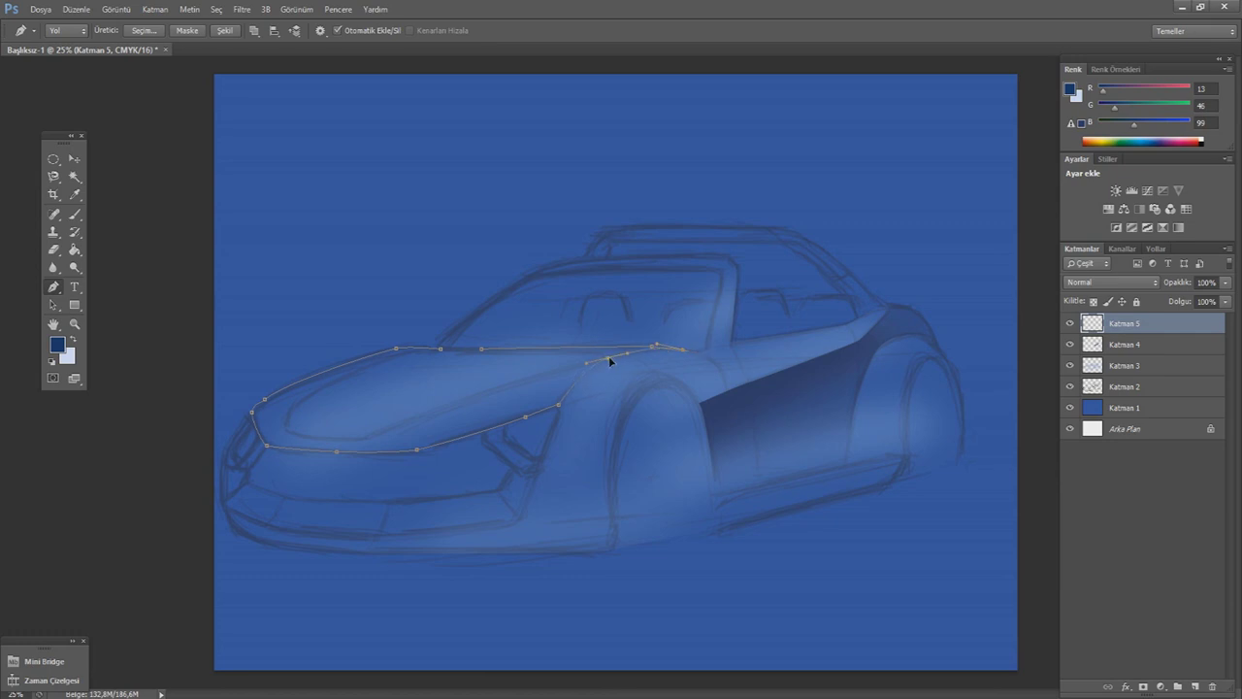
- Turn the hood path into a selection and paint it dark blue with a soft brush
right_click(621, 306)
click(660, 379)
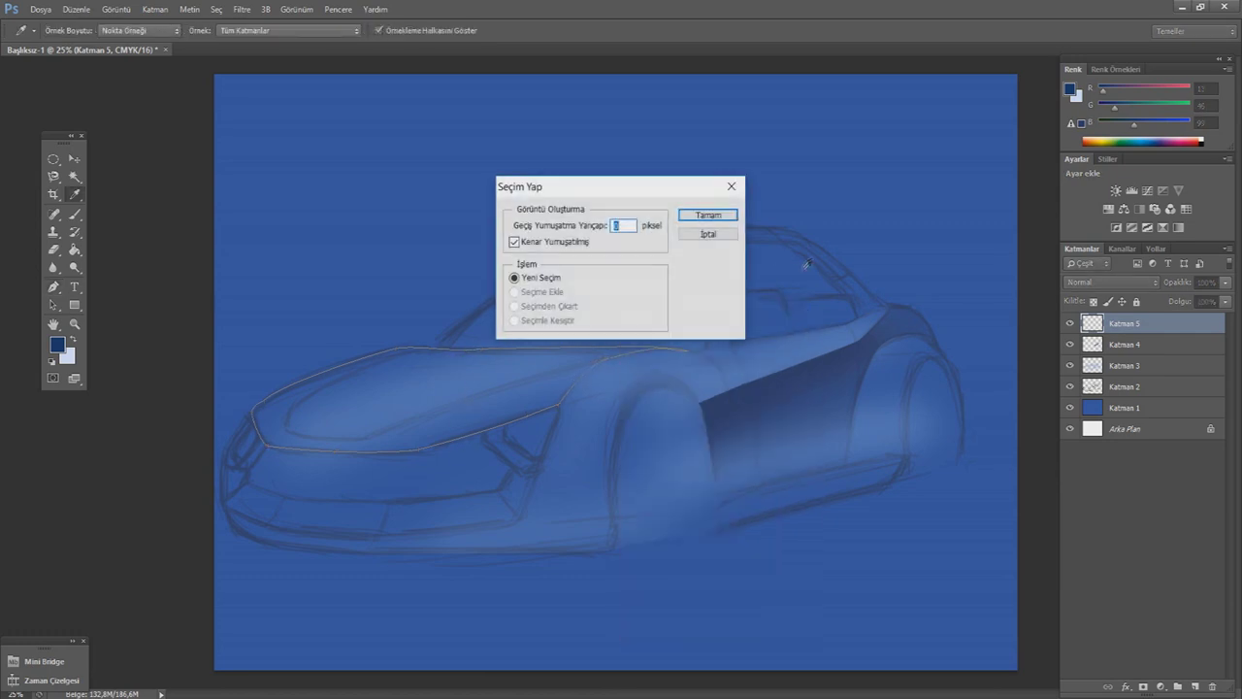
key(Return)
key(b)
click(65, 31)
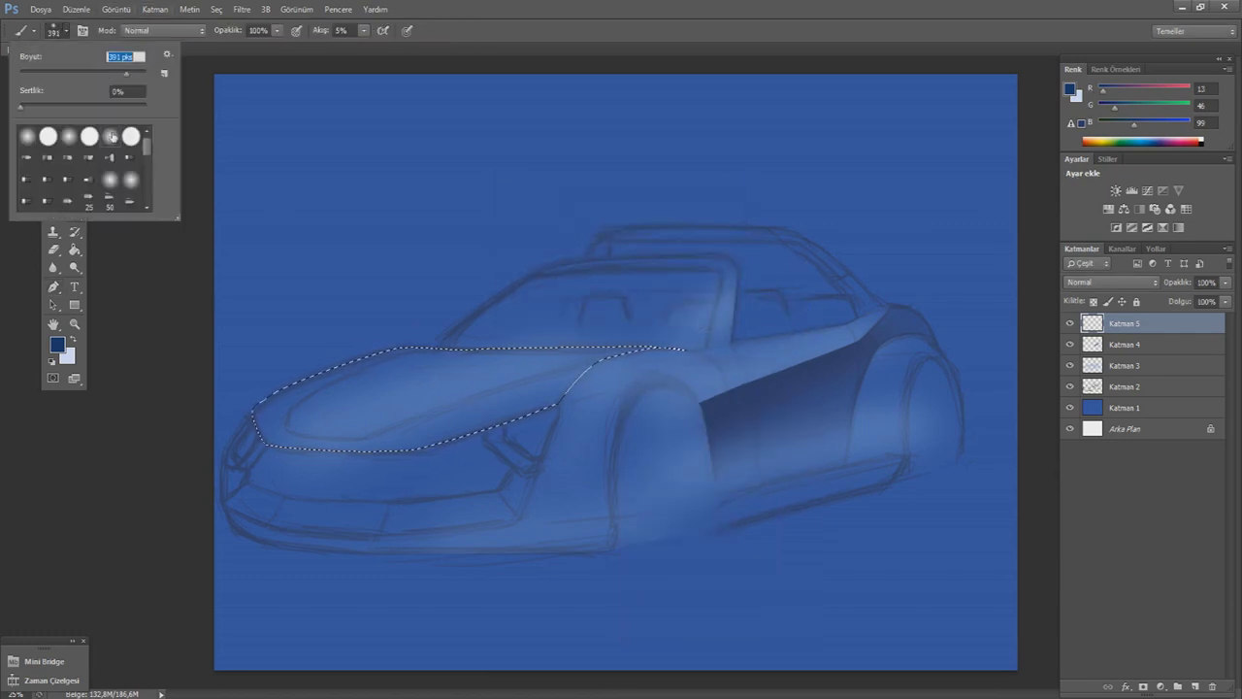
mouse_move(466, 347)
mouse_down()
mouse_move(621, 342)
mouse_move(504, 310)
mouse_up()
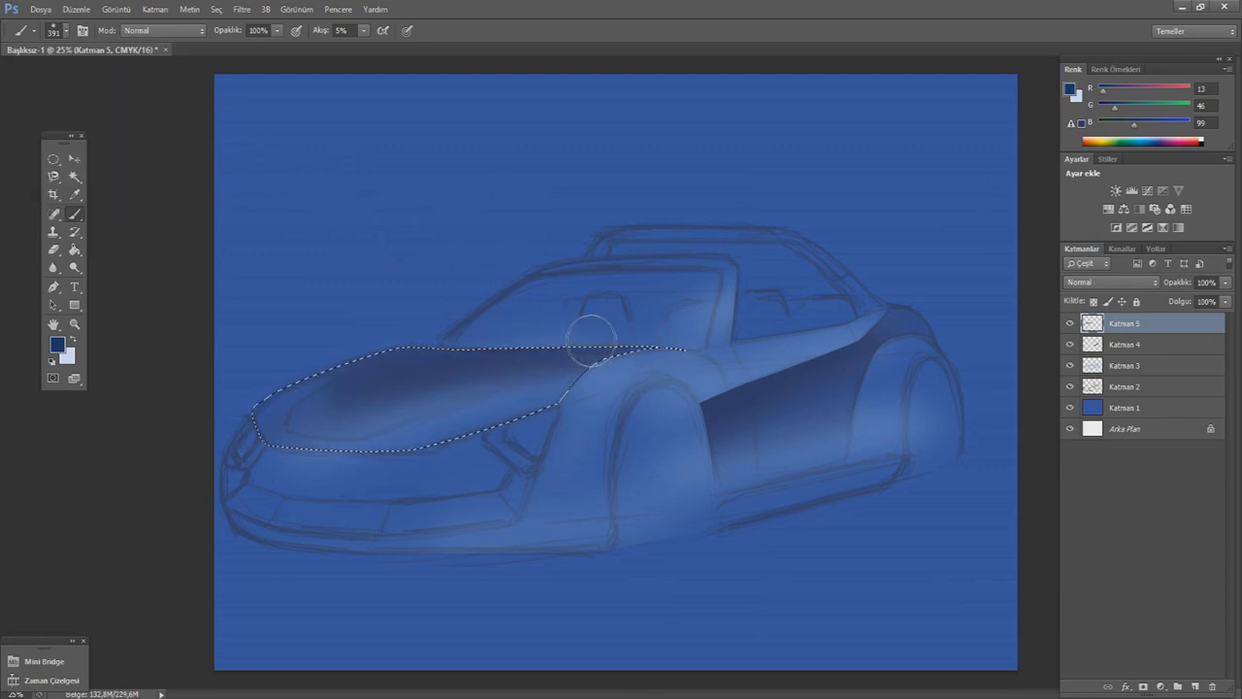
- On new layer Katman 6, paint a light blue highlight along the lower hood, then deselect
click(1195, 686)
key(x)
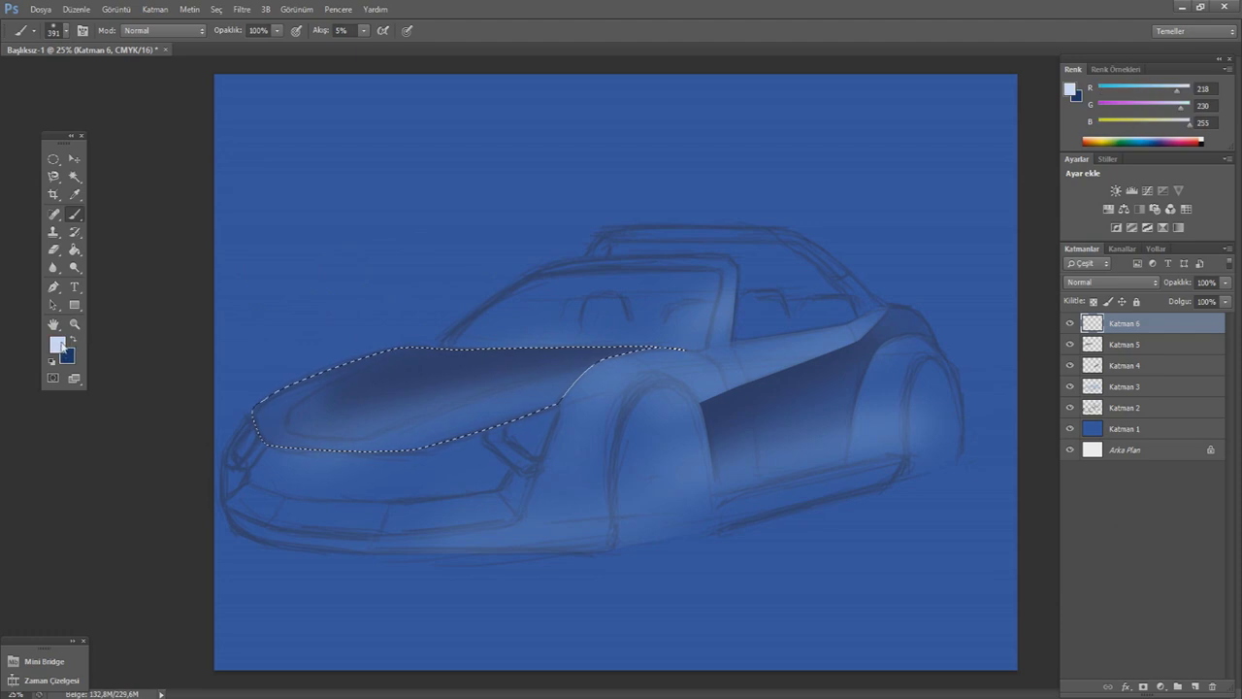
click(57, 344)
click(1038, 456)
key(b)
click(363, 30)
drag(524, 393, 291, 427)
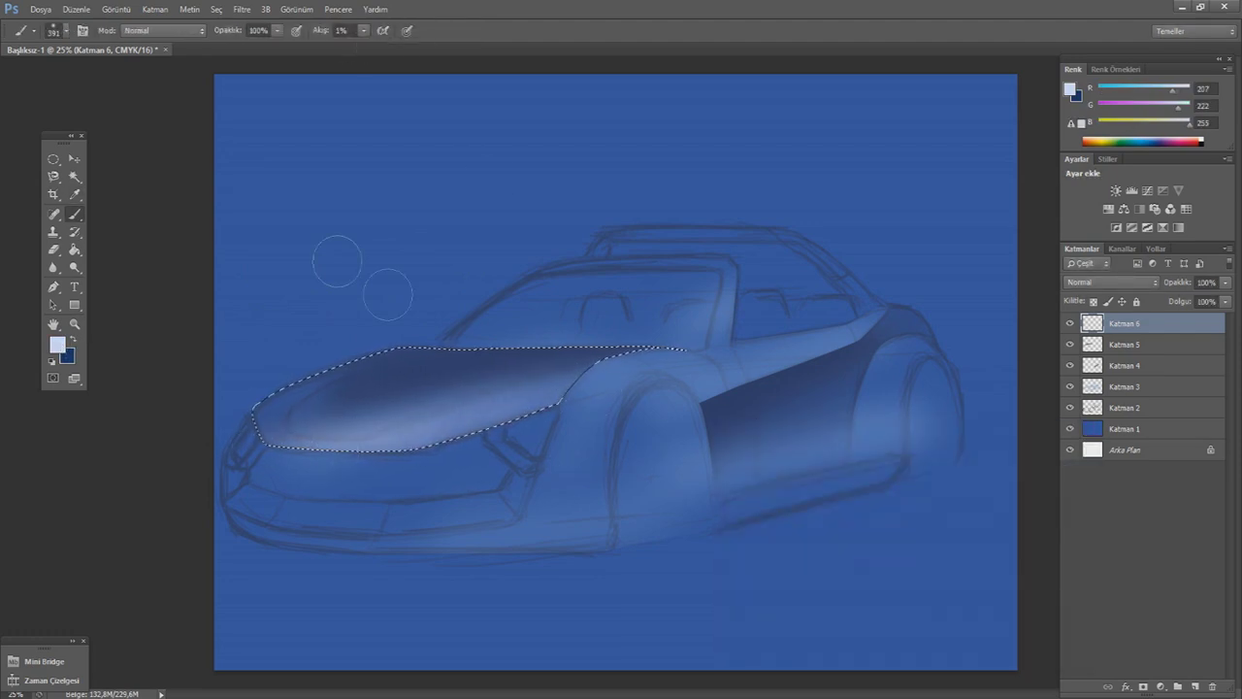
key(m)
key(ctrl+d)
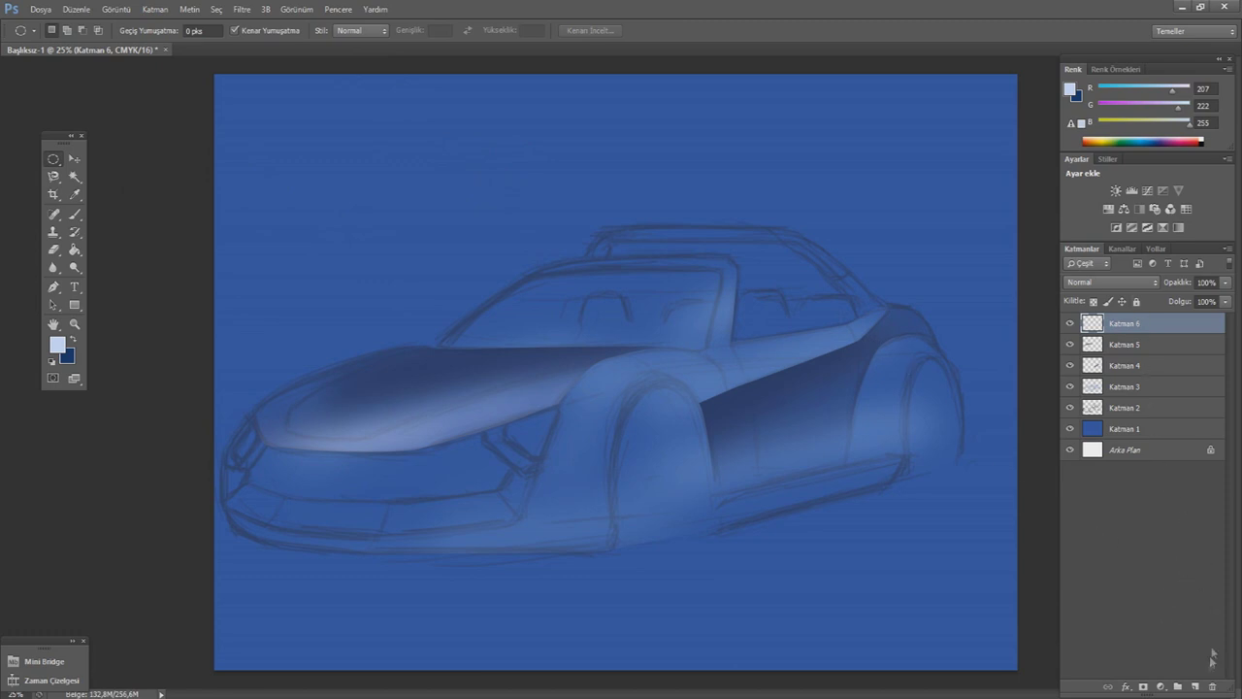
- On new layer Katman 7, fill an oval over the front wheel with black 000000
click(1194, 686)
click(88, 170)
drag(608, 592, 725, 396)
click(60, 344)
text(000000)
key(Return)
click(75, 249)
key(alt+BackSpace)
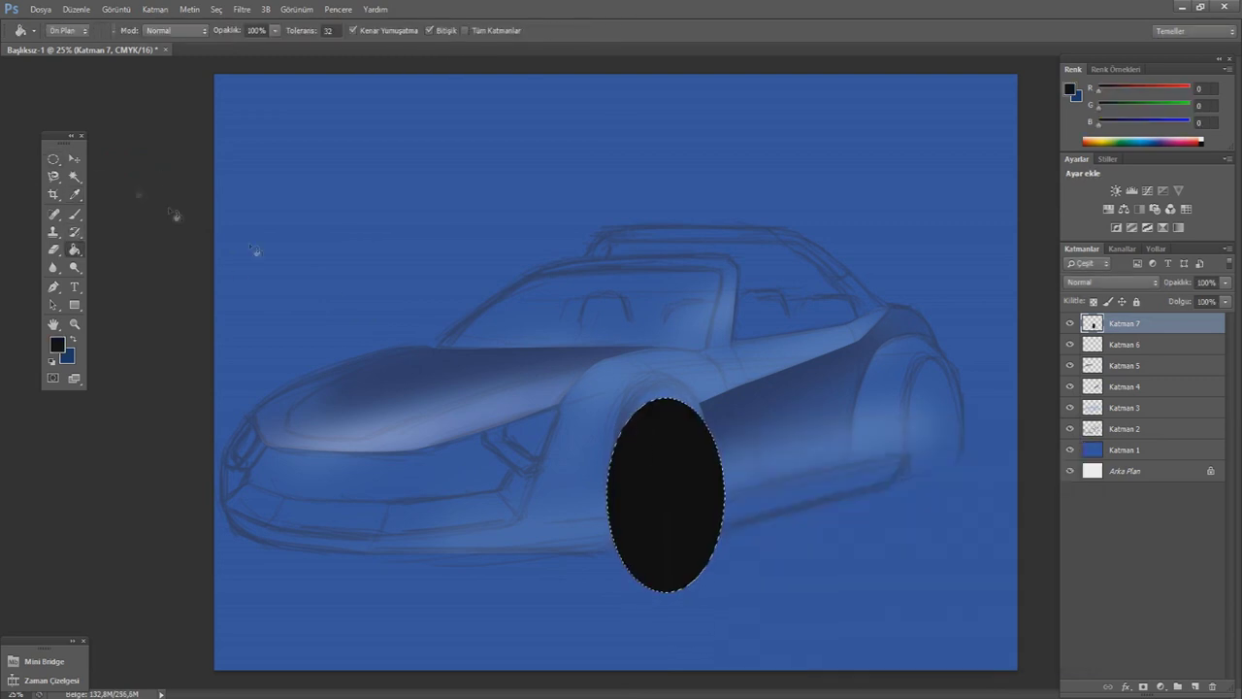
- Free Transform the black ellipse, scaling it down, slimming it and beginning the tilt
key(m)
key(ctrl+d)
click(76, 9)
click(125, 328)
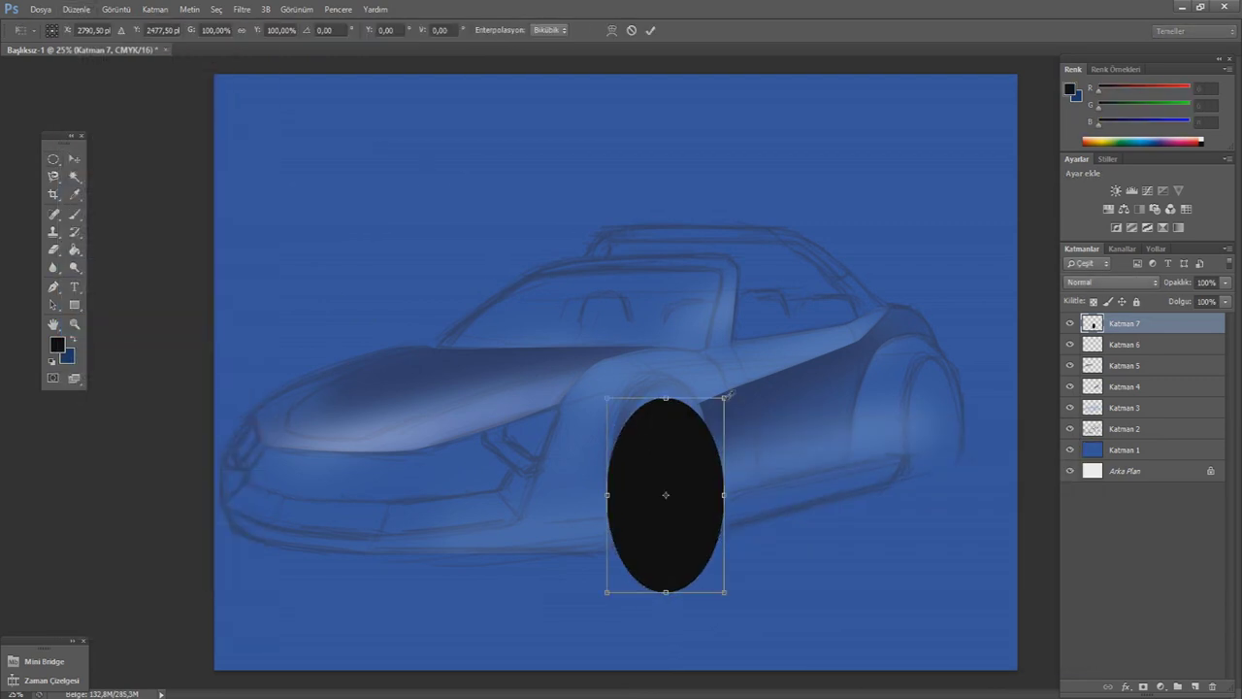
drag(725, 397, 706, 448)
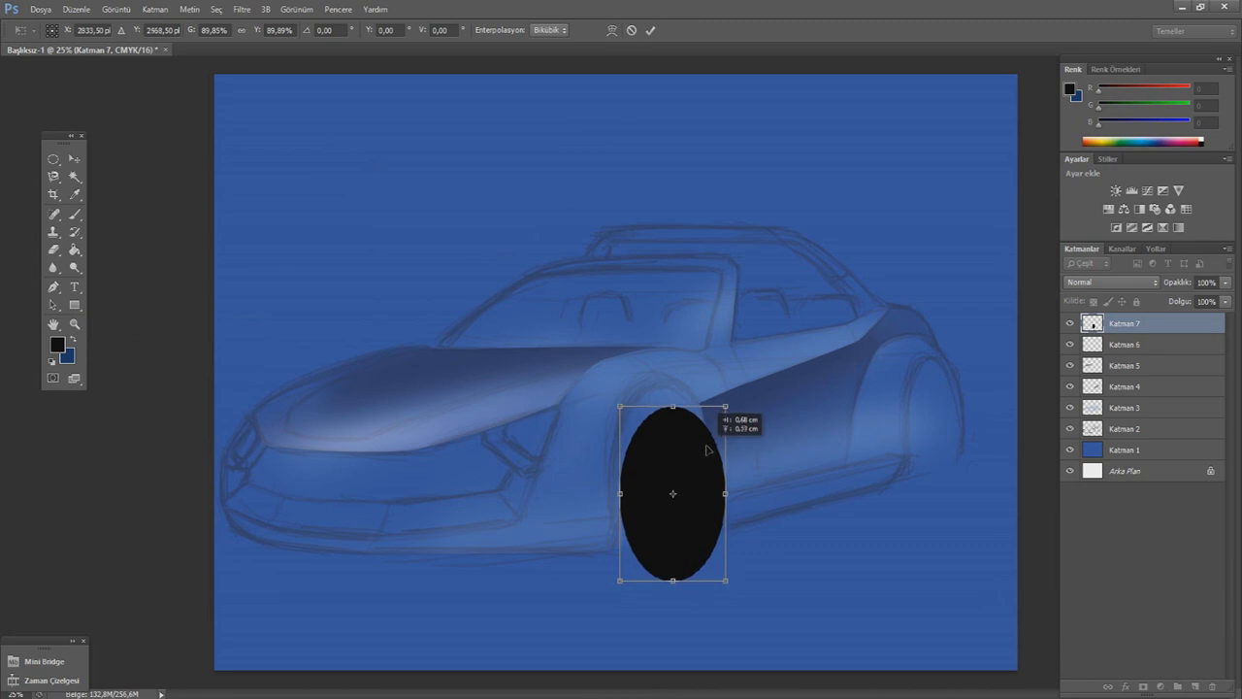
drag(706, 447, 704, 448)
drag(722, 493, 720, 492)
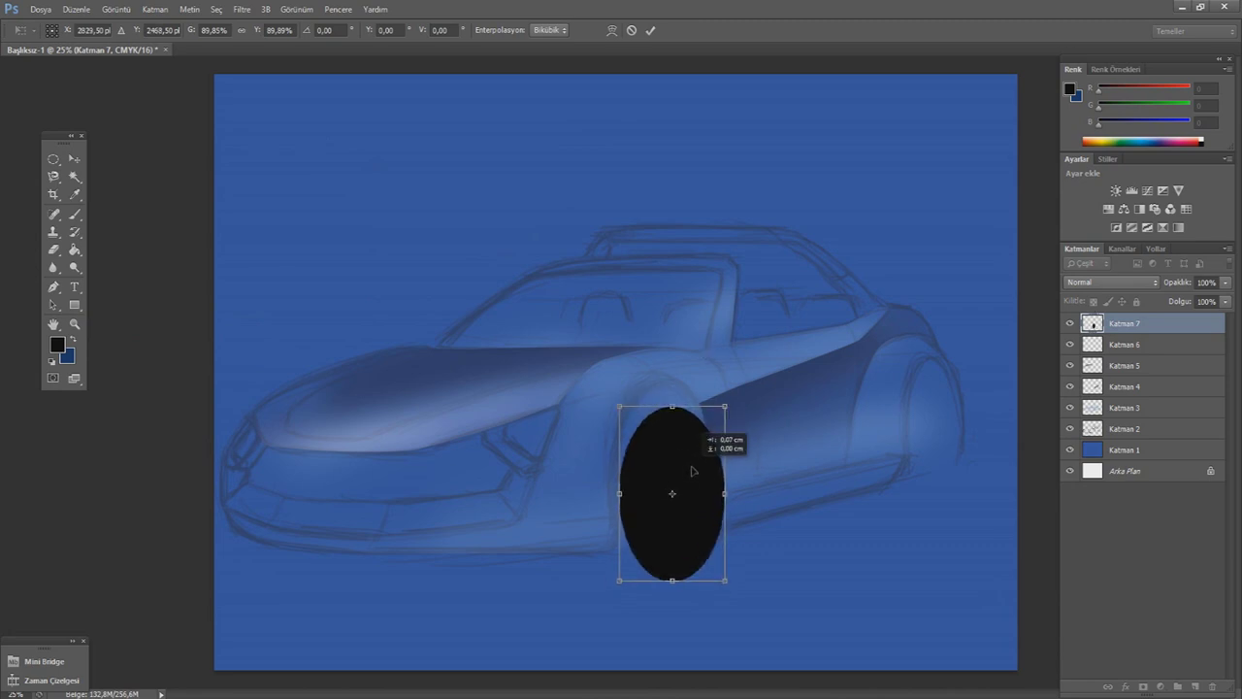
drag(623, 571, 627, 594)
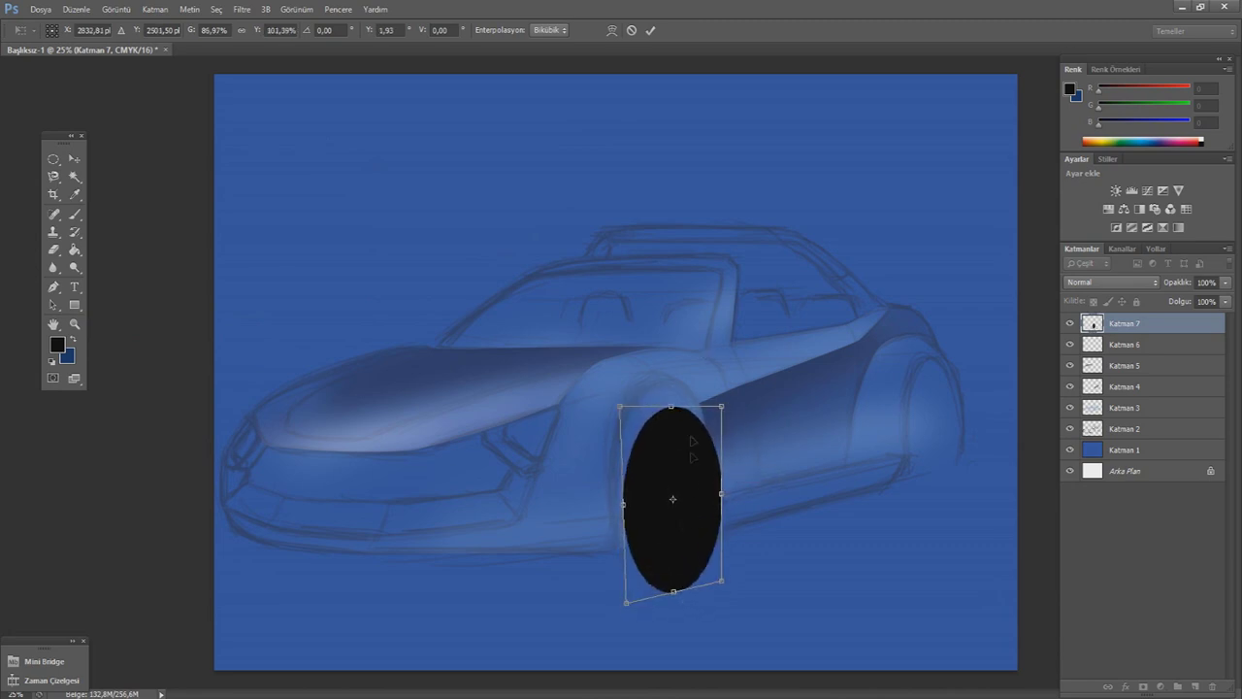
- Refine the ellipse's tilt, height and width to fit the wheel arch and apply
mouse_move(722, 427)
mouse_down()
mouse_move(719, 557)
mouse_move(708, 416)
mouse_up()
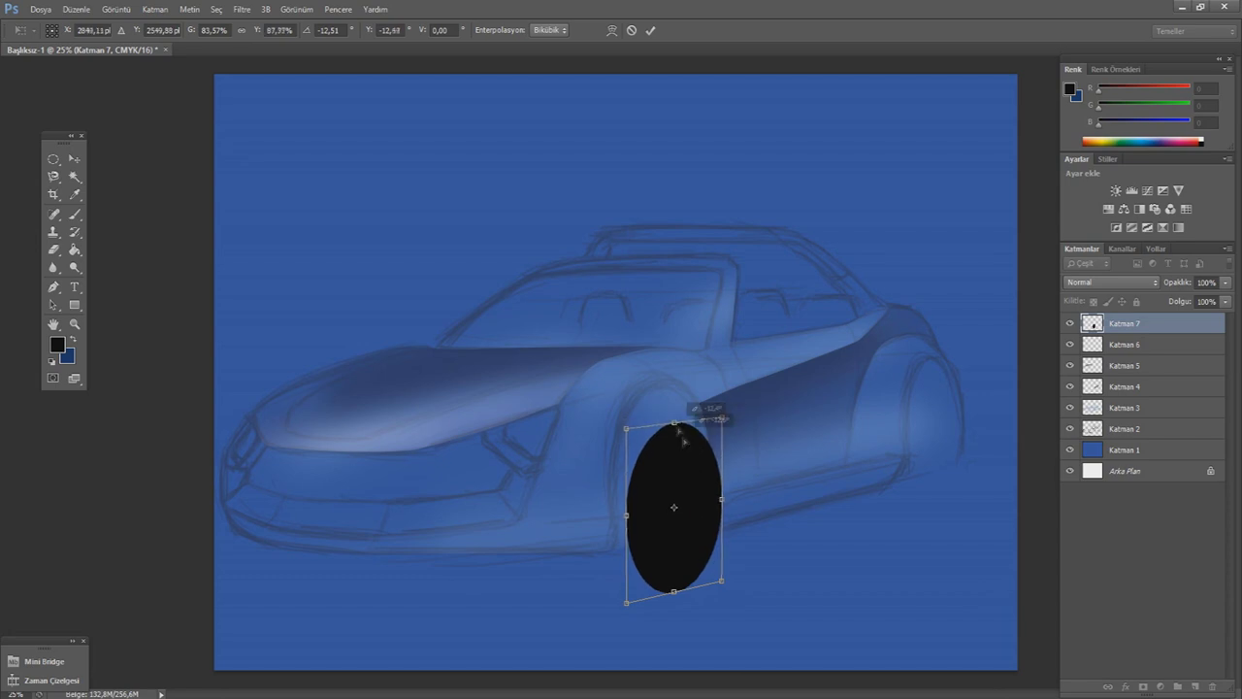
drag(723, 558, 747, 553)
drag(673, 412, 672, 397)
drag(719, 487, 720, 480)
drag(622, 495, 617, 505)
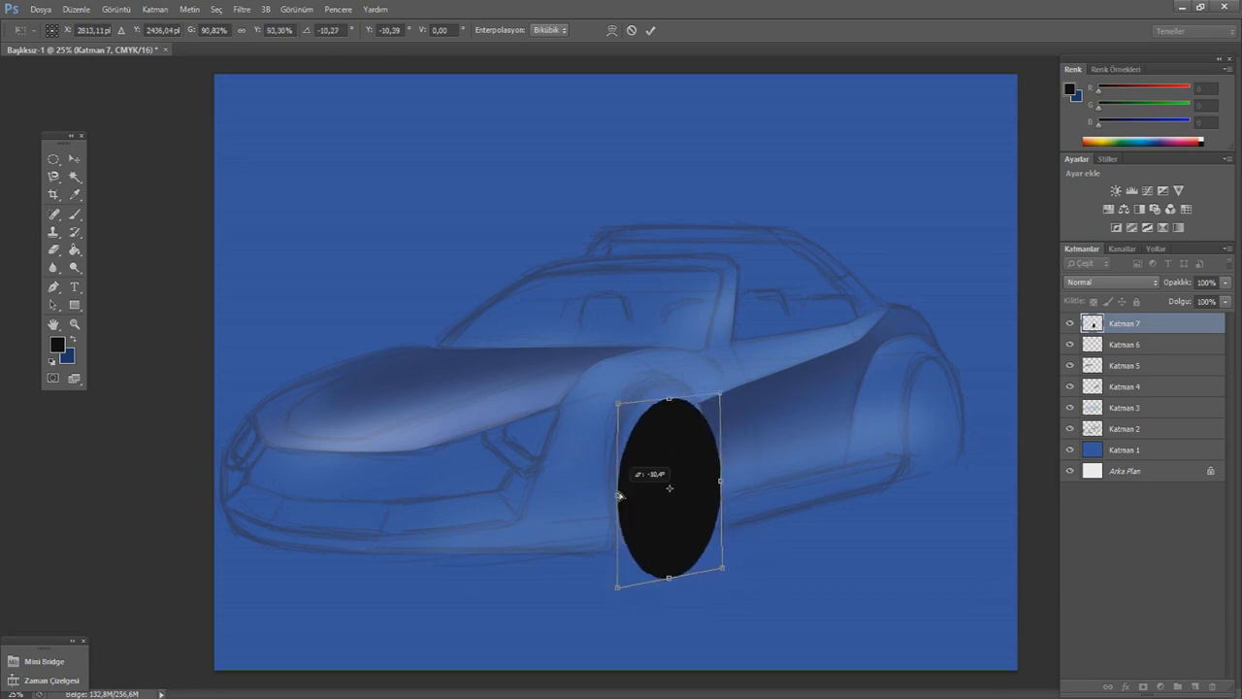
drag(709, 490, 706, 502)
click(74, 159)
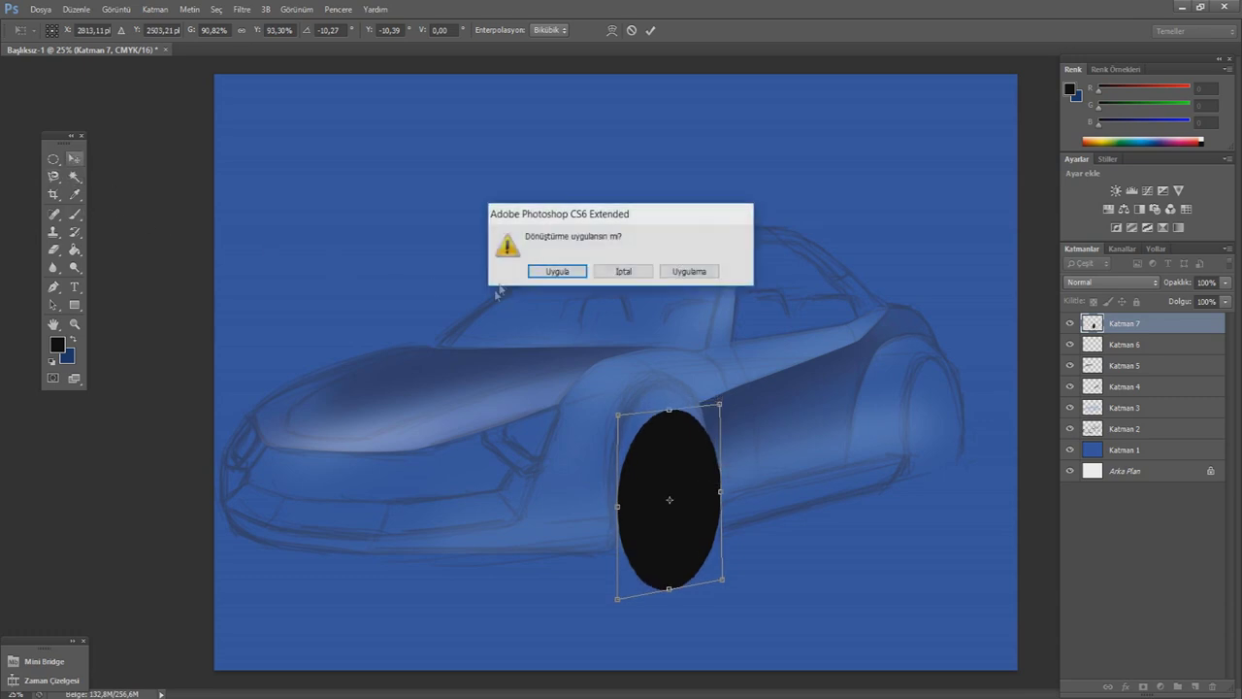
click(559, 272)
- Rotate the wheel ellipse slightly with another Free Transform and apply it
click(77, 9)
click(195, 217)
drag(784, 203, 771, 189)
key(v)
click(574, 266)
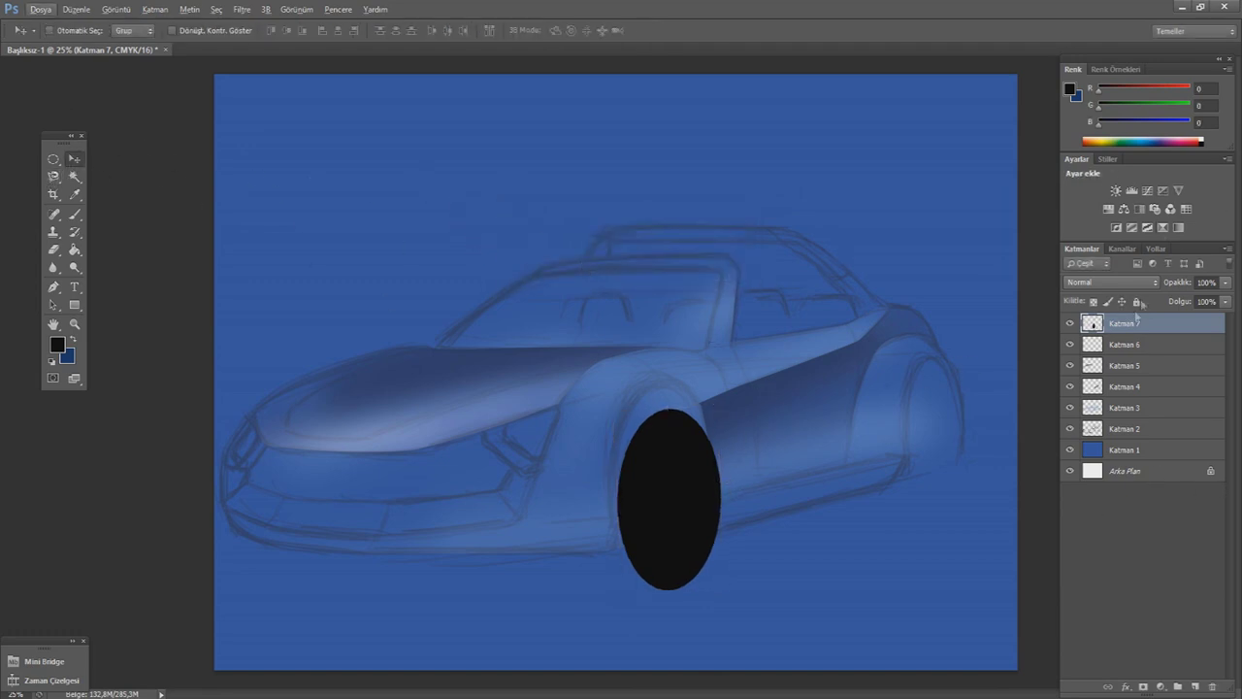
- Give Katman 7 a Bevel and Emboss with larger size, more depth and soften, lit from above
right_click(1140, 330)
click(1029, 120)
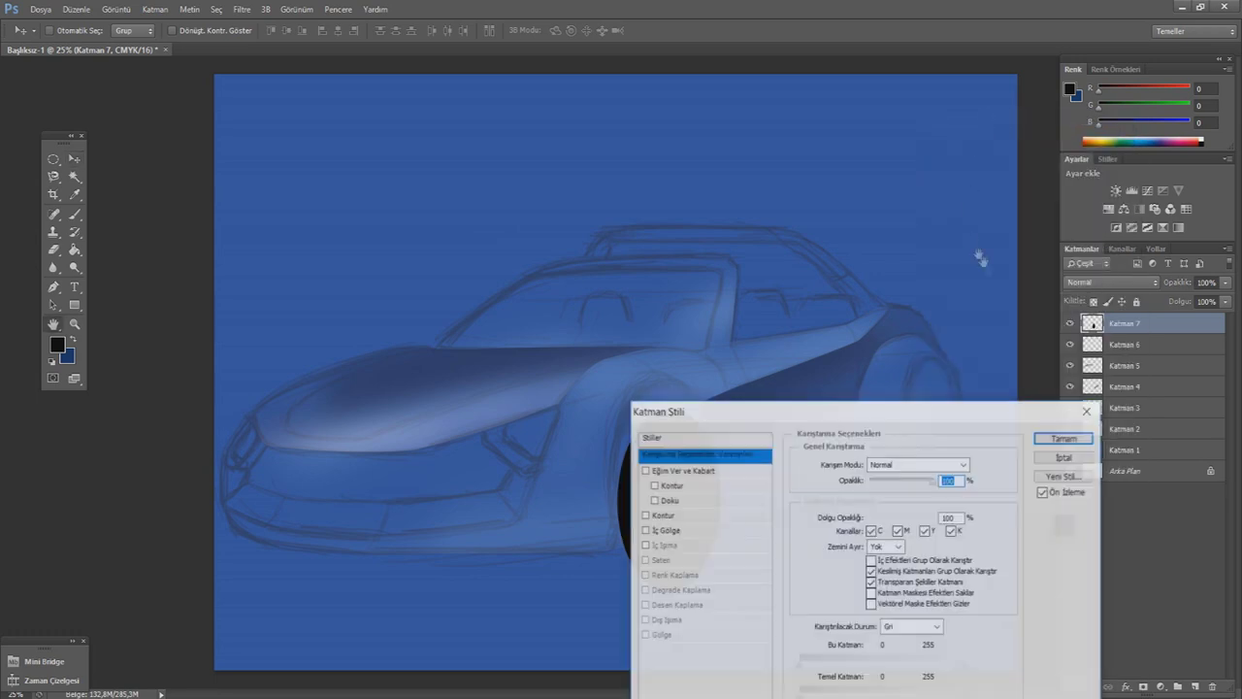
drag(715, 415, 888, 438)
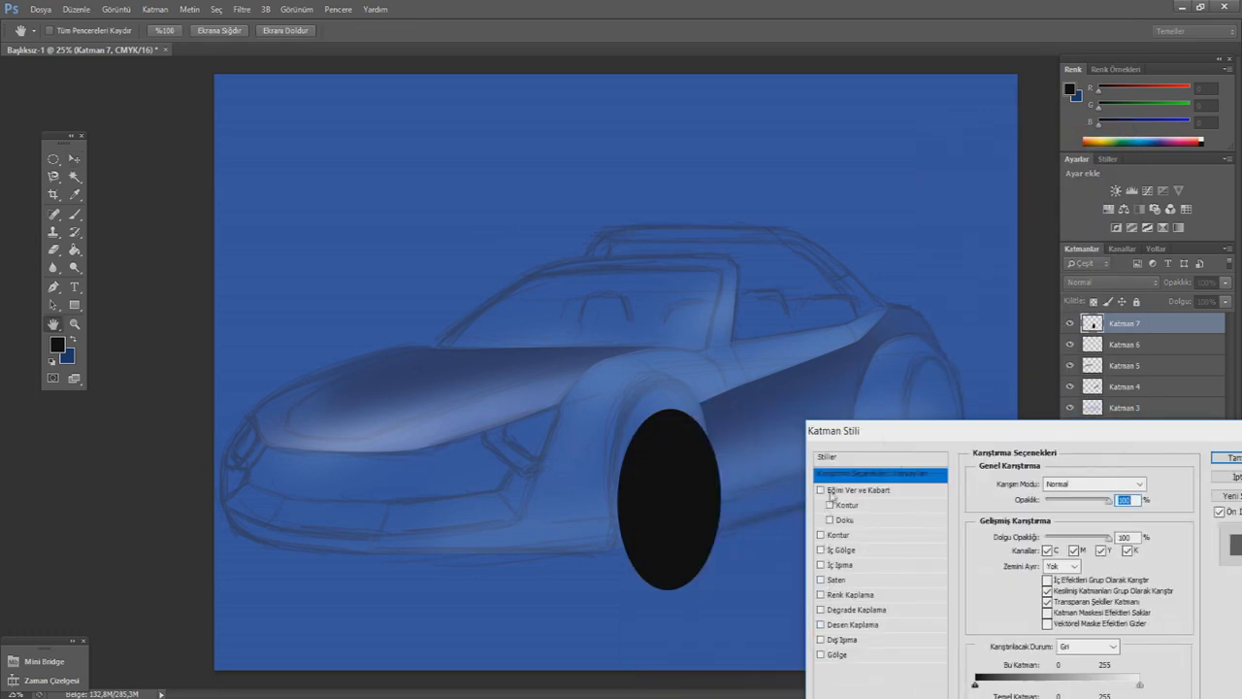
click(831, 493)
drag(1042, 551, 1060, 585)
drag(1044, 519, 1053, 524)
drag(1047, 617, 1048, 613)
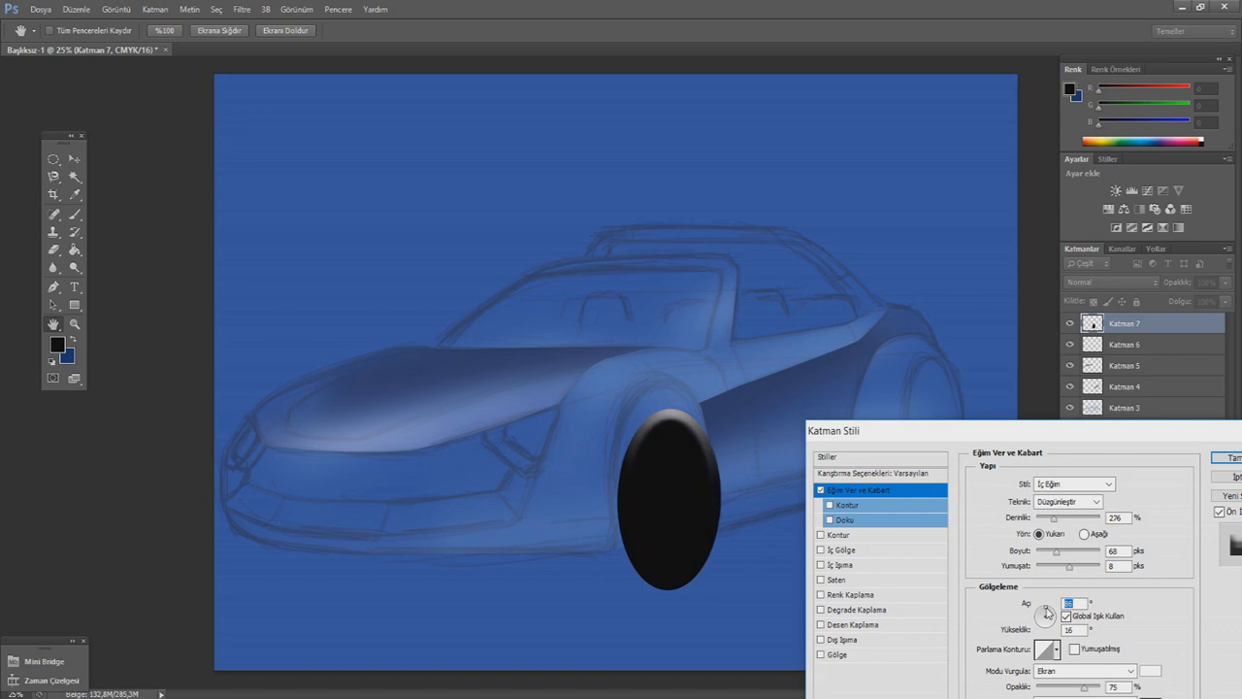
drag(1048, 613, 1042, 607)
click(1224, 460)
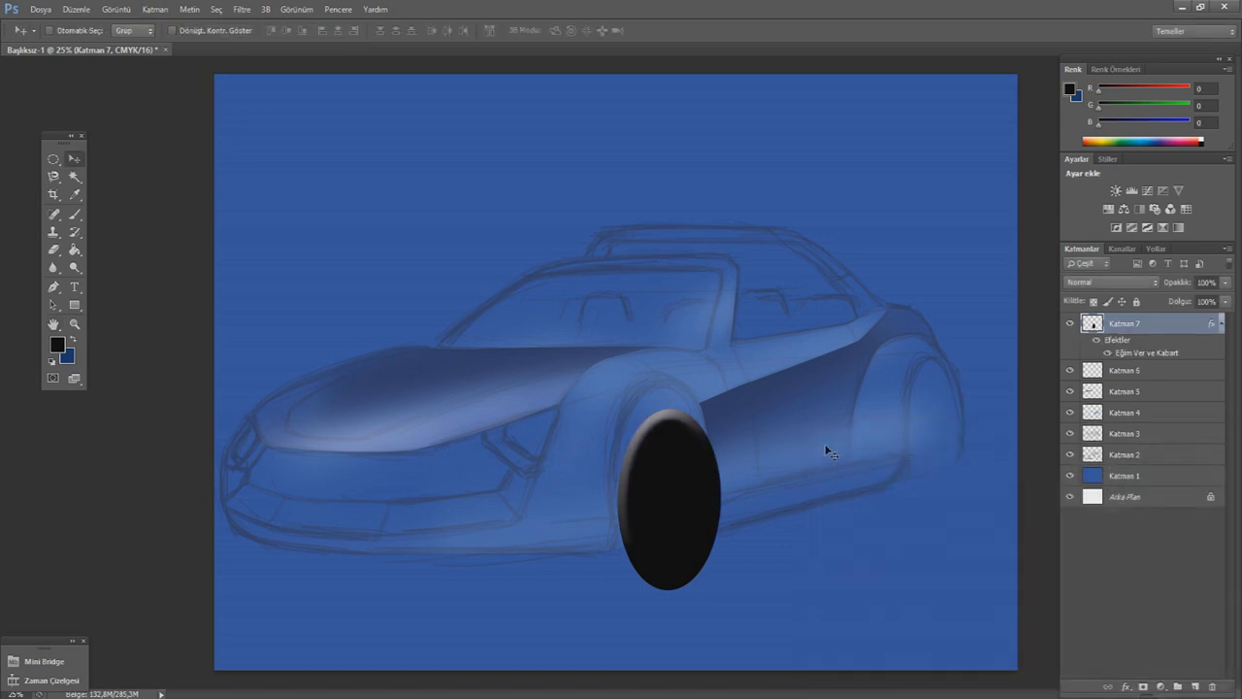
- Select an elliptical area over the lower part of the black wheel
right_click(53, 158)
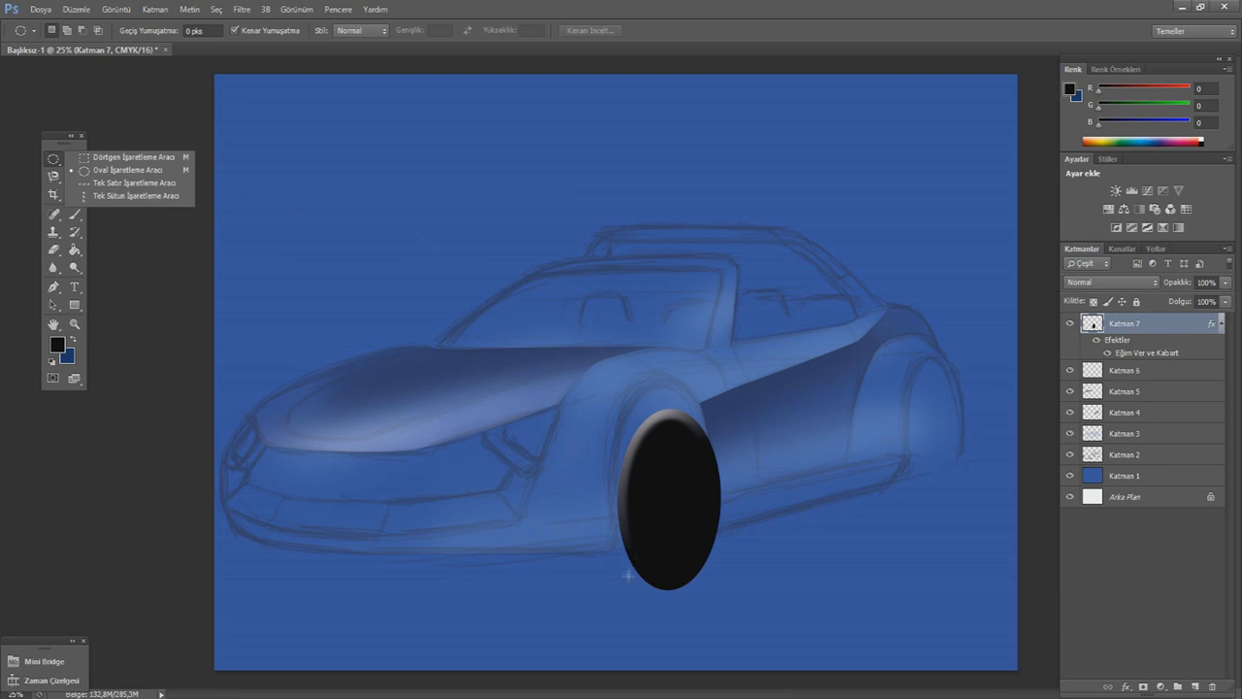
drag(629, 578, 677, 485)
right_click(773, 259)
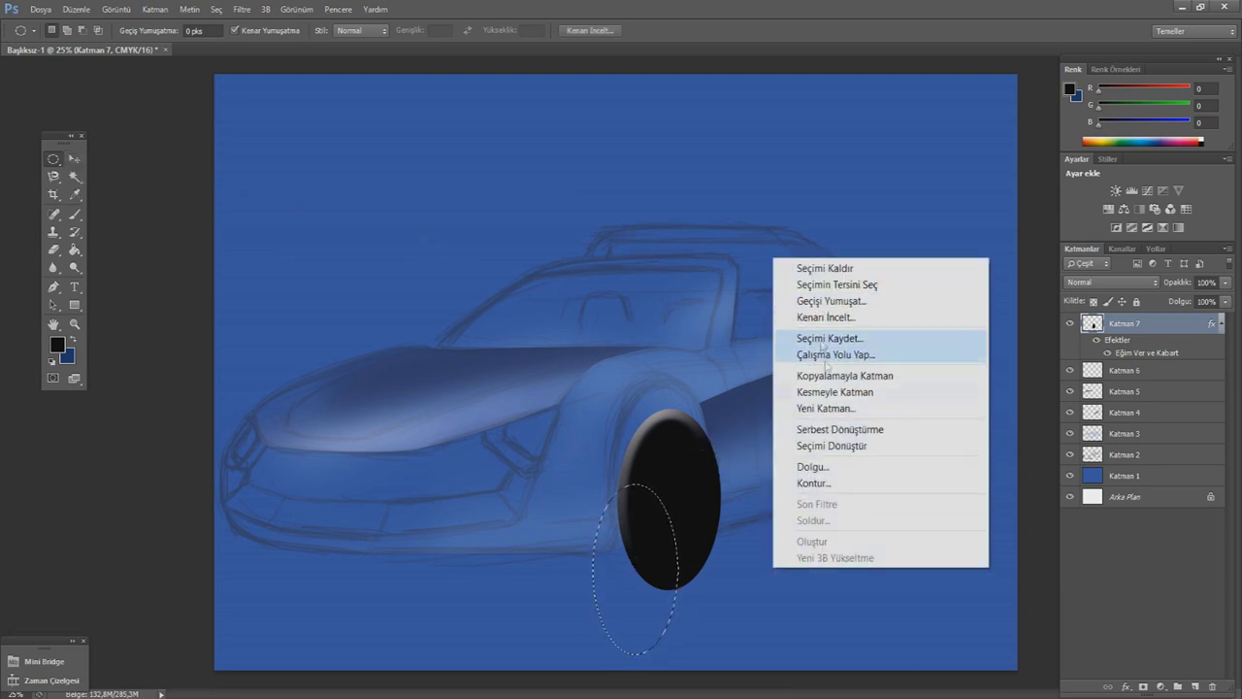
click(813, 482)
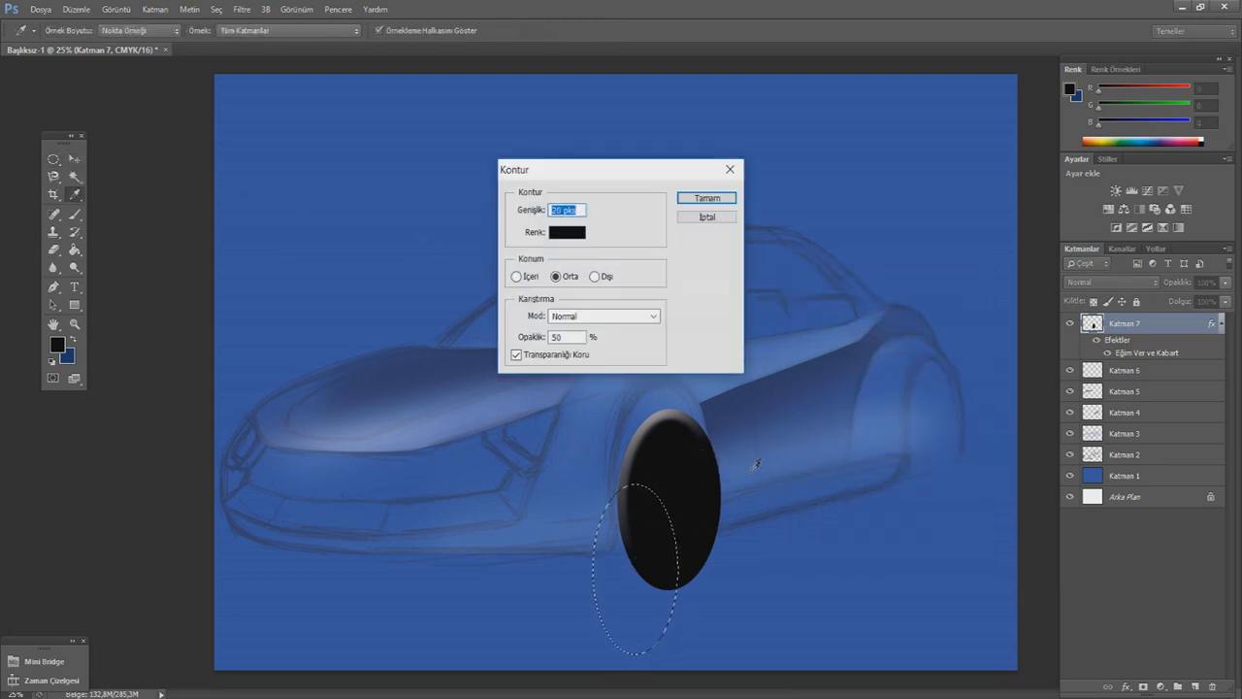
click(707, 217)
- Set the foreground to light grey, test-fill the oval, then undo that fill
click(56, 342)
drag(877, 485, 734, 497)
click(1037, 456)
key(g)
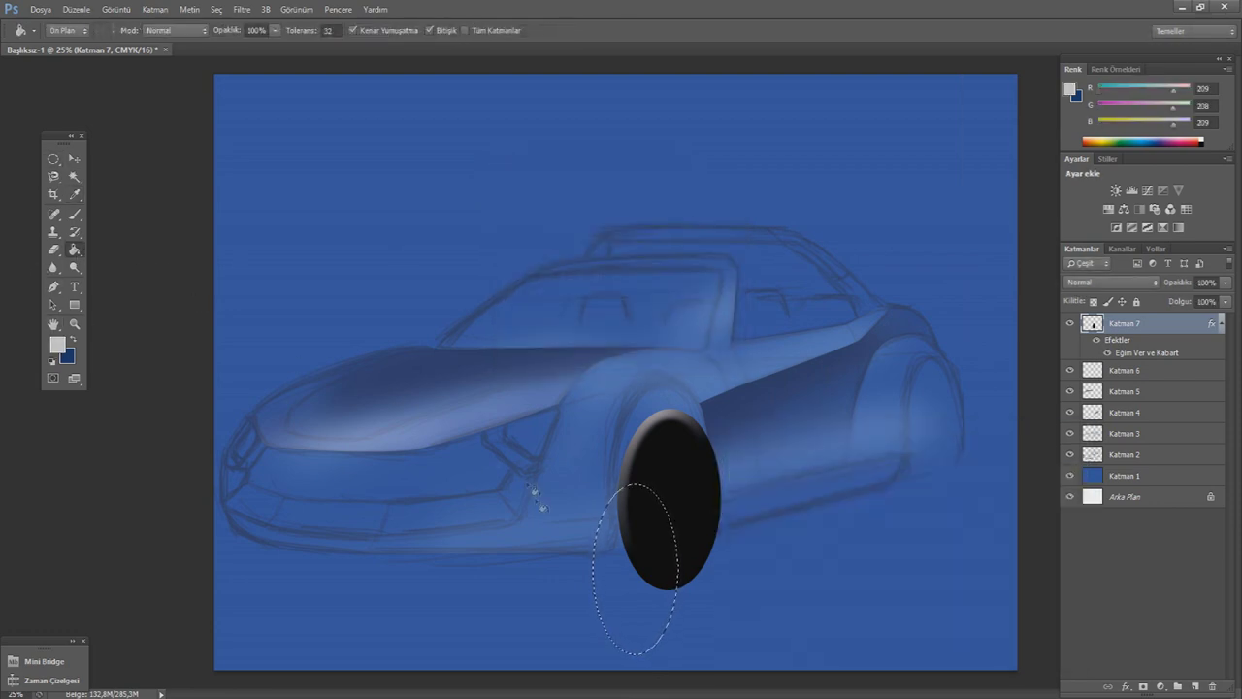
click(660, 621)
key(ctrl+d)
key(m)
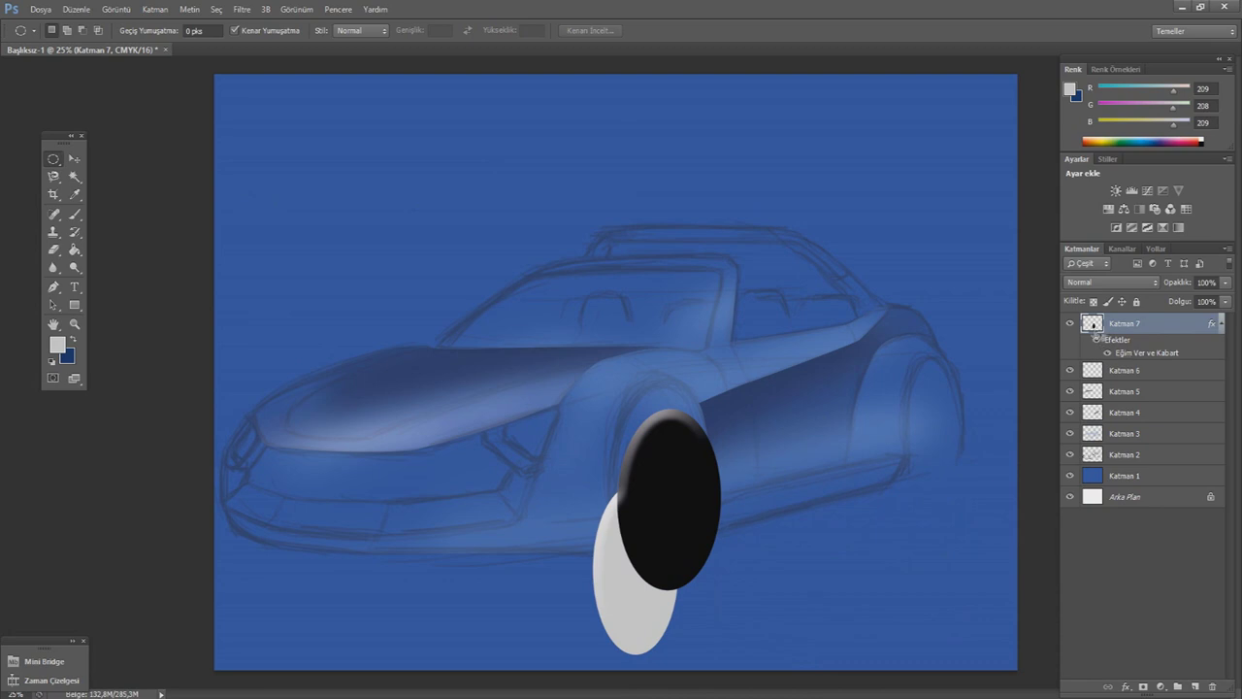
key(ctrl+alt+z)
key(ctrl+alt+z)
- Fill the oval with light grey on a new layer, Katman 8
key(ctrl+shift+alt+n)
key(g)
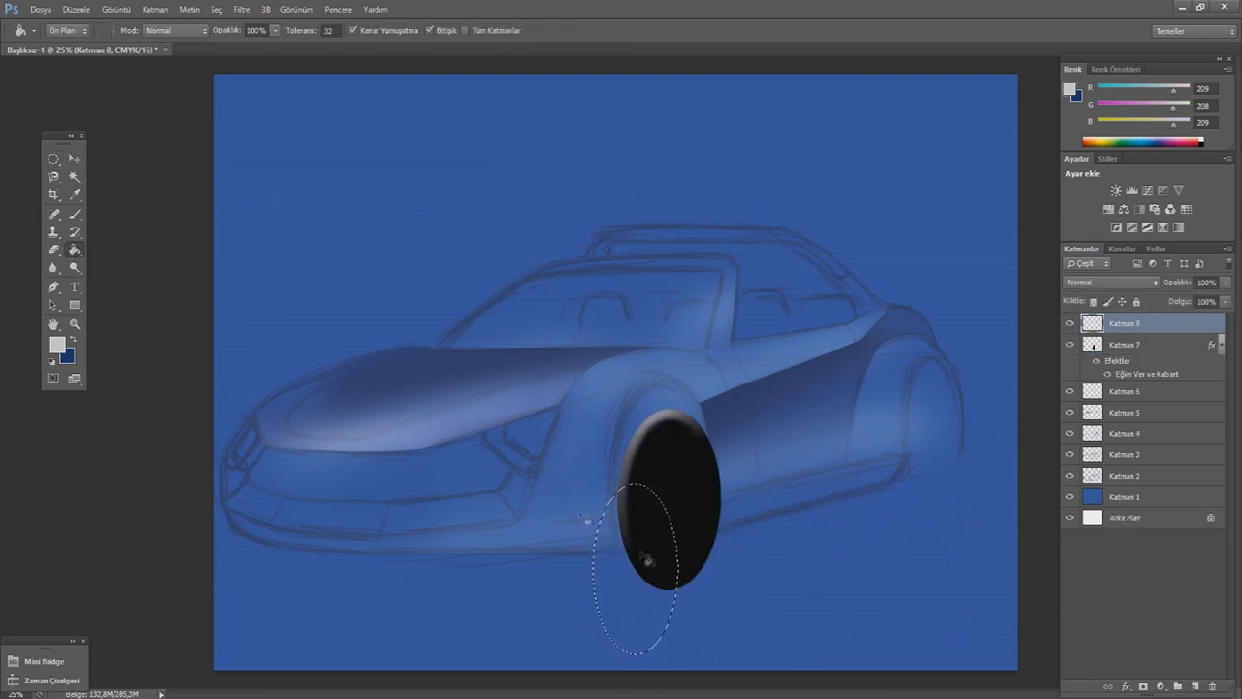
click(648, 560)
key(ctrl+d)
key(m)
click(76, 8)
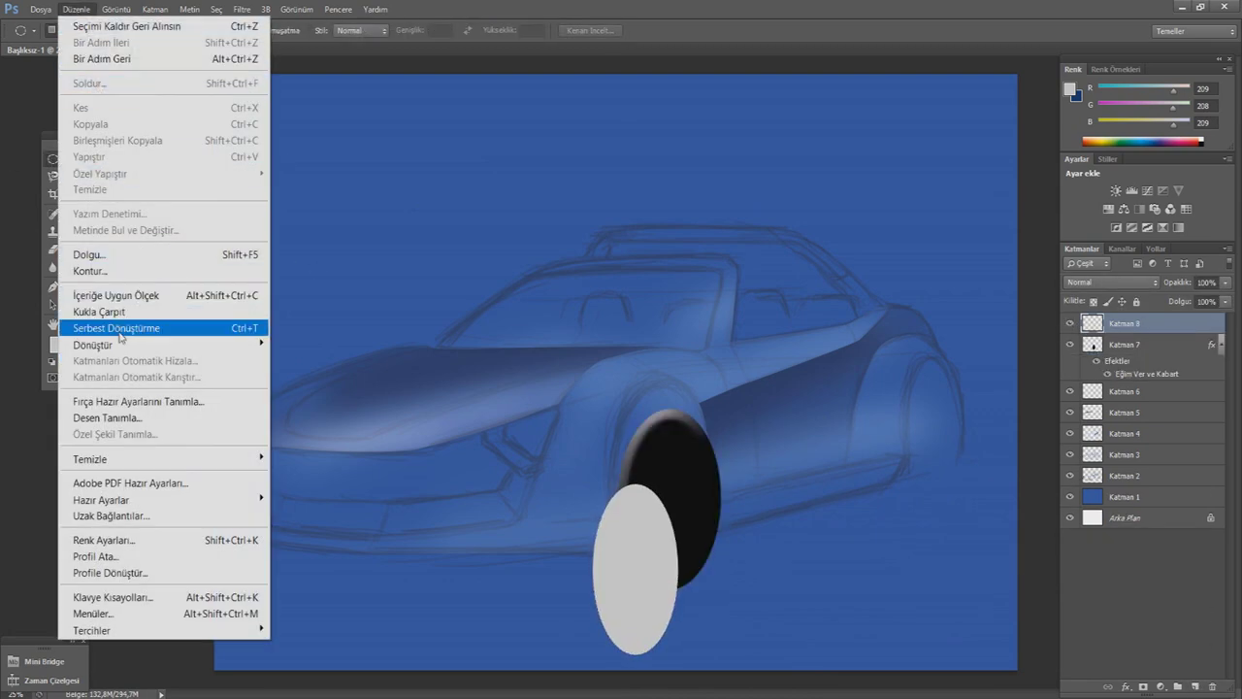
- Free-transform the grey oval to about 83% and move and tilt it onto the wheel
click(136, 324)
drag(678, 483, 670, 499)
mouse_move(652, 546)
mouse_down()
mouse_move(687, 477)
mouse_move(723, 502)
mouse_up()
drag(720, 573, 715, 568)
mouse_move(723, 417)
mouse_down()
mouse_move(673, 428)
mouse_move(708, 437)
mouse_up()
drag(680, 505, 684, 505)
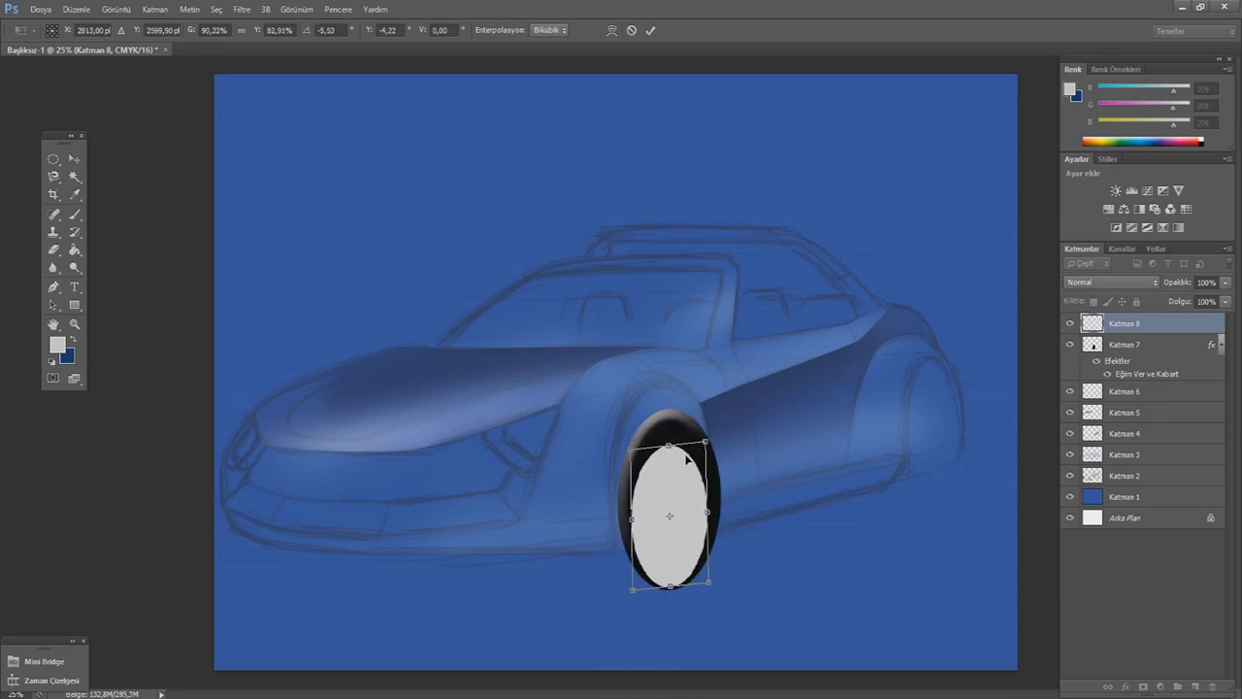
- Zoom in and stretch the grey oval taller and wider over the wheel
key(ctrl+plus)
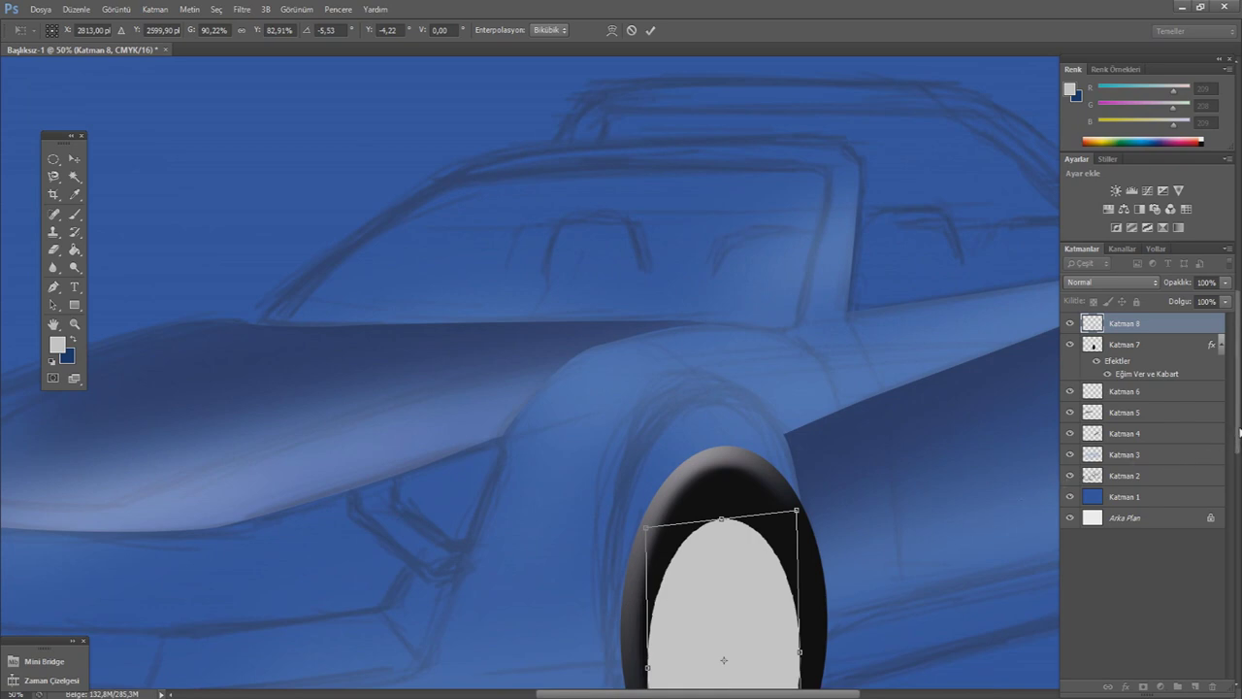
scroll(723, 485, down, 3)
drag(716, 481, 729, 437)
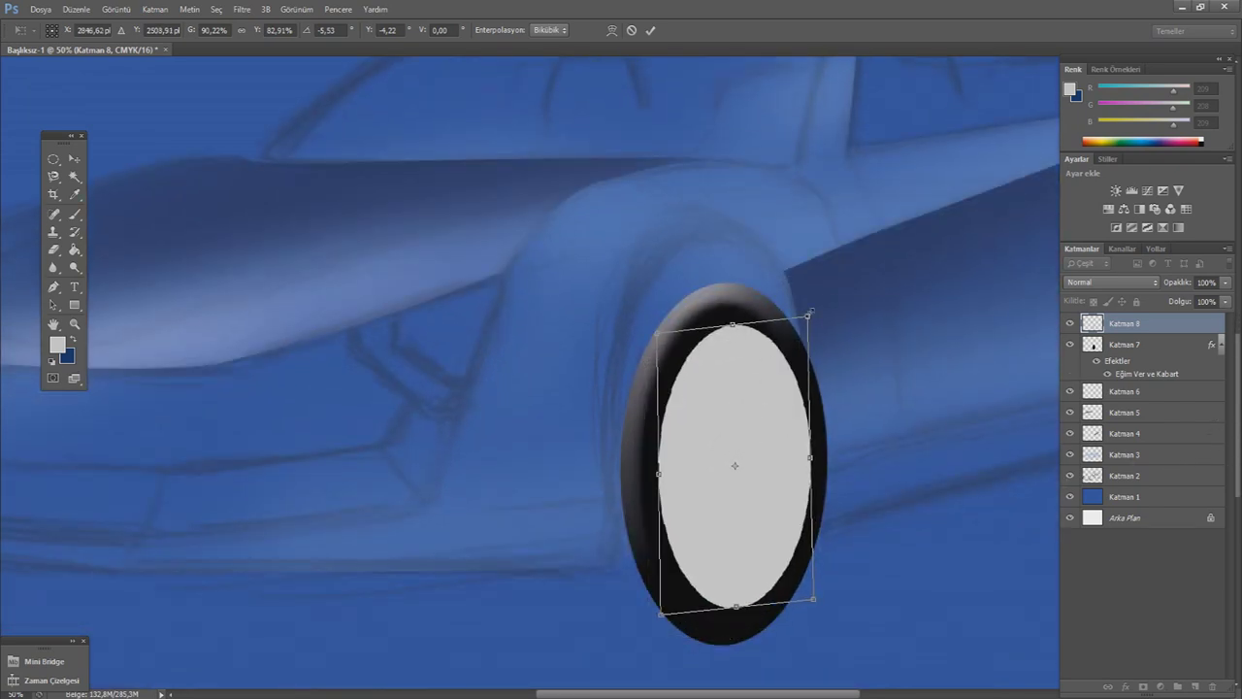
drag(734, 324, 736, 312)
drag(735, 607, 739, 613)
drag(810, 456, 815, 452)
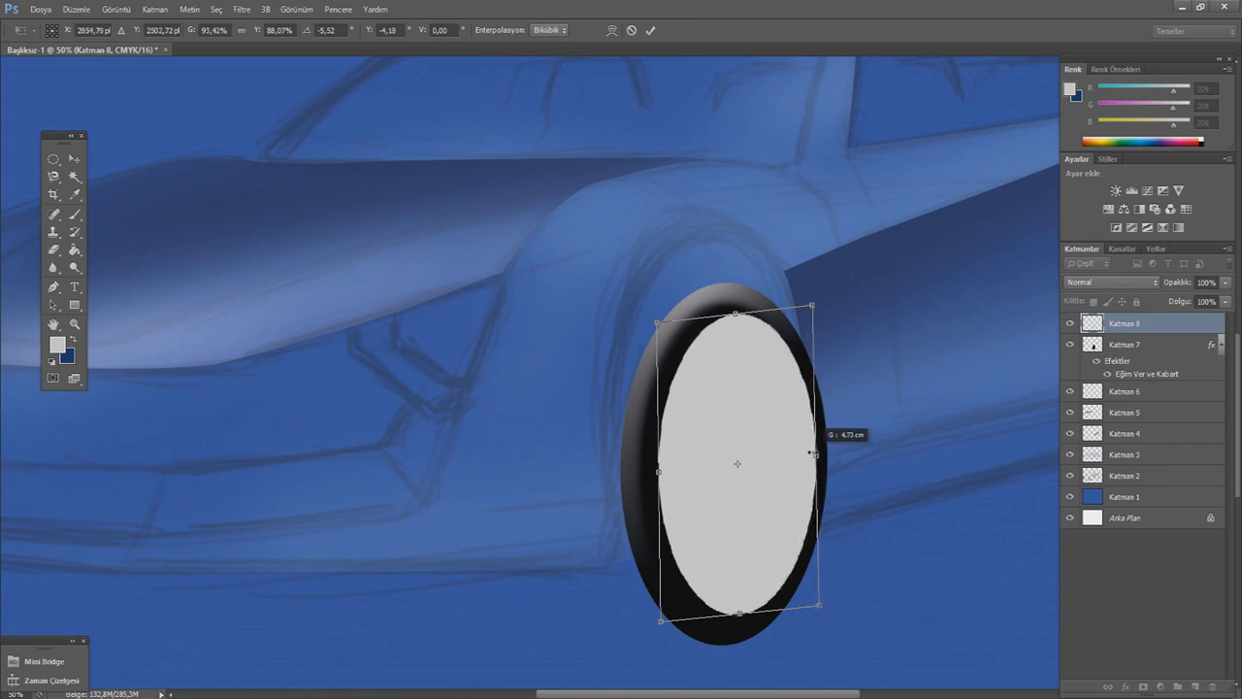
- Trim the grey oval to fit inside the tyre and commit the transform
drag(659, 471, 648, 473)
drag(813, 455, 811, 455)
drag(729, 314, 729, 321)
drag(649, 473, 652, 475)
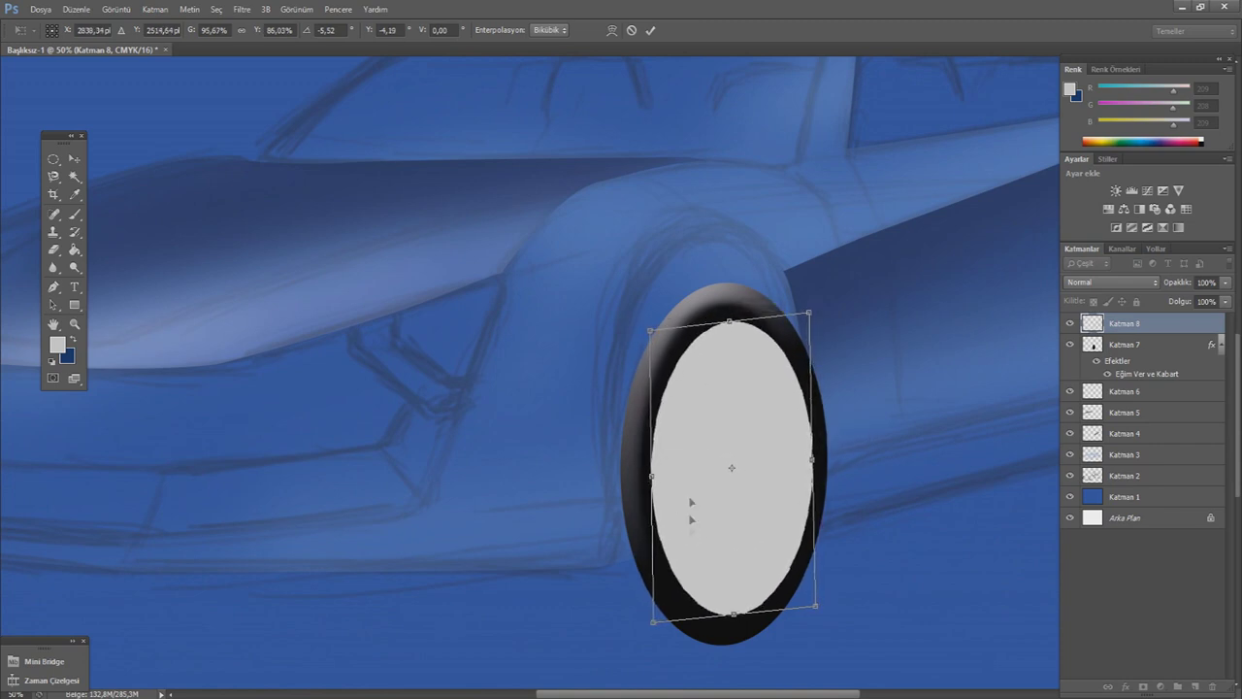
click(83, 156)
click(557, 271)
key(ctrl+minus)
key(ctrl+minus)
key(ctrl+minus)
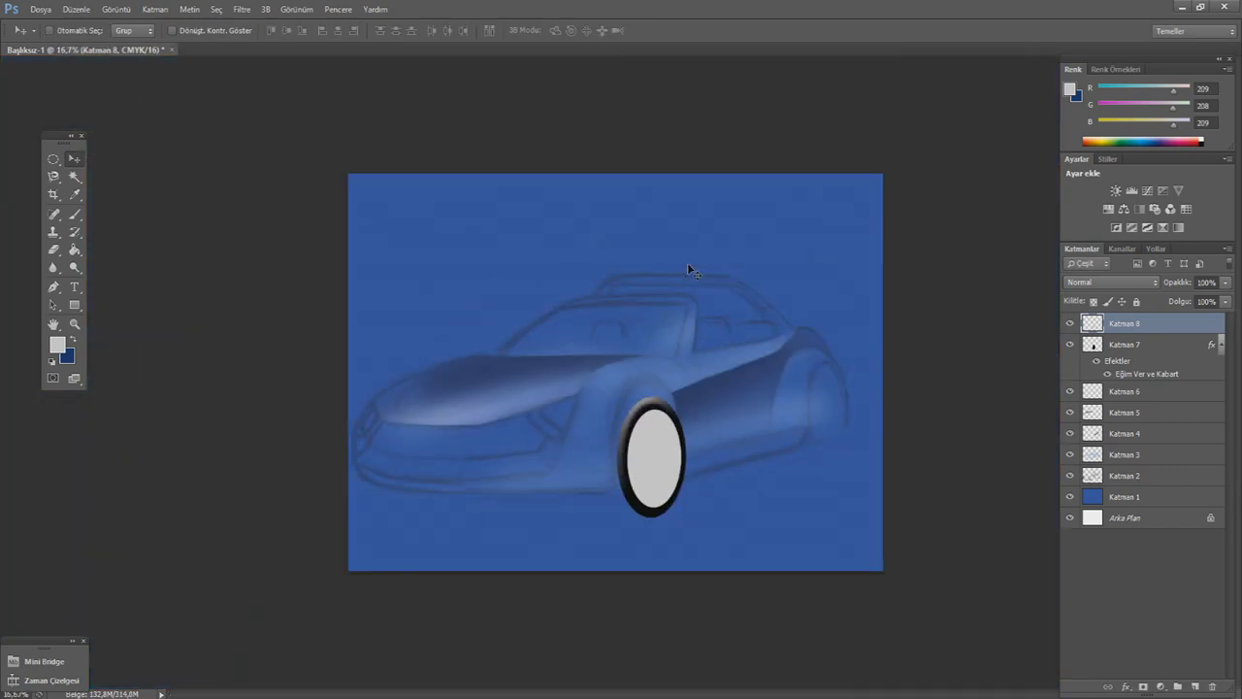
key(ctrl+plus)
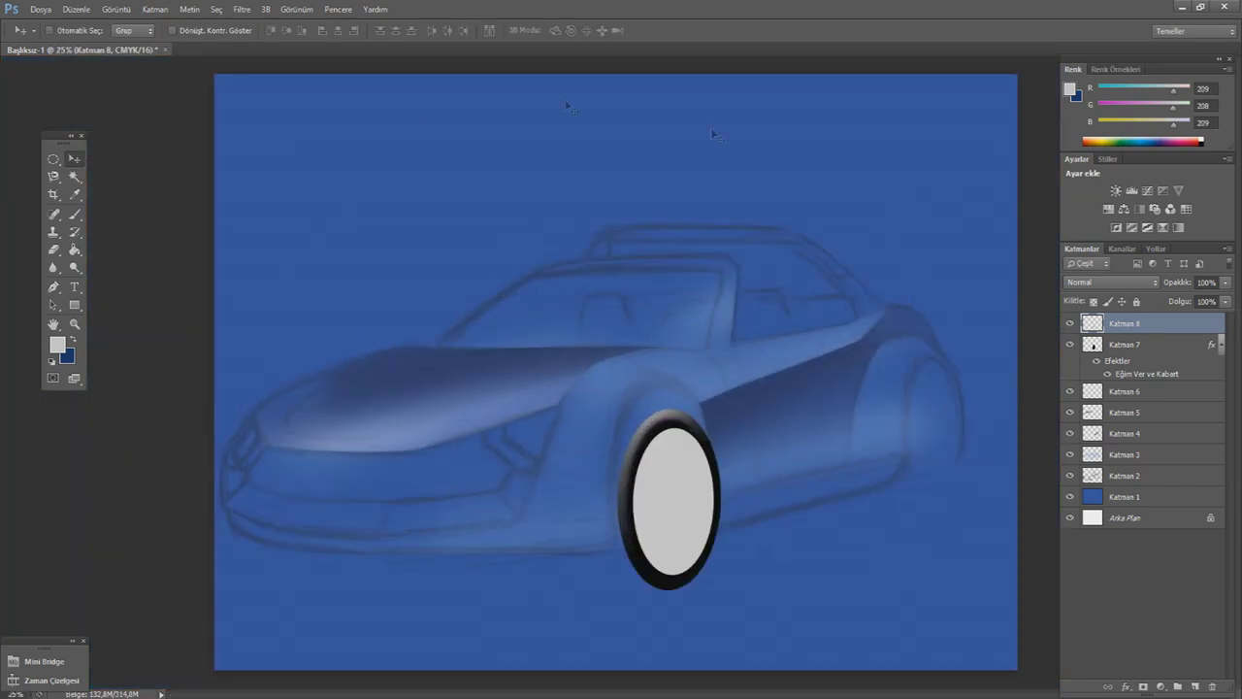
- Add new layer Katman 9 and set up a black brush
click(1194, 686)
click(75, 195)
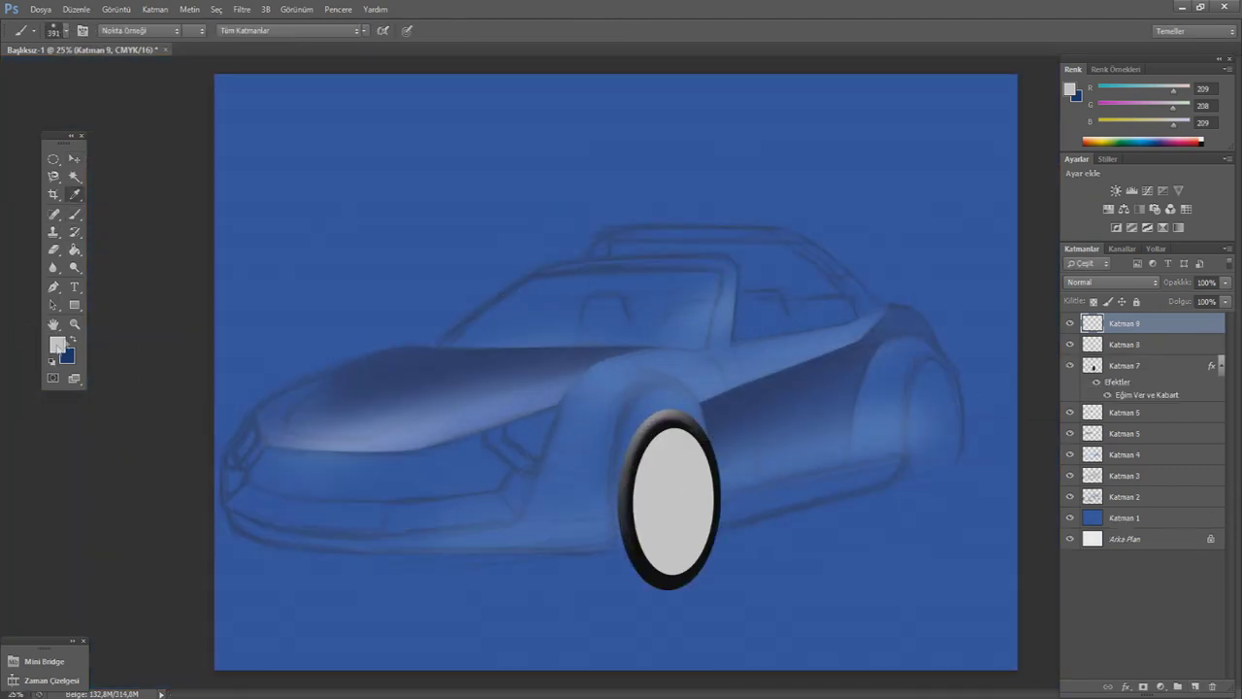
click(57, 344)
key(Return)
key(b)
click(65, 30)
- Paint trial diagonal spoke strokes on the grey wheel, then undo them
drag(652, 506, 681, 546)
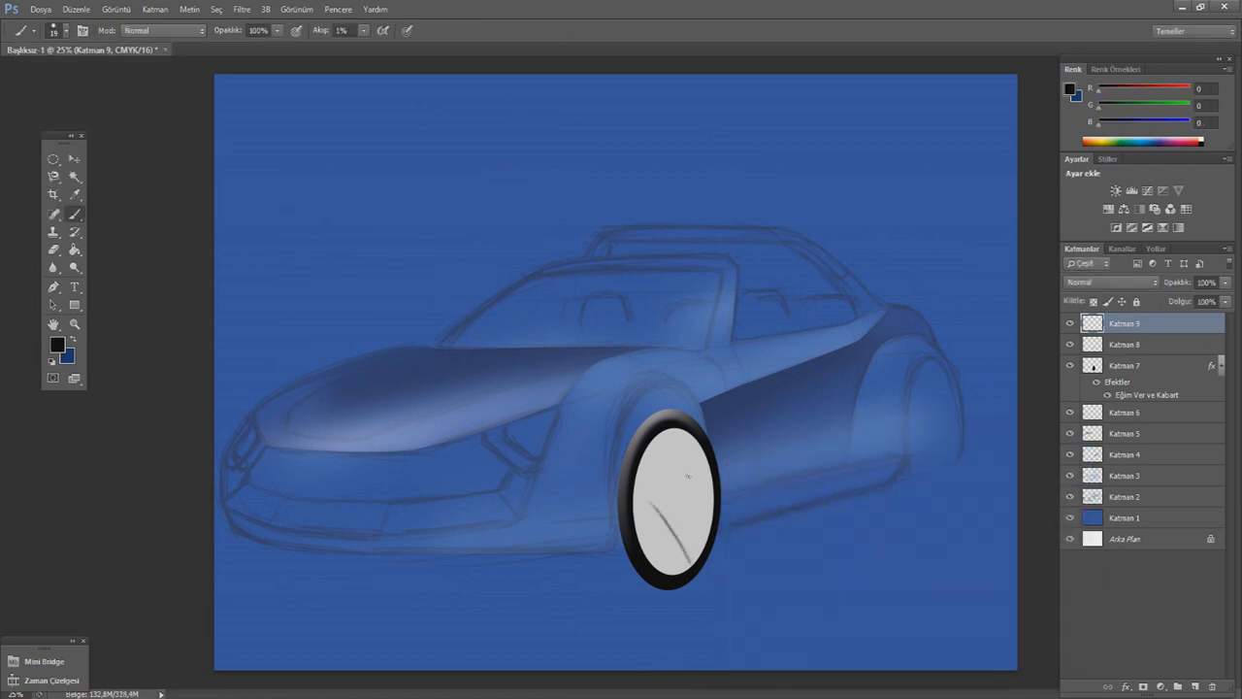
drag(685, 440, 650, 487)
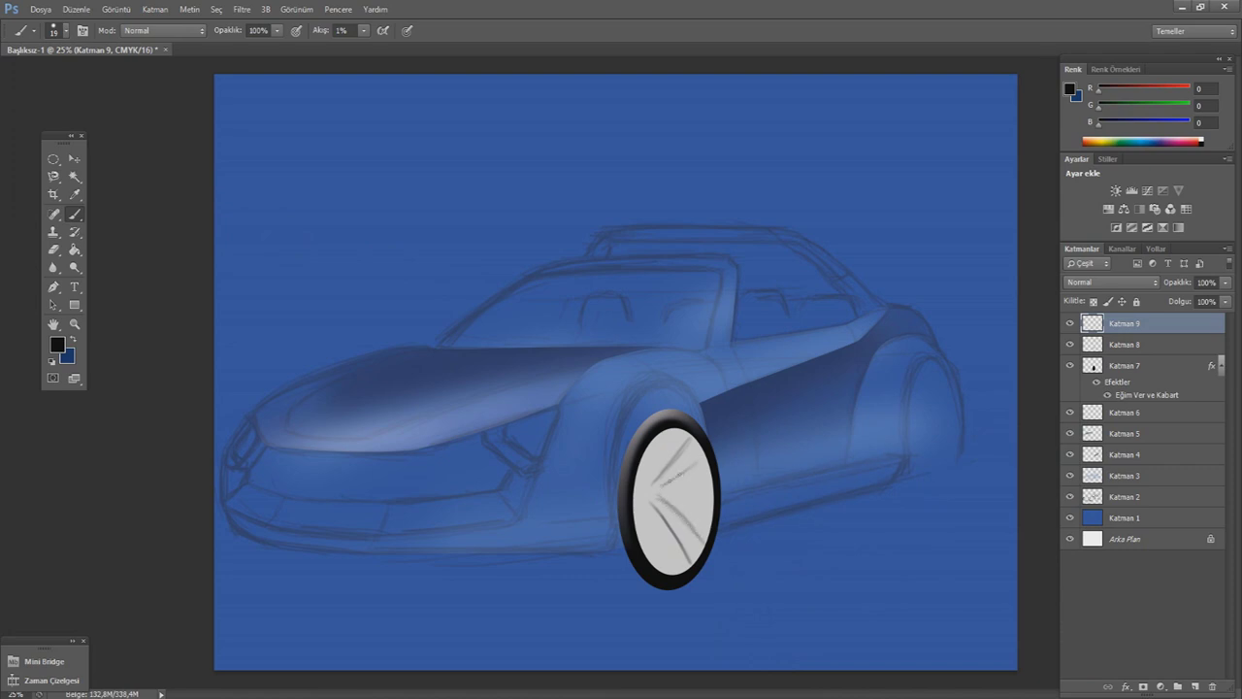
drag(666, 437, 641, 472)
key(ctrl+alt+z)
key(ctrl+alt+z)
key(ctrl+alt+z)
key(ctrl+alt+z)
key(ctrl+alt+z)
key(ctrl+alt+z)
key(ctrl+alt+z)
key(ctrl+alt+z)
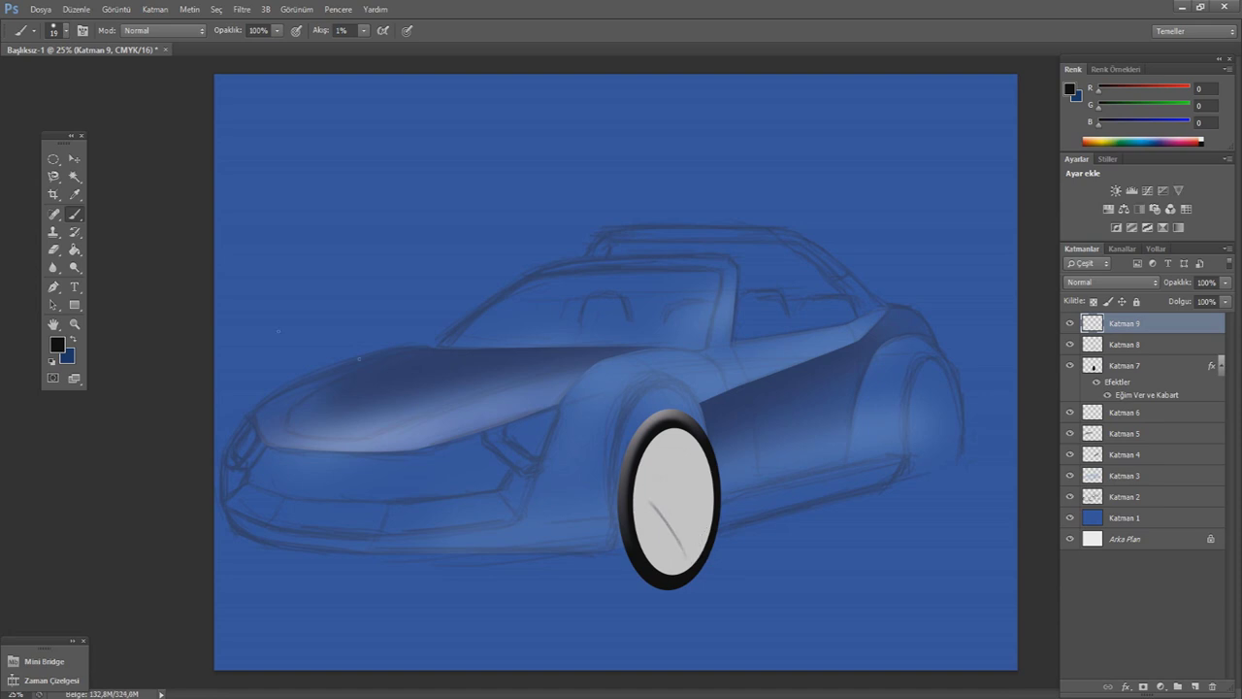
key(ctrl+alt+z)
- Sketch dark curved spoke outlines across the upper, lower-left and lower-right wheel
mouse_move(679, 518)
mouse_down()
mouse_move(667, 568)
mouse_move(704, 532)
mouse_up()
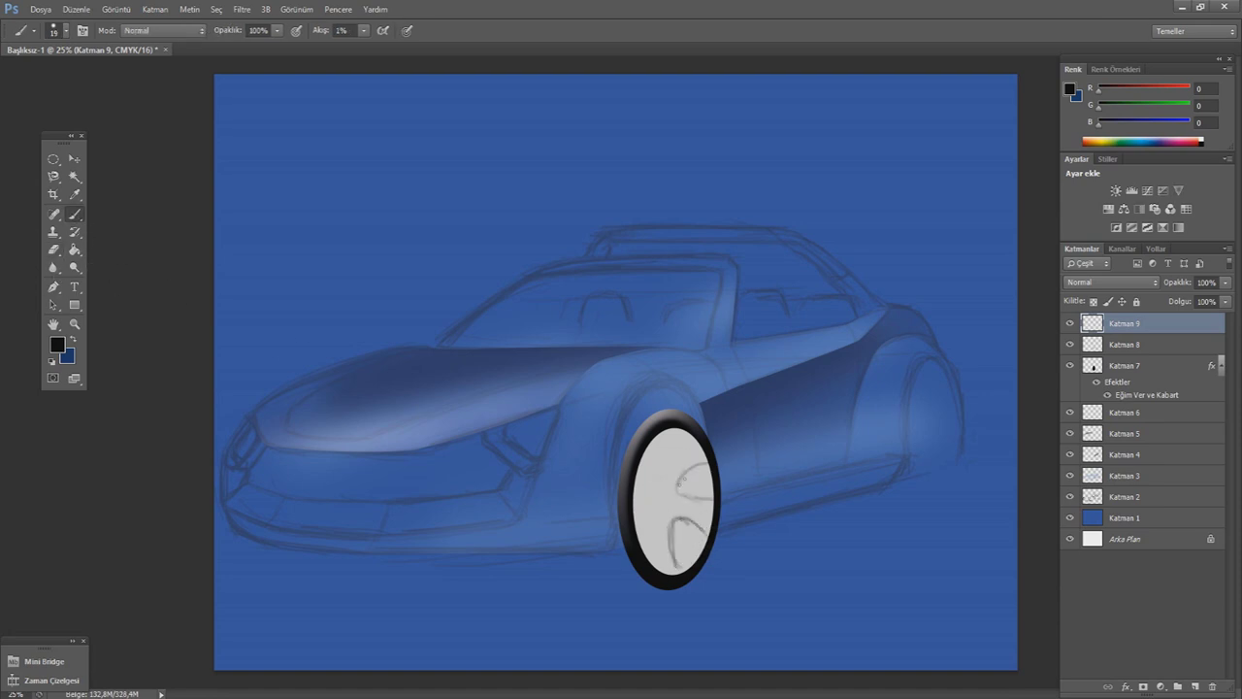
mouse_move(685, 436)
mouse_down()
mouse_move(650, 466)
mouse_move(709, 503)
mouse_move(640, 559)
mouse_up()
drag(650, 516, 637, 557)
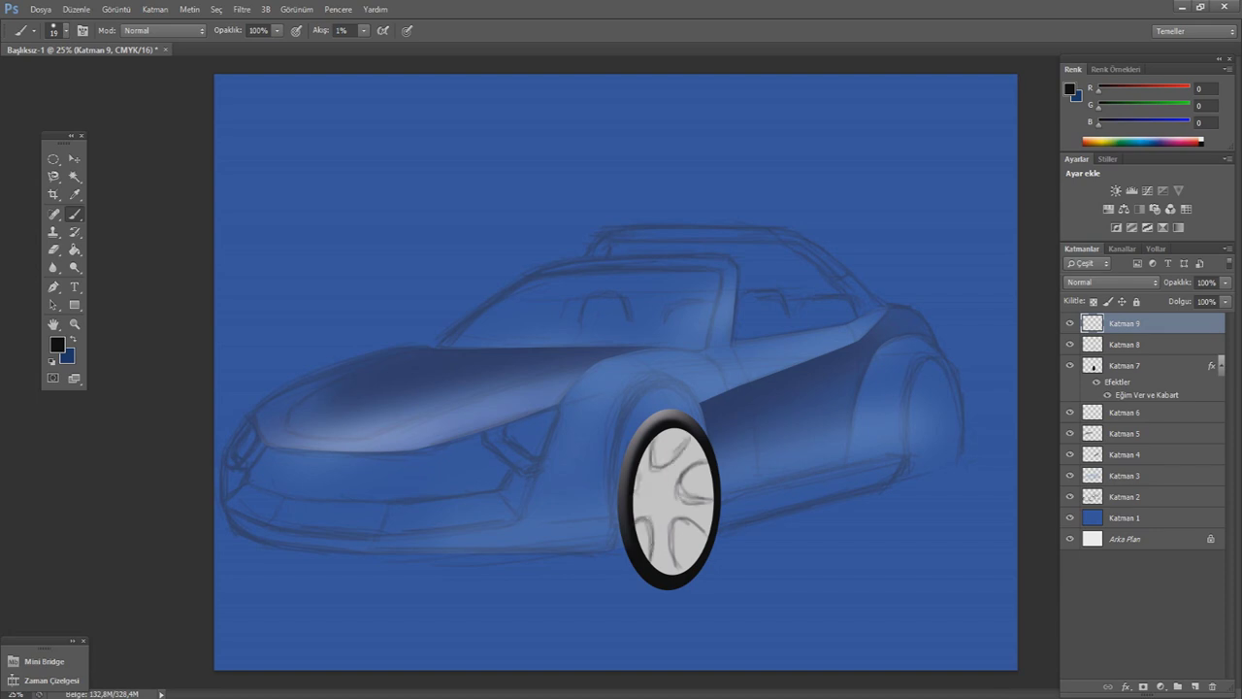
drag(646, 466, 640, 481)
drag(687, 440, 655, 478)
drag(689, 516, 669, 565)
drag(707, 518, 678, 544)
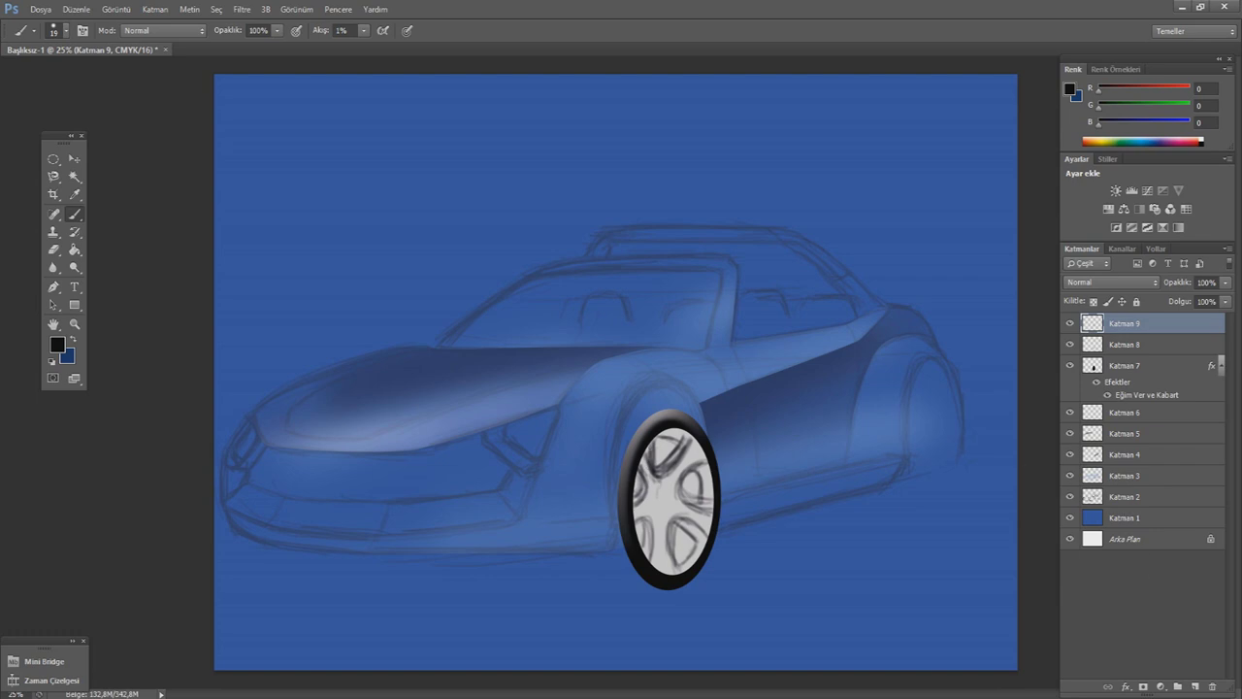
click(1194, 687)
- Drop Katman 9's opacity to 60% to compare, then restore it to 100%
click(1130, 344)
drag(1225, 281, 1203, 302)
key(p)
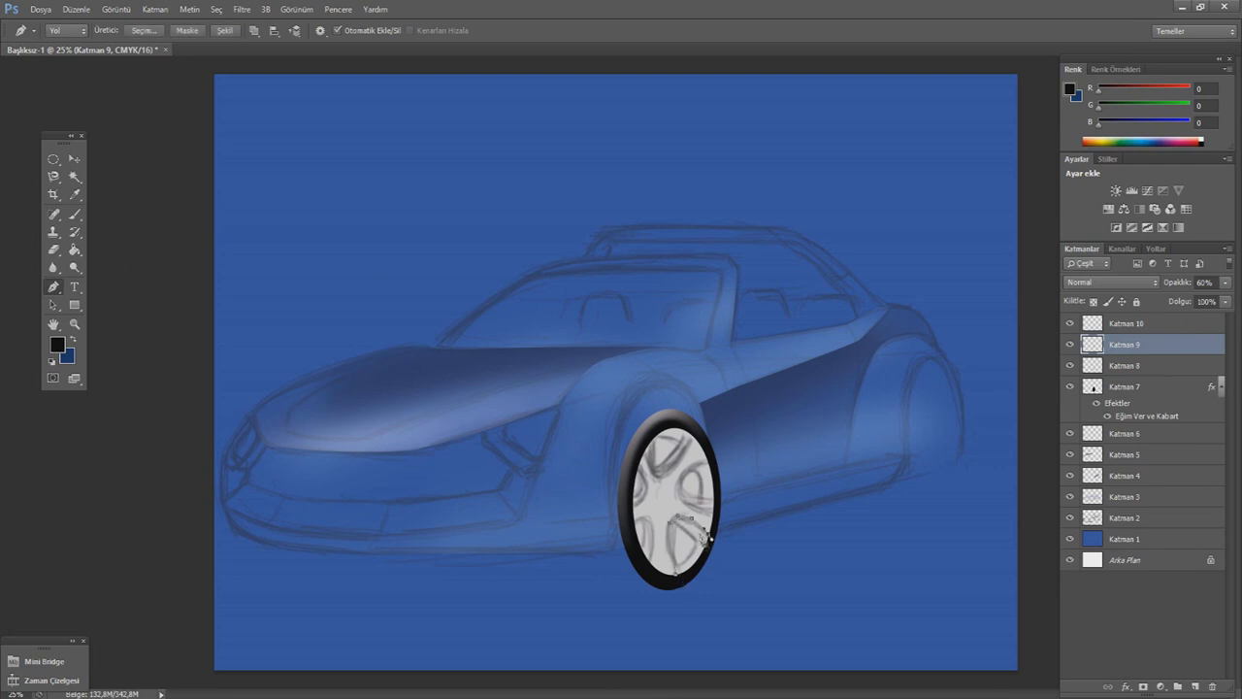
drag(1224, 281, 1236, 298)
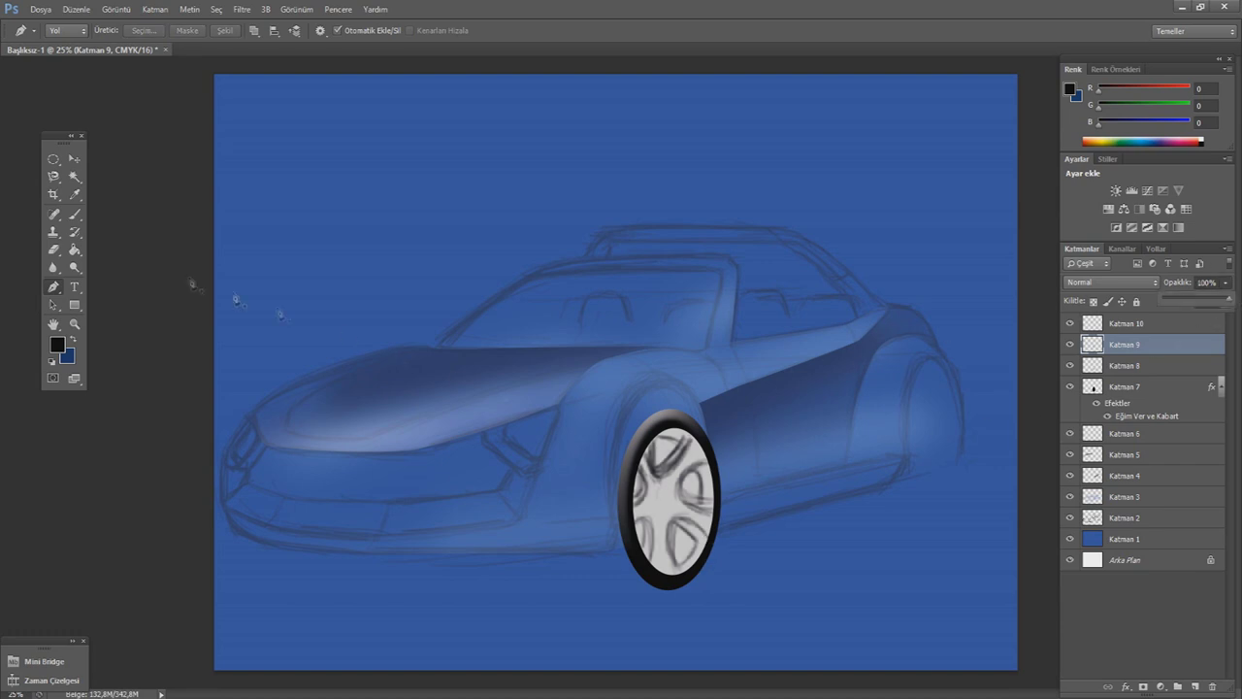
- Set up a 12 px brush with flow lowered from 13% to 4%
key(e)
click(64, 30)
key(Return)
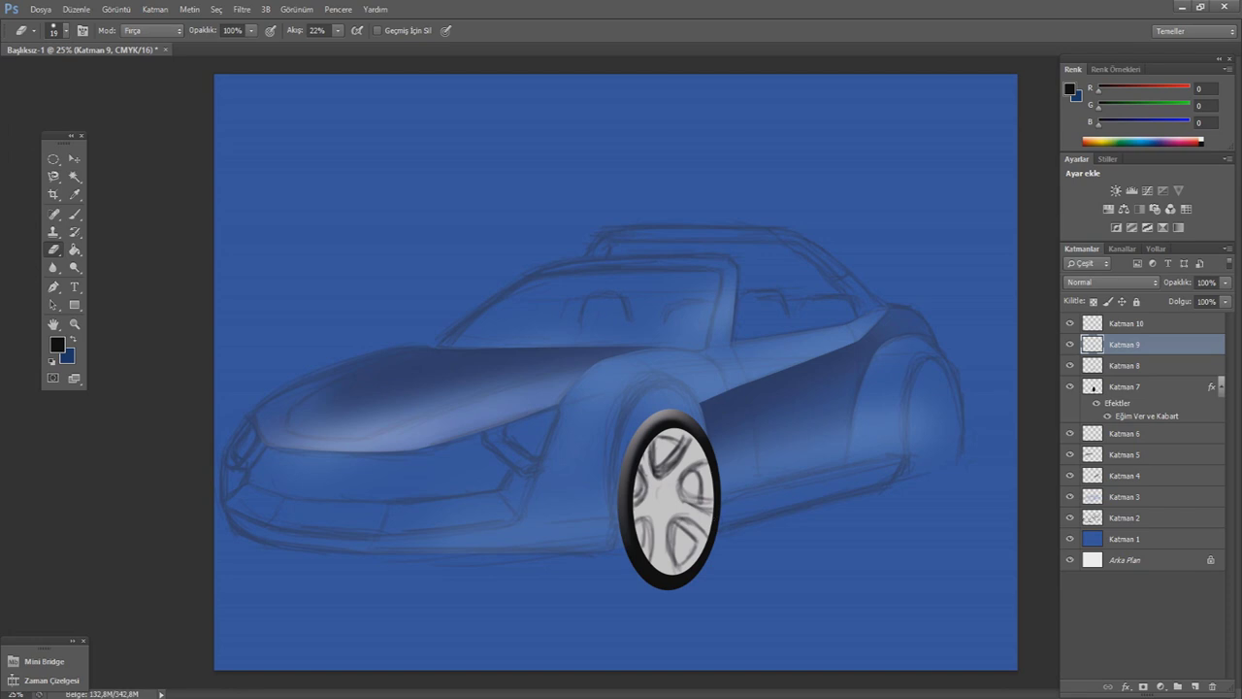
key(b)
click(64, 30)
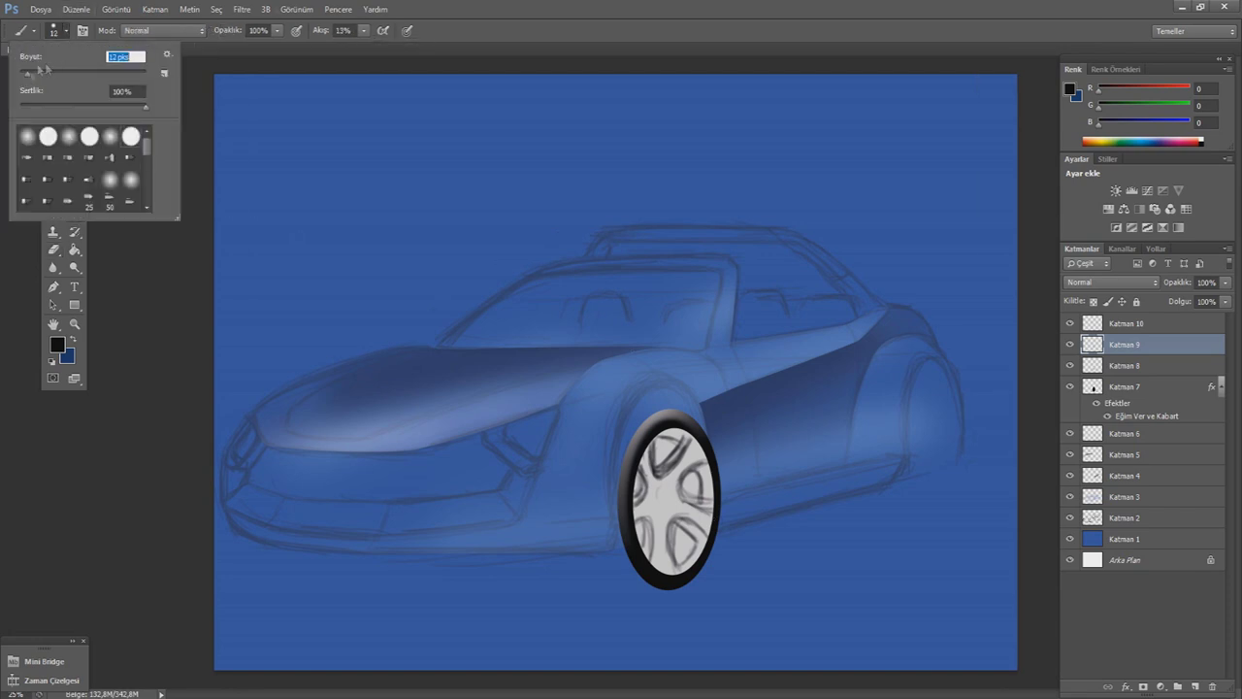
key(Return)
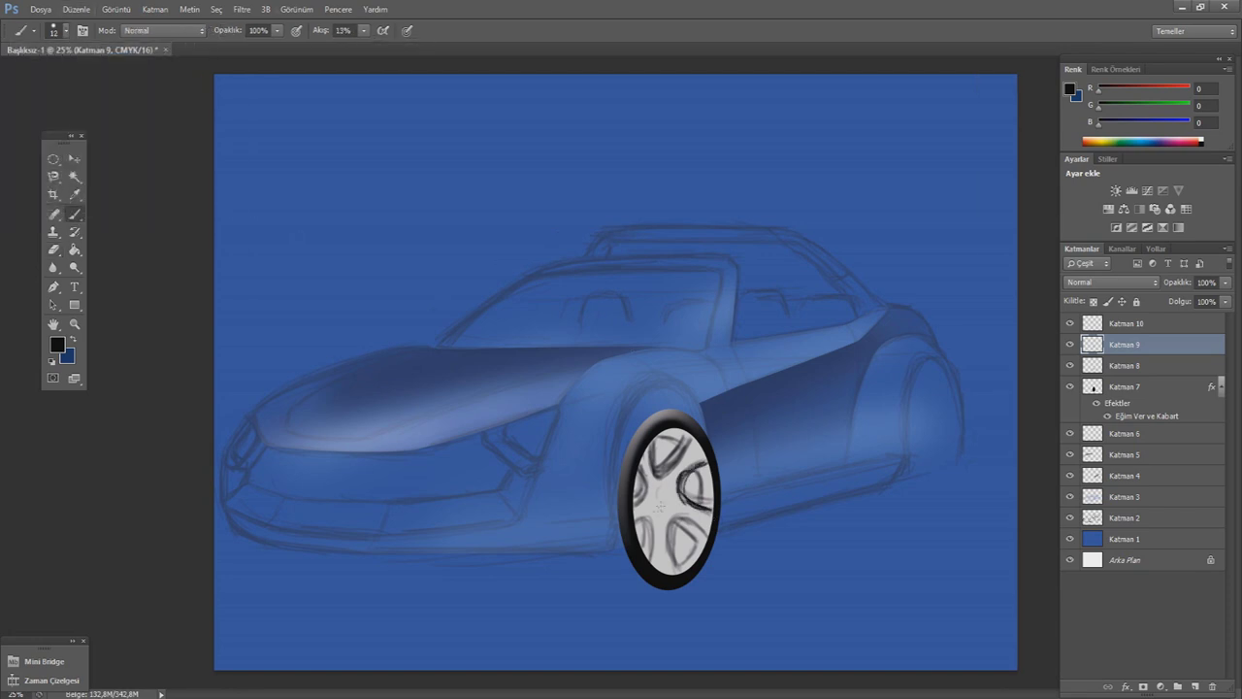
click(364, 30)
drag(373, 47, 367, 47)
- Faintly shade the wheel's lower-right rim with the low-flow brush
drag(670, 567, 706, 518)
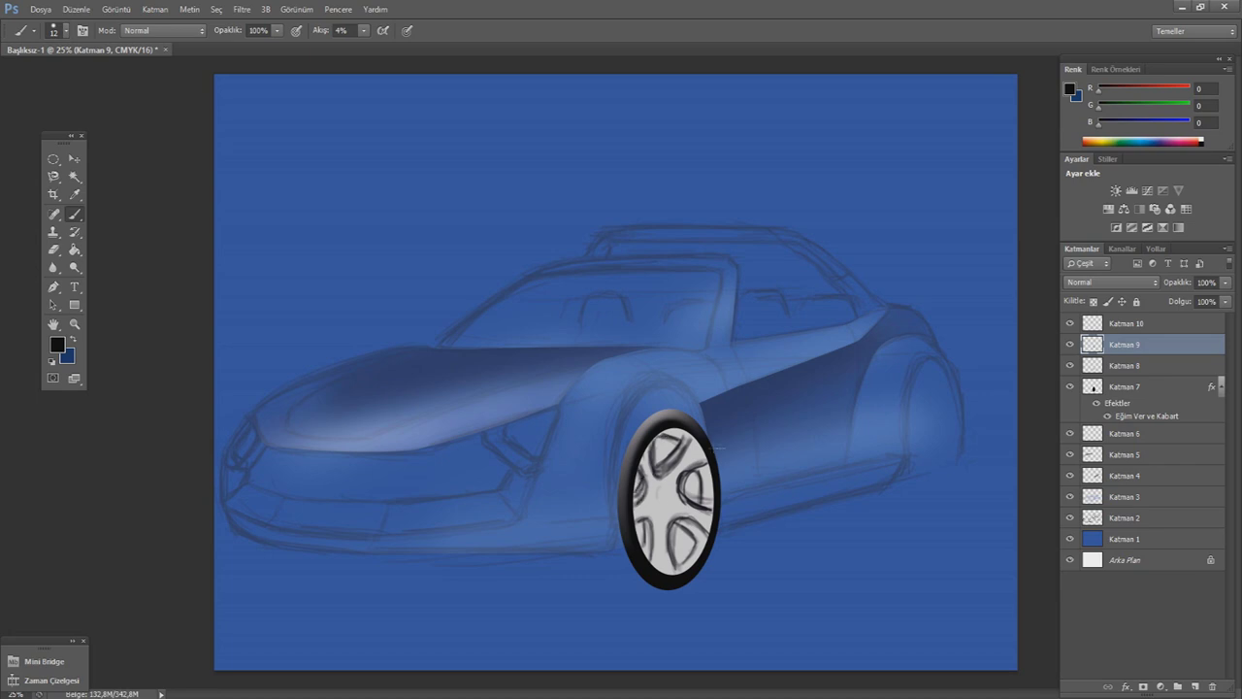
key(e)
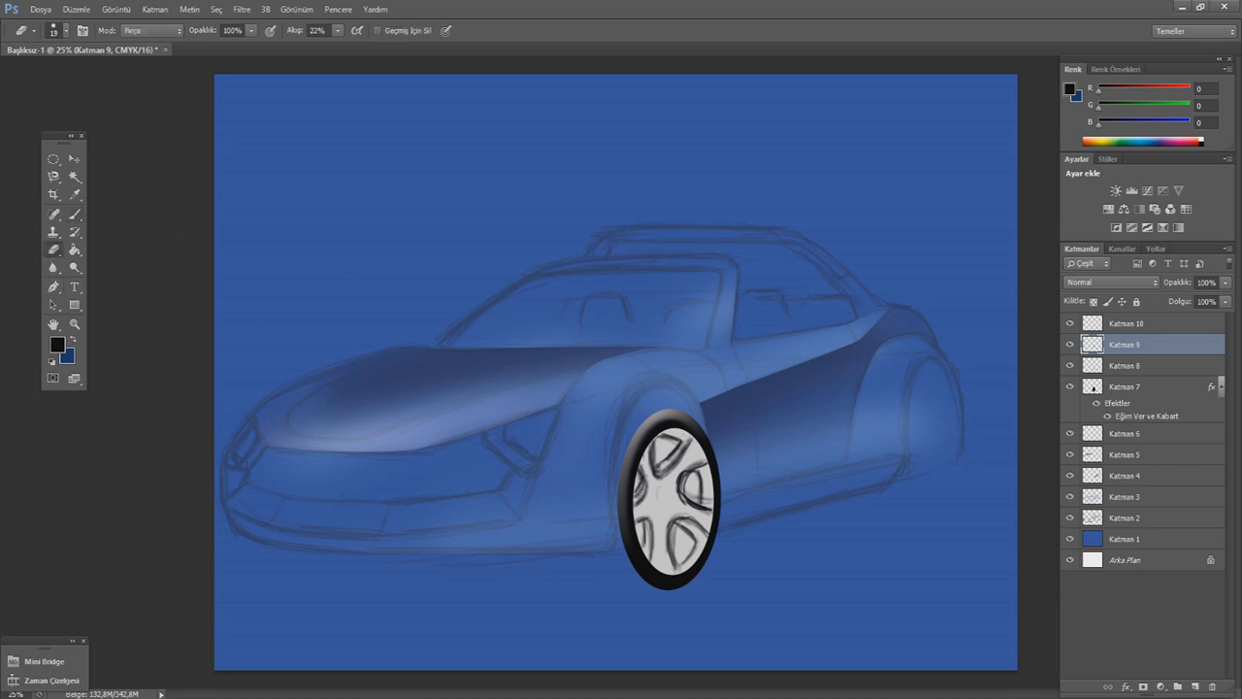
click(1125, 365)
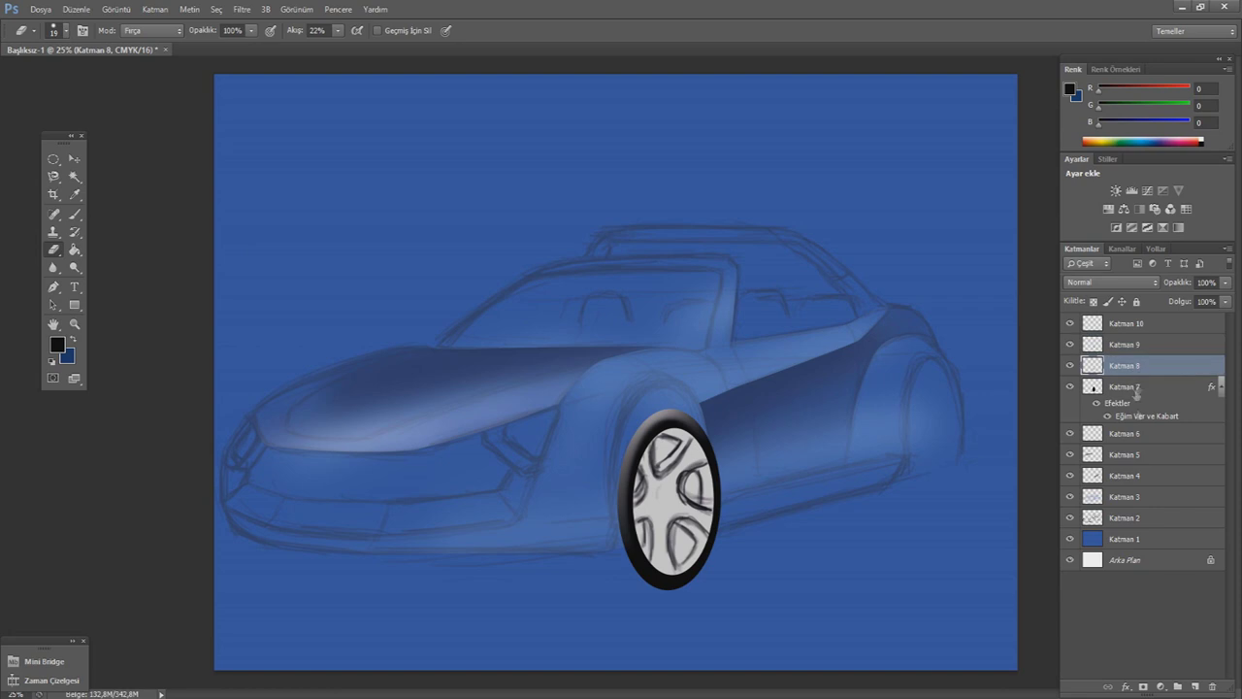
- On a new layer, softly darken the hub and spokes with a 288 px, 1% flow brush
click(1194, 686)
click(74, 214)
click(65, 31)
text(288 pks)
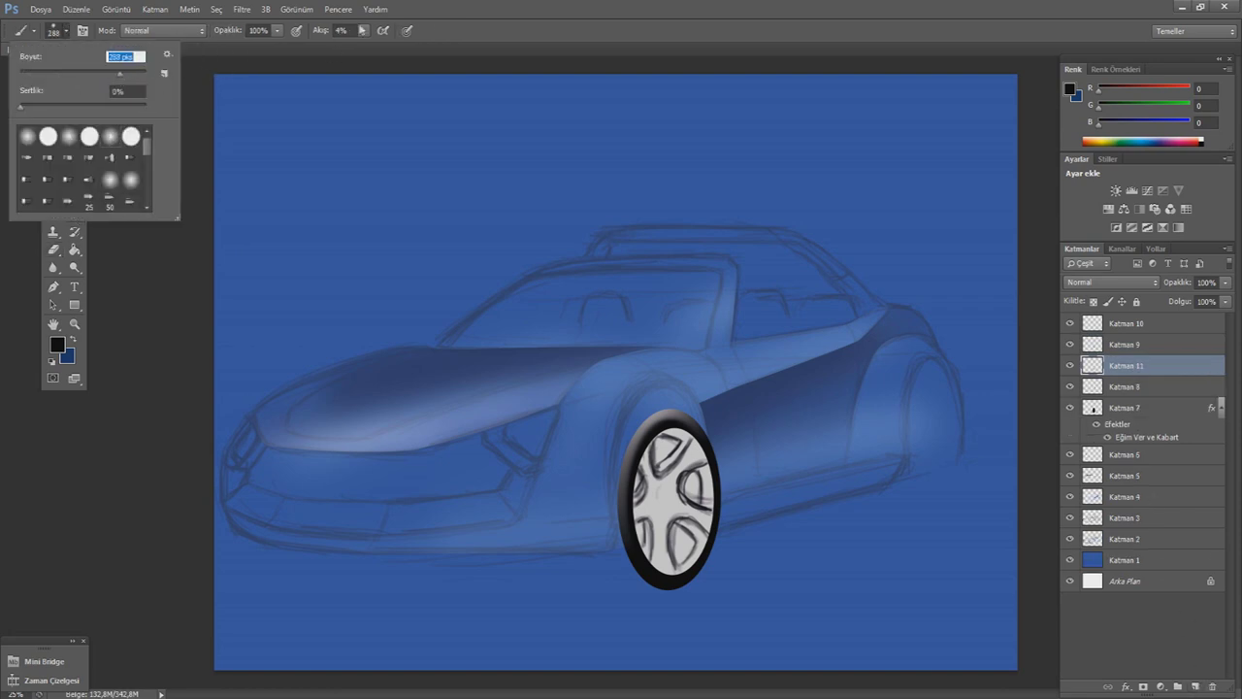
drag(364, 30, 356, 51)
mouse_move(652, 548)
mouse_down()
mouse_move(652, 466)
mouse_move(684, 528)
mouse_move(659, 446)
mouse_move(689, 553)
mouse_move(660, 515)
mouse_up()
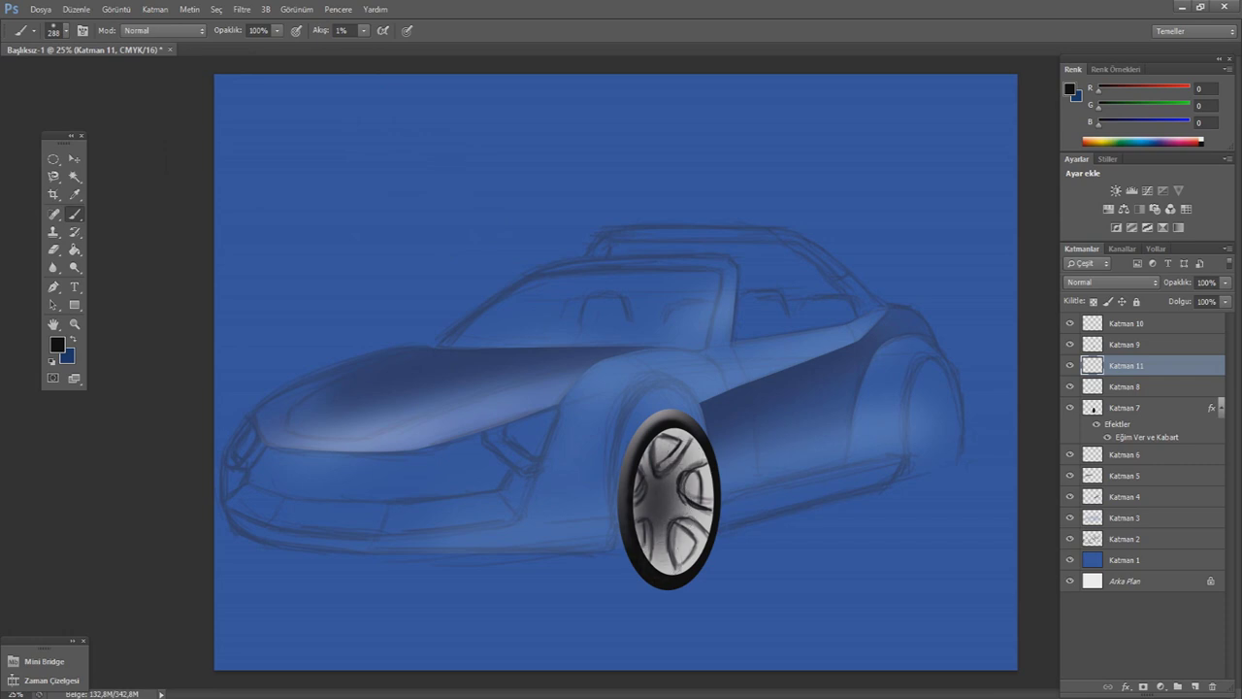
mouse_move(684, 456)
mouse_down()
mouse_move(646, 460)
mouse_move(684, 510)
mouse_move(643, 553)
mouse_move(687, 514)
mouse_up()
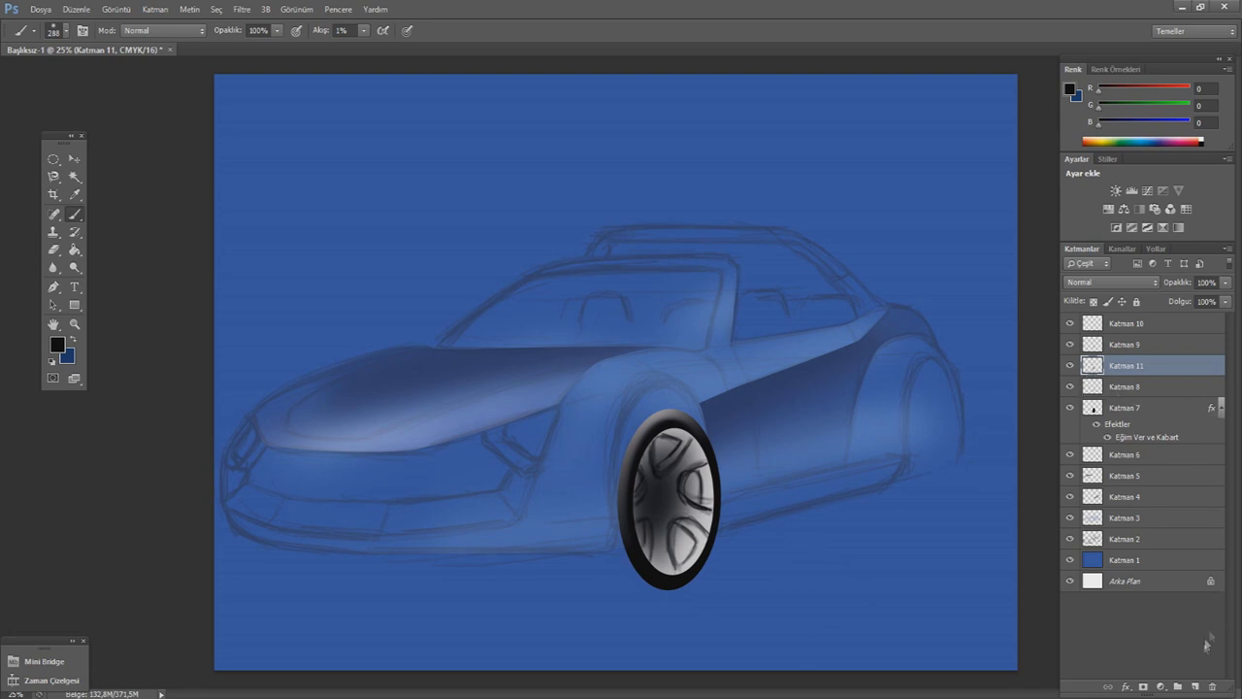
- On another new layer, paint a soft white highlight on the lower rim with an 86 px brush
click(1195, 686)
click(57, 344)
click(737, 461)
click(1036, 458)
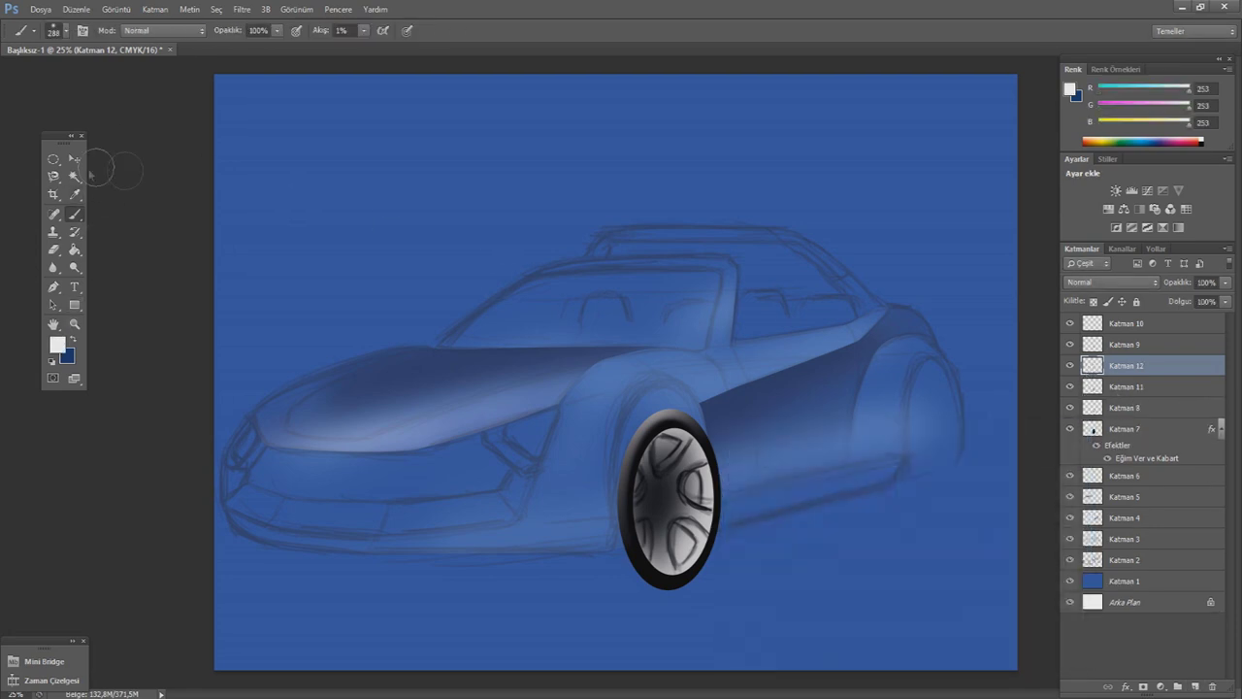
click(64, 31)
click(131, 137)
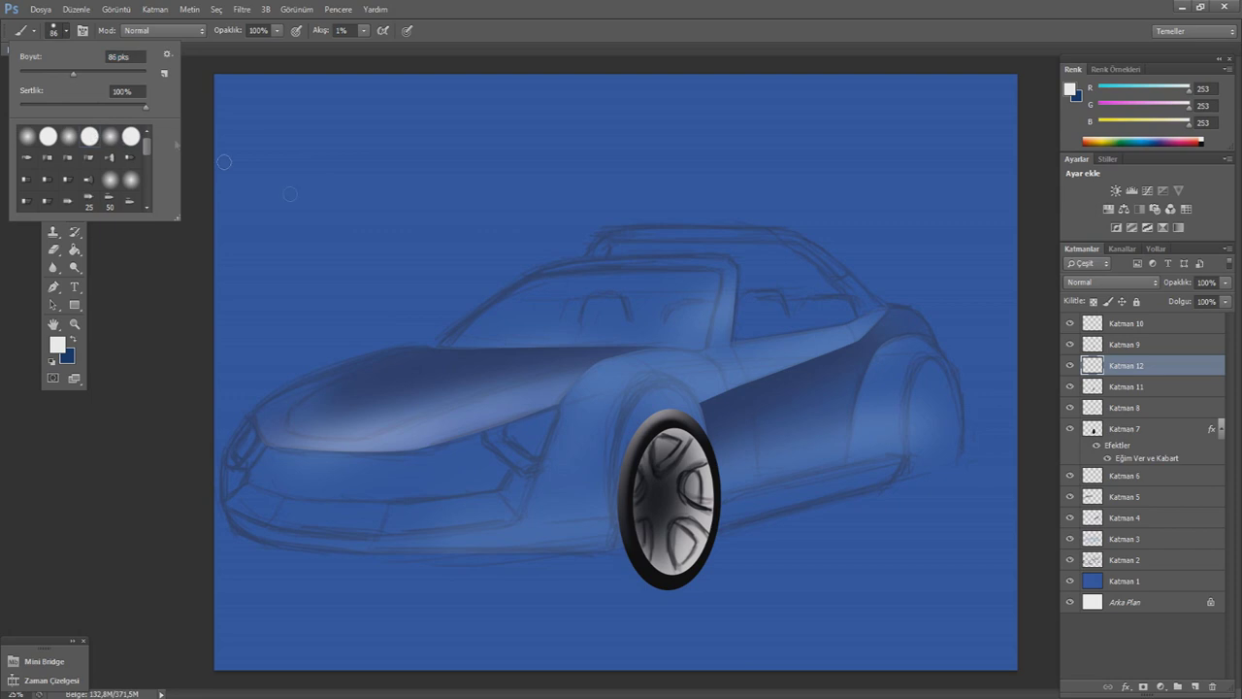
click(695, 450)
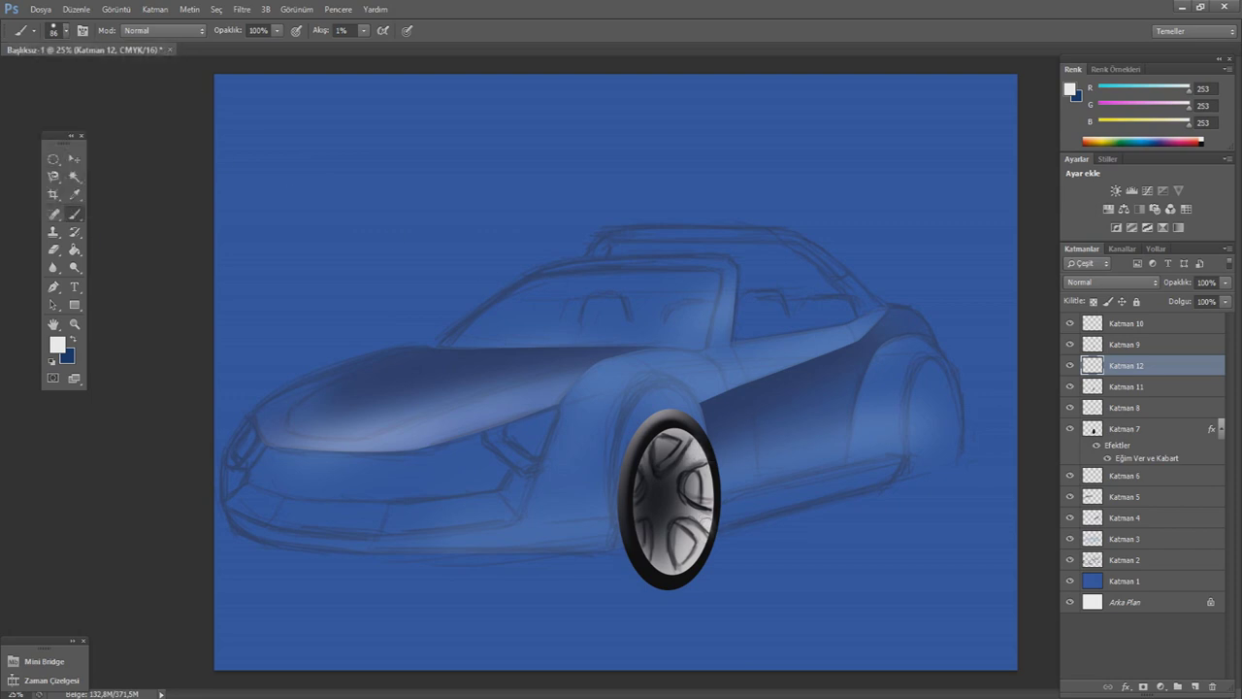
drag(658, 571, 670, 559)
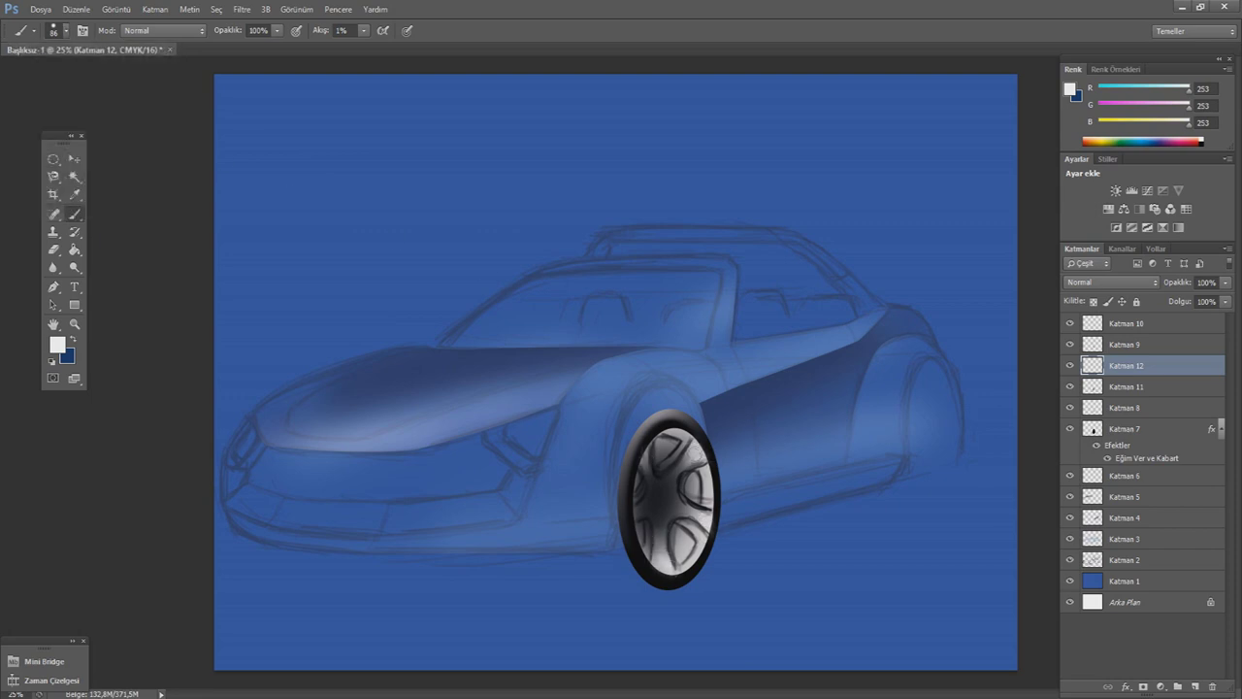
- Toggle Katman 8's visibility to compare, then step the active layer up to Katman 9
click(1139, 408)
click(1070, 408)
key(e)
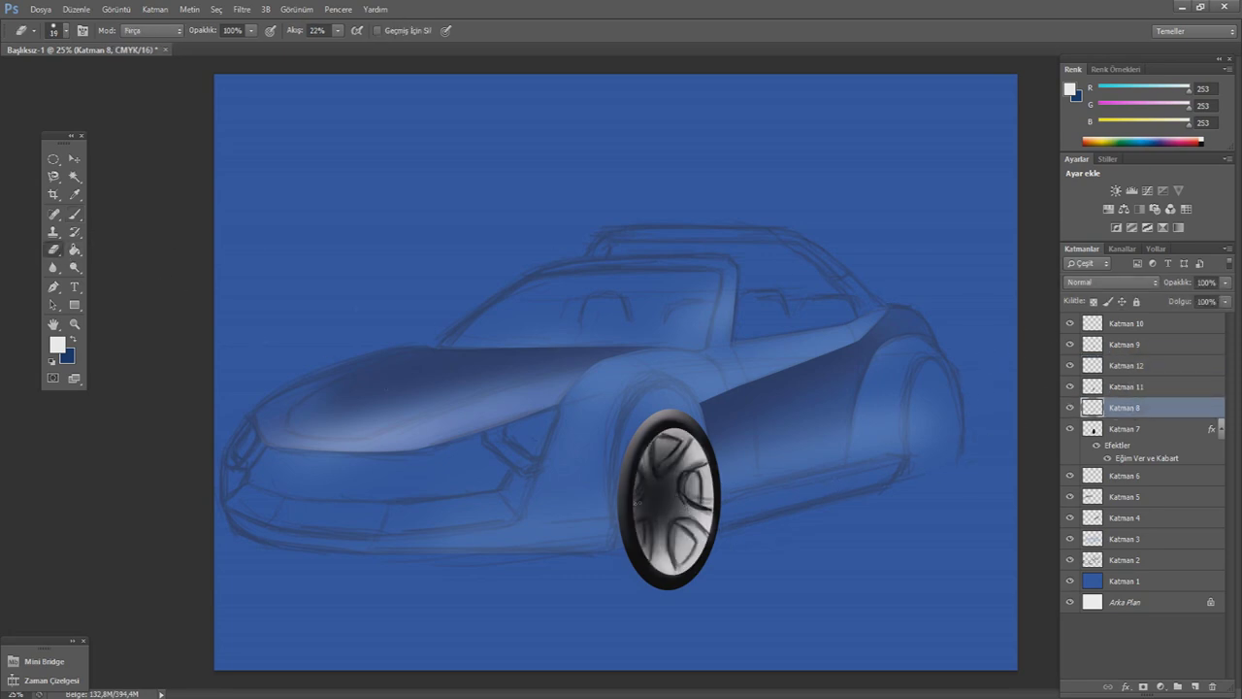
key(alt+bracketright)
key(alt+bracketright)
key(alt+bracketright)
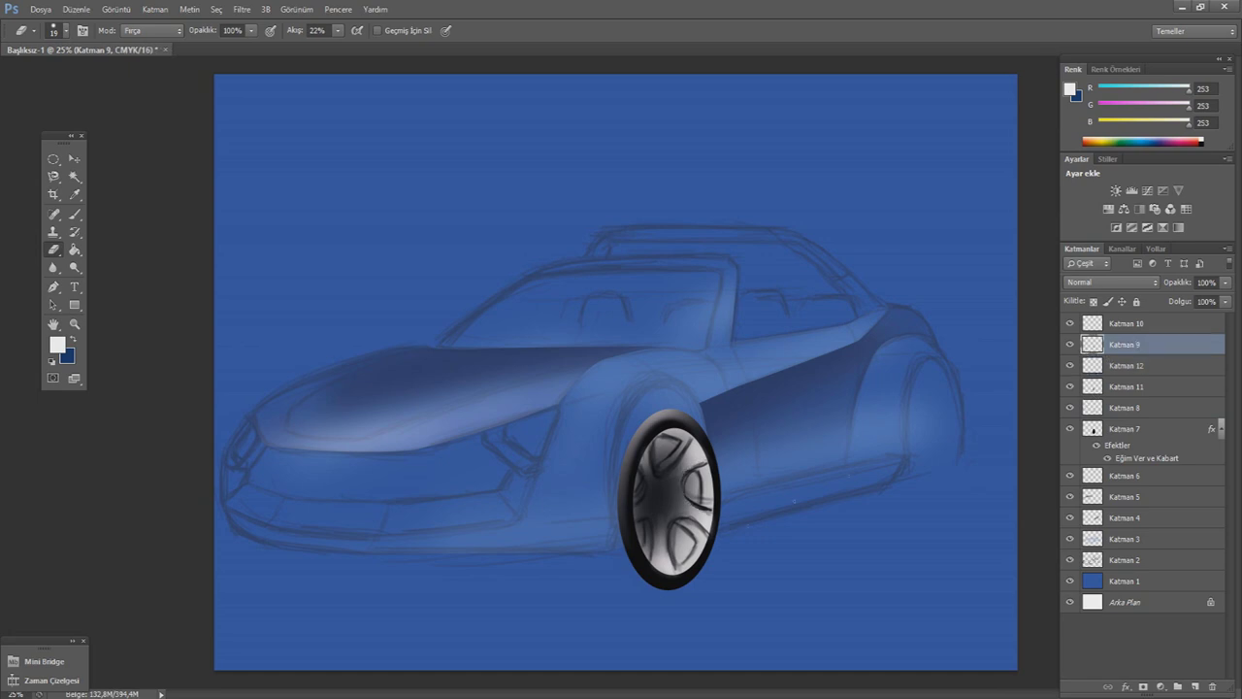
- Add a new layer and set up a black 133 px soft brush at 8% flow
click(1195, 686)
click(58, 344)
click(747, 648)
click(1049, 460)
key(b)
click(64, 30)
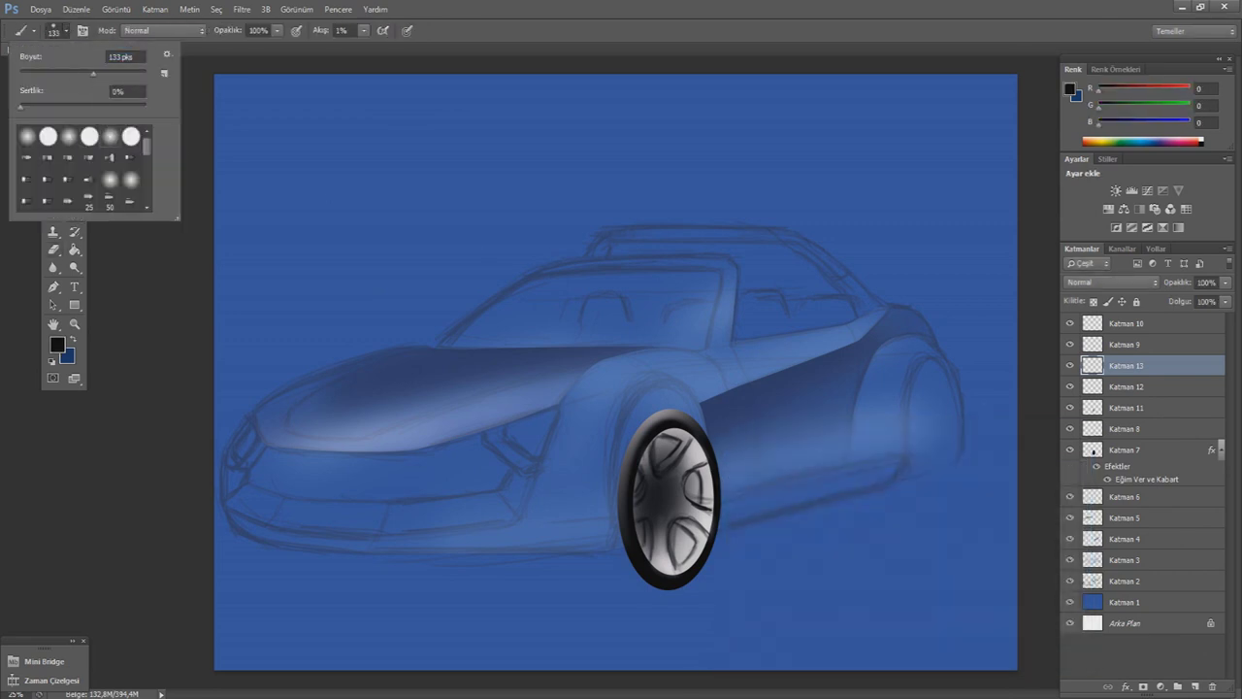
key(Return)
drag(368, 30, 368, 53)
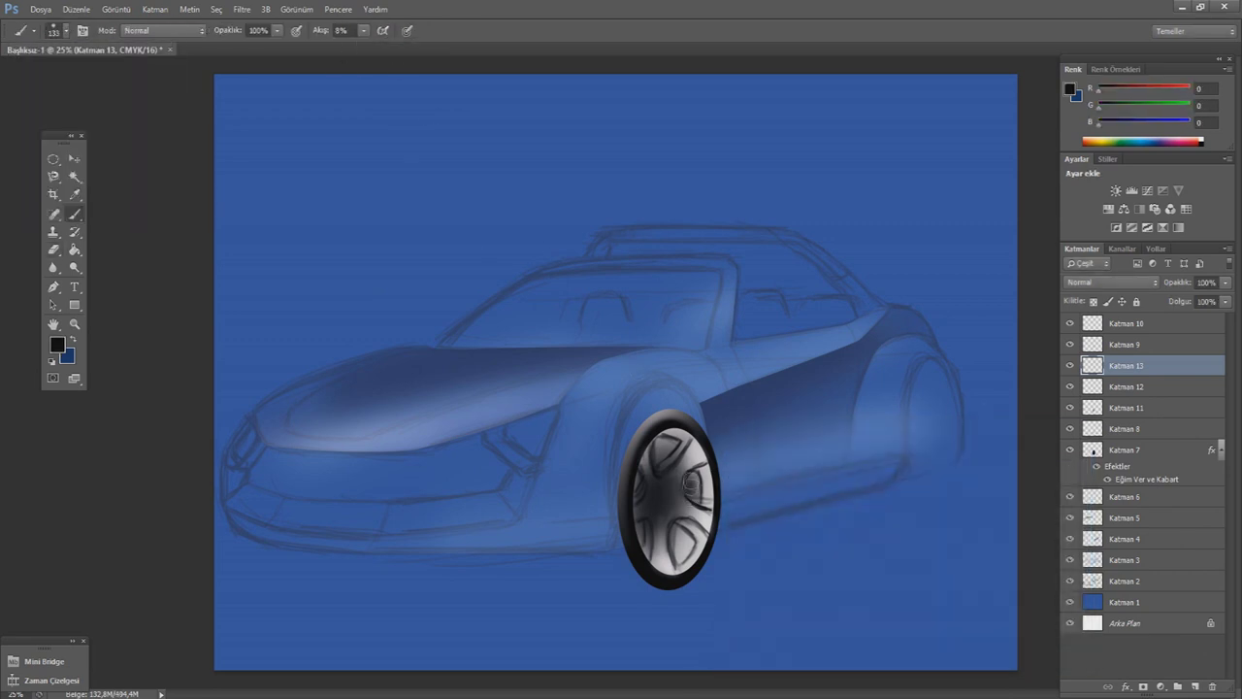
- Shade dark recesses around the lower-right, upper and left hubcap spokes
drag(677, 524, 690, 565)
drag(676, 441, 631, 497)
mouse_move(641, 539)
mouse_down()
mouse_move(685, 563)
mouse_move(697, 493)
mouse_move(656, 438)
mouse_move(636, 500)
mouse_move(642, 553)
mouse_up()
mouse_move(691, 485)
mouse_down()
mouse_move(706, 461)
mouse_move(718, 543)
mouse_up()
- Switch to the Eraser at 17 px for tidying the shading
click(53, 251)
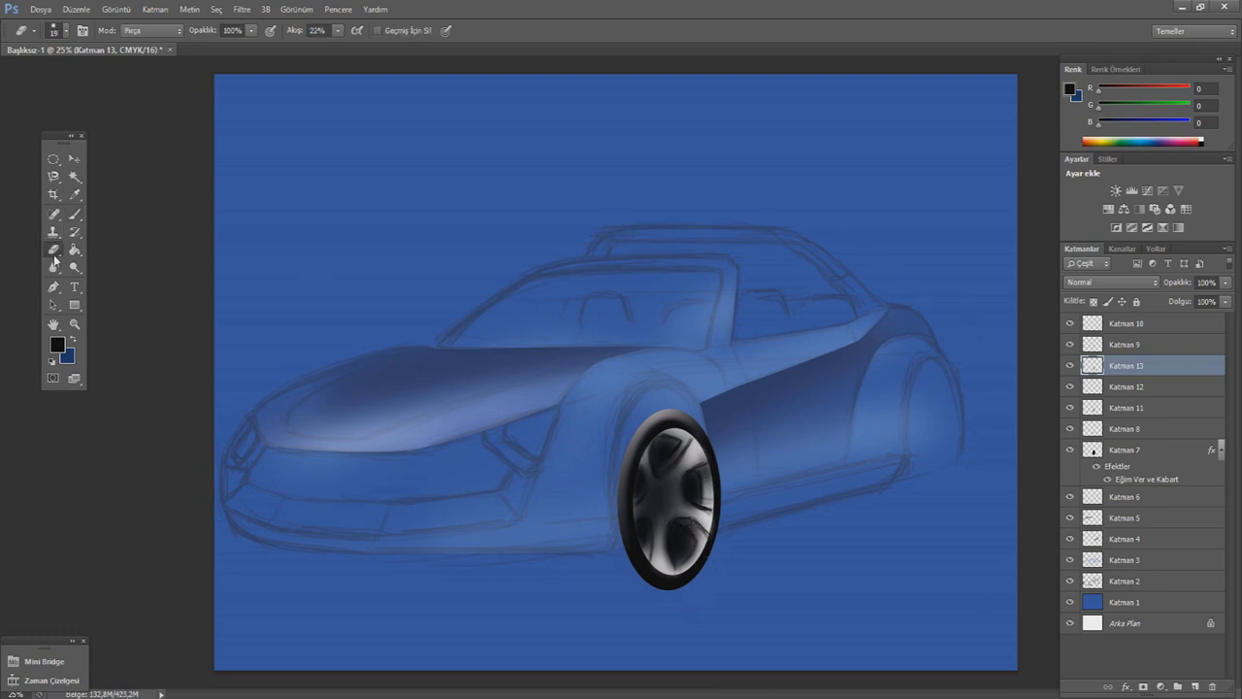
click(58, 30)
text(17)
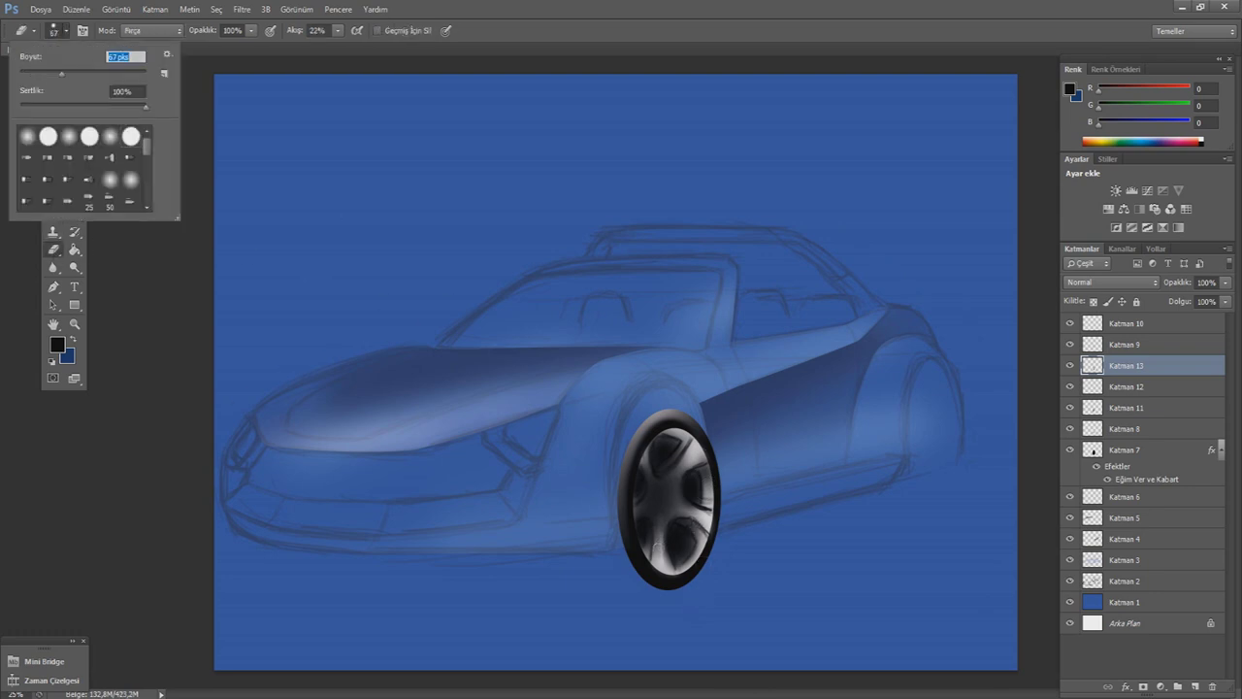
key(Return)
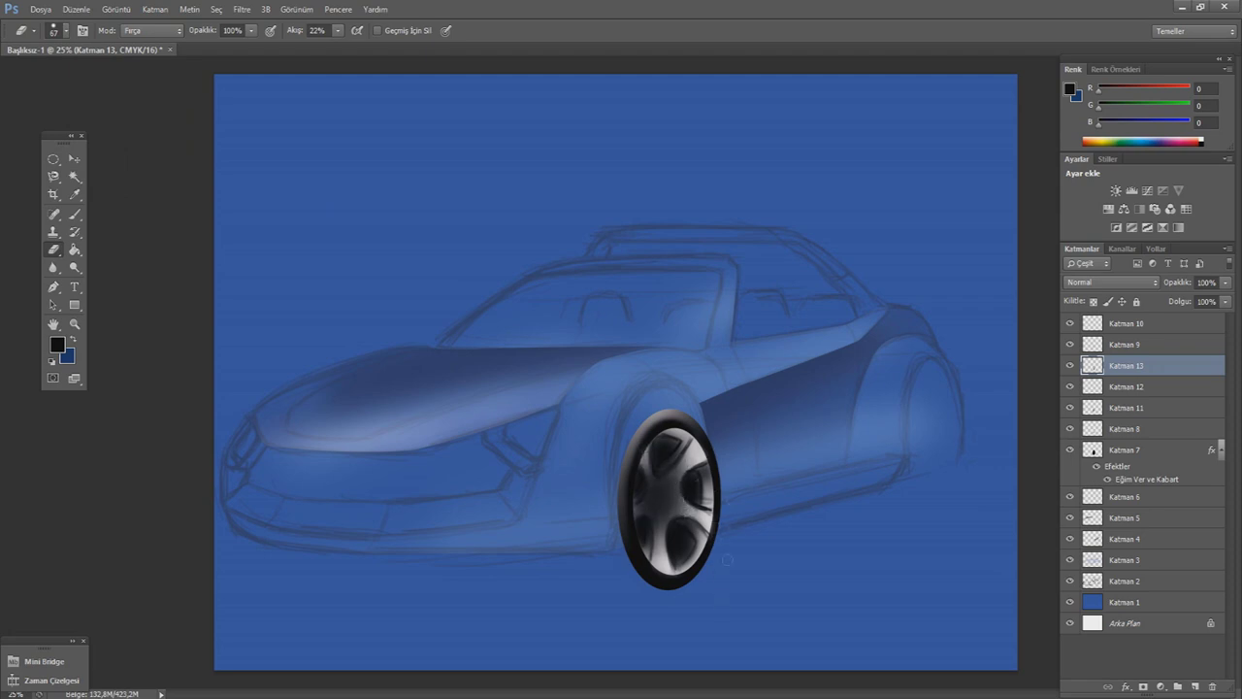
click(1194, 685)
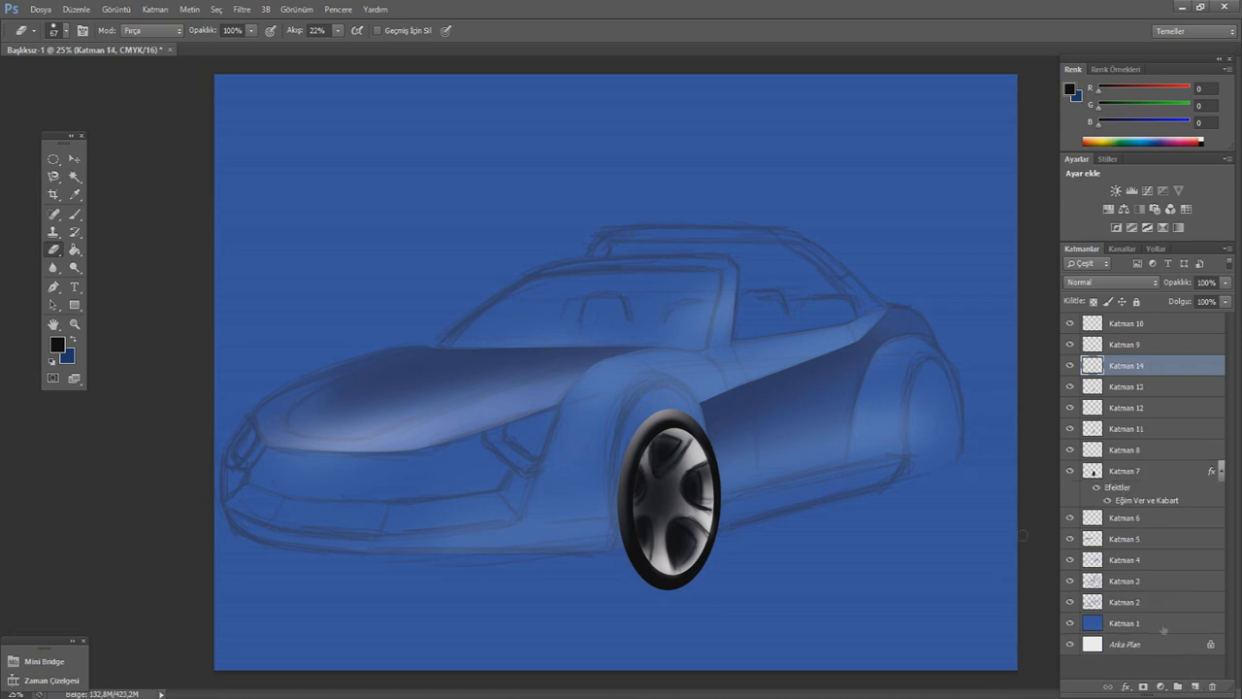
- Set up a soft 97 px brush at 1% flow
click(57, 344)
key(Return)
key(b)
click(55, 31)
drag(106, 73, 100, 74)
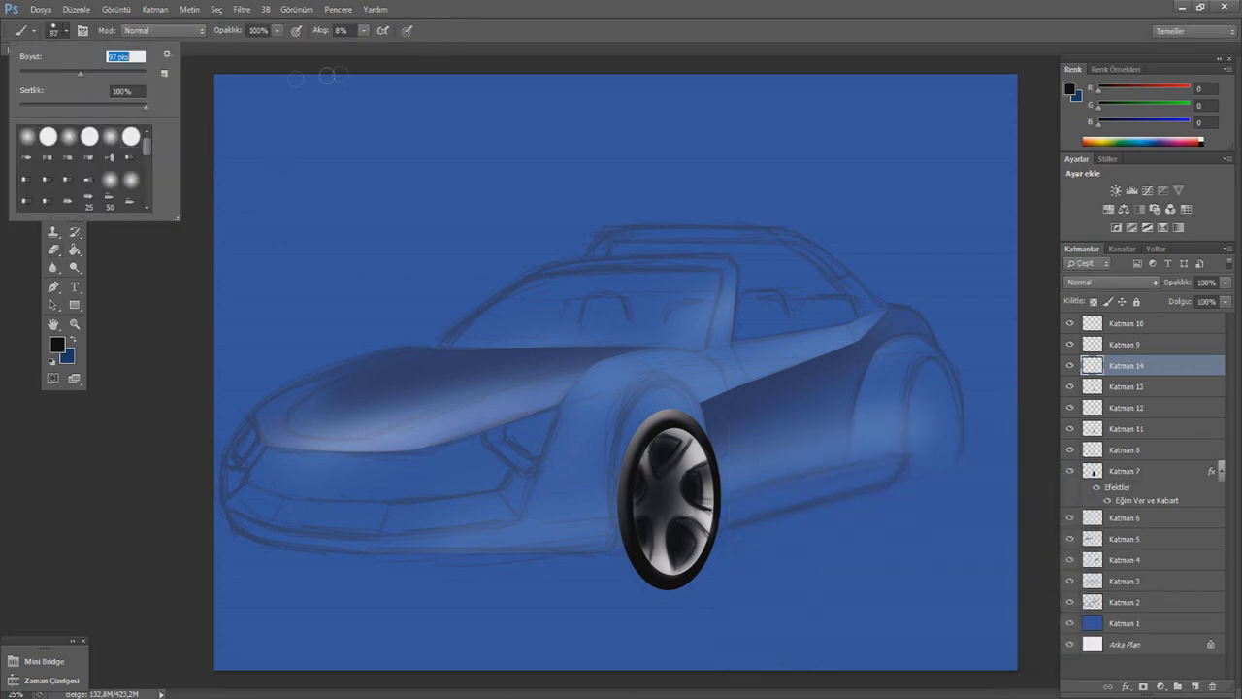
click(364, 30)
drag(361, 46, 355, 47)
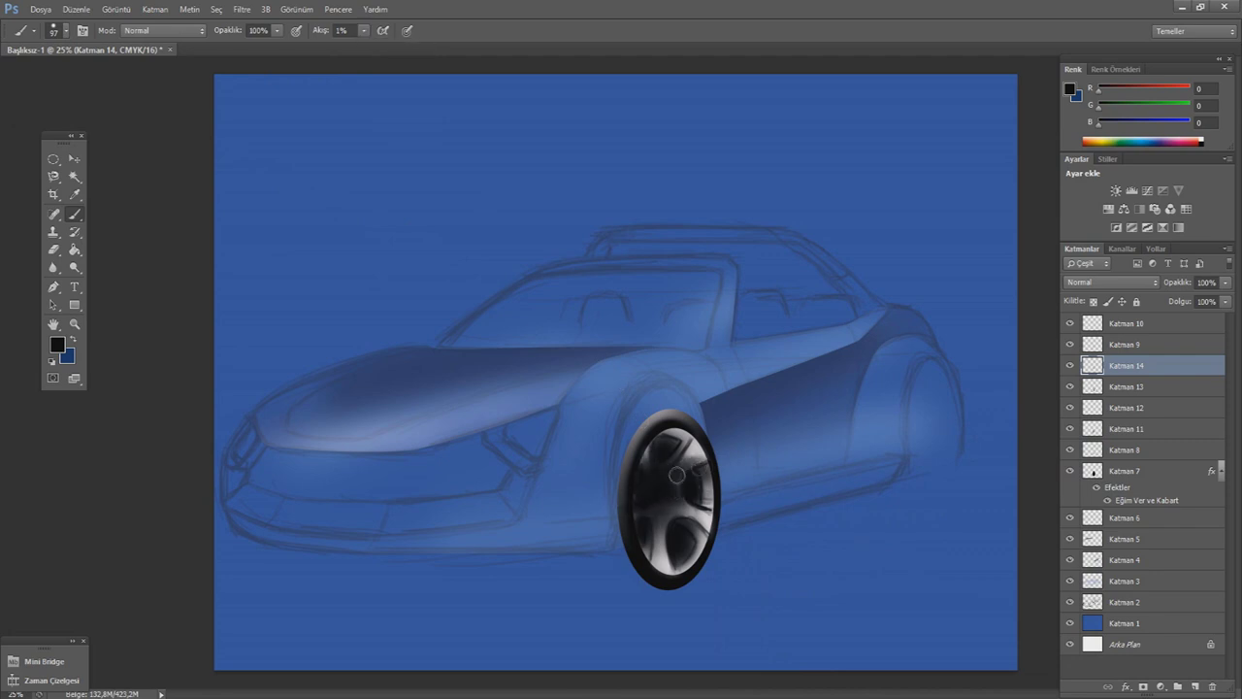
key(e)
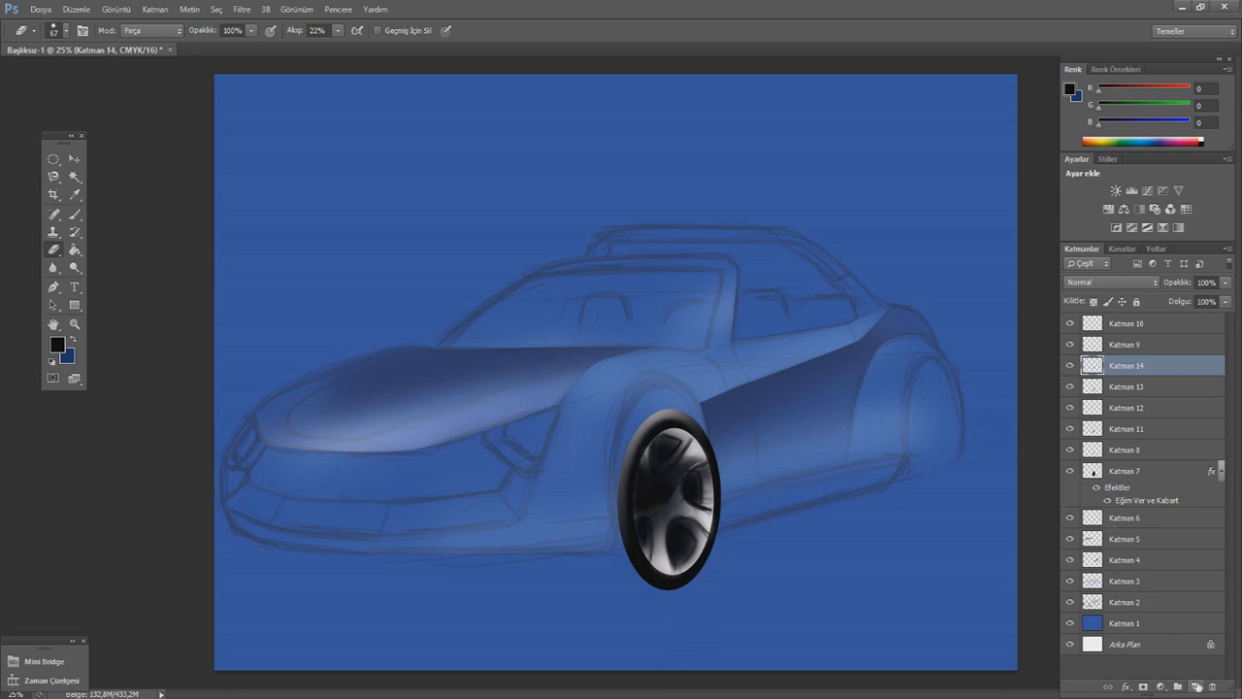
- Add layer Katman 15 with a light-grey foreground and a resized brush (21, then 112)
click(1195, 686)
click(58, 344)
click(1037, 457)
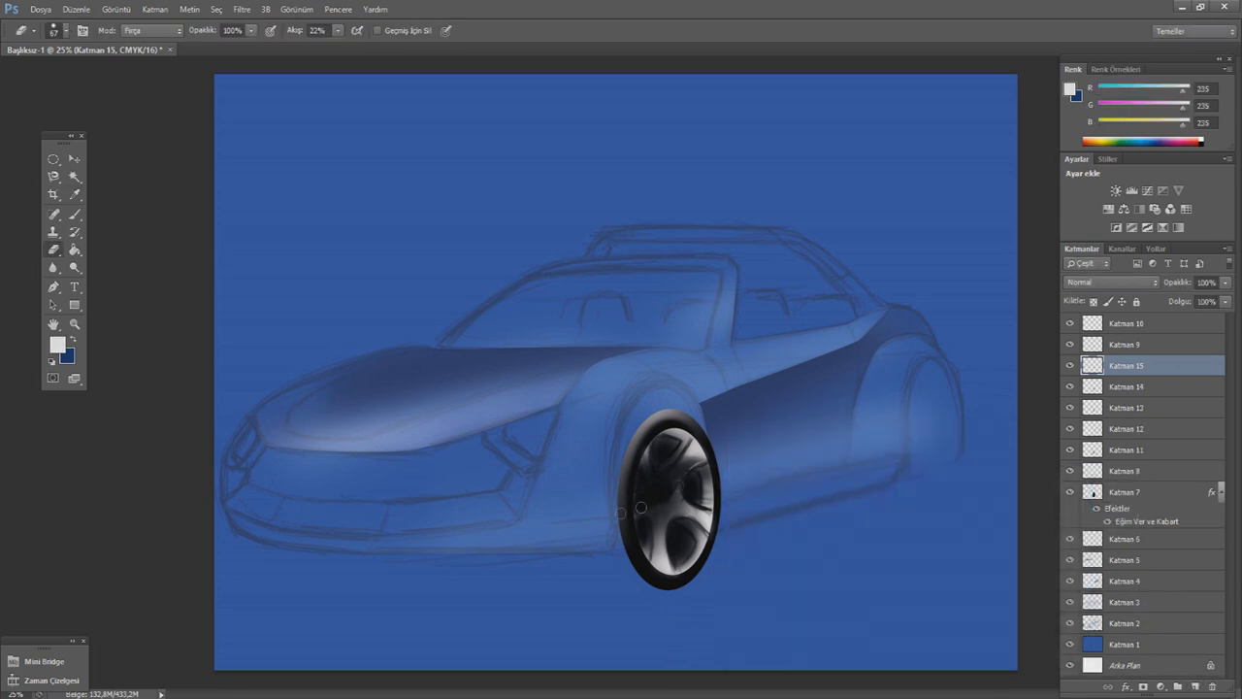
click(75, 213)
click(54, 30)
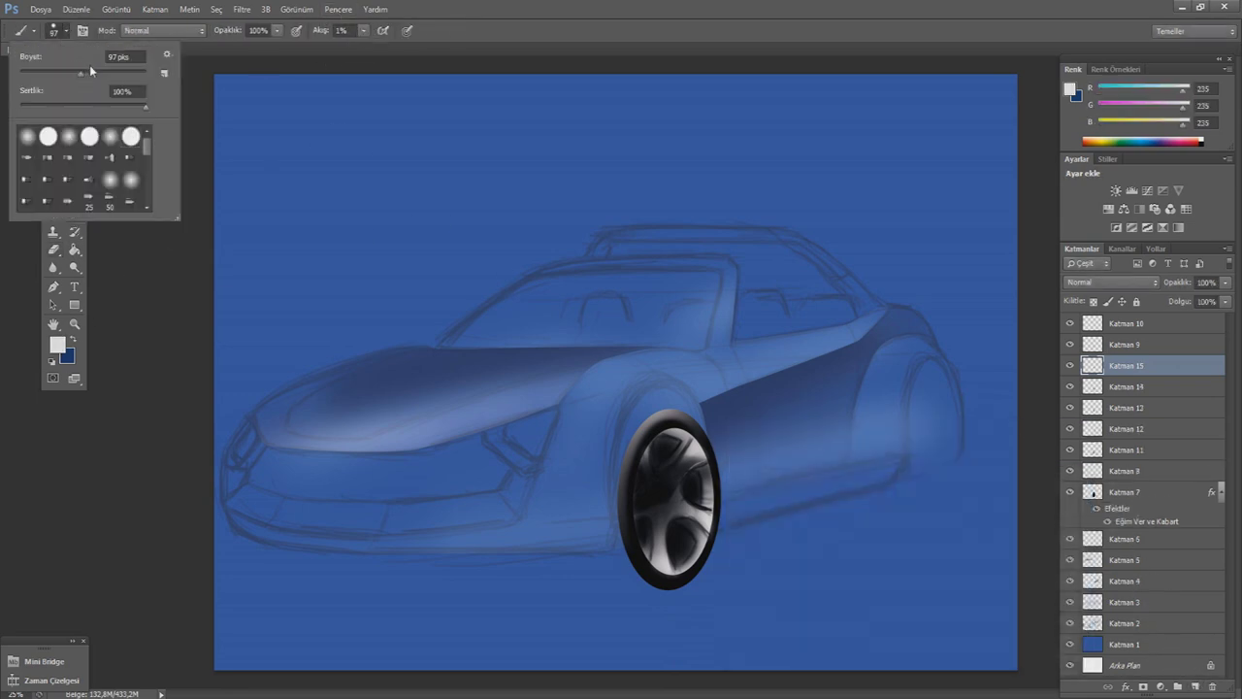
text(21)
key(Return)
key(Return)
key(Return)
click(54, 30)
text(112)
key(Return)
- Paint light-grey highlights on the wheel's lower part and centre
mouse_move(641, 551)
mouse_down()
mouse_move(696, 538)
mouse_move(679, 531)
mouse_up()
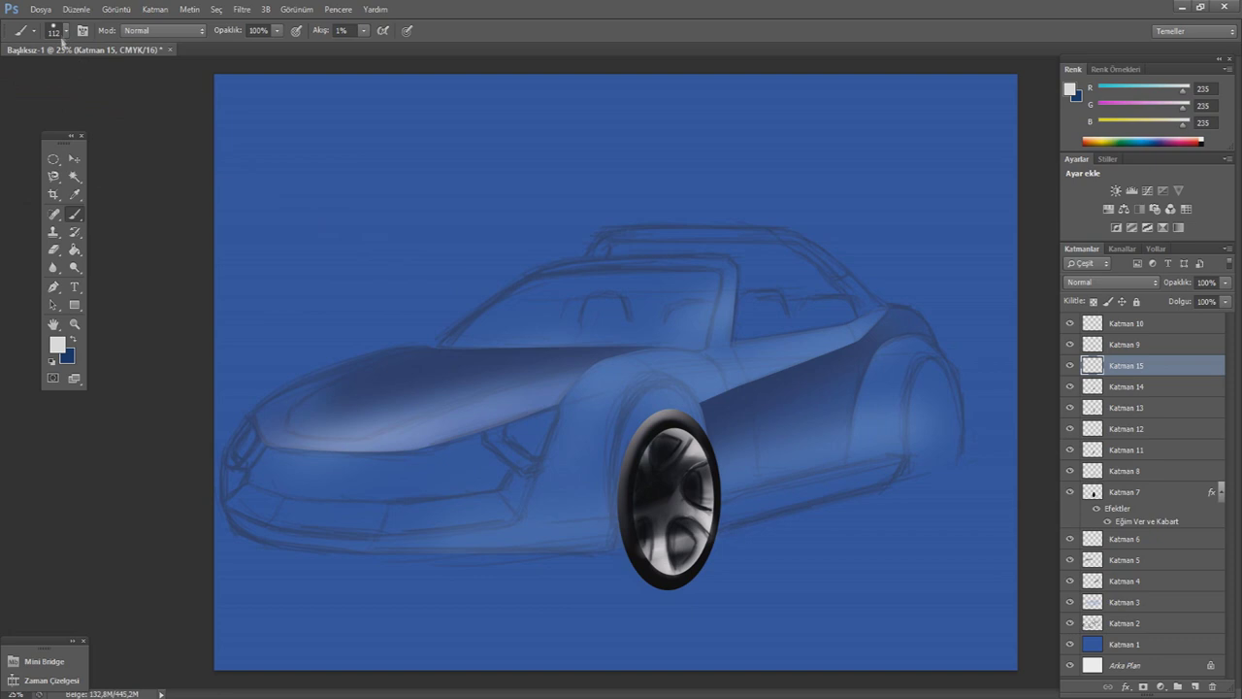
click(58, 30)
drag(82, 74, 79, 75)
key(Return)
mouse_move(653, 514)
mouse_down()
mouse_move(704, 514)
mouse_move(684, 519)
mouse_move(655, 484)
mouse_up()
- Set the eraser flow to 10% with Katman 14 as the active layer
key(e)
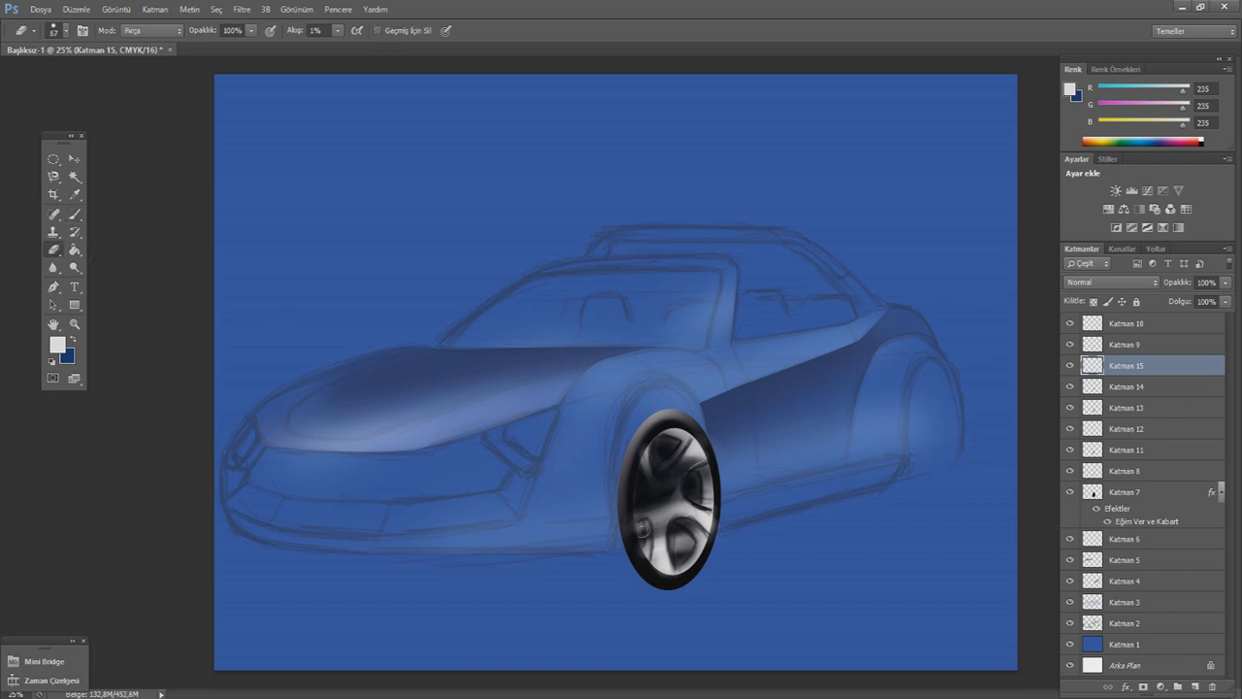
click(1125, 387)
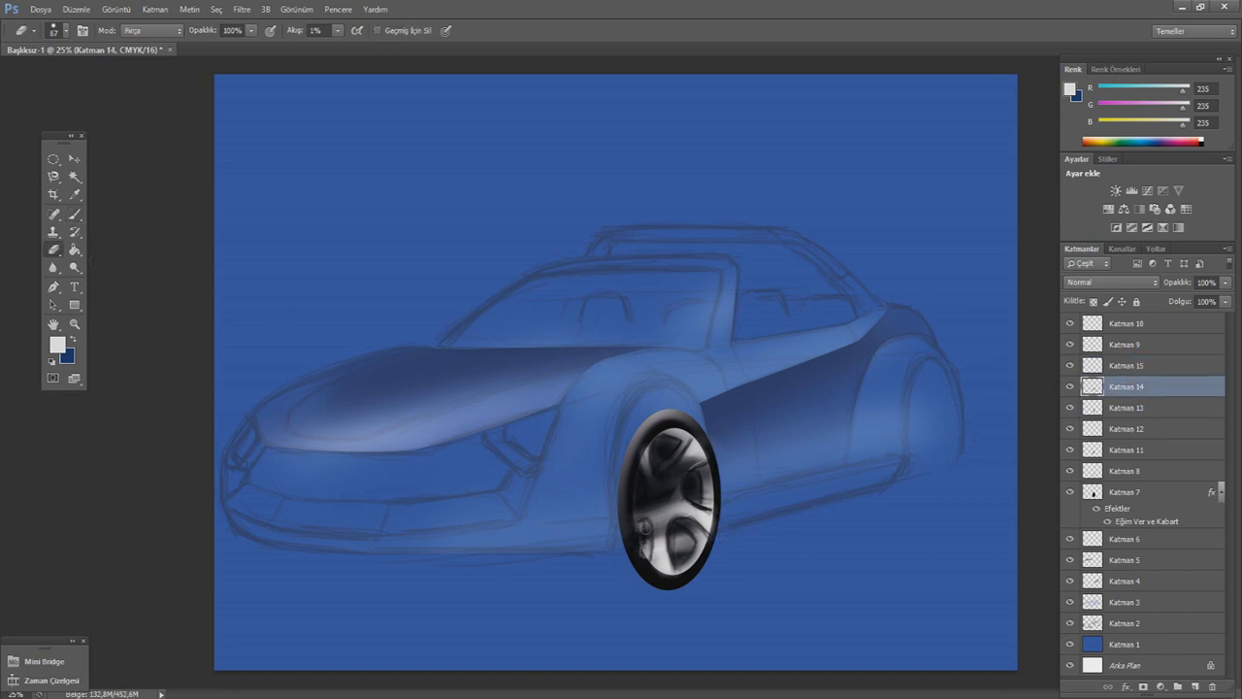
drag(338, 30, 356, 50)
key(alt+bracketleft)
key(alt+bracketright)
key(alt+bracketright)
- Add new layer Katman 16 and set the foreground colour to black
key(ctrl+shift+alt+n)
key(i)
click(57, 344)
click(733, 636)
key(Return)
- Brush dark shading around the wheel hub and its right edge, then set eraser flow to 18%
key(e)
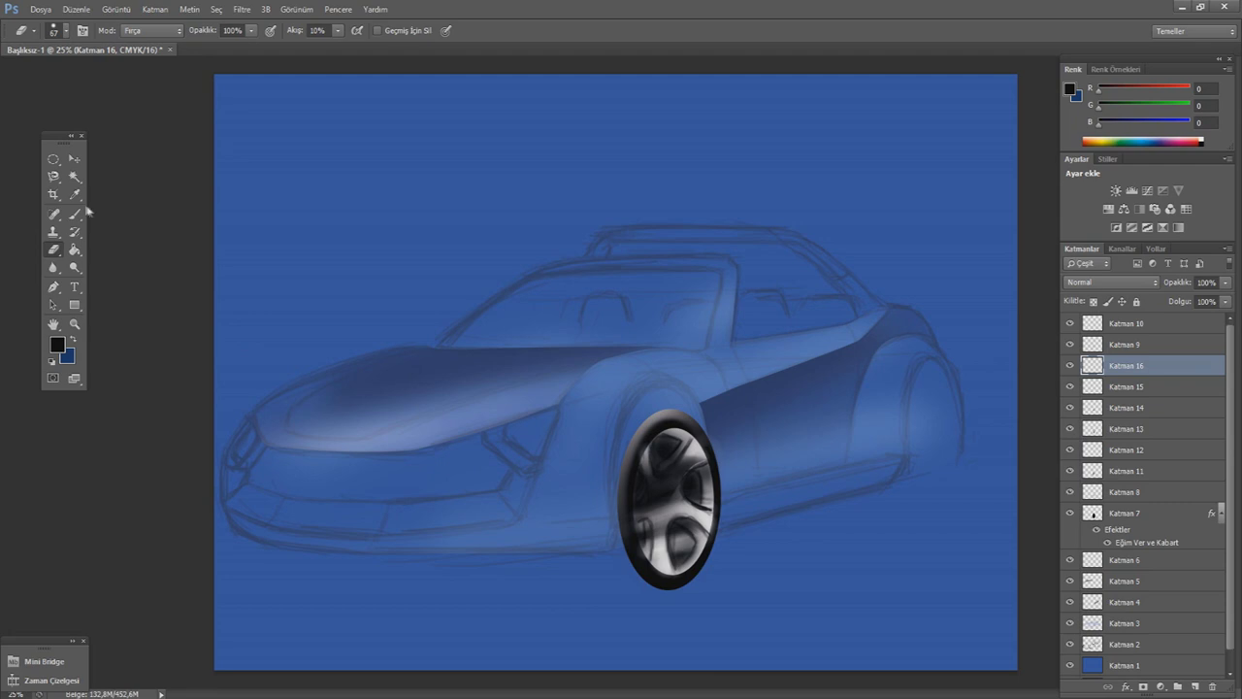
key(b)
mouse_move(671, 544)
mouse_down()
mouse_move(681, 549)
mouse_move(679, 525)
mouse_up()
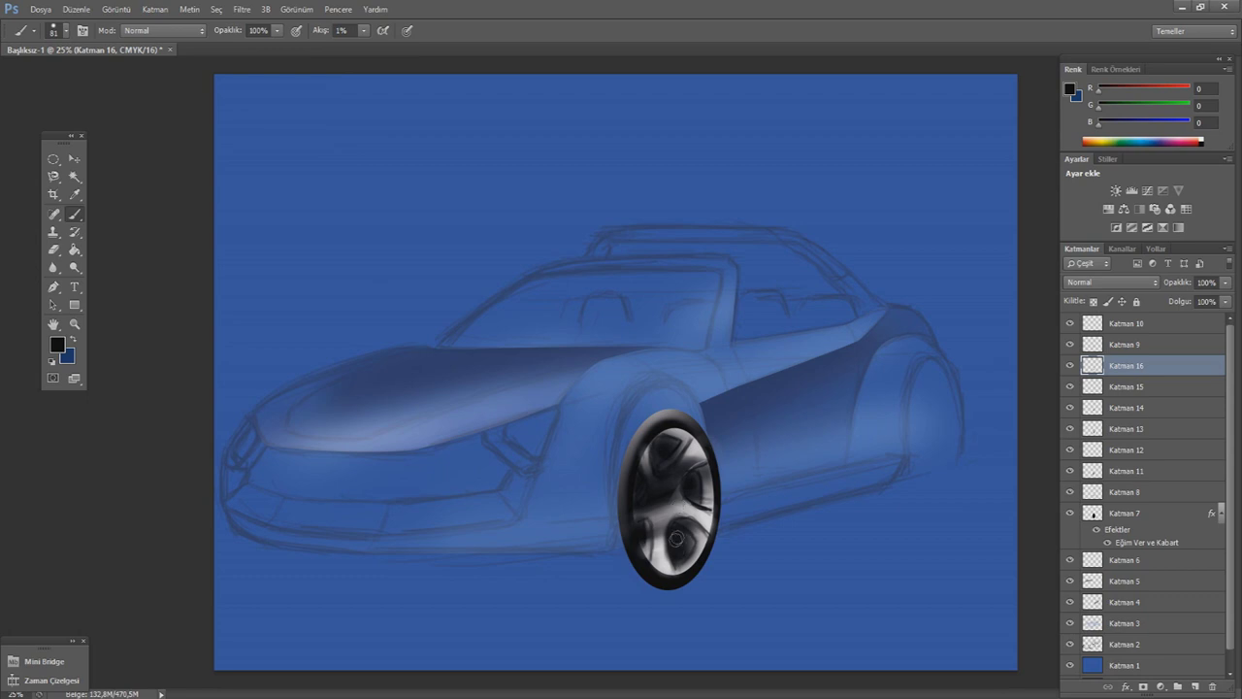
mouse_move(645, 529)
mouse_down()
mouse_move(685, 531)
mouse_move(684, 548)
mouse_move(691, 490)
mouse_move(663, 449)
mouse_move(640, 512)
mouse_move(644, 544)
mouse_move(697, 532)
mouse_up()
drag(709, 477, 708, 485)
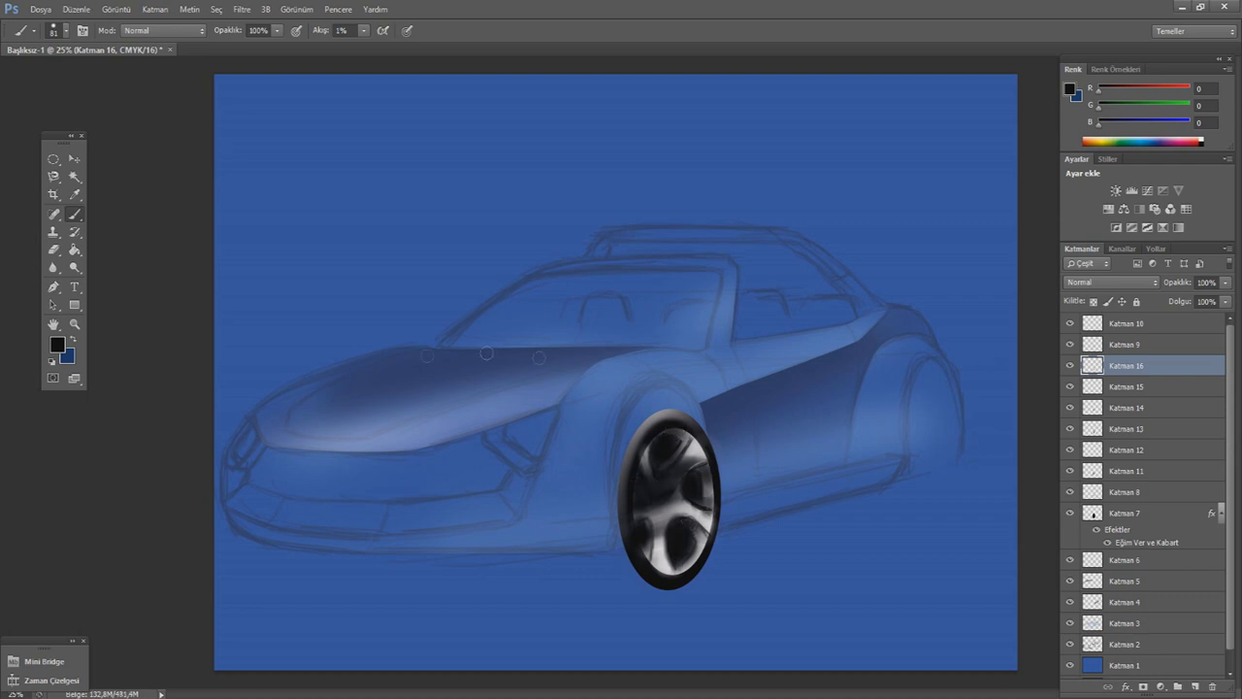
click(55, 249)
key(shift+1)
key(shift+8)
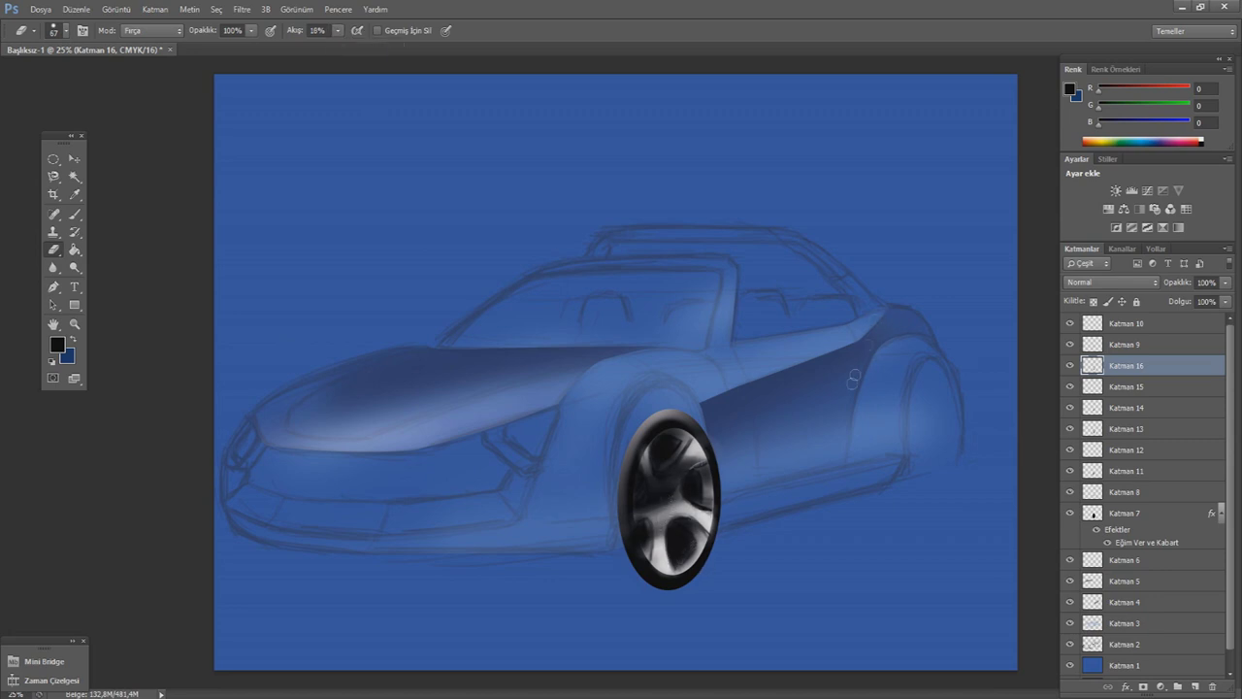
- Merge layers Katman 7 through Katman 16 into a single Katman 16
mouse_move(1104, 516)
mouse_down()
mouse_move(1143, 451)
mouse_move(1140, 386)
mouse_up()
right_click(1140, 386)
click(1068, 469)
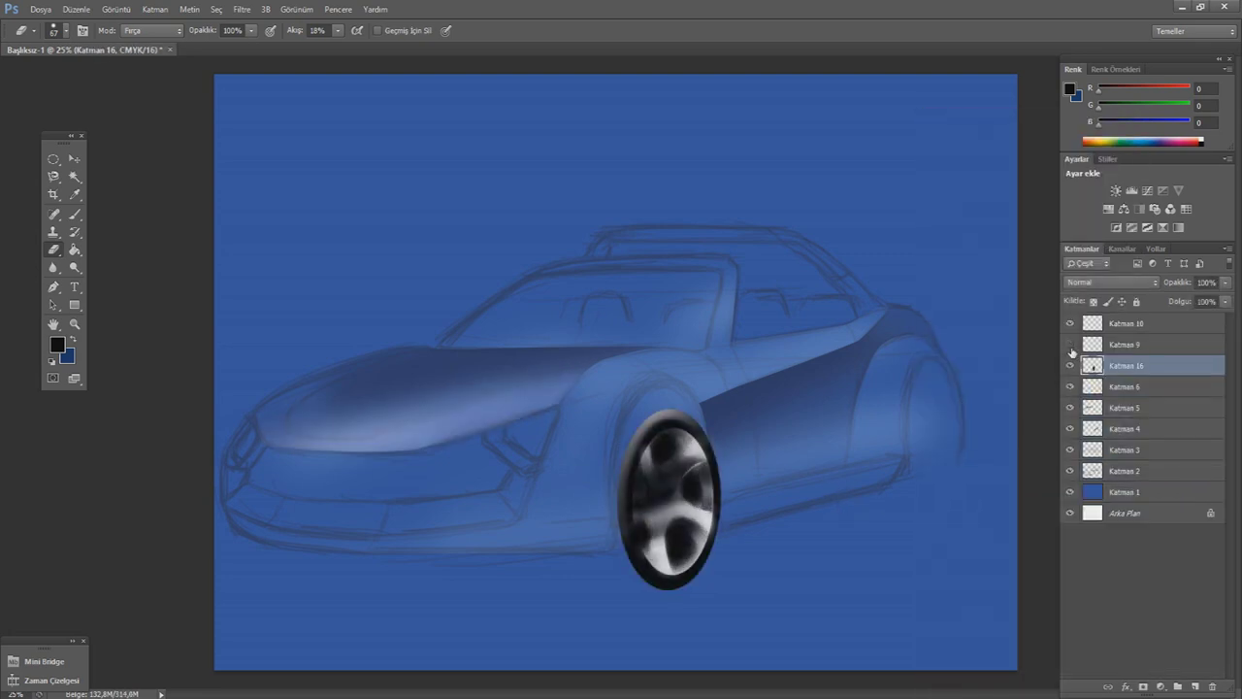
click(1126, 344)
- Lower Katman 9's opacity to 73%
drag(1222, 289, 1200, 306)
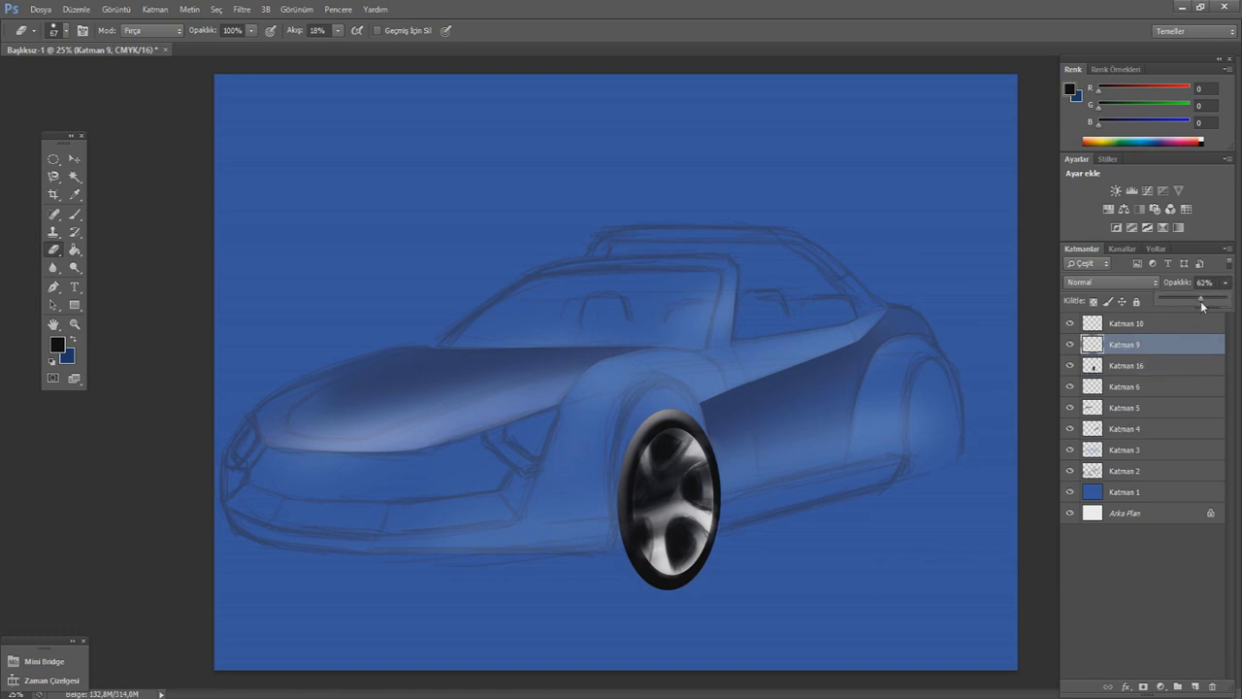
drag(110, 277, 673, 503)
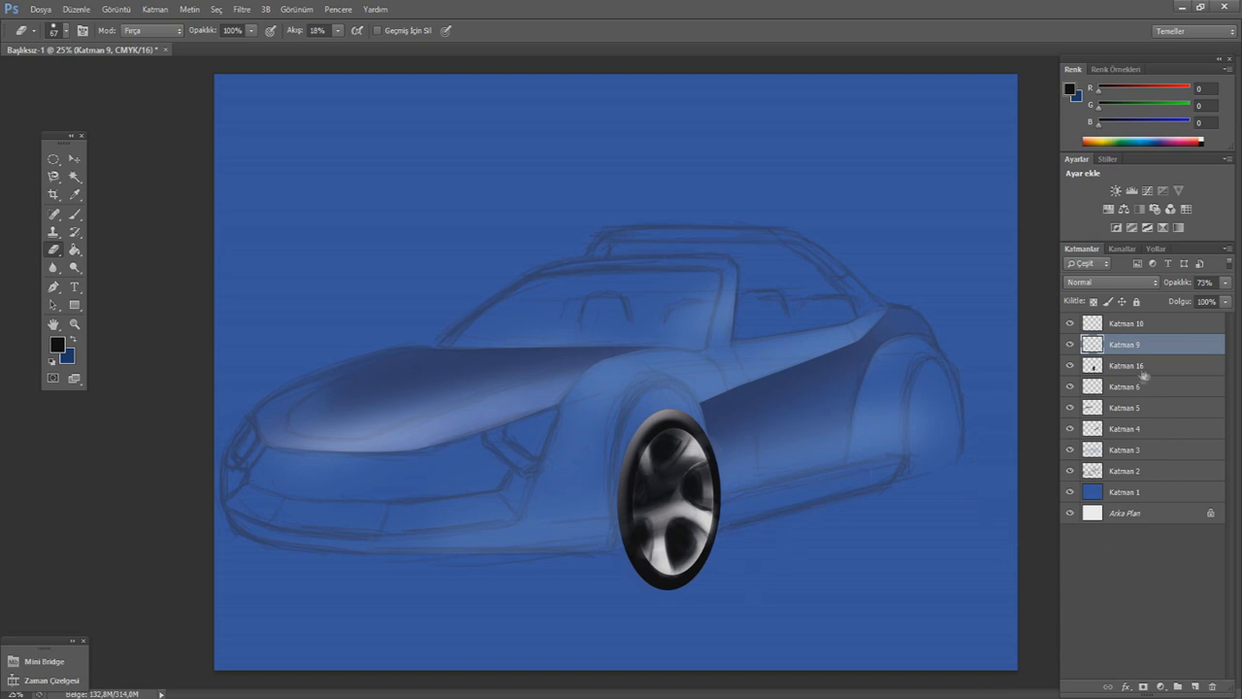
click(74, 214)
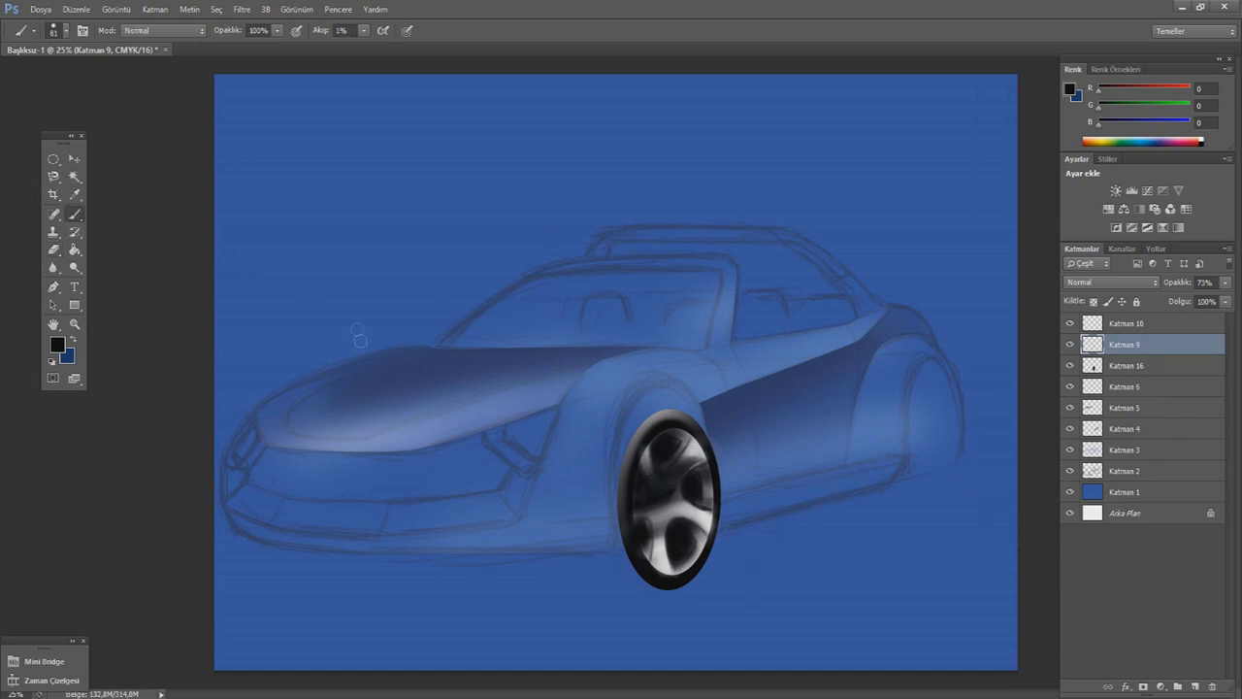
- Add a layer with white foreground and 7% brush flow, then delete that Katman 17 layer
click(1195, 686)
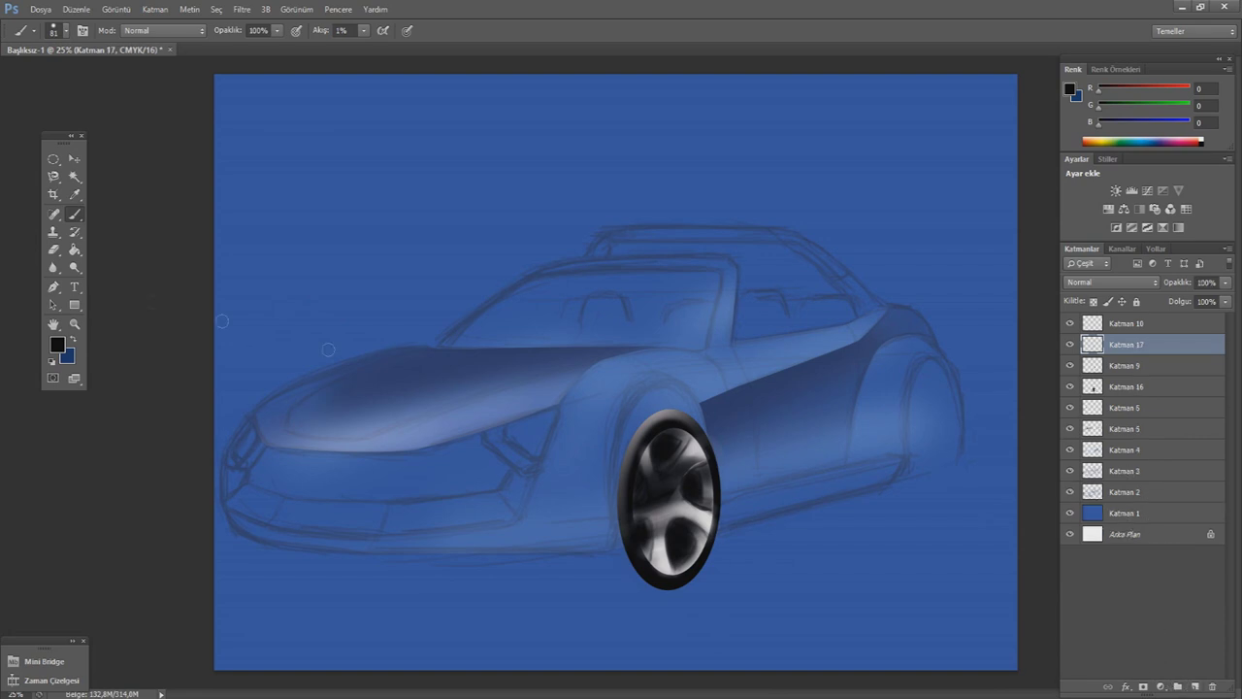
click(57, 345)
click(736, 464)
click(1034, 460)
click(57, 30)
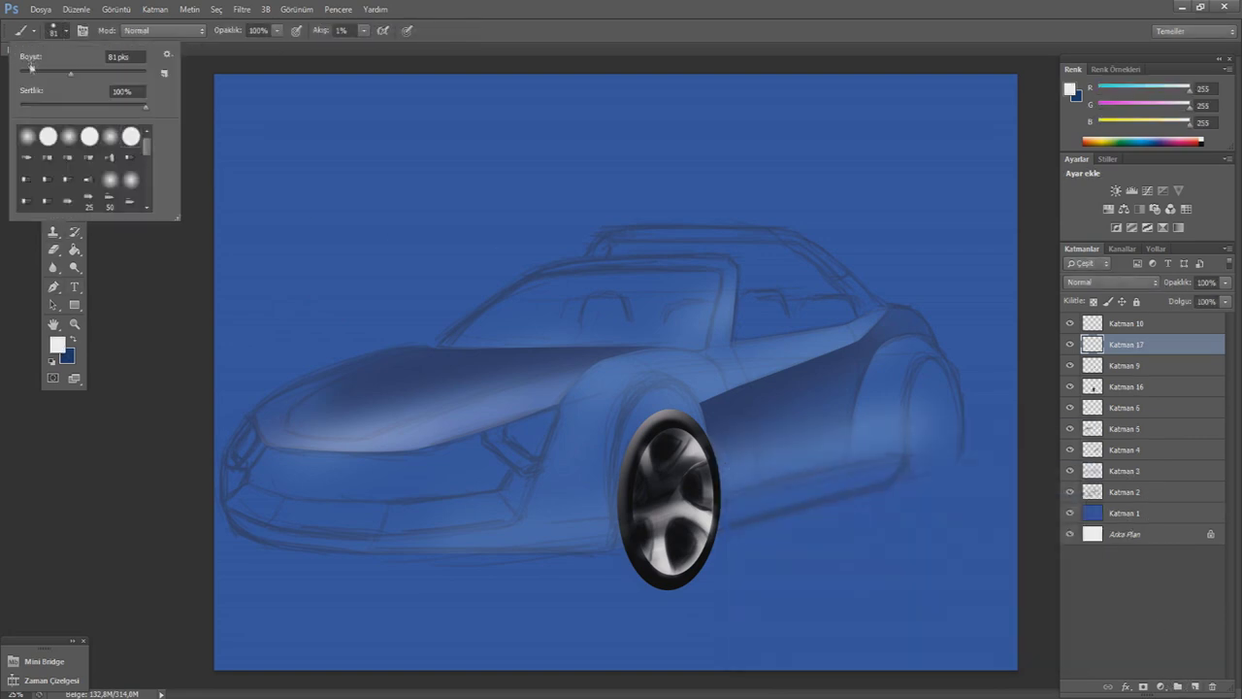
click(363, 30)
drag(363, 47, 367, 47)
key(Return)
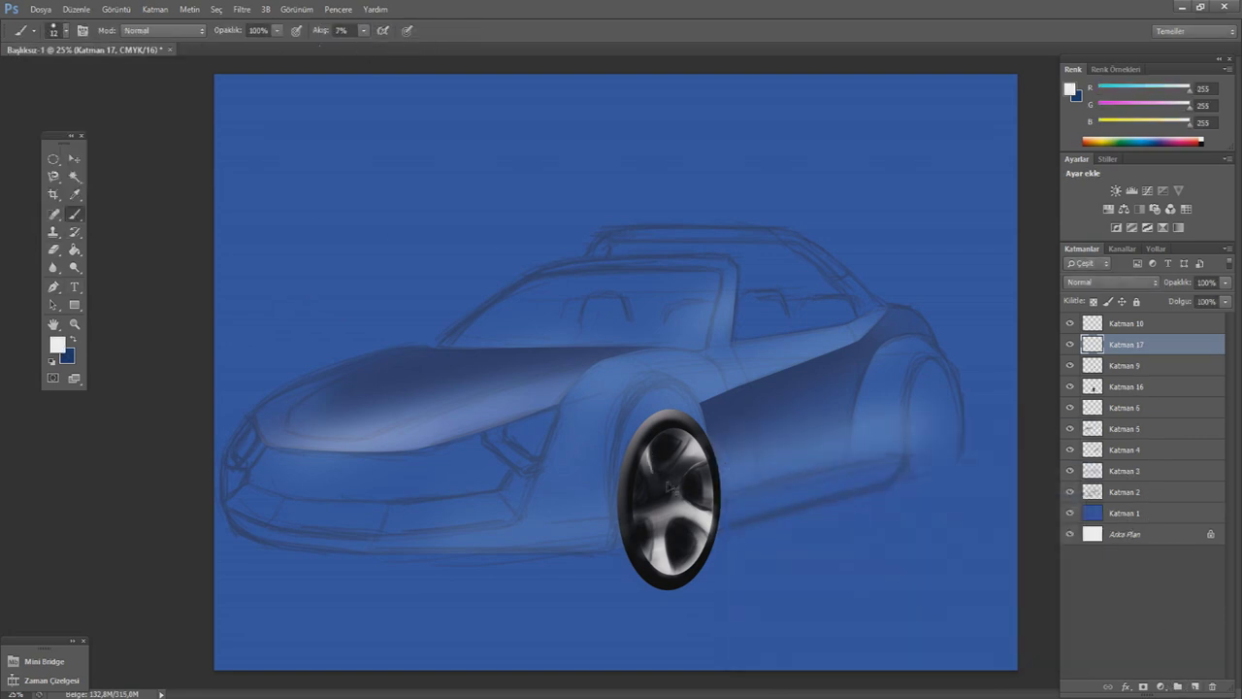
key(Delete)
- Apply a Free Transform to the wheel from the Edit menu
key(m)
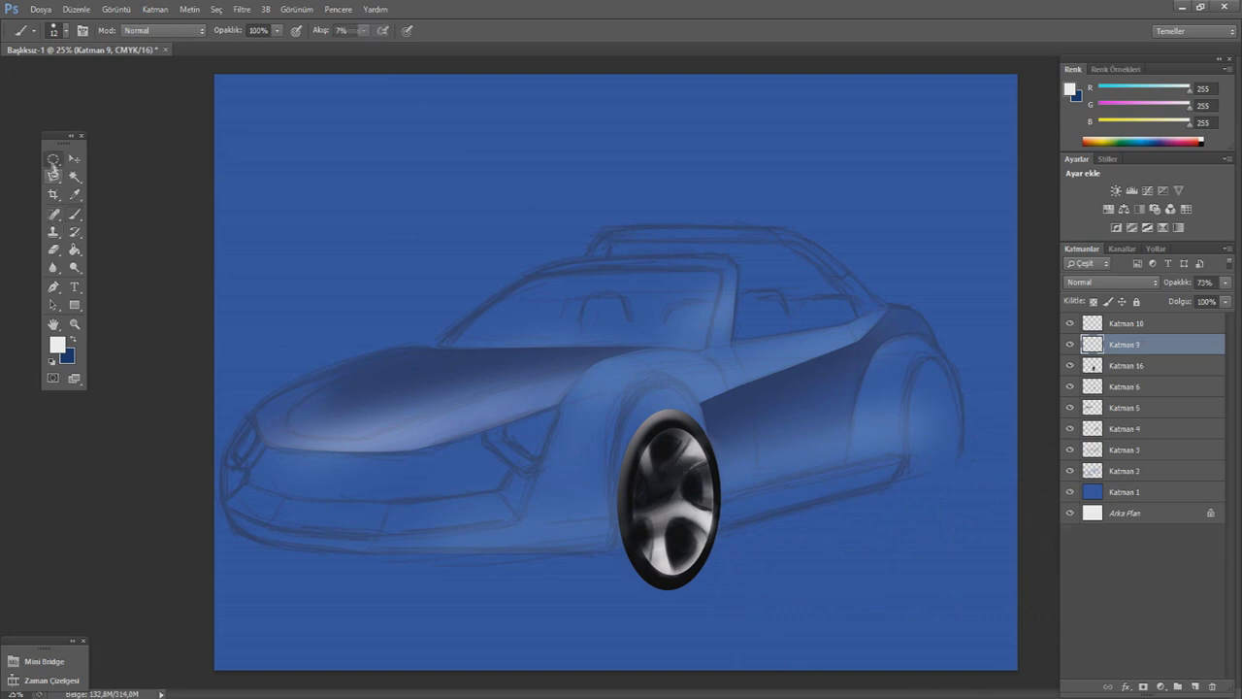
right_click(667, 478)
click(713, 391)
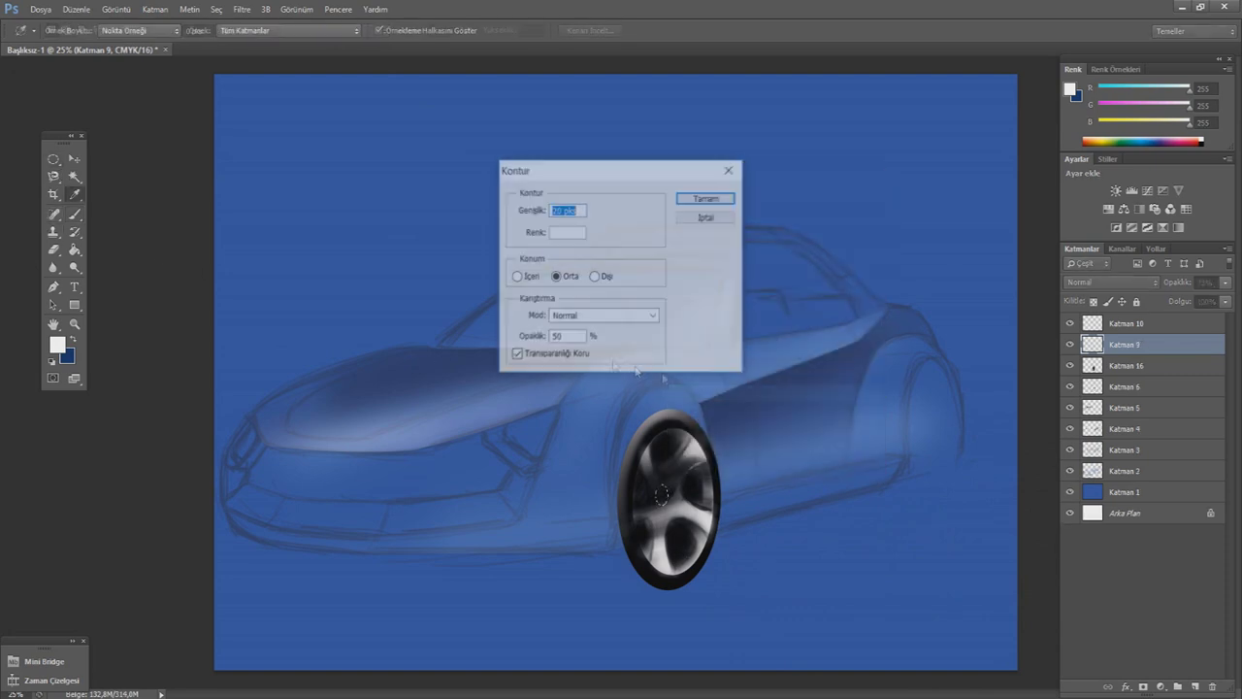
key(Escape)
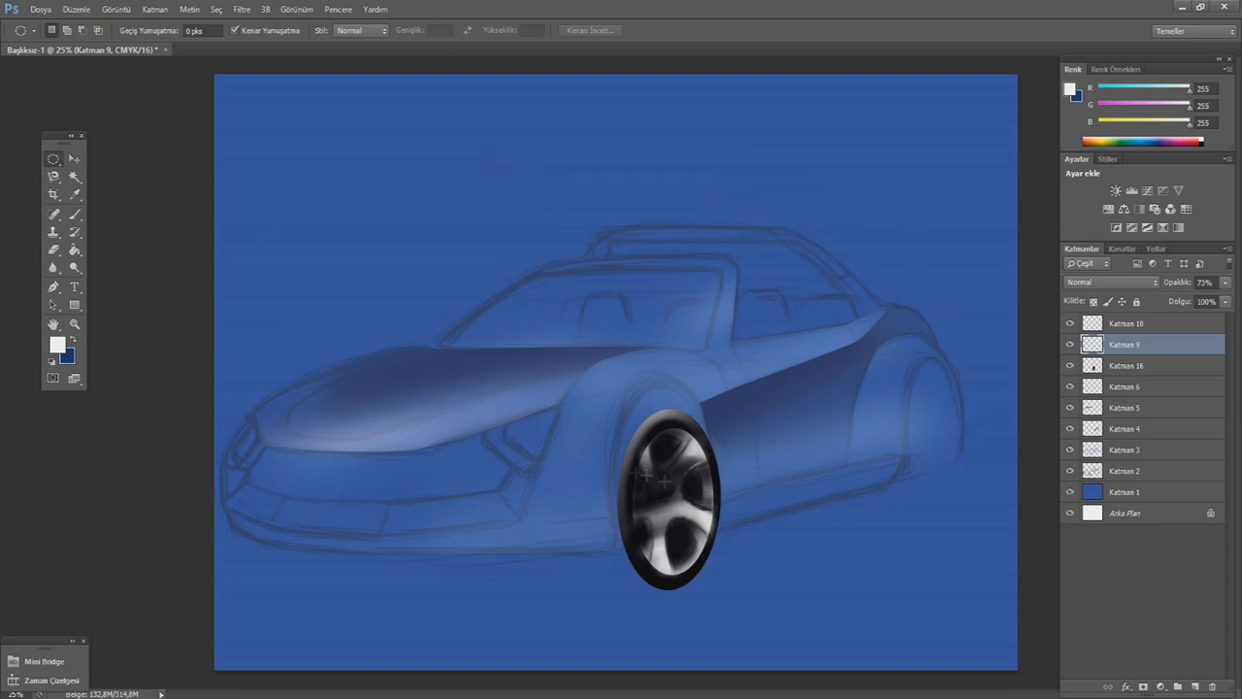
key(g)
key(m)
click(76, 9)
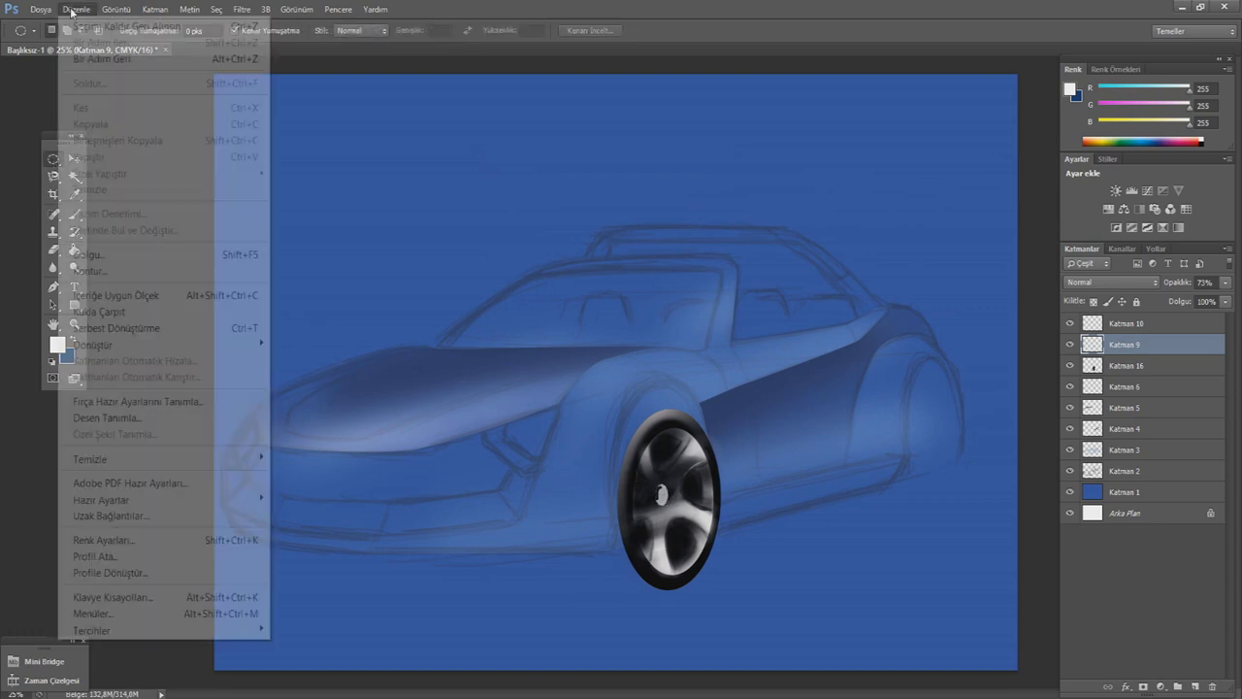
click(137, 320)
key(v)
key(Return)
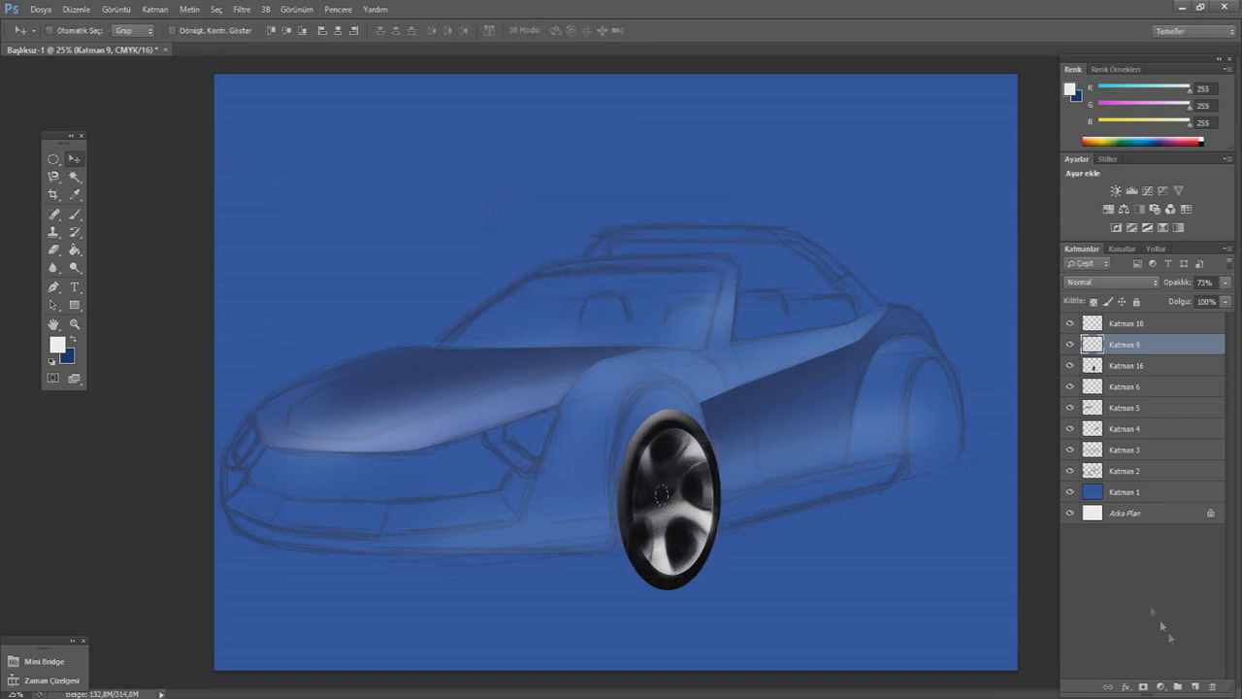
- Add layer Katman 17 and stroke the wheel-centre ellipse selection with width 5
click(1194, 686)
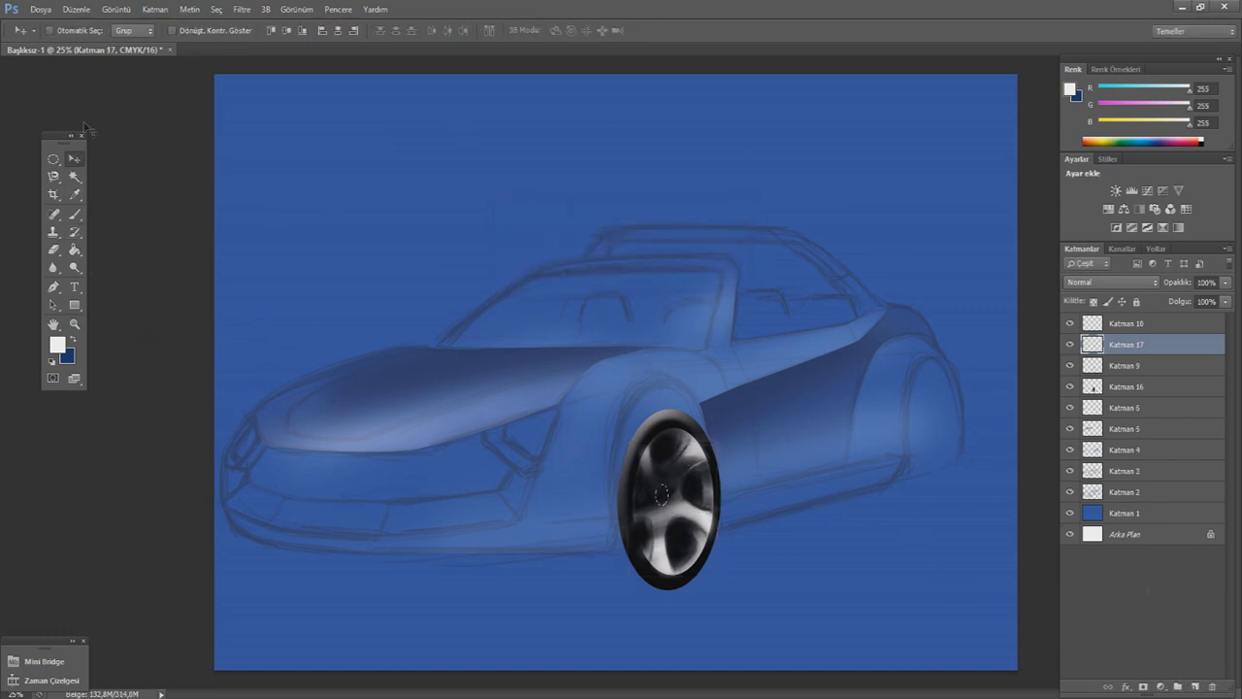
click(53, 158)
right_click(659, 495)
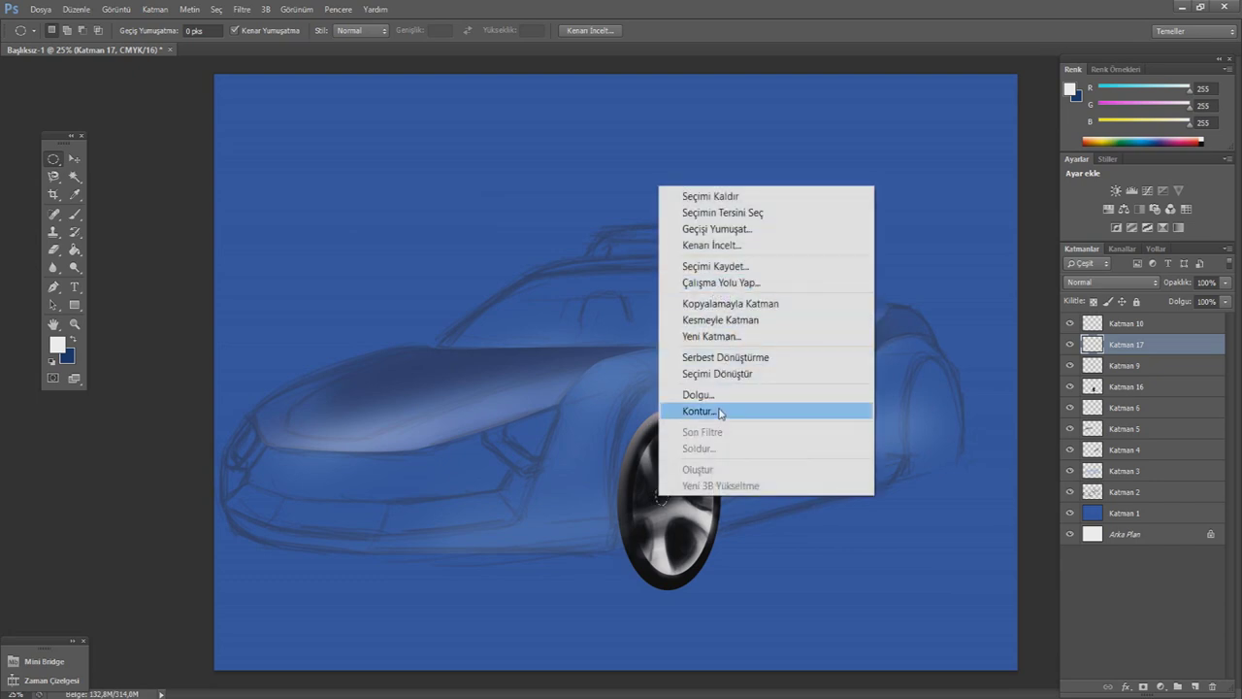
click(720, 412)
click(706, 216)
right_click(672, 366)
click(714, 593)
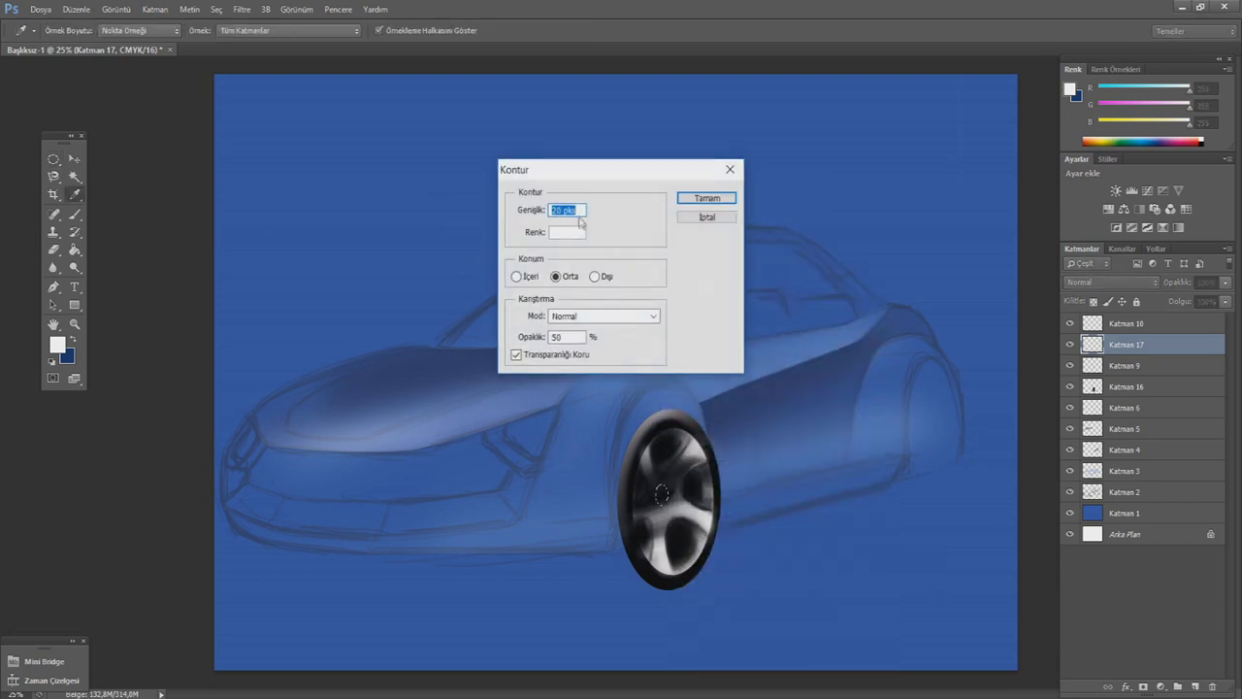
text(5)
click(706, 198)
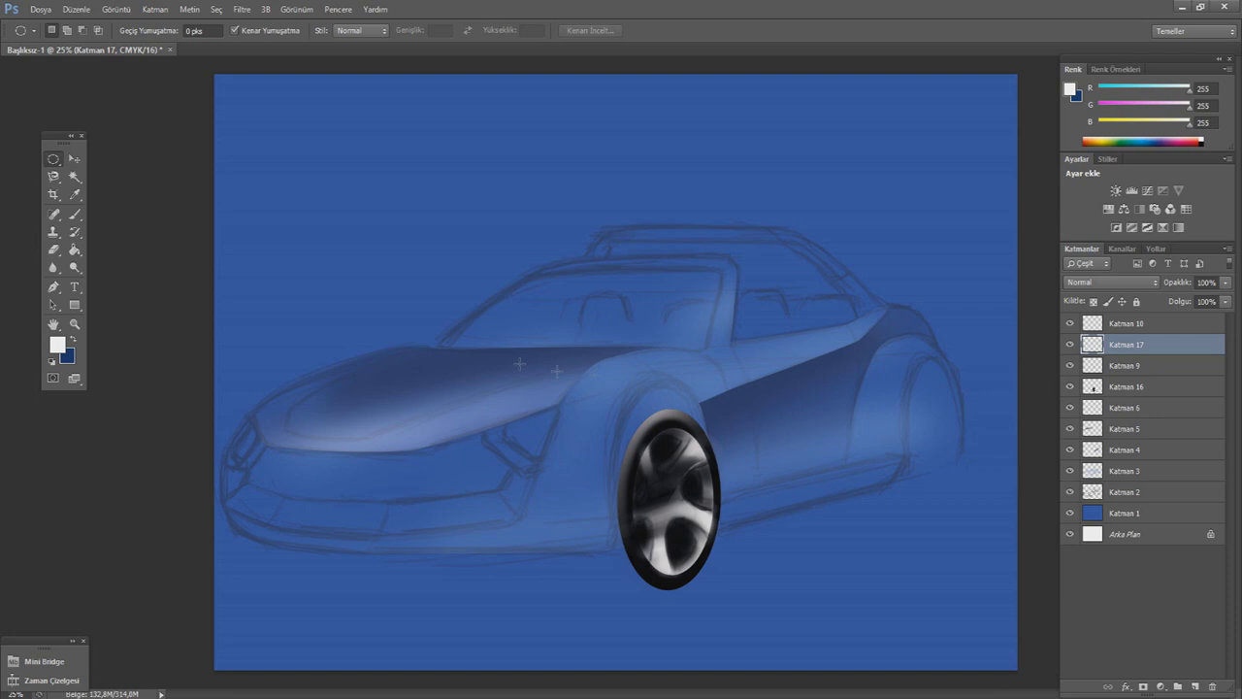
- Fill the wheel-centre selection white and lower Katman 17 to about 61% opacity
click(75, 249)
click(661, 495)
click(54, 158)
click(1225, 282)
drag(1224, 300, 1204, 301)
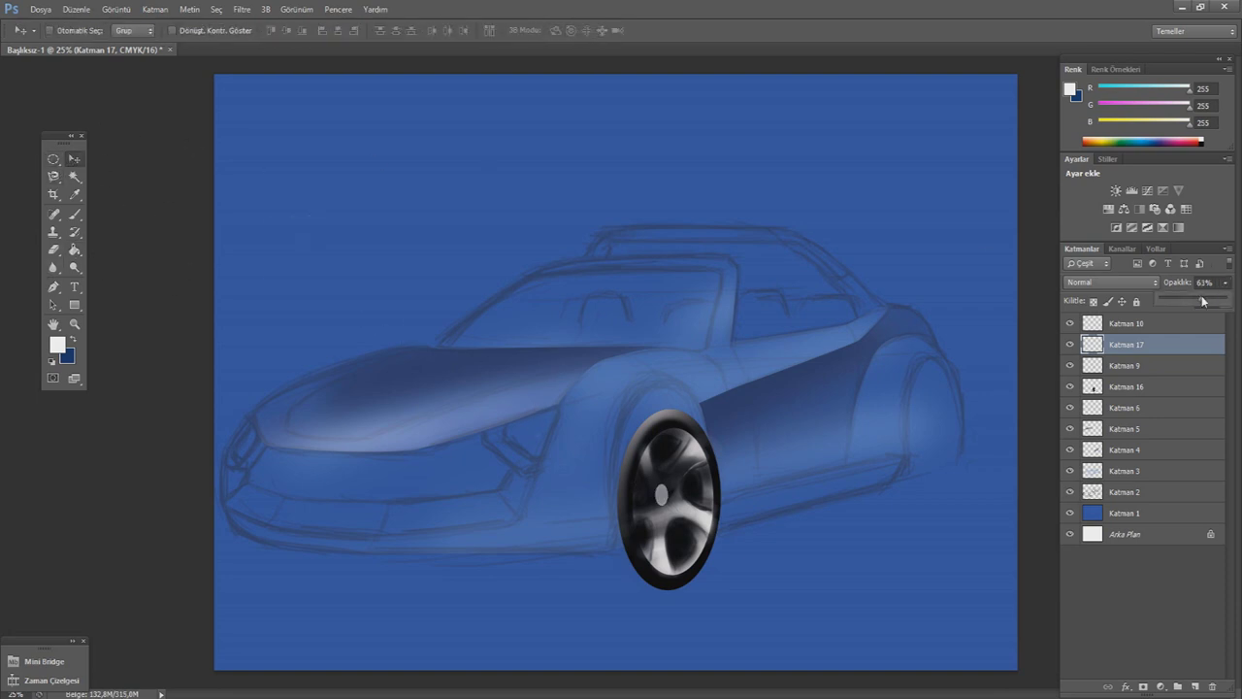
click(710, 475)
- Merge the wheel layers Katman 9, 16 and 17 into Katman 17
key(ctrl+plus)
key(ctrl+minus)
key(ctrl+minus)
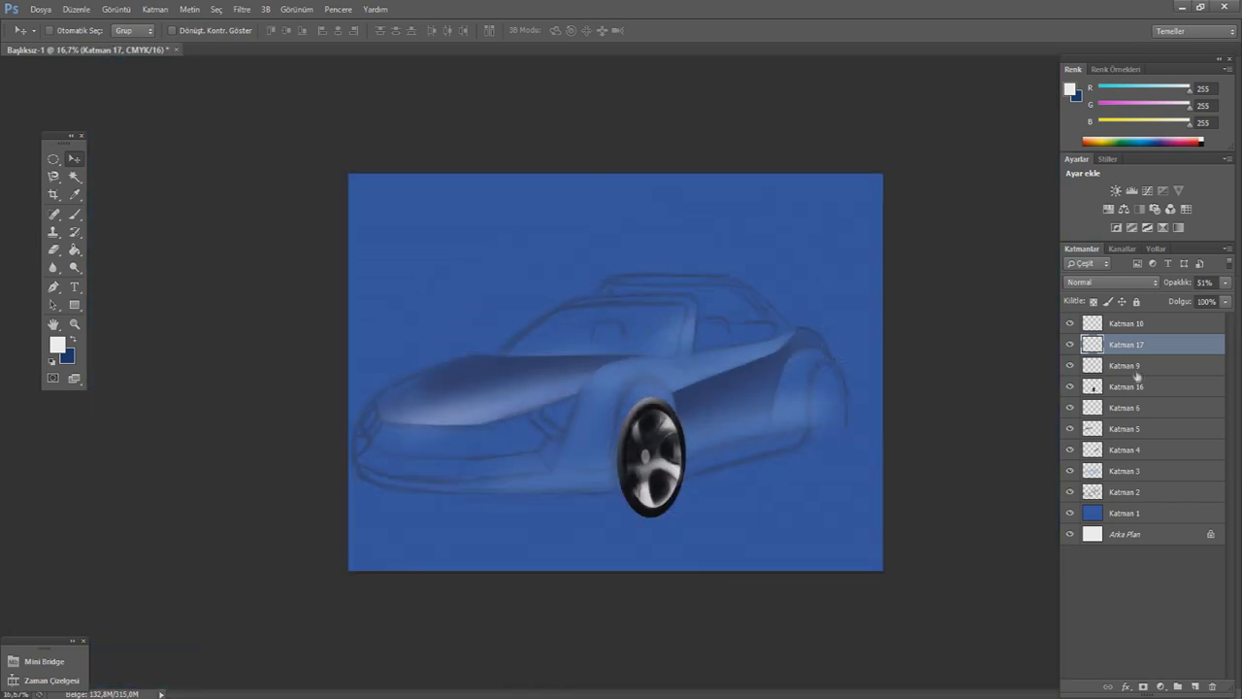
shift+click(1130, 386)
right_click(1140, 379)
click(1068, 469)
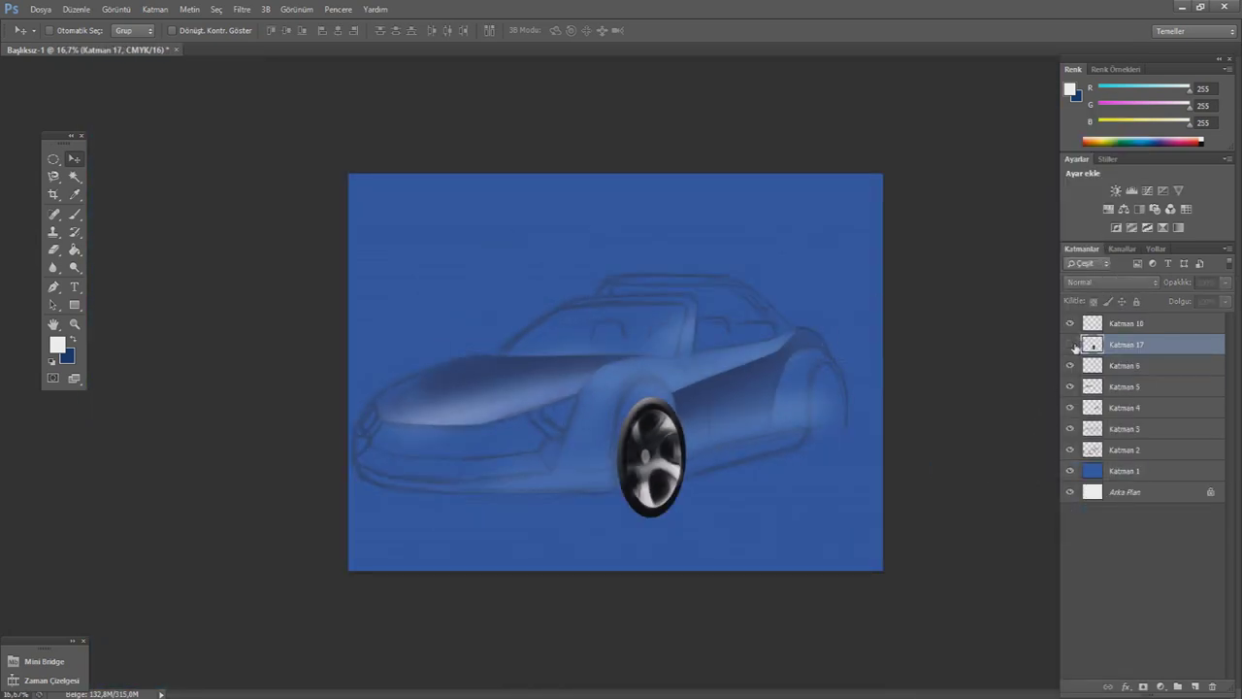
- Copy the wheel into the rear arch and narrow it to about 69% width
drag(683, 466, 858, 432)
click(76, 9)
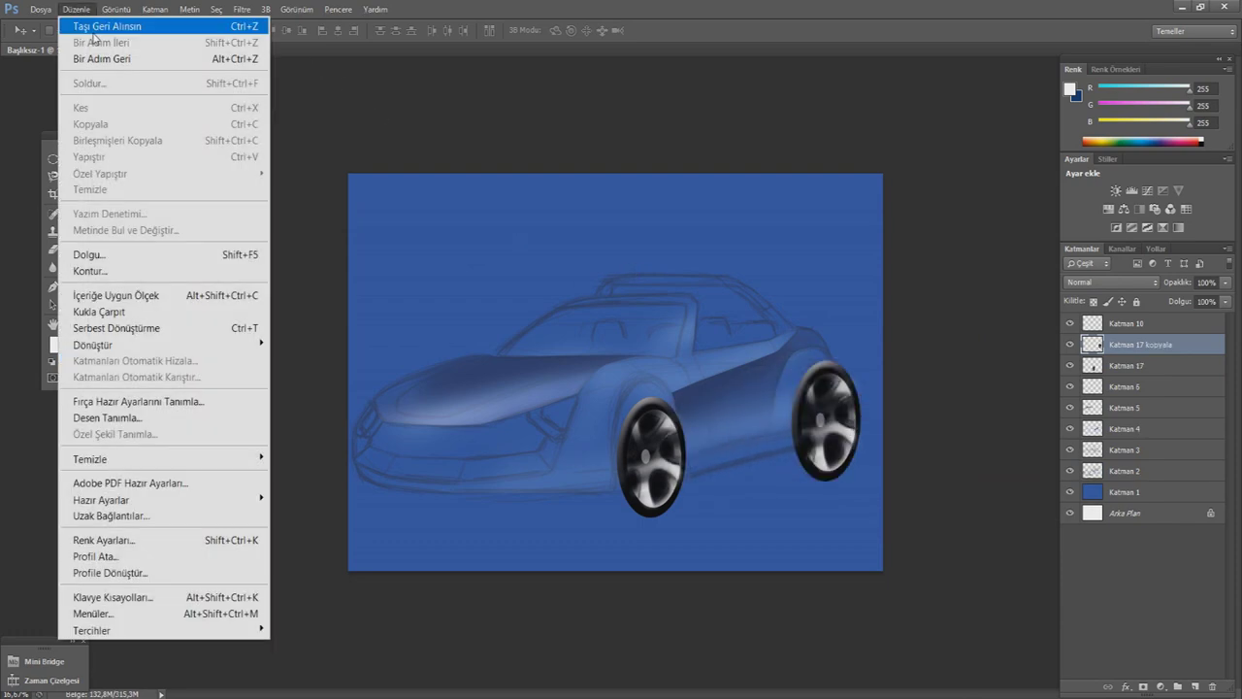
click(116, 328)
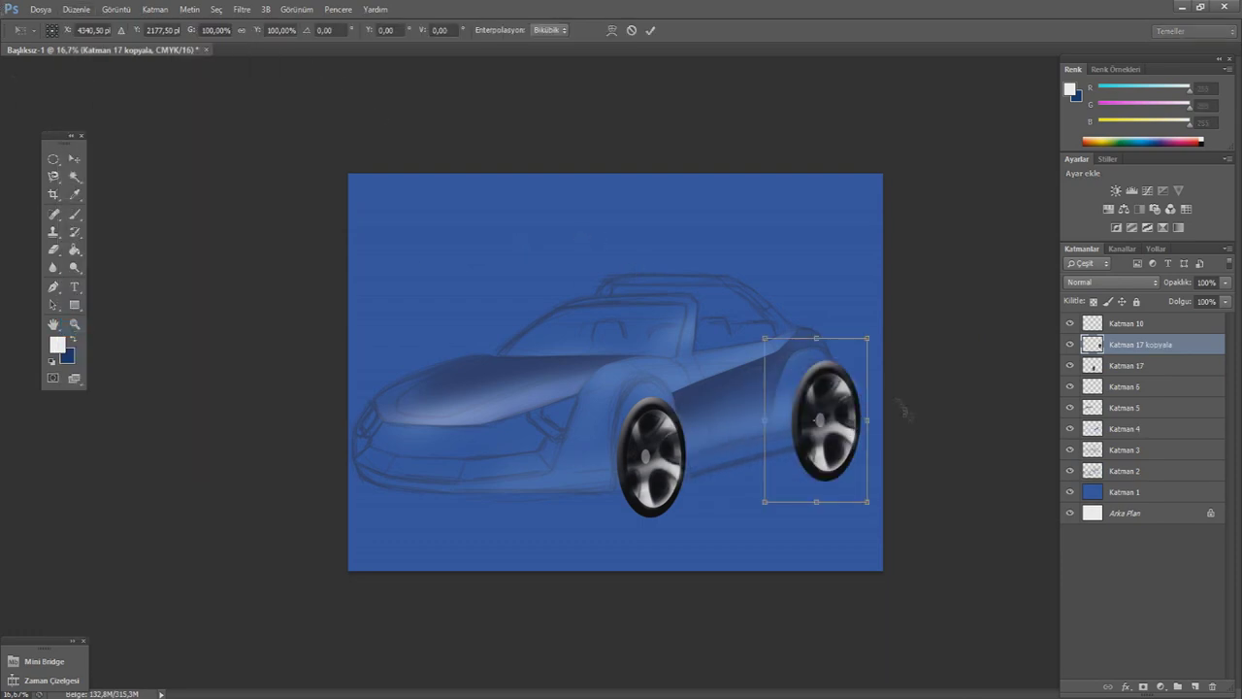
drag(872, 412, 846, 413)
drag(816, 339, 816, 355)
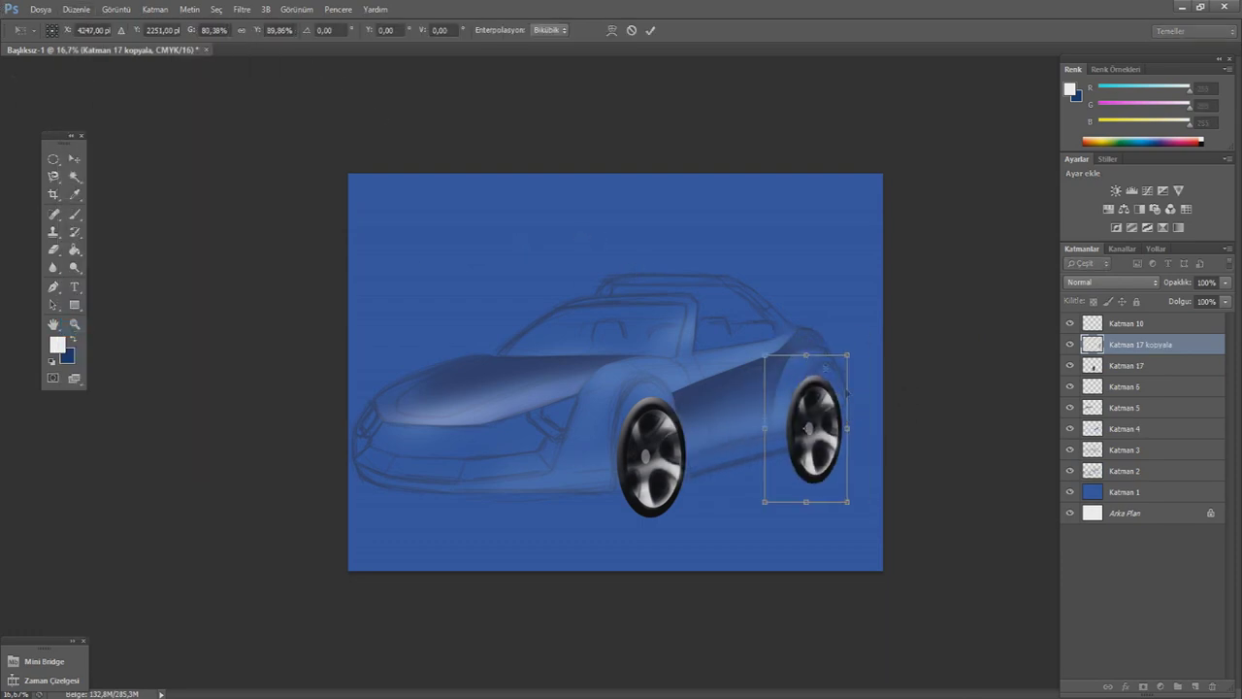
mouse_move(829, 412)
mouse_down()
mouse_move(855, 411)
mouse_move(825, 429)
mouse_up()
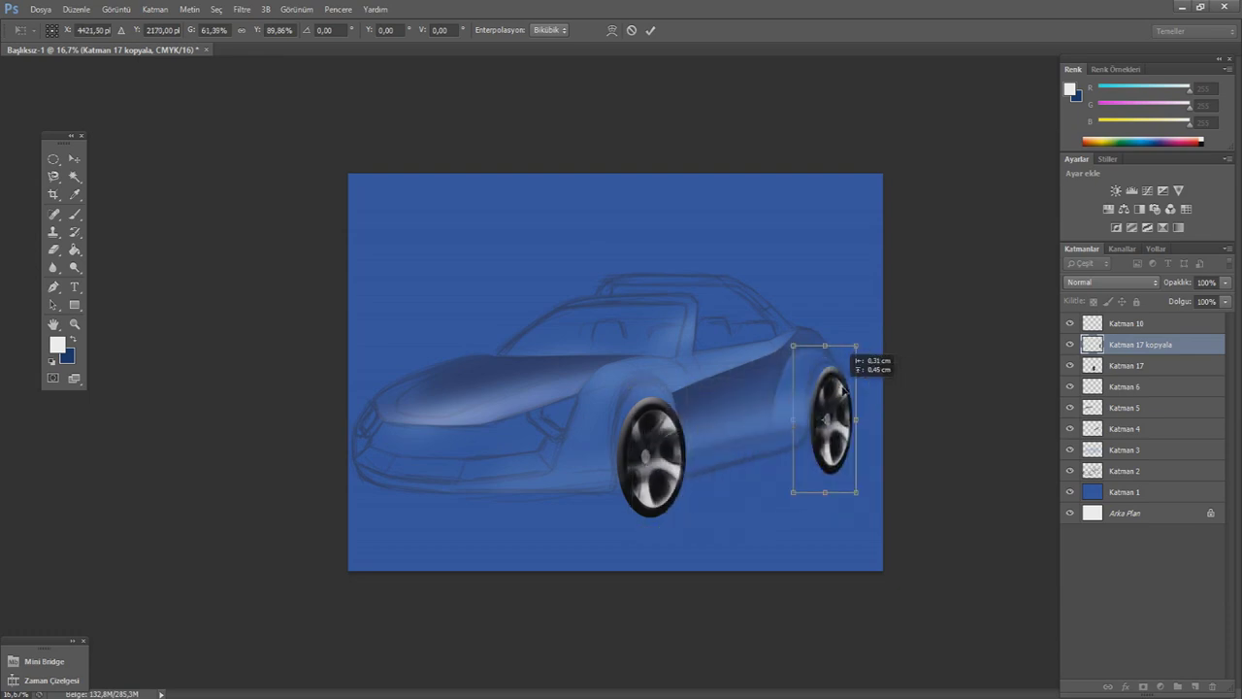
drag(825, 352, 825, 360)
drag(842, 499, 842, 493)
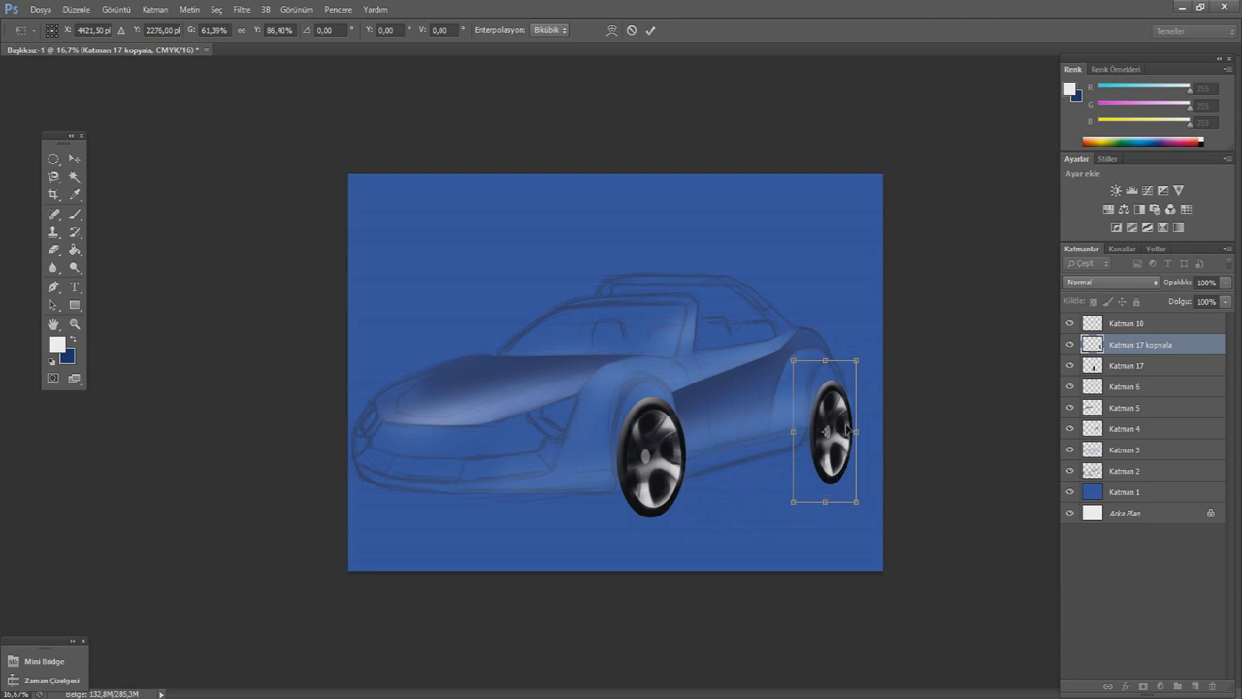
click(70, 161)
click(564, 278)
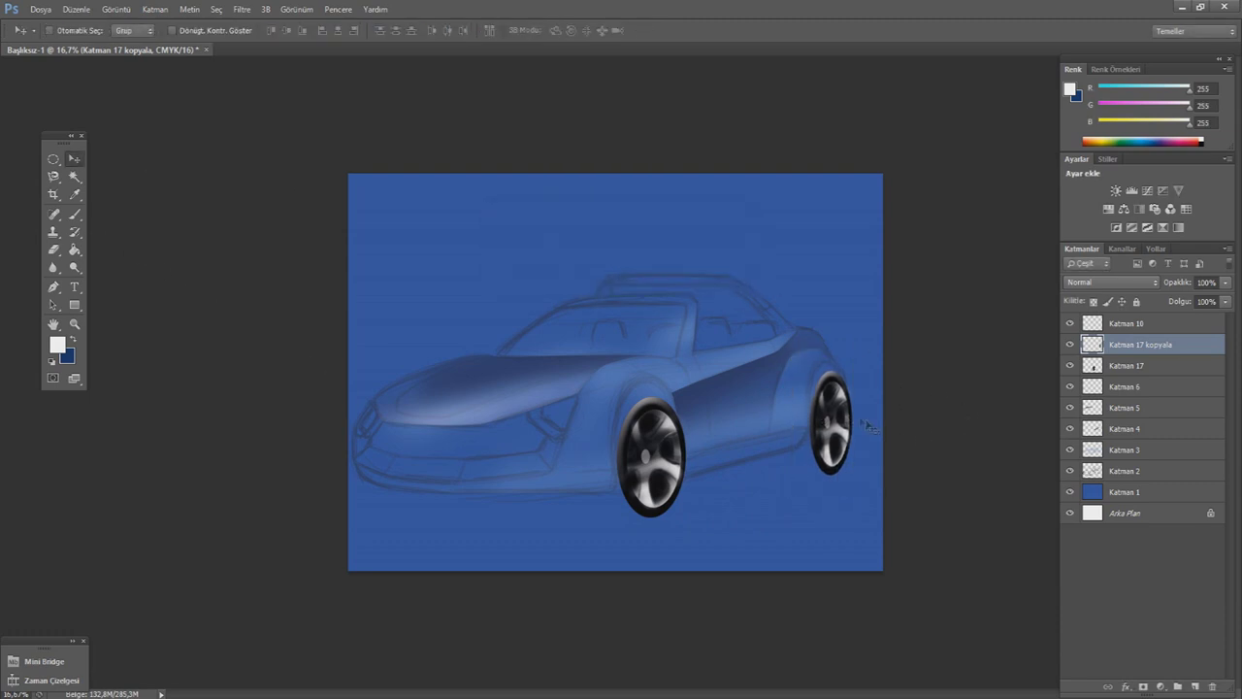
key(b)
key(ctrl+plus)
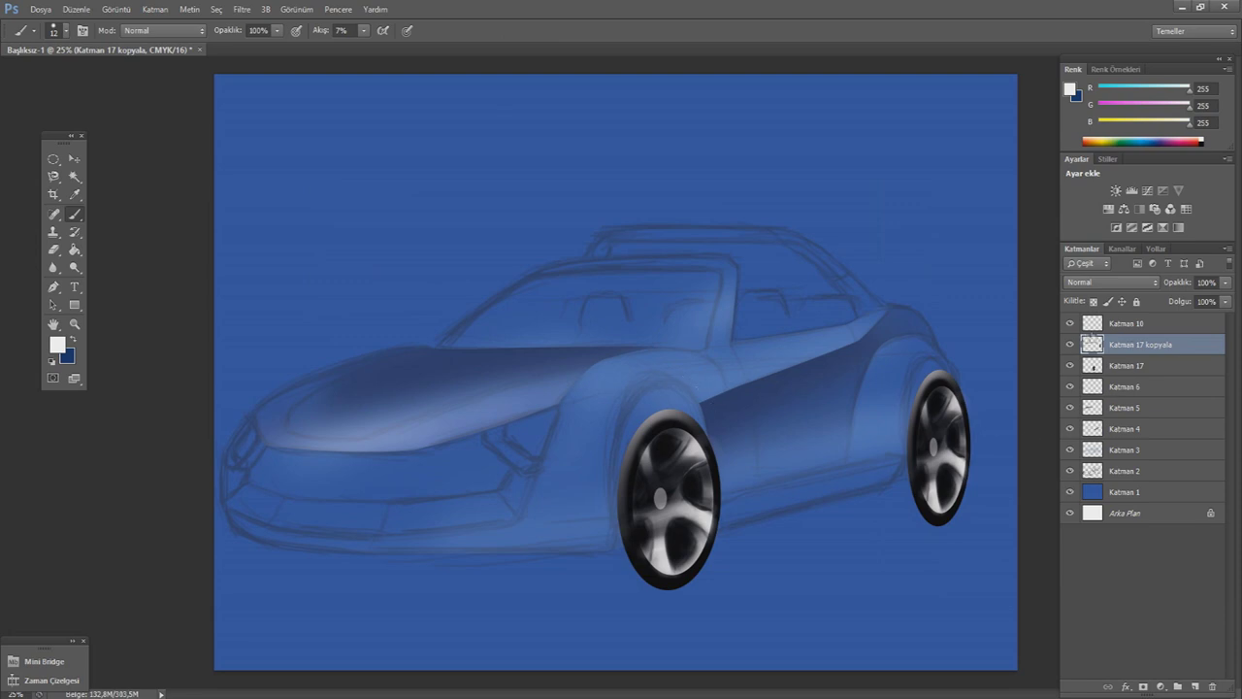
- Add layer Katman 18 above Katman 6 and trace the front wheel arch as a selection
click(1116, 385)
click(1194, 686)
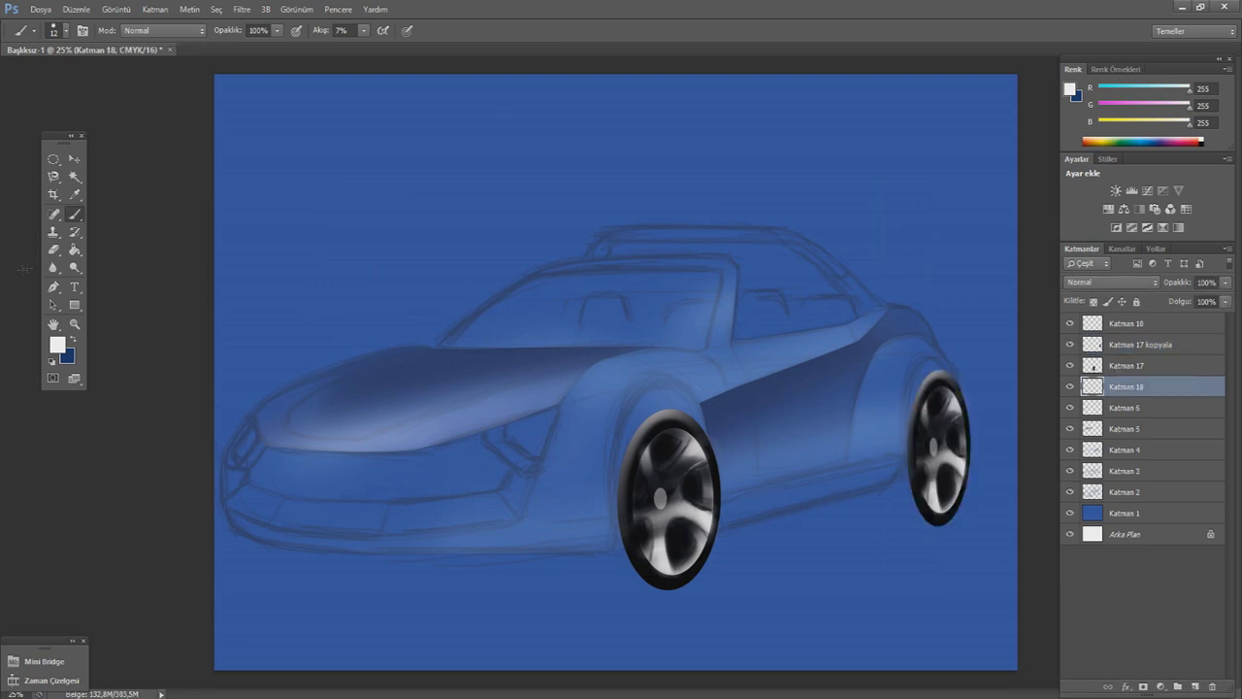
key(p)
click(610, 550)
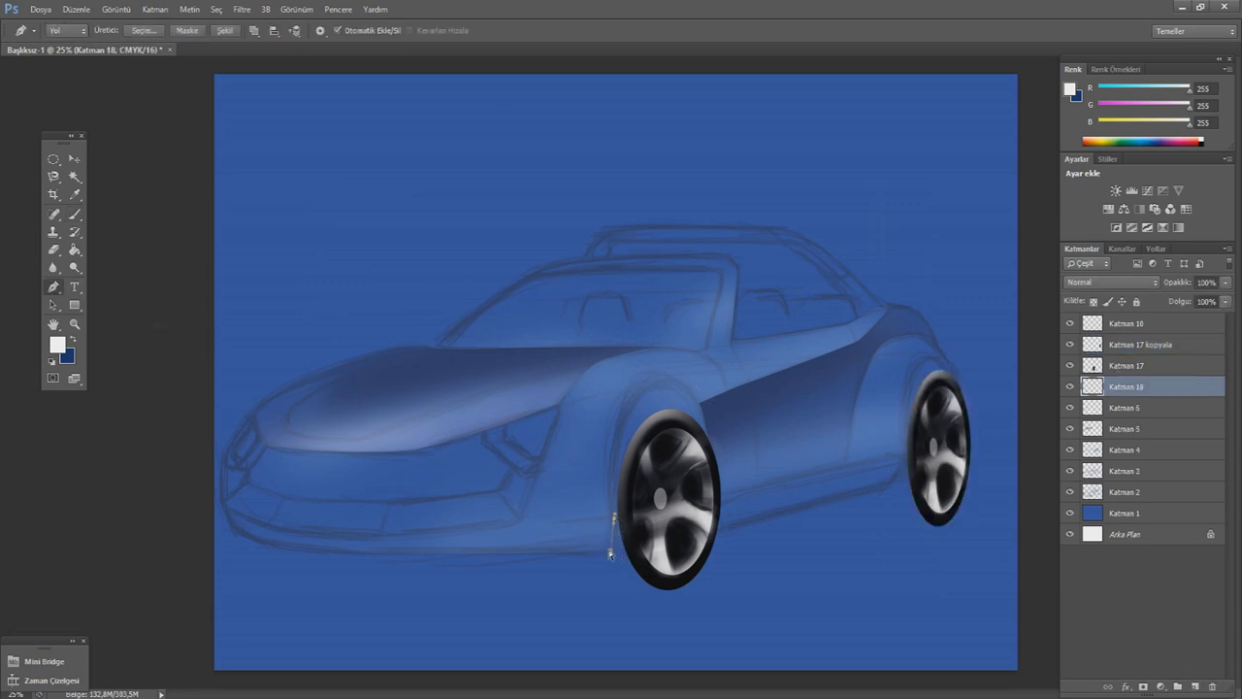
drag(653, 387, 692, 392)
drag(704, 440, 697, 399)
drag(54, 159, 107, 168)
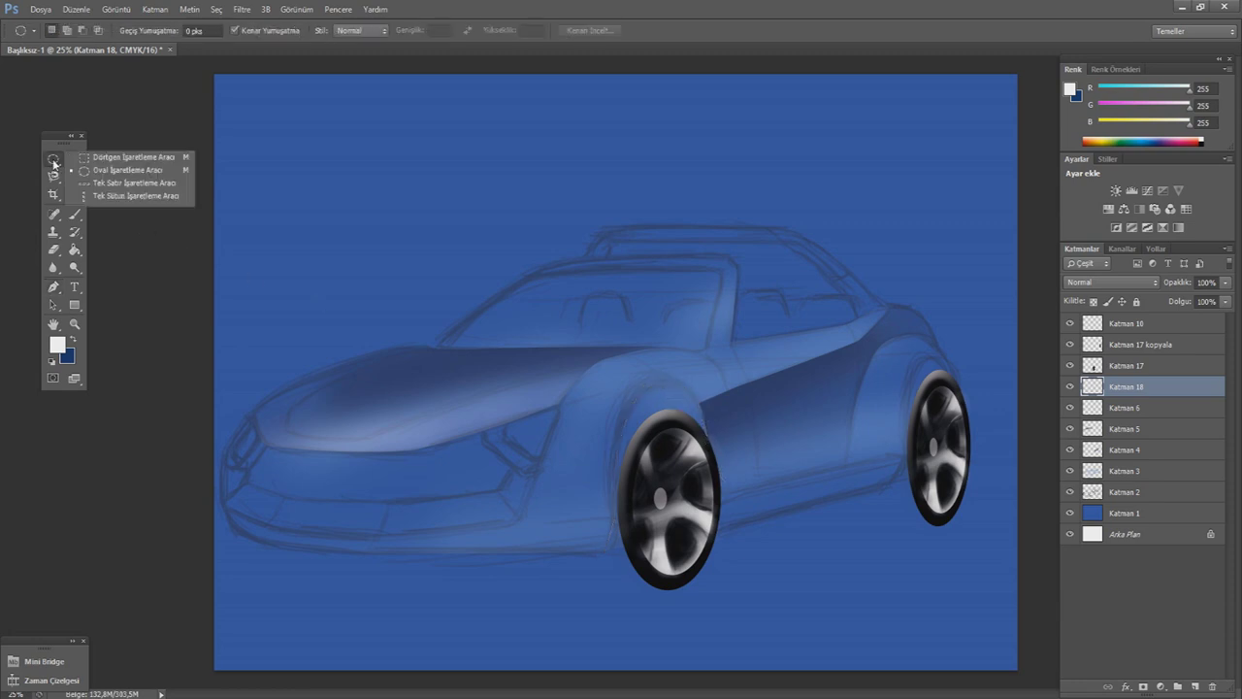
key(ctrl+Return)
- Fill the wheel-arch selection with black and deselect it
click(71, 339)
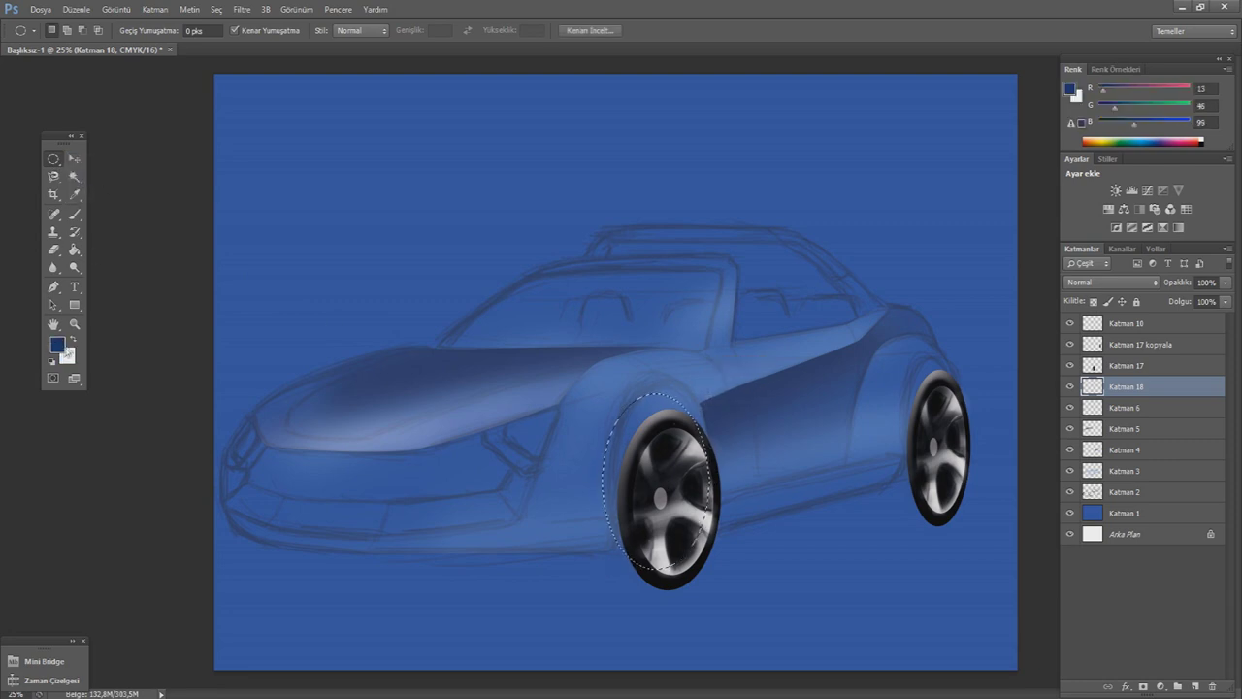
click(57, 343)
click(738, 636)
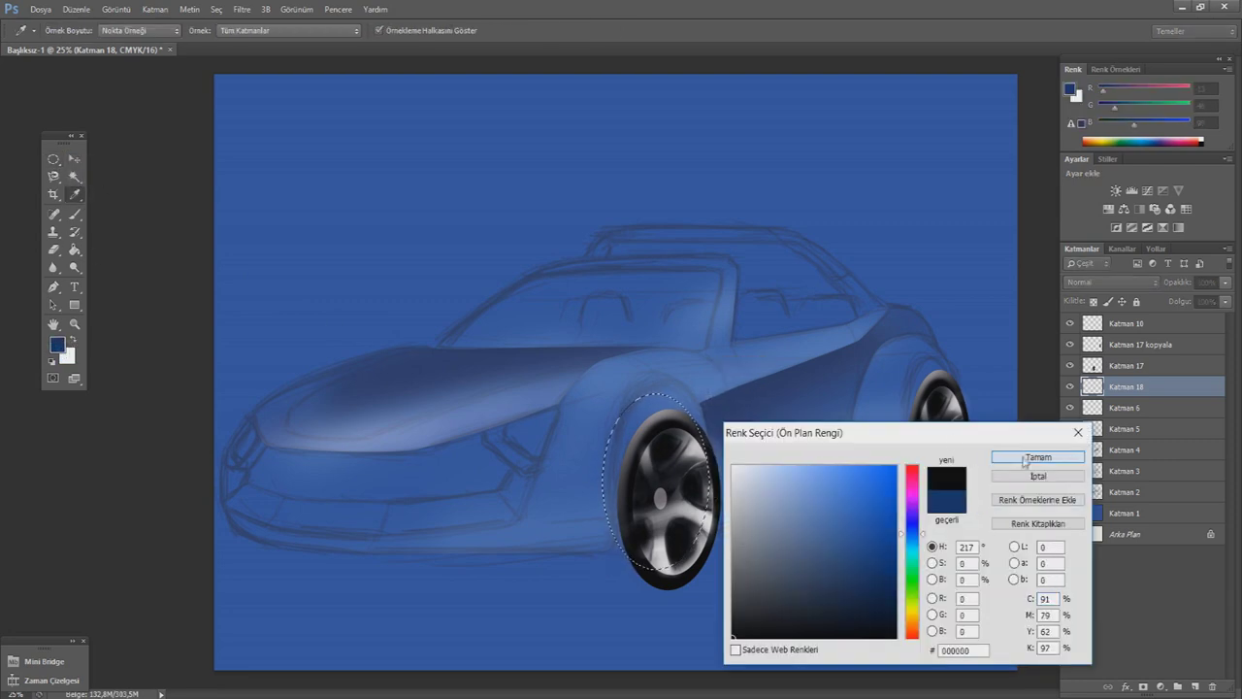
click(1038, 457)
click(74, 251)
click(630, 456)
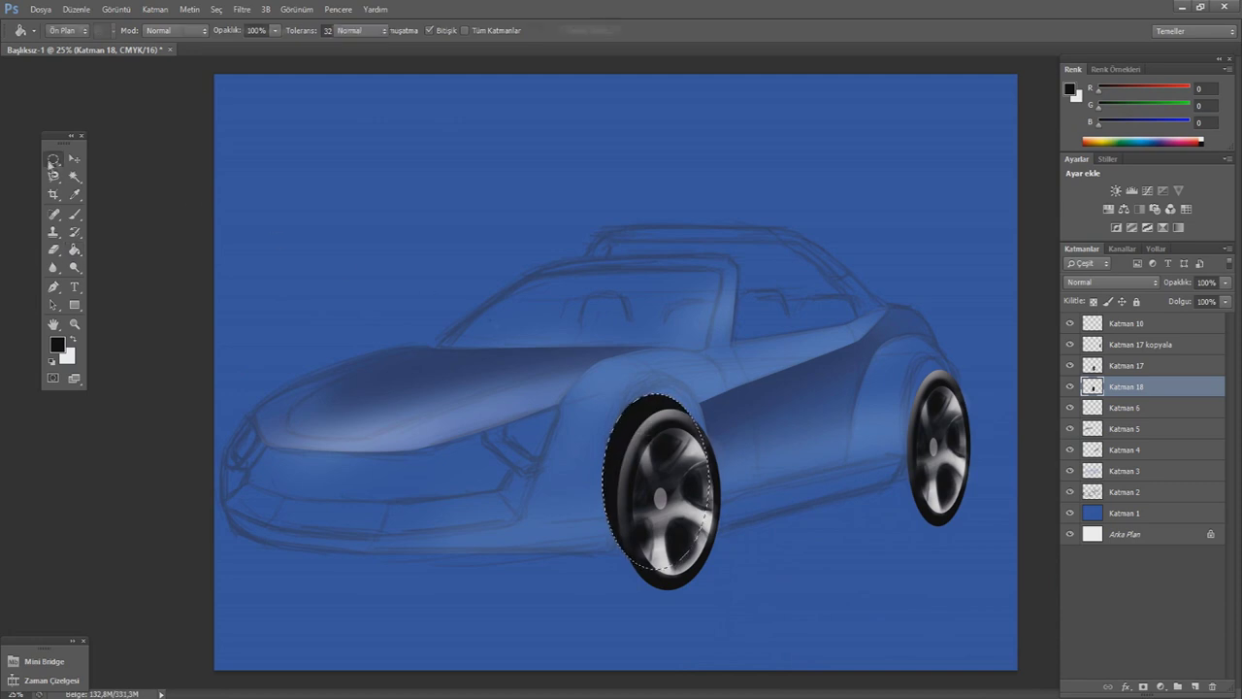
key(m)
key(ctrl+d)
- Transform the black arch shape to sit behind the front wheel and erase its lower edge
click(76, 9)
click(126, 328)
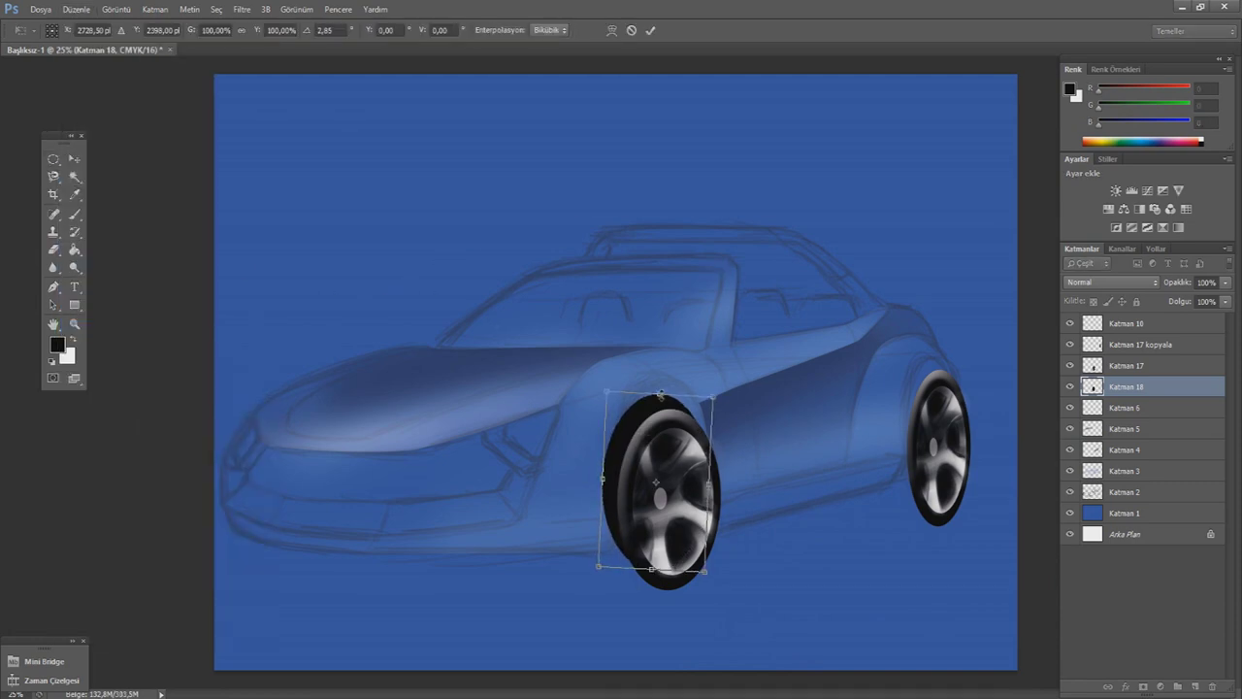
drag(660, 529, 656, 539)
drag(687, 334, 682, 331)
drag(609, 493, 603, 495)
drag(716, 493, 713, 493)
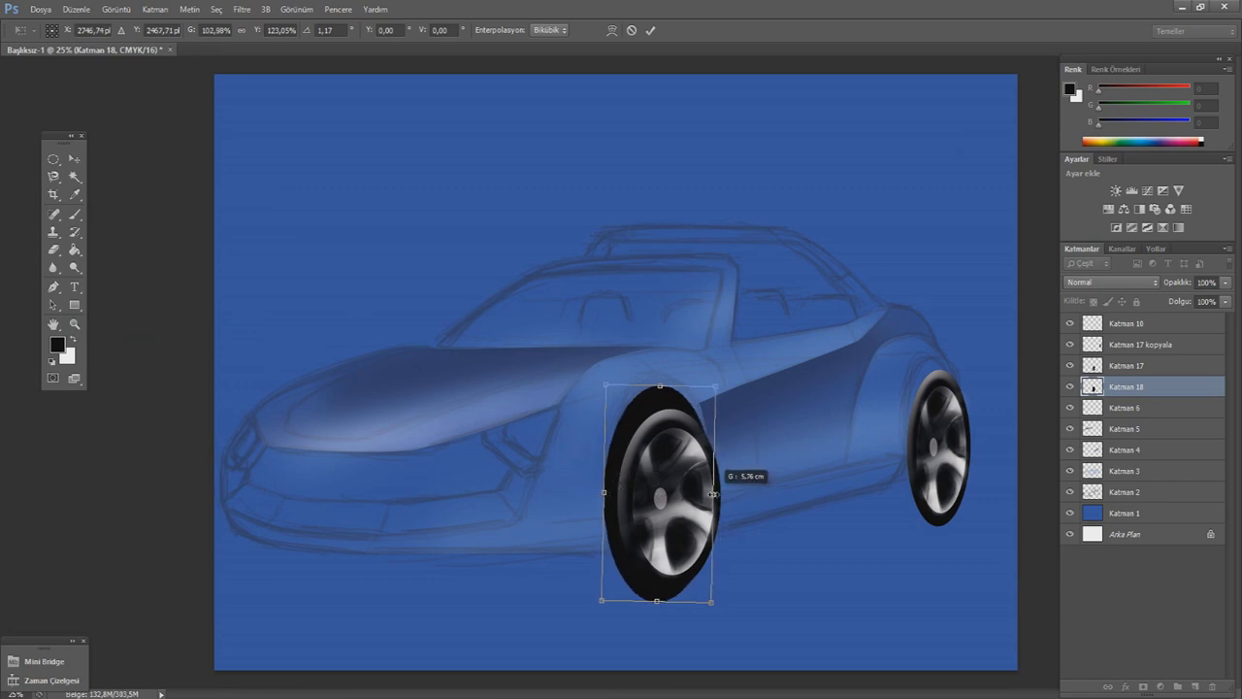
key(e)
click(558, 273)
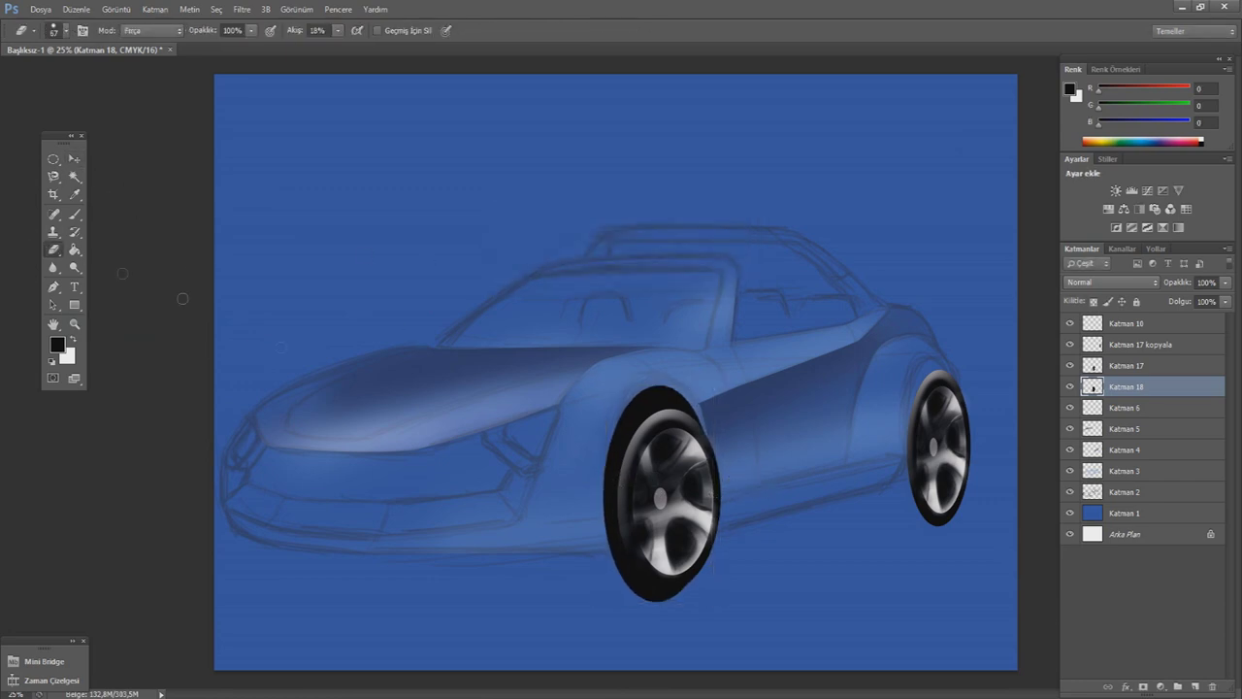
mouse_move(681, 588)
mouse_down()
mouse_move(609, 558)
mouse_move(628, 532)
mouse_up()
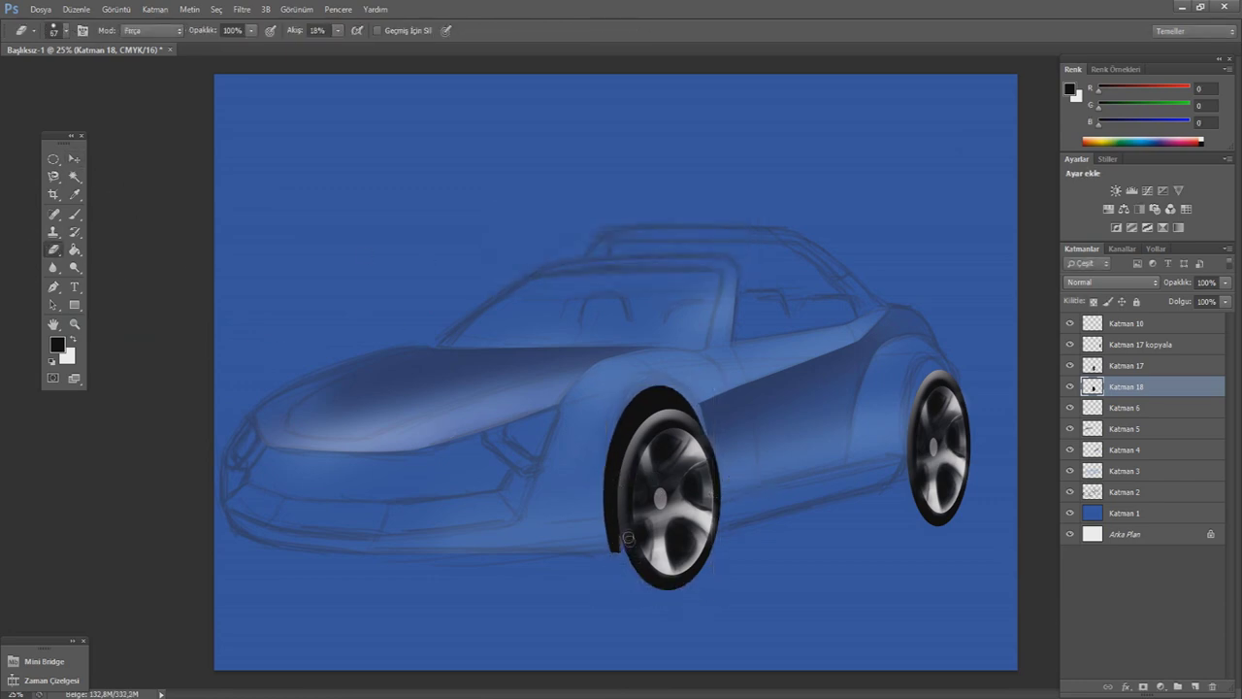
- Copy the black arch shadow to the rear wheel and narrow it to fit
key(v)
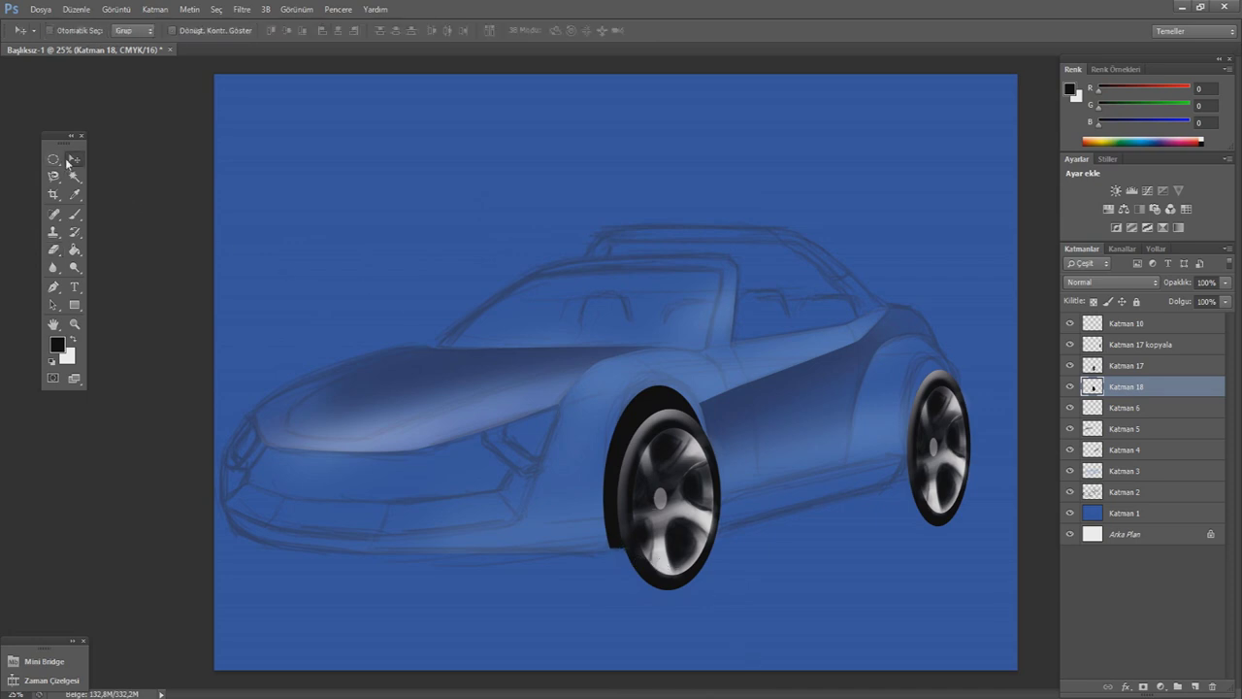
drag(586, 429, 846, 376)
click(75, 8)
click(160, 328)
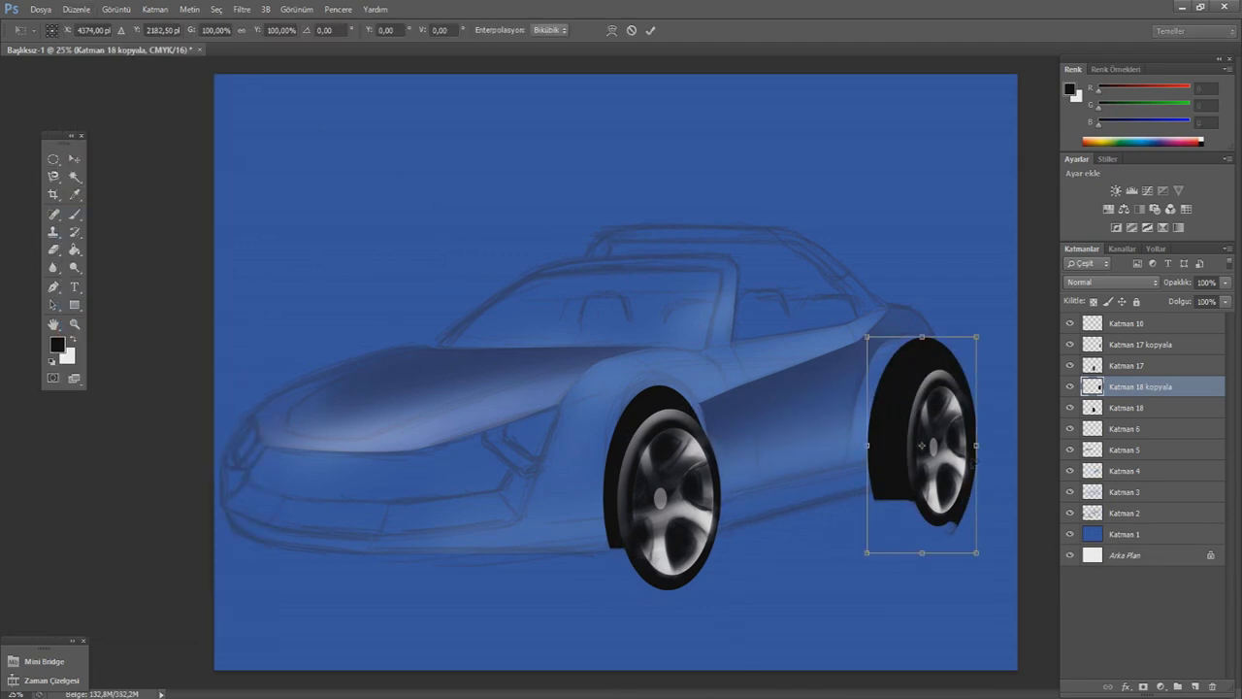
mouse_move(975, 432)
mouse_down()
mouse_move(935, 411)
mouse_move(957, 382)
mouse_up()
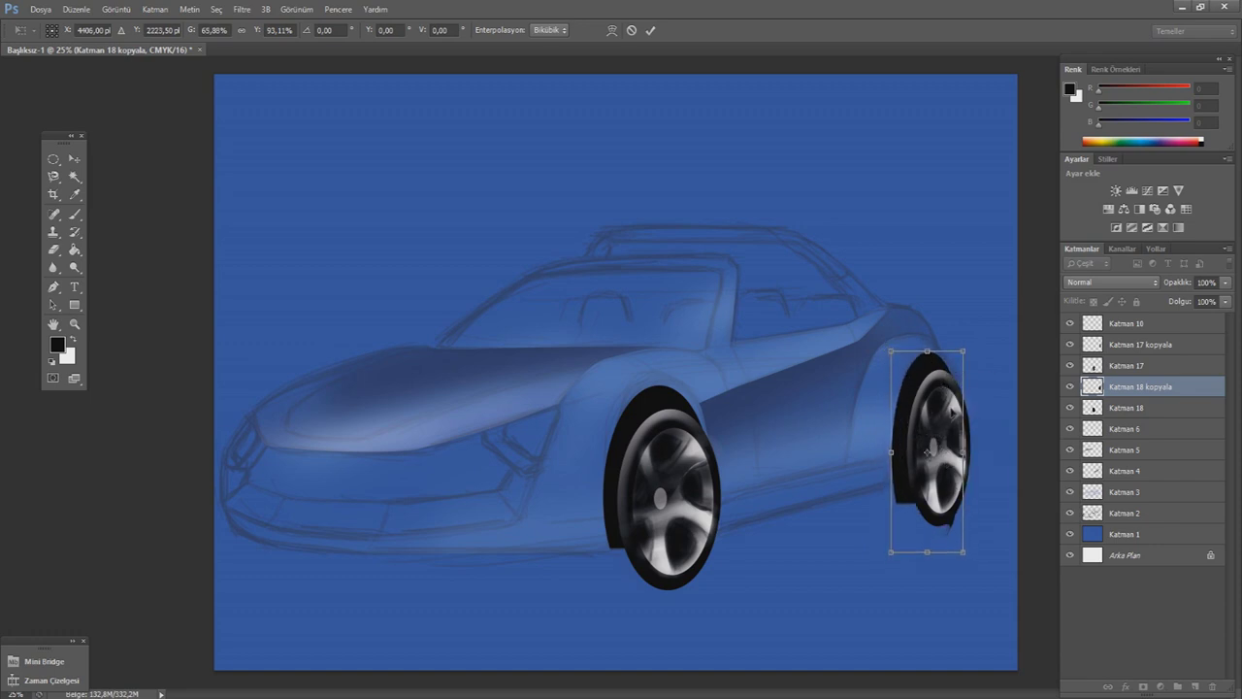
key(e)
key(Return)
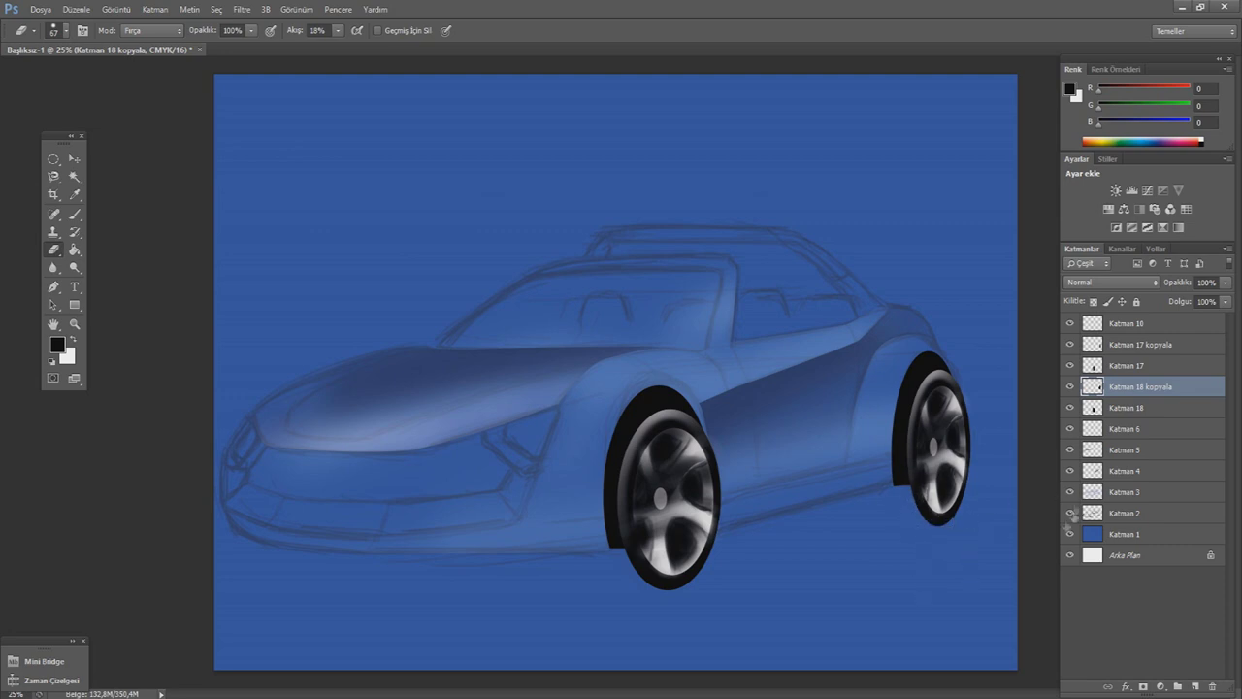
- Add layer Katman 19 above Katman 10 and start a pen path along the windshield
click(1130, 323)
click(1195, 686)
click(54, 287)
click(441, 344)
click(529, 279)
drag(715, 269, 715, 269)
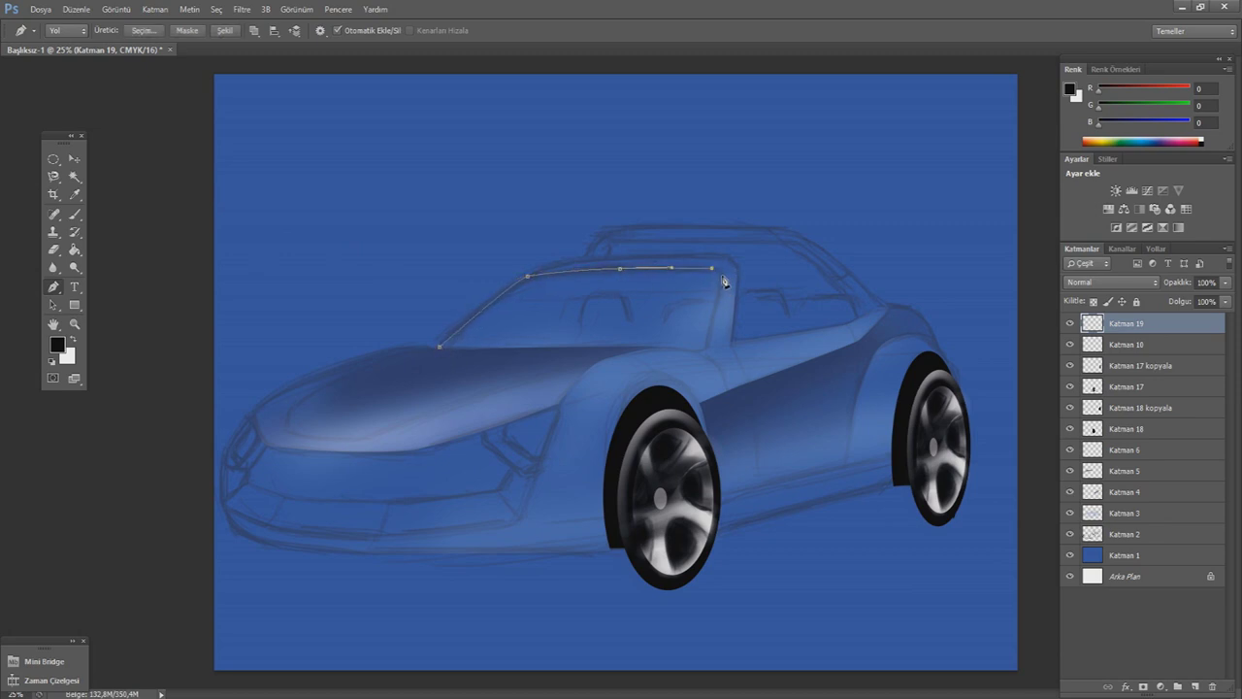
- Close the windshield outline path and set the brush size for stroking
click(453, 350)
key(b)
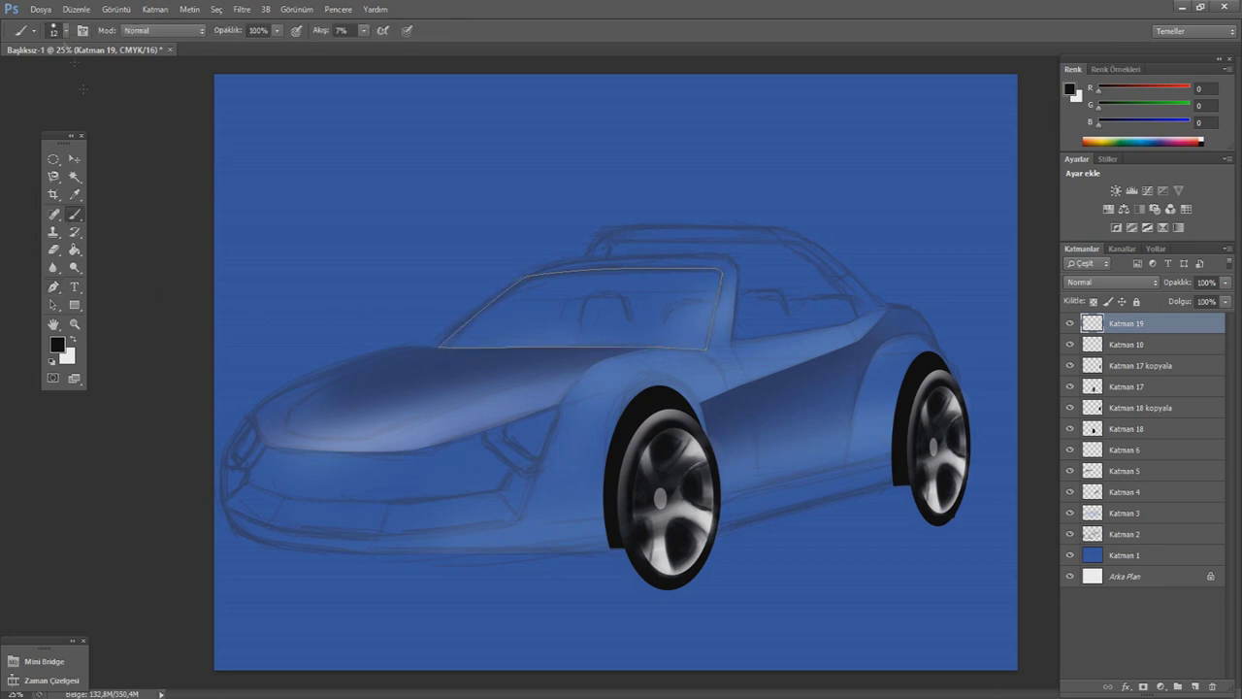
click(58, 31)
click(14, 322)
key(p)
right_click(669, 345)
click(723, 448)
click(730, 257)
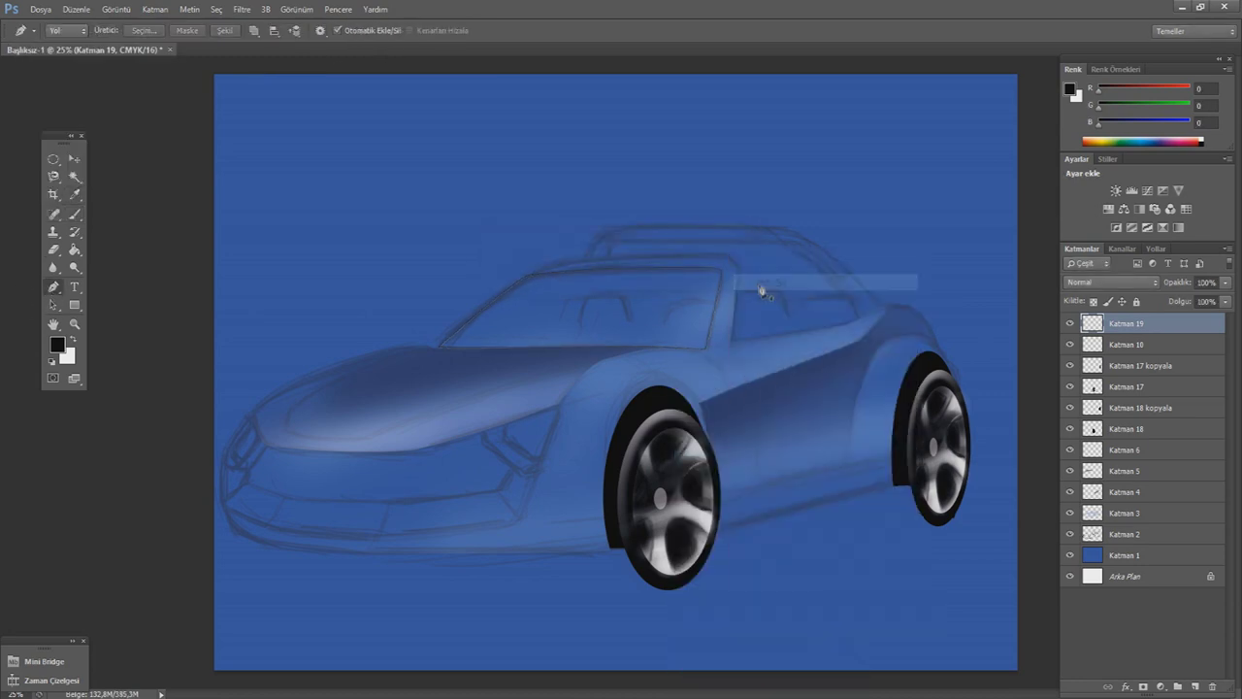
key(b)
click(58, 30)
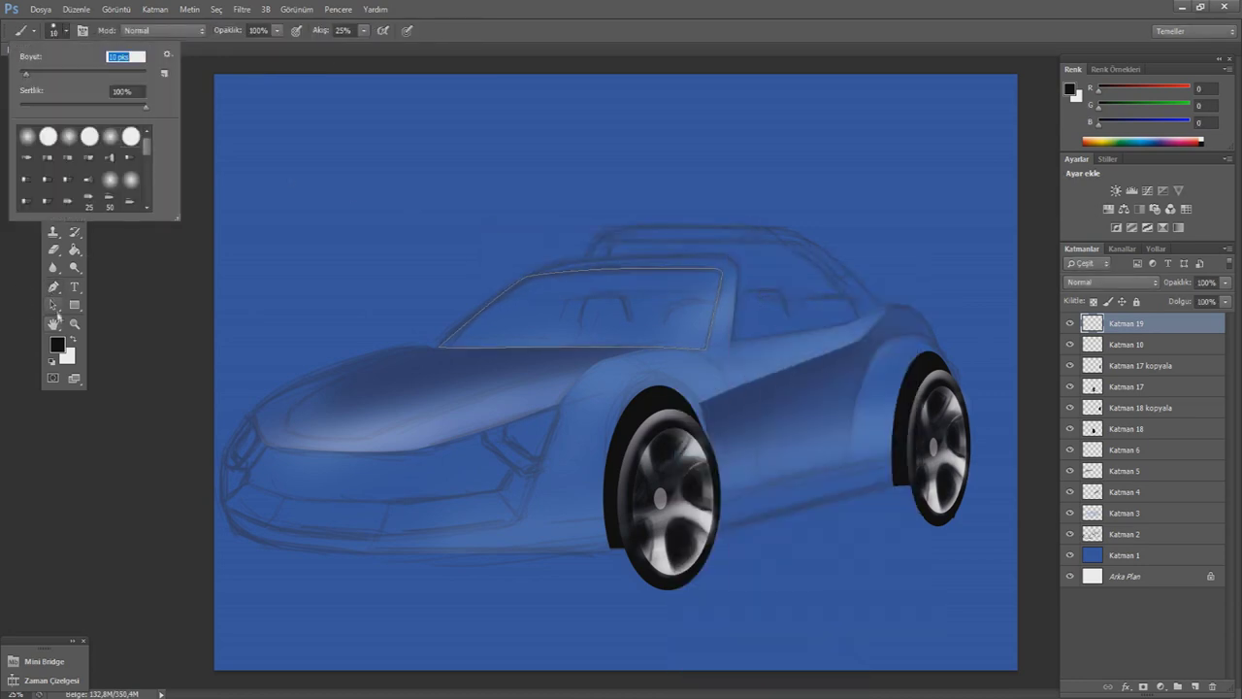
key(p)
- Stroke the windshield pen path in black
right_click(707, 289)
click(738, 434)
click(715, 241)
right_click(743, 256)
click(776, 298)
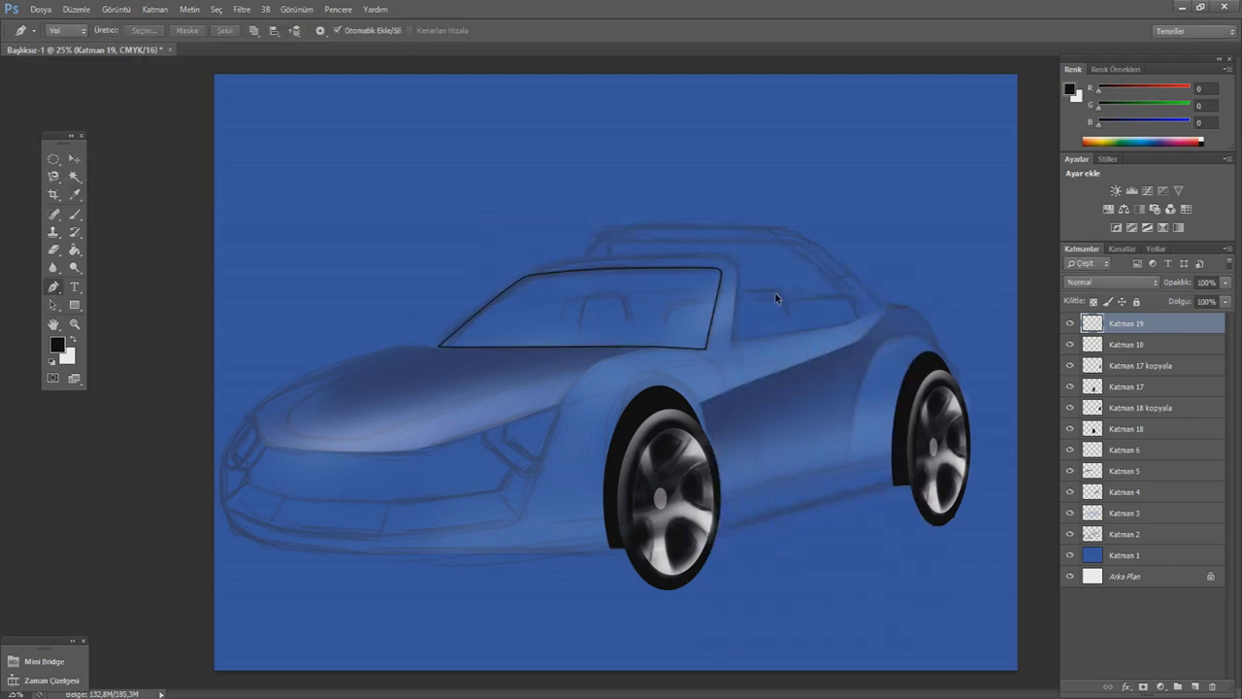
right_click(740, 299)
click(759, 318)
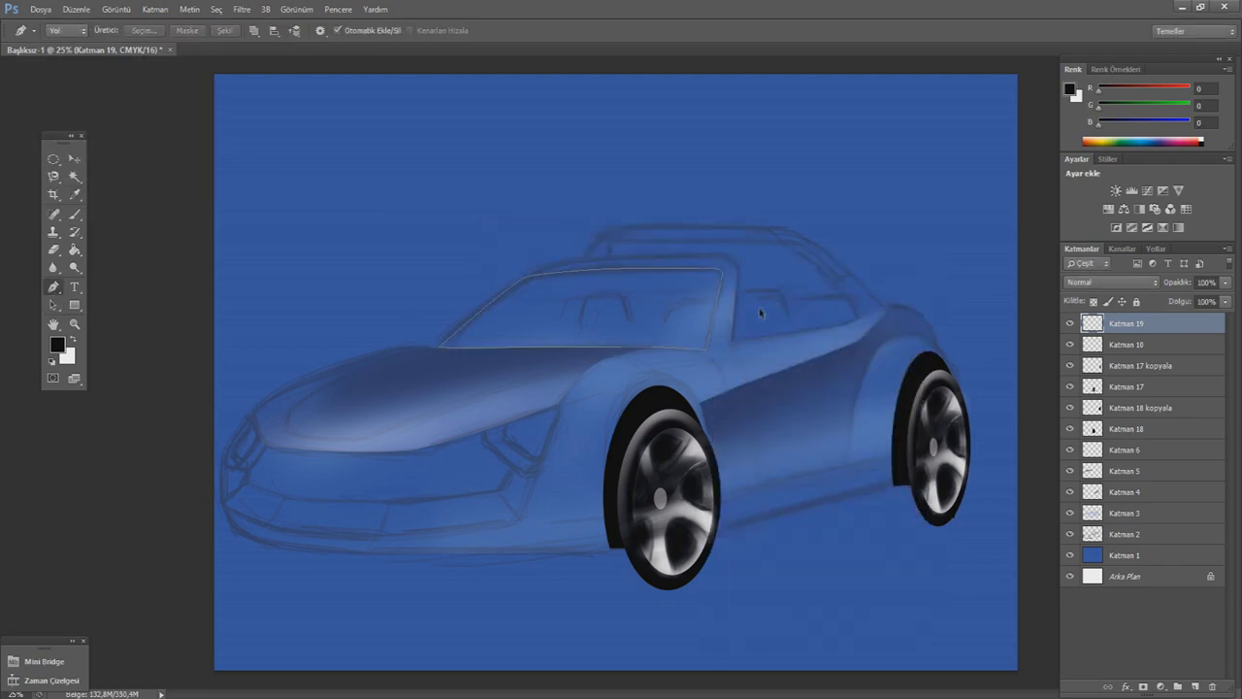
right_click(730, 342)
click(771, 436)
- Turn the windshield path into a selection, fill it black on new Katman 20, and add Katman 21
click(728, 253)
right_click(727, 262)
click(779, 333)
click(729, 215)
click(1194, 686)
click(74, 250)
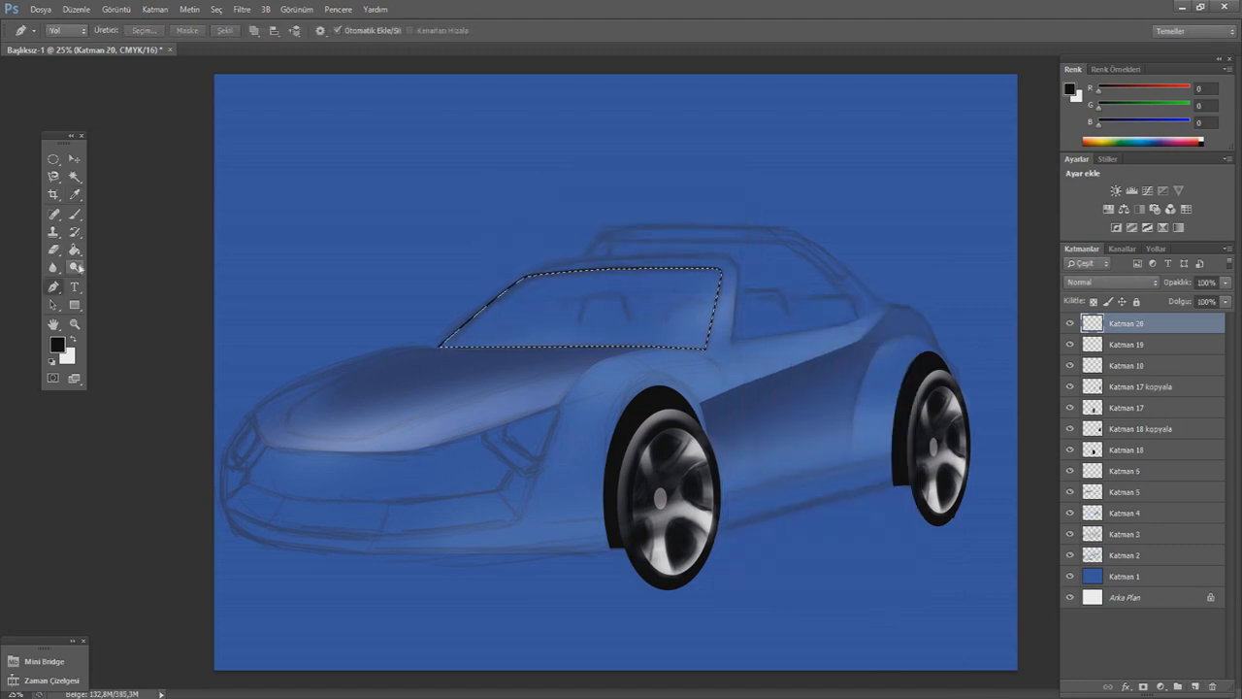
click(597, 348)
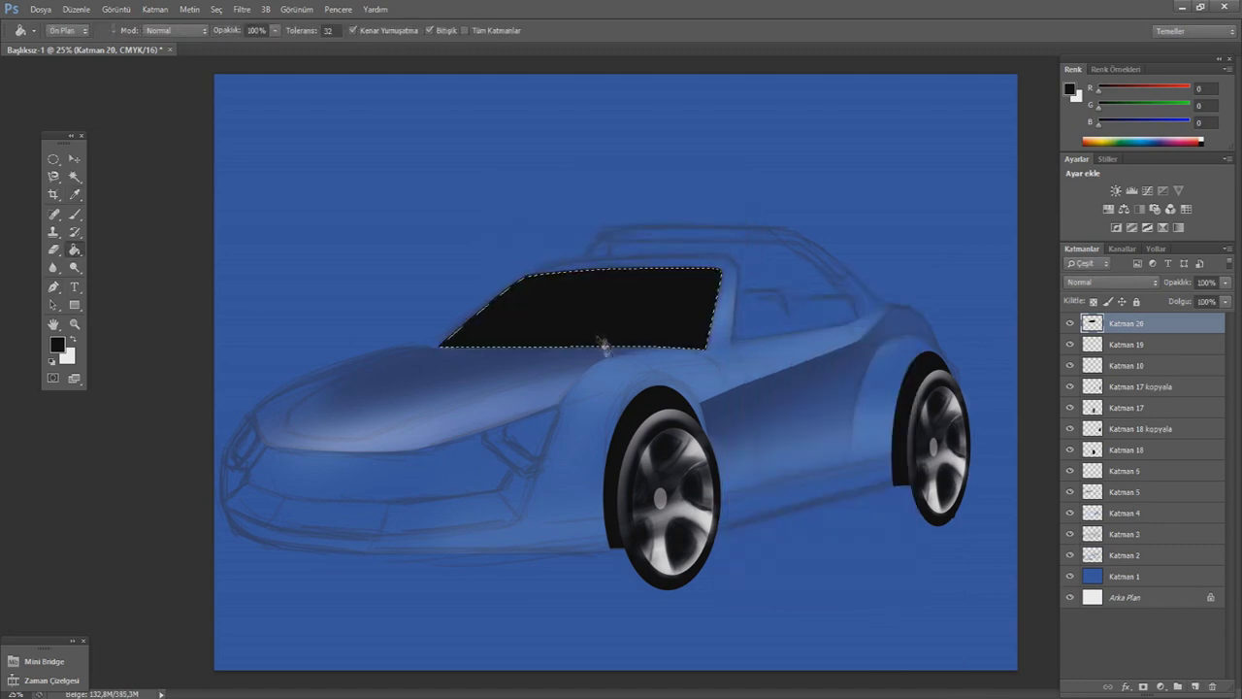
click(1195, 686)
key(b)
click(58, 30)
- Set the brush to white at 1% flow and size 318
key(Return)
key(x)
click(58, 30)
text(168)
key(Return)
click(59, 30)
text(318)
key(Return)
- Paint diagonal white glare streaks across the windshield at brush sizes 318 and 118
mouse_move(486, 301)
mouse_down()
mouse_move(359, 388)
mouse_move(596, 296)
mouse_up()
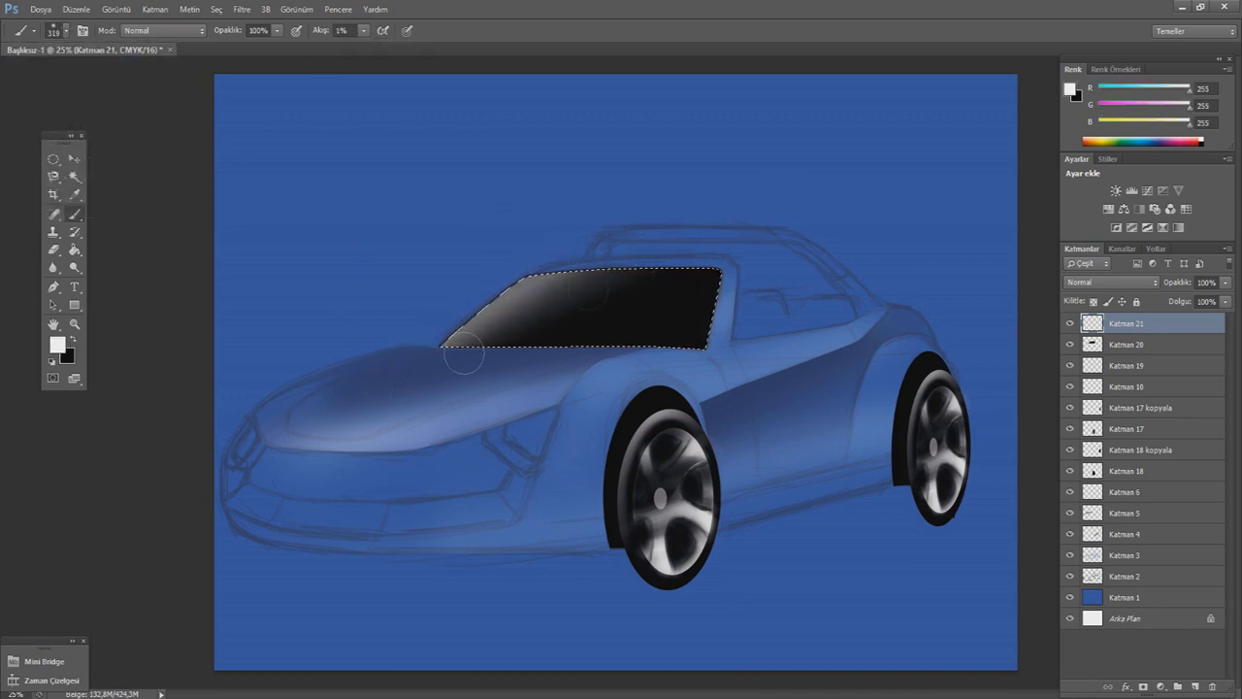
mouse_move(676, 313)
mouse_down()
mouse_move(582, 330)
mouse_move(718, 286)
mouse_move(563, 330)
mouse_up()
click(58, 30)
text(118)
key(Return)
drag(716, 303, 631, 344)
mouse_move(718, 272)
mouse_down()
mouse_move(635, 334)
mouse_move(597, 274)
mouse_up()
drag(699, 309, 592, 335)
- Deselect and add an empty Katman 22 above Katman 10
key(m)
key(ctrl+d)
click(1131, 387)
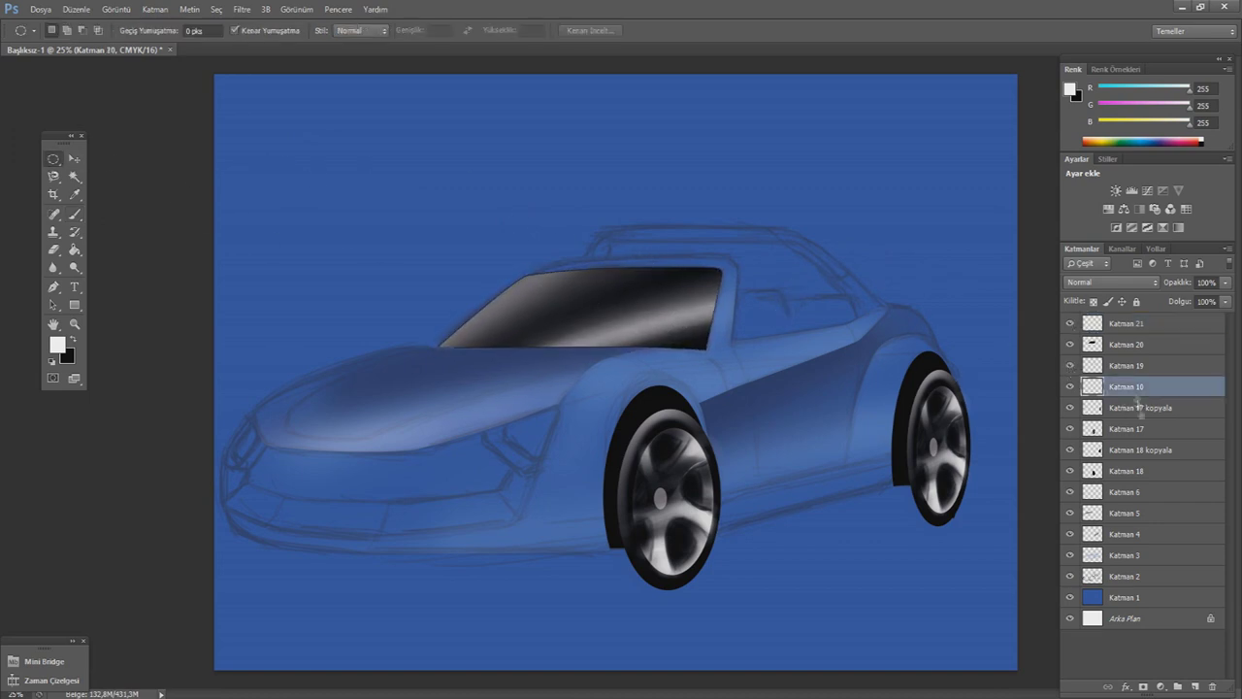
click(1193, 685)
key(p)
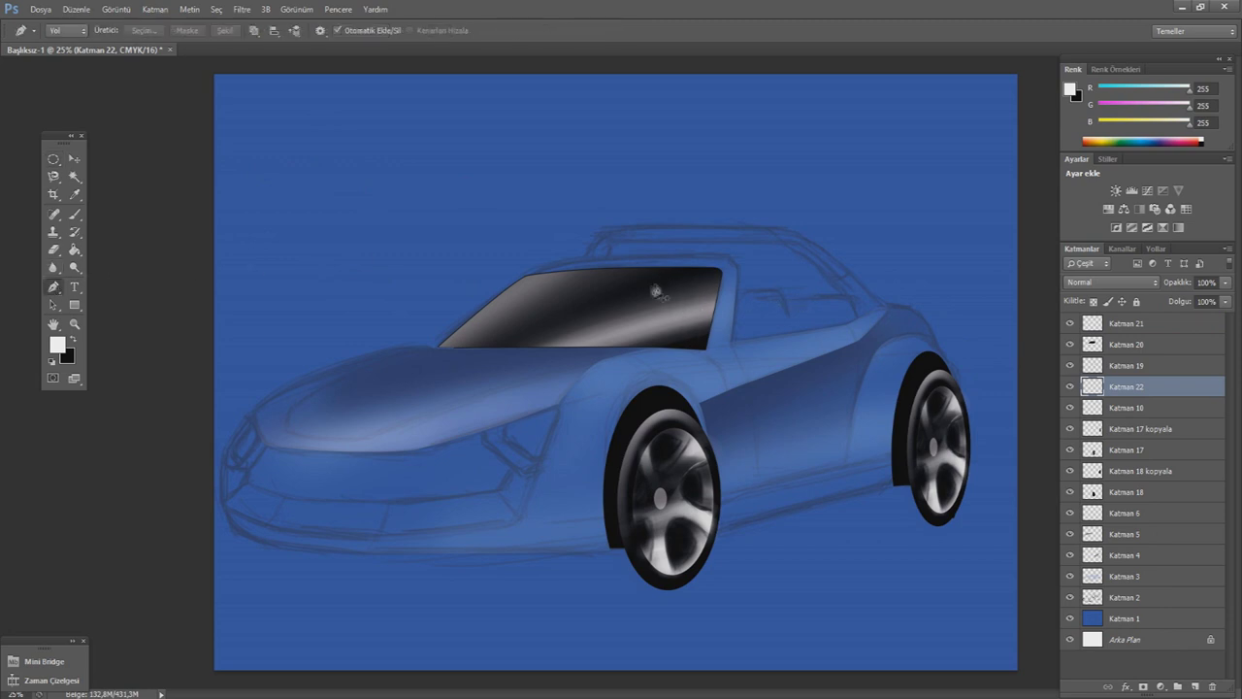
- Pen-draw a jagged dashboard-reflection path across the lower windshield
click(636, 293)
click(595, 296)
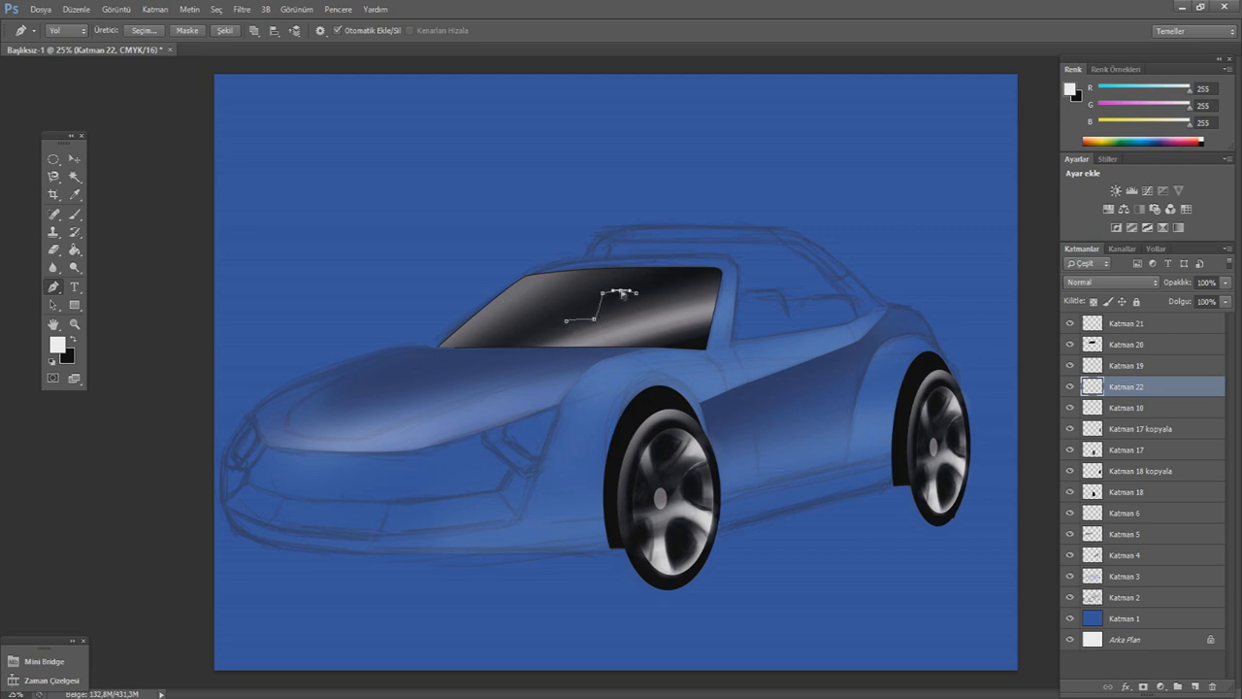
click(467, 346)
click(506, 341)
click(708, 349)
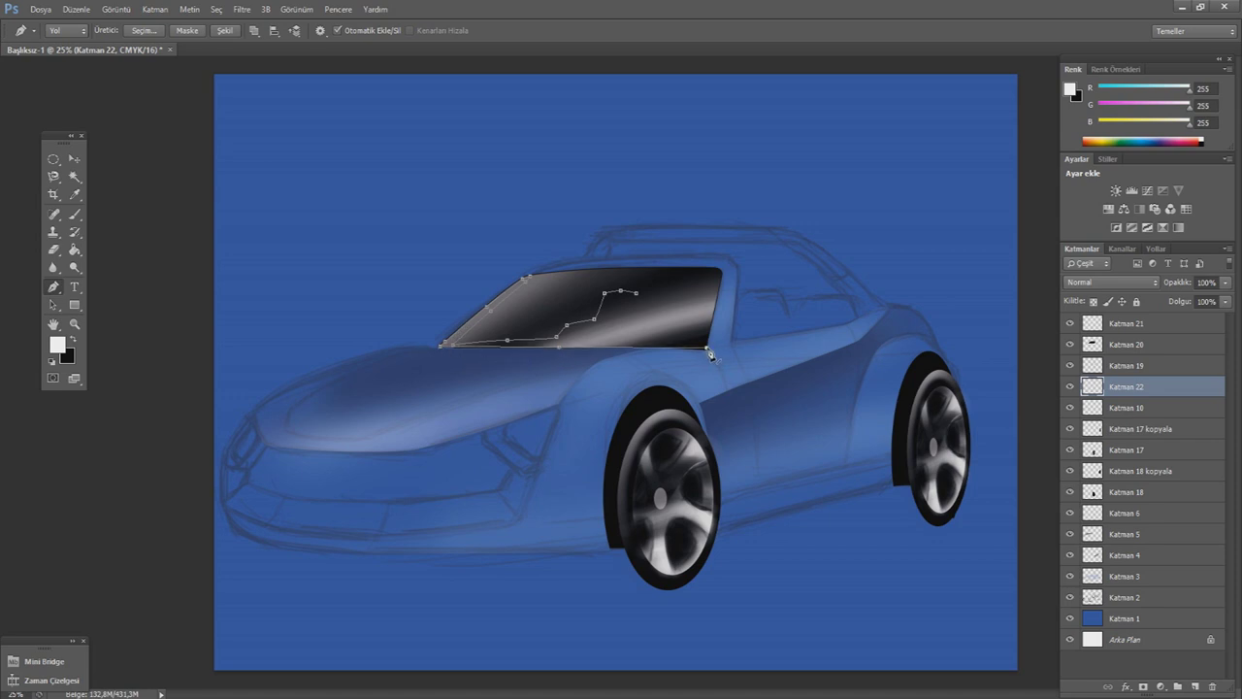
drag(707, 348, 714, 338)
- Select the reflection shape, brush faint black inside it on new Katman 23, then deselect
right_click(633, 309)
click(680, 386)
key(Return)
key(b)
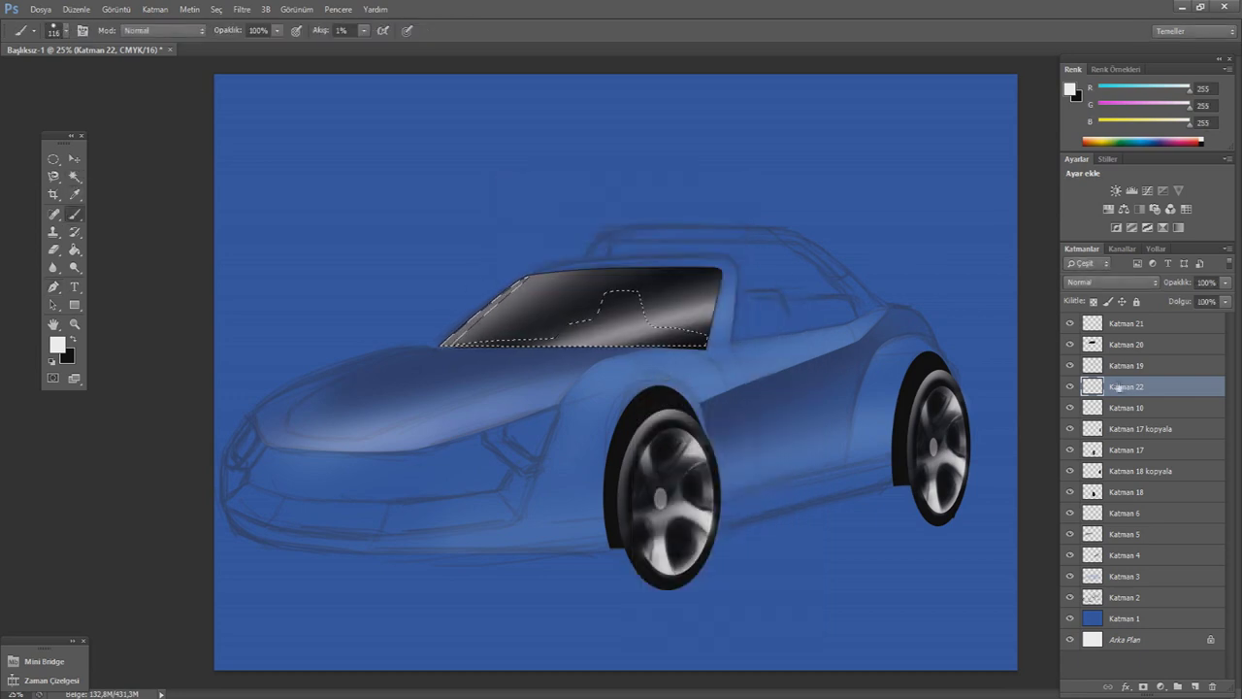
click(1148, 326)
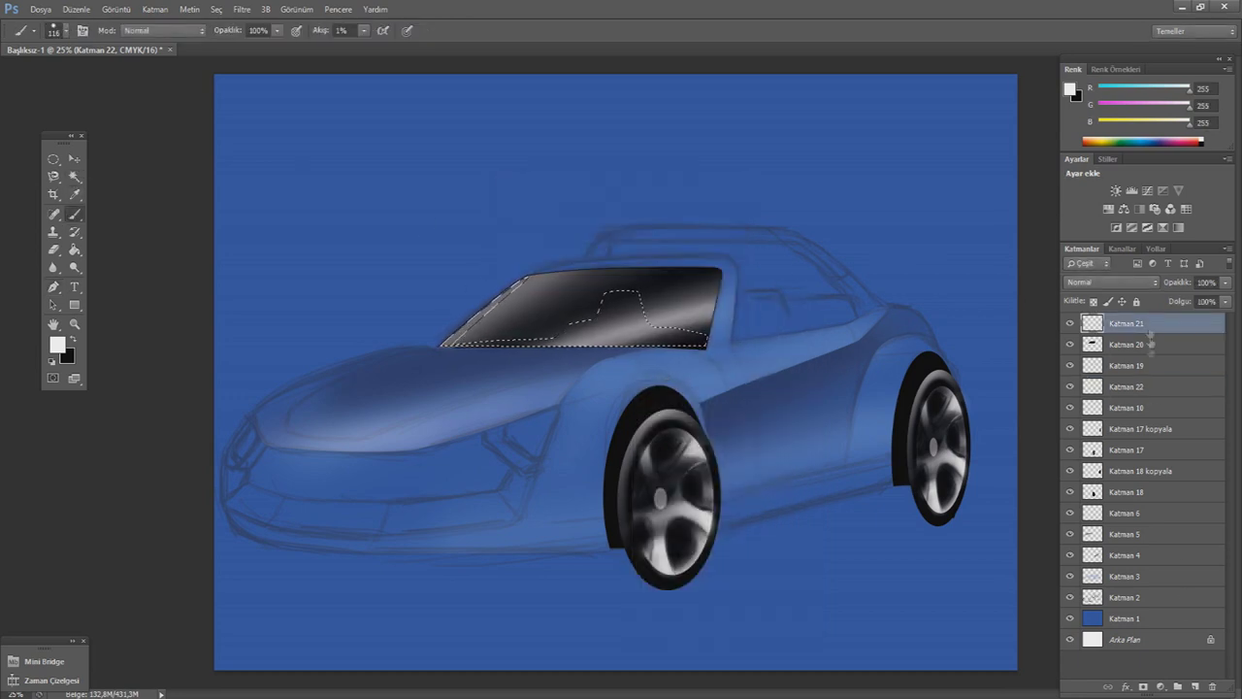
key(ctrl+shift+alt+n)
click(72, 337)
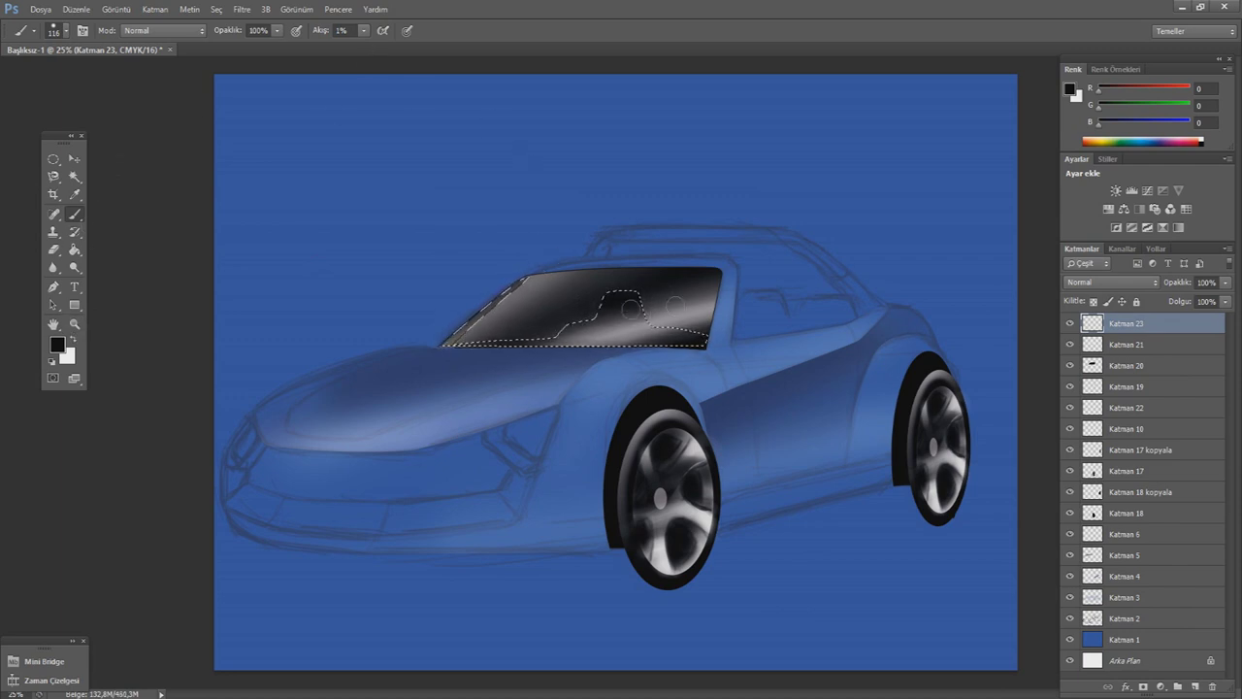
drag(475, 318, 581, 331)
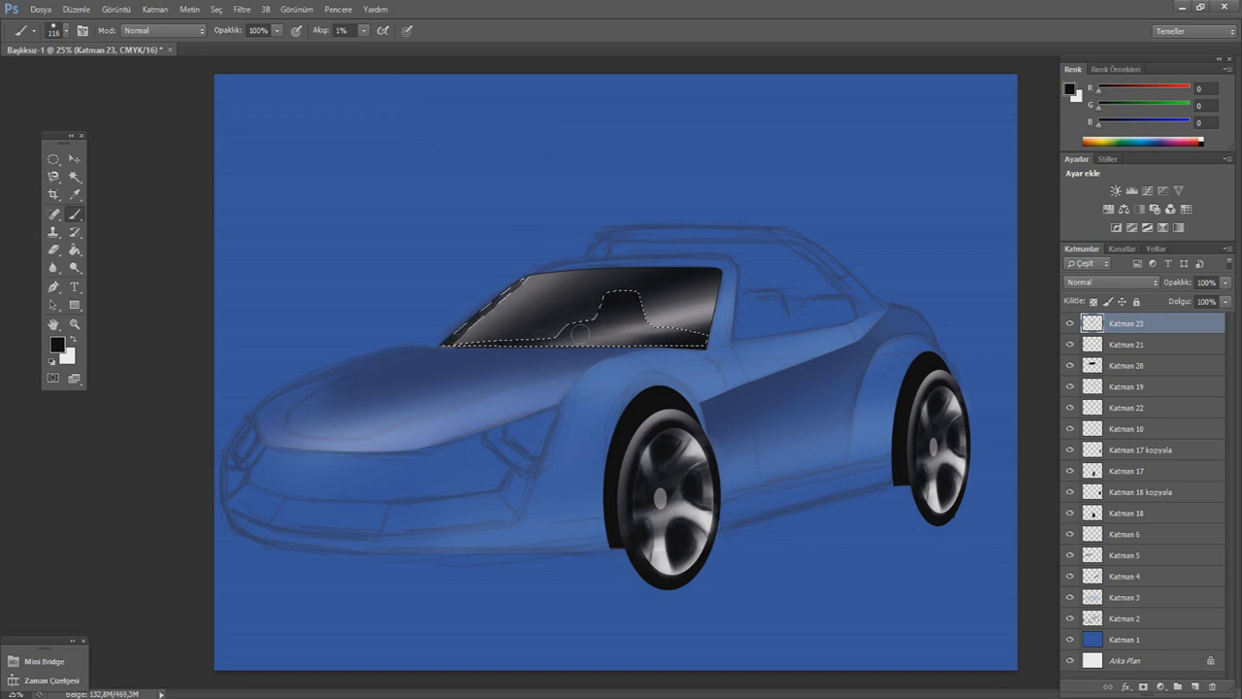
key(m)
click(283, 235)
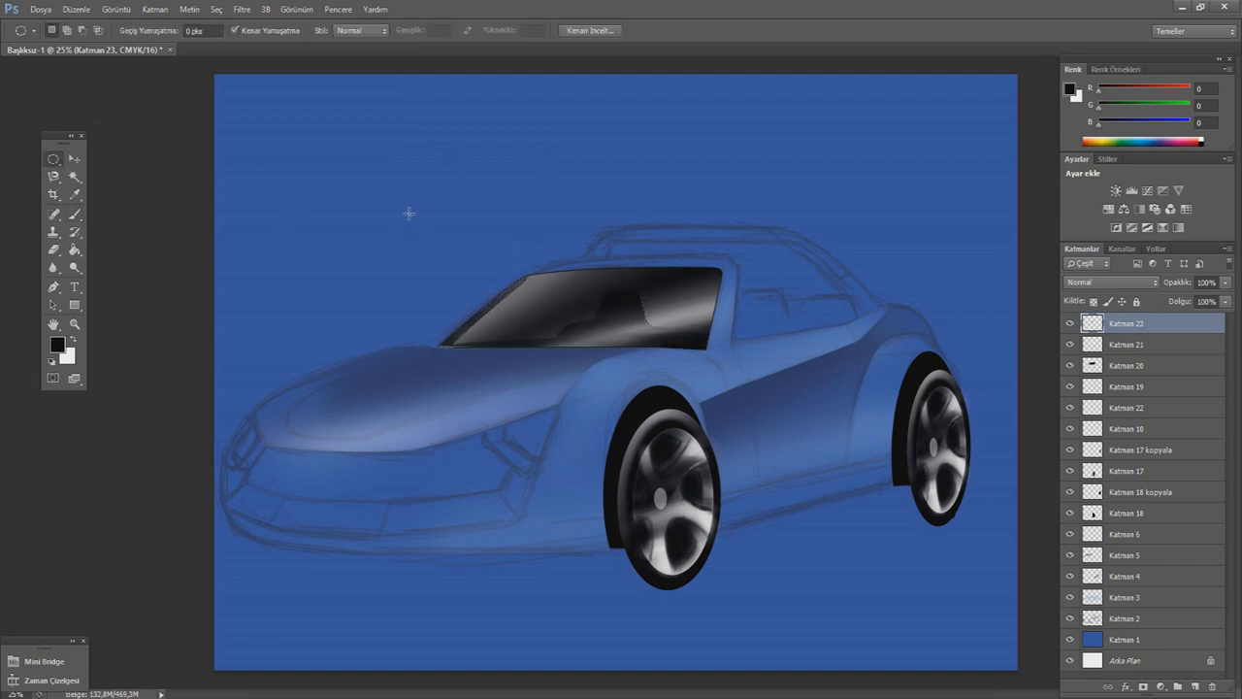
- Duplicate the windshield outline layer Katman 19 and nudge the copy upward
click(1070, 345)
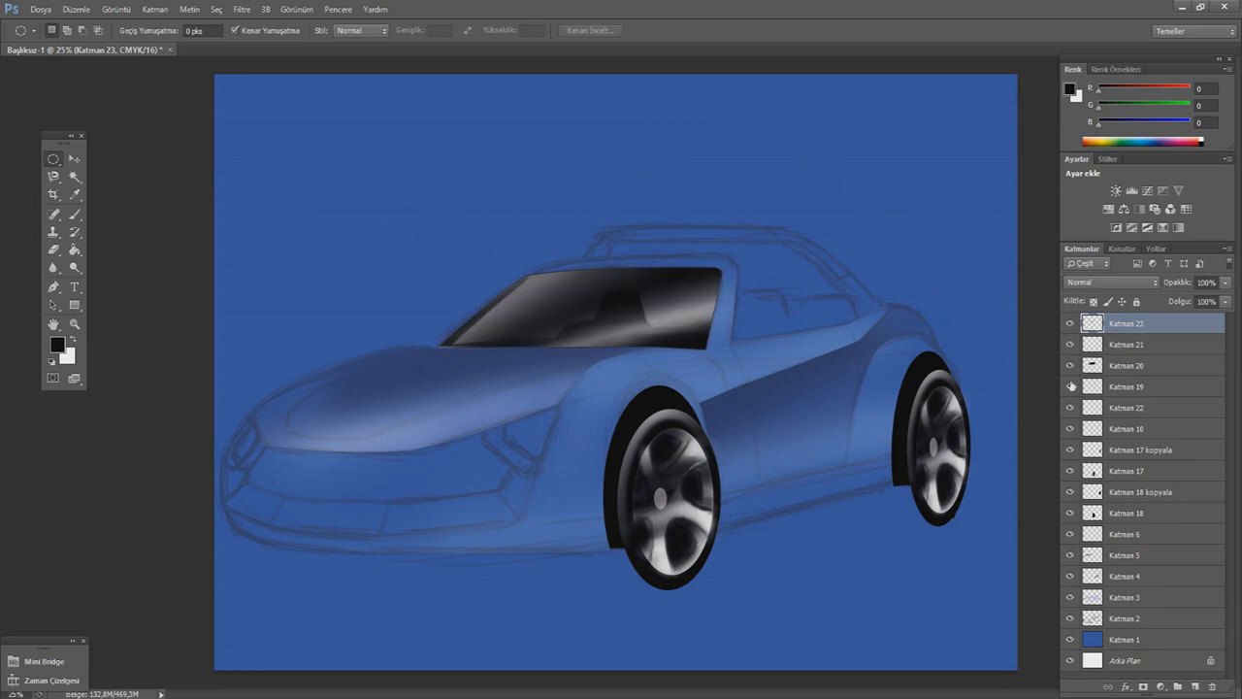
click(1126, 386)
click(74, 159)
alt+drag(561, 301, 562, 287)
- Give Katman 19 kopyala a white Color Overlay and position it just above the black outline
right_click(1180, 389)
click(1029, 119)
drag(873, 276, 873, 430)
click(849, 594)
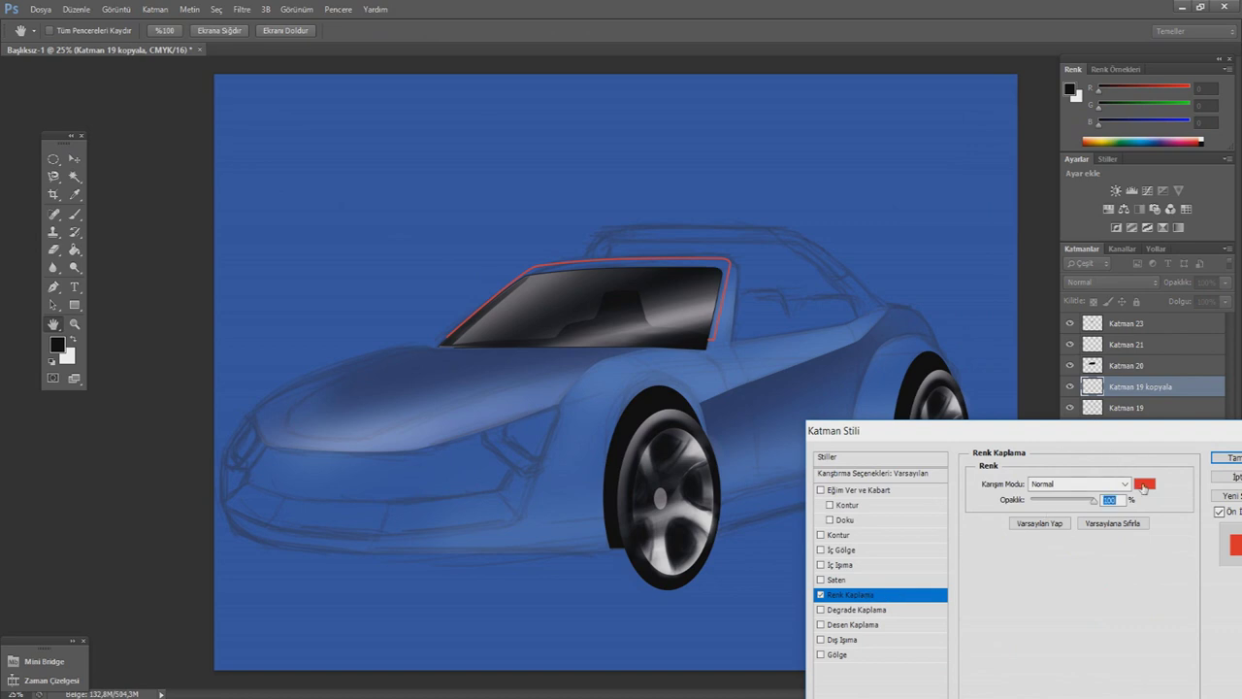
click(1144, 485)
click(731, 468)
click(1043, 453)
key(Return)
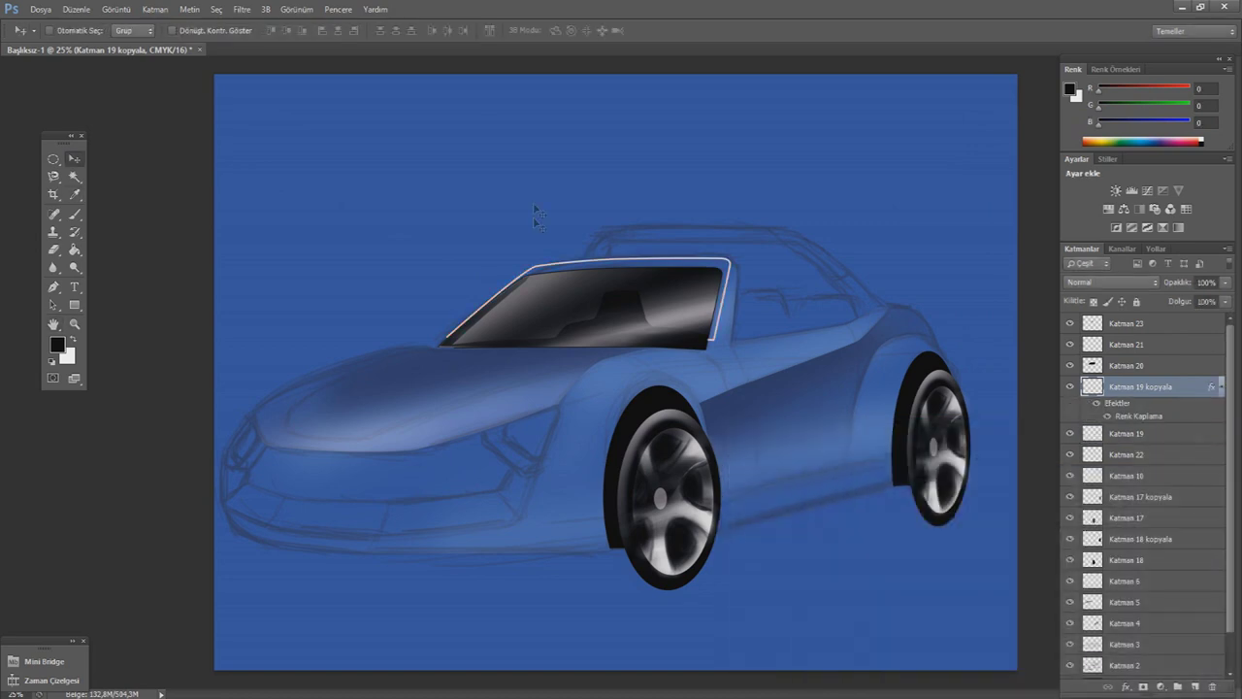
drag(602, 270, 602, 287)
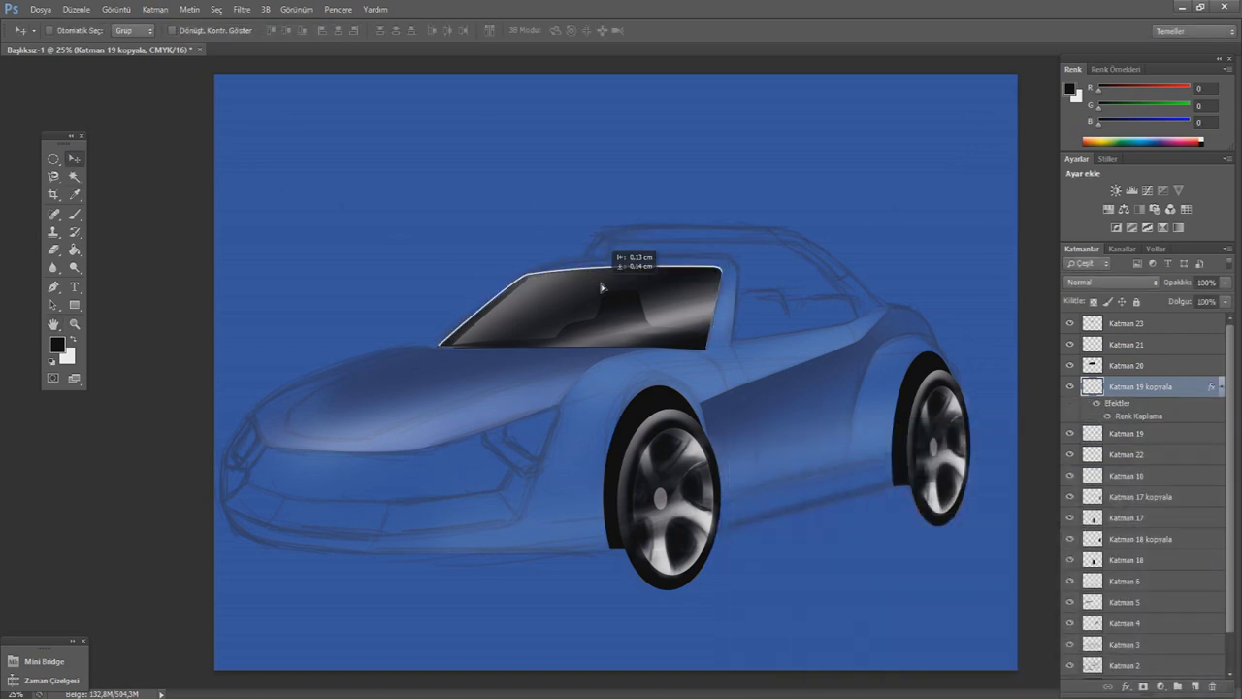
drag(602, 287, 607, 330)
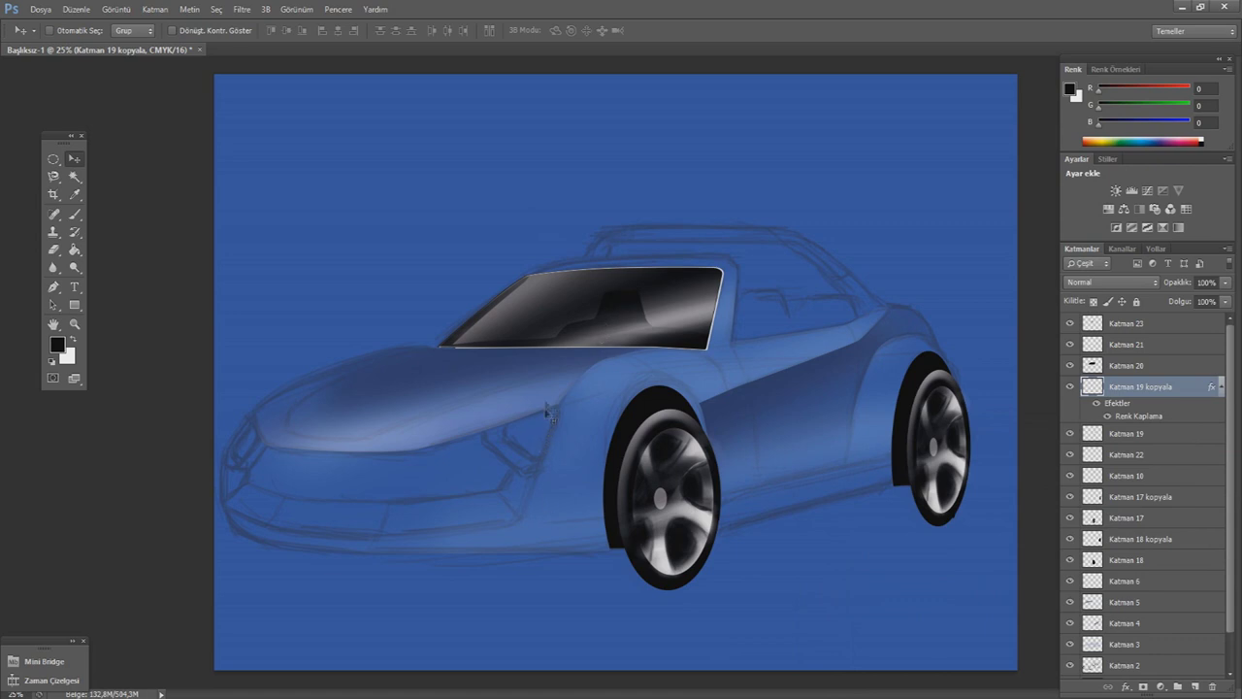
- Set eraser flow to 1%, add Katman 24 above Katman 23, and start a front-intake pen path
click(53, 249)
key(shift+0)
key(shift+1)
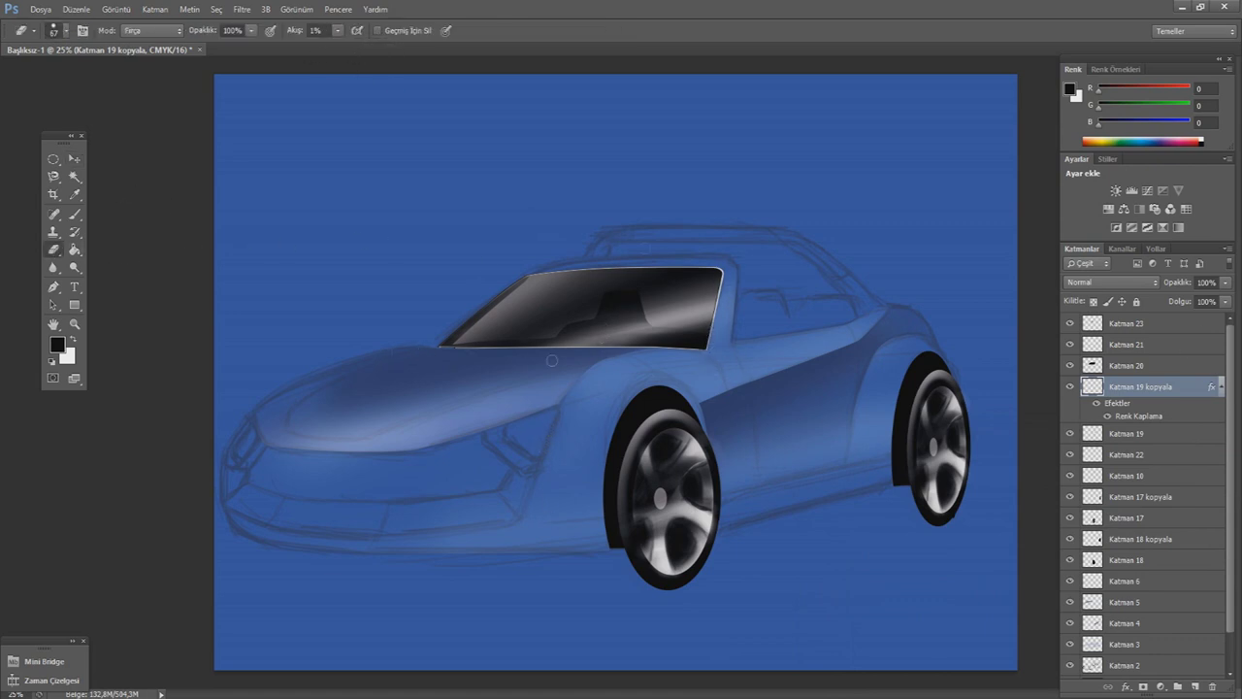
click(1143, 328)
click(1194, 686)
click(53, 286)
click(267, 447)
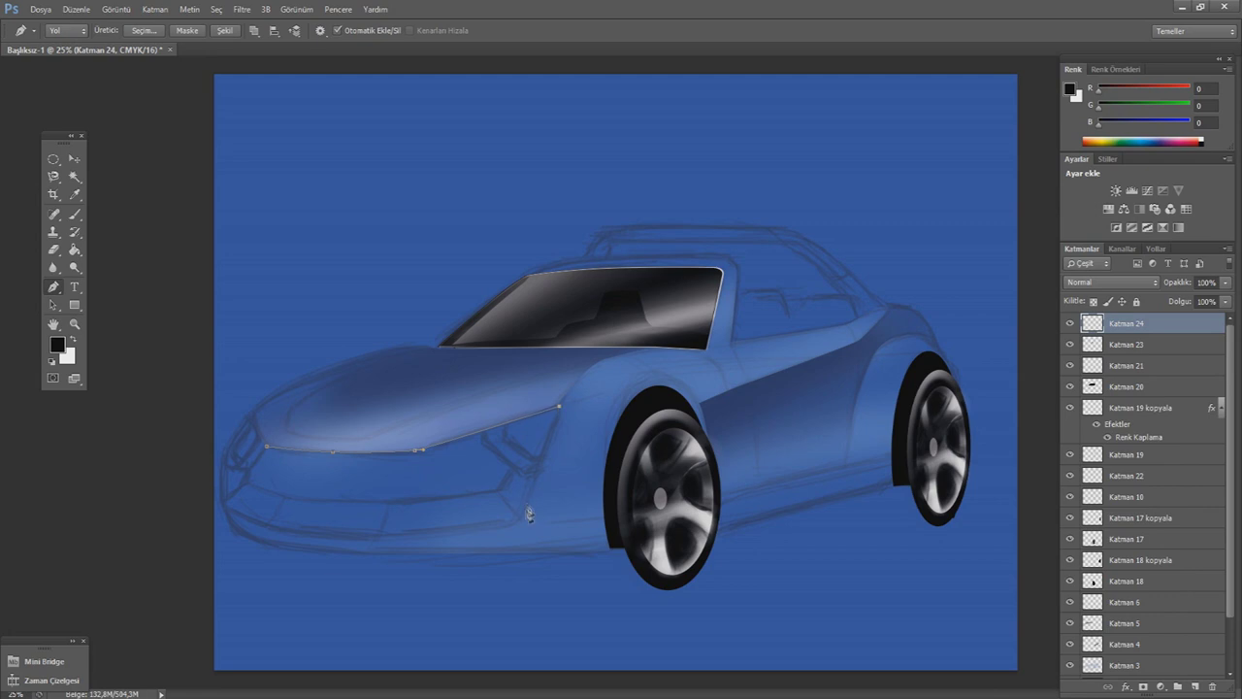
- Finish the front intake outline and convert it to a selection
drag(393, 496, 395, 507)
drag(284, 497, 277, 492)
right_click(300, 496)
click(408, 207)
key(Return)
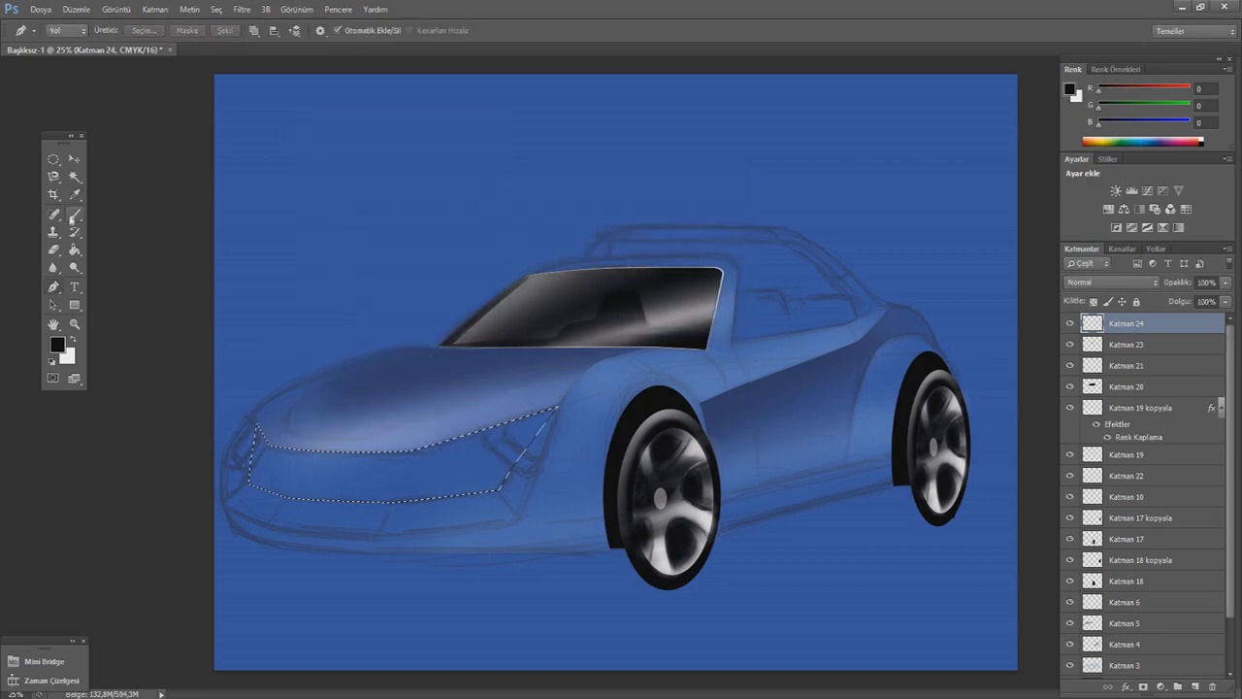
- Brush dark black shading throughout the front intake
click(71, 219)
click(39, 30)
key(Escape)
drag(364, 30, 369, 49)
mouse_move(272, 476)
mouse_down()
mouse_move(426, 501)
mouse_move(271, 485)
mouse_up()
drag(340, 466, 602, 419)
drag(524, 436, 408, 485)
mouse_move(320, 476)
mouse_down()
mouse_move(310, 464)
mouse_move(485, 447)
mouse_up()
mouse_move(374, 480)
mouse_down()
mouse_move(517, 446)
mouse_move(255, 452)
mouse_move(501, 455)
mouse_move(207, 467)
mouse_move(387, 489)
mouse_move(225, 439)
mouse_move(569, 449)
mouse_move(420, 464)
mouse_move(327, 438)
mouse_move(514, 435)
mouse_move(279, 451)
mouse_move(549, 367)
mouse_move(352, 383)
mouse_up()
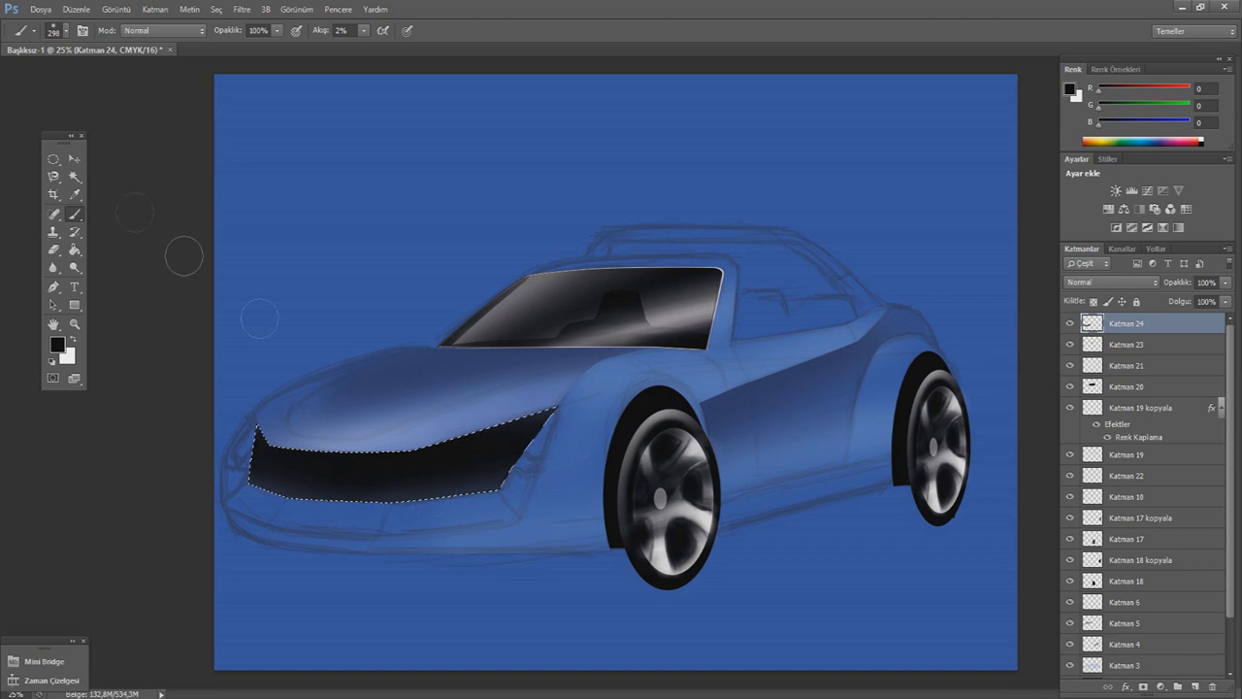
- Add faint white intake shading on a new layer, deselect, and start a fender path on Katman 26
click(1194, 686)
click(74, 337)
mouse_move(272, 446)
mouse_down()
mouse_move(524, 417)
mouse_move(457, 457)
mouse_move(355, 476)
mouse_move(374, 506)
mouse_up()
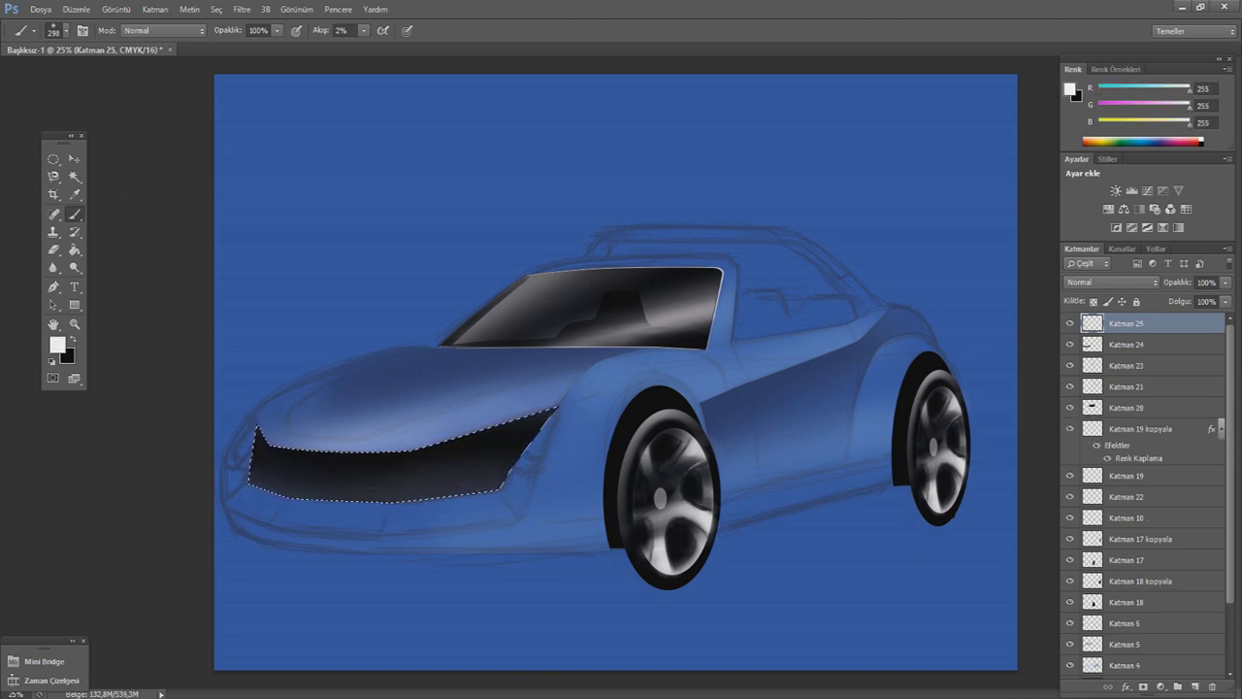
click(53, 158)
key(ctrl+d)
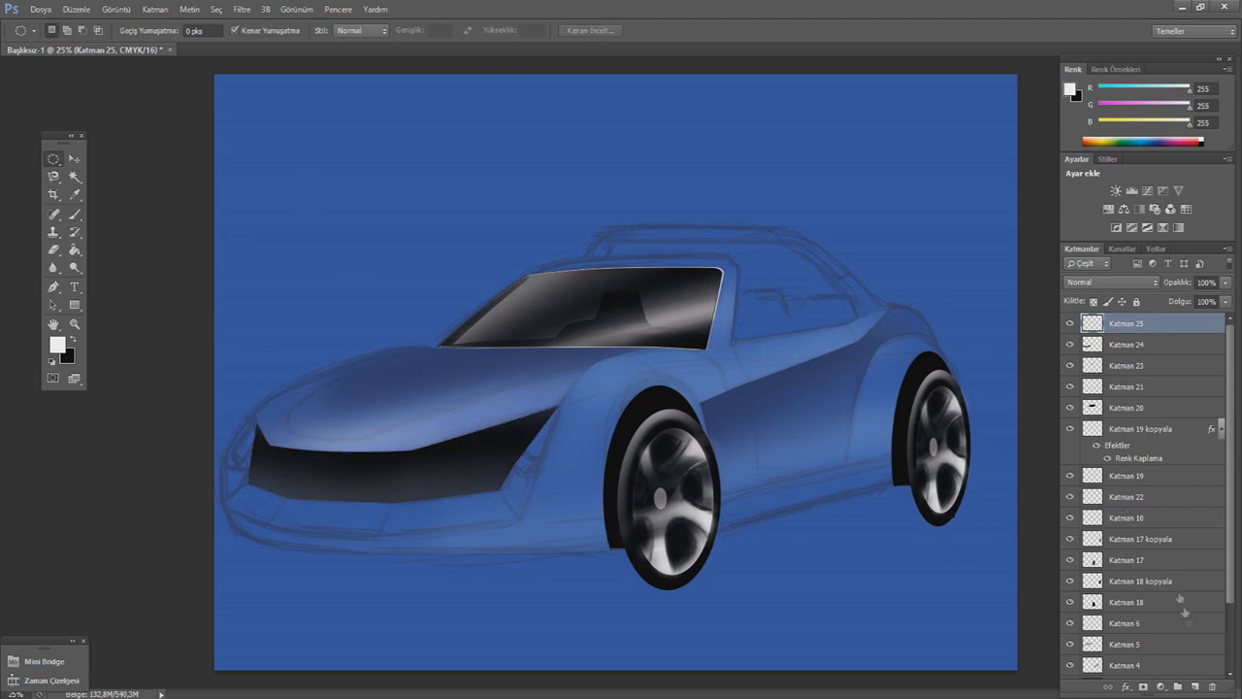
click(1194, 686)
click(53, 287)
click(557, 407)
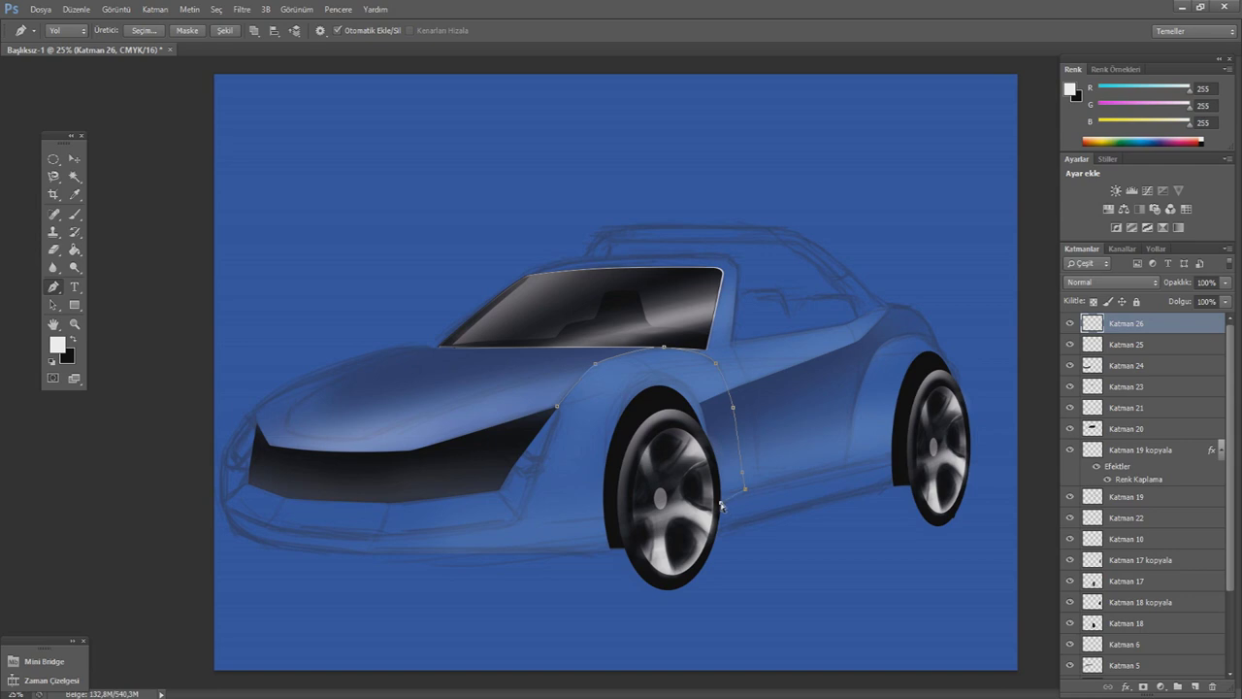
- Finish the front fender path and turn it into a selection
click(612, 553)
right_click(508, 388)
click(590, 131)
key(Escape)
right_click(594, 322)
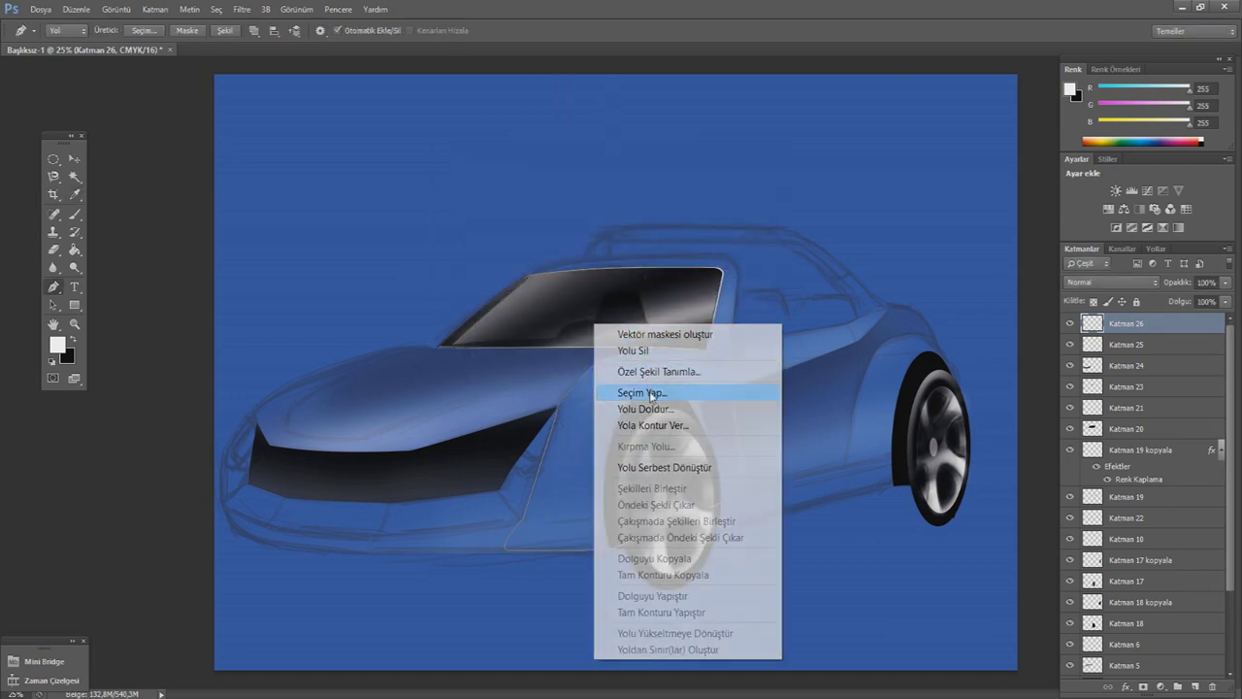
click(650, 393)
- Airbrush a pale light-blue highlight across the front fender
click(663, 193)
click(75, 195)
click(57, 344)
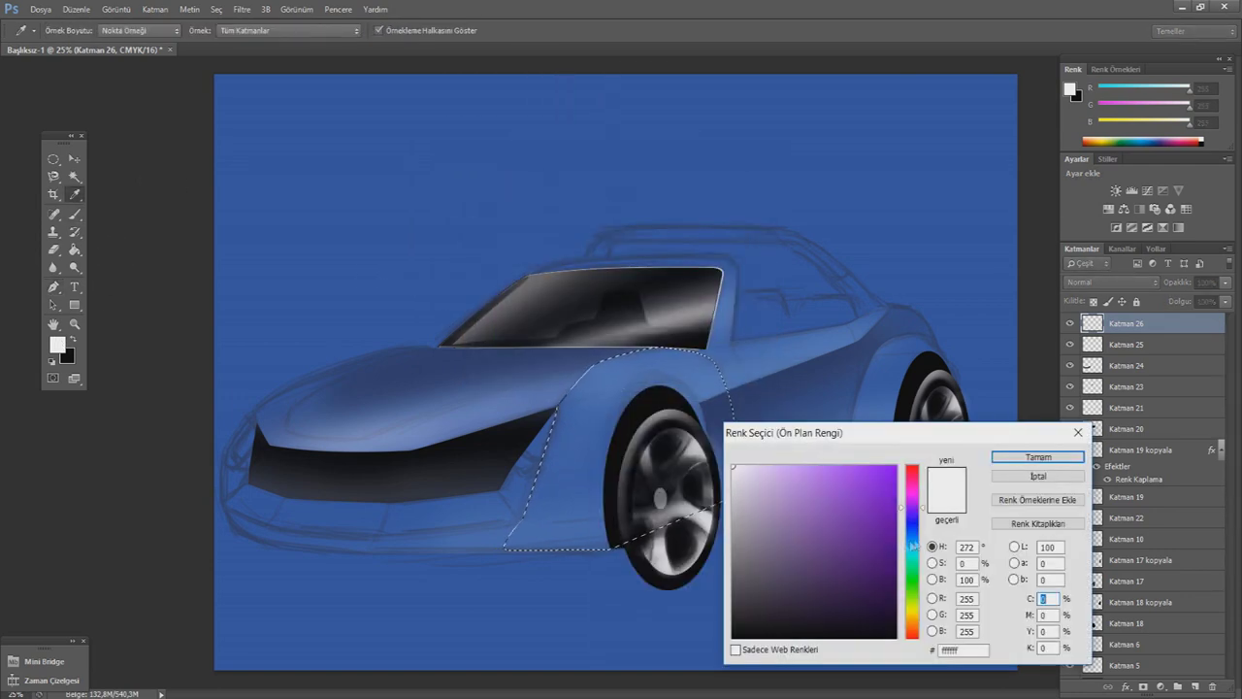
drag(903, 549, 903, 531)
drag(776, 505, 752, 442)
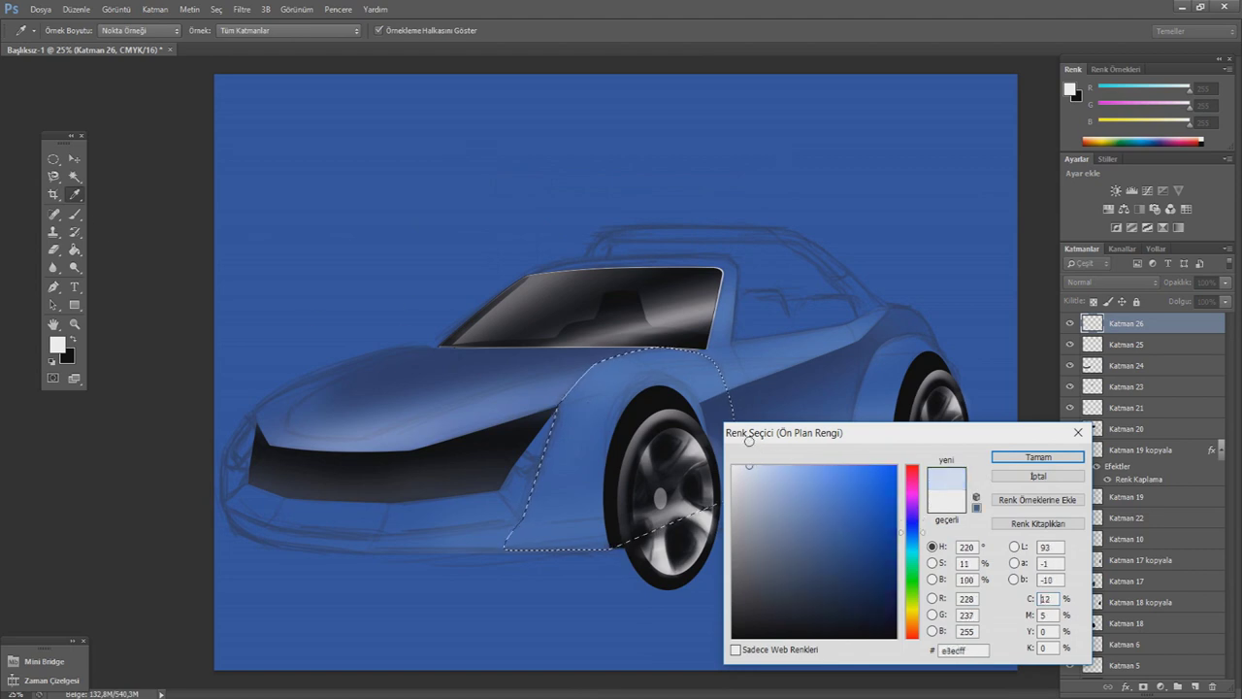
click(1037, 457)
click(75, 213)
mouse_move(660, 344)
mouse_down()
mouse_move(558, 446)
mouse_move(679, 519)
mouse_up()
drag(704, 378, 718, 427)
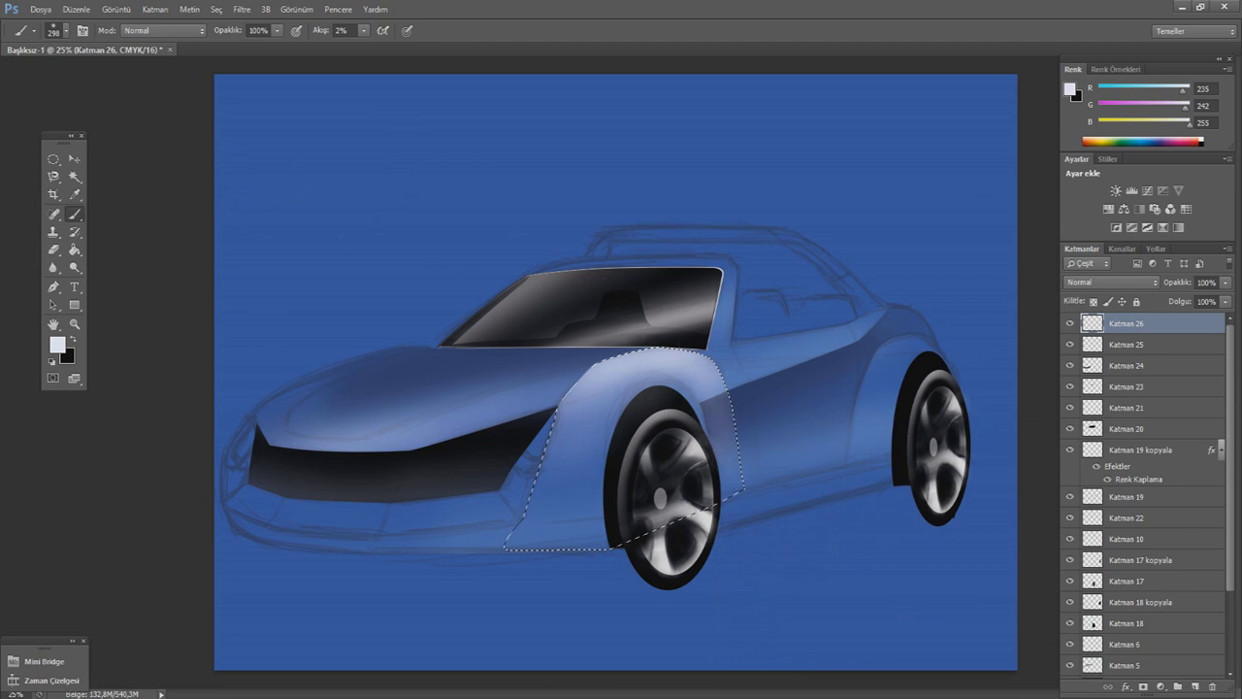
- On a new layer, shade the fender near the front wheel with dark blue
key(m)
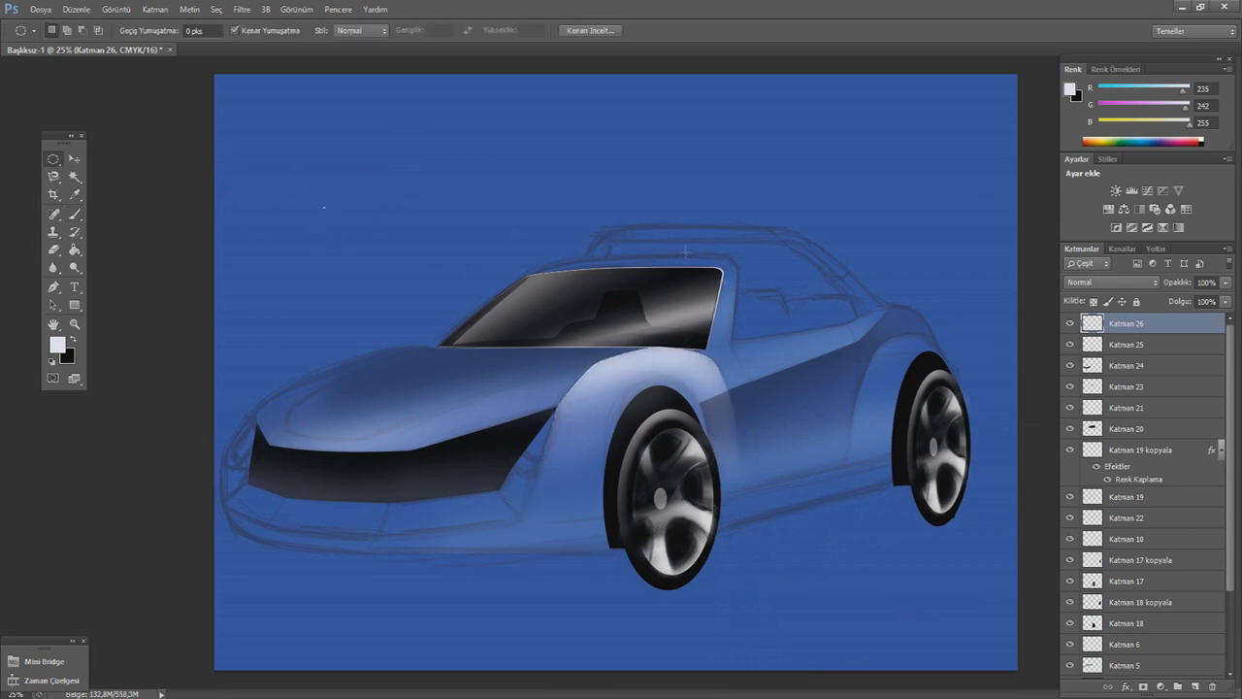
click(1194, 686)
click(57, 344)
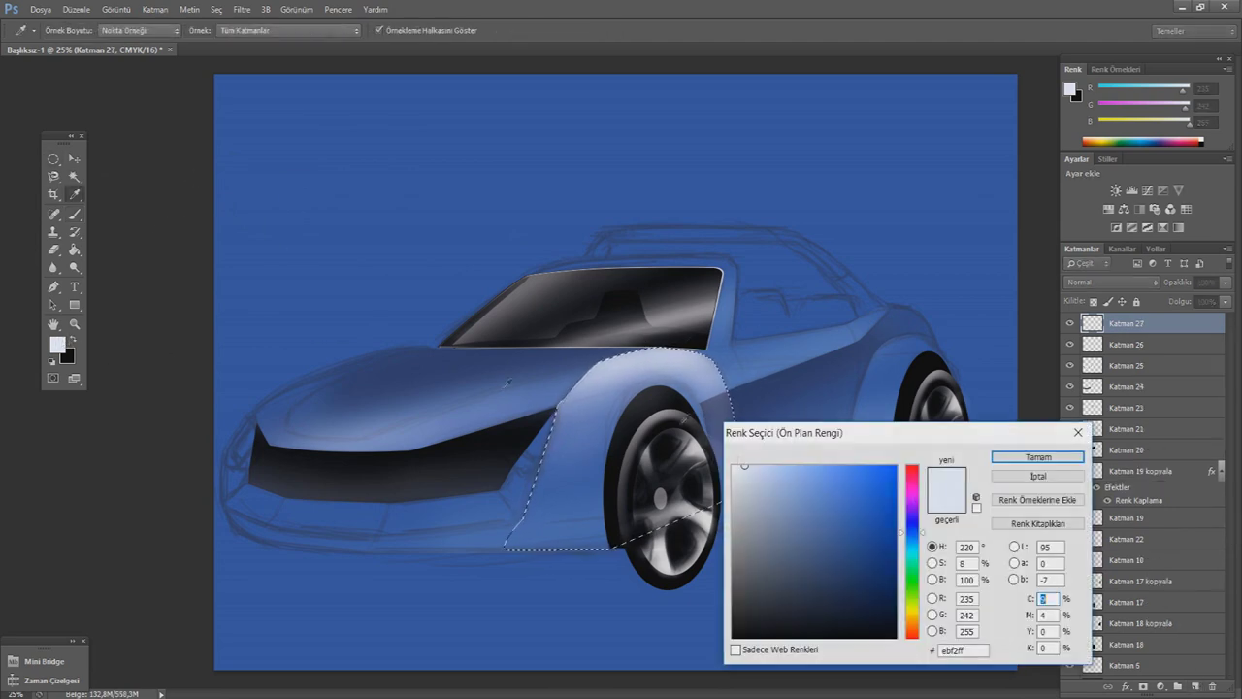
key(Return)
click(75, 214)
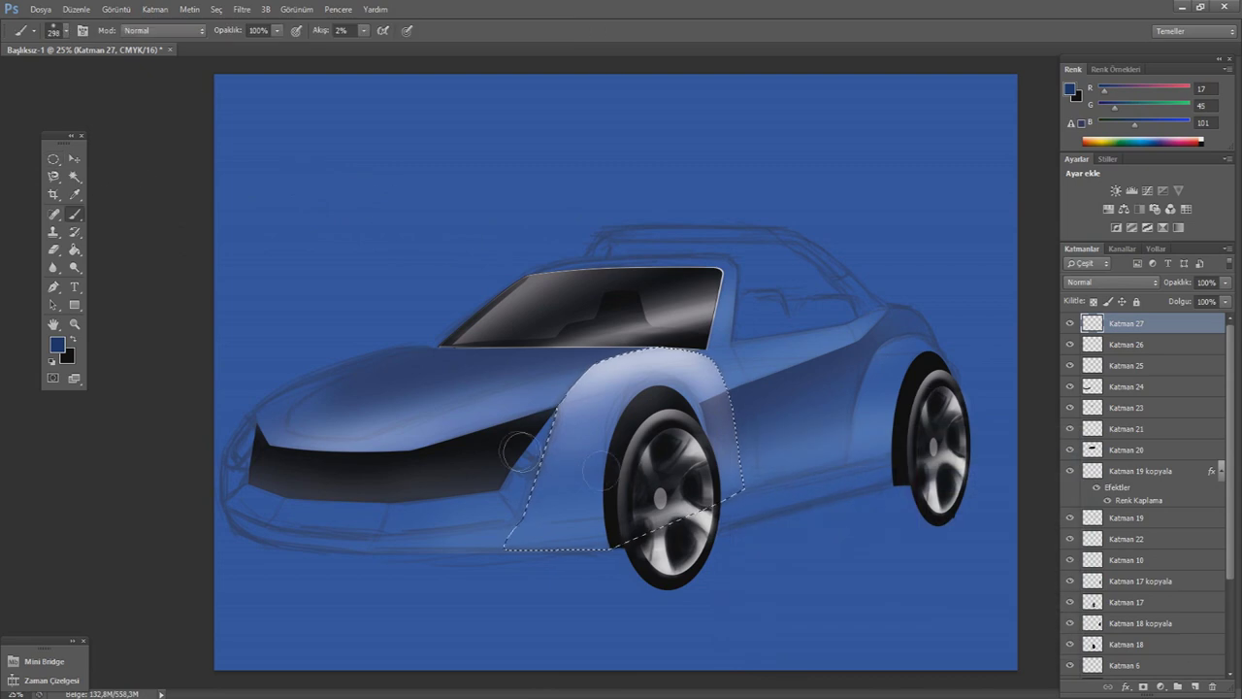
mouse_move(623, 448)
mouse_down()
mouse_move(582, 427)
mouse_move(602, 437)
mouse_move(636, 528)
mouse_up()
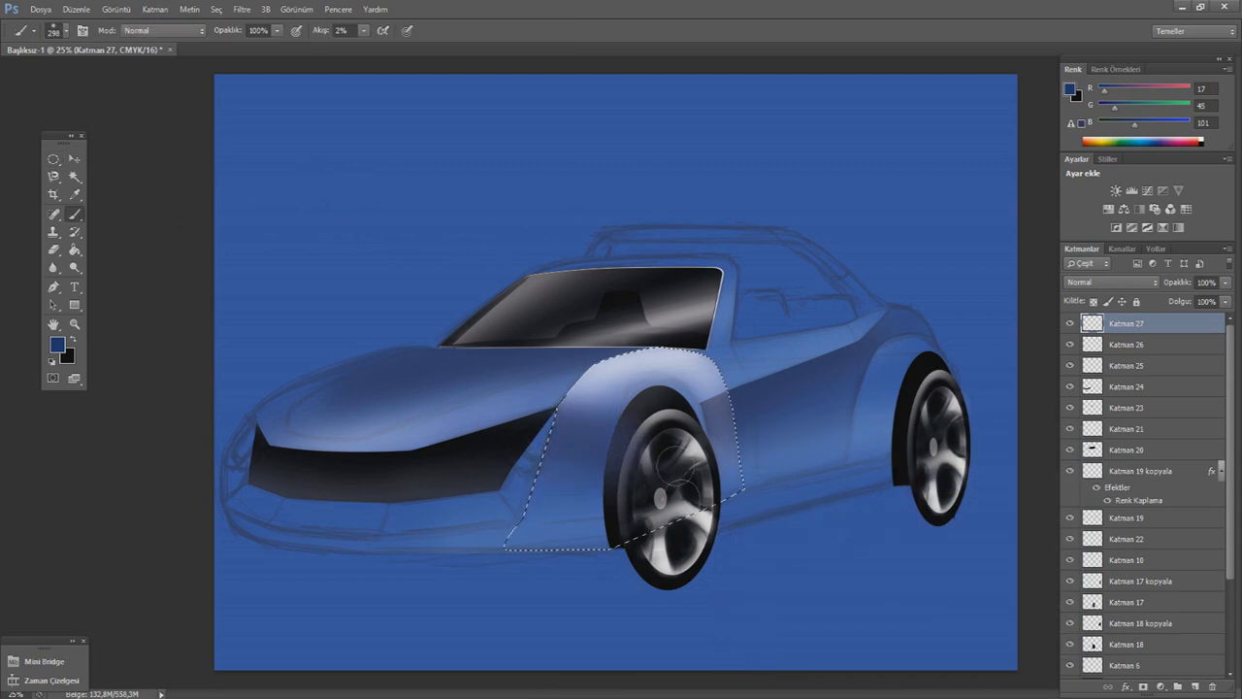
- Deepen the fender shading with a darker blue at 5% flow, then lower flow to 1%
click(57, 344)
click(863, 597)
key(Return)
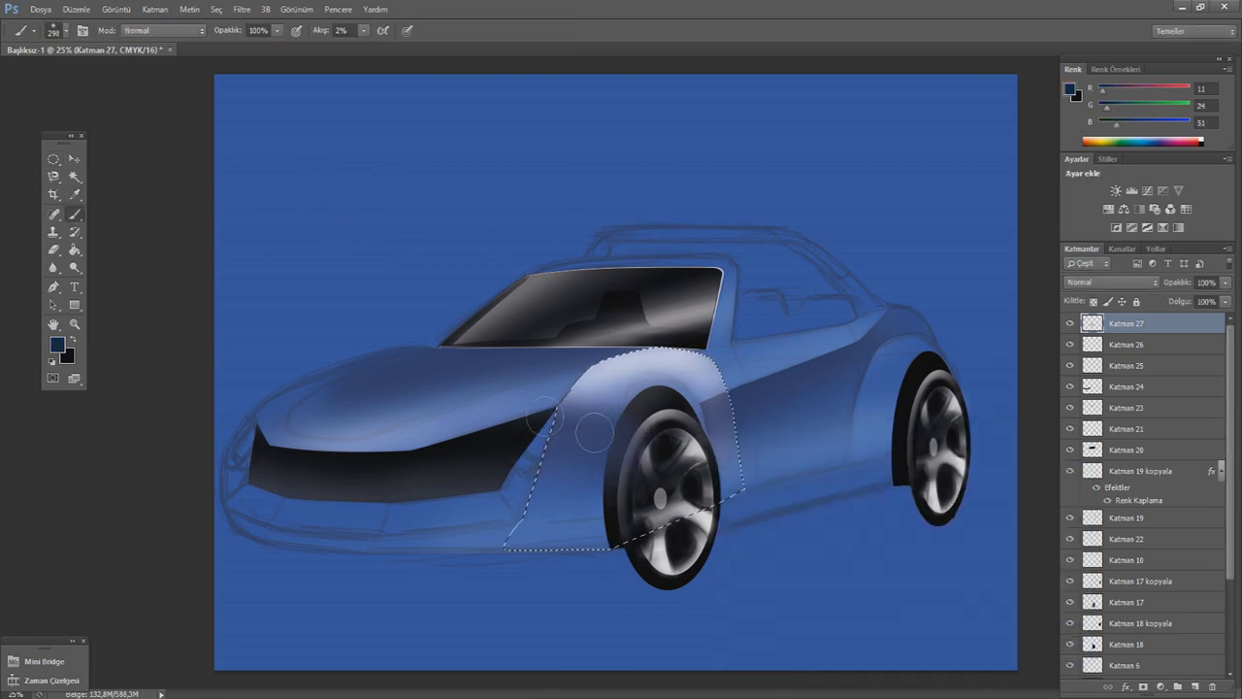
drag(369, 39, 373, 42)
drag(621, 431, 592, 418)
drag(679, 412, 699, 388)
click(54, 30)
drag(364, 30, 340, 56)
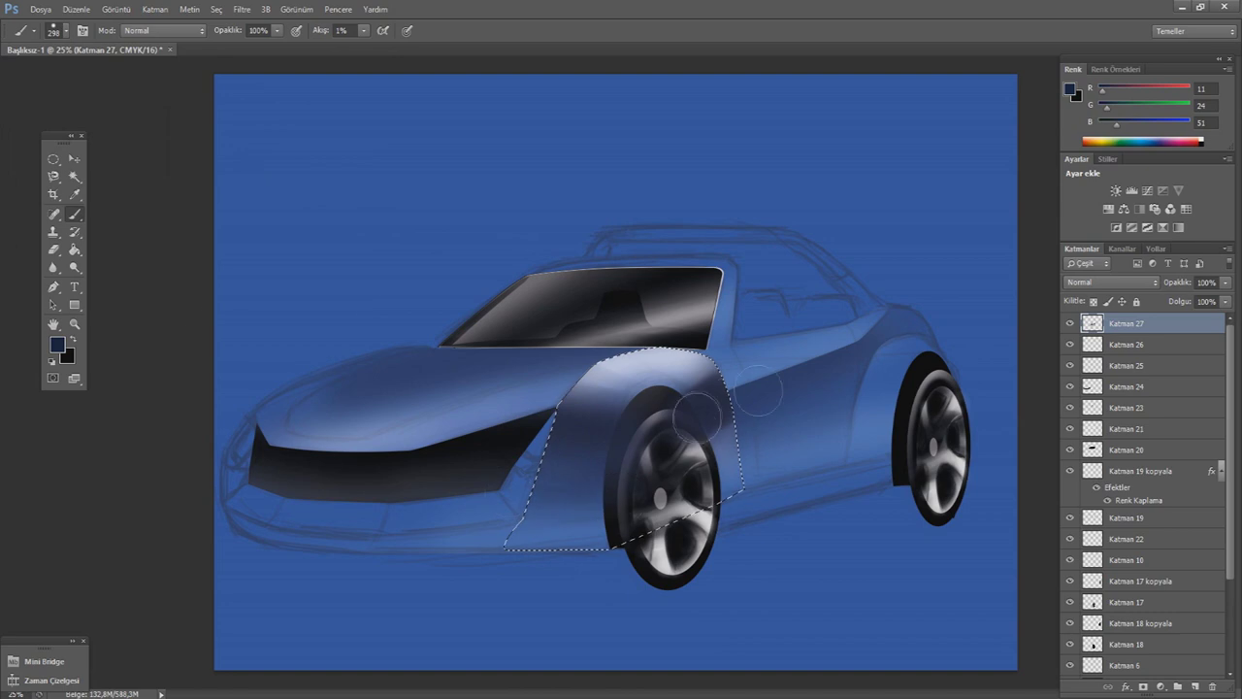
- Set black as foreground, merge Katman 26 and 27, and move the result below Katman 18
click(57, 344)
click(854, 636)
click(1037, 456)
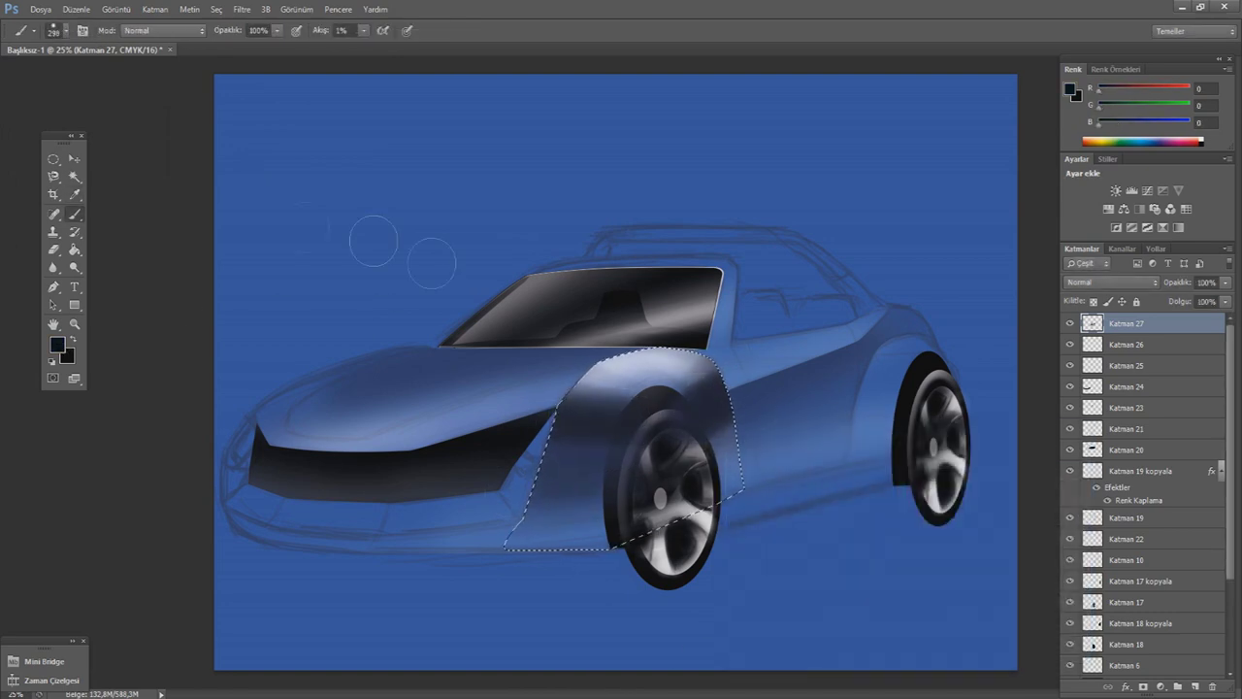
key(m)
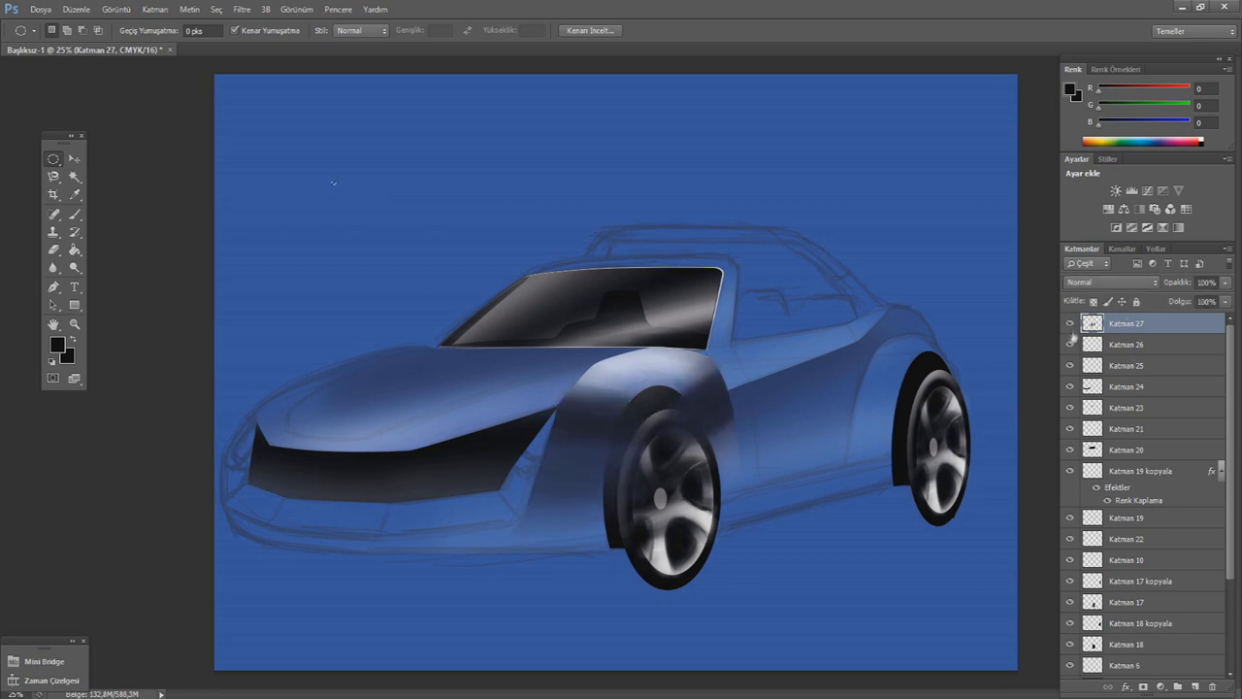
shift+click(1153, 345)
right_click(1153, 345)
click(1000, 470)
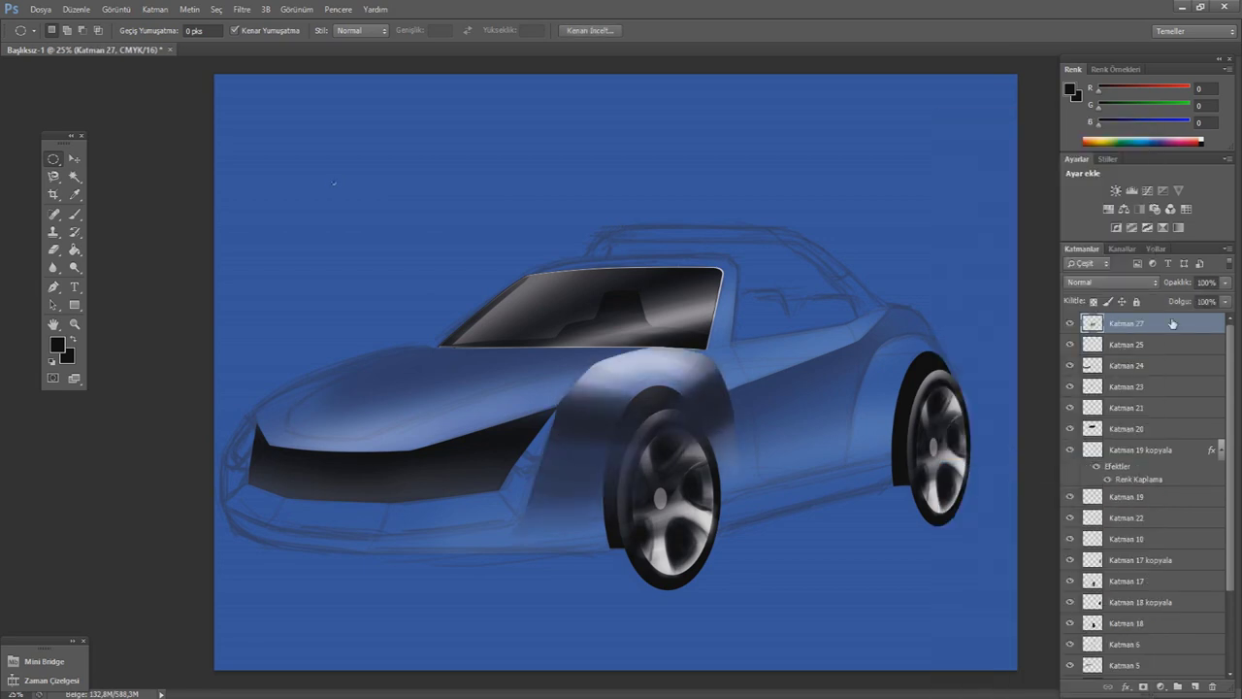
drag(1126, 626, 1126, 628)
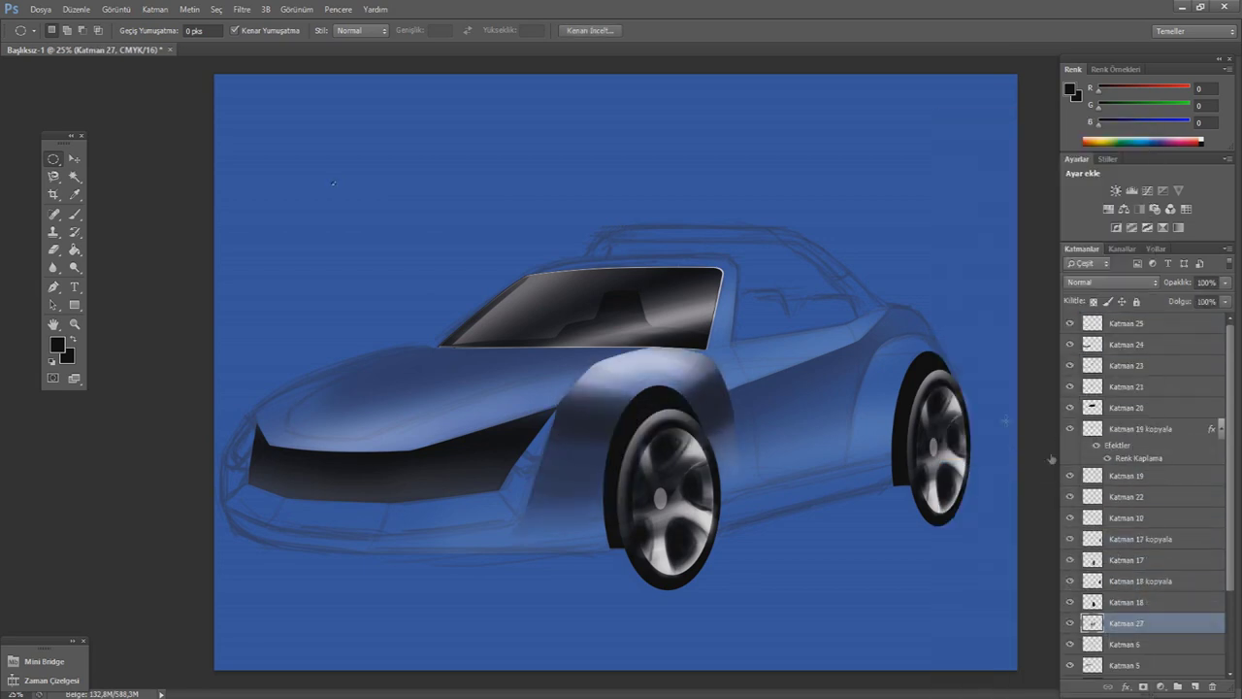
- On a new layer, trace a pen path around the rear wheel arch
key(ctrl+d)
click(1195, 686)
key(p)
click(959, 385)
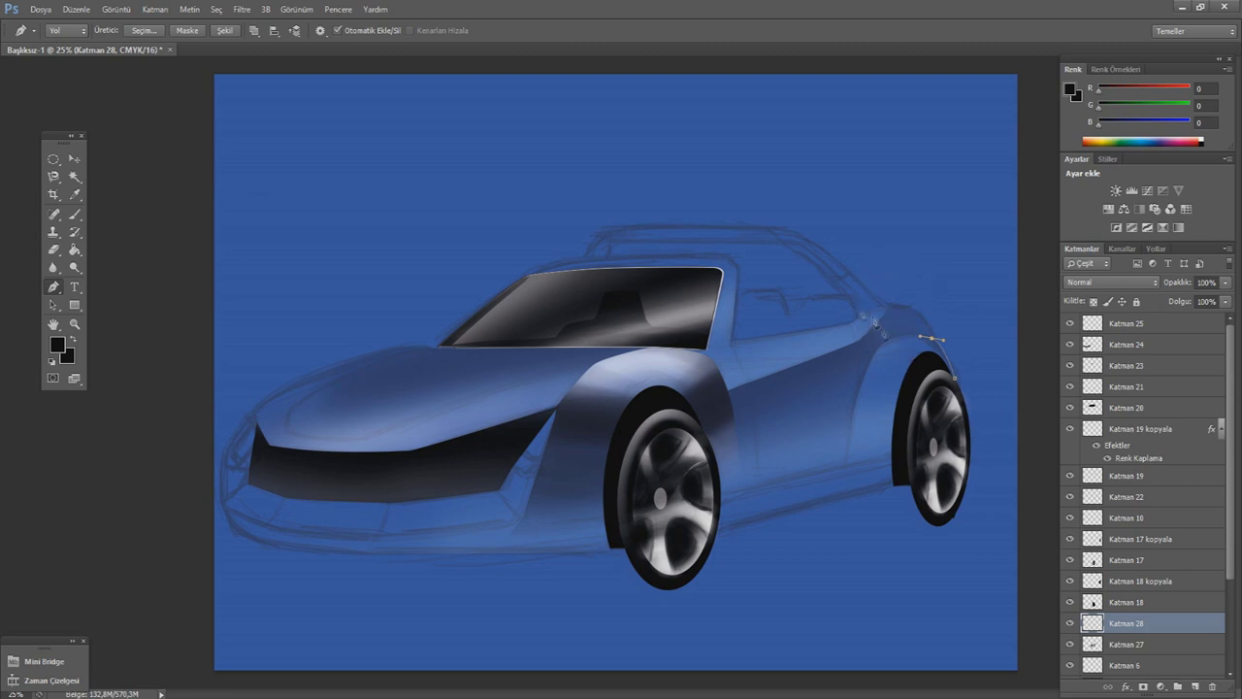
drag(867, 367, 876, 353)
drag(875, 363, 878, 358)
click(852, 422)
click(848, 465)
- Stroke the rear-arch path and convert it into a selection
right_click(813, 429)
click(859, 193)
key(Return)
right_click(939, 425)
click(970, 153)
click(709, 215)
- Airbrush a white highlight over the rear wheel-arch area
click(57, 344)
click(1039, 452)
click(75, 213)
drag(912, 359, 1015, 424)
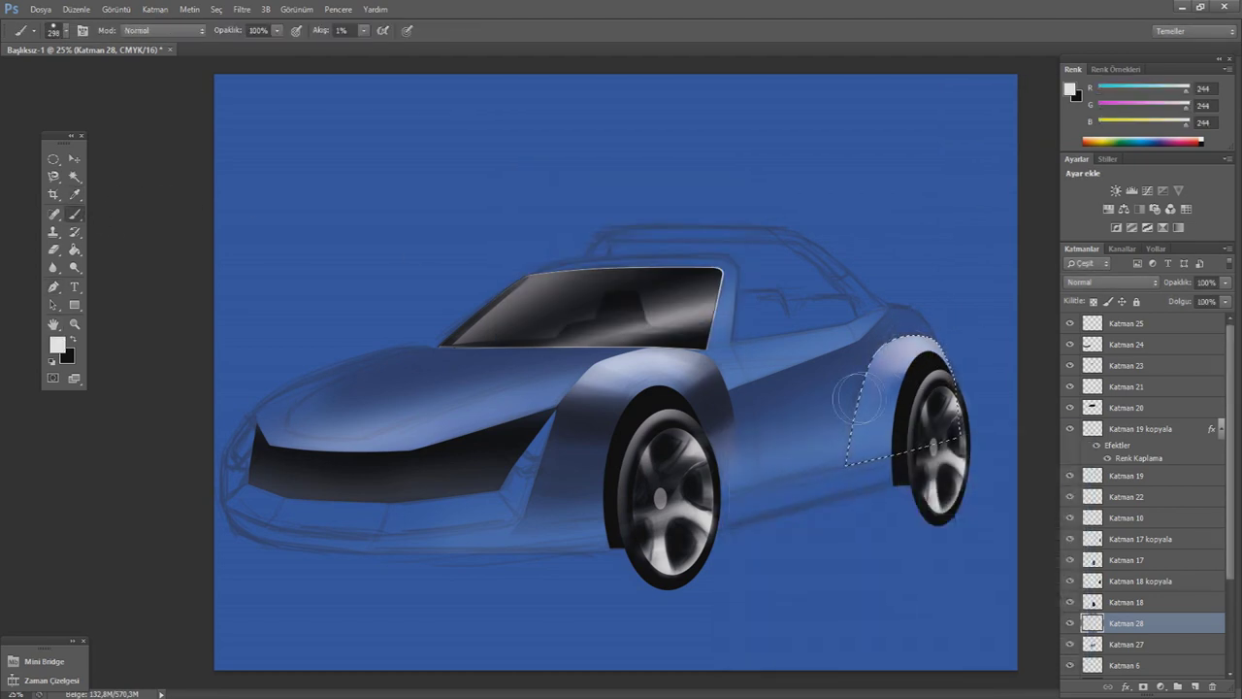
- On a new layer, softly shade the rear fender with dark blue
click(1195, 686)
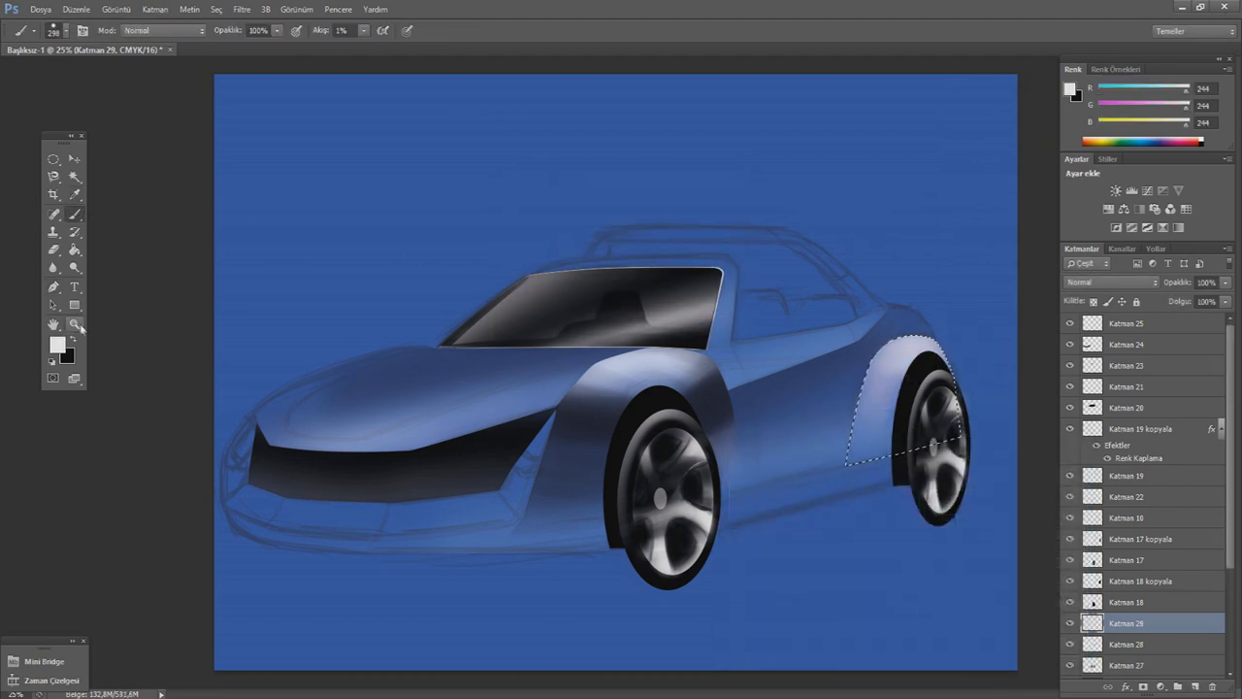
click(73, 336)
click(58, 30)
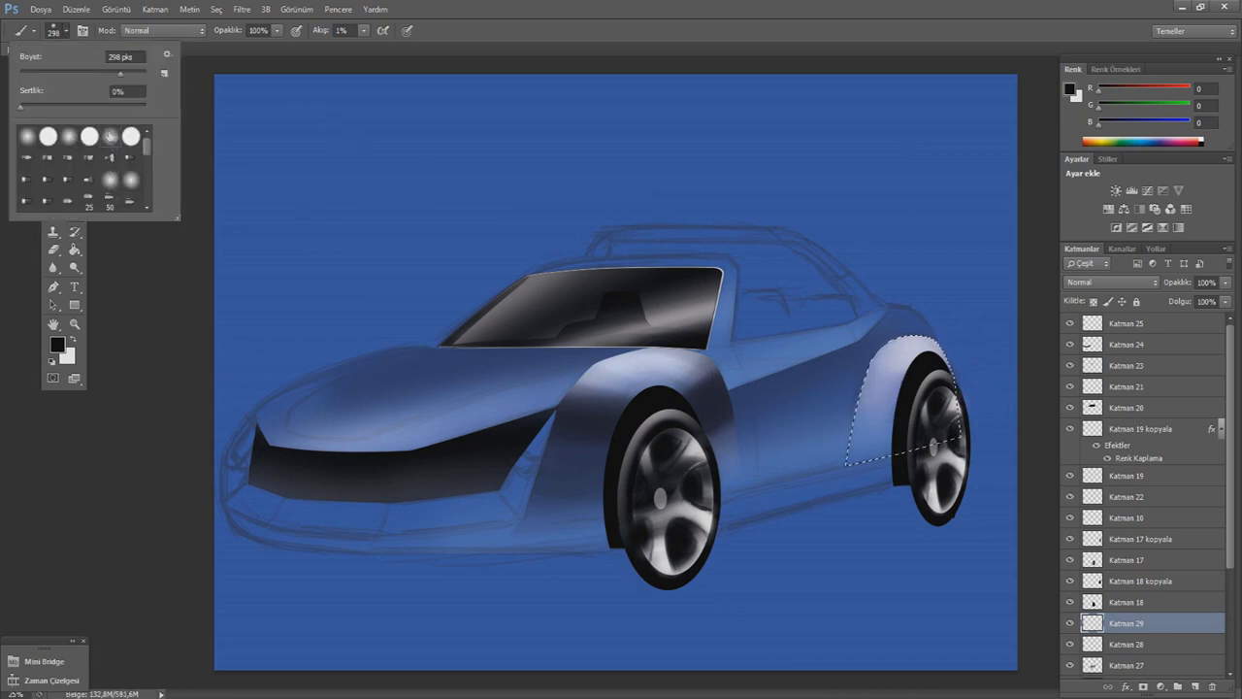
click(75, 194)
click(58, 345)
click(1038, 456)
key(b)
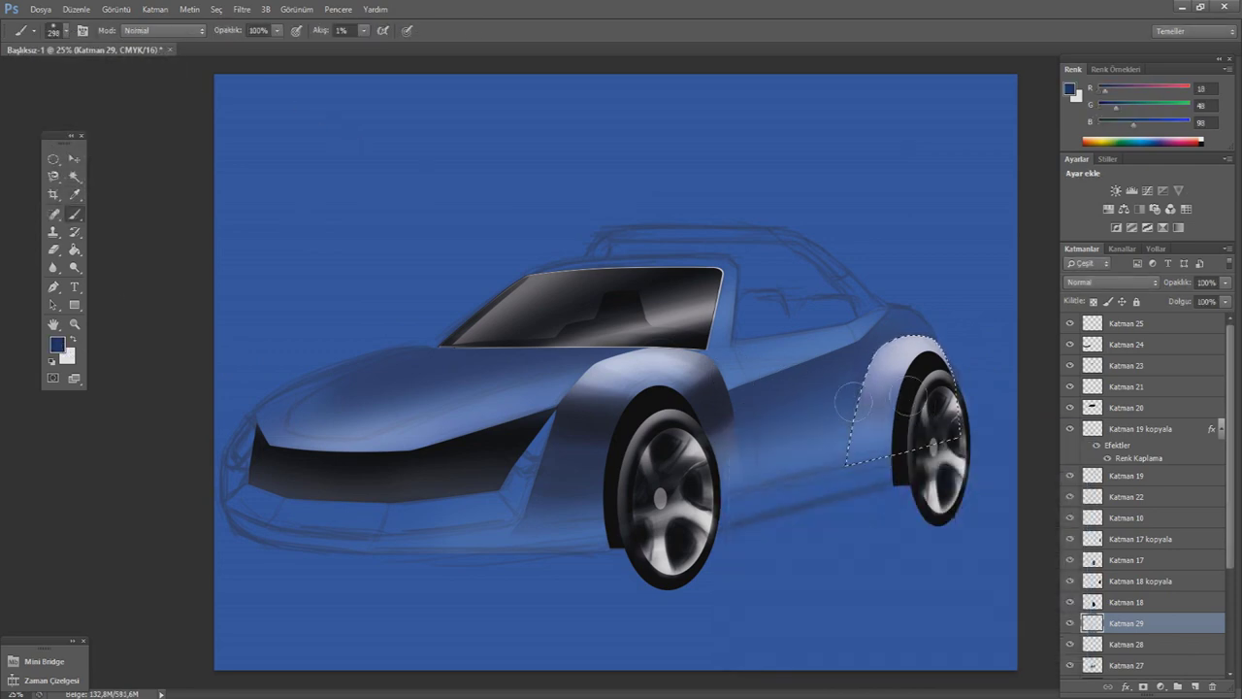
mouse_move(858, 381)
mouse_down()
mouse_move(842, 426)
mouse_move(873, 442)
mouse_move(878, 388)
mouse_move(893, 386)
mouse_move(914, 456)
mouse_up()
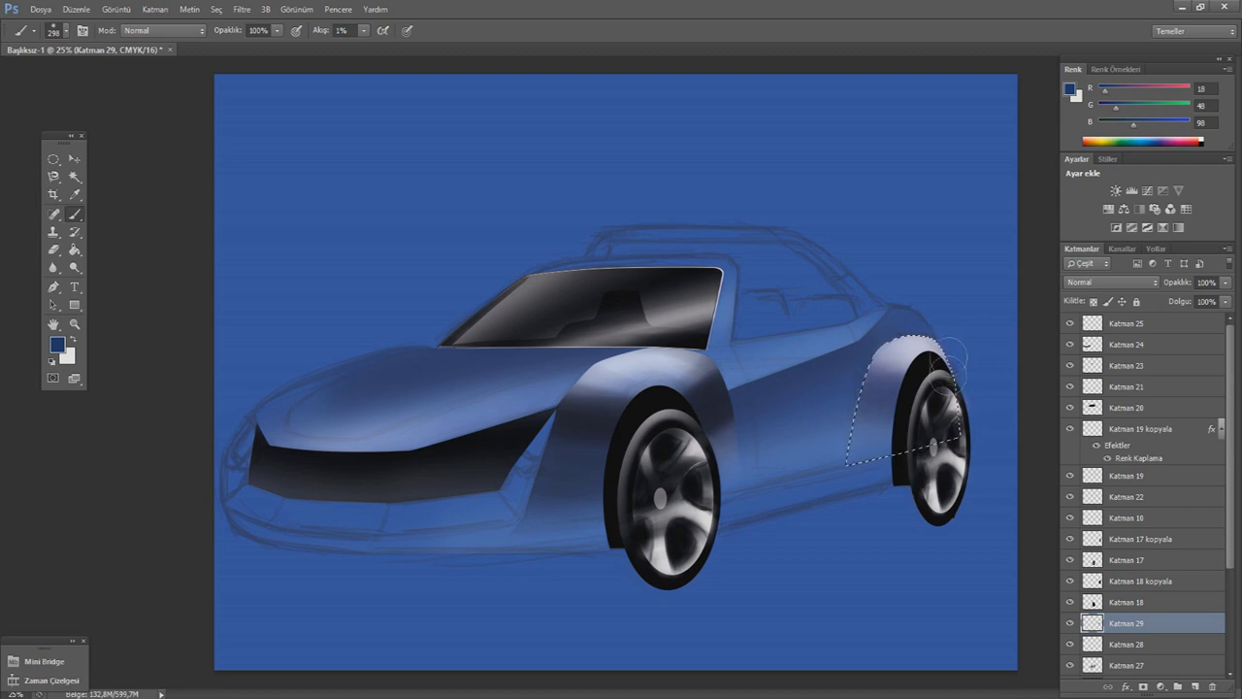
- On new layer Katman 30, darken the rear fender with a deeper blue
click(1194, 687)
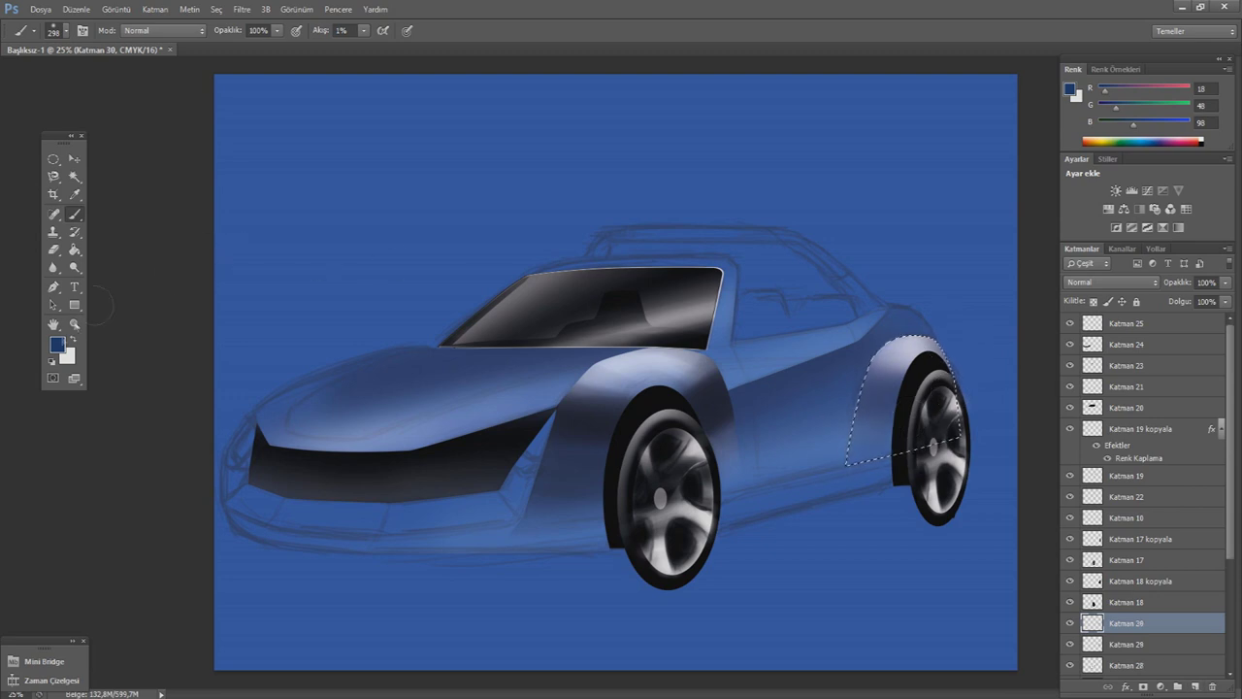
click(57, 344)
click(888, 634)
click(1038, 456)
key(b)
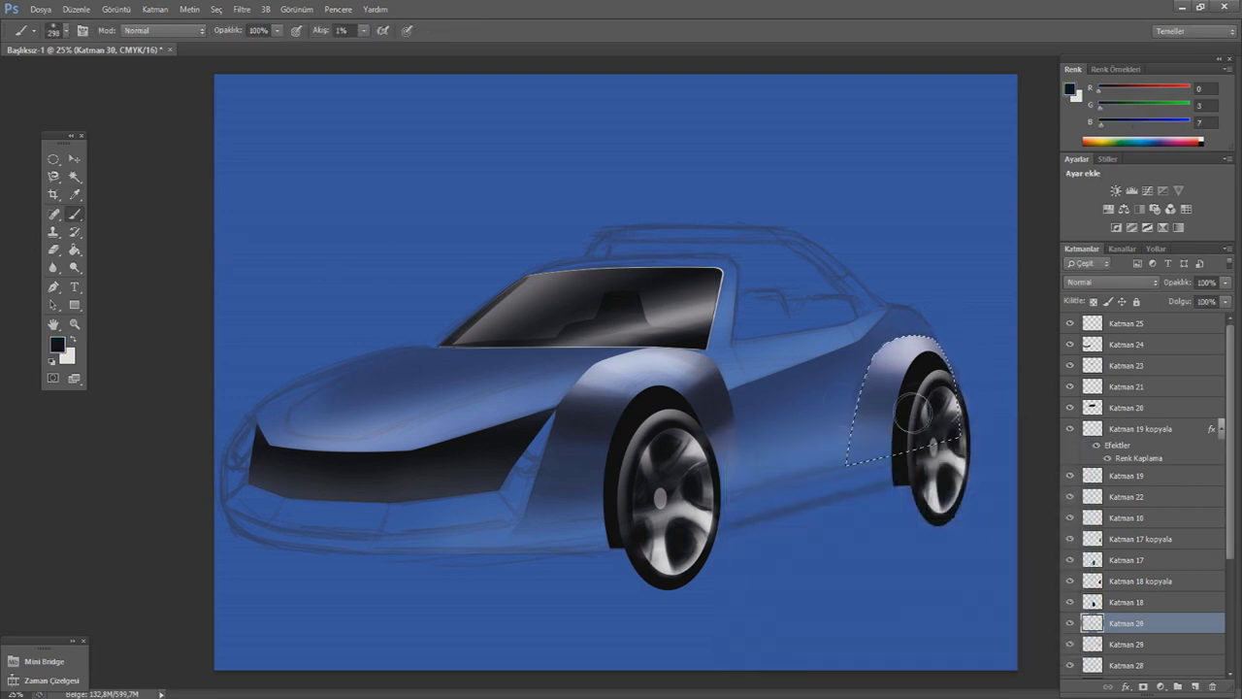
right_click(166, 103)
key(Escape)
drag(870, 401, 954, 359)
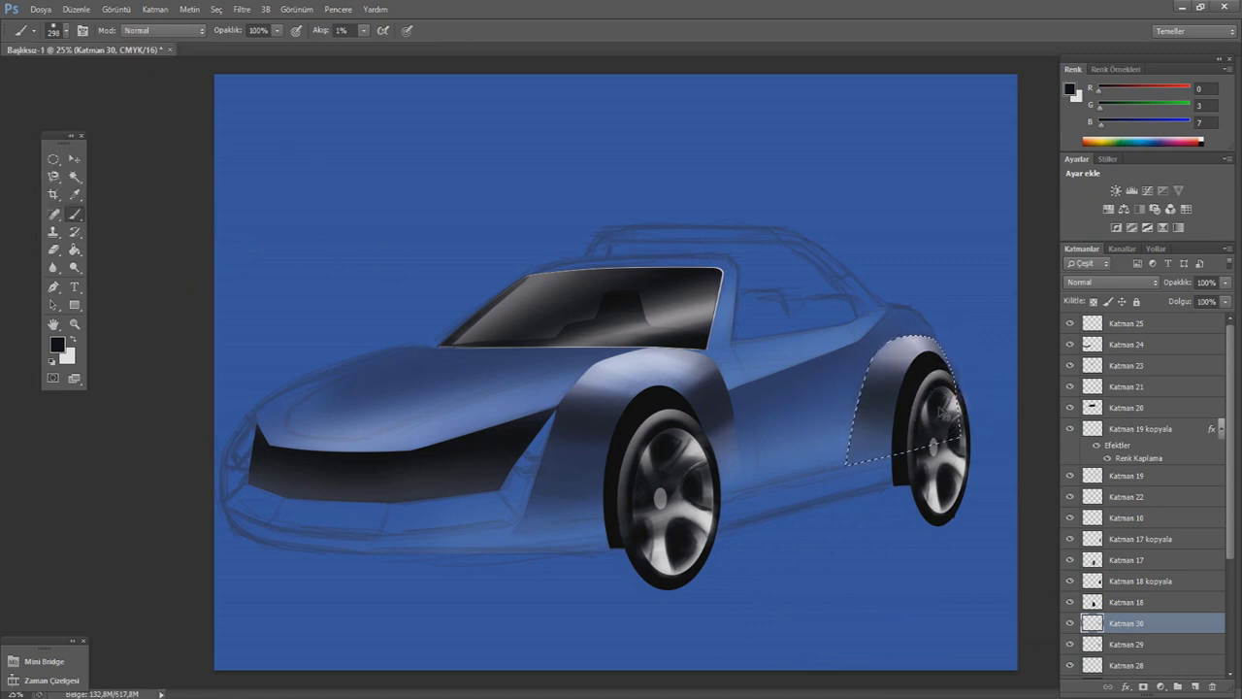
- Deselect and merge Katman 28, 29 and 30 into one layer
key(ctrl+d)
click(53, 159)
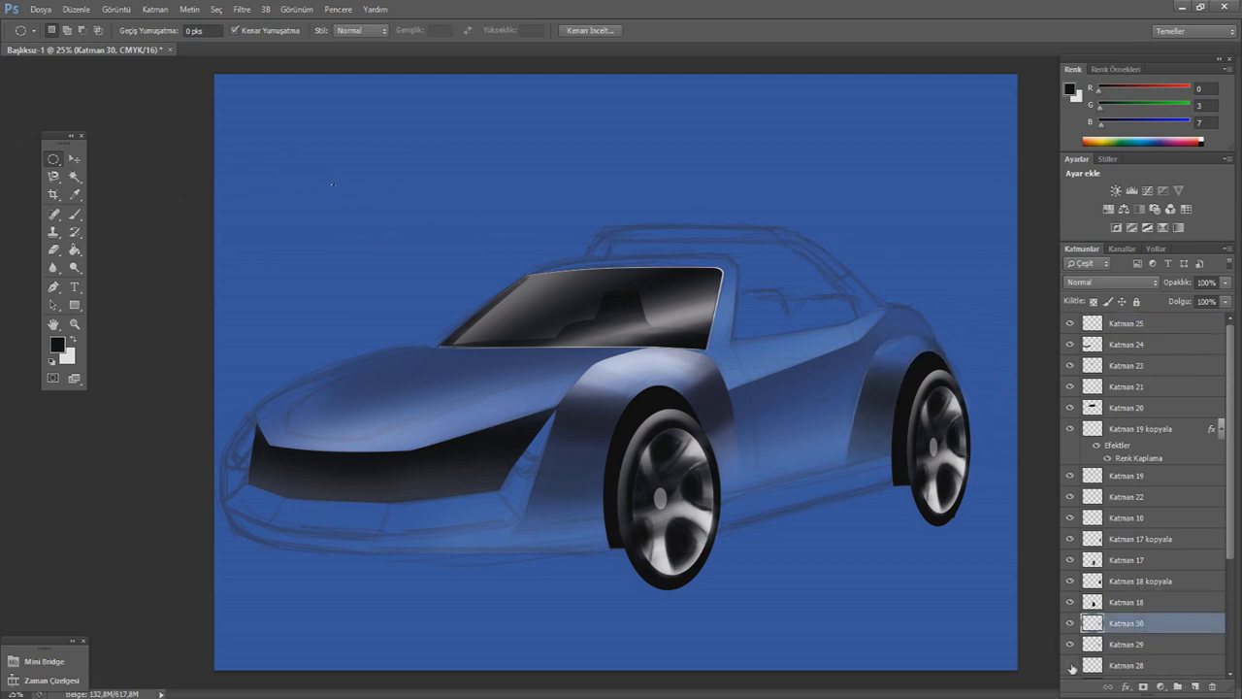
shift+click(1125, 665)
right_click(1126, 665)
click(1111, 435)
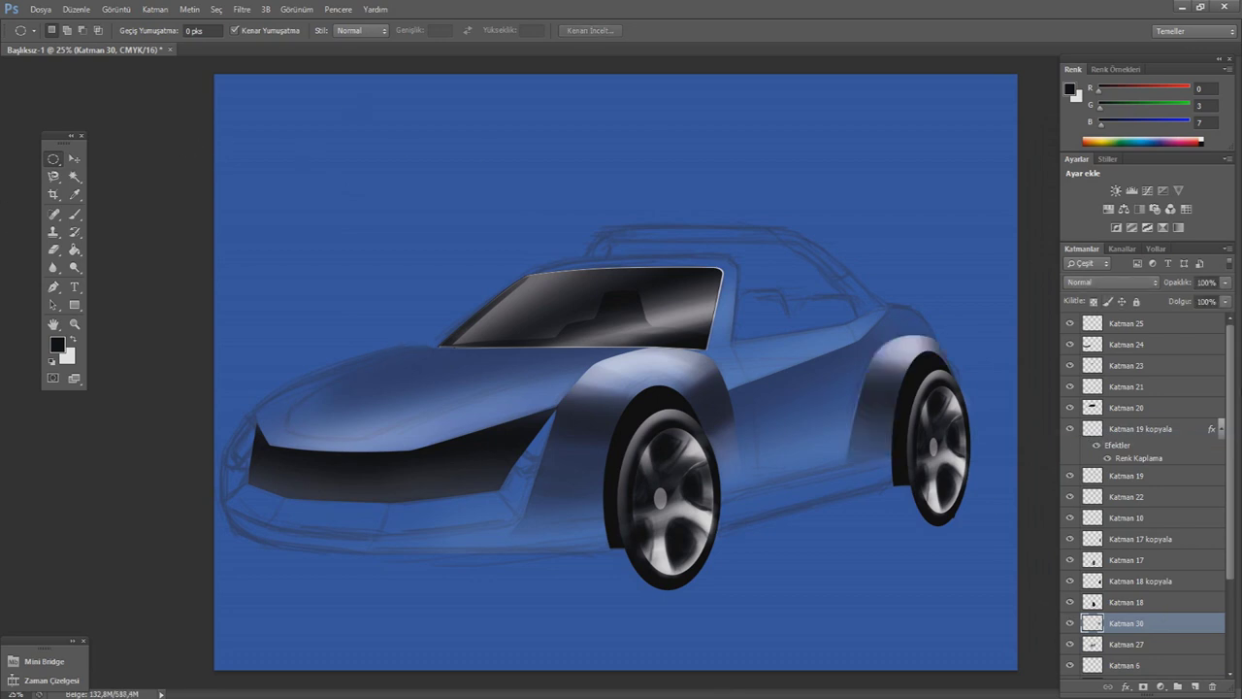
- Pen-trace from behind the front wheel arch along the side crease, undoing the last anchors
click(53, 286)
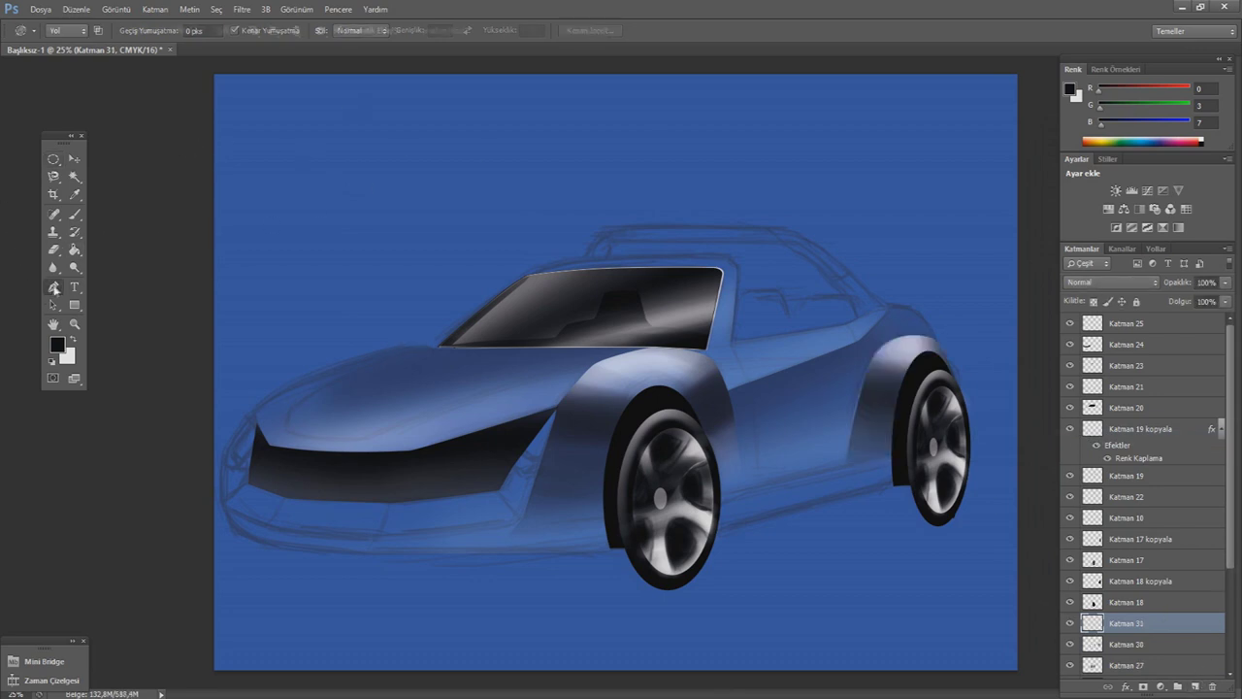
drag(700, 410, 729, 393)
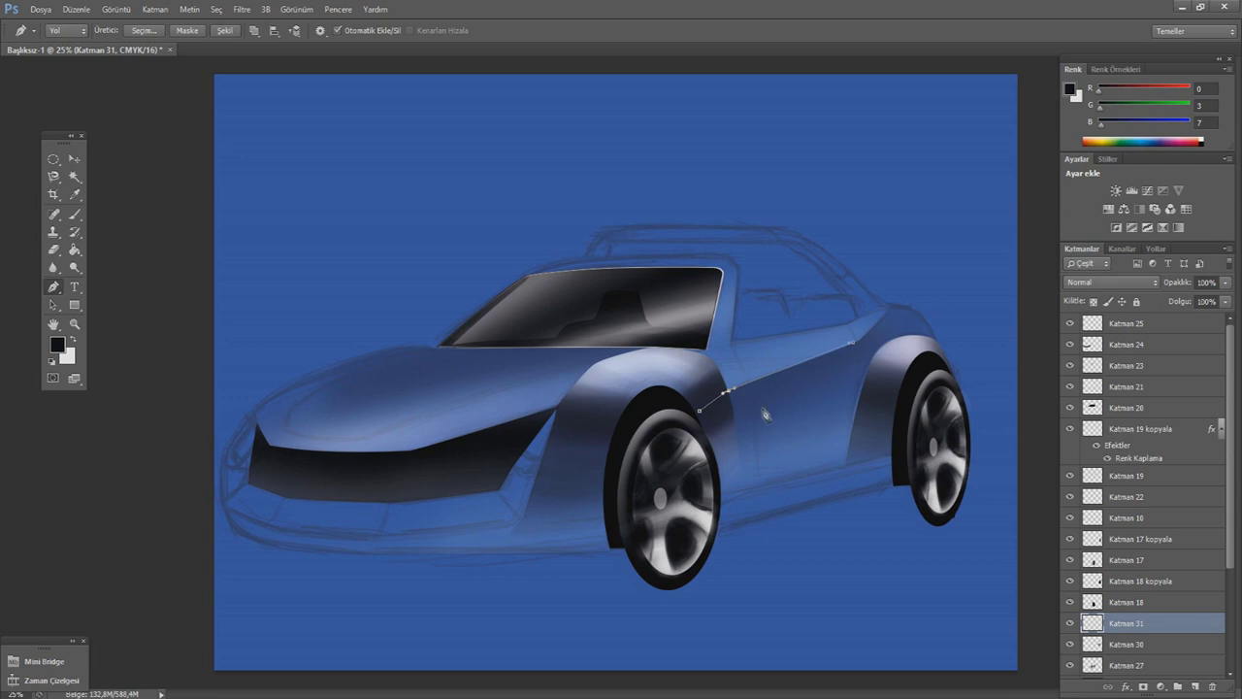
click(854, 347)
key(ctrl+alt+z)
key(ctrl+alt+z)
key(ctrl+alt+z)
key(ctrl+alt+z)
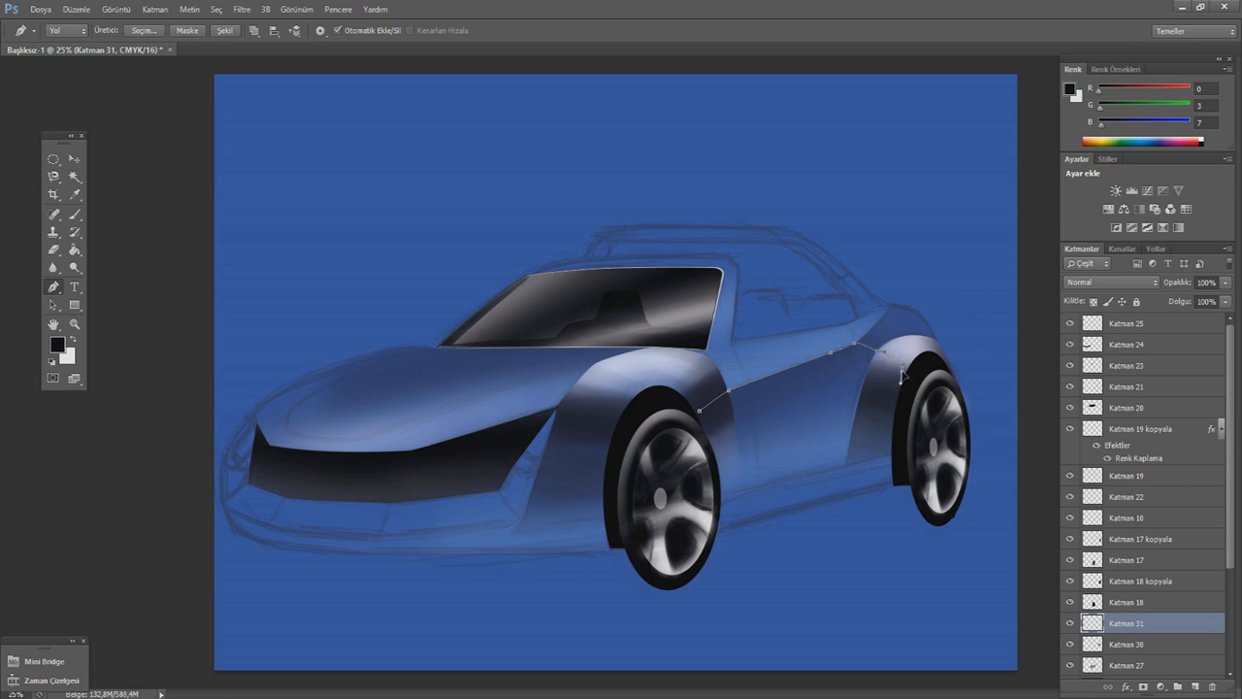
- Trace the side door panel between the two wheel arches with a Pen path
key(ctrl+a)
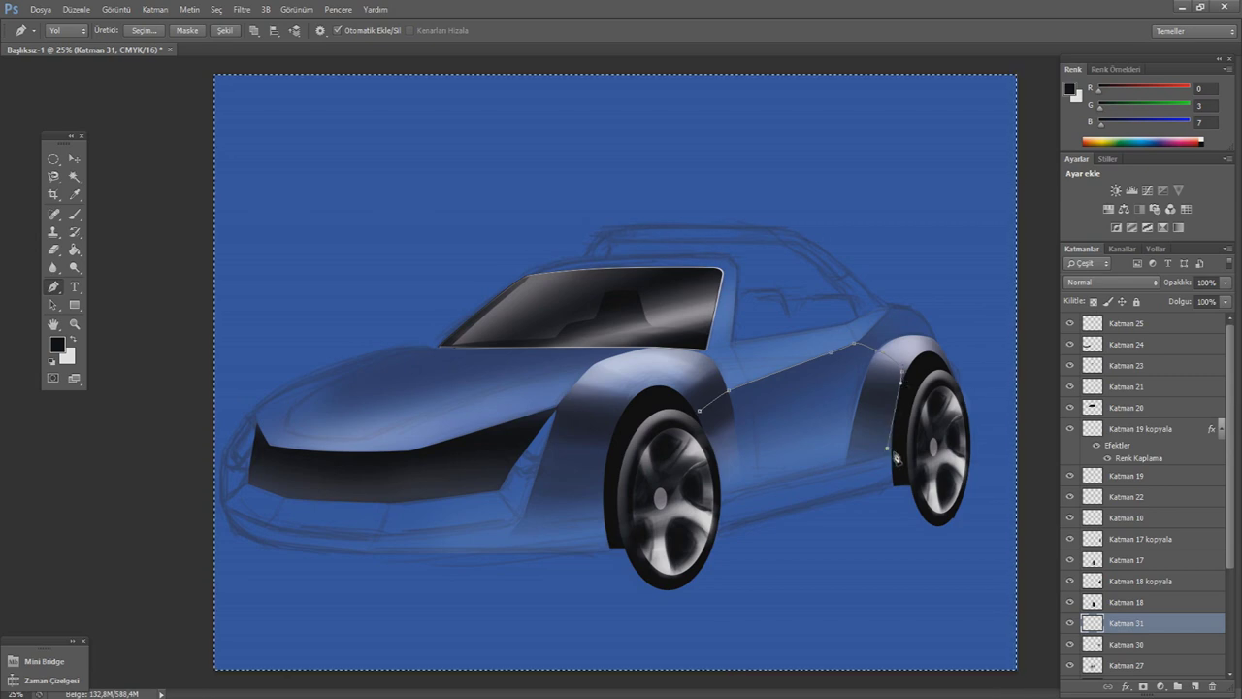
key(m)
key(ctrl+d)
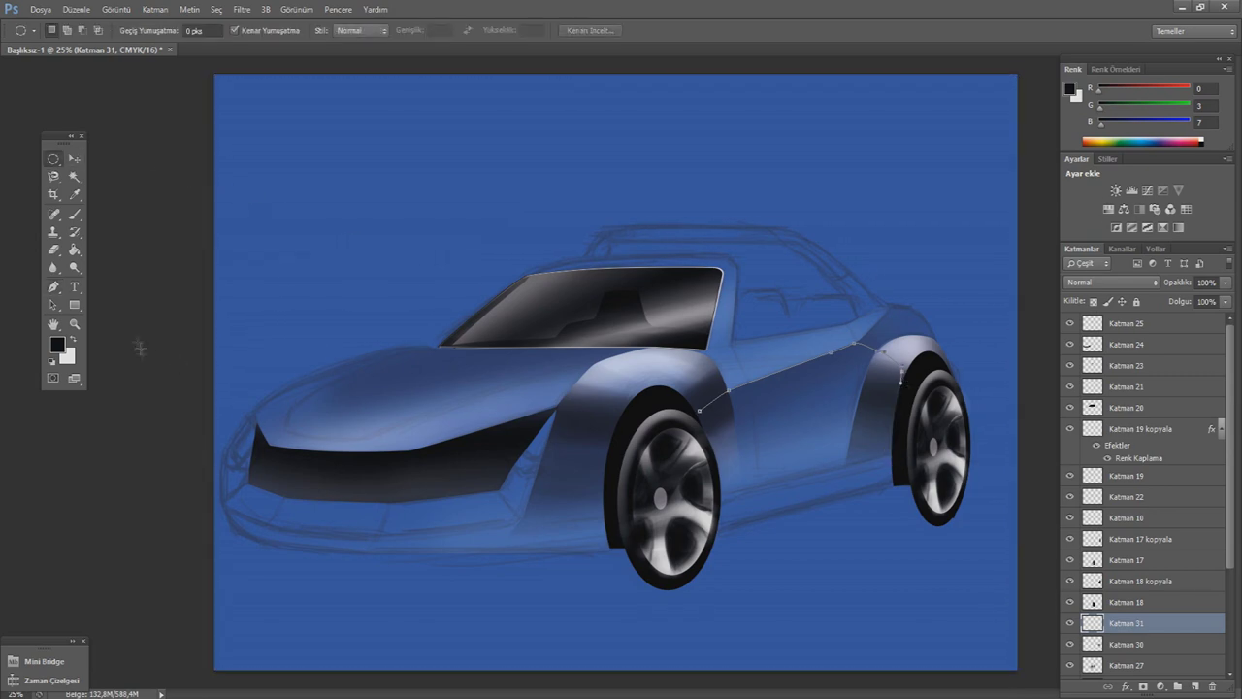
key(p)
click(886, 457)
click(900, 391)
click(726, 496)
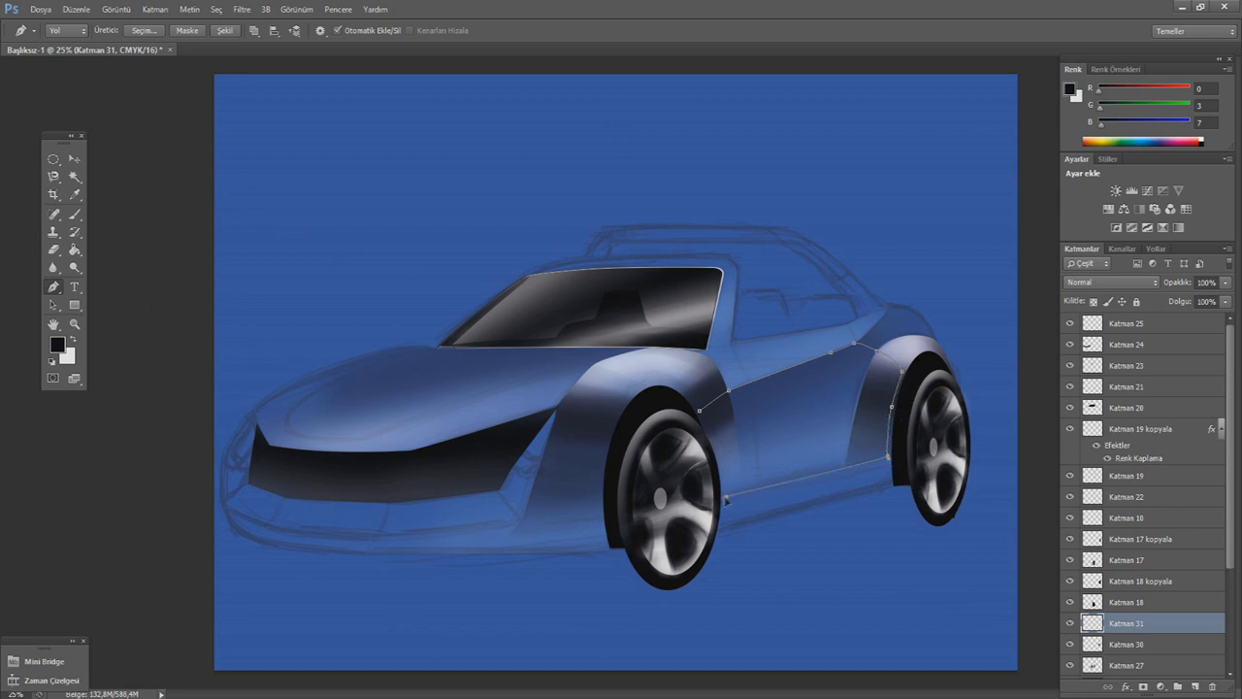
drag(700, 411, 704, 420)
drag(718, 462, 718, 496)
ctrl+click(744, 519)
ctrl+click(710, 439)
- Turn the door path into a selection and airbrush soft black shading across the panel
right_click(705, 393)
click(791, 120)
click(713, 201)
click(54, 213)
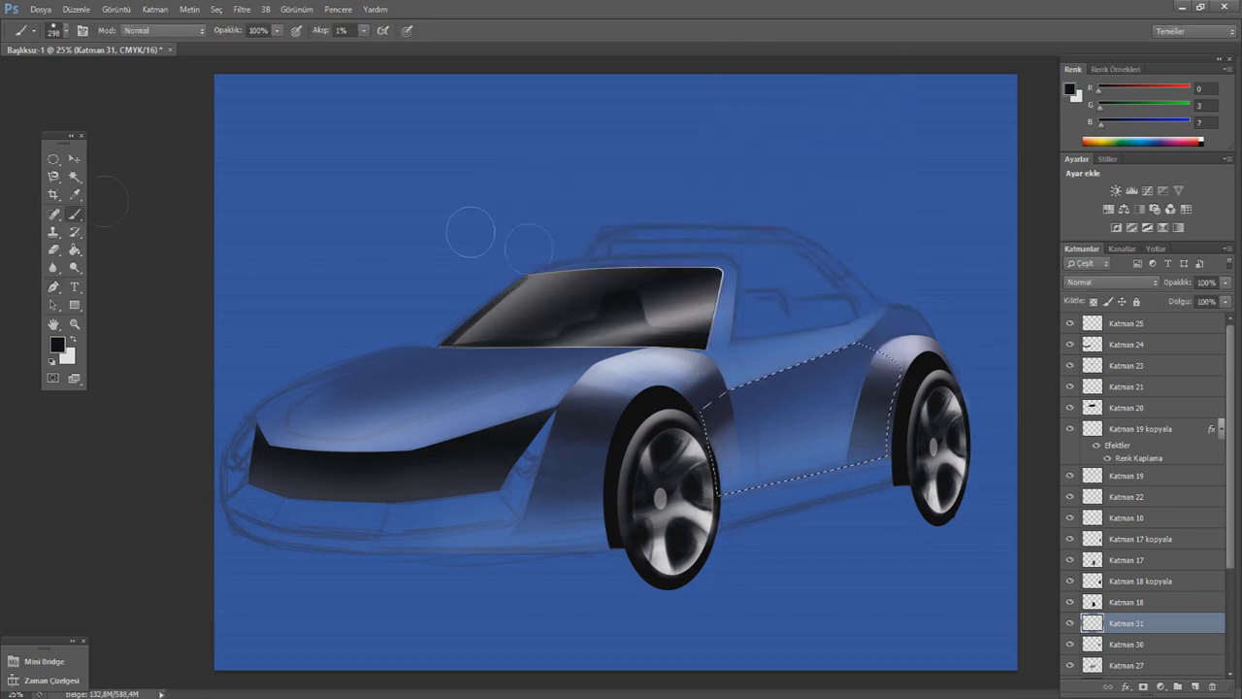
drag(873, 407, 738, 476)
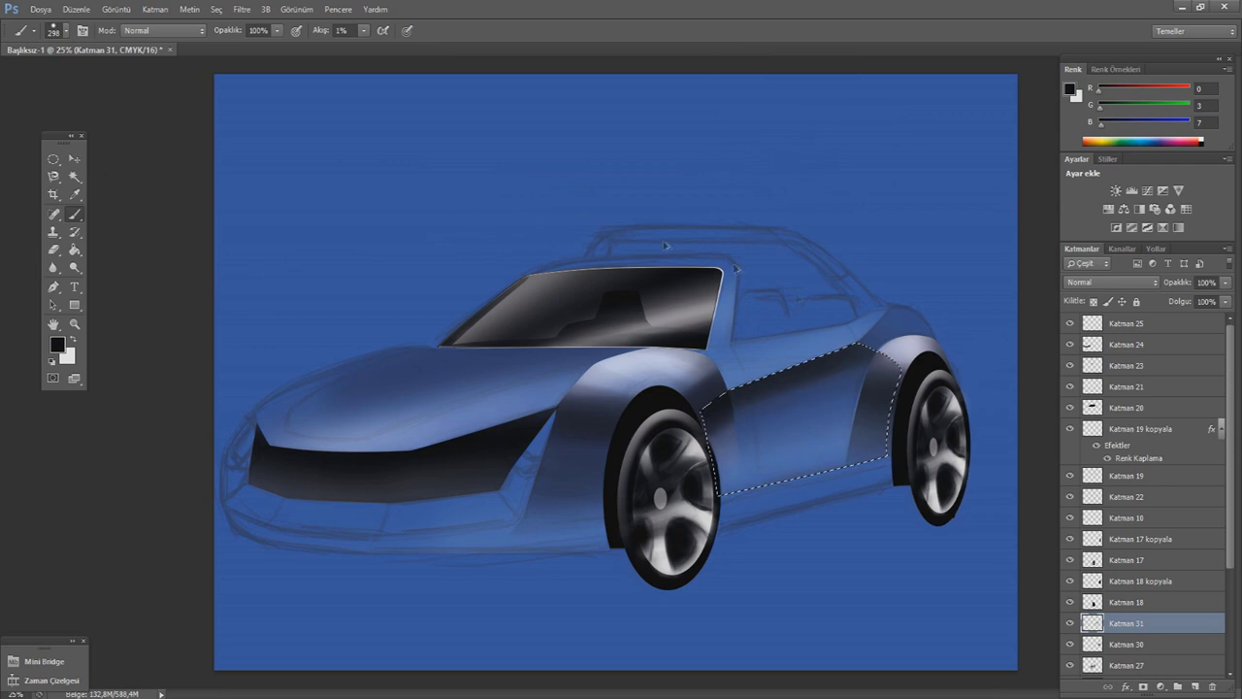
key(ctrl+d)
click(61, 30)
click(949, 326)
- Reselect the door area from its path and darken it near the wheels
right_click(780, 268)
click(54, 287)
right_click(752, 303)
click(785, 385)
click(707, 210)
click(75, 214)
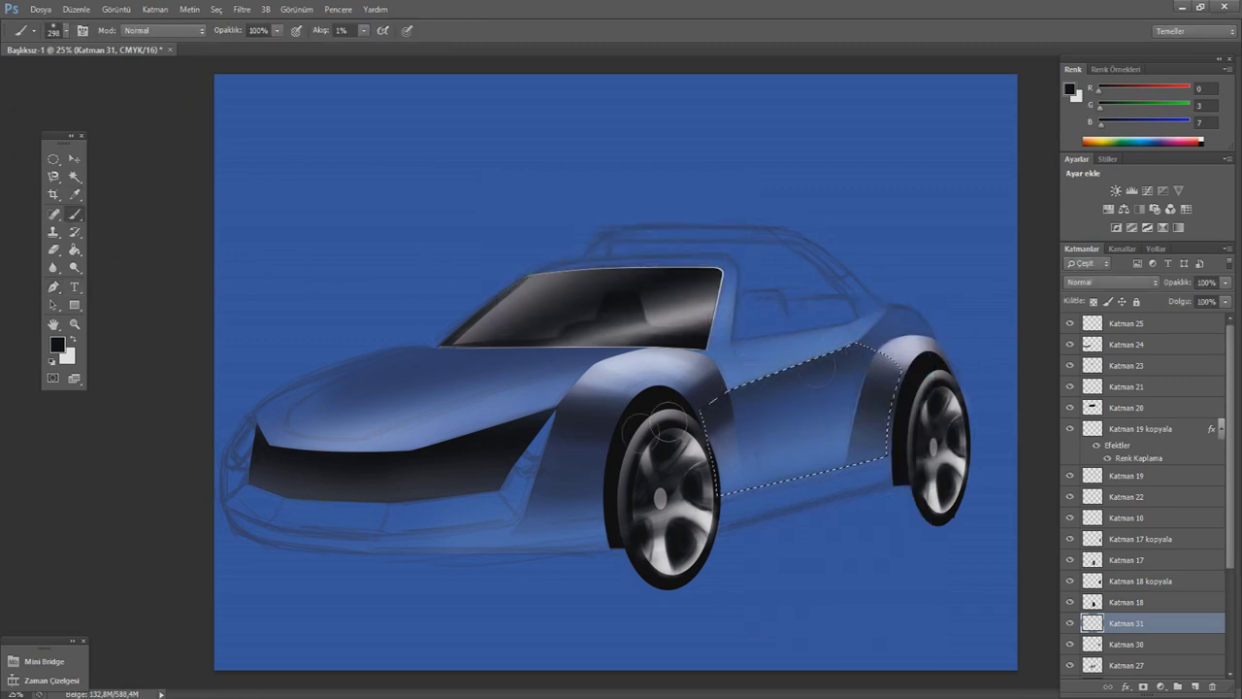
drag(802, 388, 723, 500)
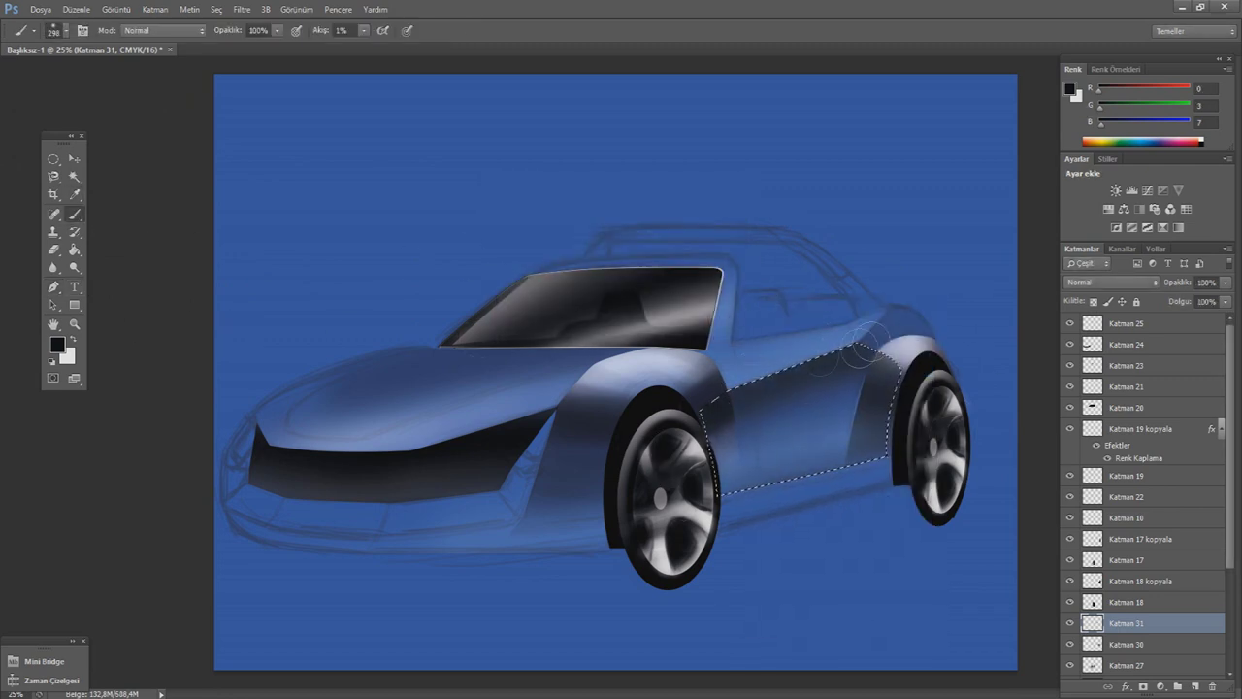
- Refine the door shading with 74 and 137 px brushes, deselect, and add layer Katman 32
click(34, 30)
text(74 pks)
key(Return)
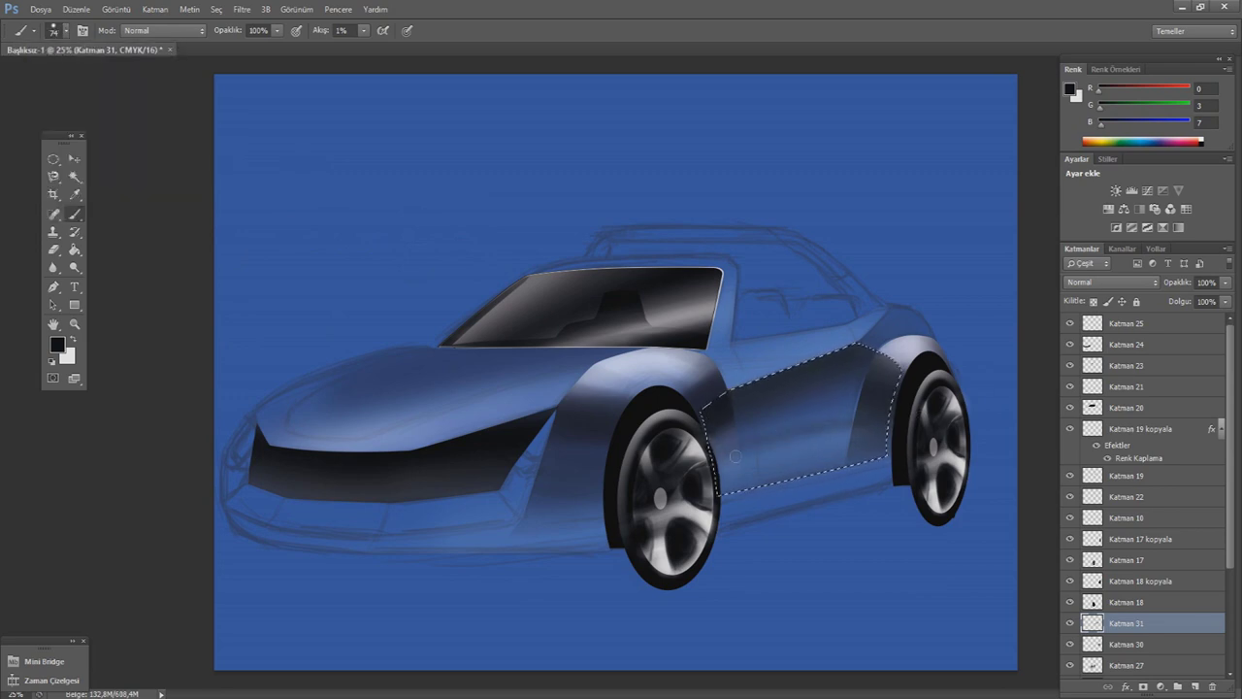
drag(723, 464, 835, 437)
click(34, 30)
text(137)
key(Return)
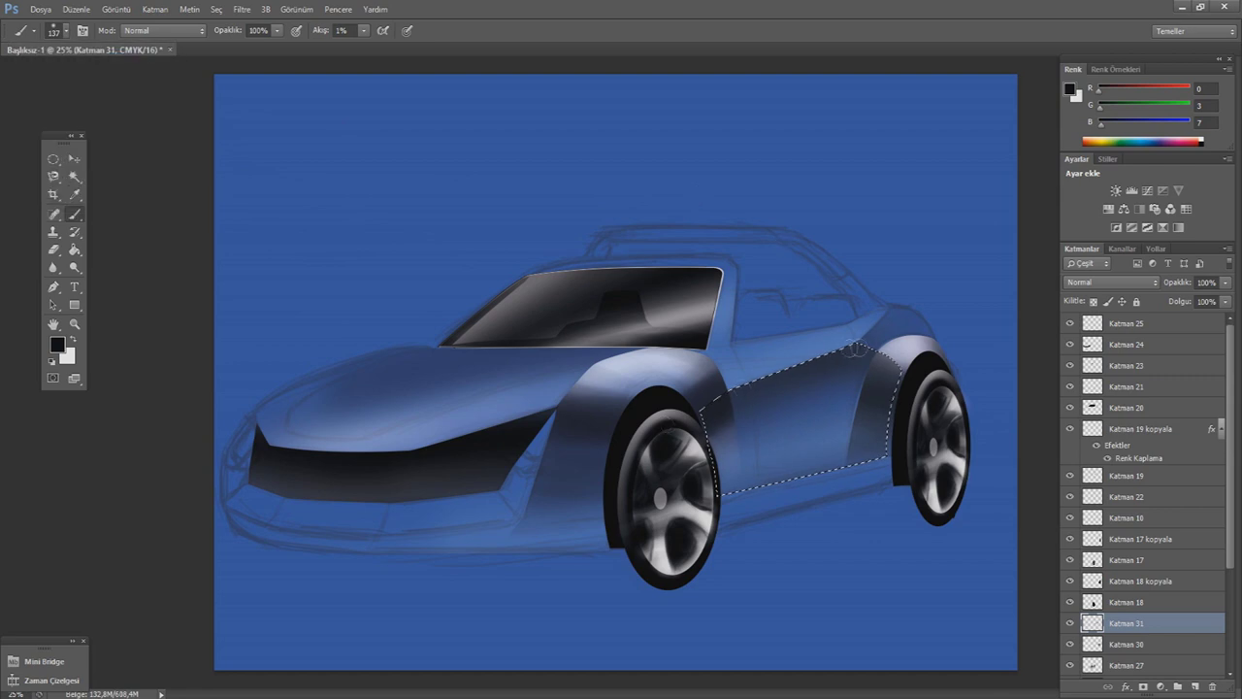
drag(933, 361, 723, 407)
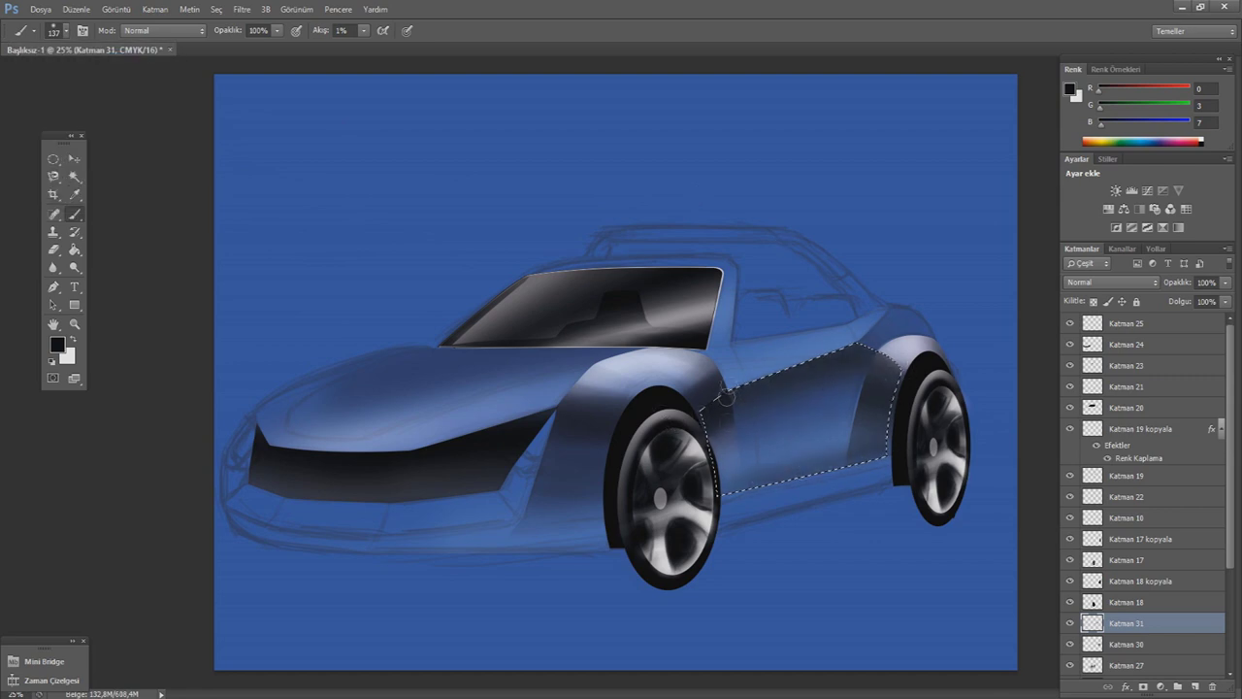
key(ctrl+d)
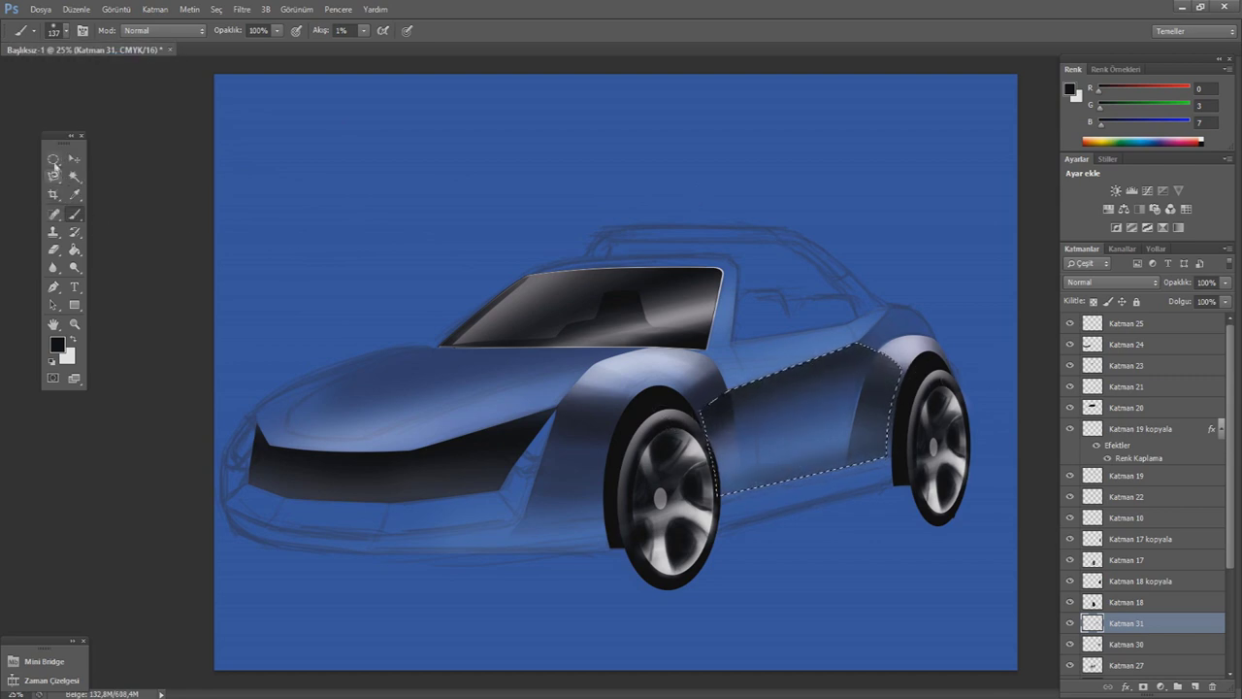
key(m)
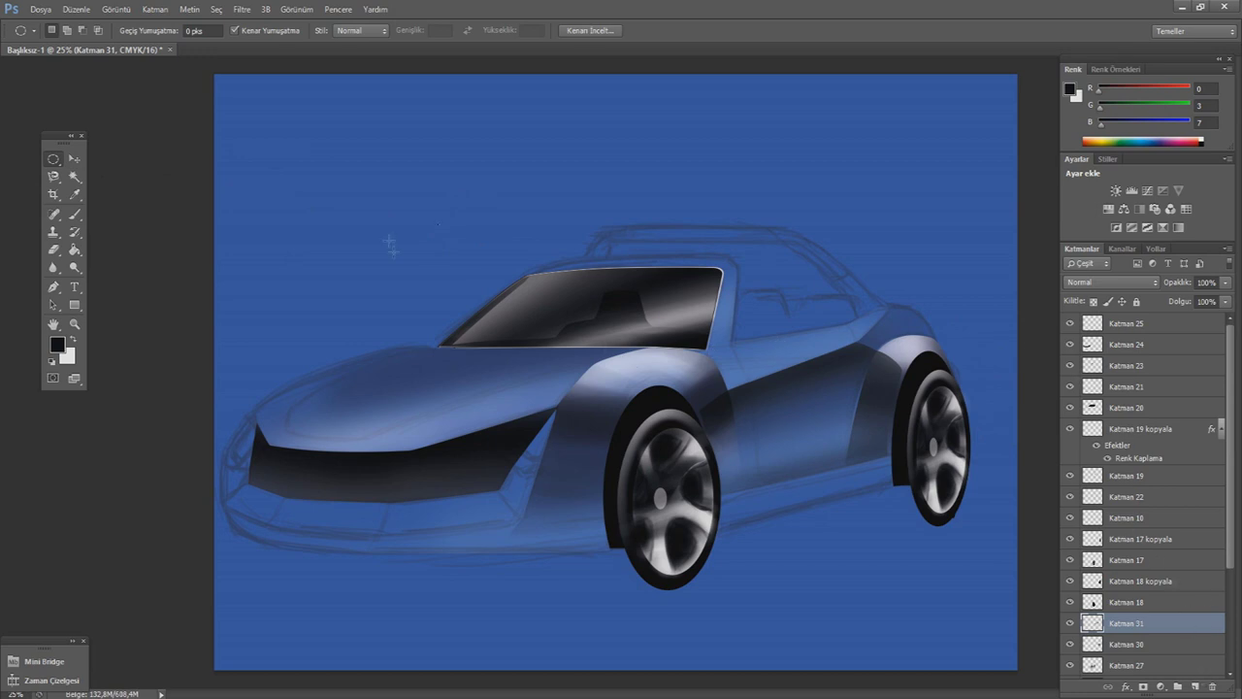
click(1194, 686)
- Trace the hood outline with a closed Pen path
key(p)
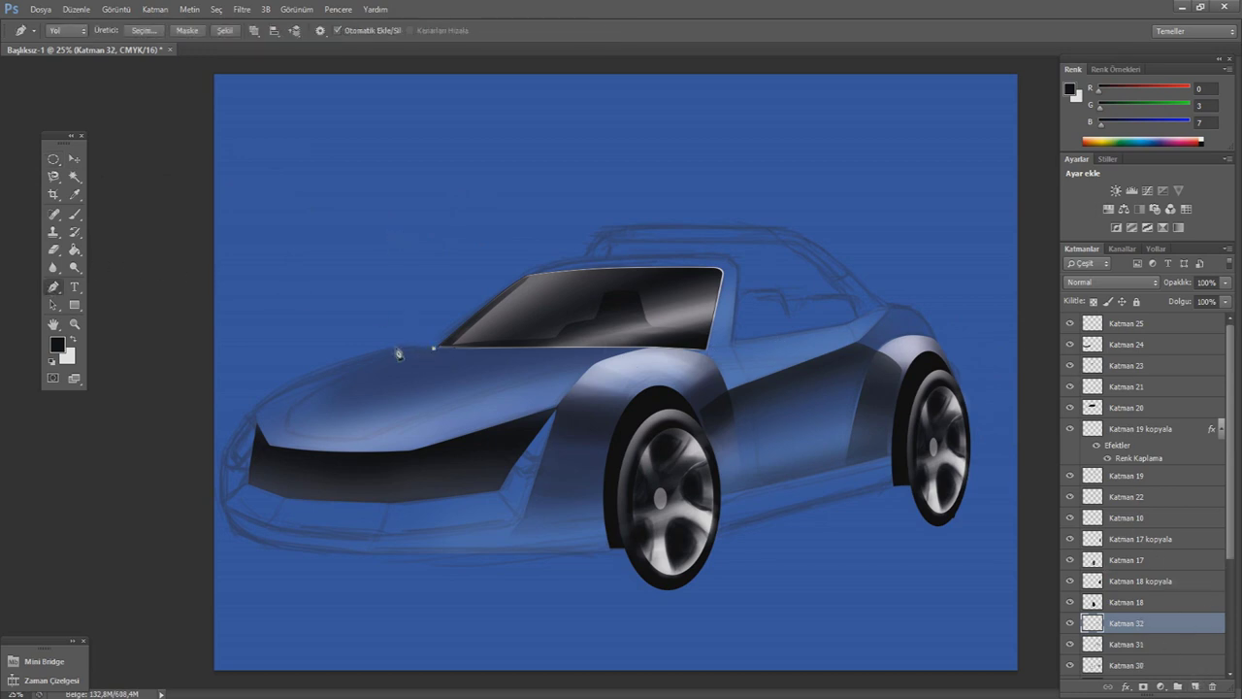
drag(407, 338, 382, 349)
click(334, 356)
drag(254, 415, 261, 398)
drag(383, 342, 343, 356)
click(269, 443)
drag(403, 451, 315, 453)
click(555, 410)
click(436, 349)
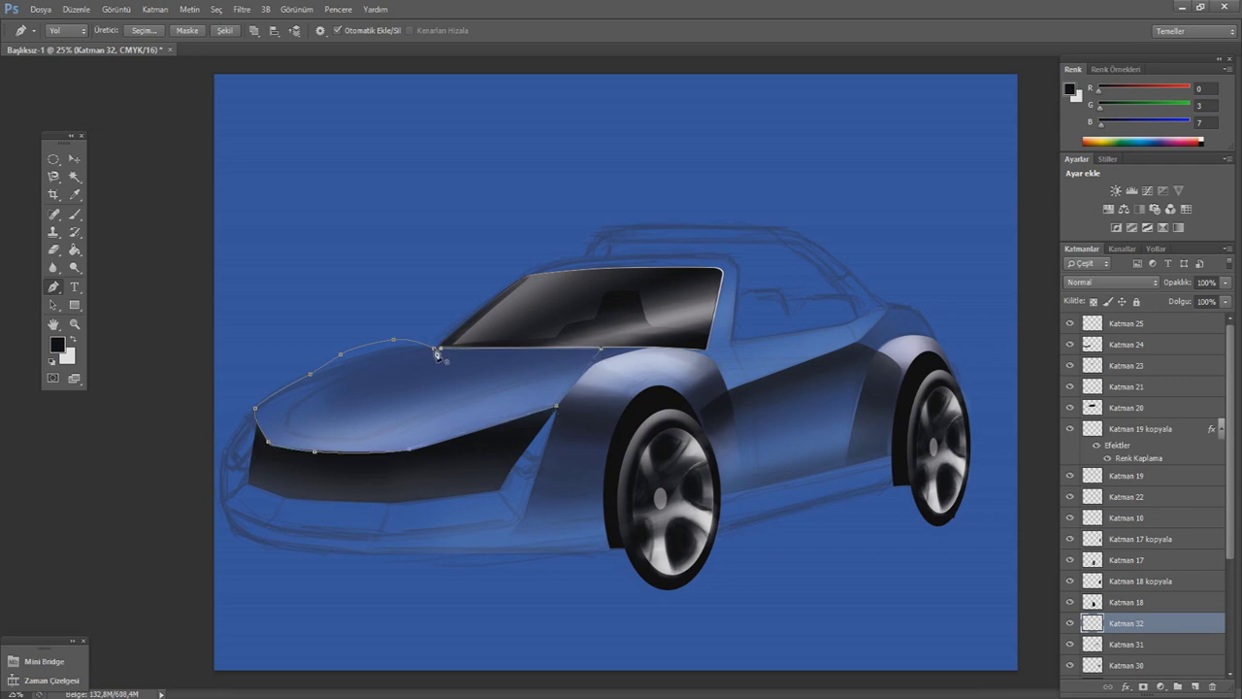
- Turn the hood path into a selection and add faint black shading at 4% flow
right_click(452, 300)
click(506, 367)
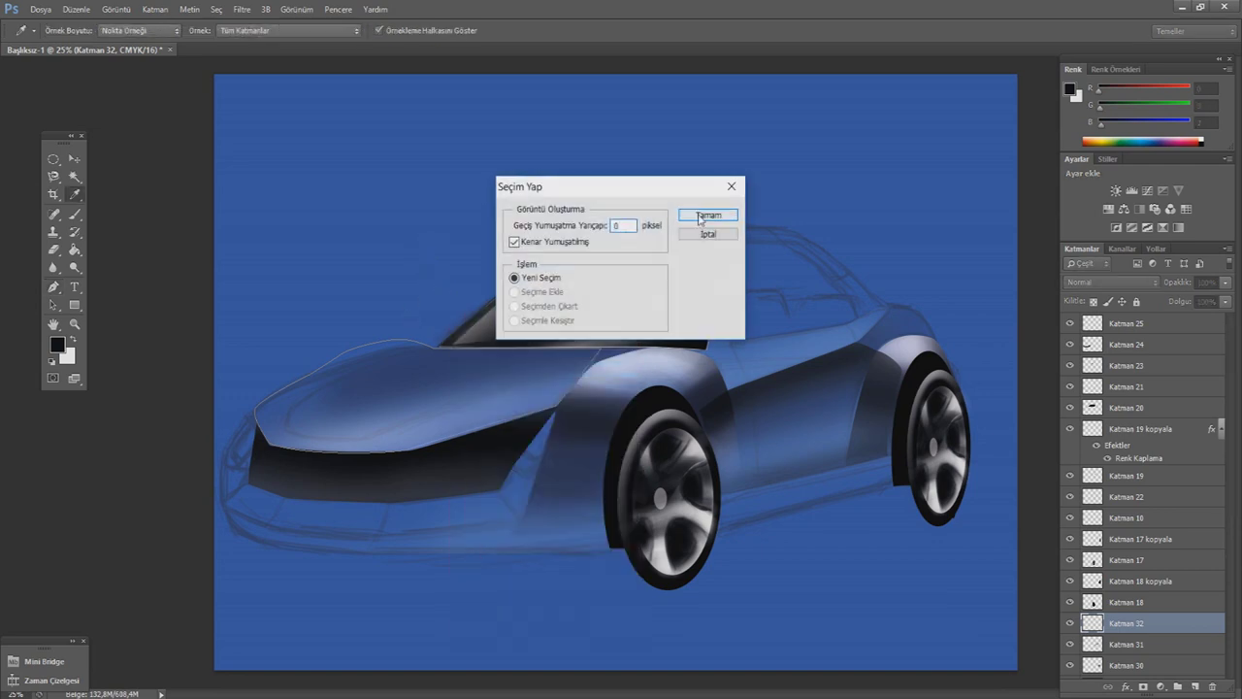
key(Return)
key(b)
click(65, 30)
key(Return)
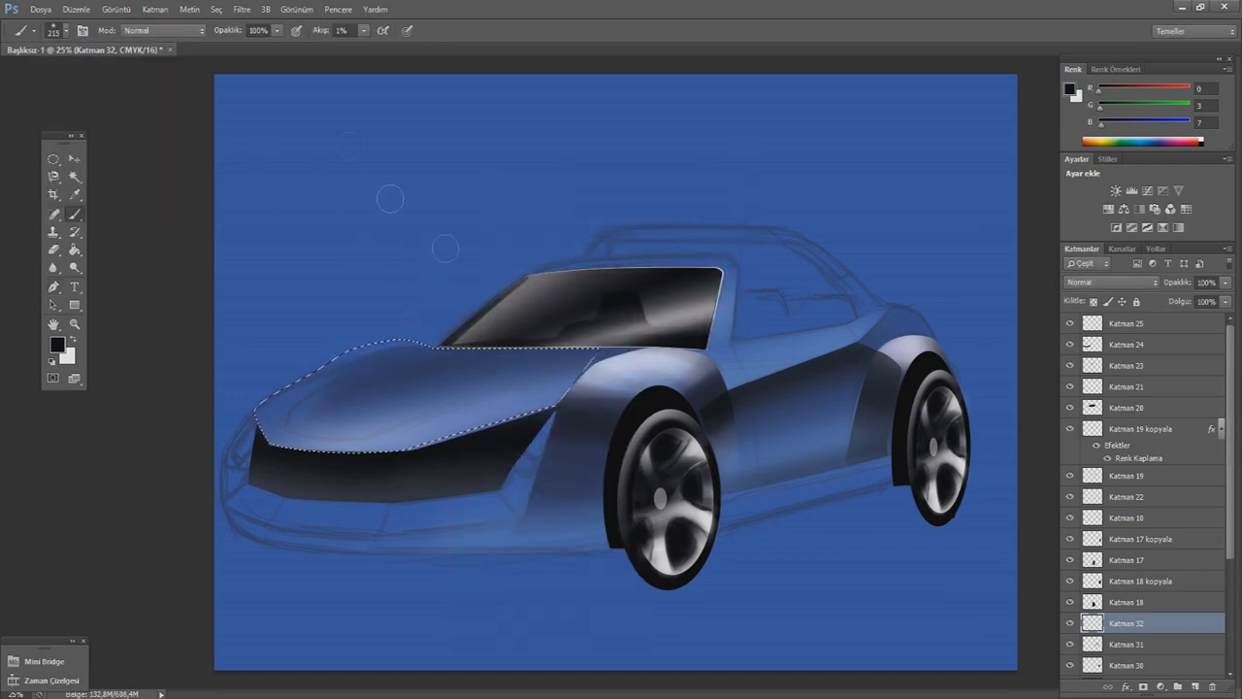
click(362, 30)
drag(371, 47, 366, 49)
drag(430, 365, 578, 364)
- Darken the hood softly with a 391 px brush at 1% flow
click(65, 30)
drag(124, 57, 146, 57)
key(Return)
click(363, 30)
drag(370, 47, 361, 47)
drag(449, 366, 526, 345)
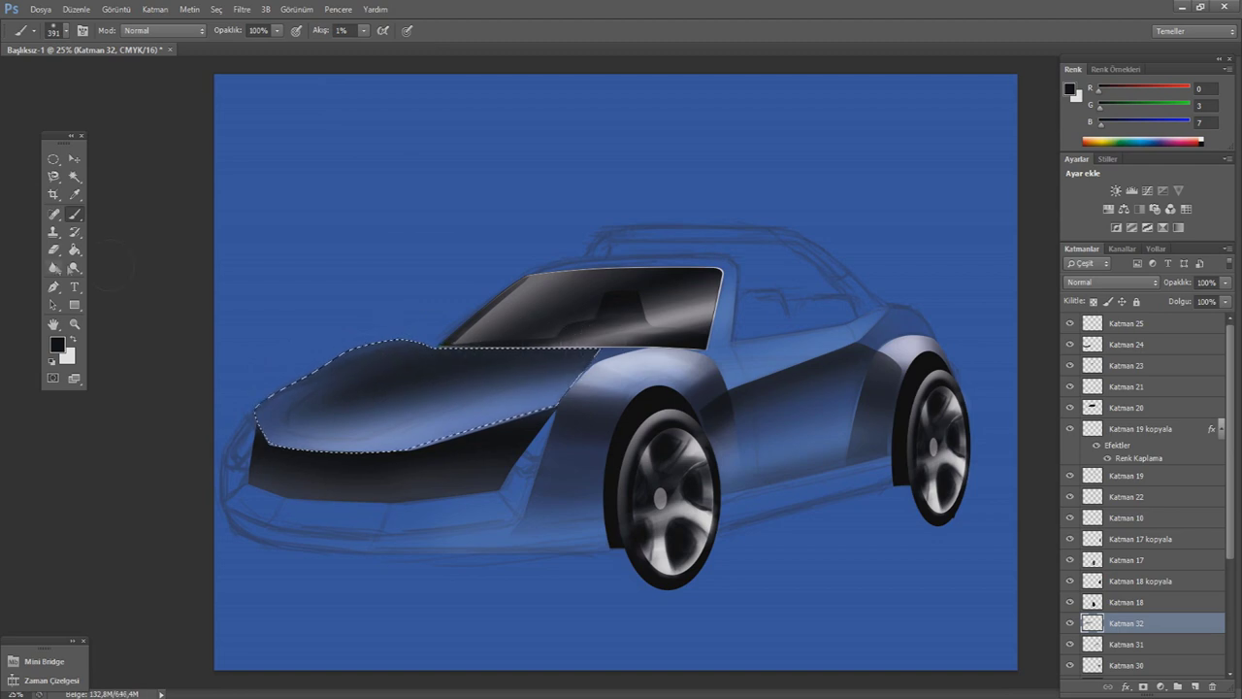
- On a new layer, brush a light-blue (214,229,255) hood highlight, then deselect and add Katman 34
key(e)
click(1194, 686)
click(1070, 89)
click(772, 450)
click(1038, 460)
key(b)
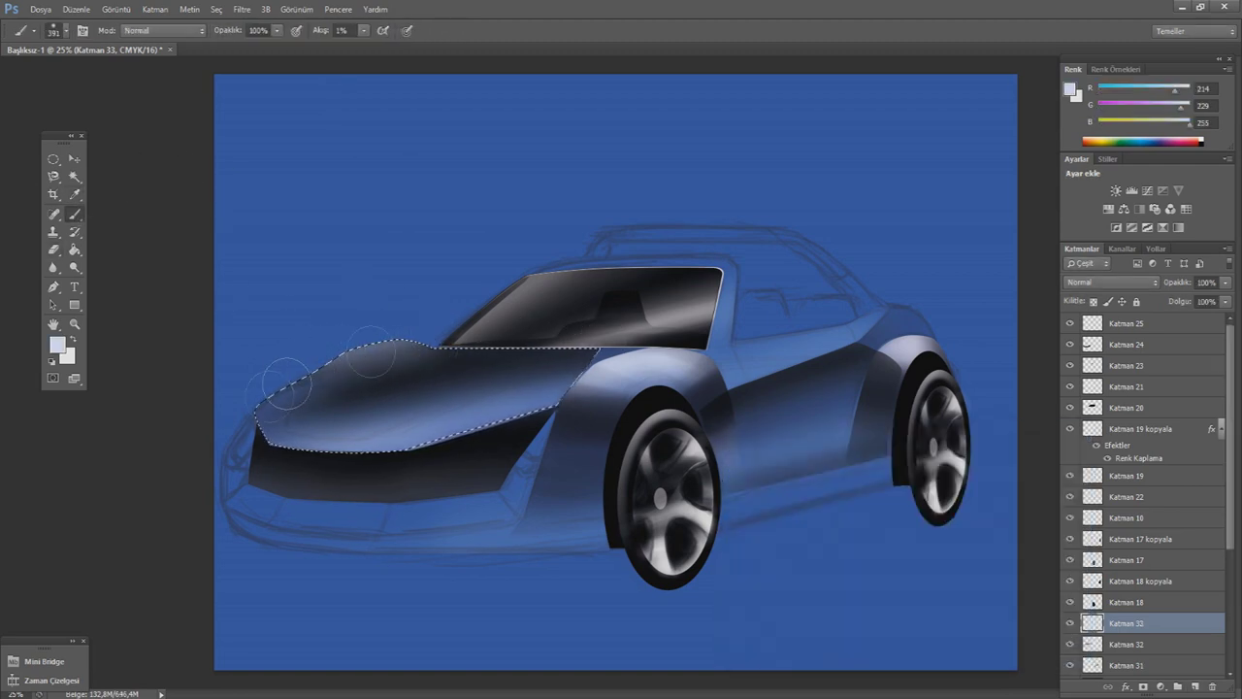
mouse_move(249, 319)
mouse_down()
mouse_move(436, 357)
mouse_move(524, 359)
mouse_up()
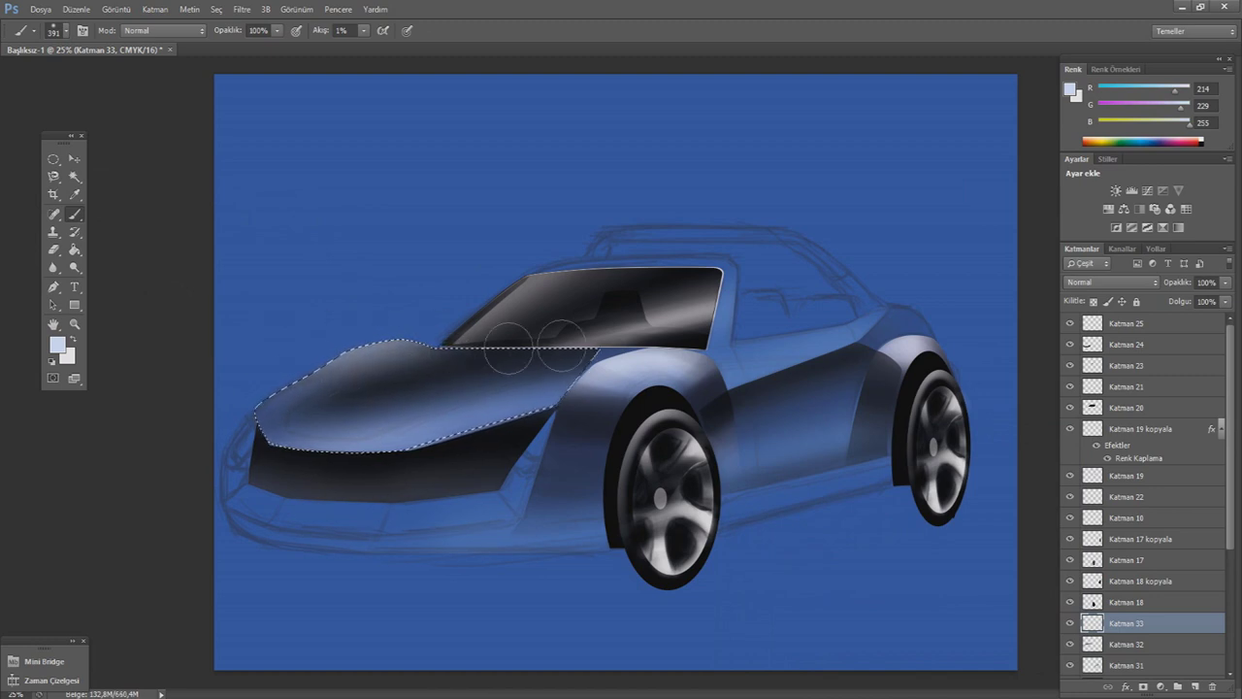
click(1195, 686)
key(ctrl+d)
click(58, 287)
click(330, 381)
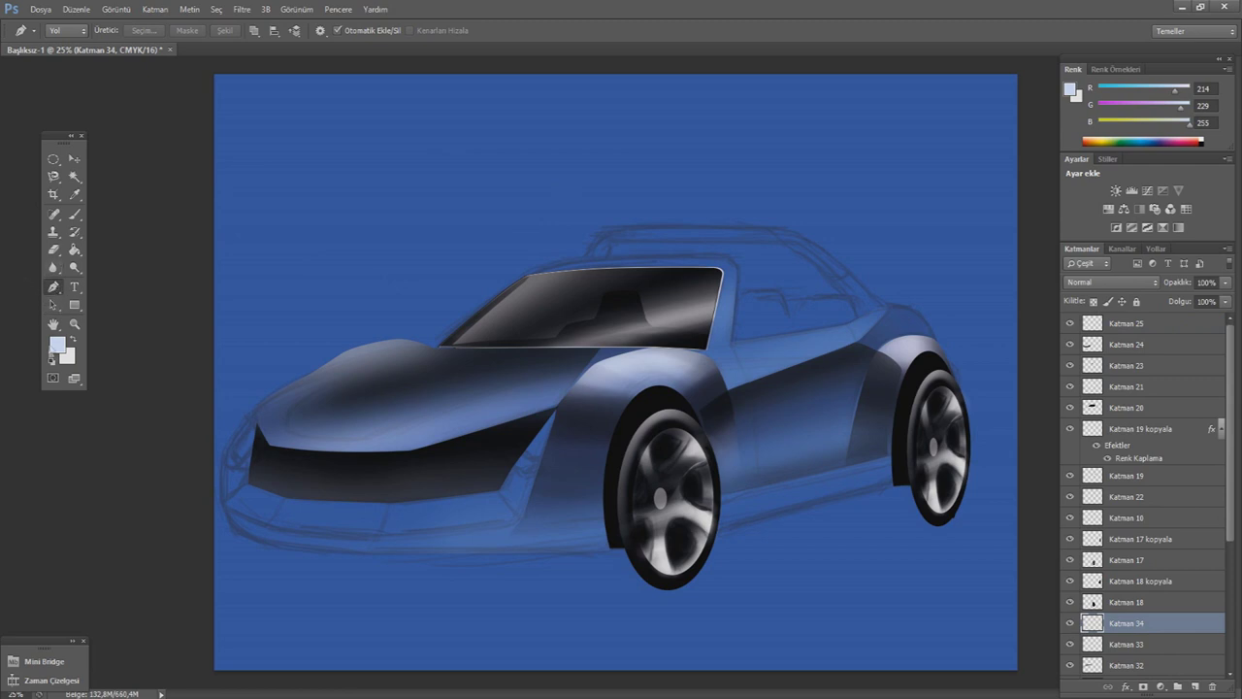
- Trace the lower front bumper lip with a Pen path
click(225, 509)
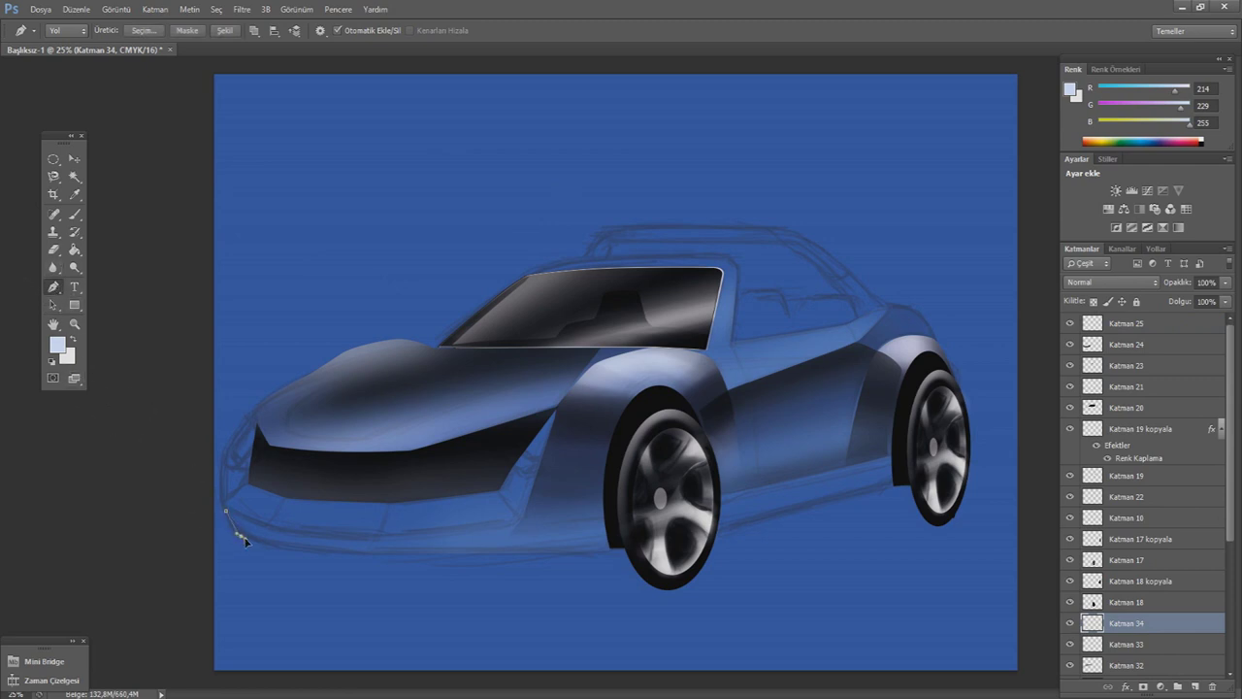
drag(476, 553, 490, 552)
click(330, 555)
click(237, 536)
click(610, 550)
drag(612, 550, 606, 561)
click(610, 553)
drag(271, 529, 264, 526)
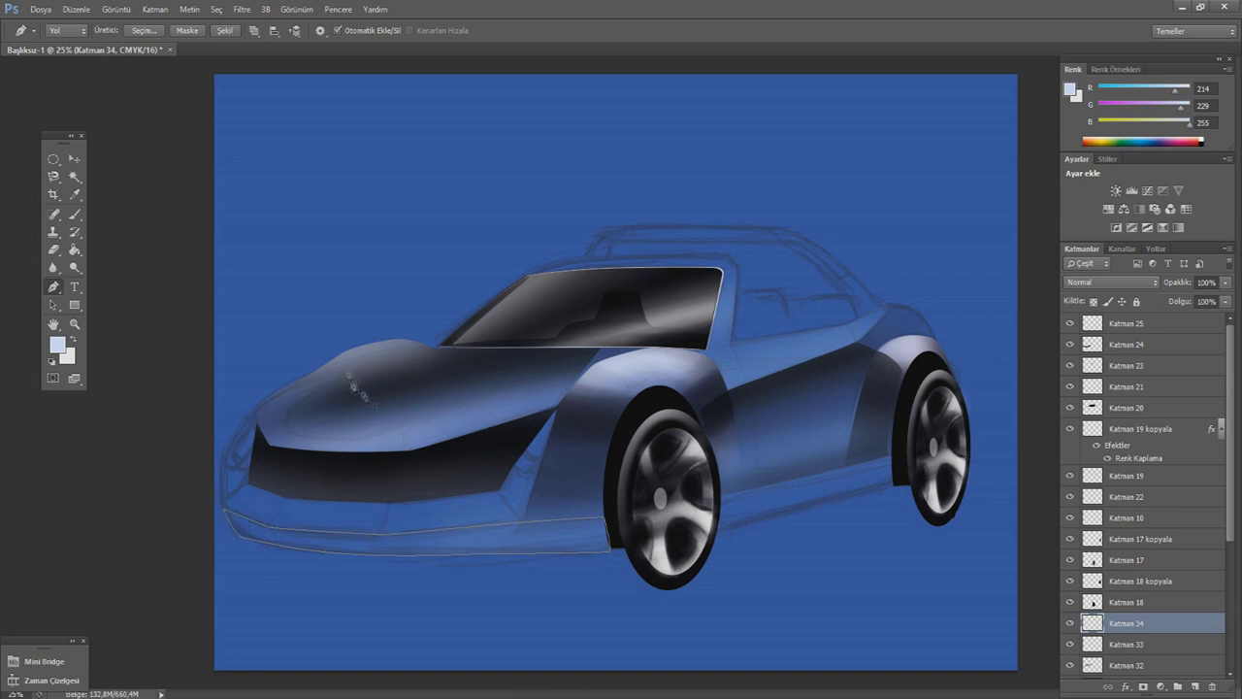
- Select the bumper lip from its path and darken it with a soft black brush
right_click(424, 431)
click(494, 164)
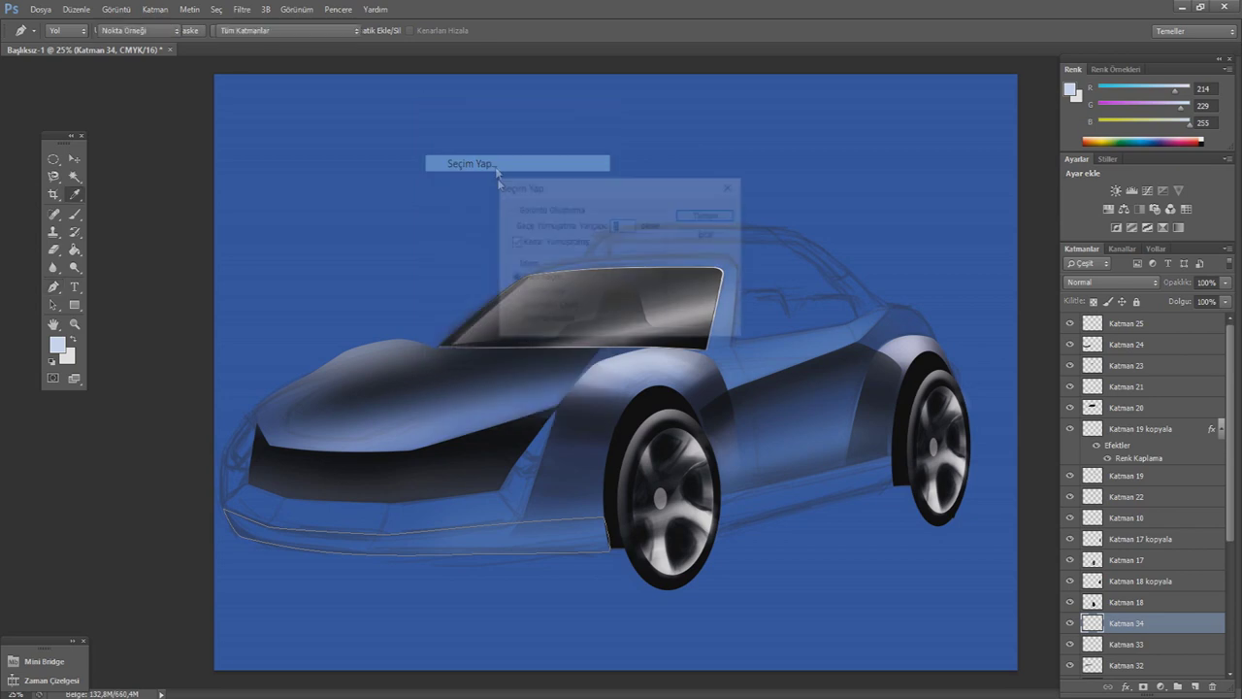
key(Return)
click(57, 344)
click(747, 621)
click(1032, 457)
key(b)
mouse_move(347, 563)
mouse_down()
mouse_move(330, 568)
mouse_move(415, 582)
mouse_move(250, 554)
mouse_move(396, 525)
mouse_up()
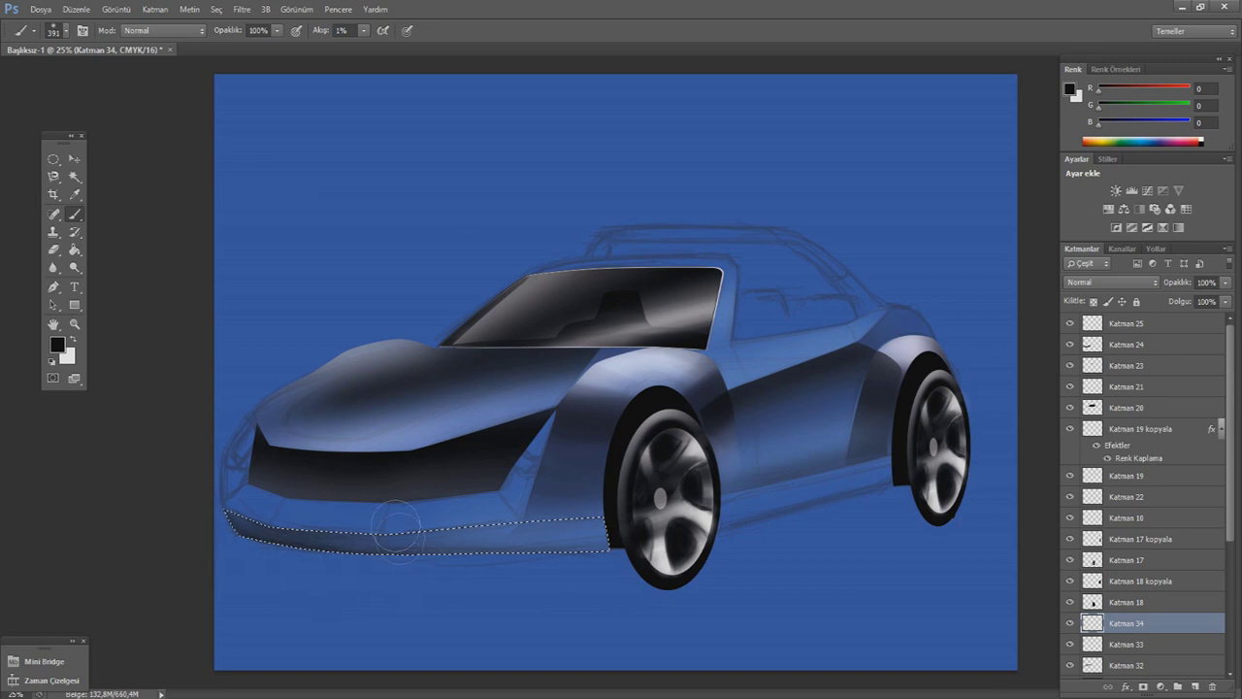
key(m)
key(ctrl+d)
- Start a new Pen path down the front bumper corner
key(p)
click(252, 448)
click(254, 427)
drag(226, 496, 233, 477)
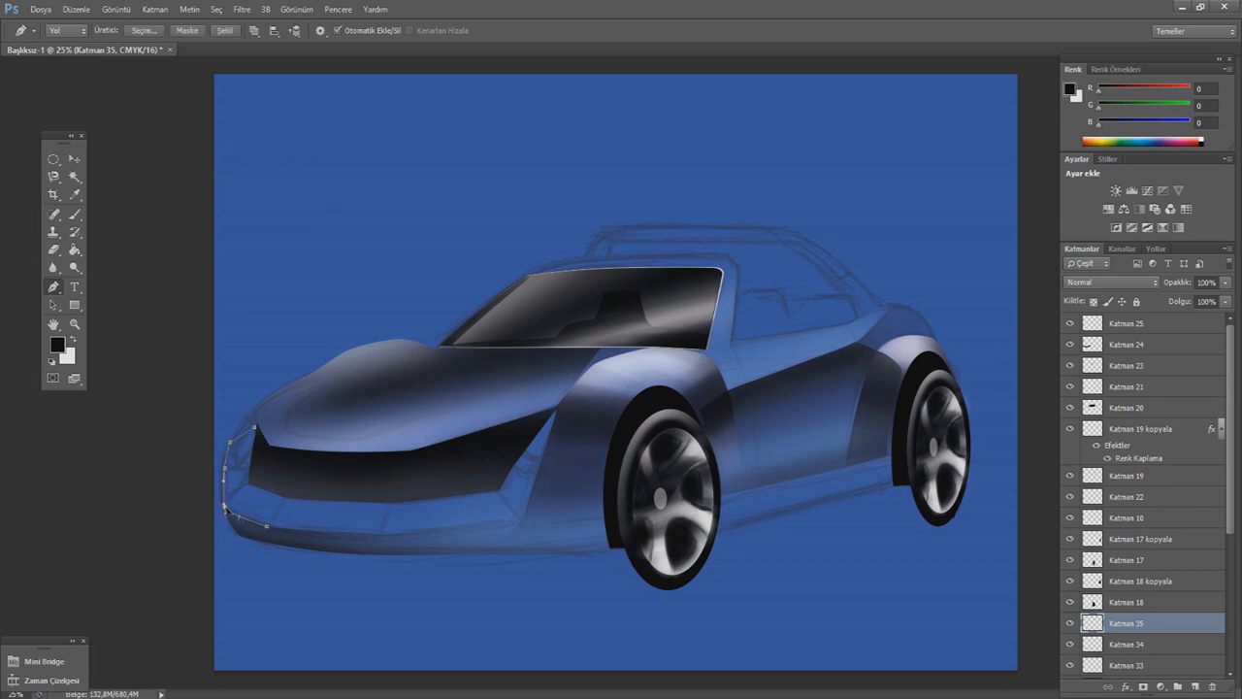
- Close the lower-bumper path along the grille bottom, select it, and lighten it with white
drag(352, 533, 327, 533)
drag(516, 525, 523, 521)
drag(386, 503, 380, 502)
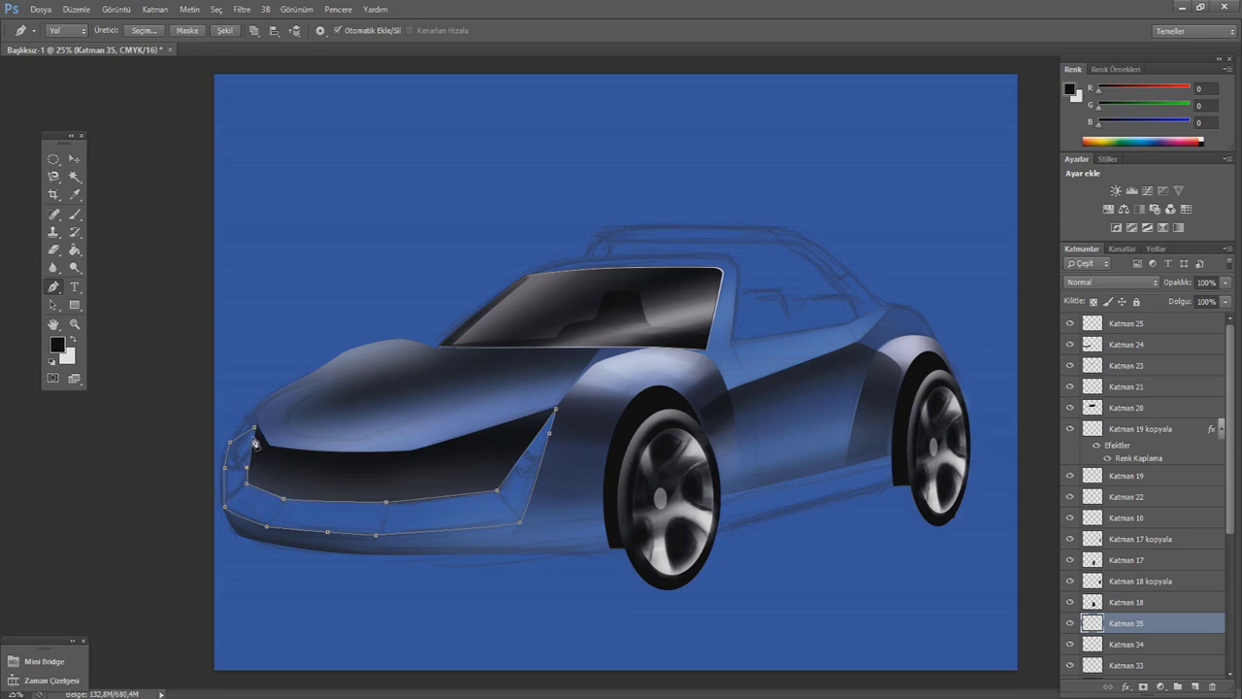
right_click(402, 372)
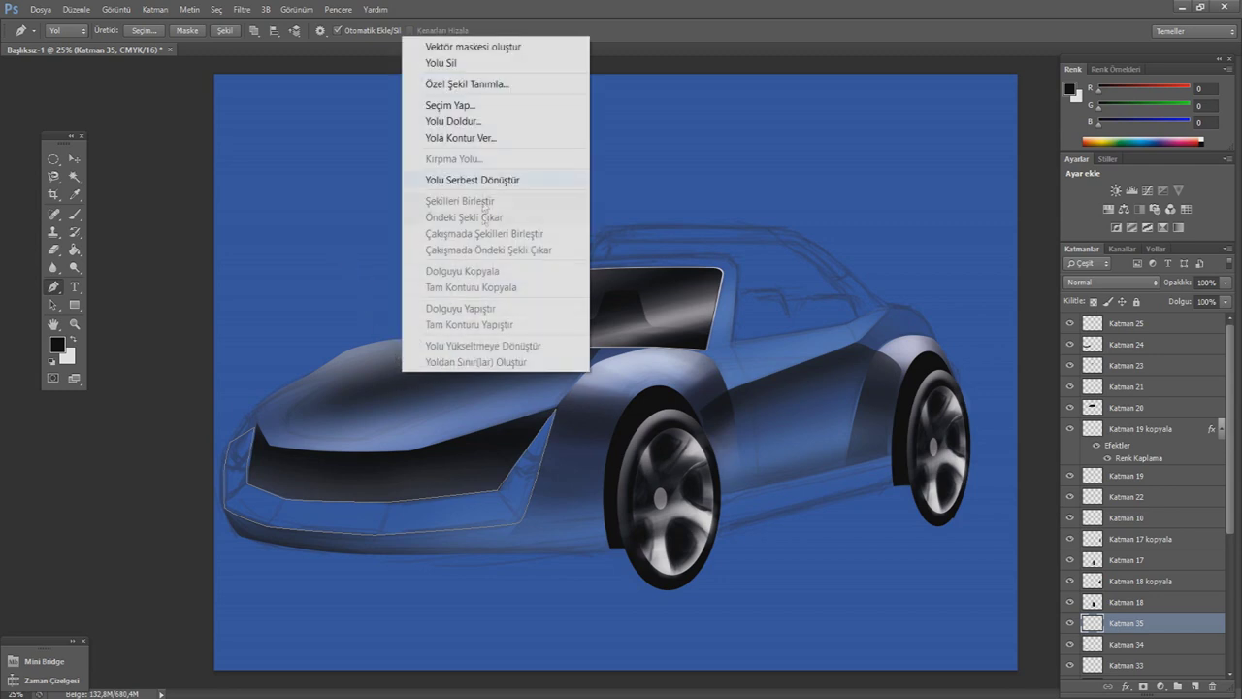
click(466, 108)
click(713, 211)
key(b)
key(x)
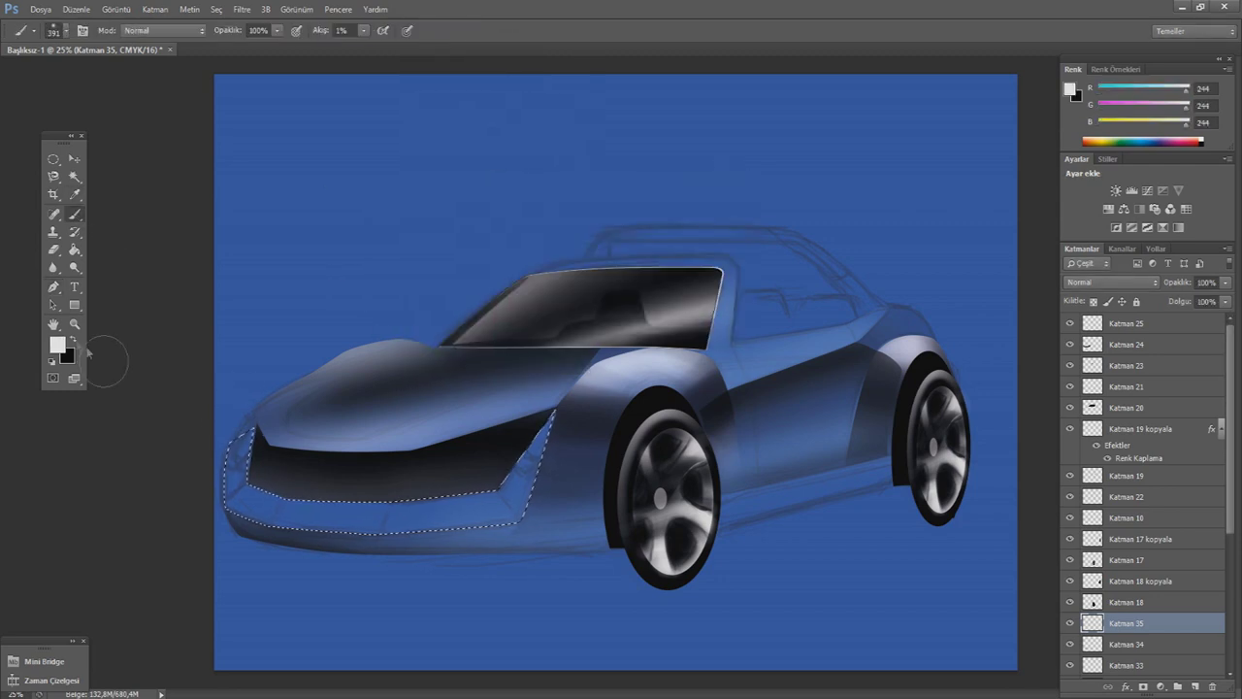
mouse_move(226, 492)
mouse_down()
mouse_move(540, 499)
mouse_move(283, 538)
mouse_move(451, 542)
mouse_move(452, 559)
mouse_up()
- On a new layer, switch back to black and set the brush size to 197
click(1194, 686)
click(70, 342)
click(34, 30)
drag(67, 77, 54, 77)
key(Return)
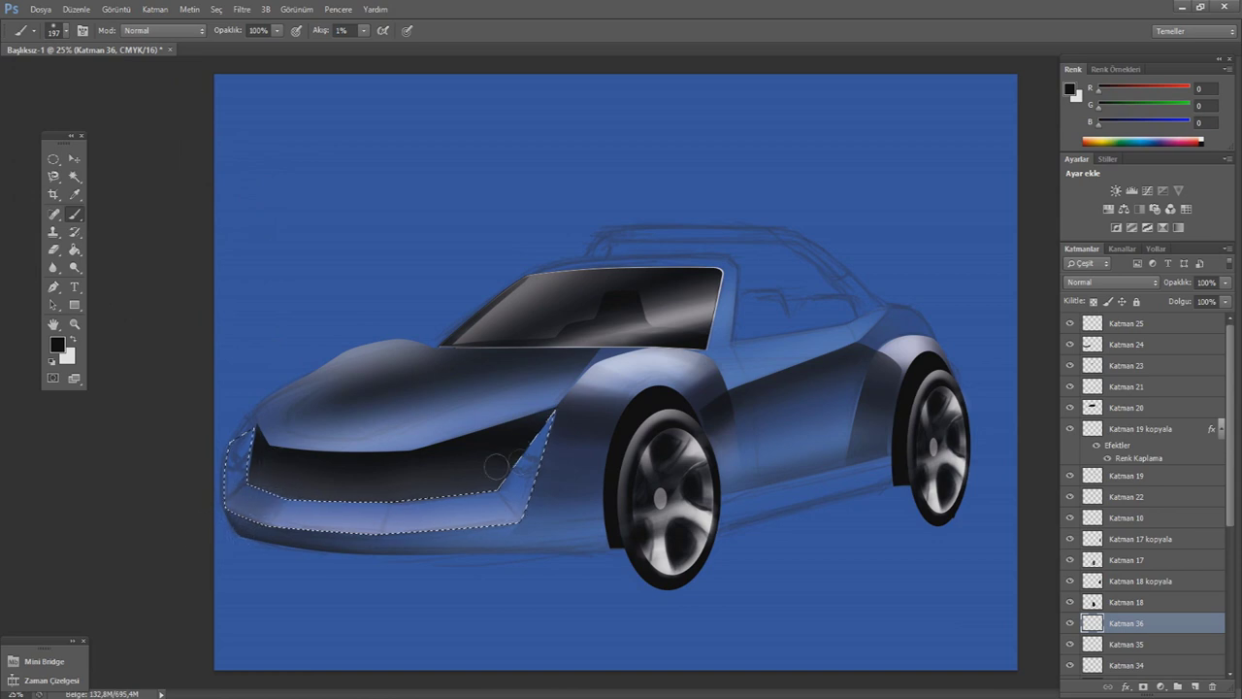
key(e)
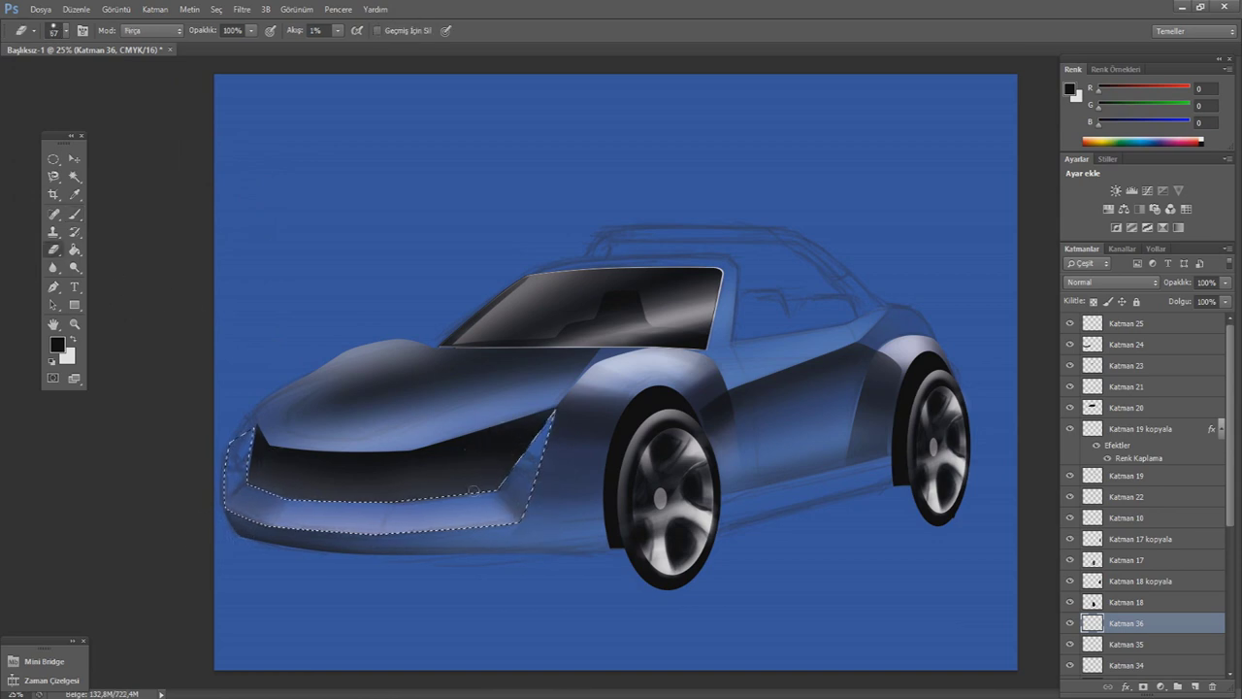
key(b)
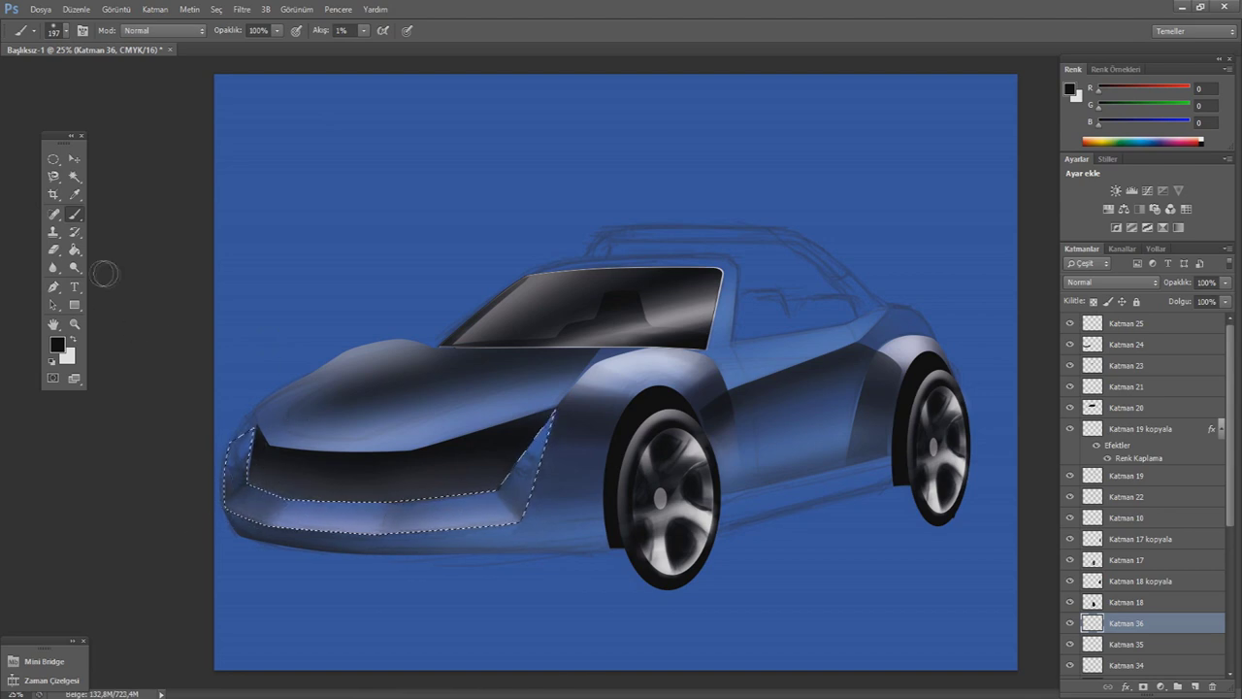
- Soften the bumper shading with a 176 px eraser, deselect, and add a new layer
key(e)
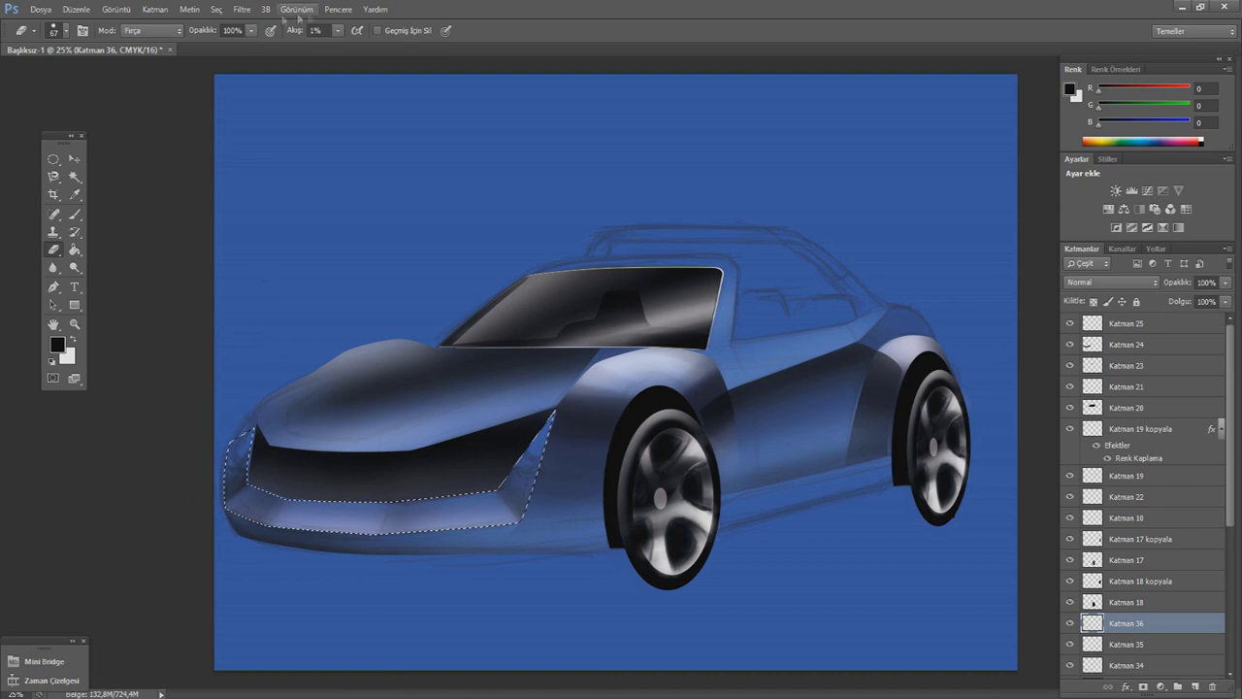
click(64, 30)
drag(44, 70, 77, 70)
click(64, 30)
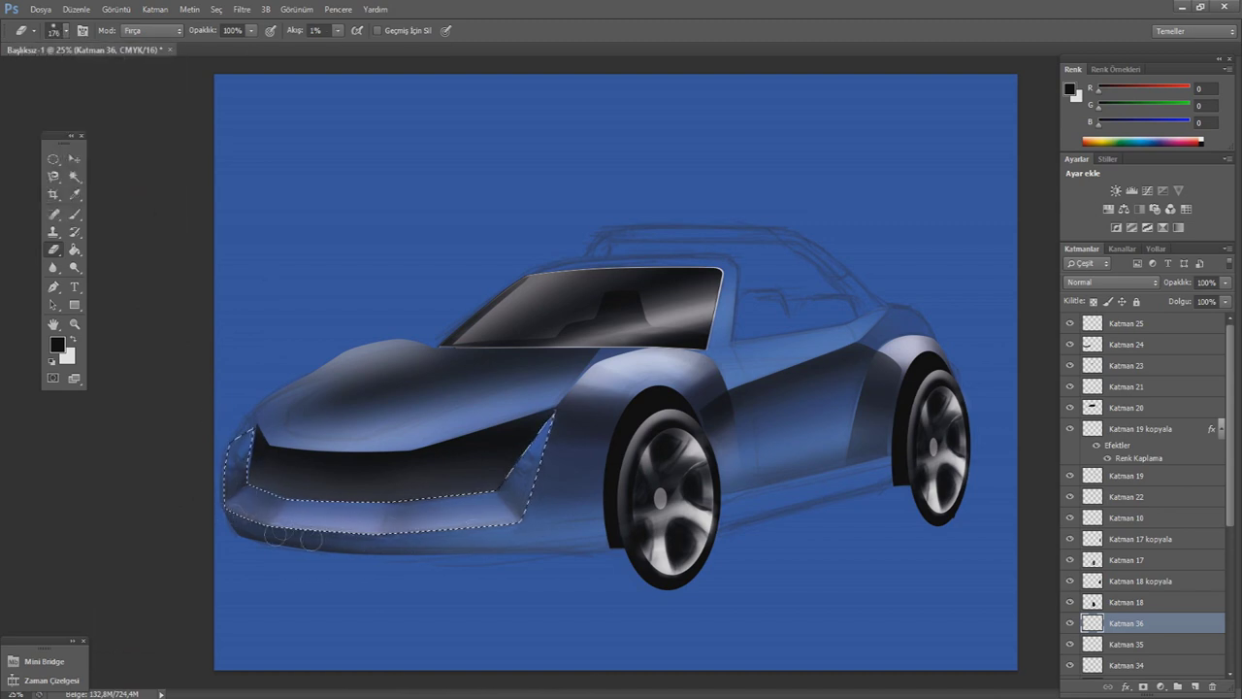
key(ctrl+d)
key(m)
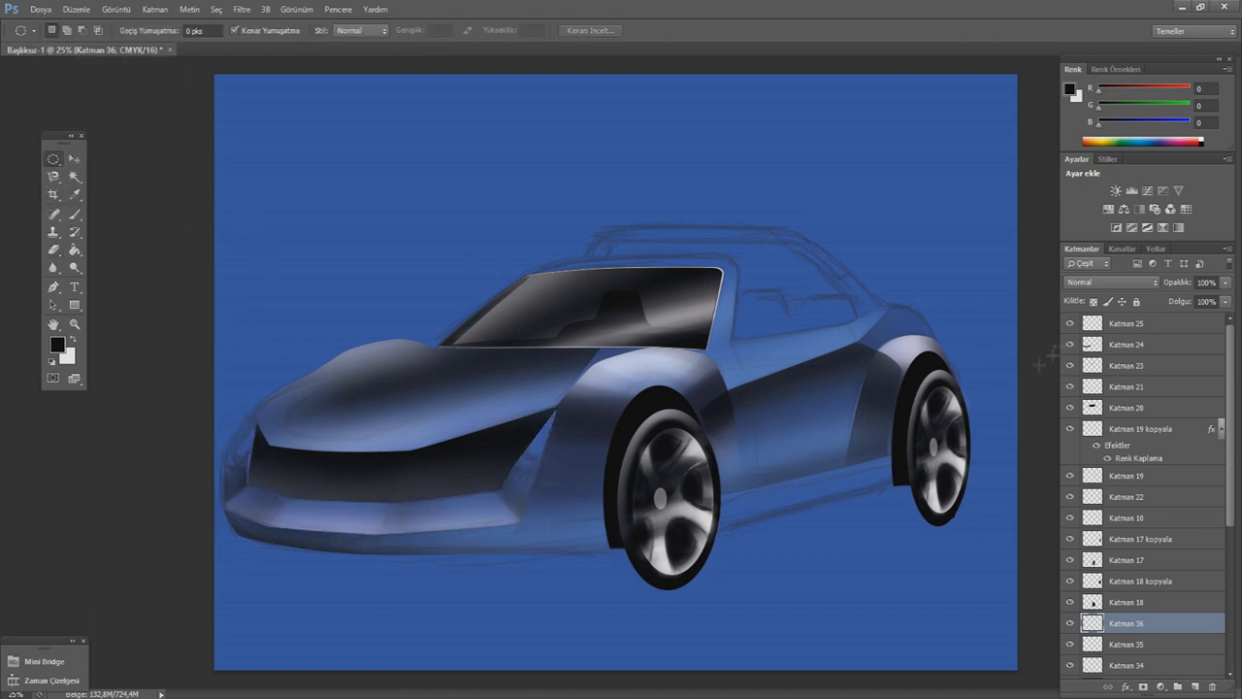
click(1196, 686)
- Outline the recess beside the front wheel and fill it dark with the Paint Bucket
key(p)
click(474, 439)
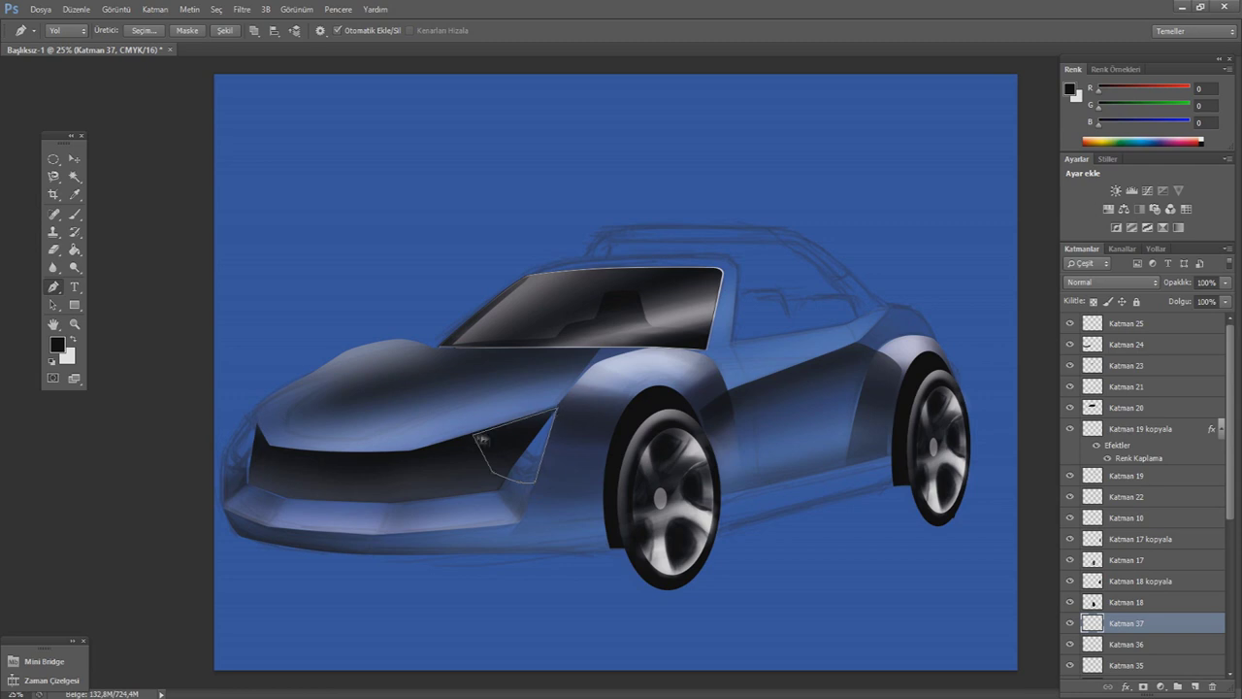
right_click(470, 367)
click(514, 430)
key(Return)
key(g)
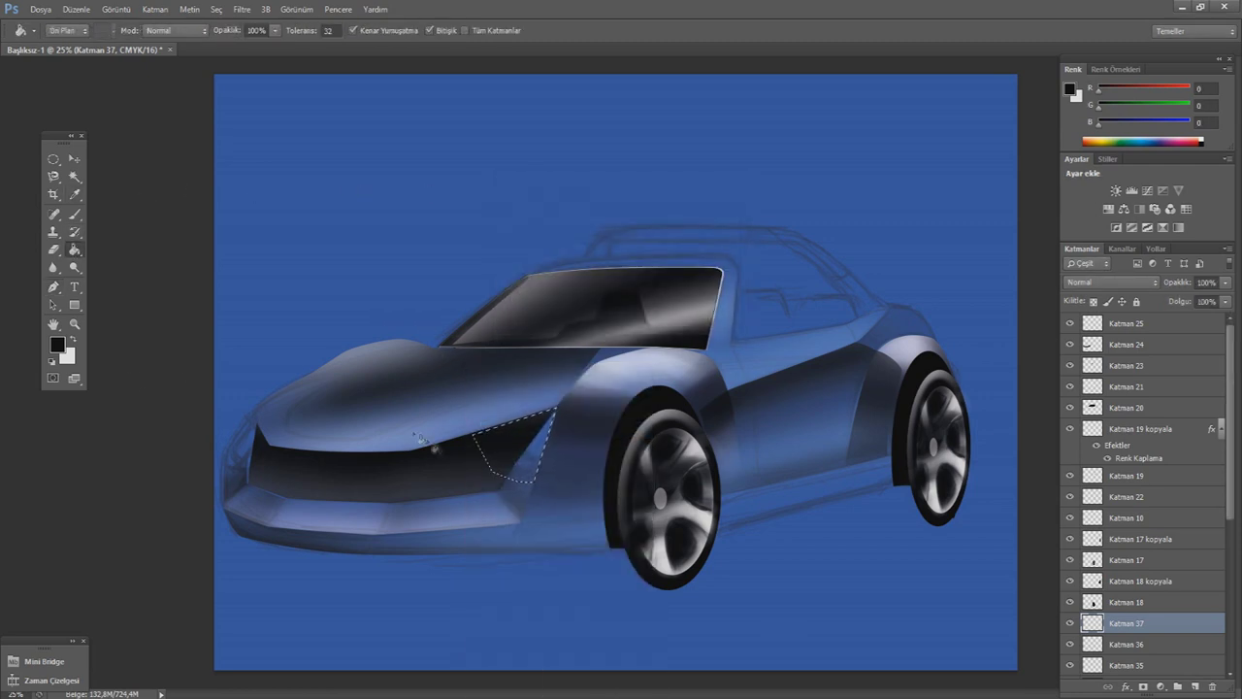
click(524, 451)
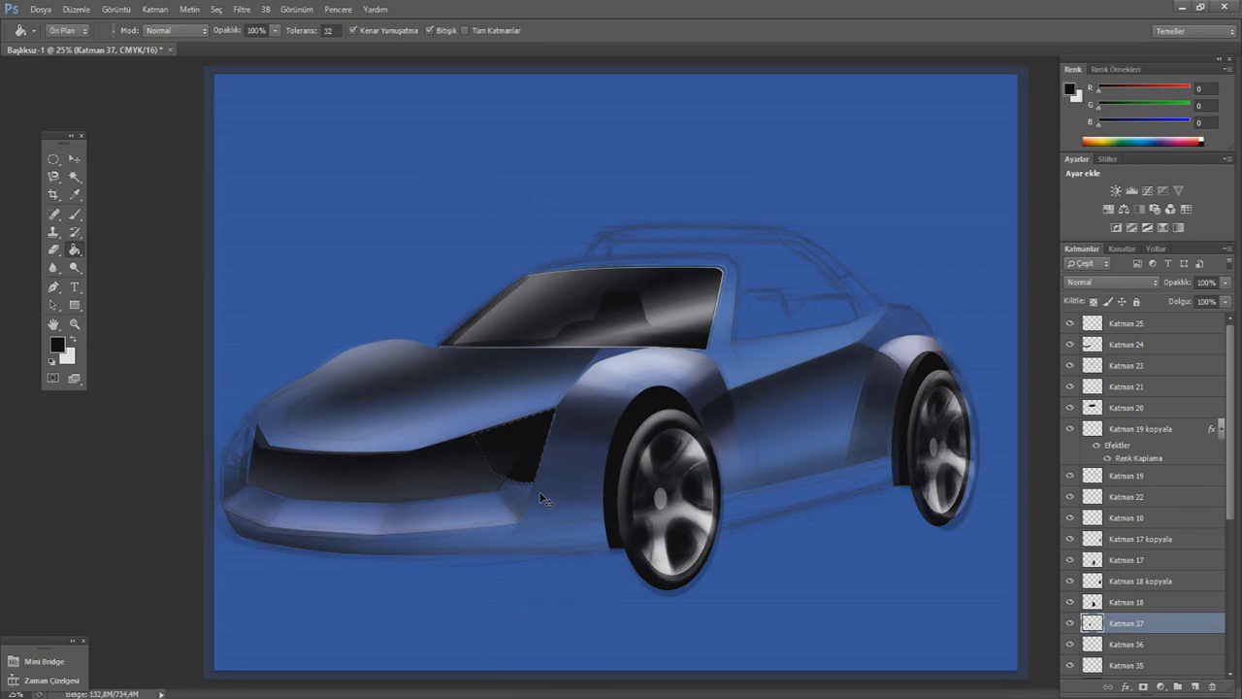
- Deselect, move Katman 37 higher in the layer stack, and add layer Katman 38
key(ctrl+plus)
key(ctrl+d)
key(m)
drag(1143, 621, 1148, 347)
click(1193, 686)
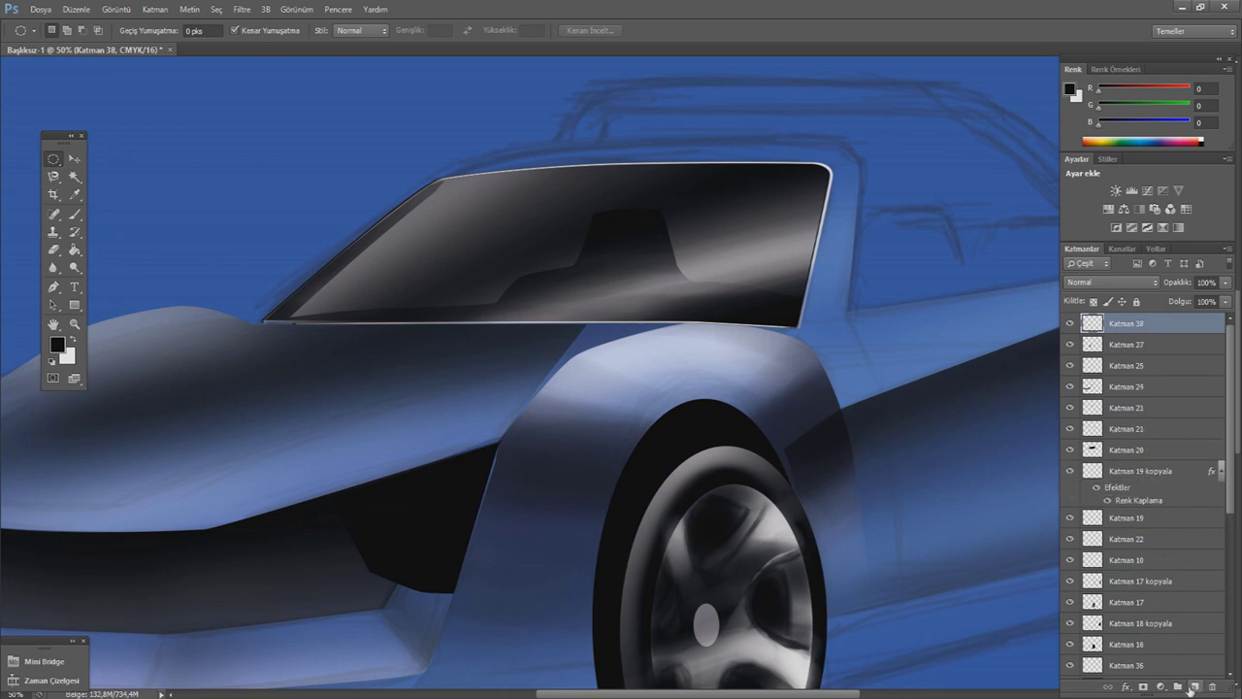
- Pen-outline the headlight recess, make it an unfeathered selection, and set white as the paint colour
click(55, 286)
click(332, 492)
click(372, 574)
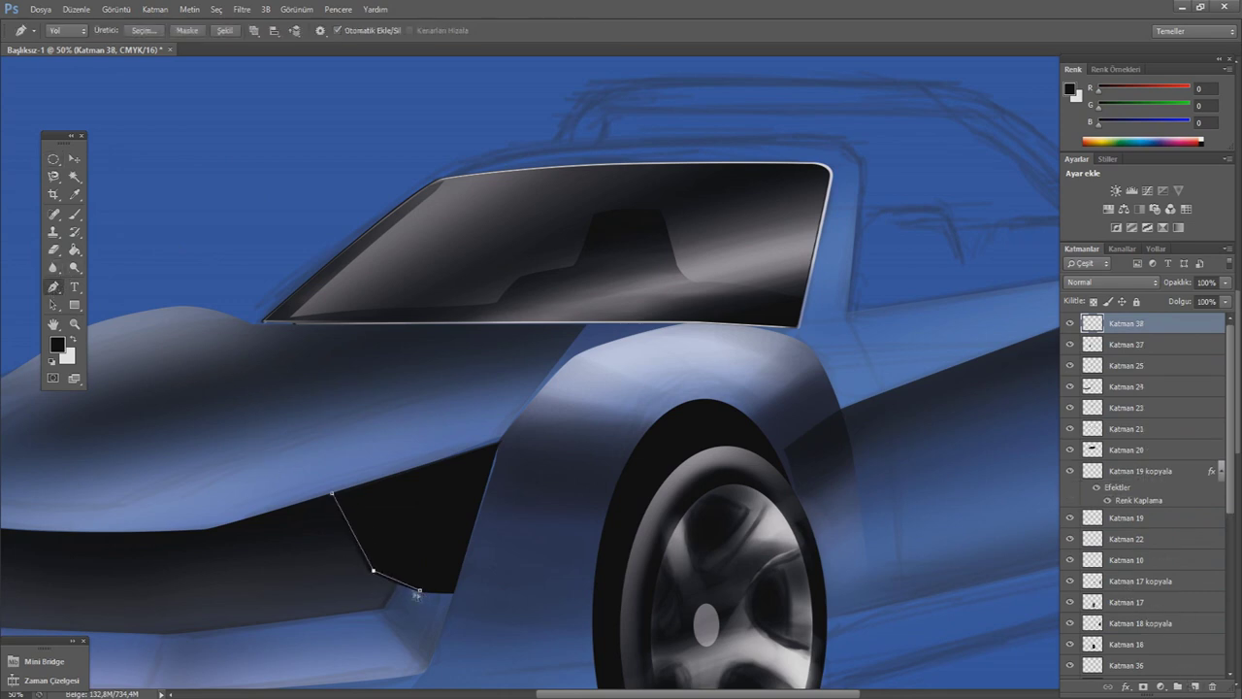
click(492, 469)
click(334, 495)
right_click(409, 372)
click(456, 101)
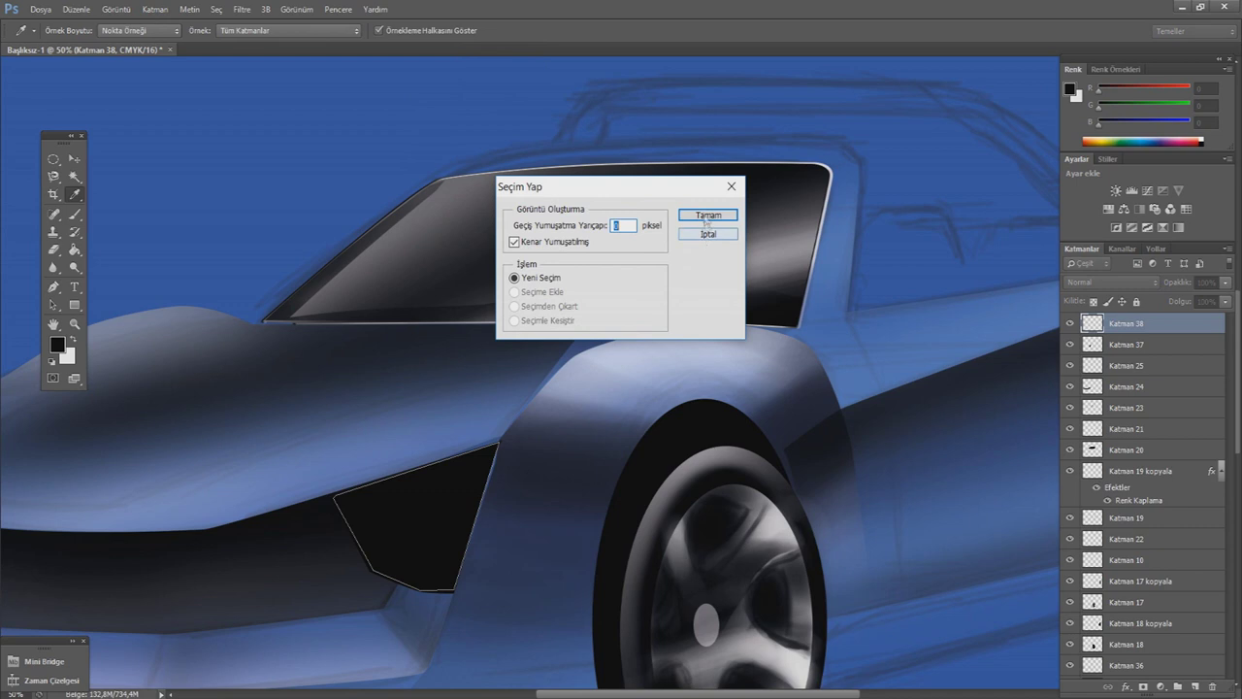
click(707, 215)
key(b)
key(x)
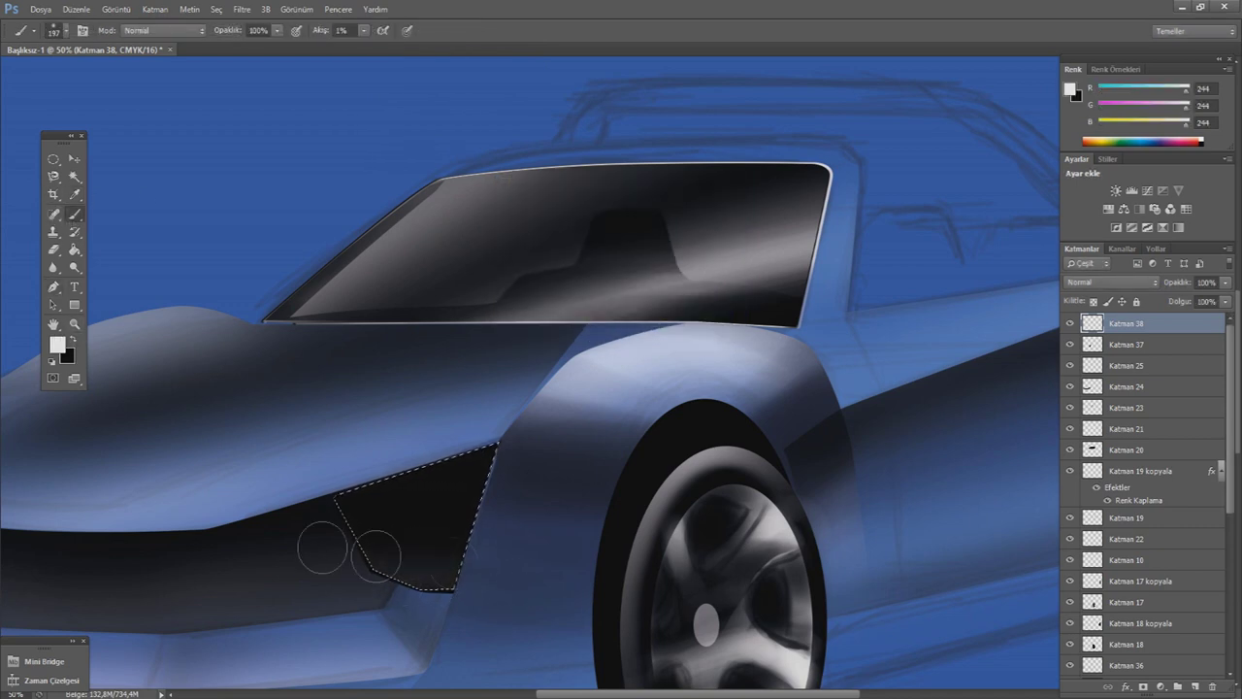
key(ctrl+d)
key(m)
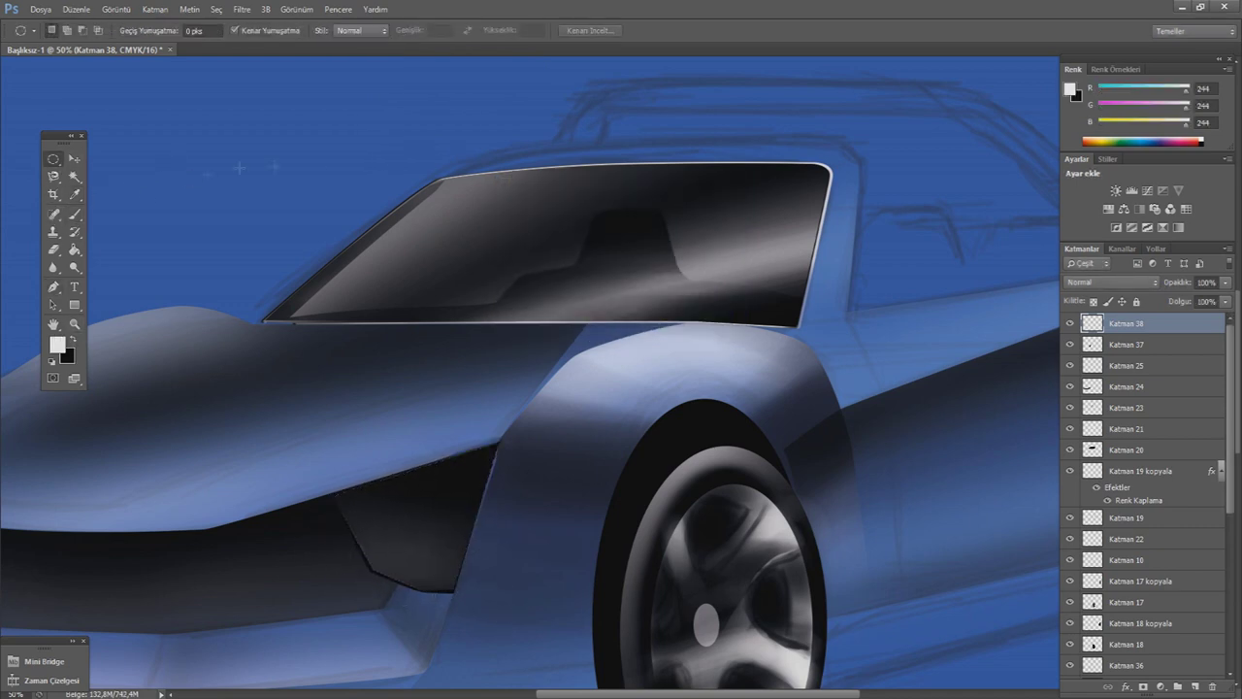
- On a new layer, outline the inner recess and turn it into a selection
click(1195, 686)
click(54, 287)
click(354, 502)
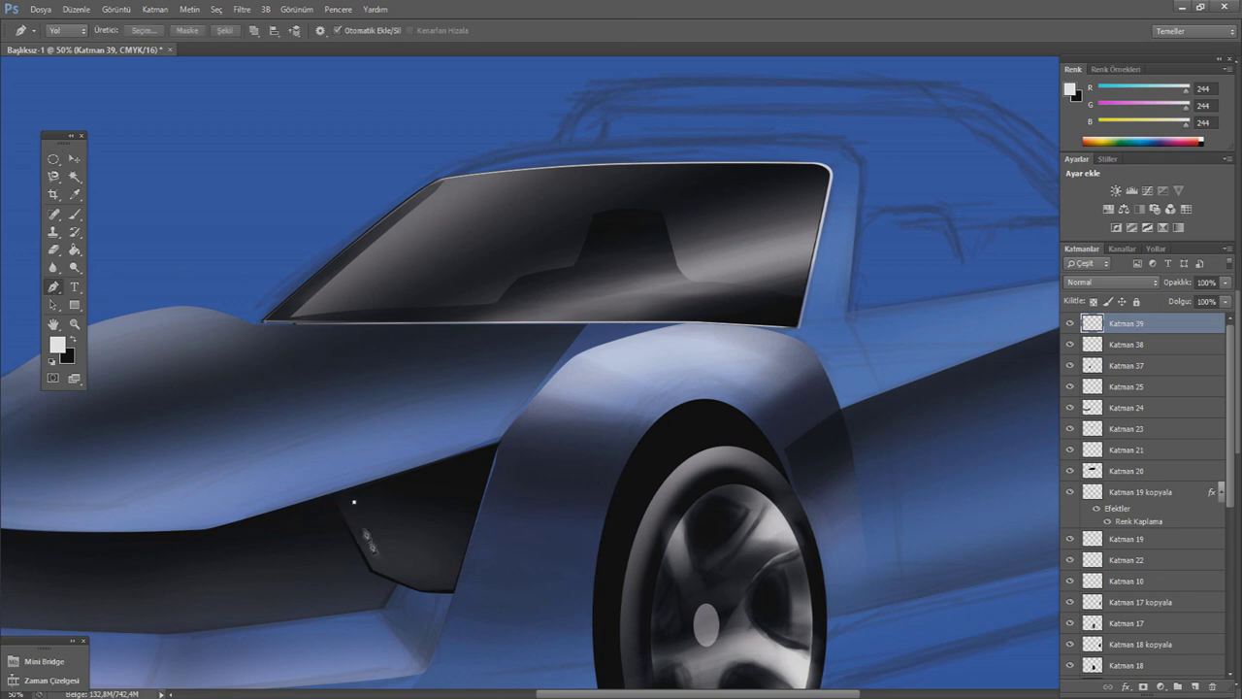
click(383, 560)
click(494, 456)
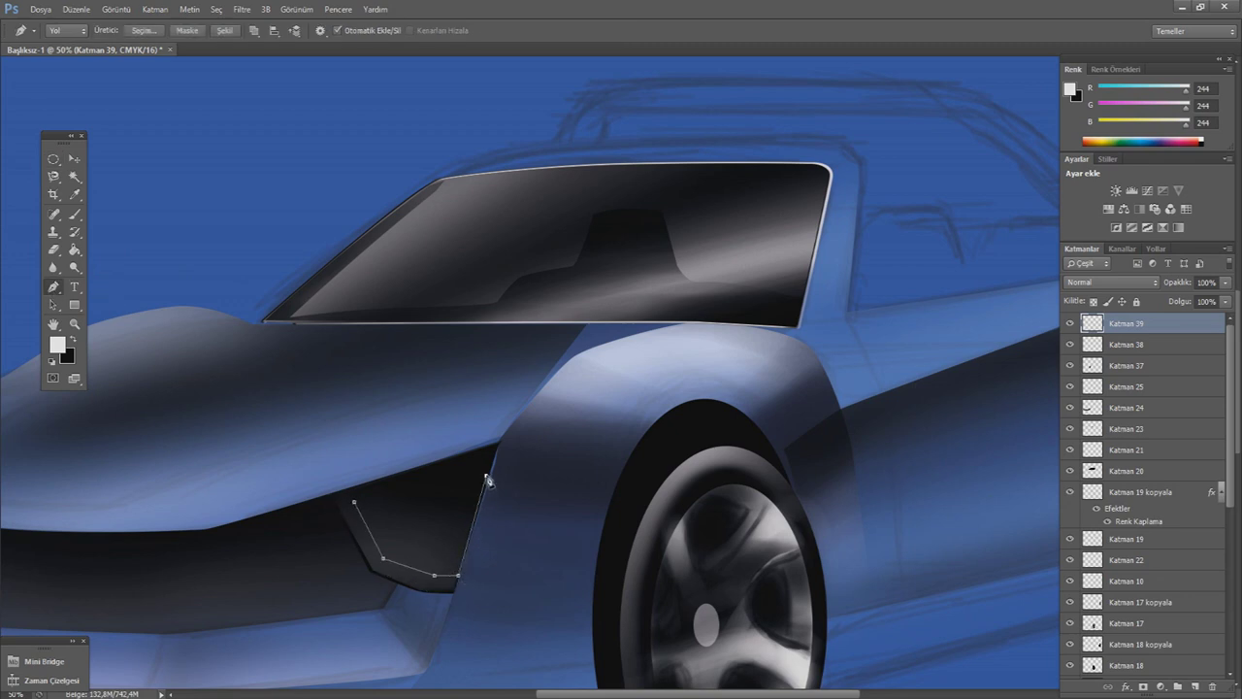
click(354, 502)
right_click(340, 421)
click(408, 144)
key(Return)
- Paint soft white highlights inside the inner recess with a 143 px brush, then deselect
key(b)
right_click(77, 60)
drag(141, 57, 117, 56)
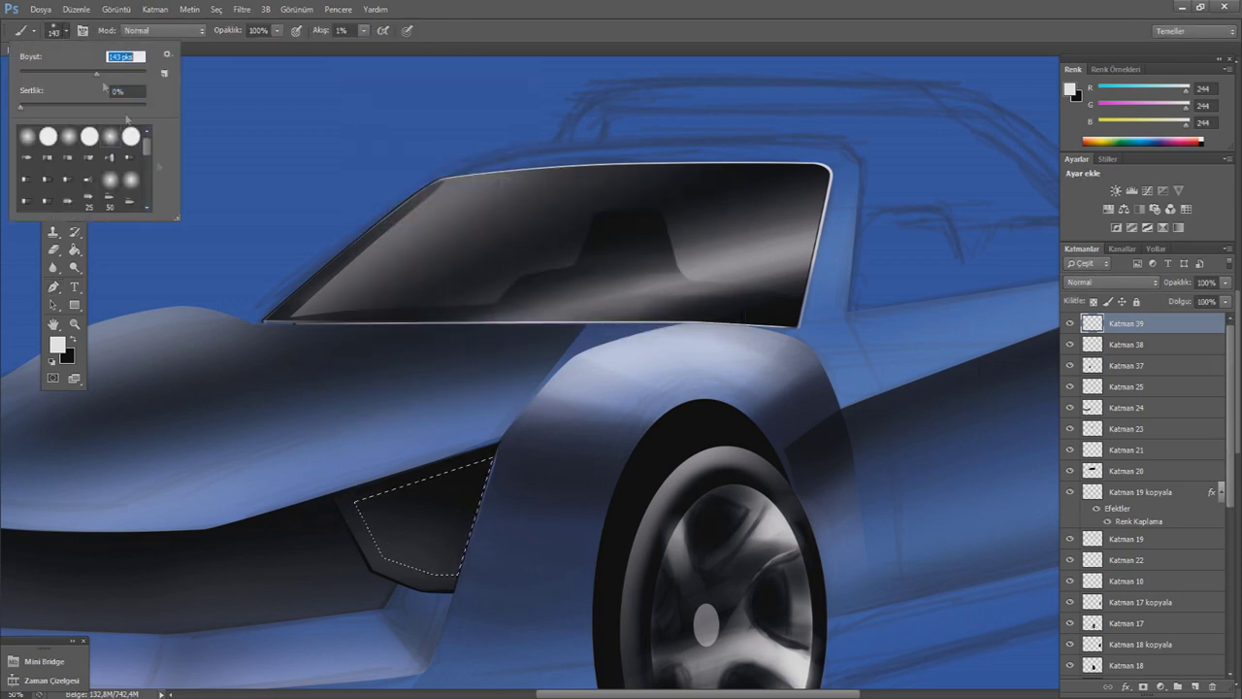
key(Return)
drag(369, 543, 456, 567)
key(ctrl+d)
key(m)
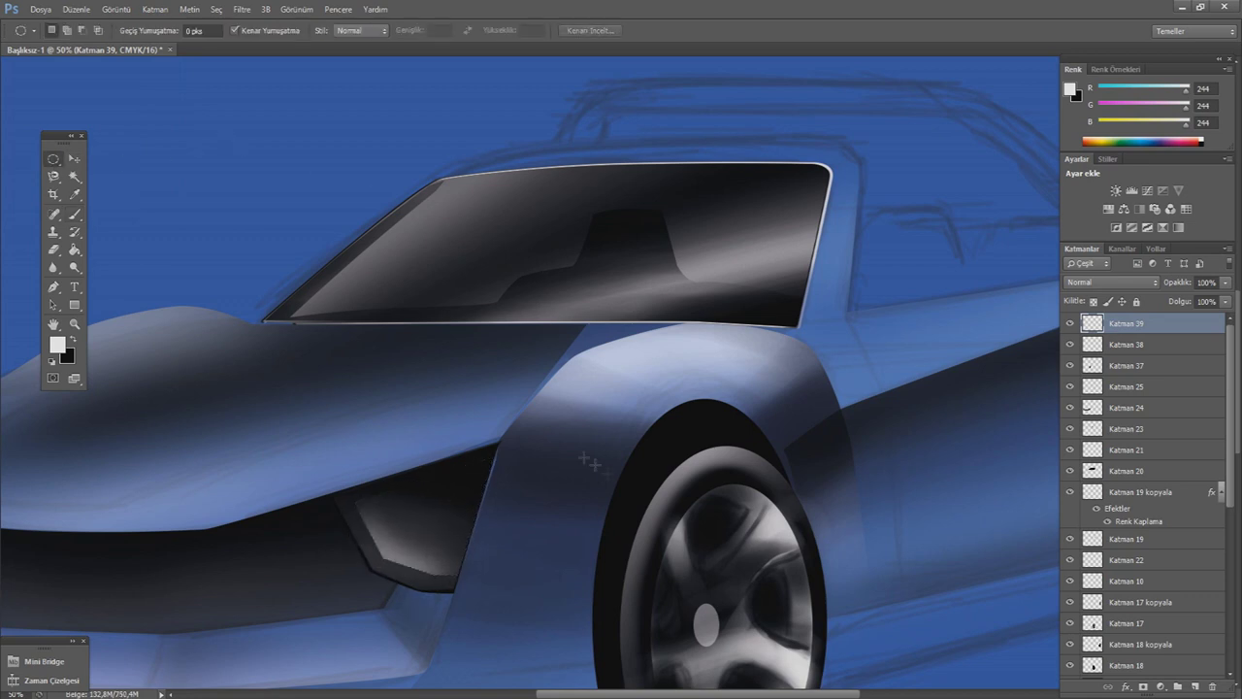
- On another new layer, paint a soft glow at the recess's lower-left corner
click(1193, 687)
key(b)
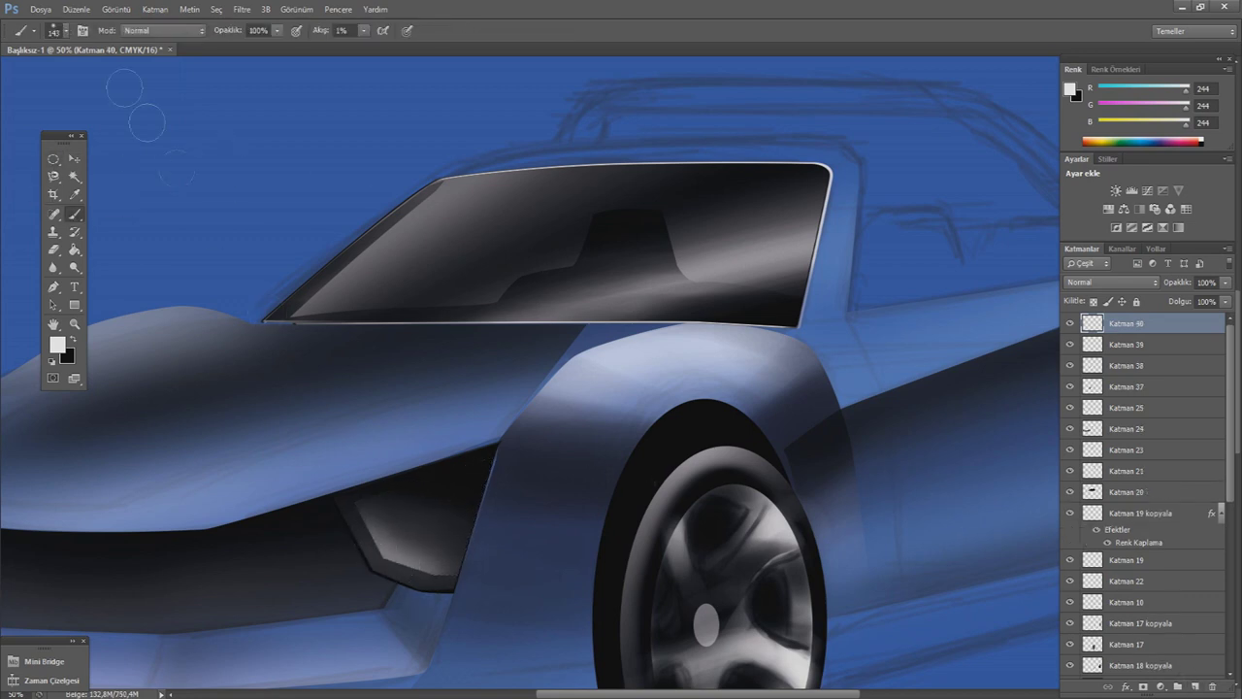
right_click(216, 229)
key(Return)
drag(396, 562, 398, 566)
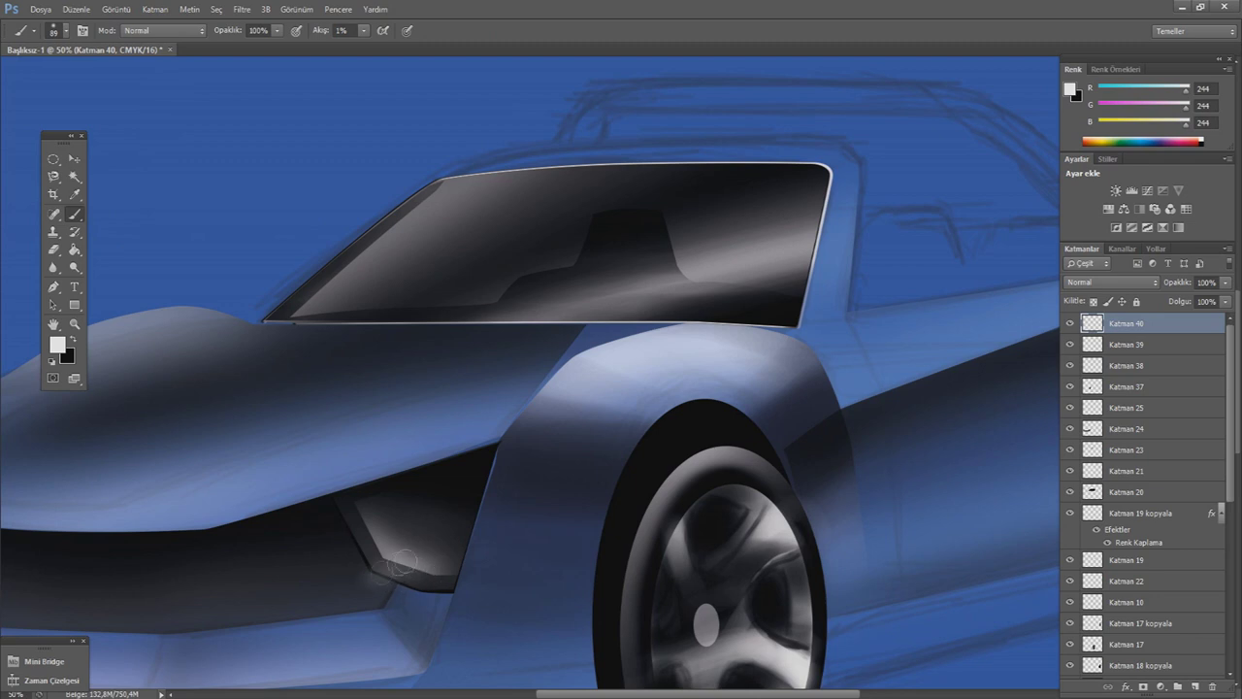
- Fade the glow below the corner with a size 85 eraser at 14% flow
key(e)
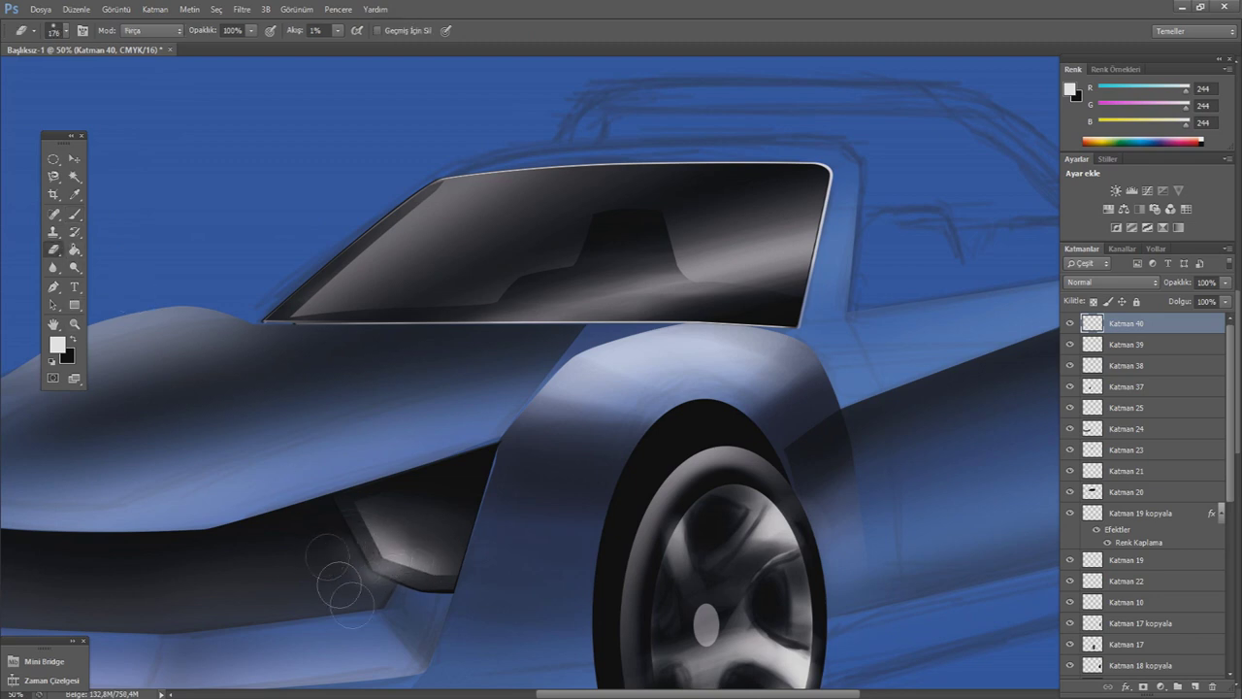
click(60, 30)
click(130, 138)
key(Return)
key(shift+1)
key(shift+4)
mouse_move(340, 549)
mouse_down()
mouse_move(432, 610)
mouse_move(388, 596)
mouse_up()
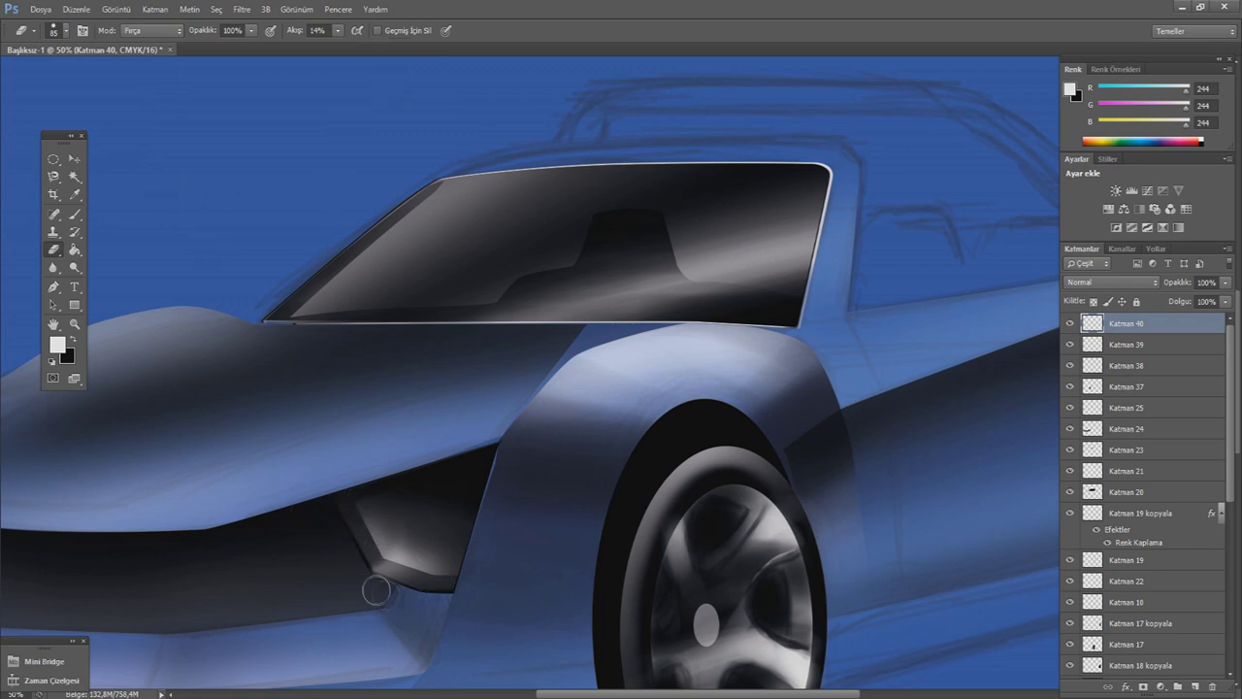
- Zoom out to check the shading on the whole car, then add a new layer
key(ctrl+minus)
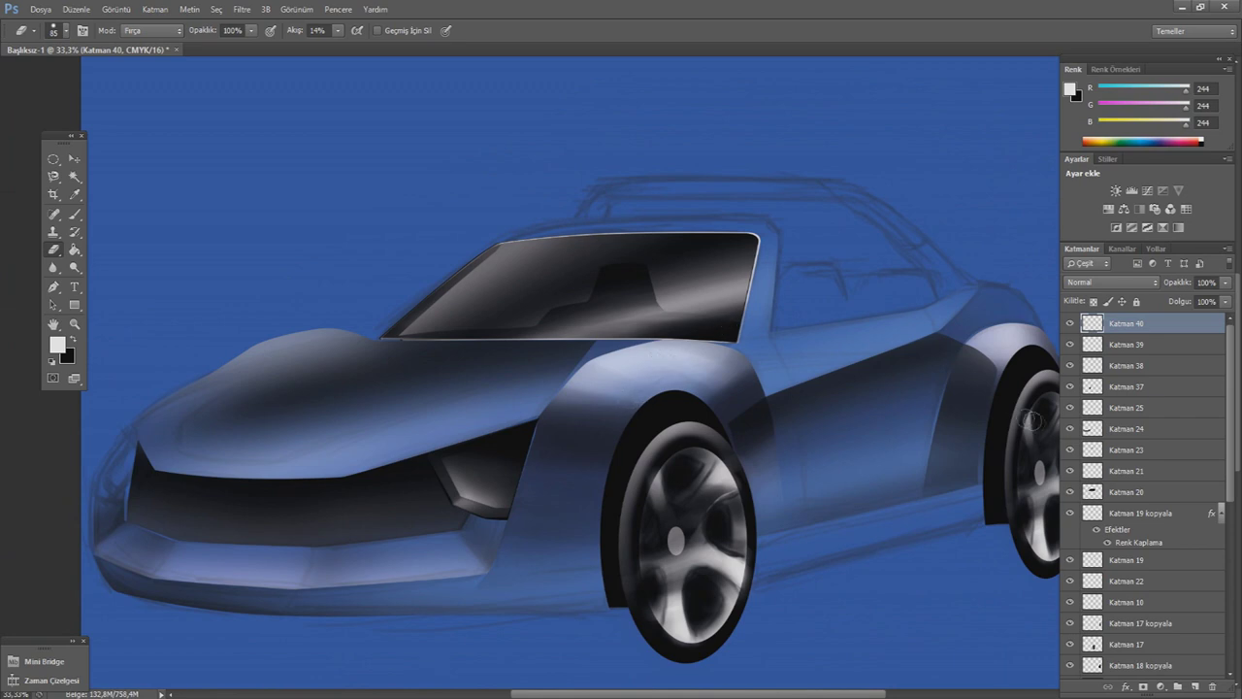
key(ctrl+plus)
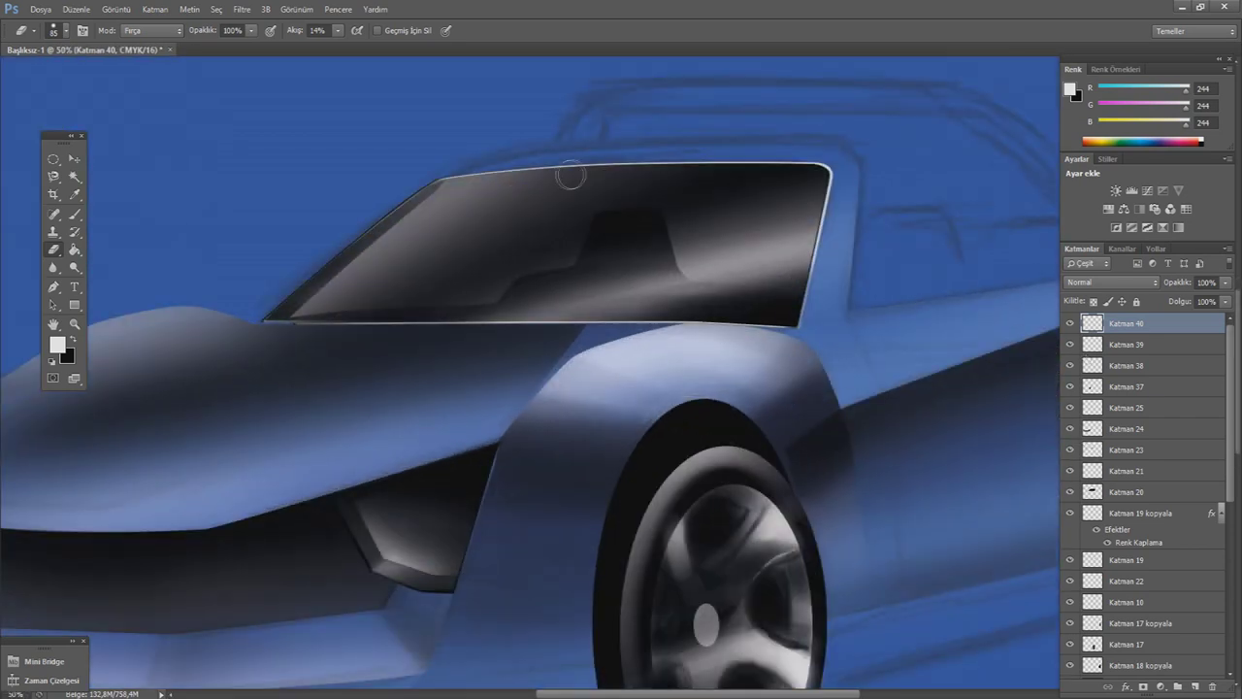
mouse_move(601, 693)
mouse_down()
mouse_move(544, 679)
mouse_move(604, 679)
mouse_move(543, 679)
mouse_move(560, 684)
mouse_up()
key(ctrl+minus)
key(ctrl+minus)
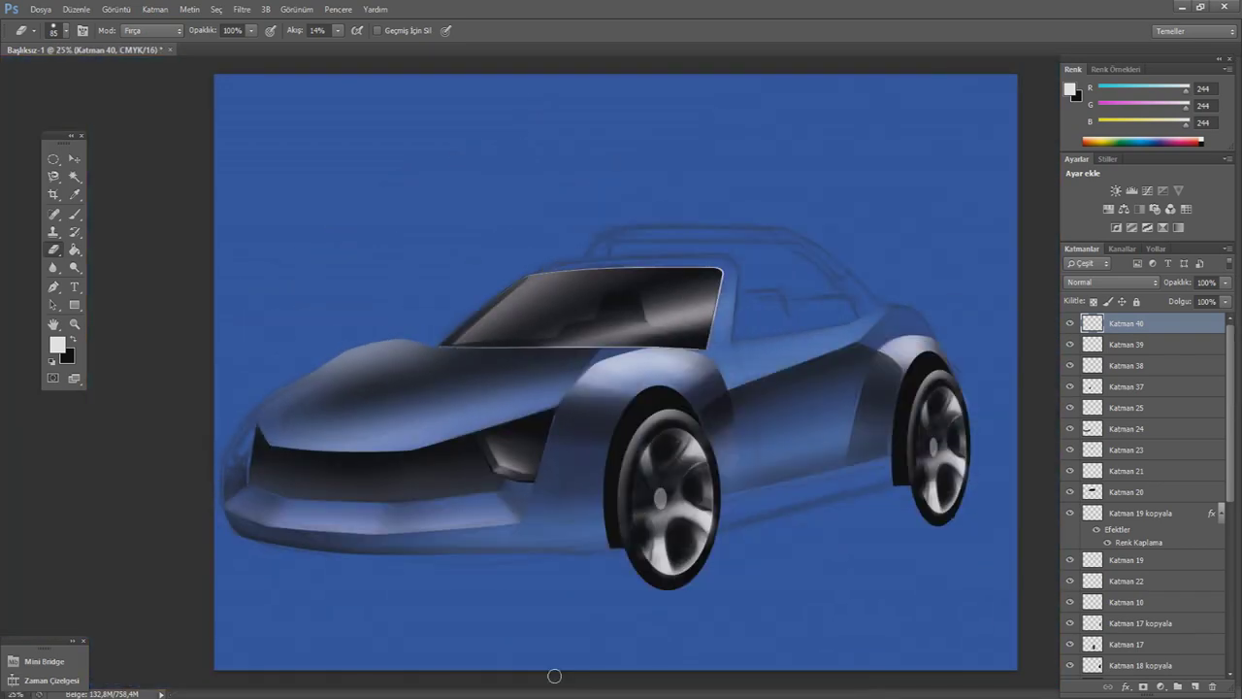
click(1198, 685)
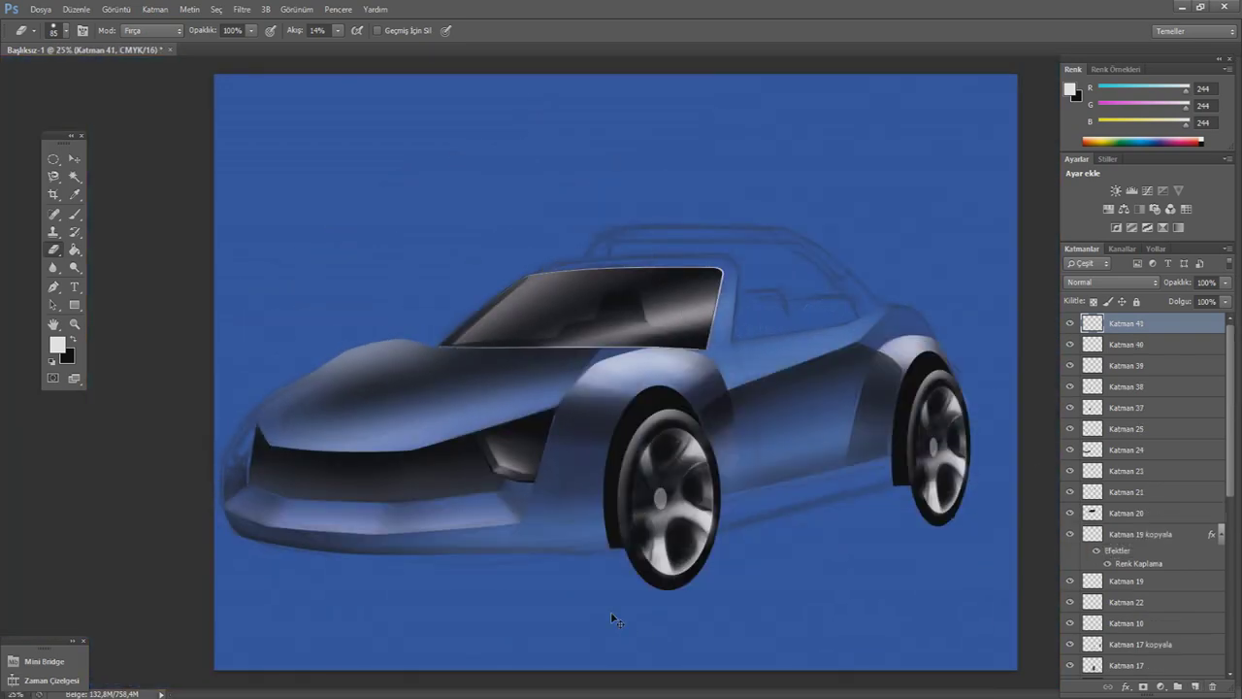
- Zoom to the car's nose and turn a Pen outline of the corner headlight into a selection
key(ctrl+plus)
key(ctrl+plus)
key(ctrl+plus)
drag(587, 691, 515, 670)
key(p)
click(230, 524)
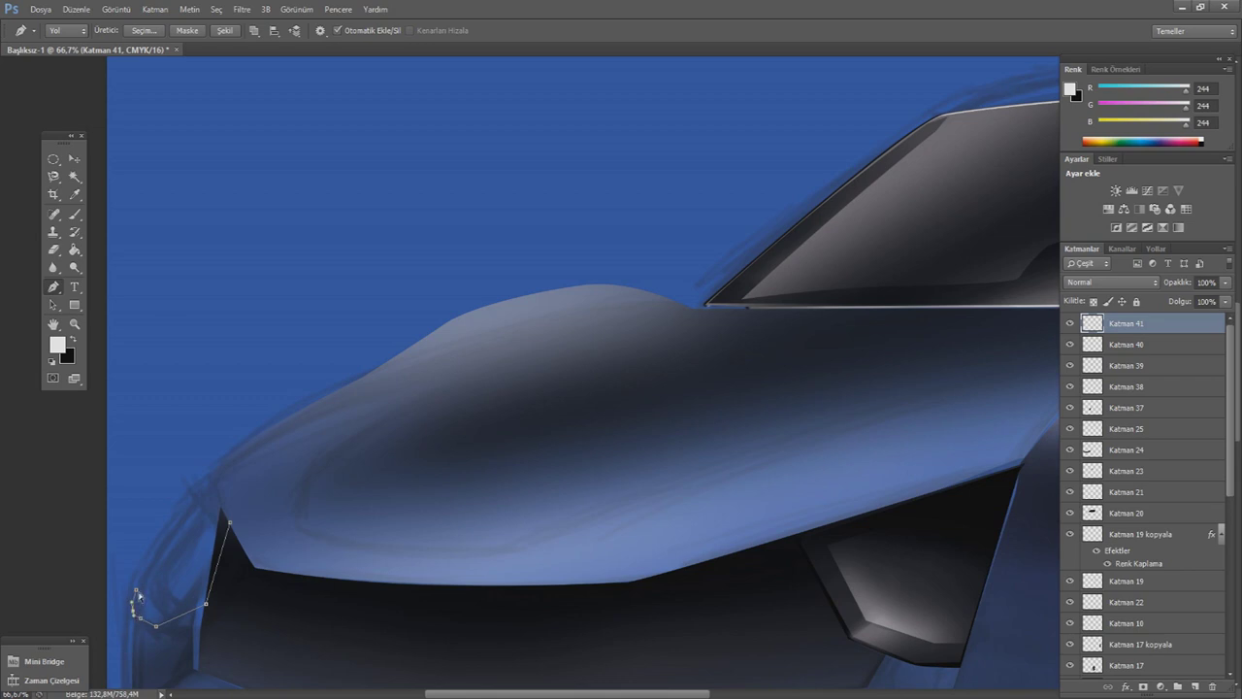
click(213, 476)
click(230, 524)
ctrl+click(233, 534)
right_click(302, 463)
click(350, 228)
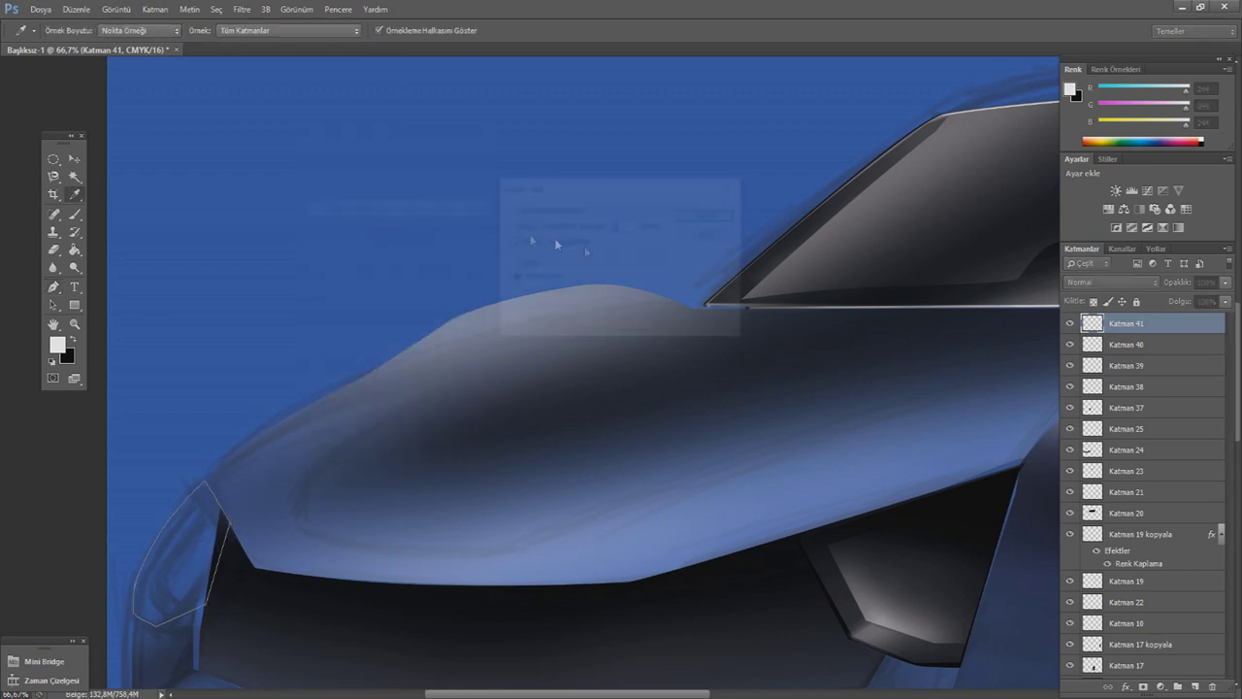
key(Return)
- Fill the headlight selection with solid black, add a new layer, and deselect
key(b)
key(g)
key(d)
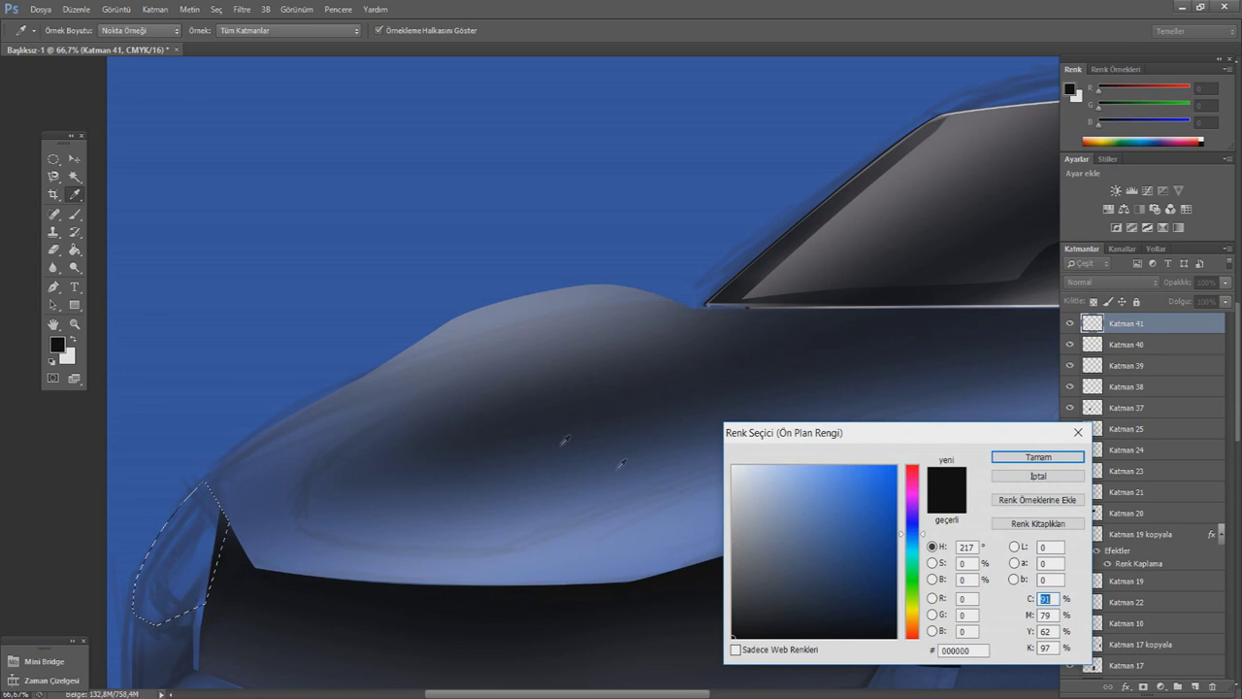
key(Return)
click(204, 546)
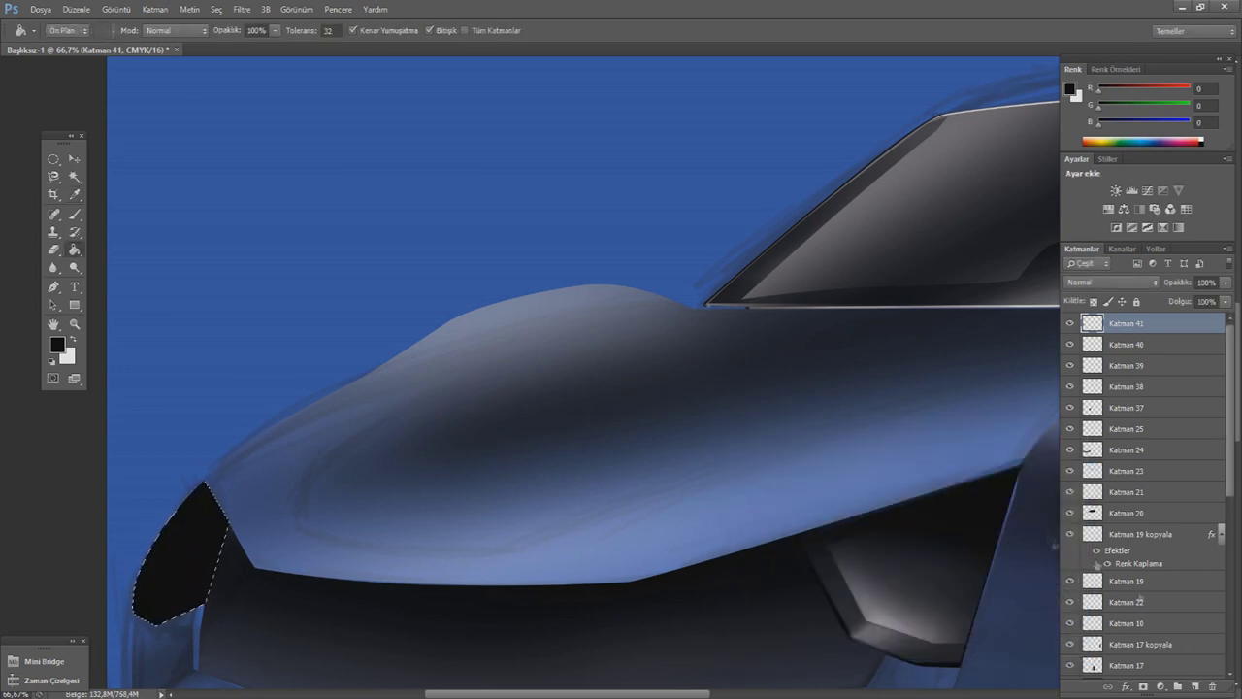
click(1195, 686)
click(54, 158)
key(ctrl+d)
click(55, 288)
click(235, 534)
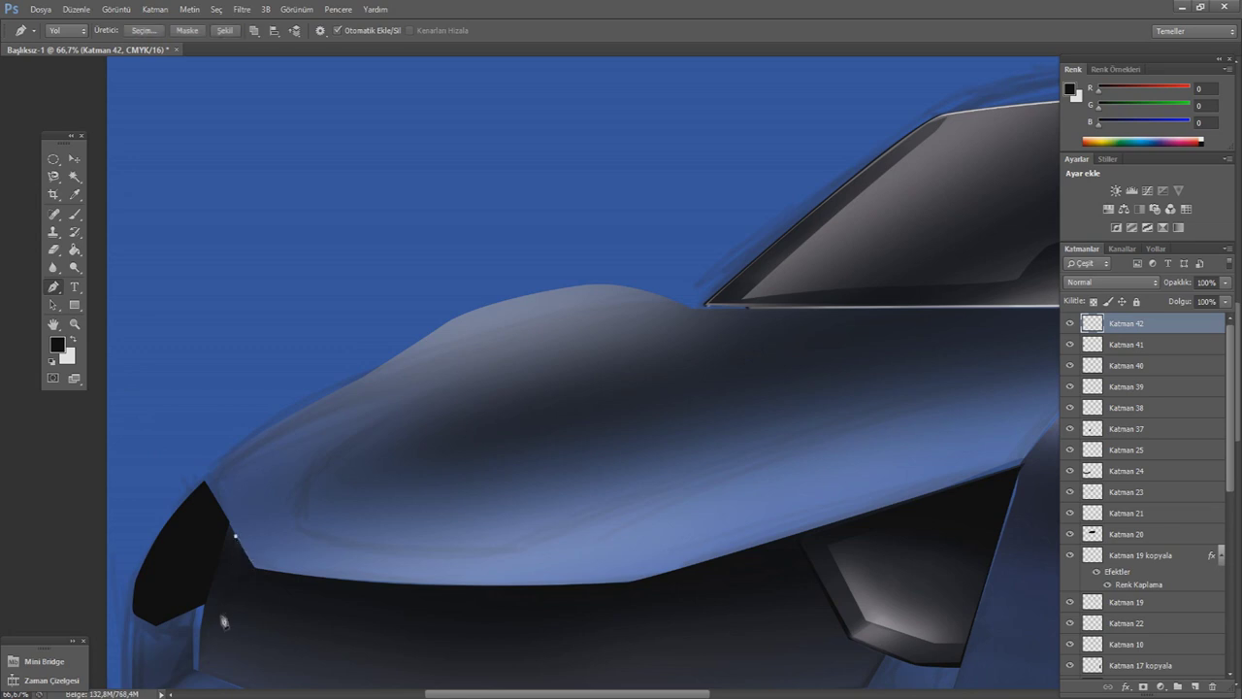
- Finish the strip path inside the headlight and set up a small 8 px white brush
drag(217, 604, 222, 609)
click(204, 603)
click(230, 522)
right_click(216, 571)
click(262, 291)
click(708, 236)
right_click(294, 137)
key(Escape)
key(x)
key(b)
click(65, 30)
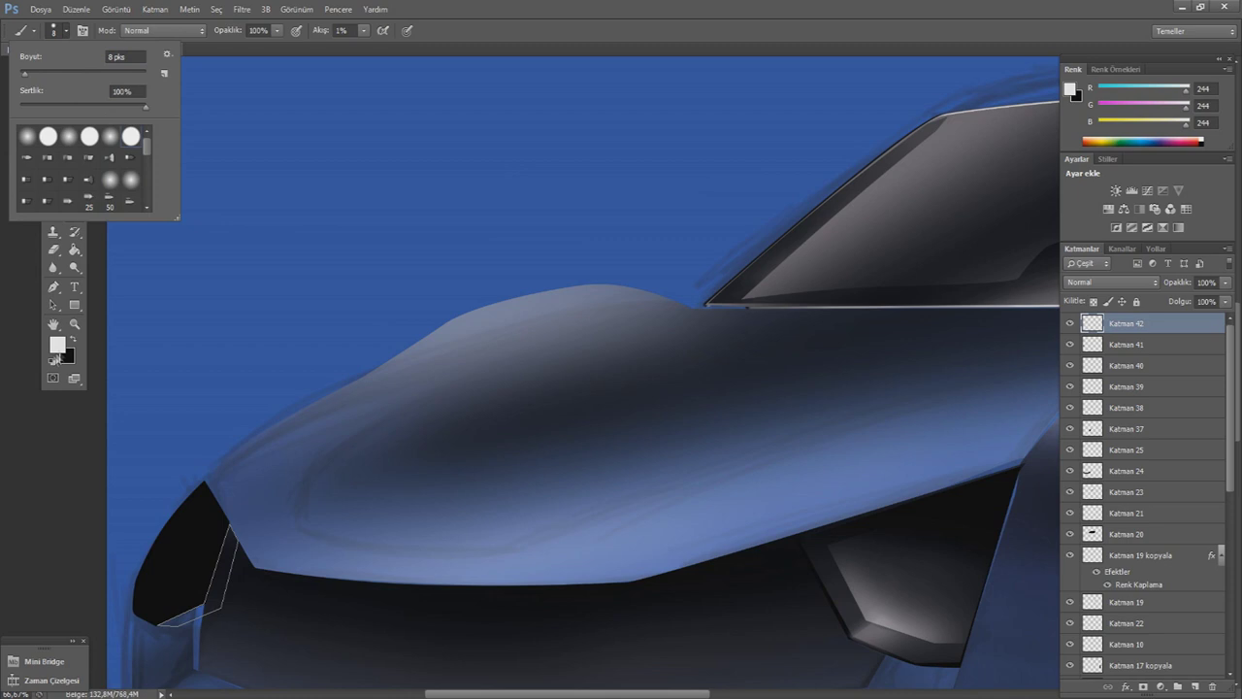
click(58, 345)
click(1031, 456)
- Stroke the headlight path with a thin white brush line
right_click(283, 524)
click(53, 288)
right_click(204, 497)
click(252, 278)
click(713, 255)
right_click(407, 43)
click(464, 70)
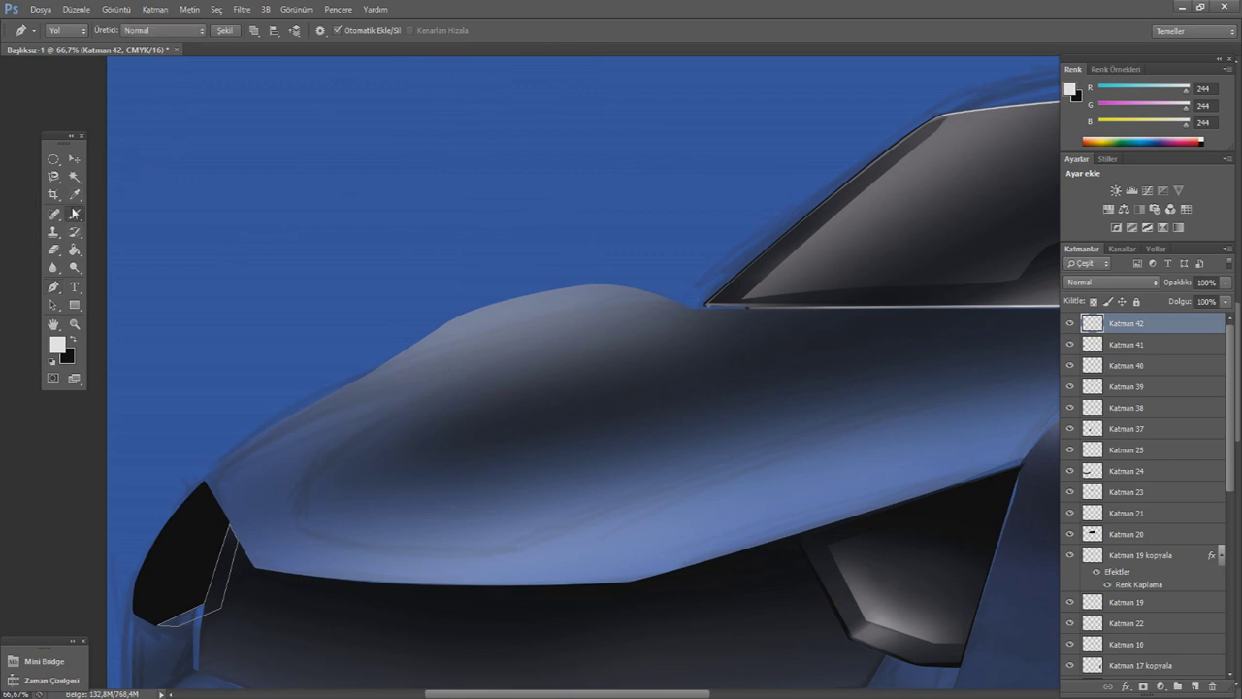
click(75, 214)
click(363, 30)
key(p)
right_click(165, 252)
click(233, 357)
click(726, 255)
- Raise brush flow to 22%, stroke the headlight path again, and make the strip a selection
right_click(351, 80)
click(388, 104)
click(74, 213)
click(365, 35)
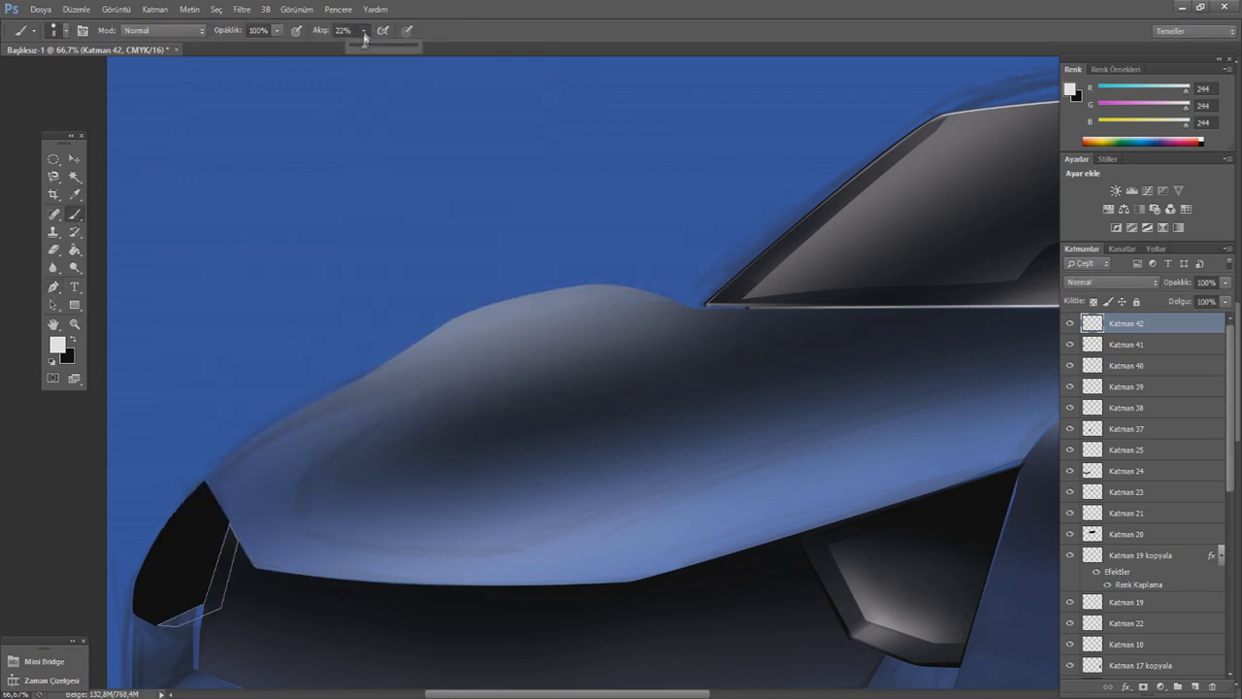
key(p)
right_click(172, 152)
click(233, 252)
click(726, 255)
right_click(264, 83)
click(346, 180)
- Add new layers for headlight detail with white as paint colour, then release the selection
click(711, 213)
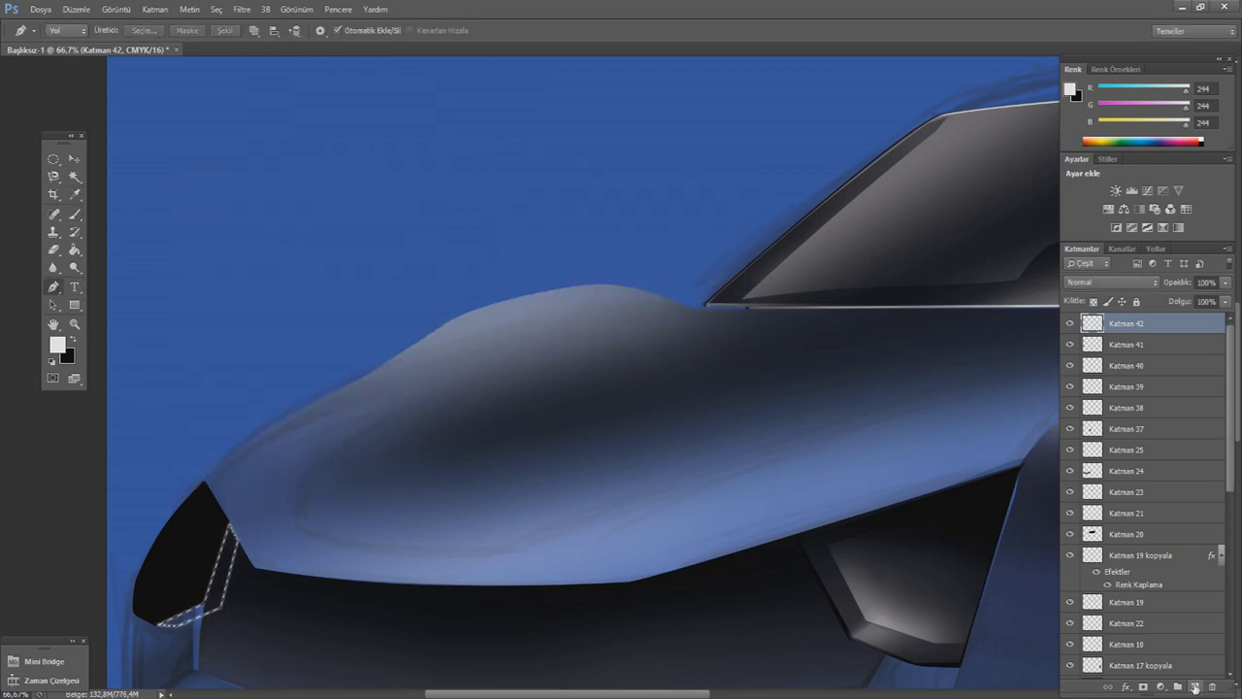
key(ctrl+shift+alt+n)
key(b)
key(x)
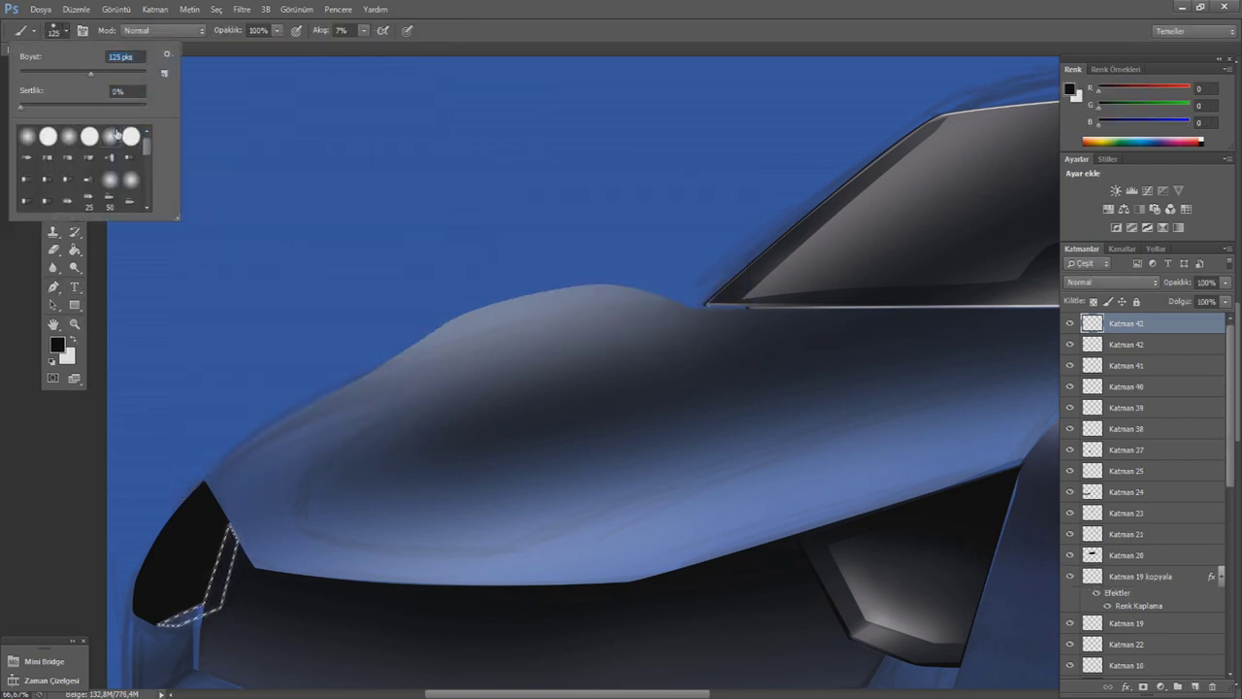
key(g)
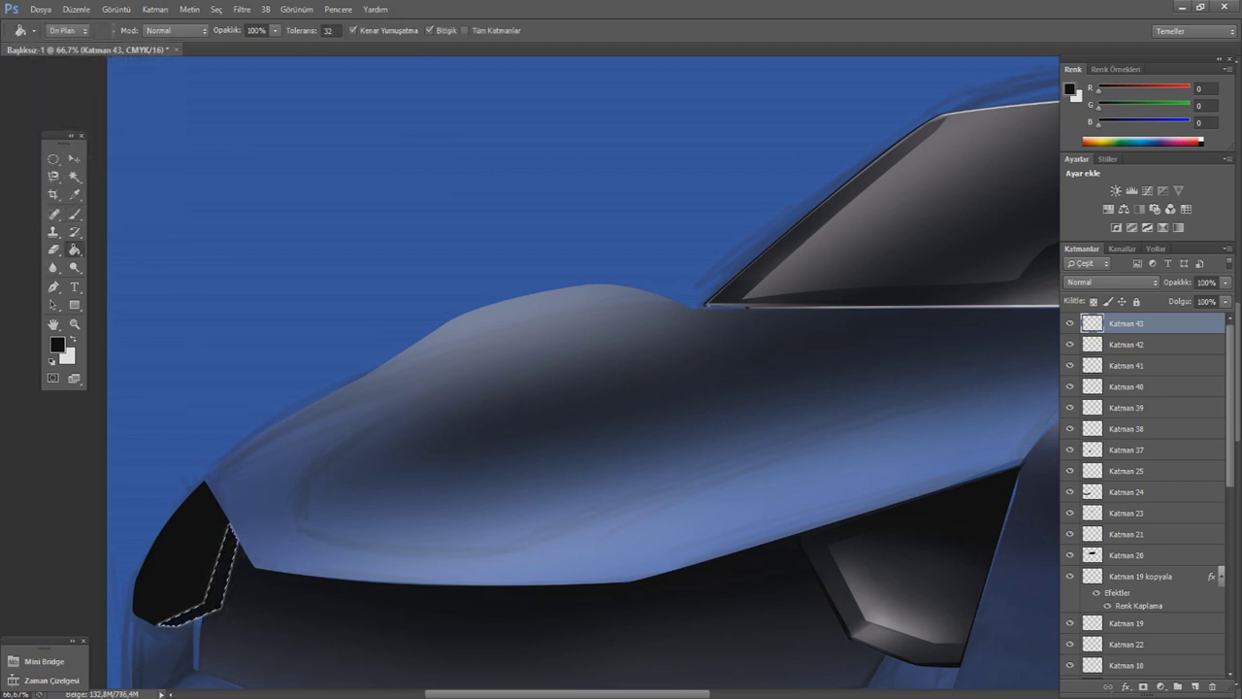
key(ctrl+shift+alt+n)
key(x)
key(b)
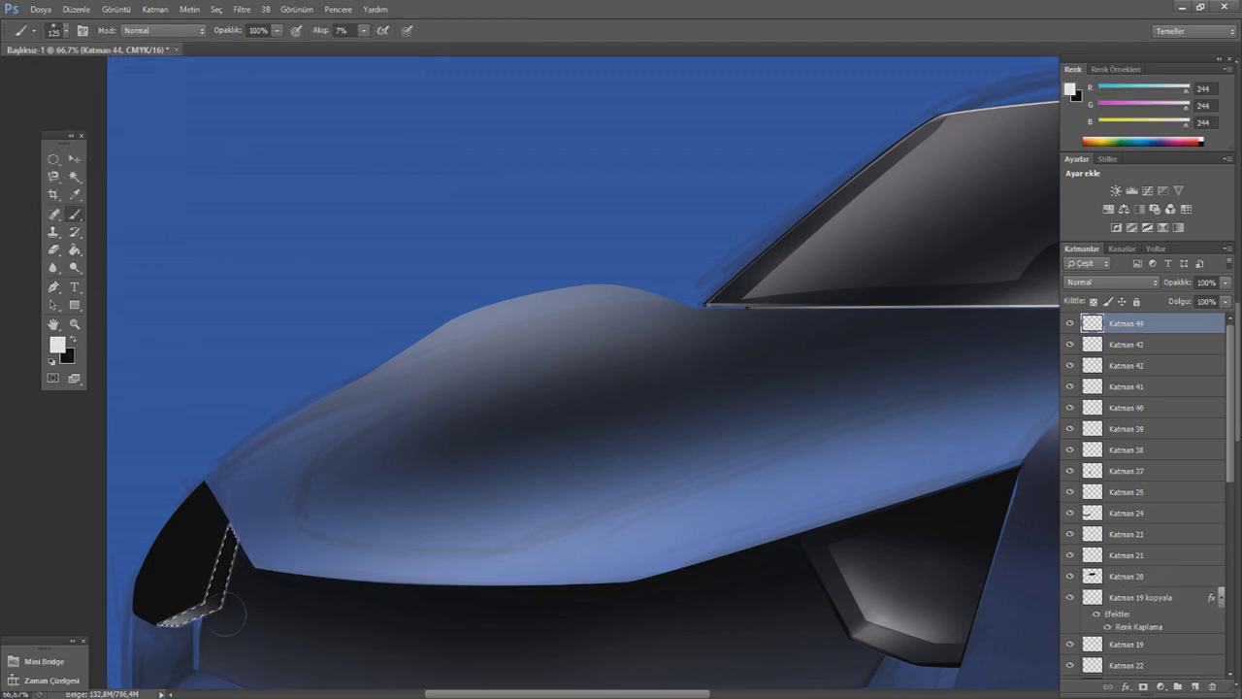
key(ctrl+d)
key(m)
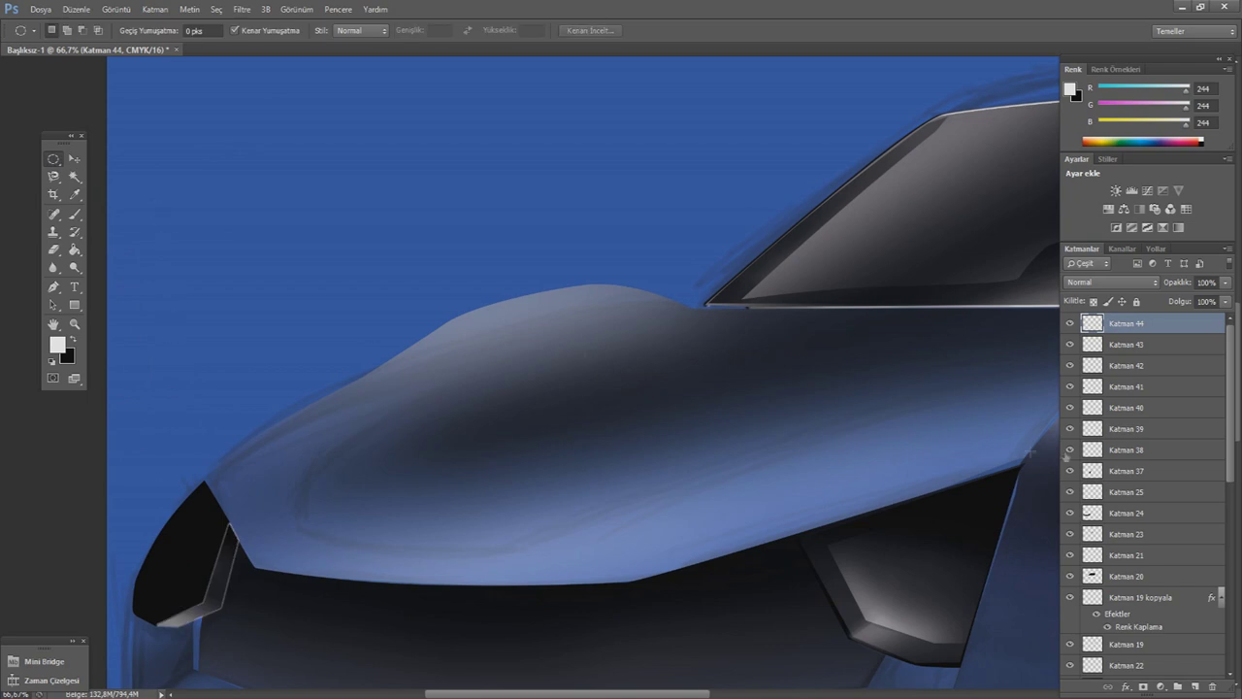
- On Katman 42, set the eraser flow to 1%, then add layer Katman 45
click(1130, 366)
key(e)
click(338, 30)
drag(337, 43, 328, 45)
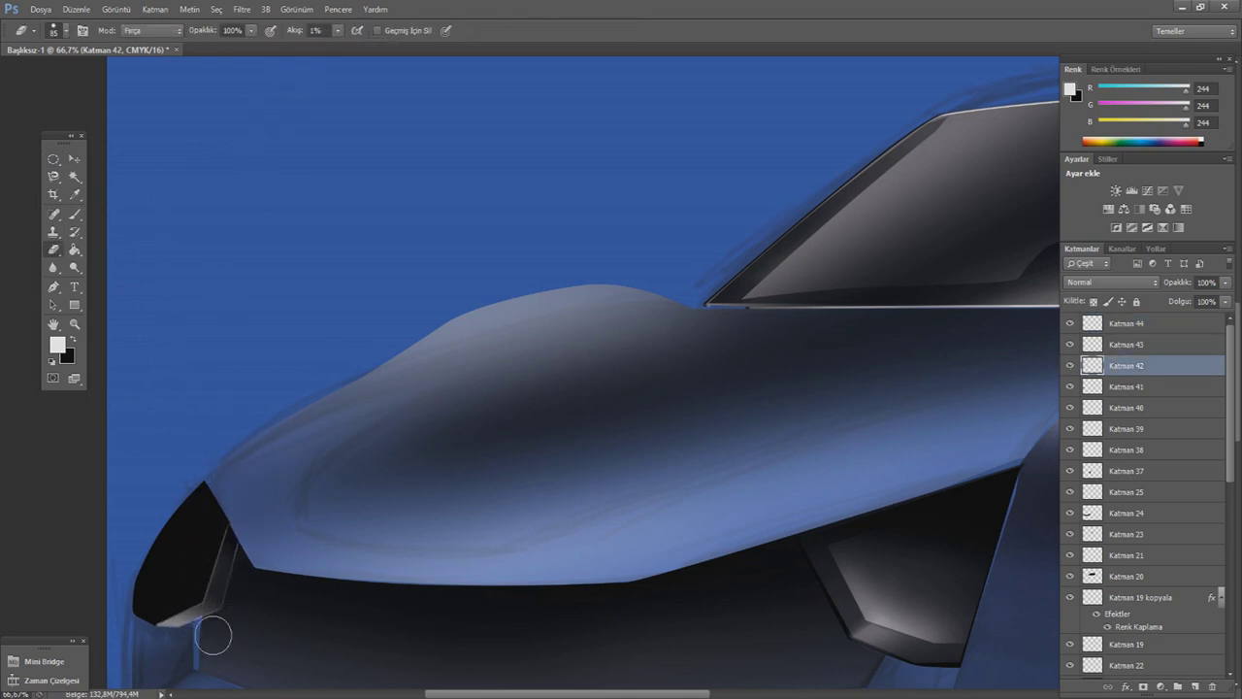
click(1195, 686)
click(53, 286)
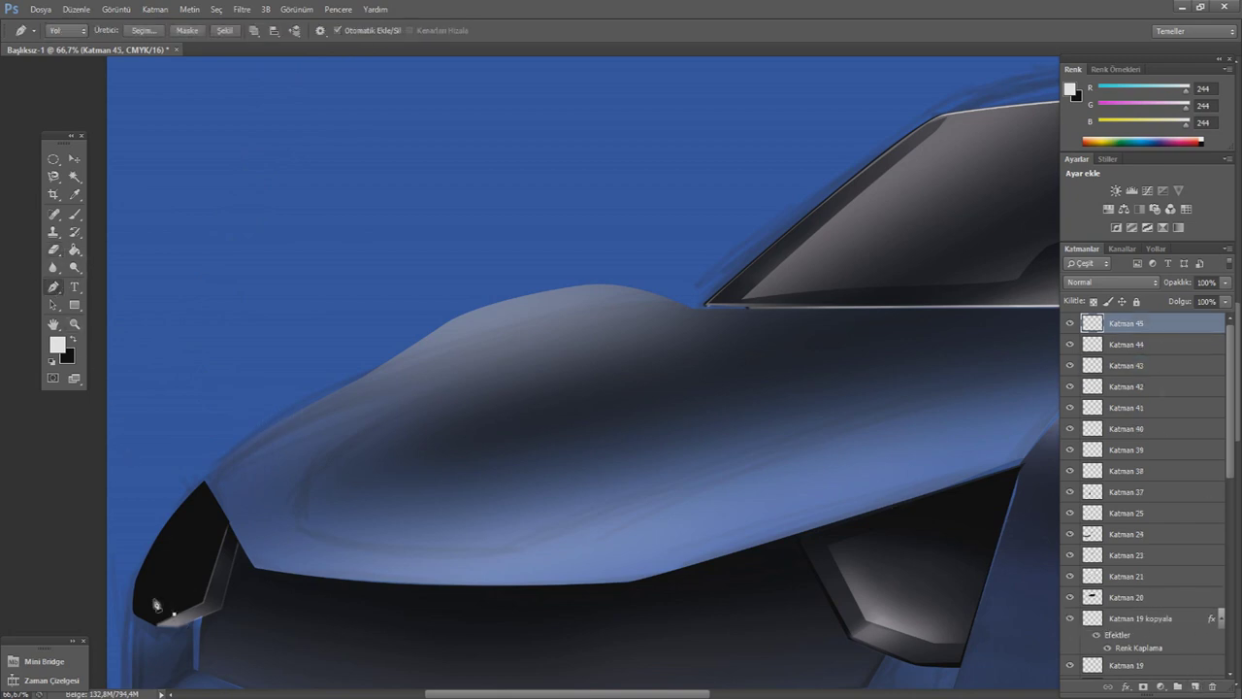
- Trace the headlight opening into a selection, paint a soft grey sheen, and erase the excess
drag(182, 528, 207, 497)
click(200, 600)
right_click(146, 529)
click(184, 268)
click(708, 217)
key(b)
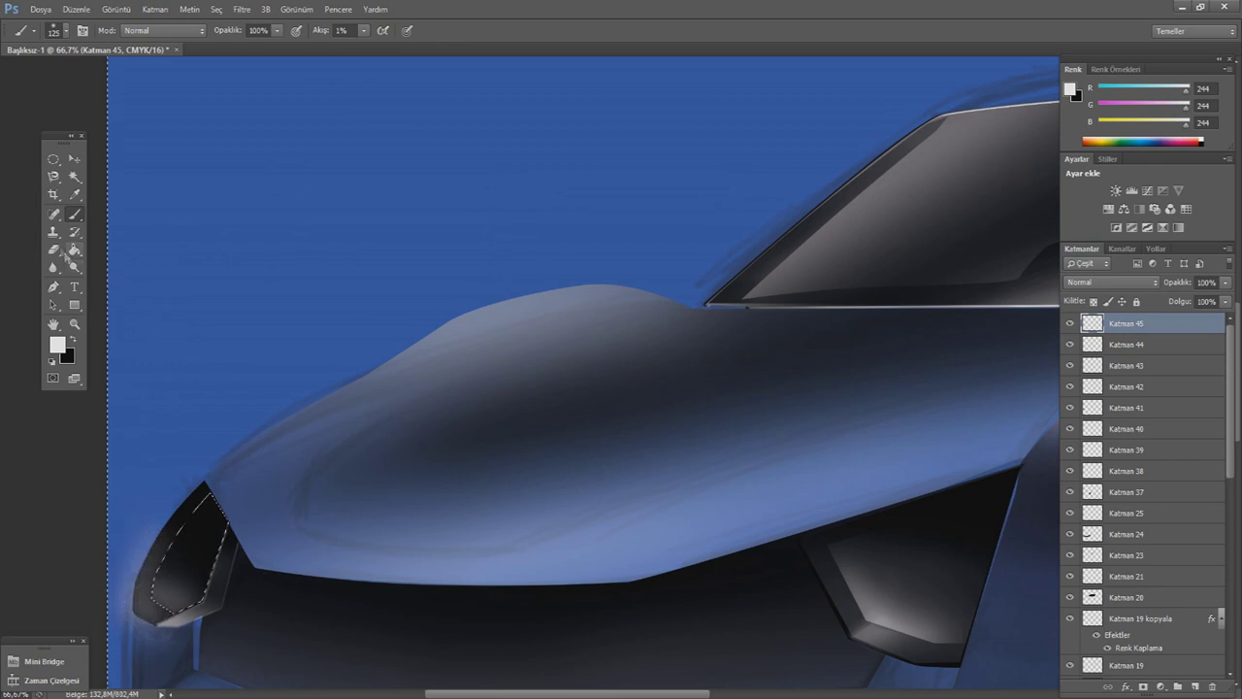
key(e)
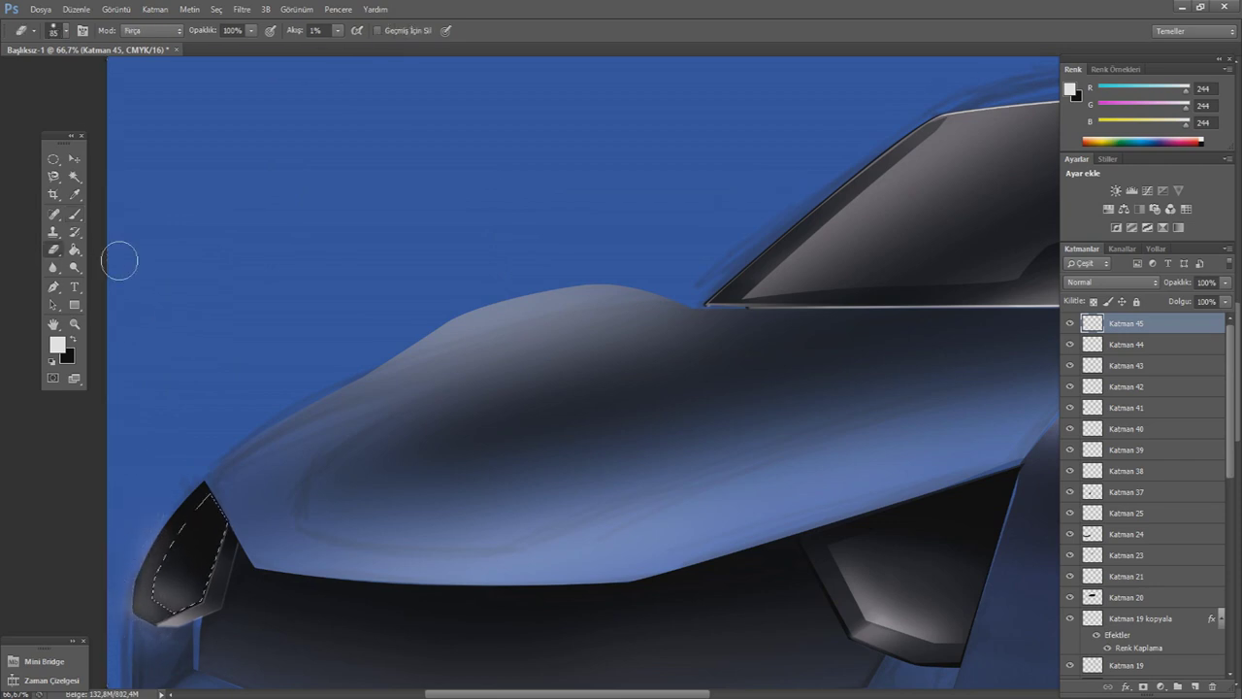
key(b)
key(m)
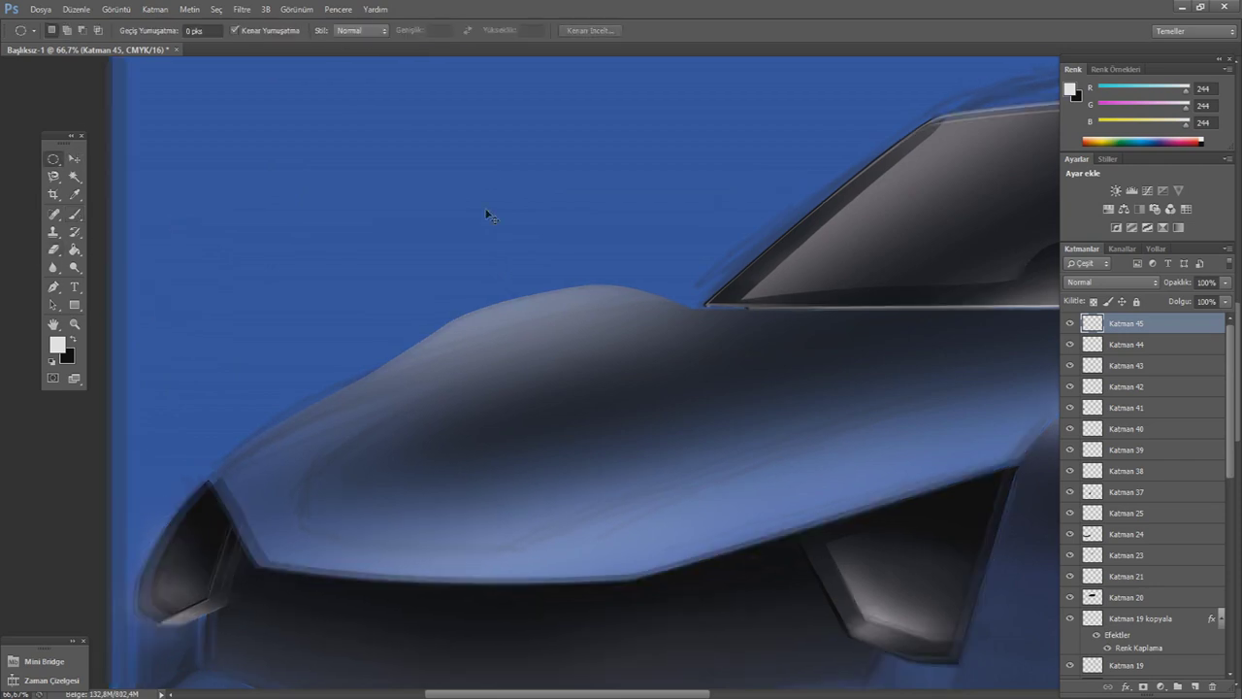
- Zoom out to check the headlight, then add layer Katman 46
key(ctrl+minus)
key(ctrl+minus)
key(ctrl+minus)
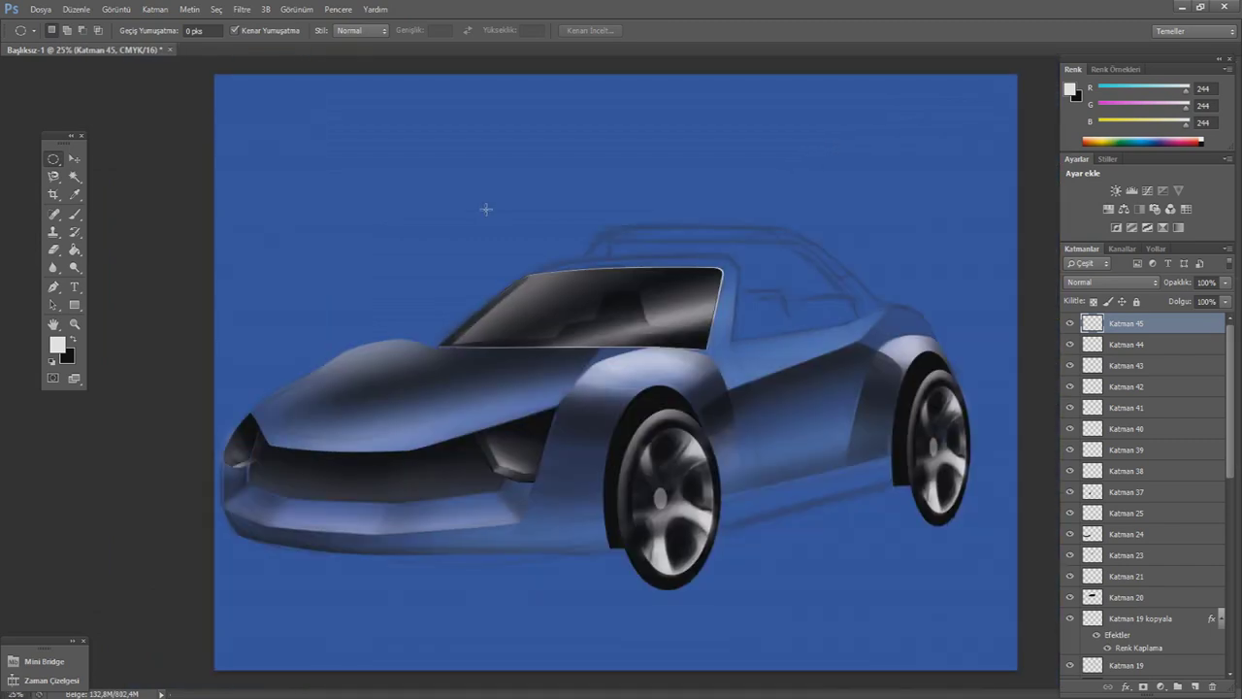
key(ctrl+plus)
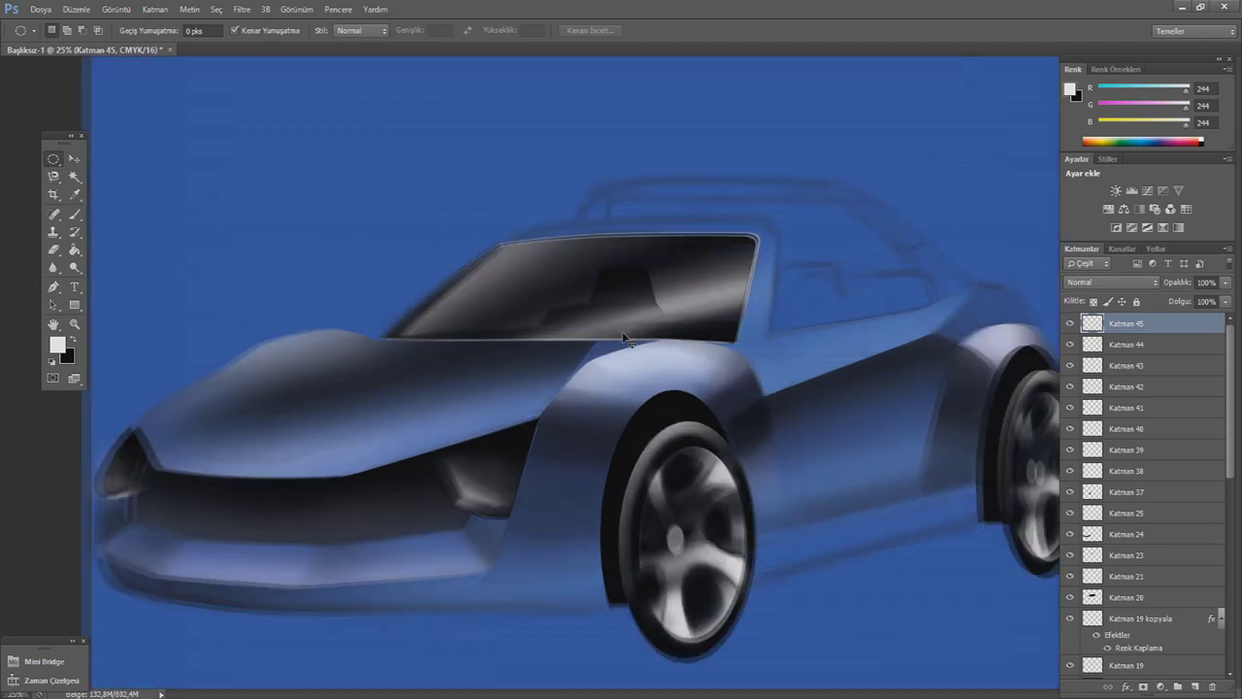
scroll(571, 373, left, 5)
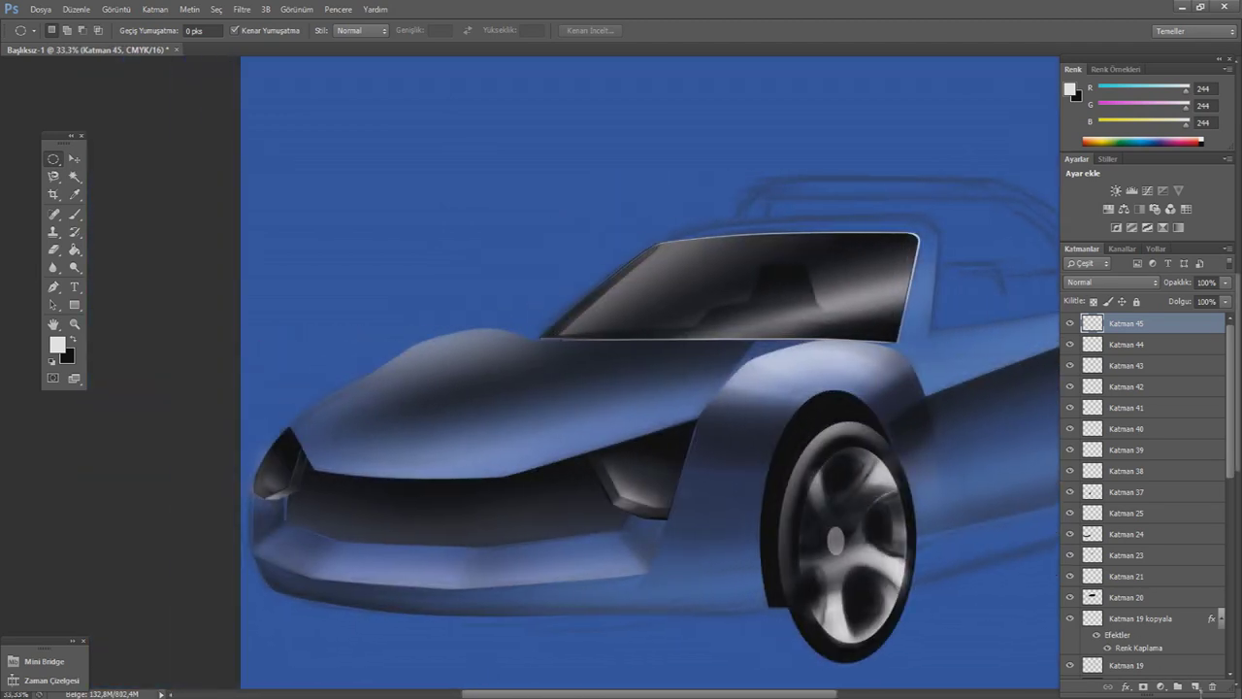
key(ctrl+shift+alt+n)
key(p)
click(289, 429)
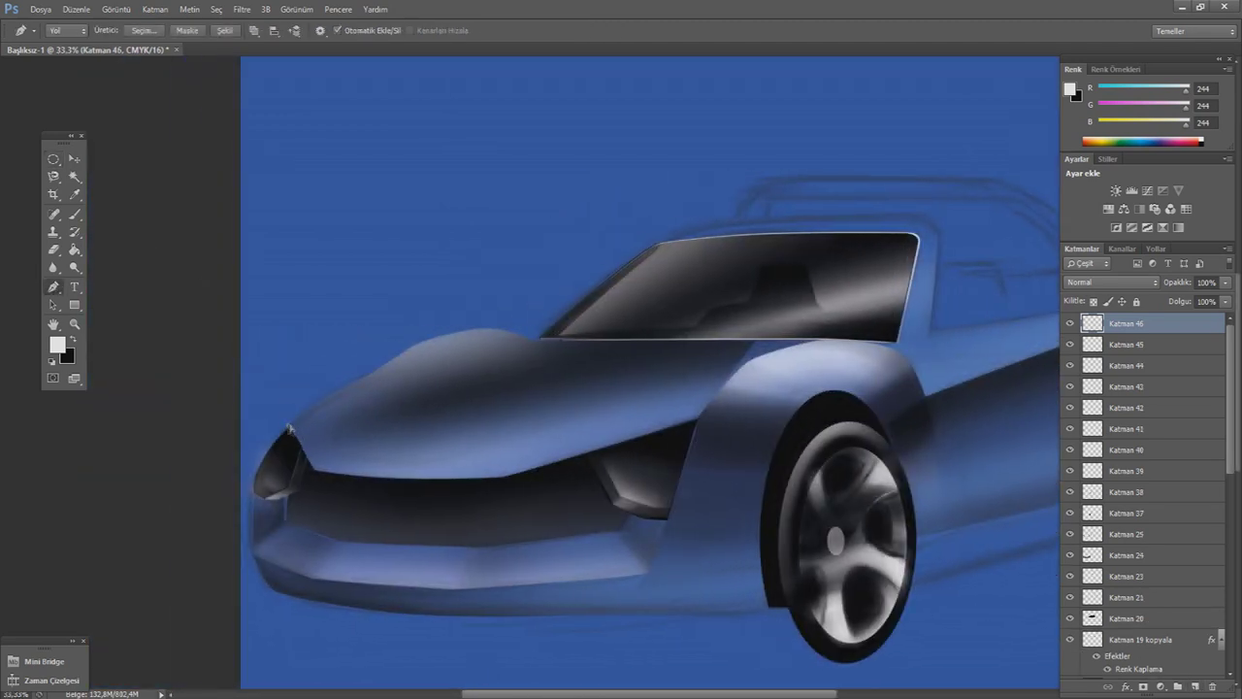
- Trace a closed path along the front edge beside the headlight and make it a selection
click(253, 549)
click(275, 452)
click(264, 478)
click(251, 546)
right_click(331, 407)
click(369, 130)
key(Return)
- Paint soft black shading inside the selection at 3–8% flow, then deselect
key(b)
key(d)
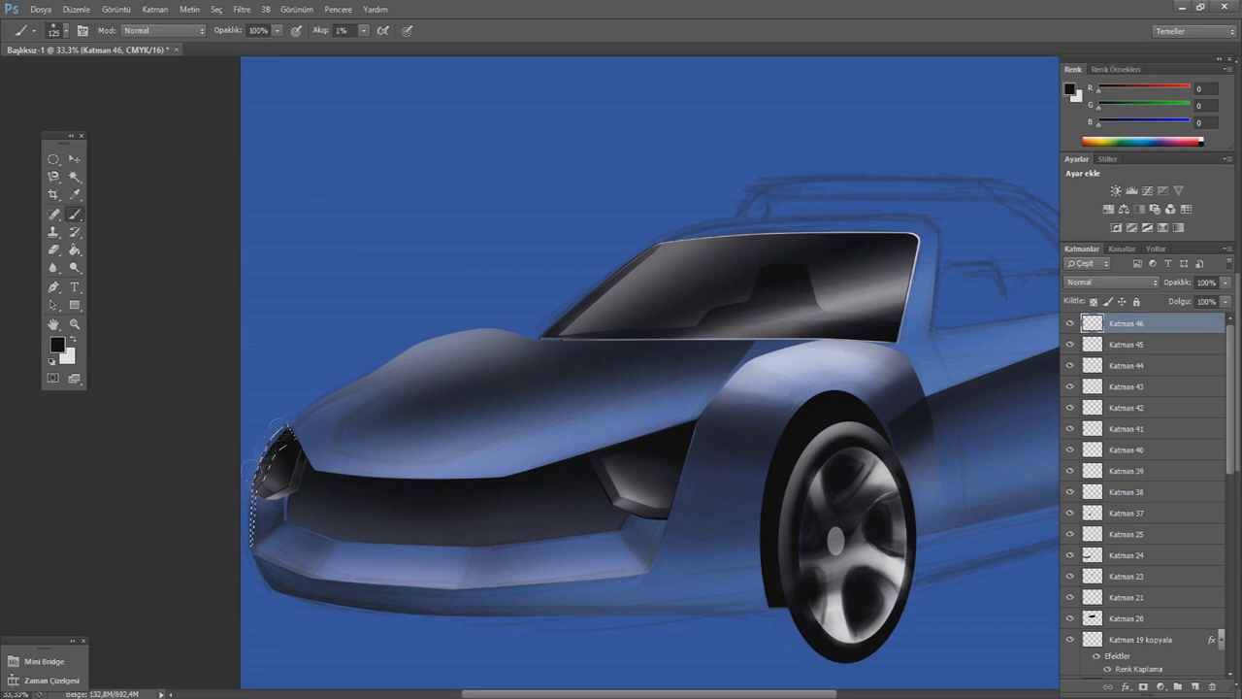
key(shift+0)
key(shift+3)
key(m)
key(ctrl+d)
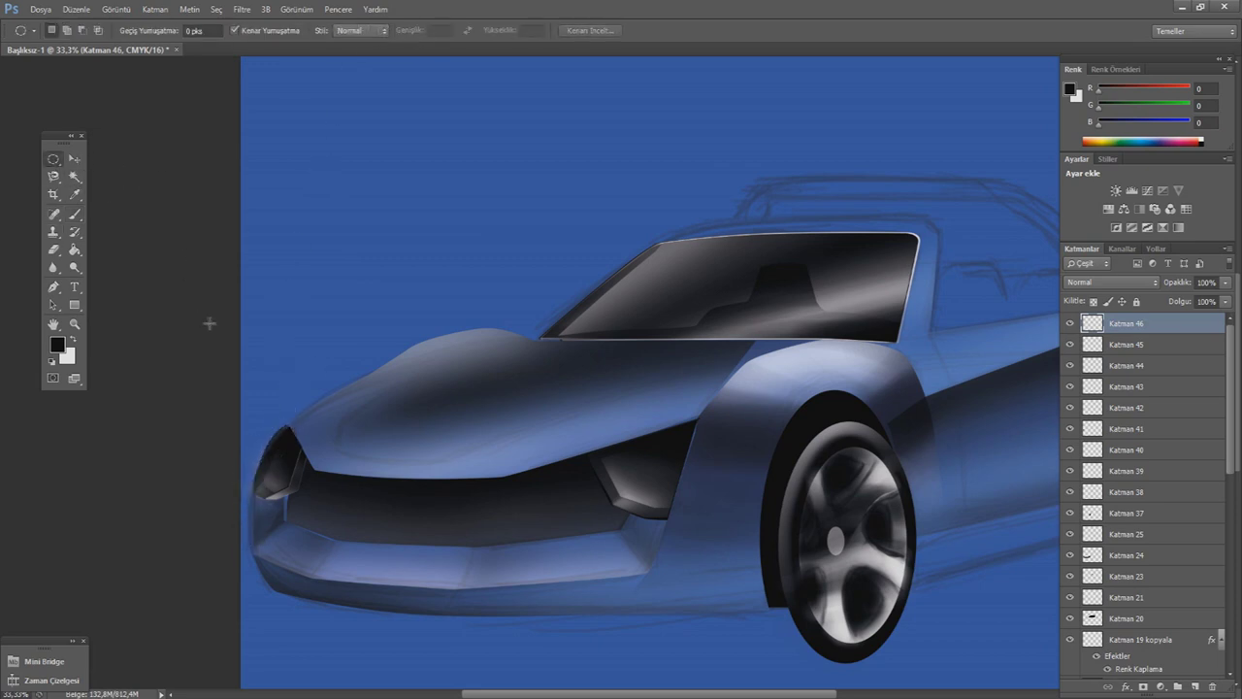
key(ctrl+shift+d)
key(b)
key(shift+0)
key(shift+8)
key(ctrl+d)
- Add layer Katman 47 and start a pen path along the hood's front edge
key(m)
click(1194, 686)
key(p)
click(271, 437)
drag(337, 395, 365, 386)
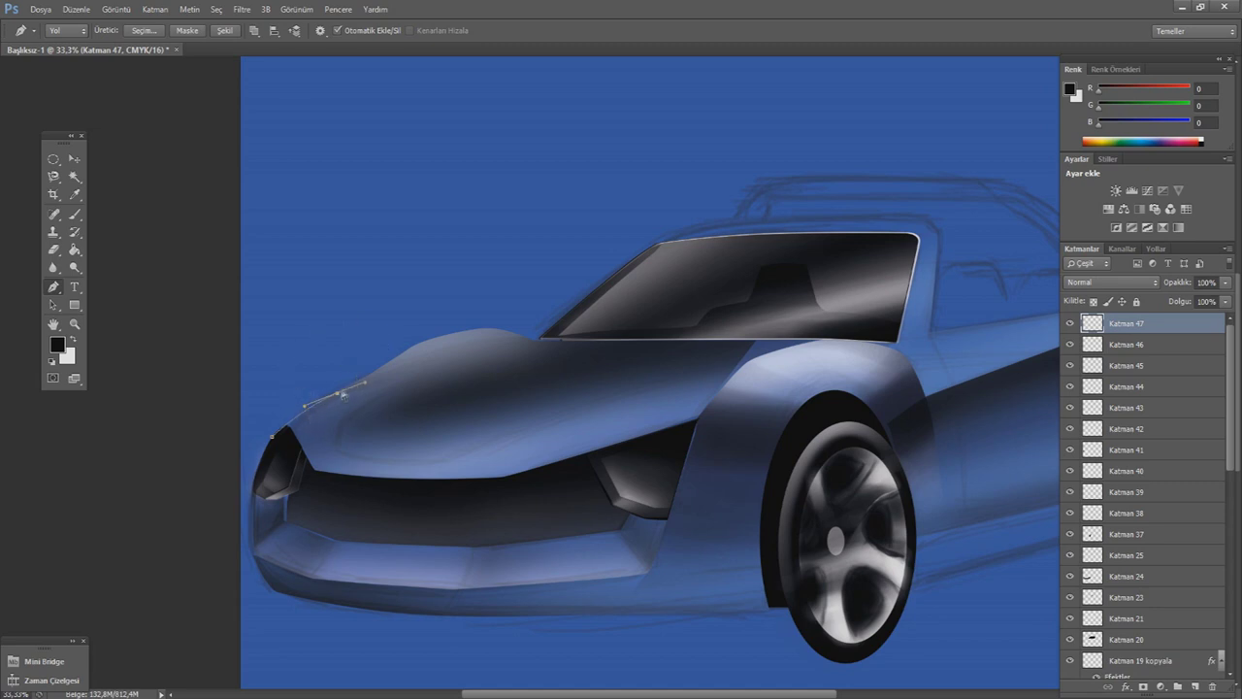
- Extend the hood path to the windshield base and close it at the front
click(272, 437)
key(ctrl+z)
drag(454, 368, 472, 361)
drag(542, 341, 551, 341)
drag(339, 424, 321, 474)
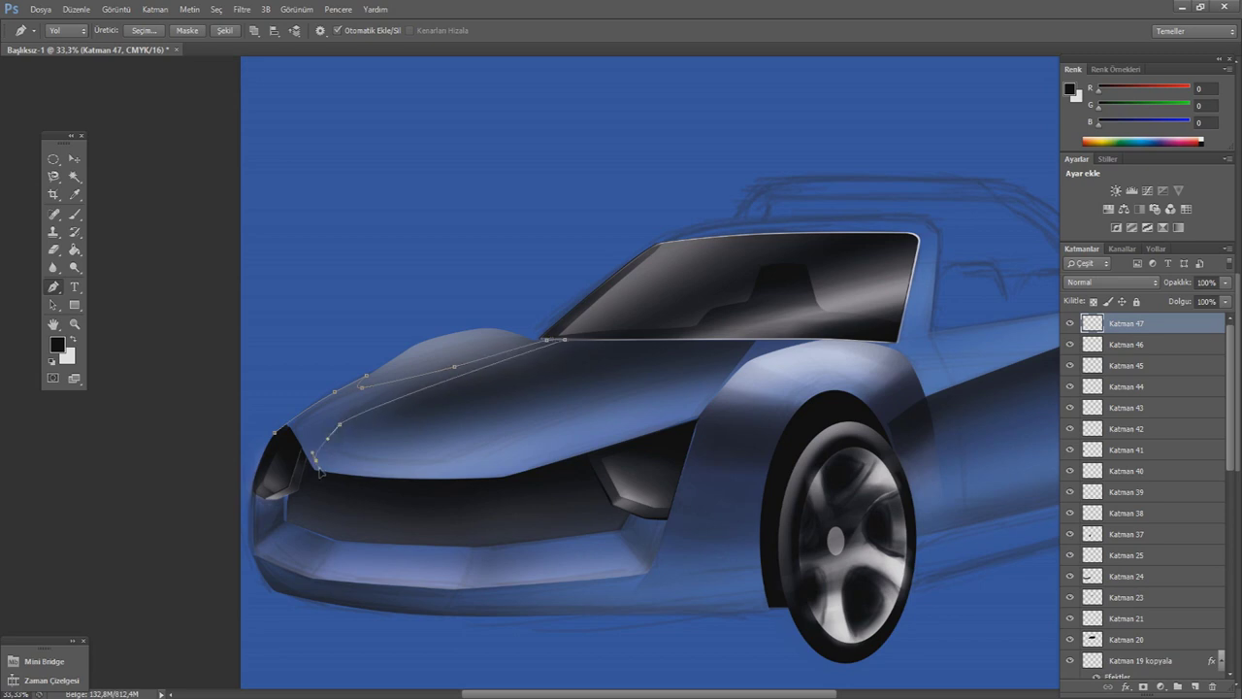
mouse_move(341, 429)
mouse_down()
mouse_move(317, 437)
mouse_move(381, 476)
mouse_up()
alt+click(314, 466)
- Convert the hood path to a selection, shade inside it, and deselect
right_click(401, 278)
click(442, 344)
click(693, 216)
key(b)
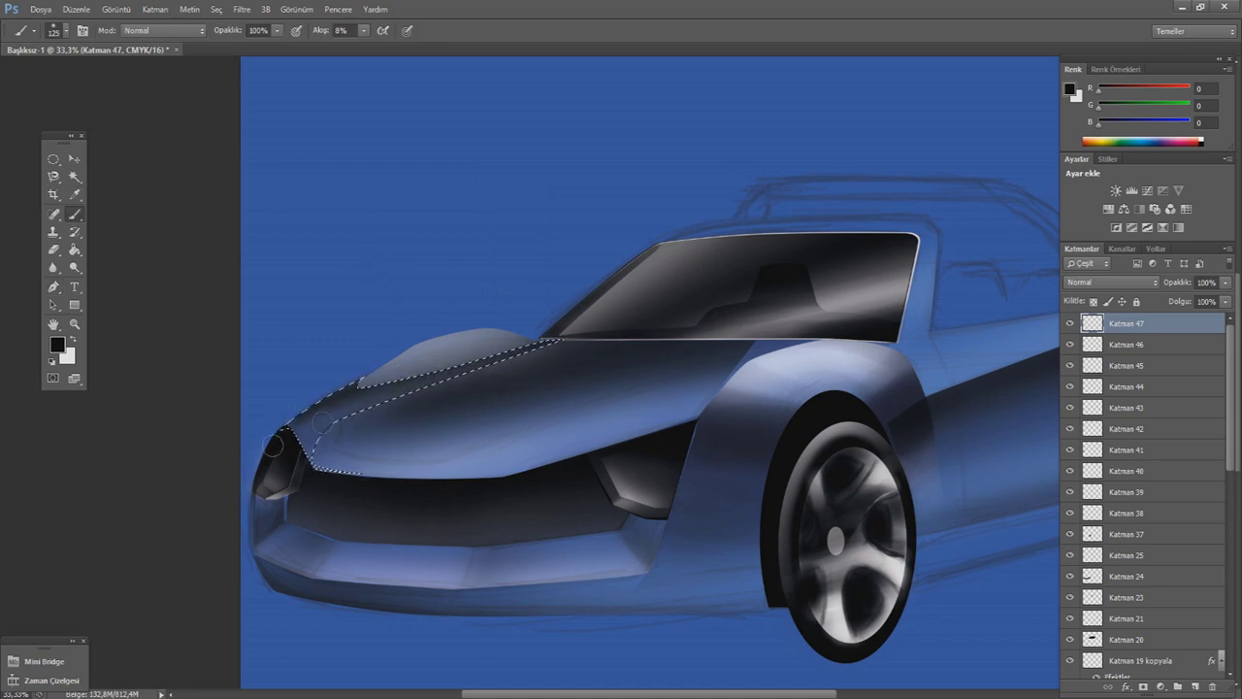
click(75, 159)
click(575, 274)
drag(633, 694, 658, 693)
- On new layer Katman 48, paint dark hood shading with a 178 px brush
click(1194, 686)
key(x)
key(x)
key(b)
click(53, 30)
drag(58, 76, 73, 75)
drag(660, 355, 863, 357)
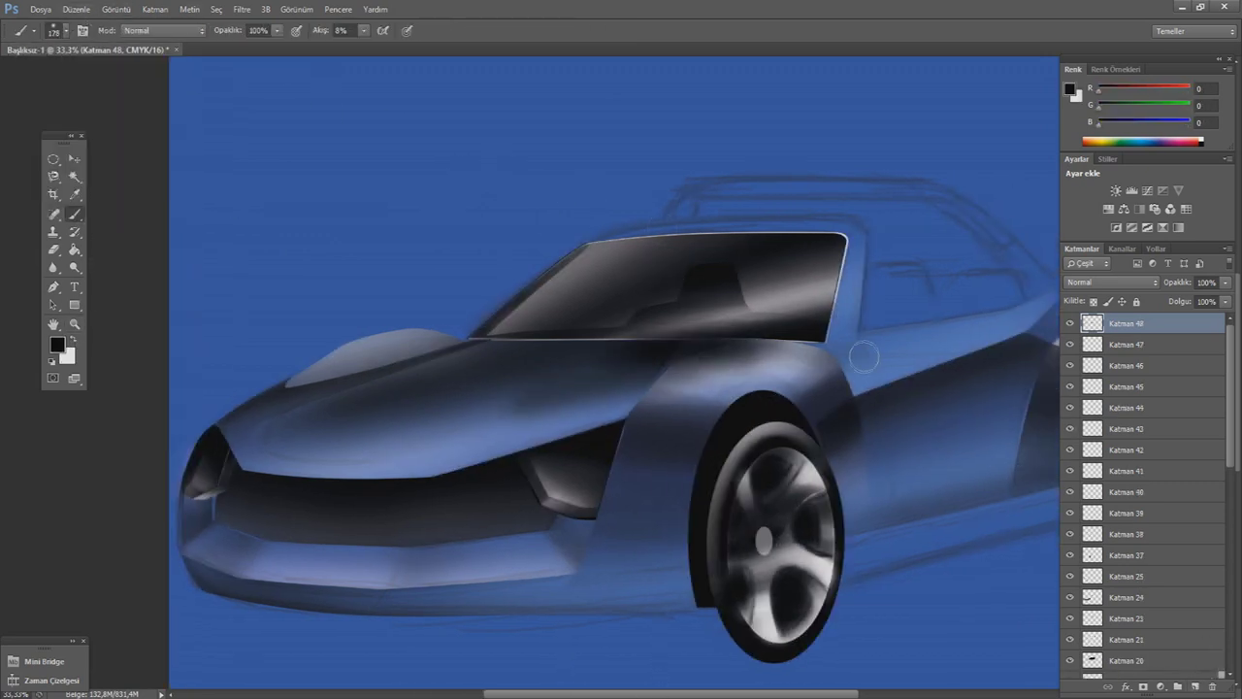
- Set the brush to 319 px at 3% flow and erase shading above the front wheel arch
click(53, 30)
drag(106, 72, 122, 73)
double_click(341, 30)
text(3)
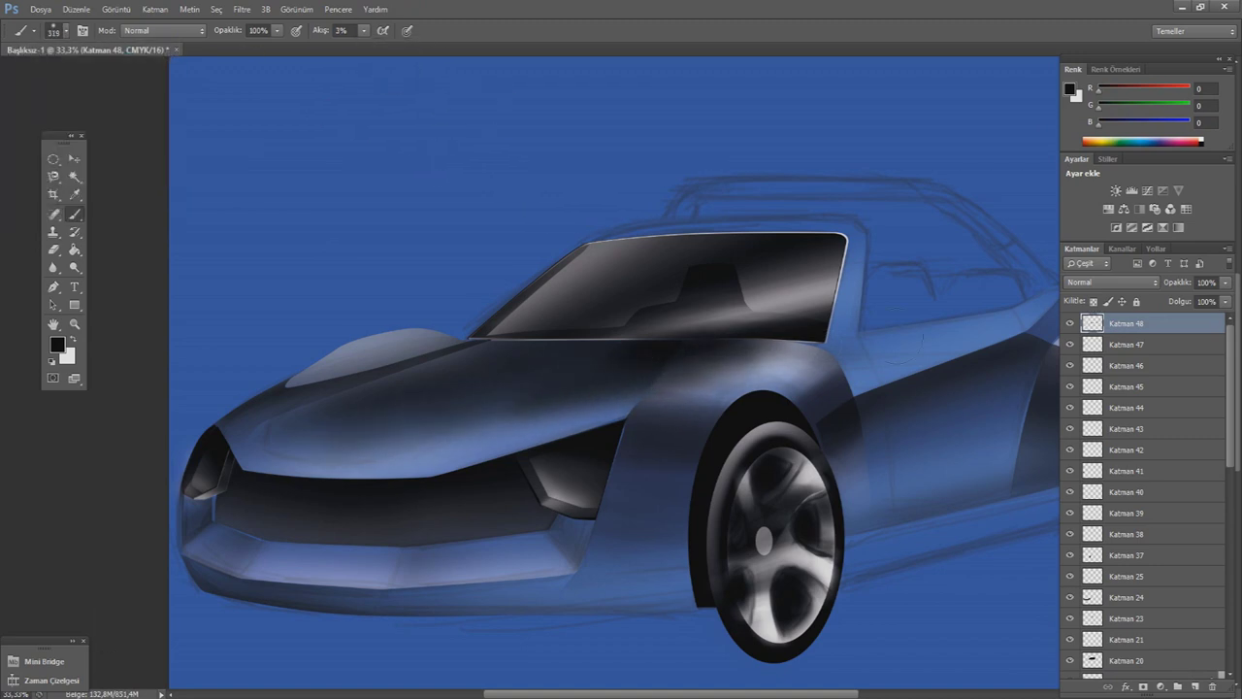
click(53, 249)
mouse_move(767, 361)
mouse_down()
mouse_move(687, 369)
mouse_move(777, 351)
mouse_move(680, 378)
mouse_move(660, 406)
mouse_up()
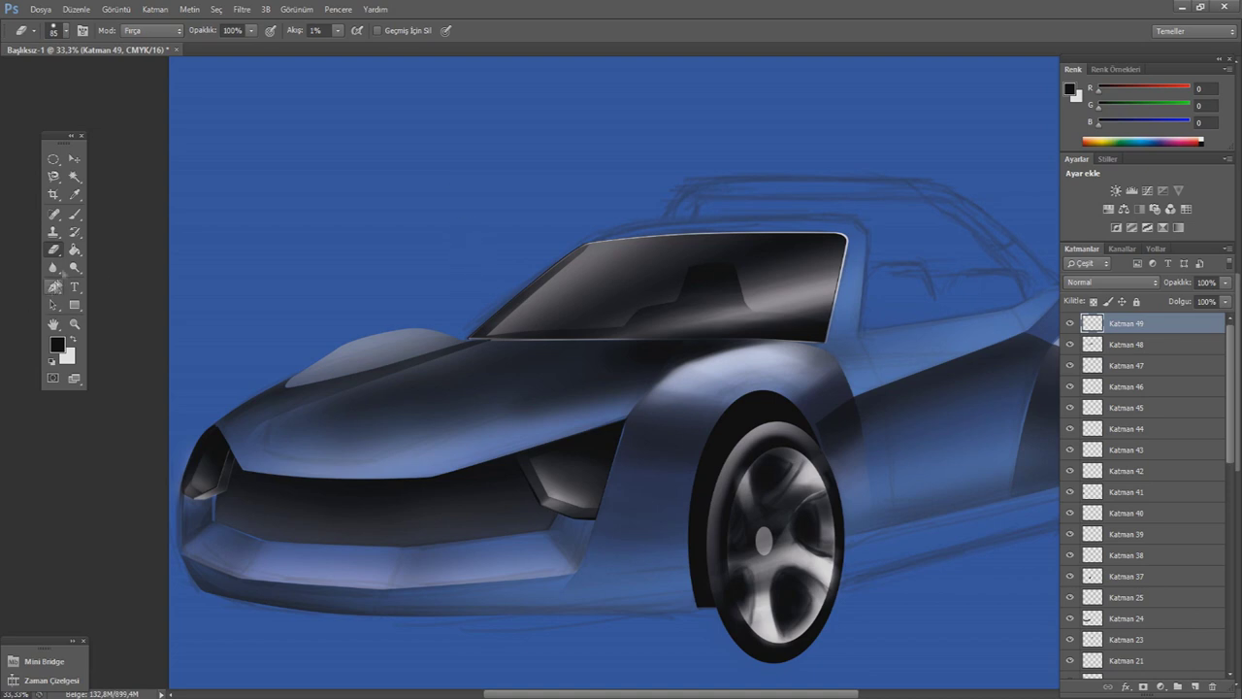
- Smooth the hood shading with sampled mid-blue using a 108 px soft brush
click(78, 211)
alt+click(669, 388)
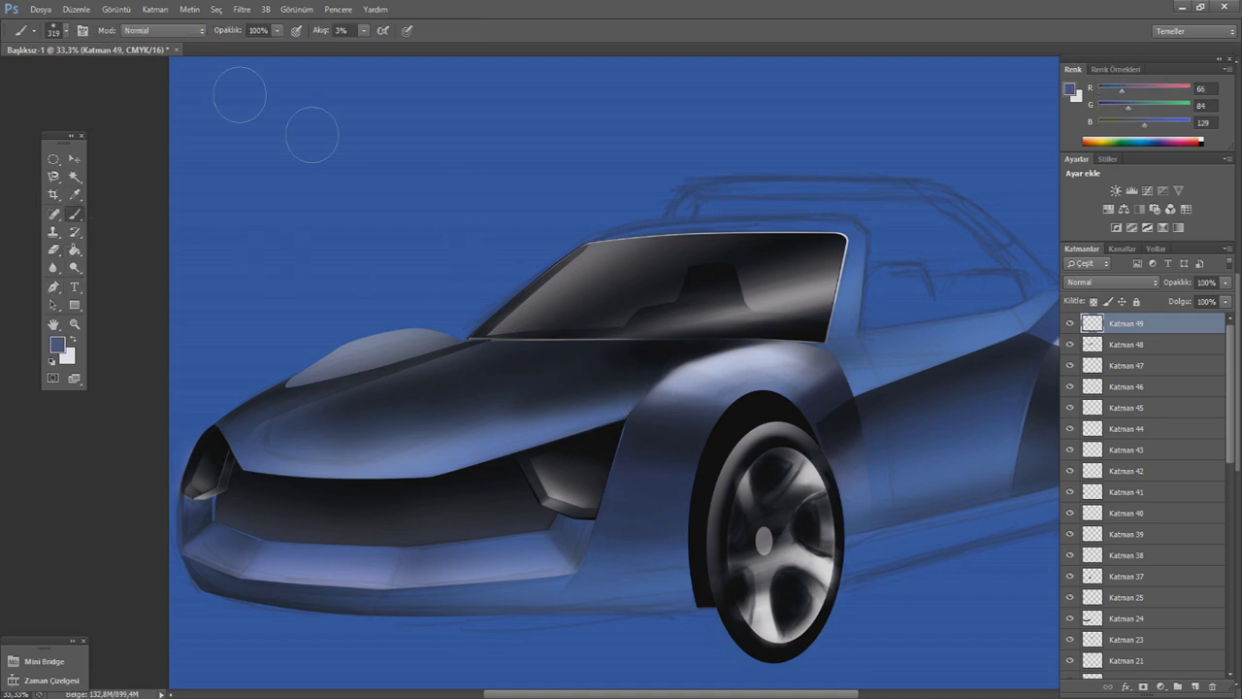
click(54, 30)
drag(105, 74, 89, 74)
key(Return)
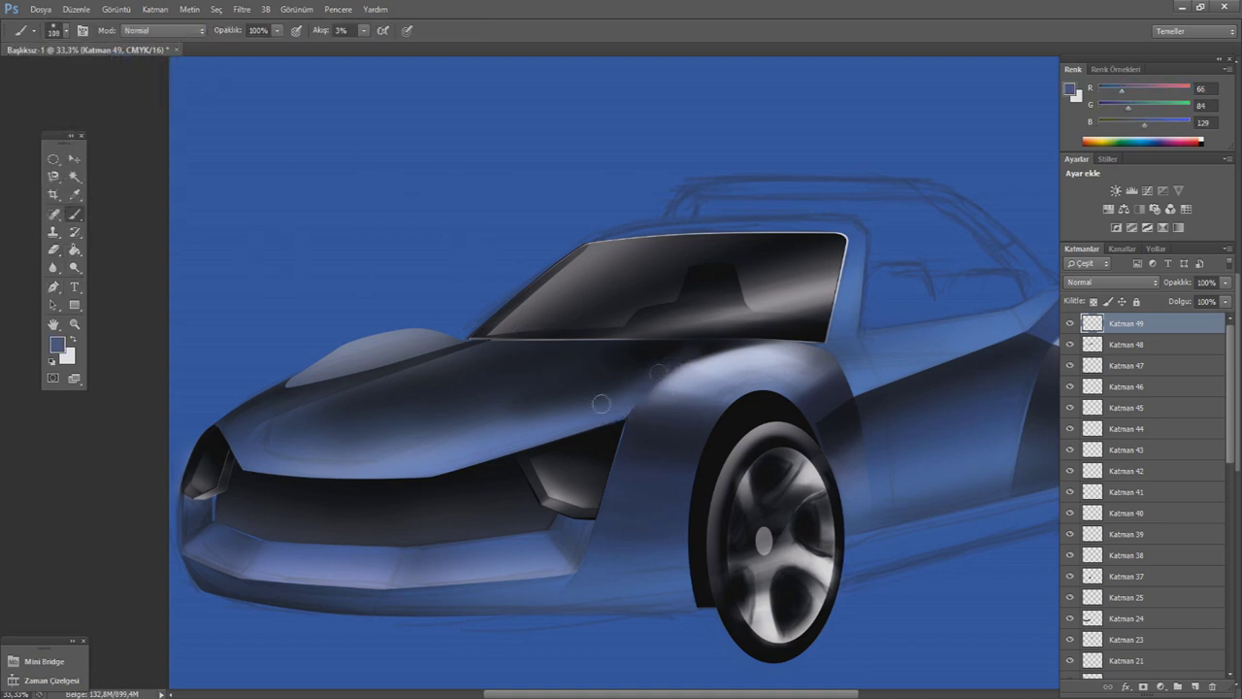
drag(737, 342, 612, 409)
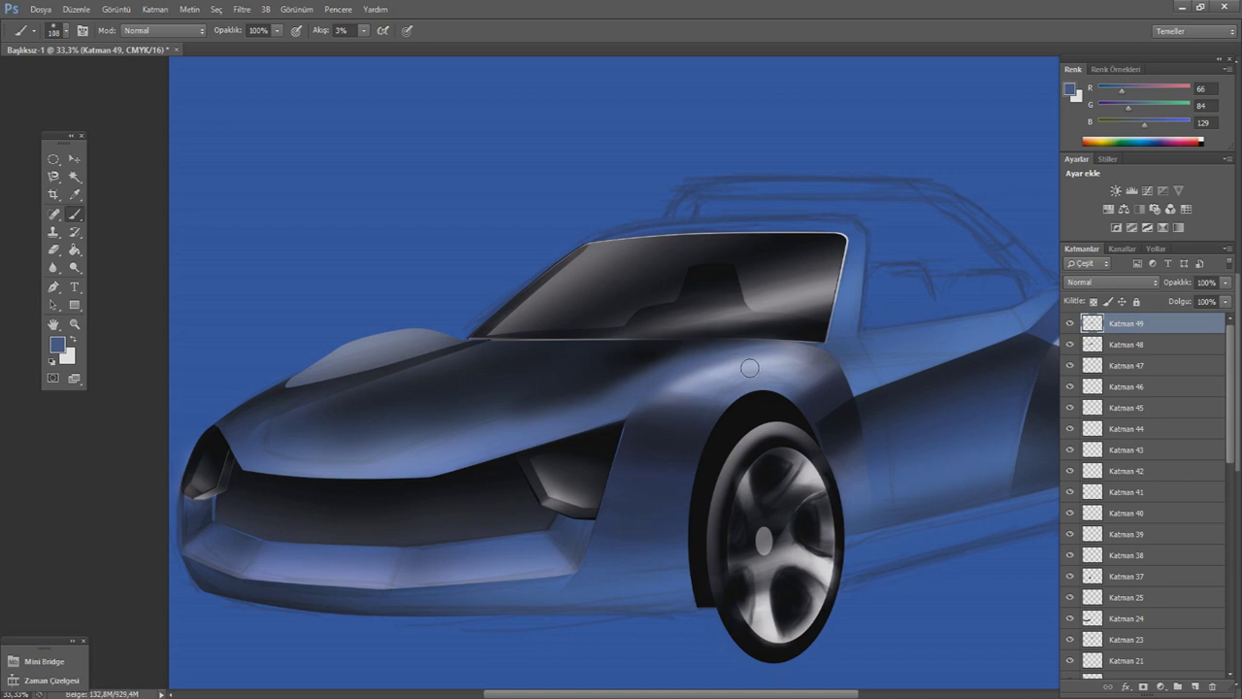
key(ctrl+minus)
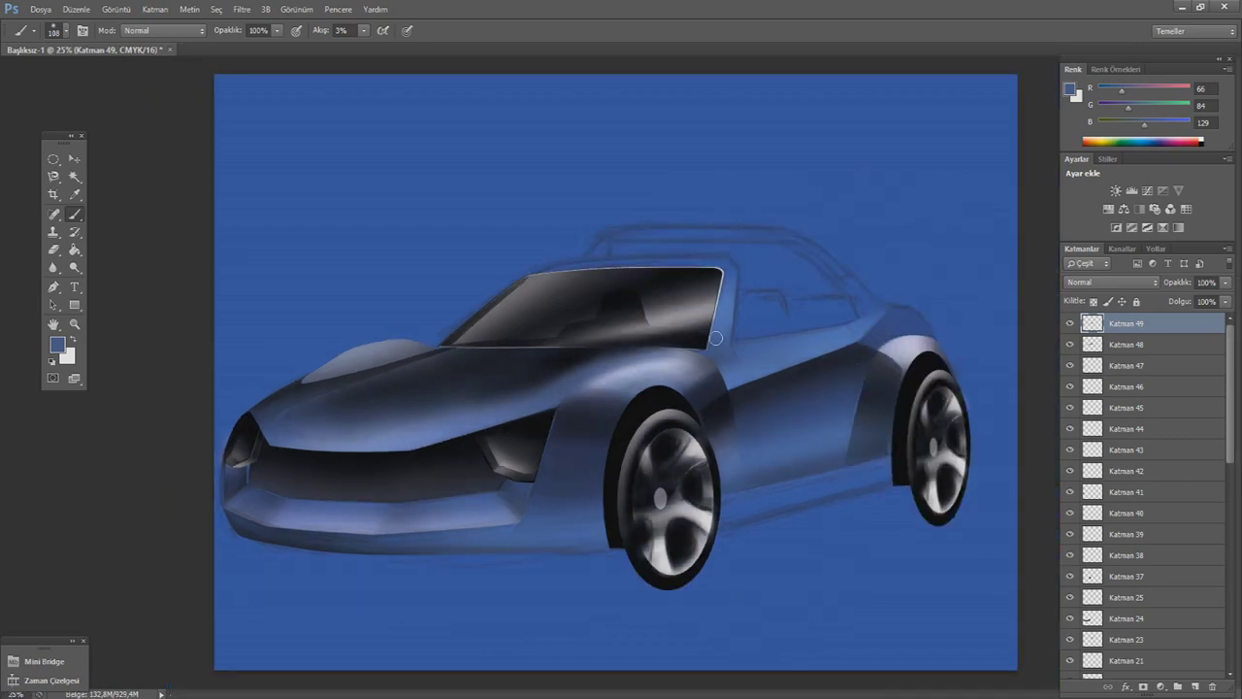
mouse_move(307, 380)
mouse_down()
mouse_move(357, 365)
mouse_move(326, 375)
mouse_up()
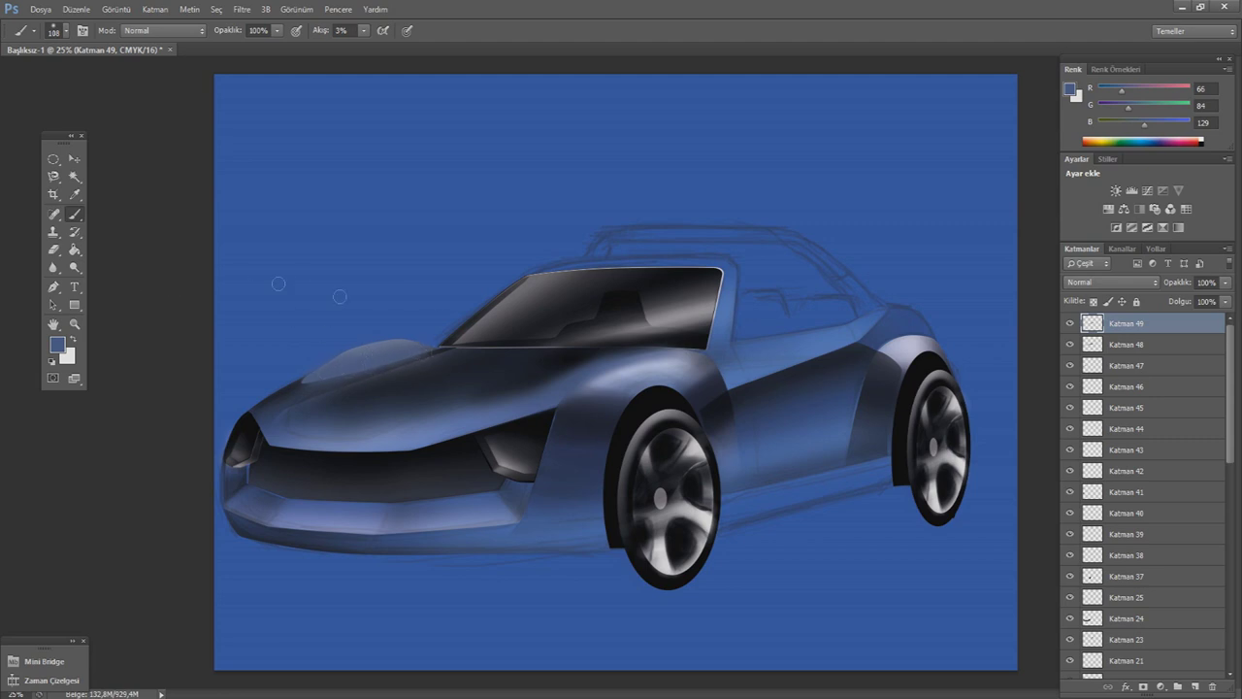
- Enlarge the brush to 185 px and choose a darker navy paint colour
key(e)
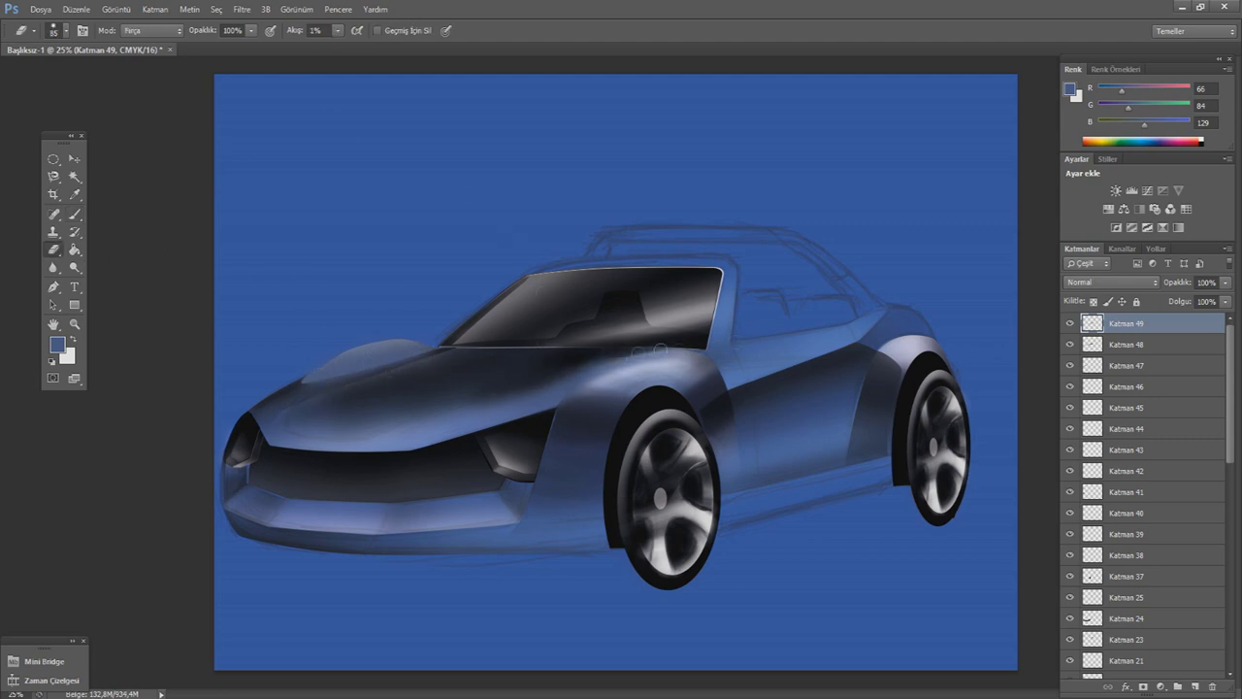
key(b)
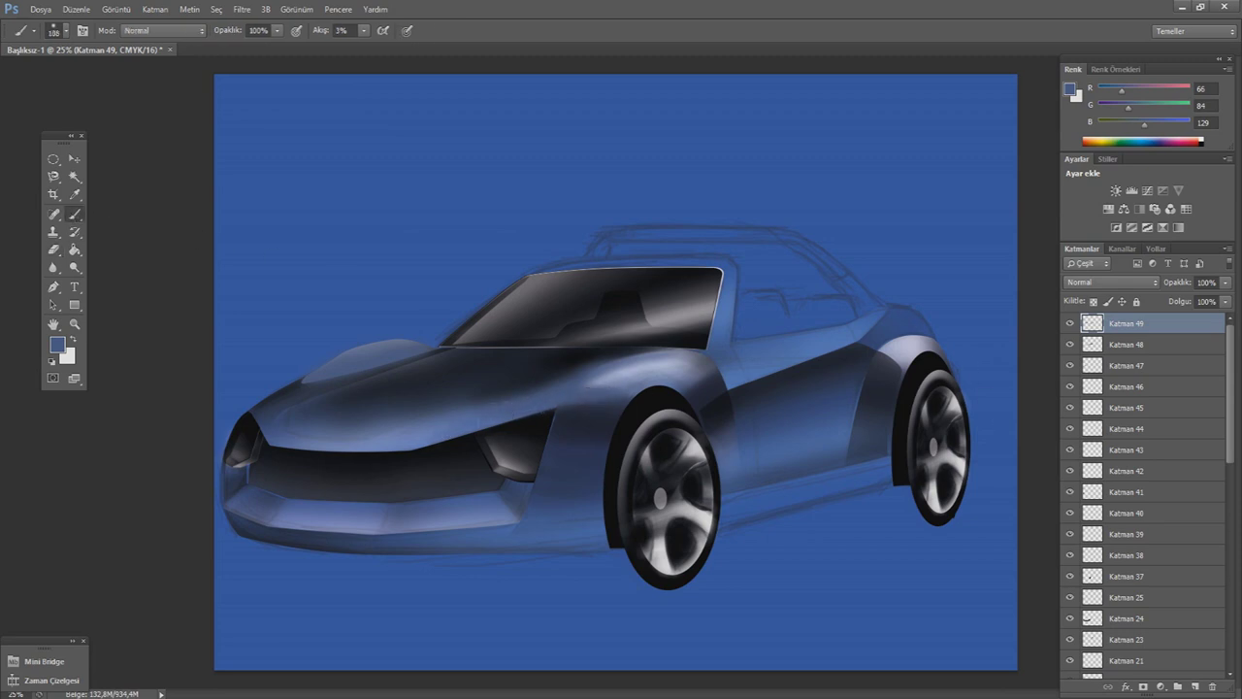
click(34, 31)
drag(101, 60, 113, 60)
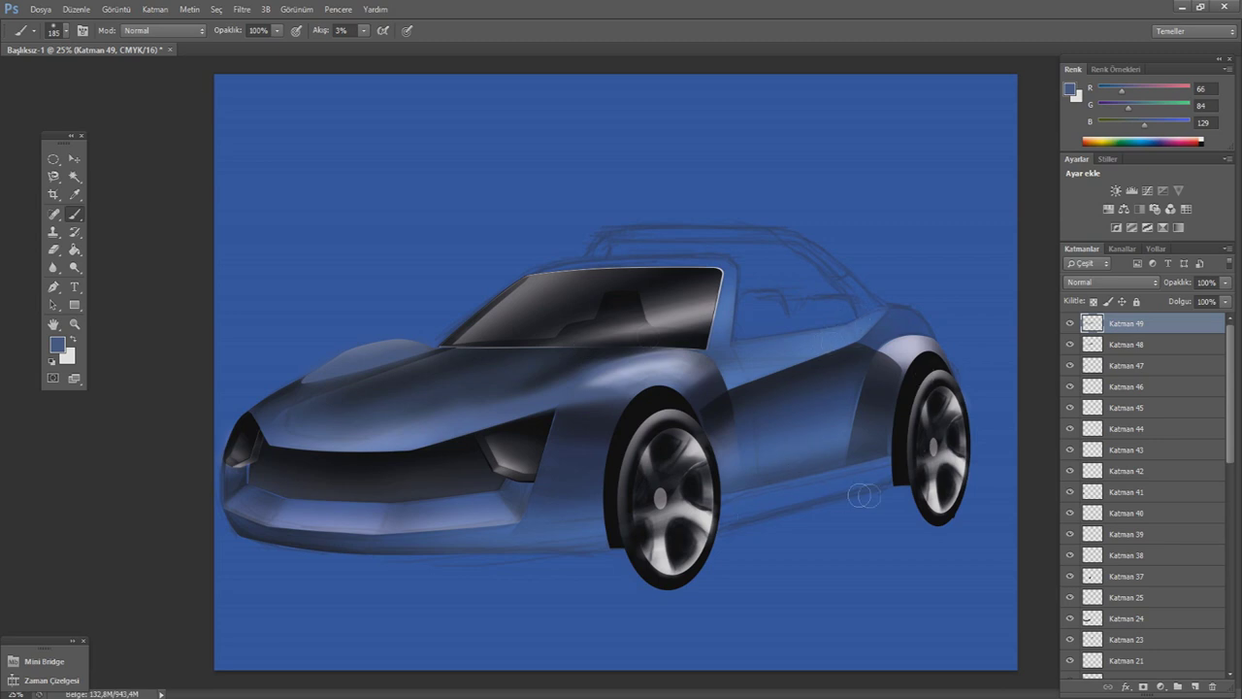
click(76, 195)
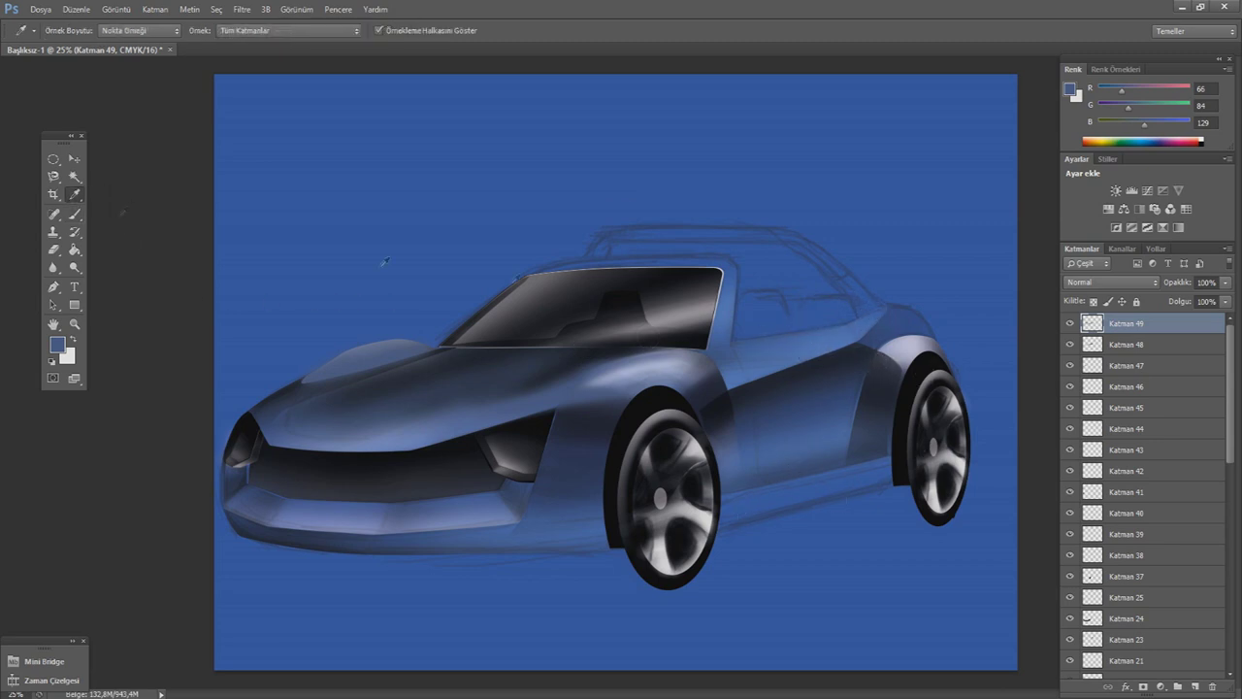
click(58, 343)
click(866, 562)
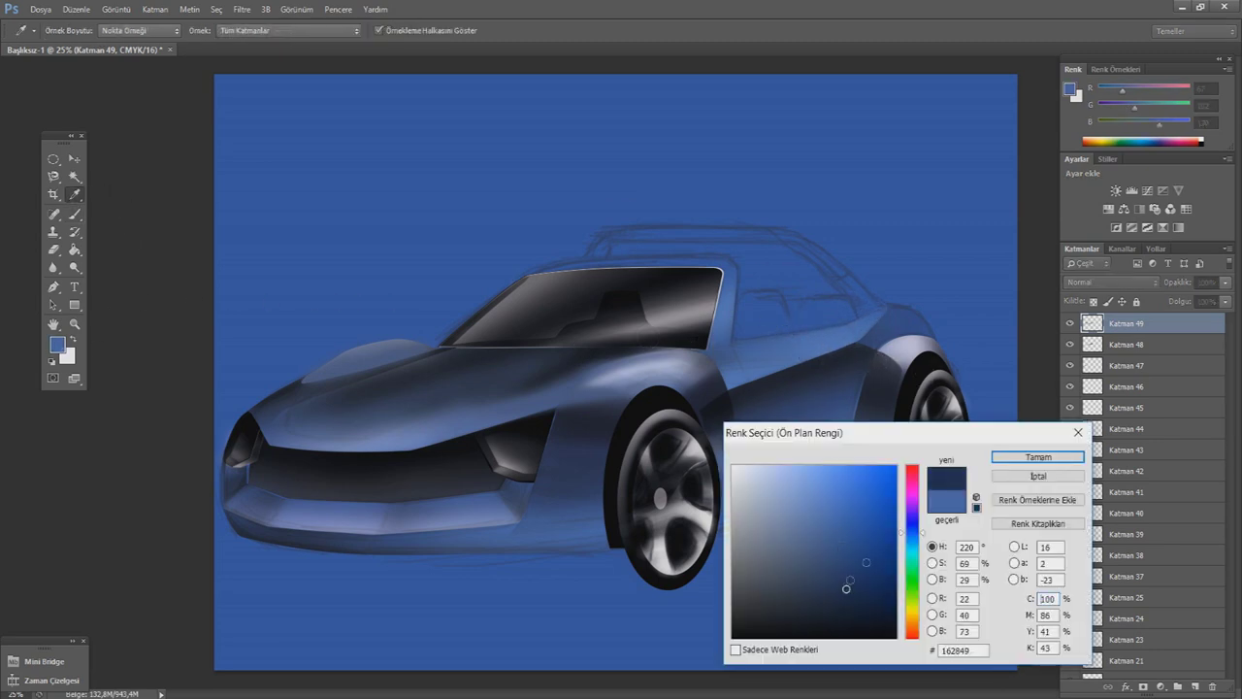
click(1027, 458)
click(1194, 686)
key(b)
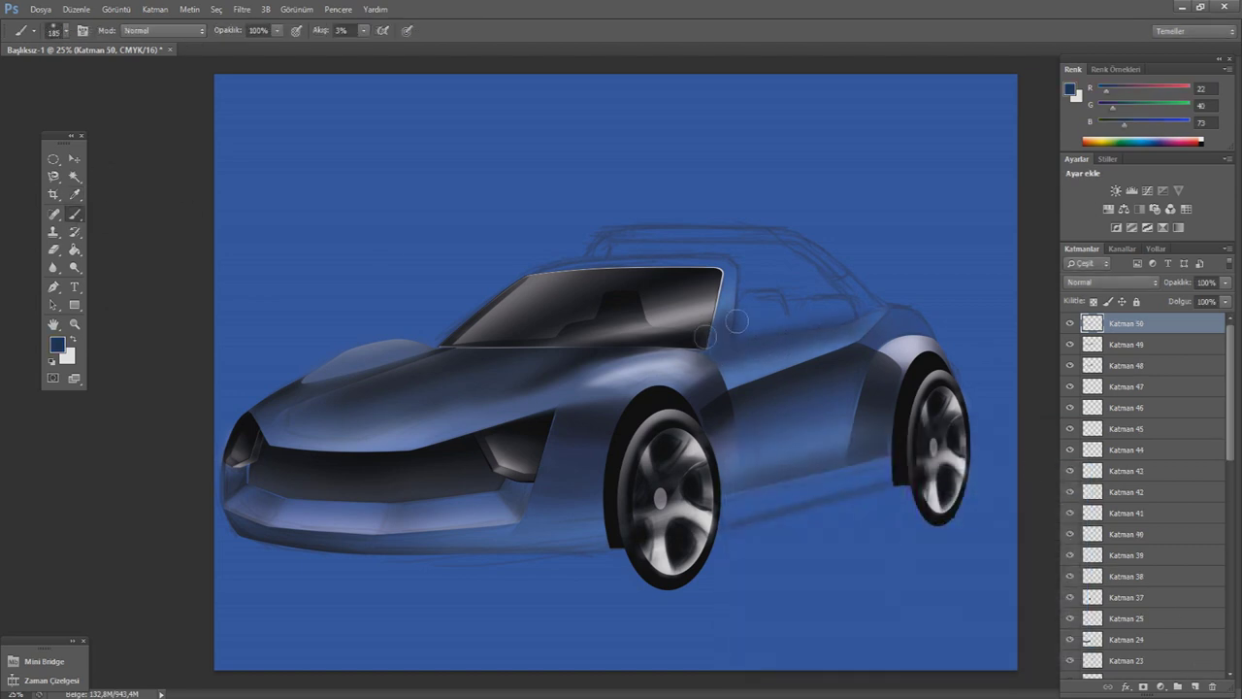
key(e)
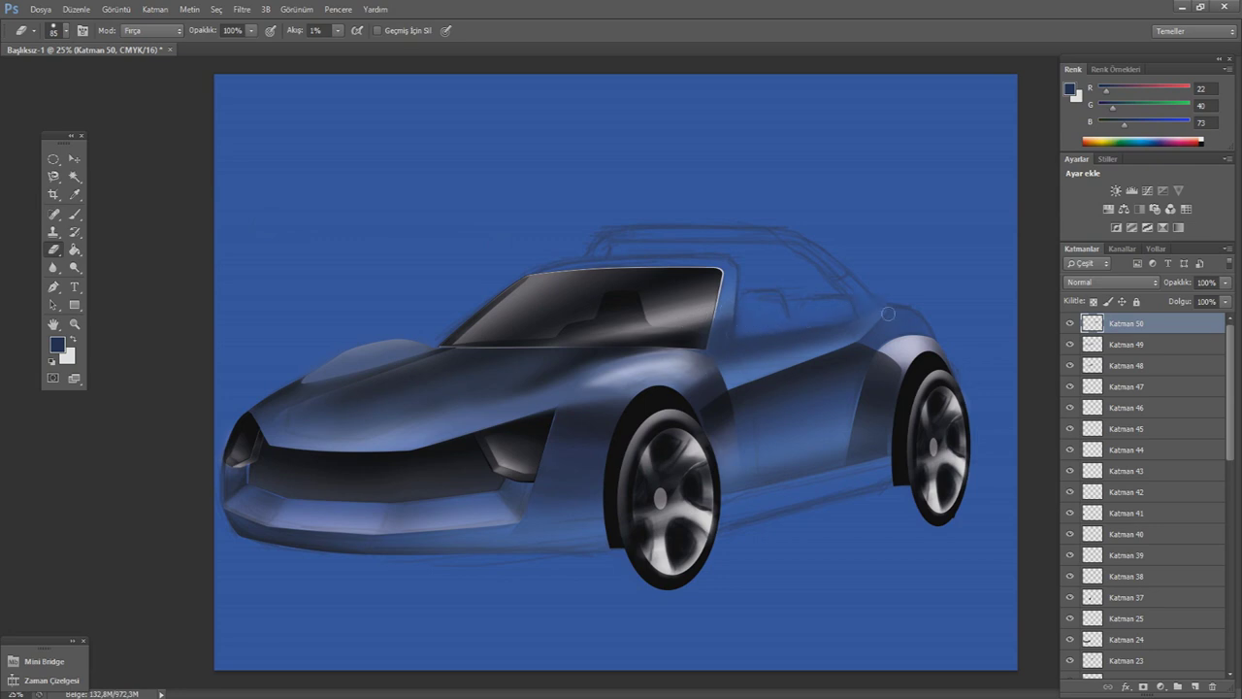
- Add a new shading layer with darker navy and a soft brush, then select the layer above the background
click(1195, 686)
click(57, 344)
click(860, 621)
click(1031, 452)
click(77, 214)
click(58, 31)
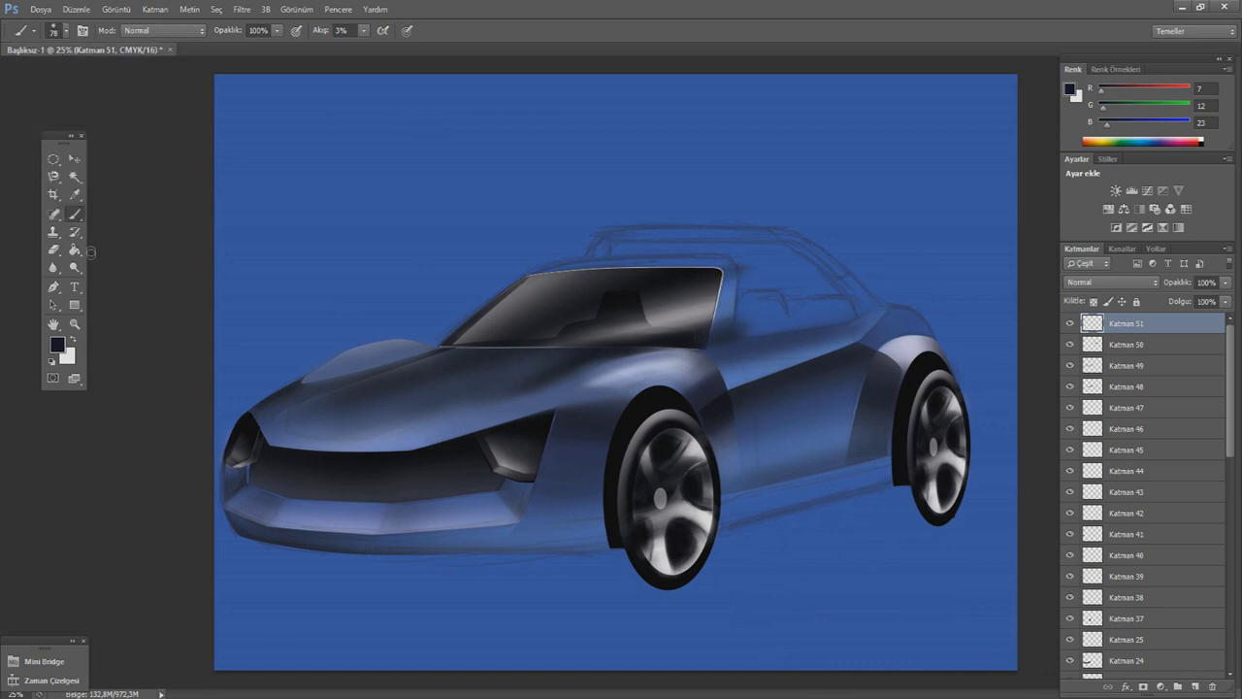
key(e)
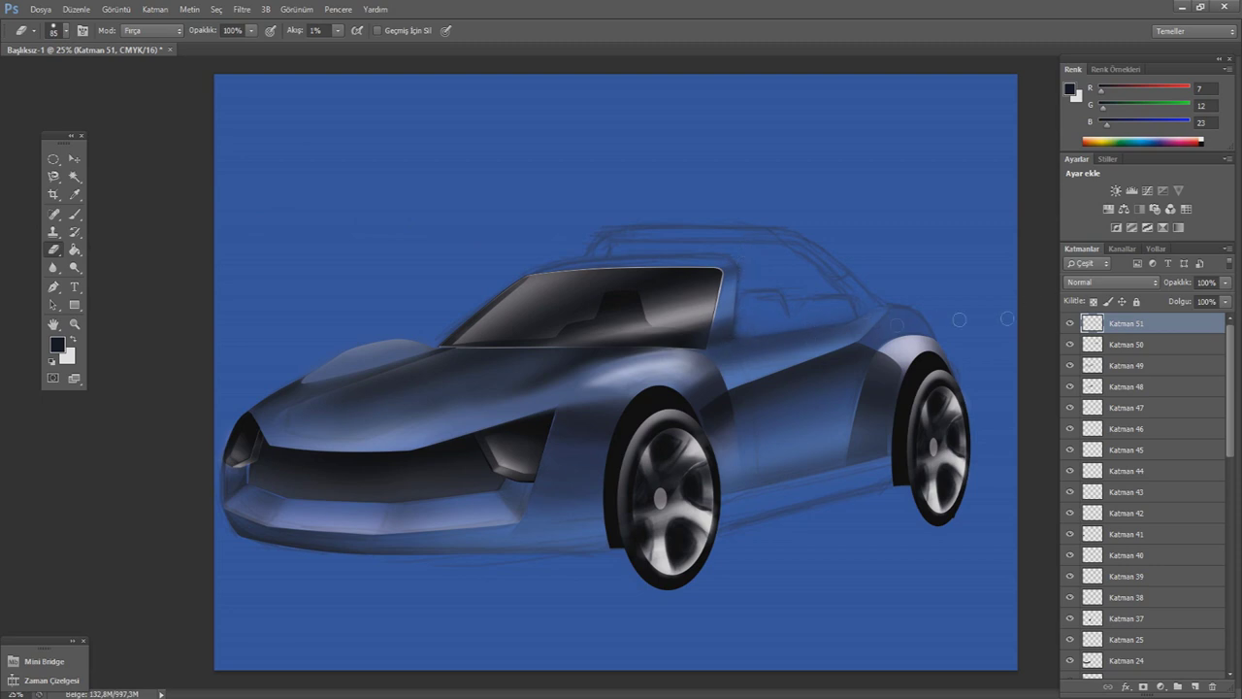
scroll(1213, 549, down, 10)
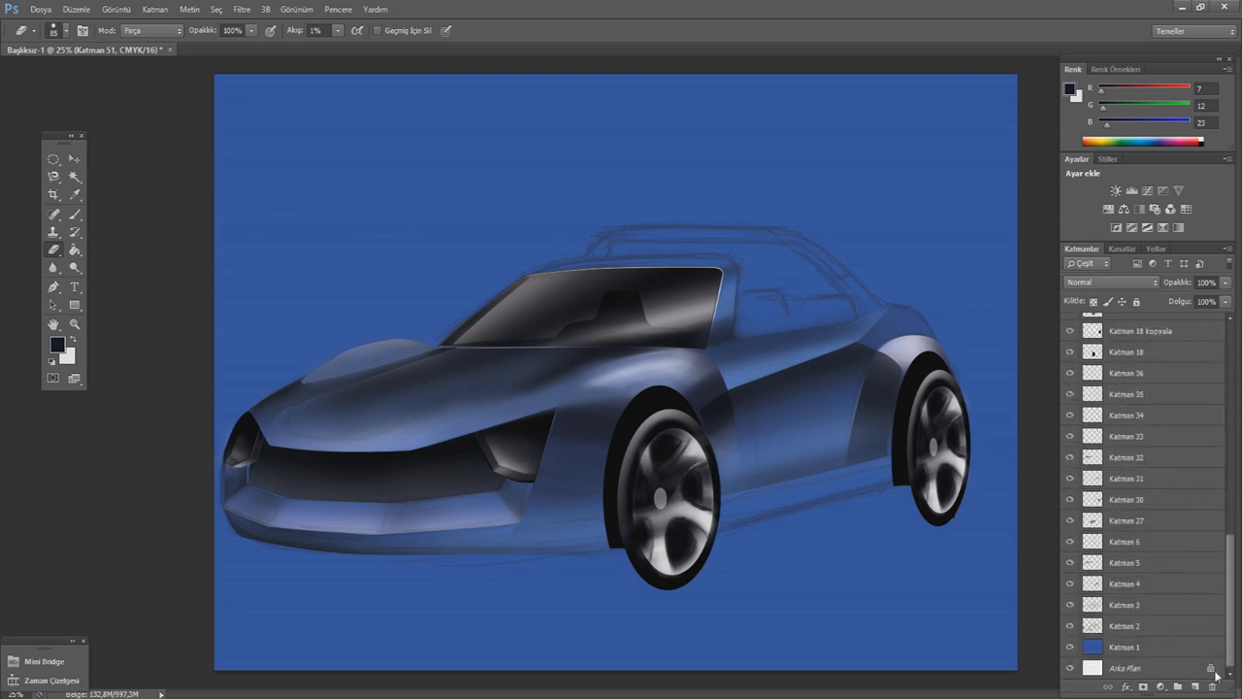
click(1142, 642)
- Add a new shadow layer and outline the shadow from the rear wheel to the front corner
key(ctrl+shift+alt+n)
key(p)
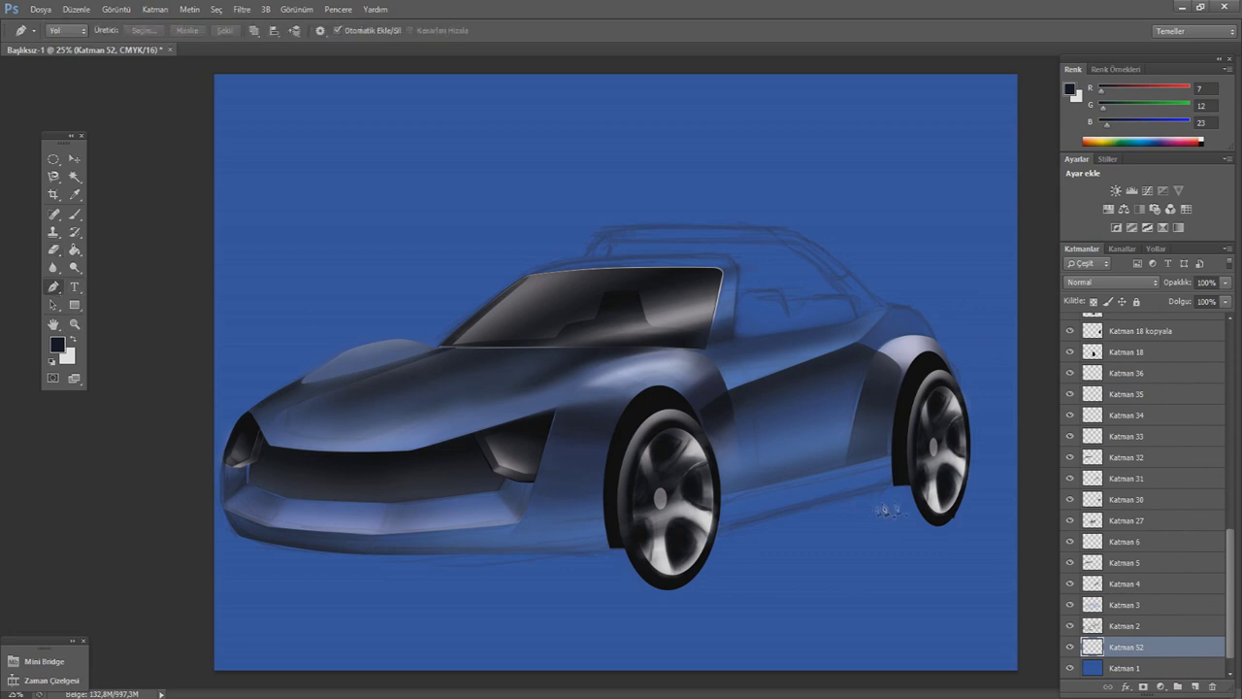
drag(870, 494, 876, 524)
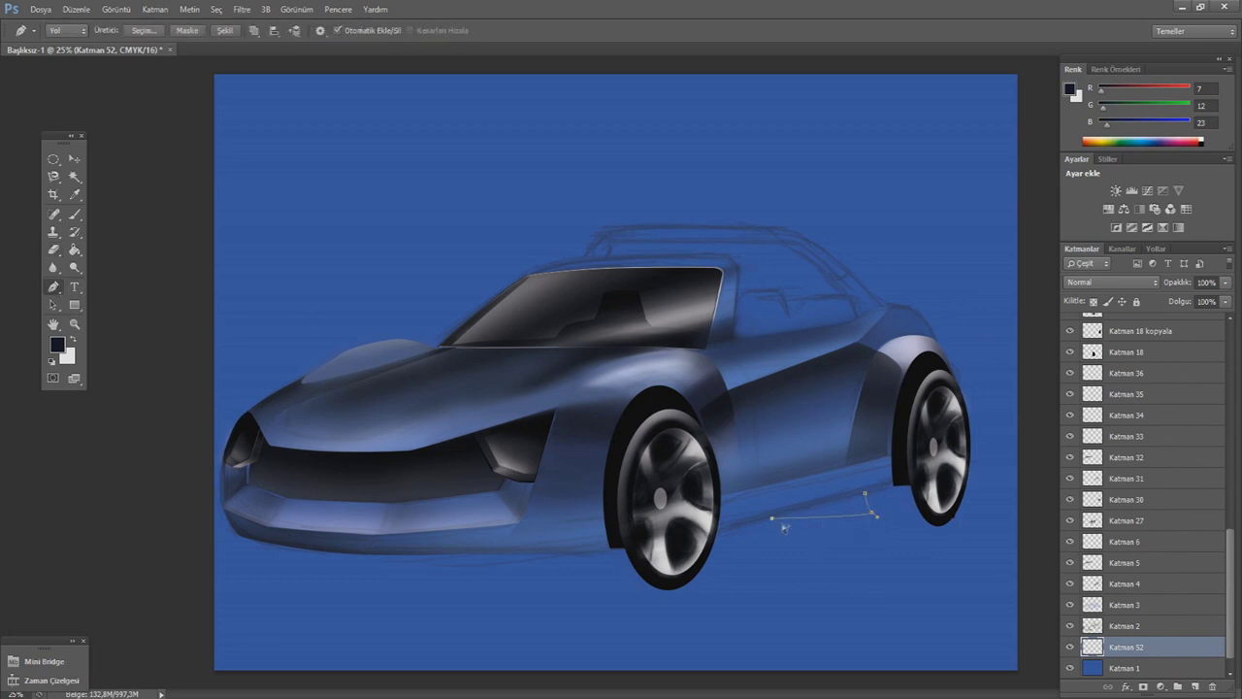
click(767, 519)
click(716, 532)
drag(379, 552, 299, 553)
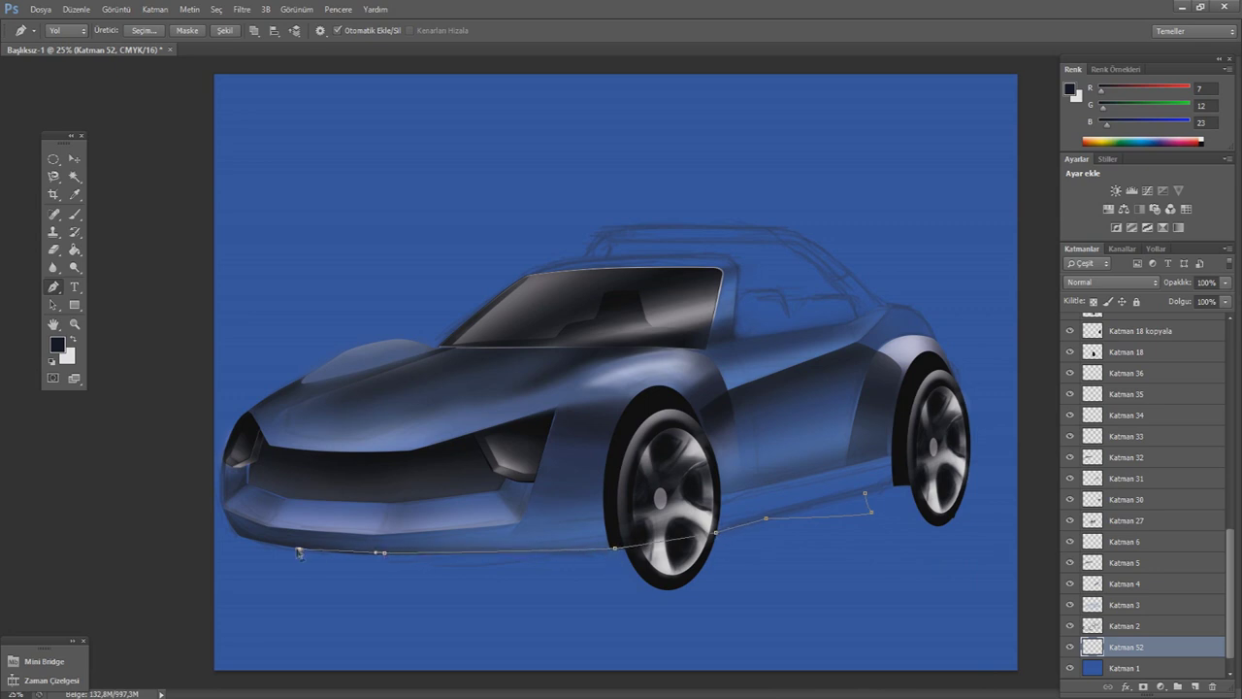
drag(241, 578, 256, 581)
- Close and refine the shadow outline beneath the car
drag(548, 587, 584, 587)
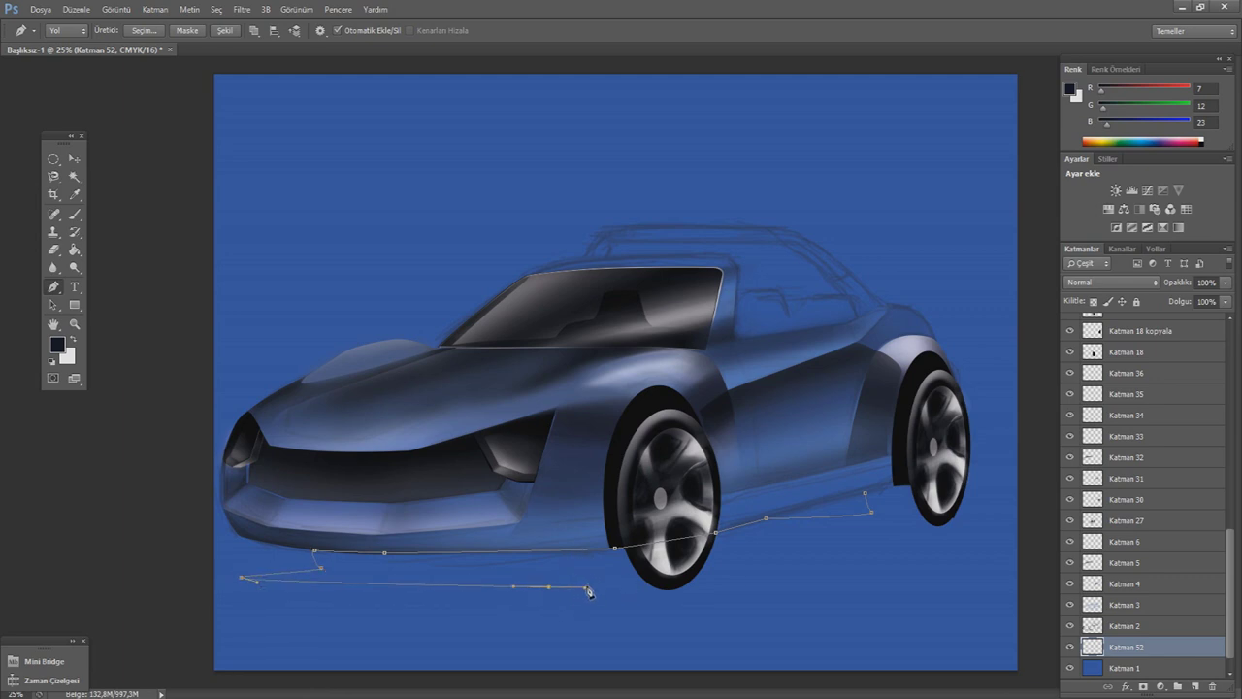
click(670, 588)
drag(245, 581, 248, 592)
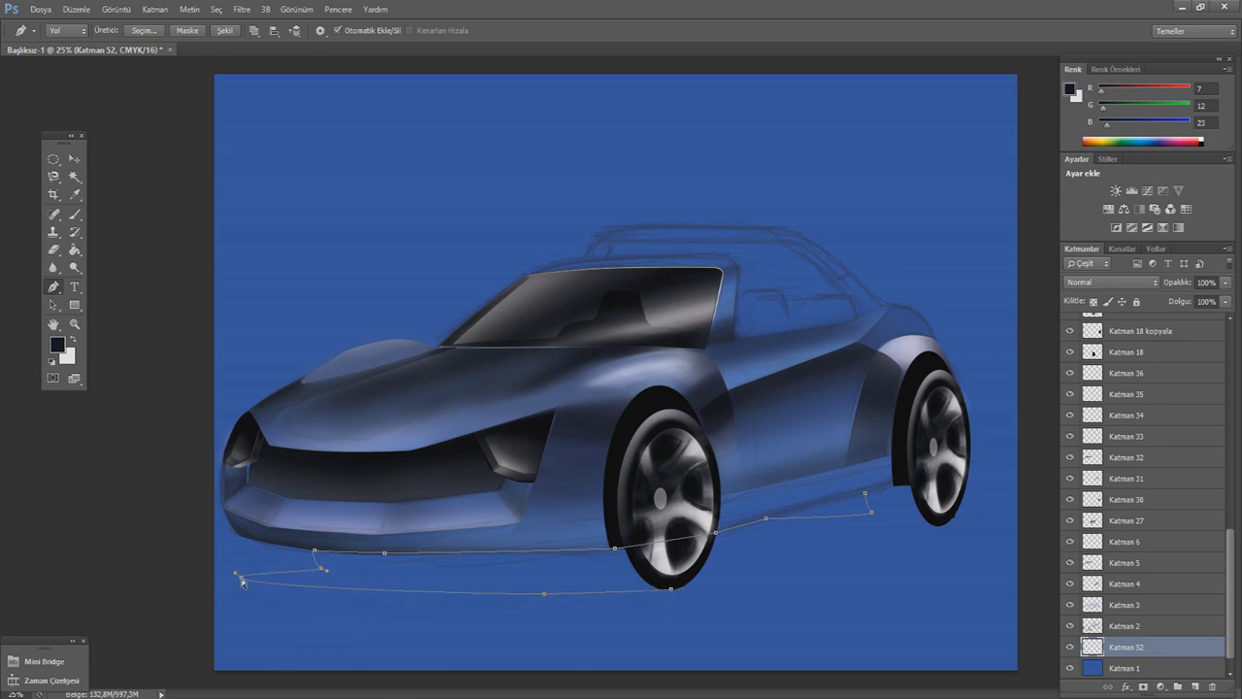
drag(939, 525, 926, 534)
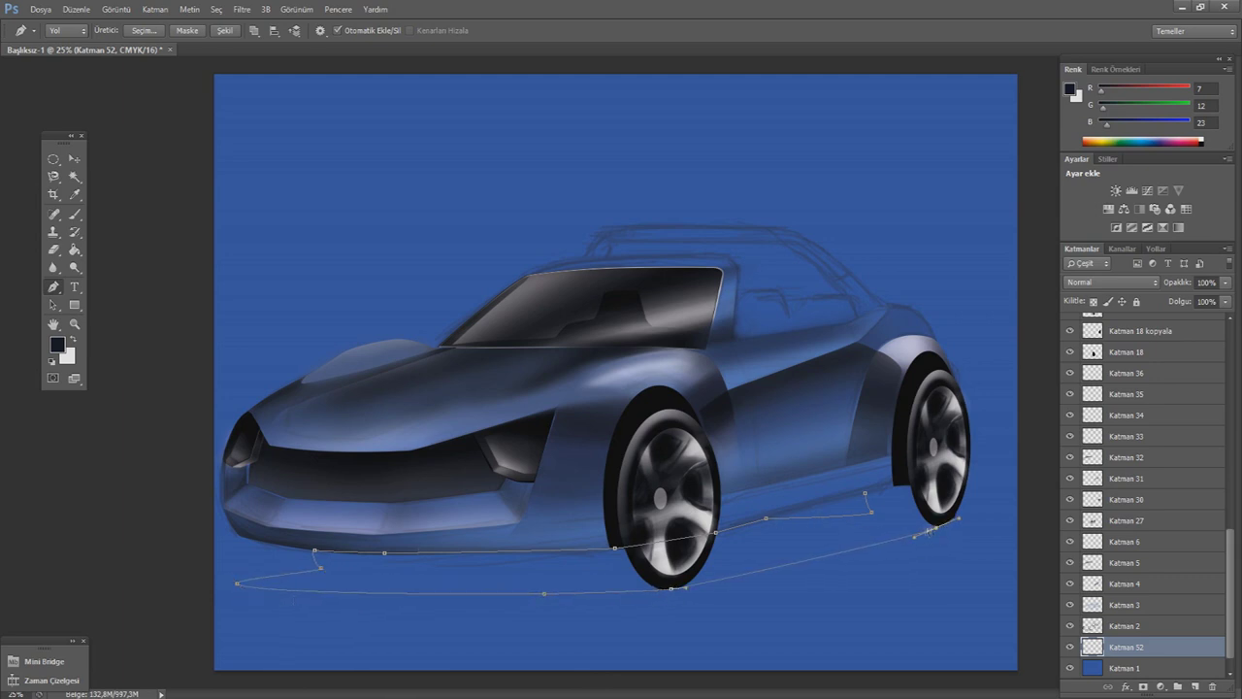
click(825, 551)
drag(941, 524, 983, 507)
- Convert the shadow path to a selection and fill it black with a 185 px brush
right_click(704, 350)
click(722, 363)
click(708, 214)
click(75, 214)
click(57, 345)
click(1039, 455)
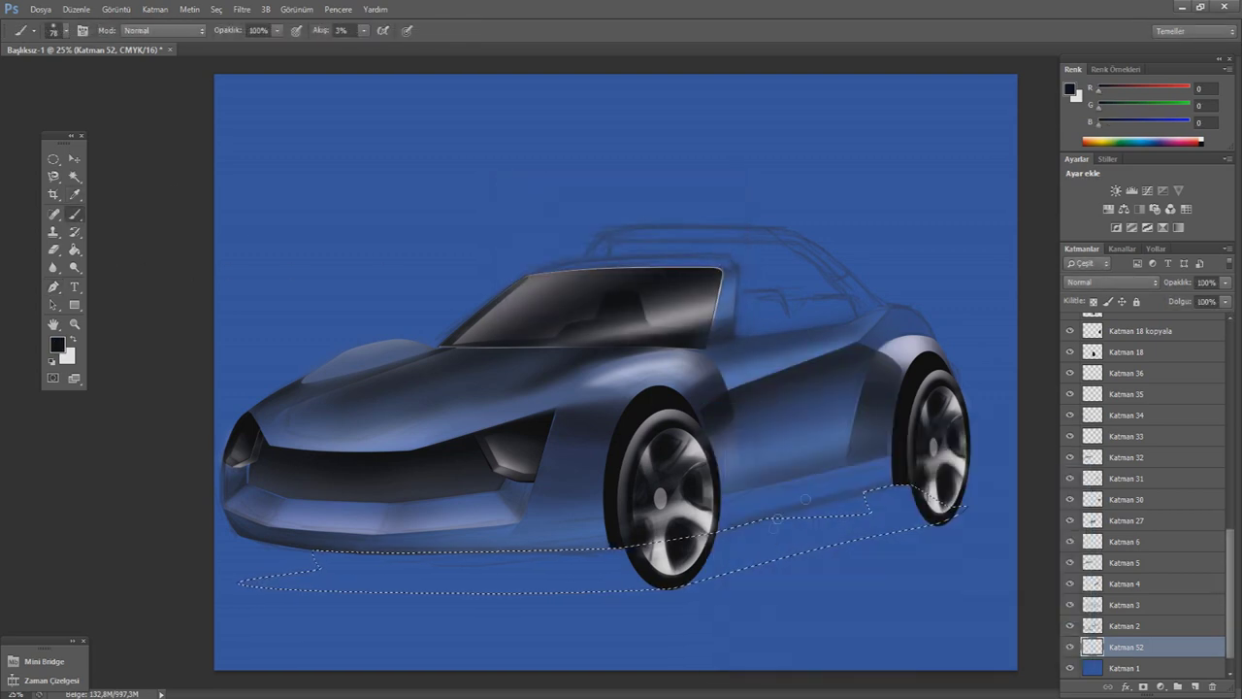
click(58, 30)
drag(58, 72, 110, 72)
mouse_move(907, 476)
mouse_down()
mouse_move(747, 534)
mouse_move(838, 524)
mouse_move(277, 559)
mouse_move(339, 587)
mouse_move(394, 563)
mouse_up()
mouse_move(676, 551)
mouse_down()
mouse_move(313, 578)
mouse_move(641, 575)
mouse_move(794, 531)
mouse_move(385, 572)
mouse_move(727, 564)
mouse_move(849, 505)
mouse_move(915, 517)
mouse_move(876, 524)
mouse_move(941, 504)
mouse_move(432, 560)
mouse_move(838, 535)
mouse_move(477, 564)
mouse_move(643, 537)
mouse_up()
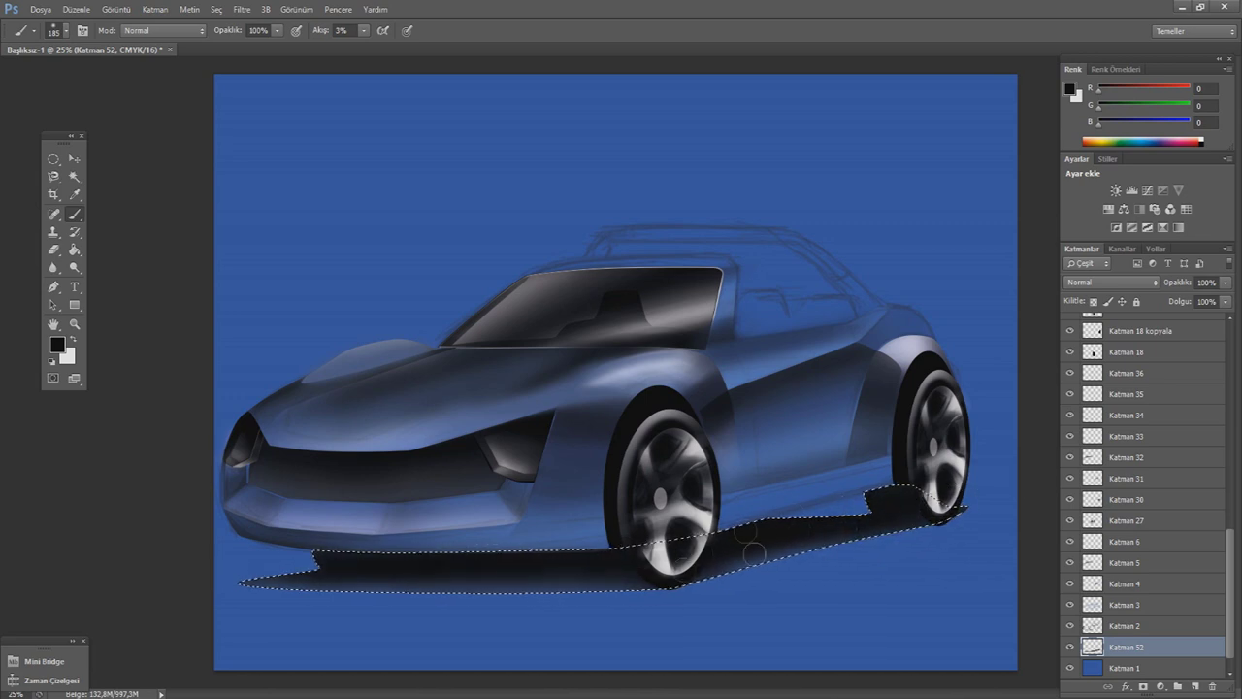
- Deselect and Free Transform the shadow to stretch it to size
key(ctrl+d)
key(m)
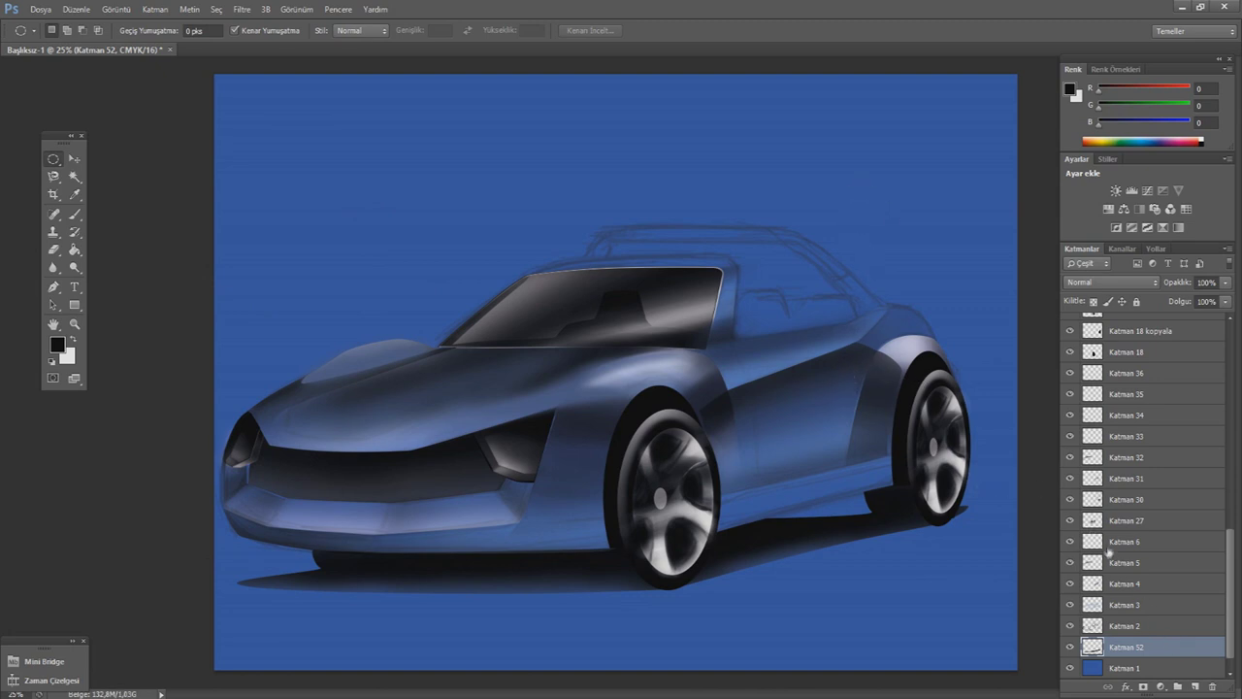
click(76, 9)
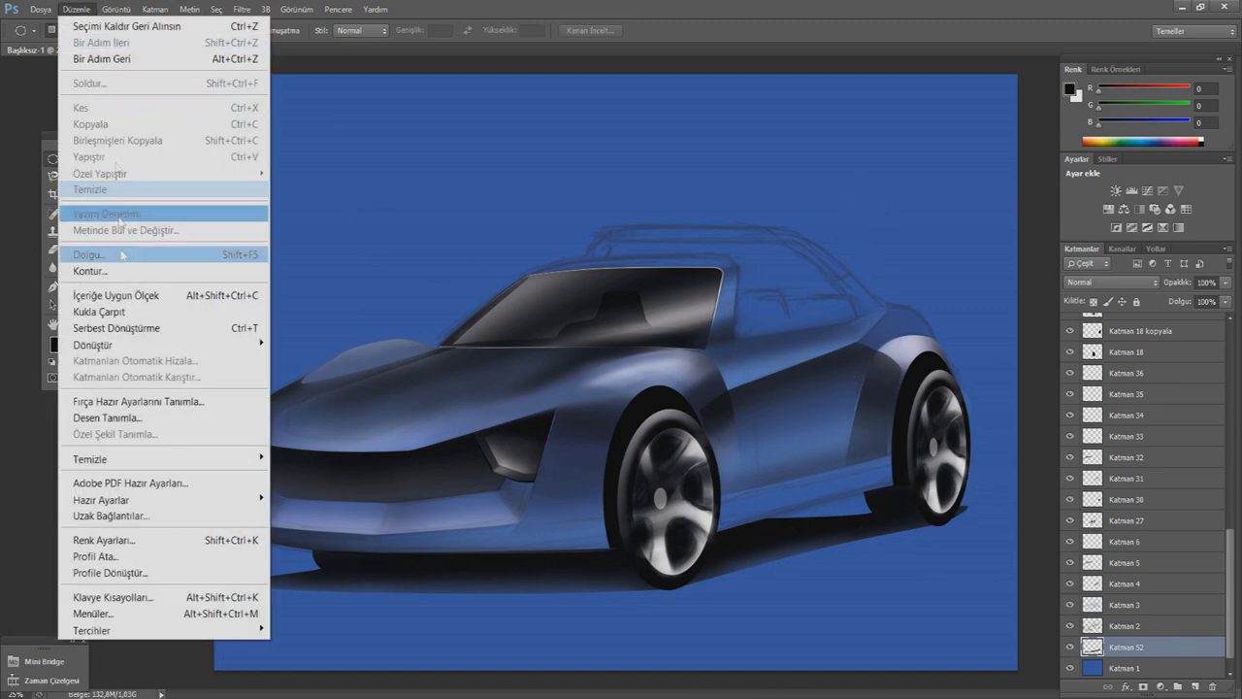
click(112, 385)
drag(972, 602, 980, 586)
key(v)
click(563, 272)
- On new layer Katman 53, brush extra soft shadow under the car
click(53, 214)
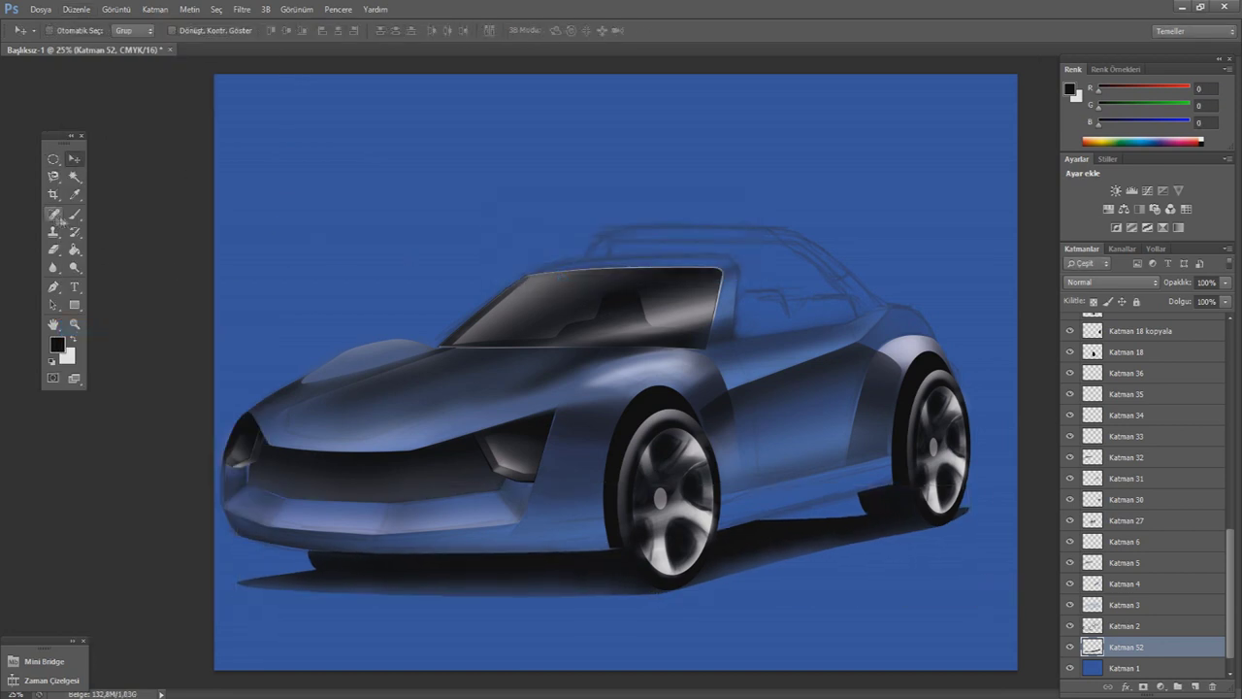
click(58, 30)
click(1194, 686)
mouse_move(755, 524)
mouse_down()
mouse_move(854, 520)
mouse_move(782, 523)
mouse_up()
key(e)
drag(1230, 571, 1230, 369)
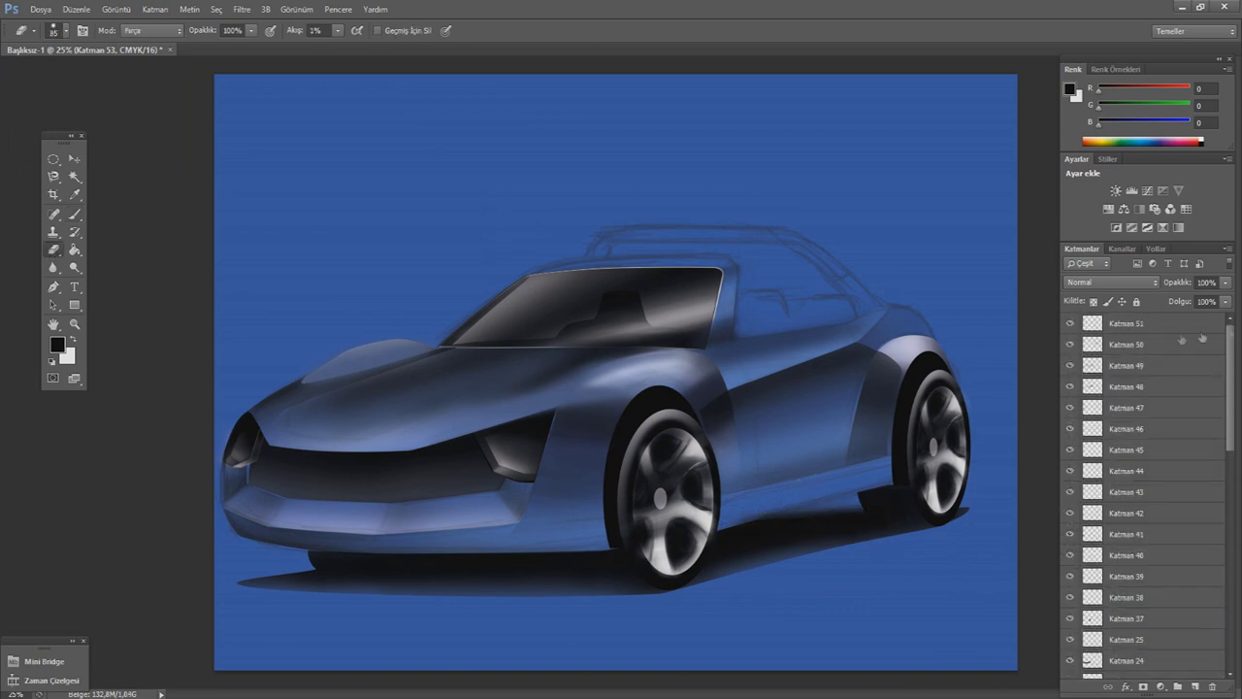
- Add top layer Katman 54 and trace a closed pen outline of the side sill
click(1195, 686)
key(p)
click(718, 531)
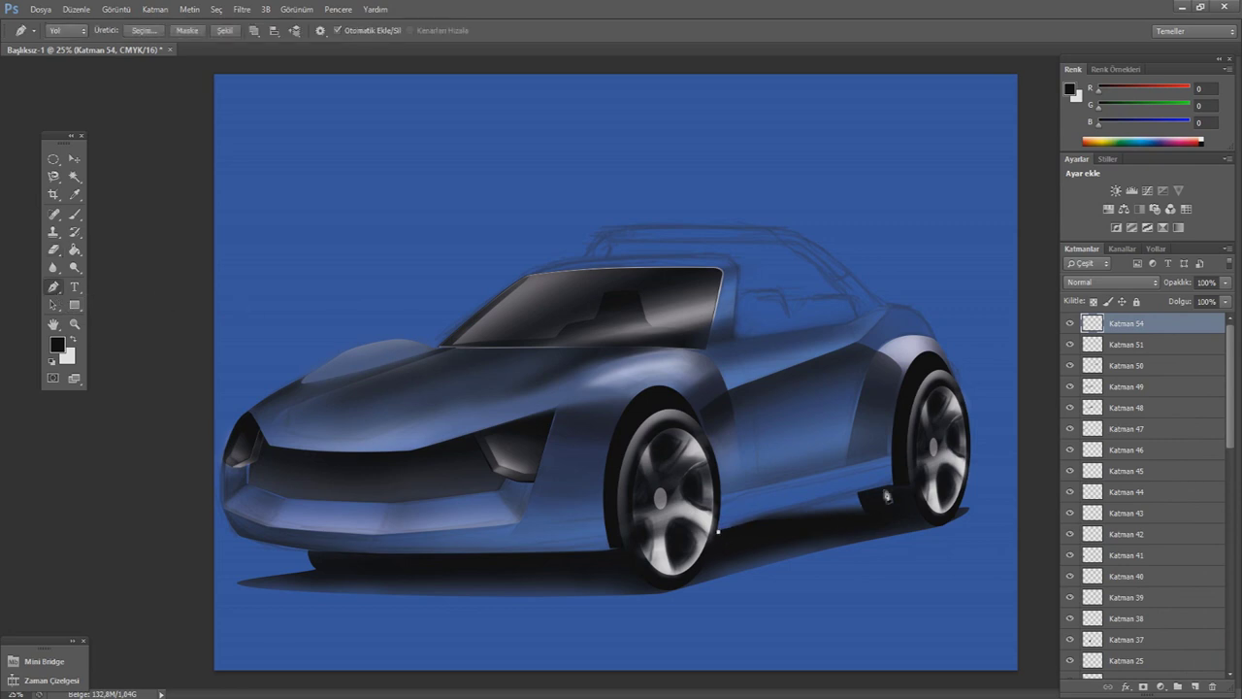
click(894, 486)
drag(533, 524, 541, 522)
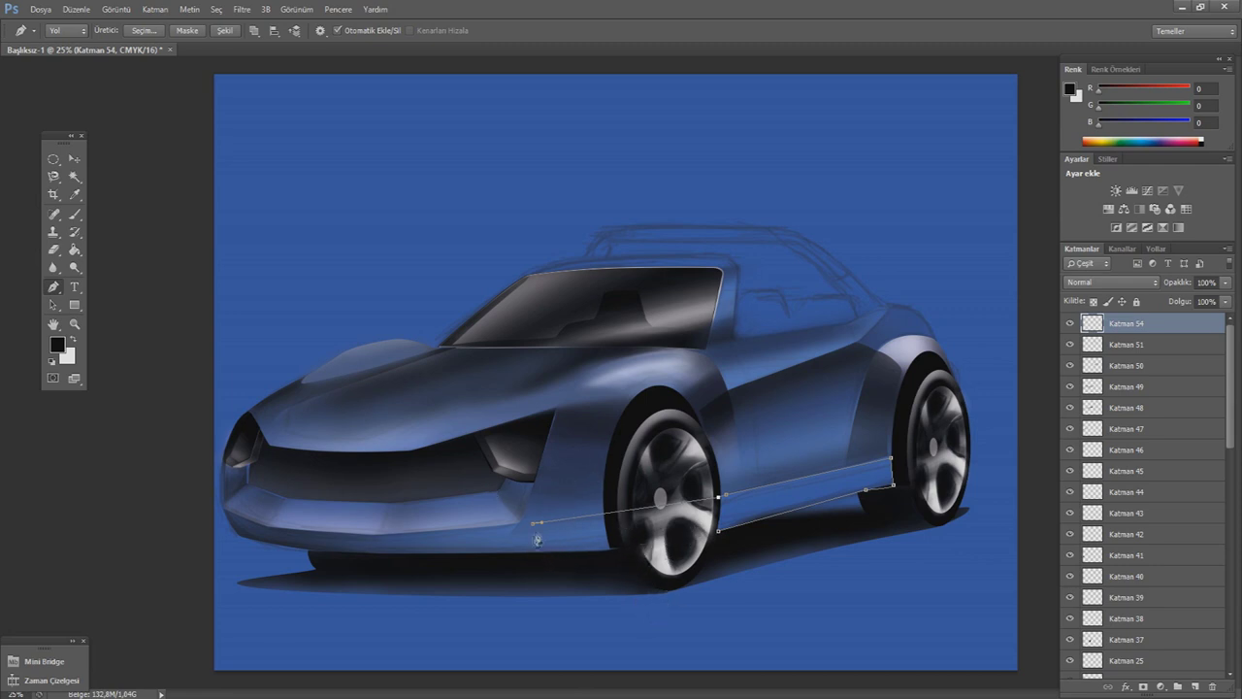
drag(519, 552, 607, 547)
click(718, 532)
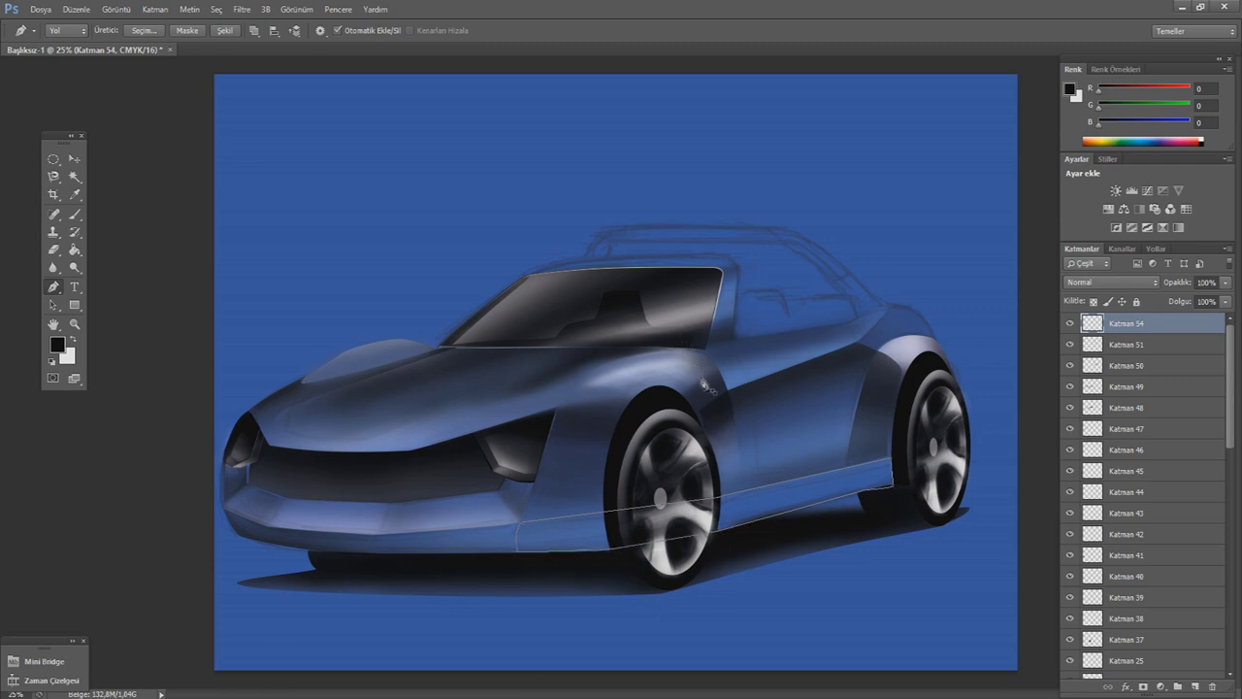
- Make the sill path a selection and paint it dark on a new layer above Katman 52
right_click(697, 372)
click(767, 116)
click(713, 212)
scroll(1140, 627, down, 10)
click(1140, 628)
click(1194, 686)
key(b)
mouse_move(728, 519)
mouse_down()
mouse_move(887, 475)
mouse_move(757, 509)
mouse_move(617, 524)
mouse_up()
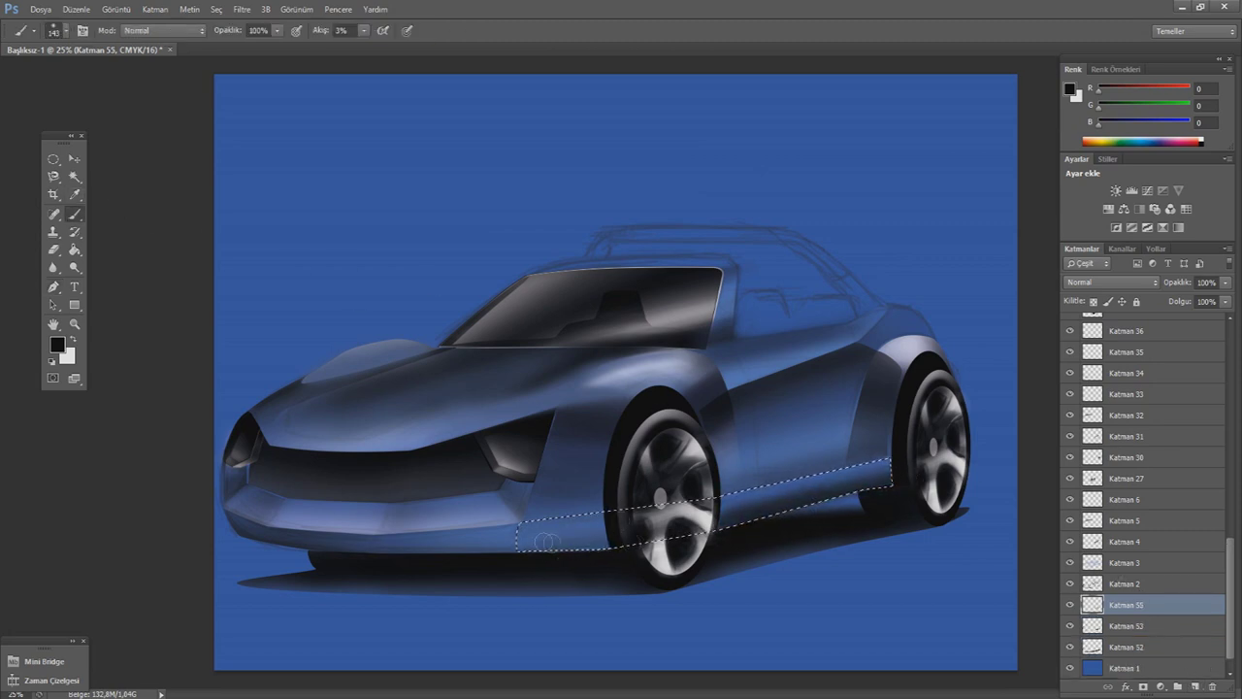
- Drop the sill selection and add another new layer at the top
click(57, 160)
click(309, 258)
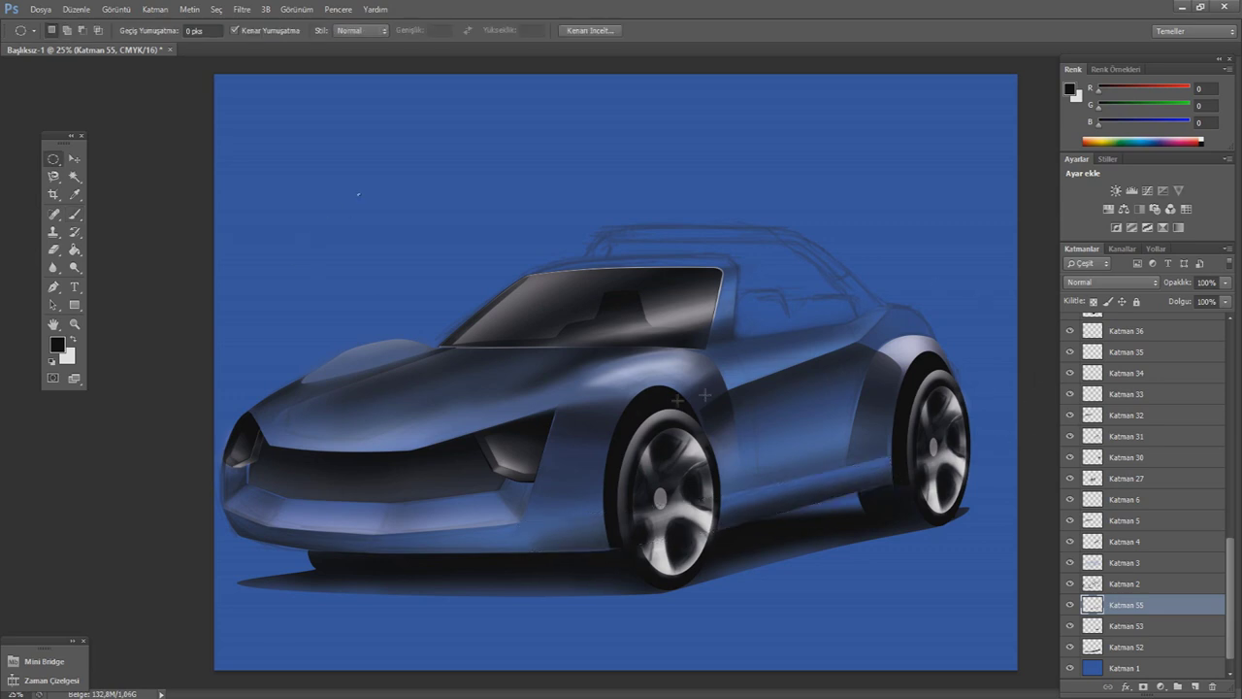
scroll(1190, 598, up, 10)
click(1194, 686)
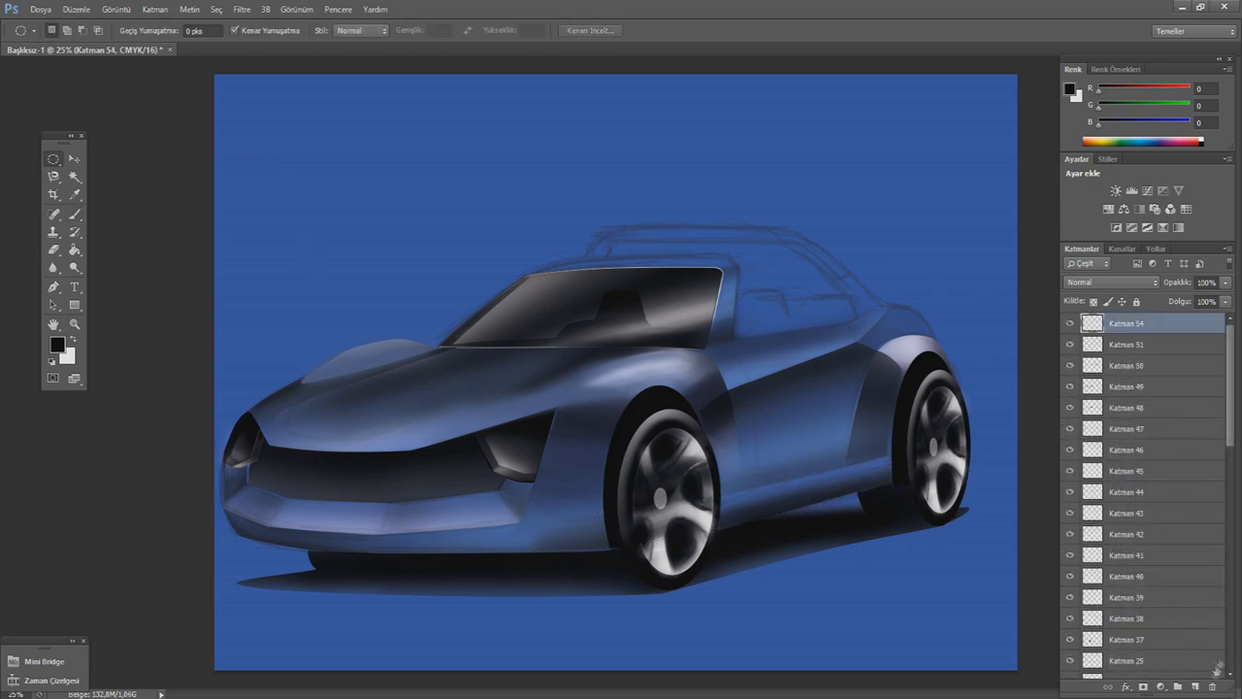
- Pen-trace a closed outline along the area just above the hood
click(54, 286)
click(306, 377)
click(334, 353)
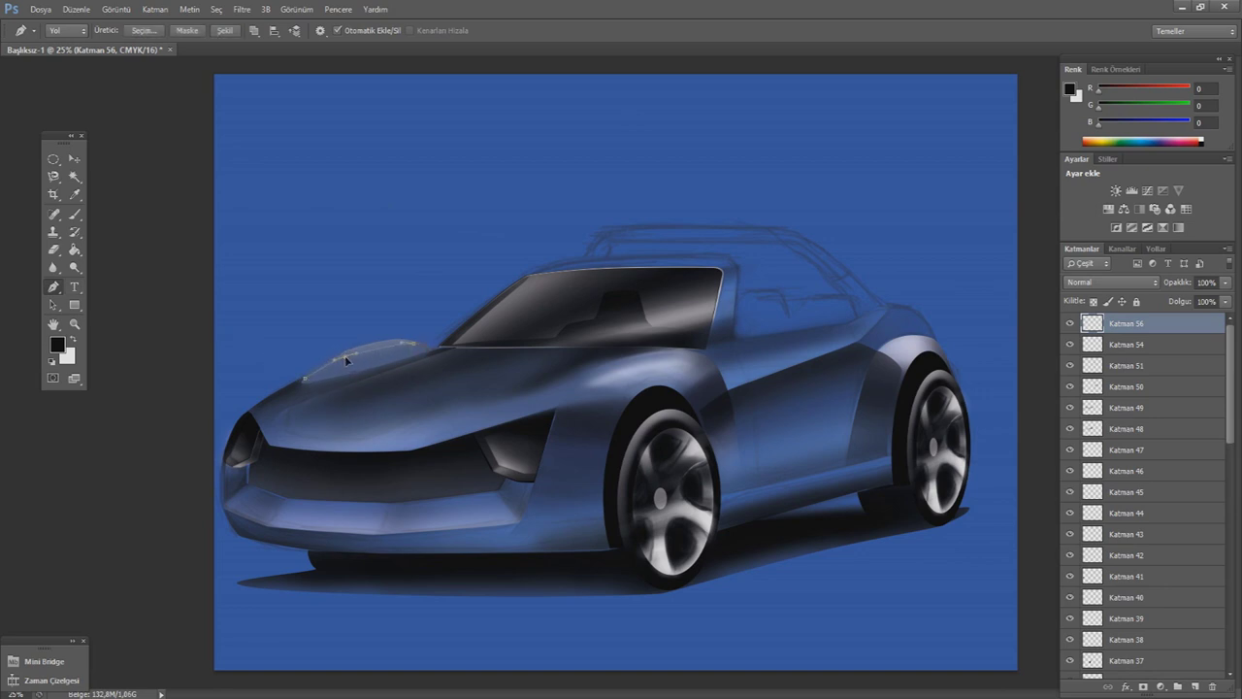
drag(348, 360, 347, 358)
click(452, 309)
click(385, 303)
click(285, 351)
click(302, 379)
- Turn the hood outline into a selection, paint it with sampled background blue, then deselect
right_click(409, 258)
click(469, 321)
click(711, 215)
click(77, 195)
click(409, 336)
key(b)
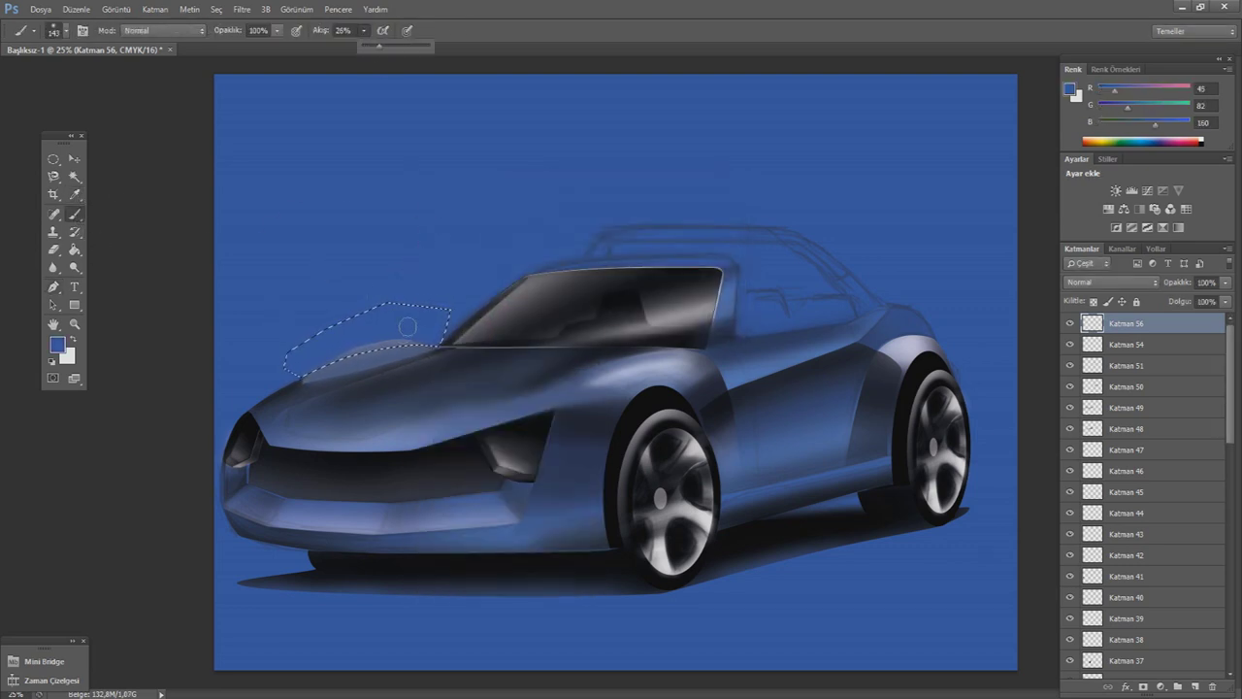
key(ctrl+d)
- Add new layer Katman 57 above Katman 56
key(m)
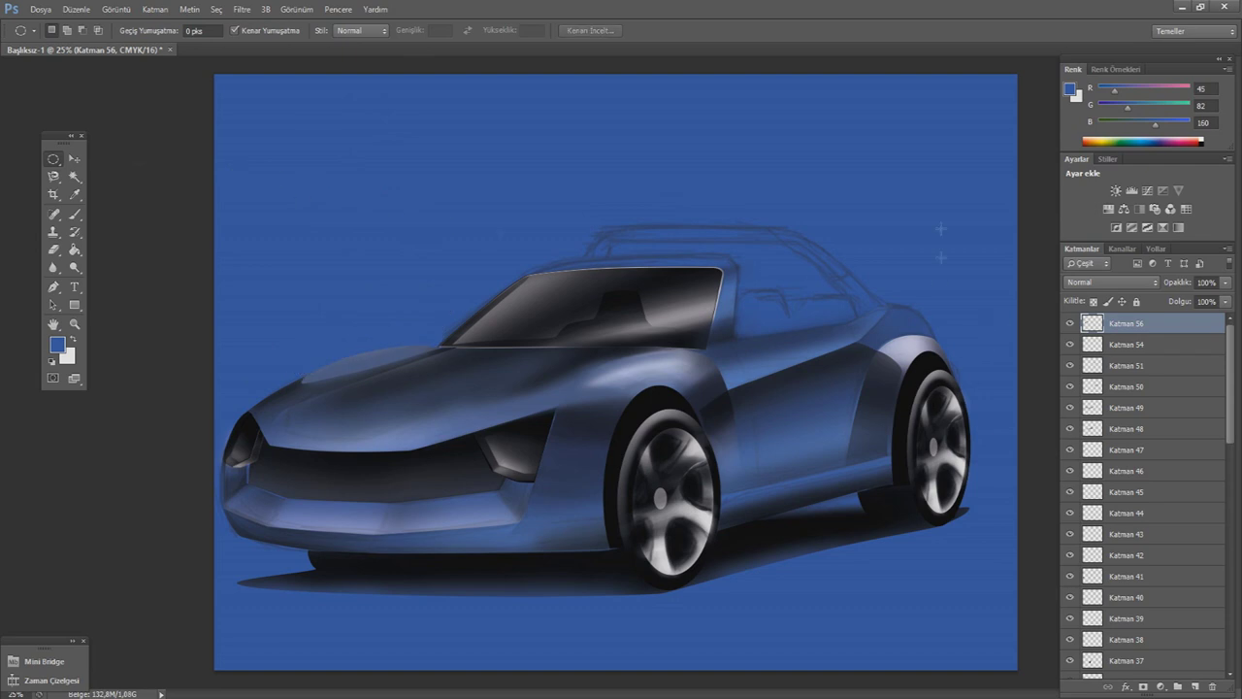
click(1194, 686)
click(53, 286)
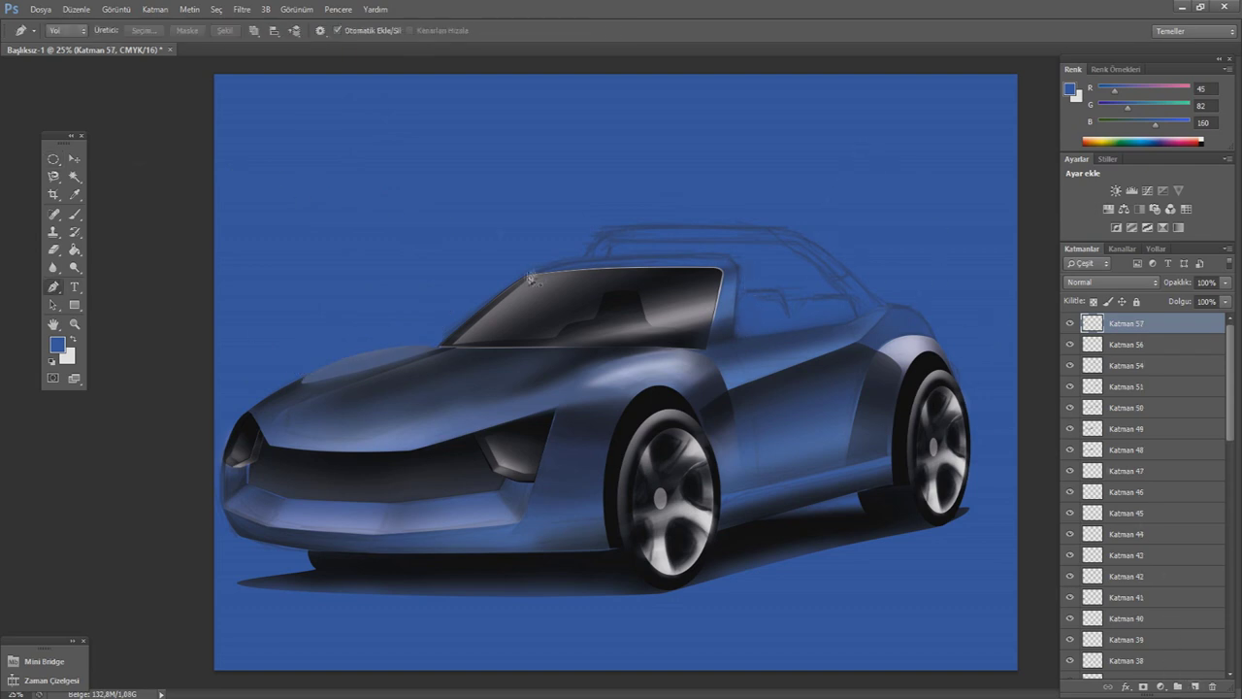
- Pen-trace a path along the windscreen frame, down the pillar and back along the belt line
click(529, 273)
drag(566, 260, 581, 259)
click(717, 255)
click(737, 269)
click(733, 339)
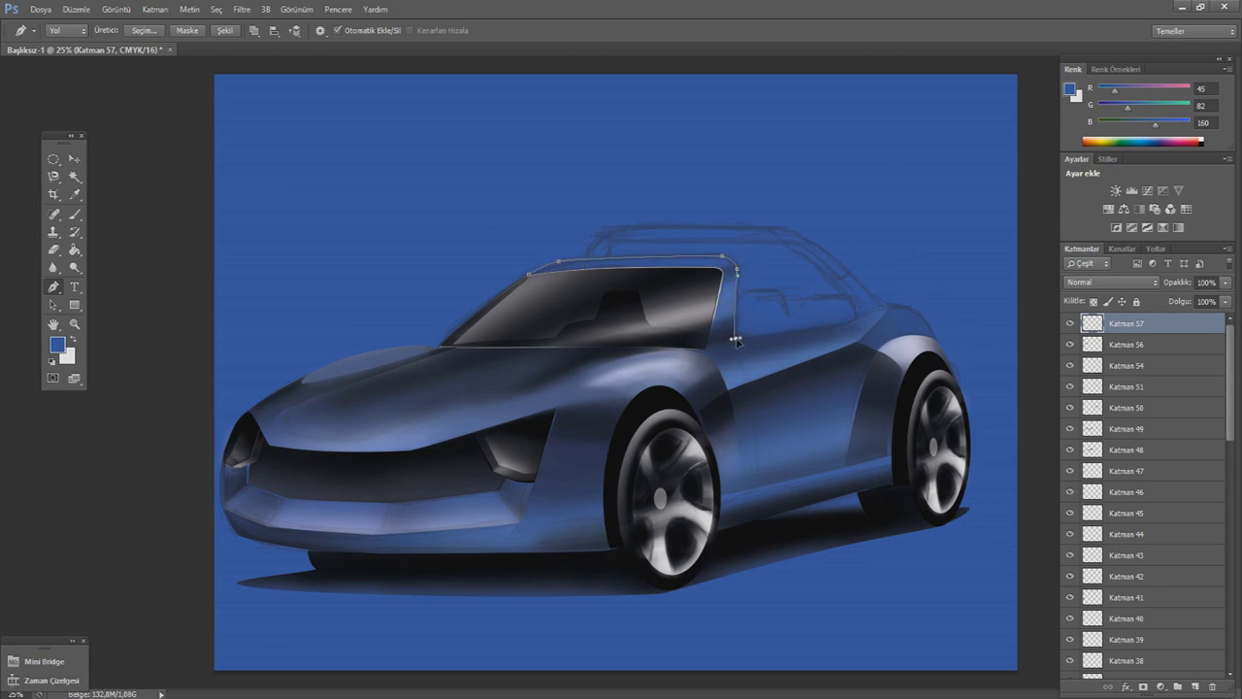
click(843, 324)
- Convert the windscreen path and set a black foreground with a small brush
right_click(837, 191)
click(854, 252)
click(707, 213)
click(58, 342)
click(975, 499)
click(1034, 457)
click(75, 214)
click(59, 31)
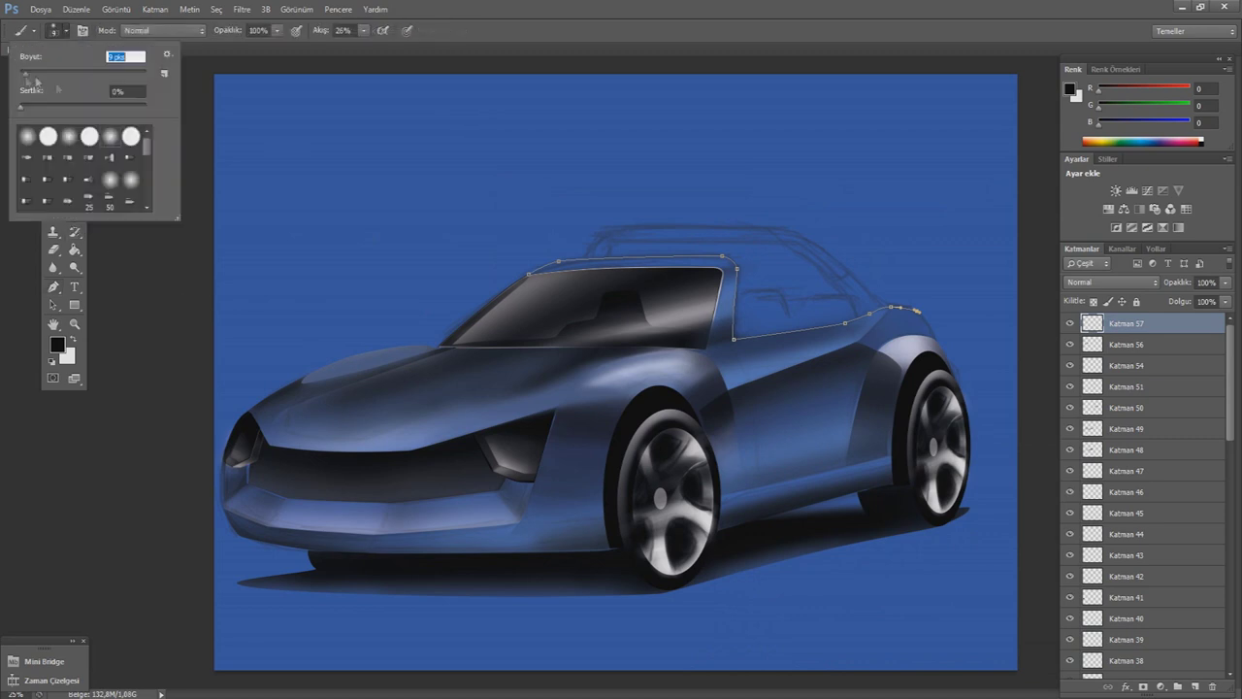
key(Return)
- Stroke the windscreen and belt-line path with the thin black brush, then delete the path
key(p)
right_click(788, 340)
click(844, 438)
click(721, 258)
right_click(722, 257)
click(751, 282)
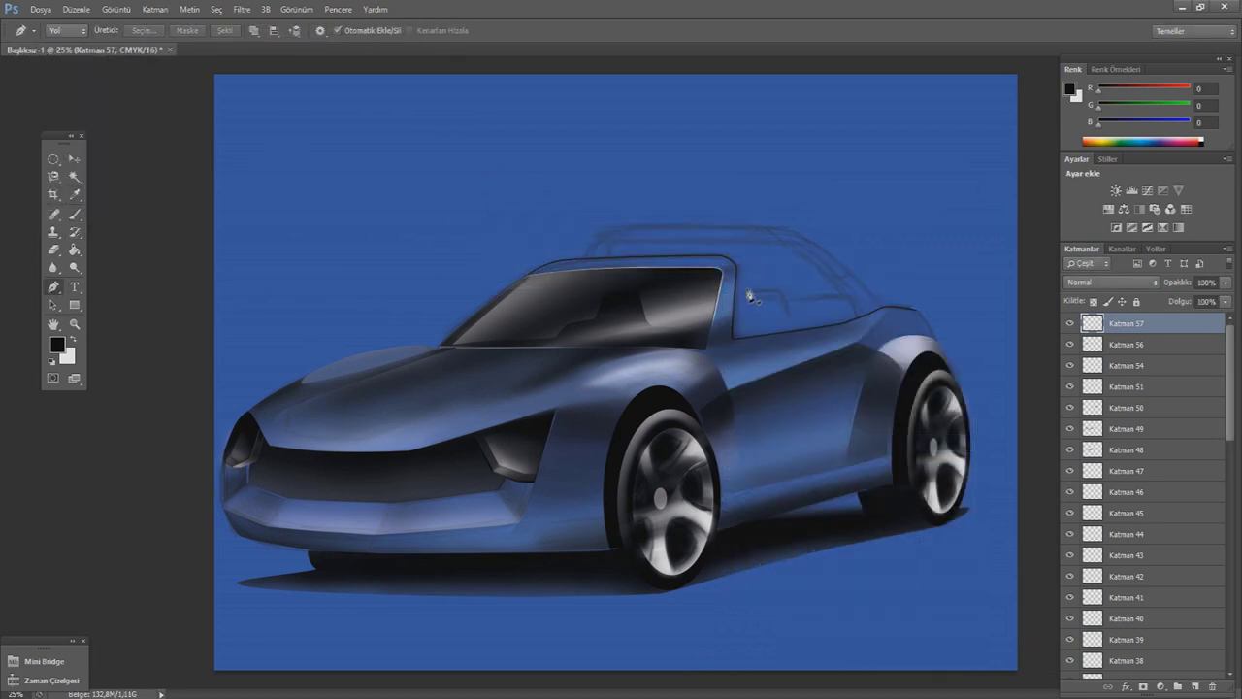
- Add new layer Katman 58 at the top of the stack
key(e)
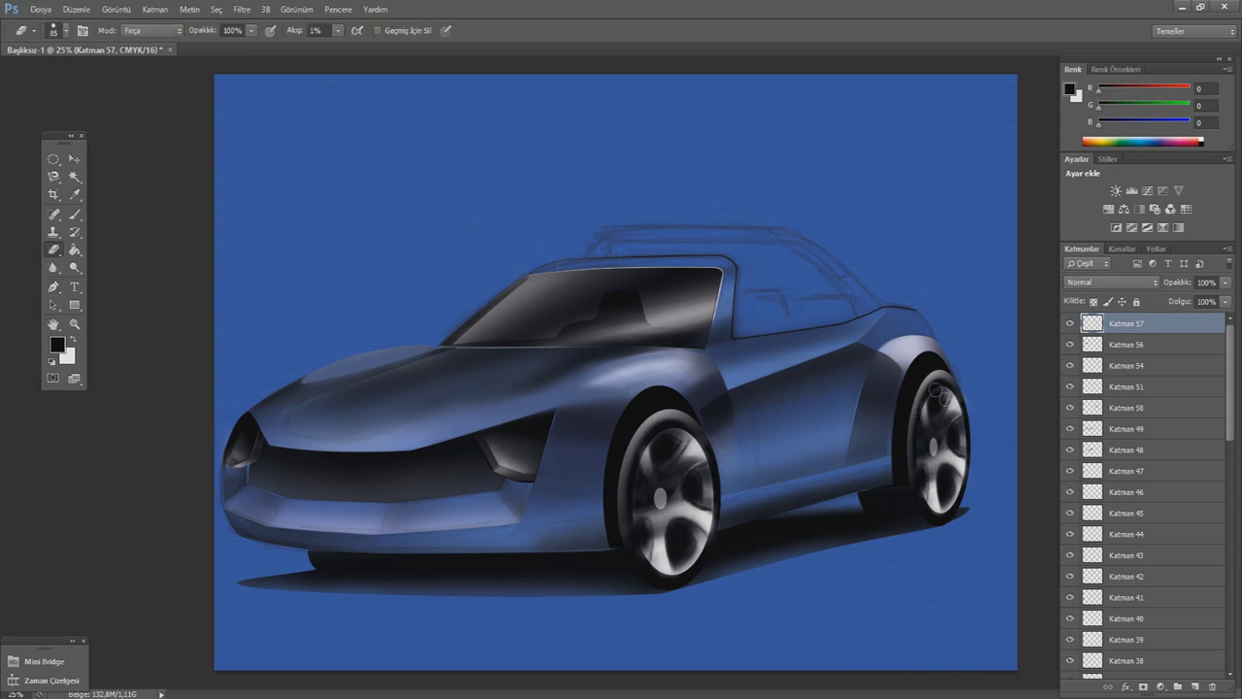
click(1194, 686)
click(58, 286)
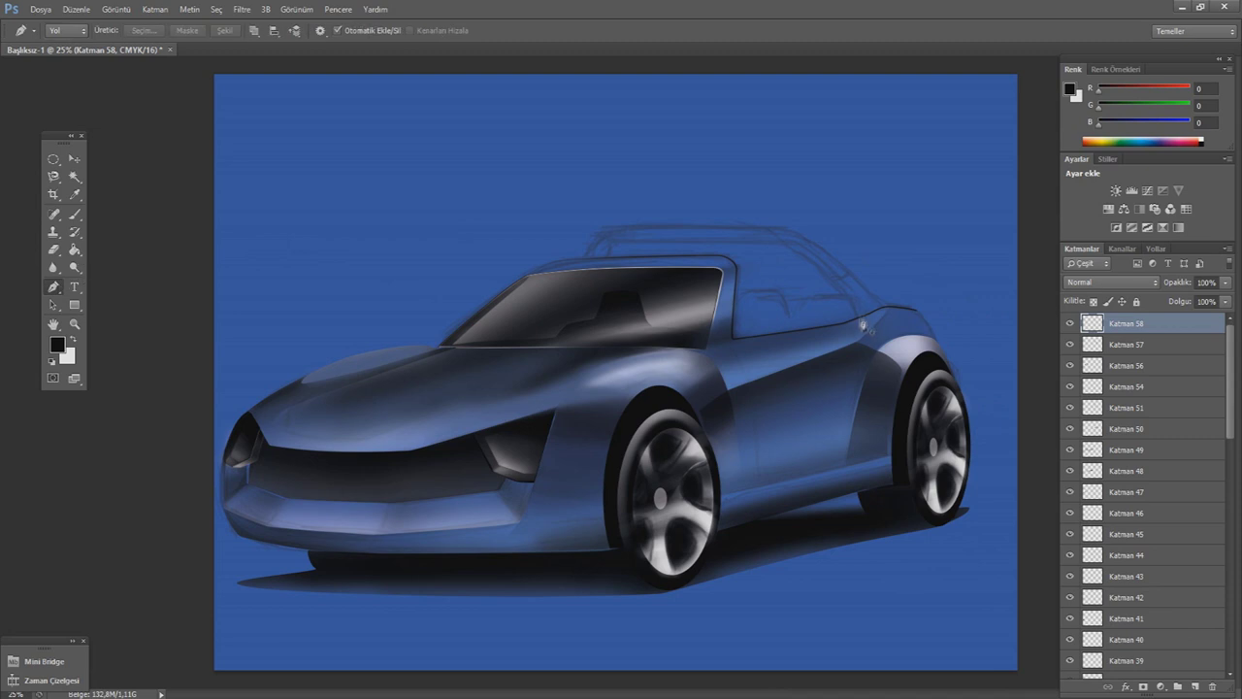
- Pen-trace the roll-bar shape behind the cabin
click(860, 315)
click(789, 245)
click(615, 245)
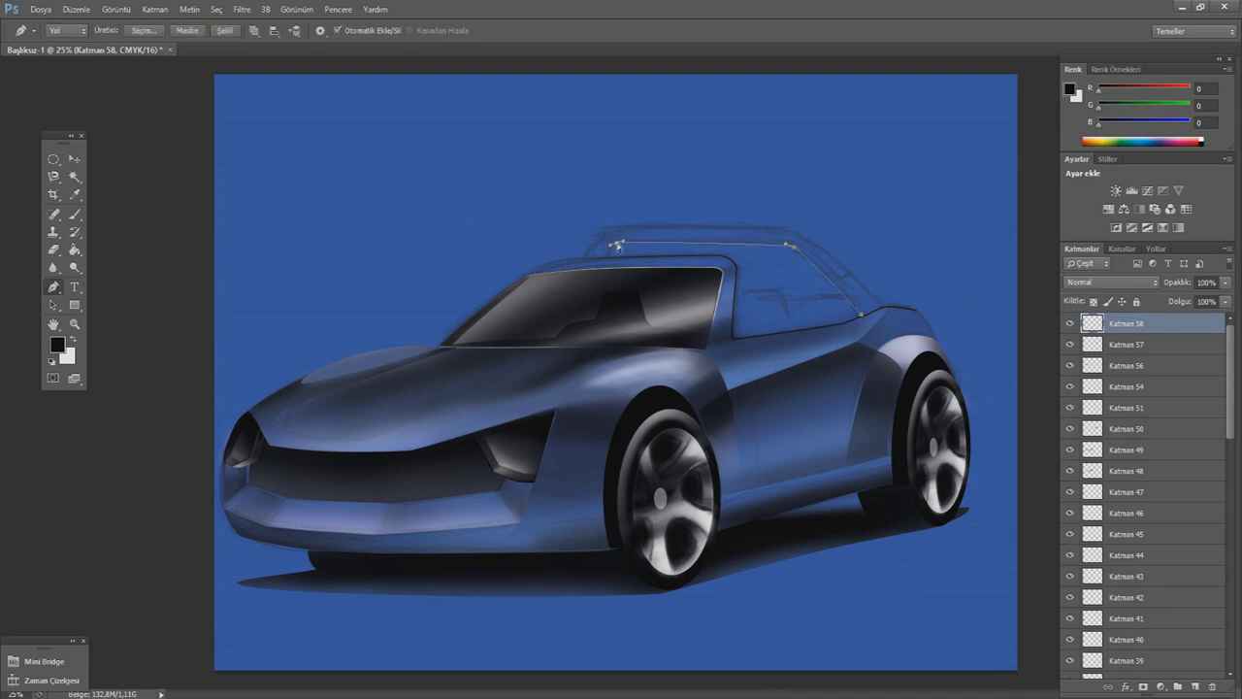
click(610, 257)
click(583, 259)
drag(597, 230, 610, 229)
drag(788, 231, 820, 250)
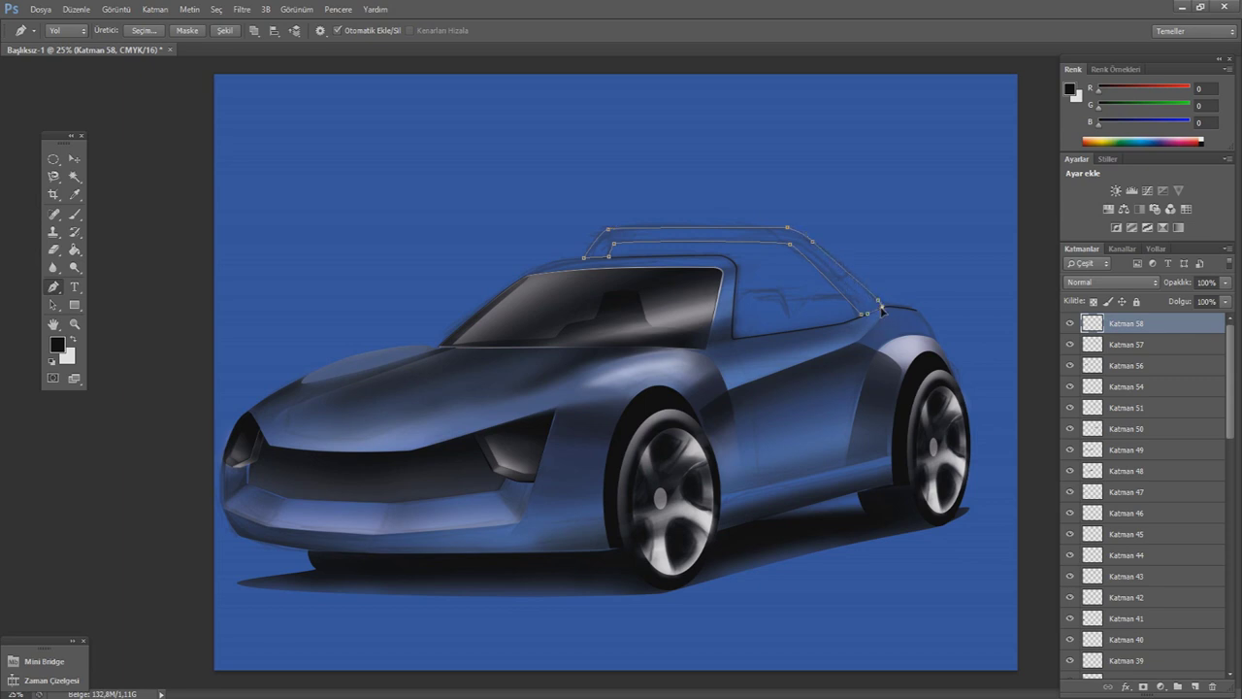
- Turn the roll-bar path into a selection and fill it solid black
right_click(795, 228)
click(859, 268)
click(709, 213)
key(g)
click(742, 248)
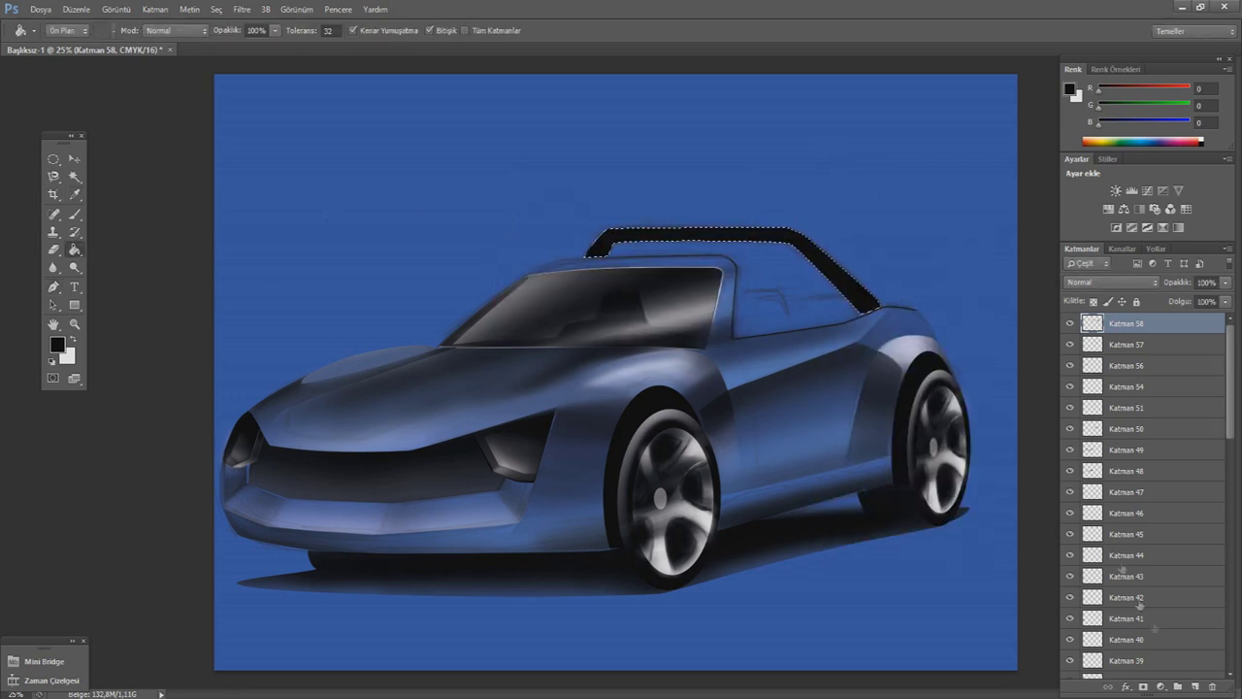
- Paint soft white roll-bar highlights with a 0% hardness, 1% flow brush
key(x)
key(b)
right_click(242, 93)
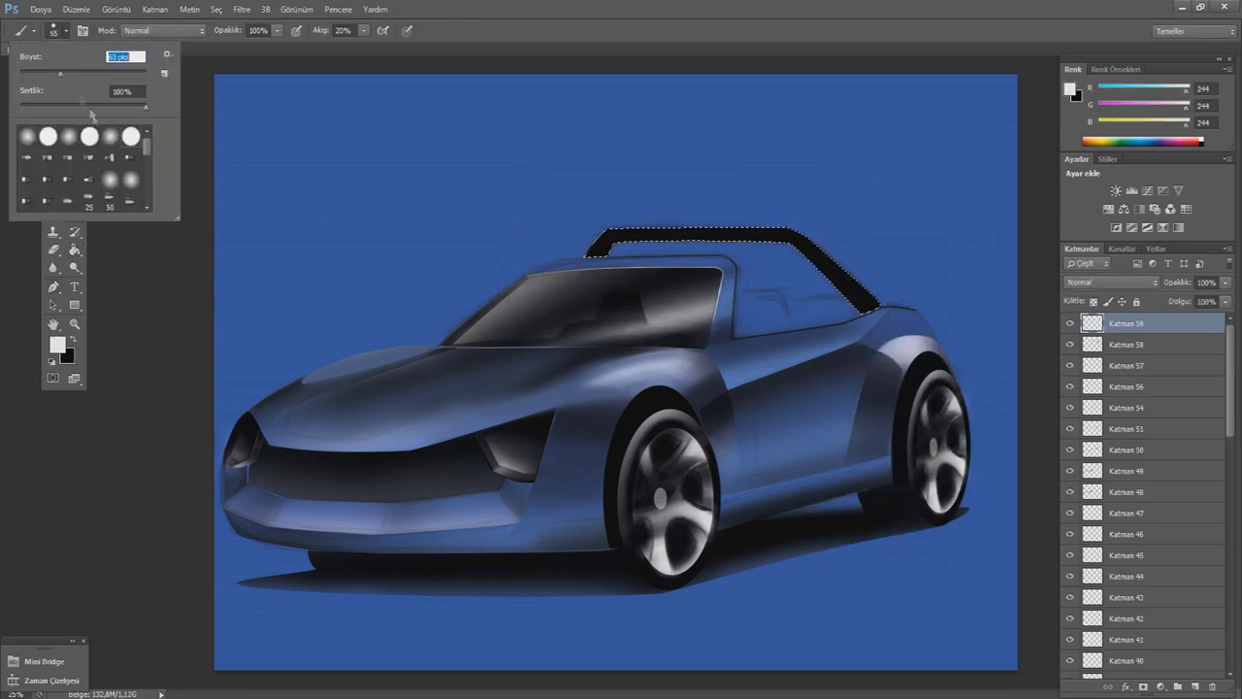
click(363, 30)
drag(384, 46, 346, 47)
click(65, 30)
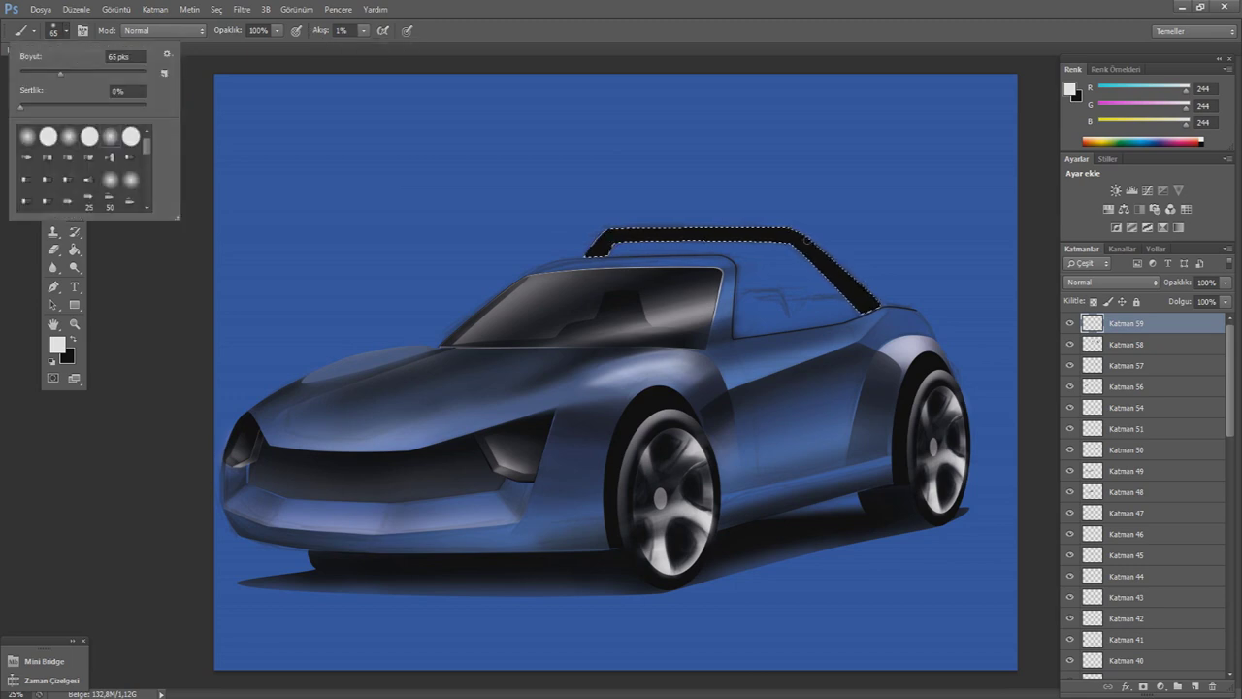
click(65, 30)
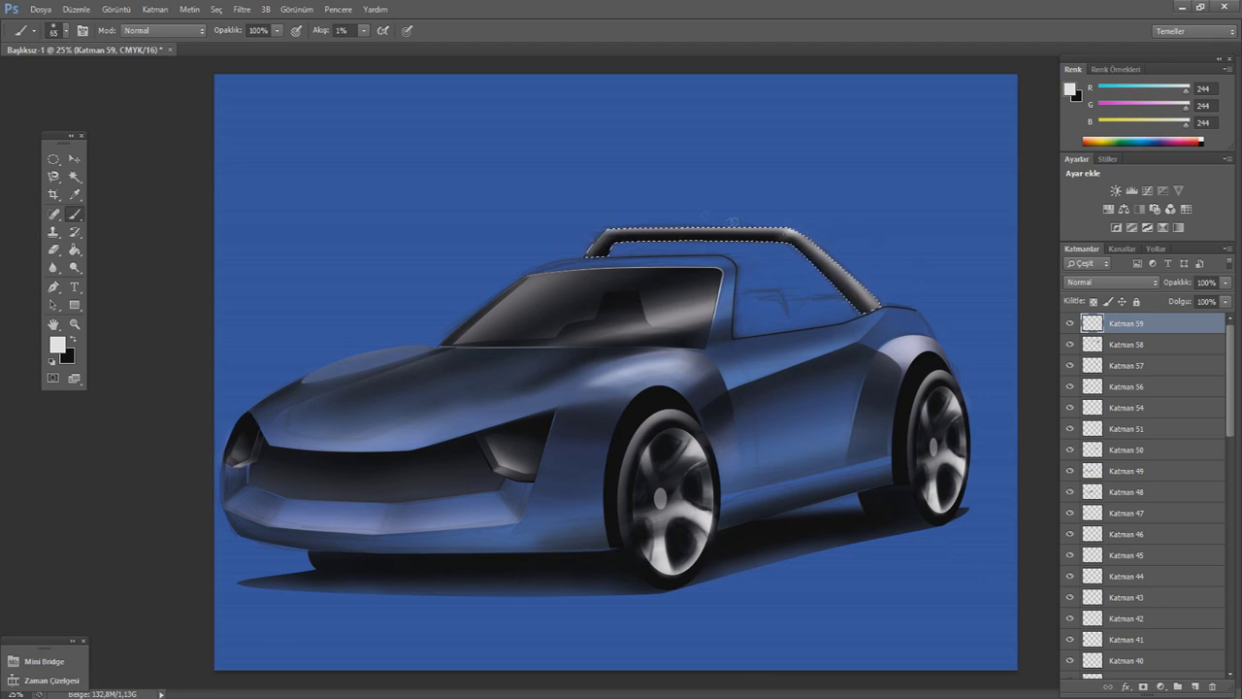
- Deselect the roll bar and add a new empty layer on top
key(ctrl+d)
key(m)
click(1194, 685)
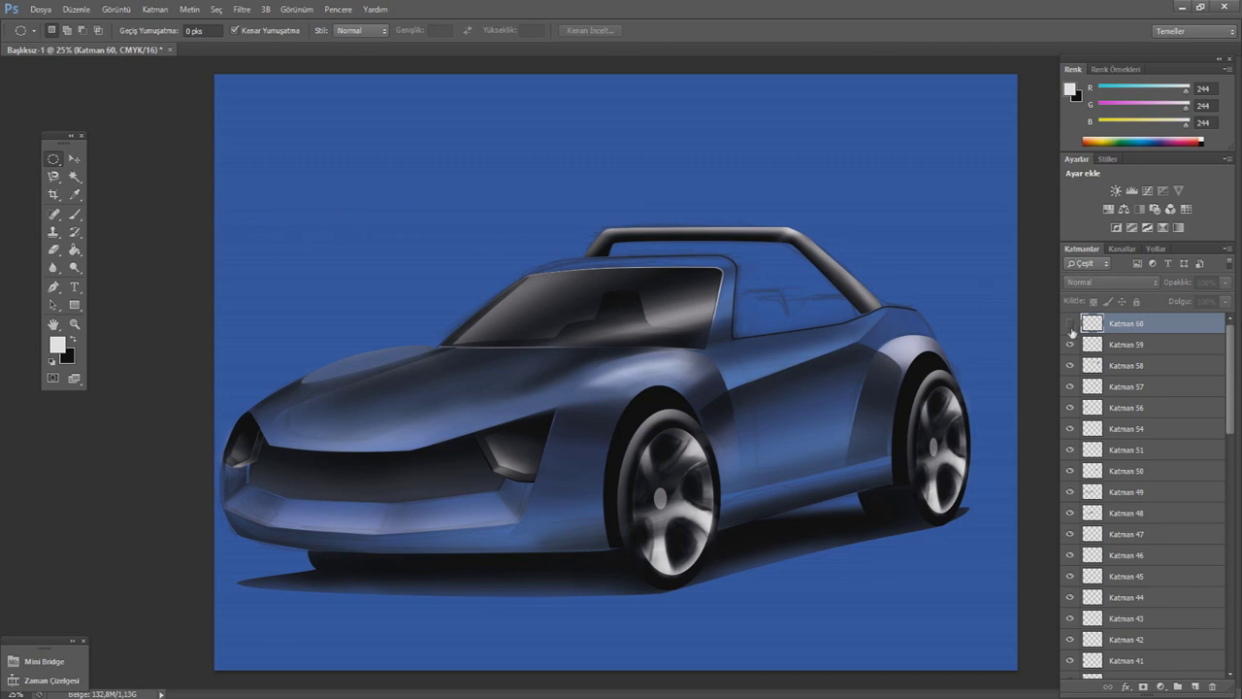
- Draw a straight path along the roll-bar top and set a pale light-blue foreground
click(53, 287)
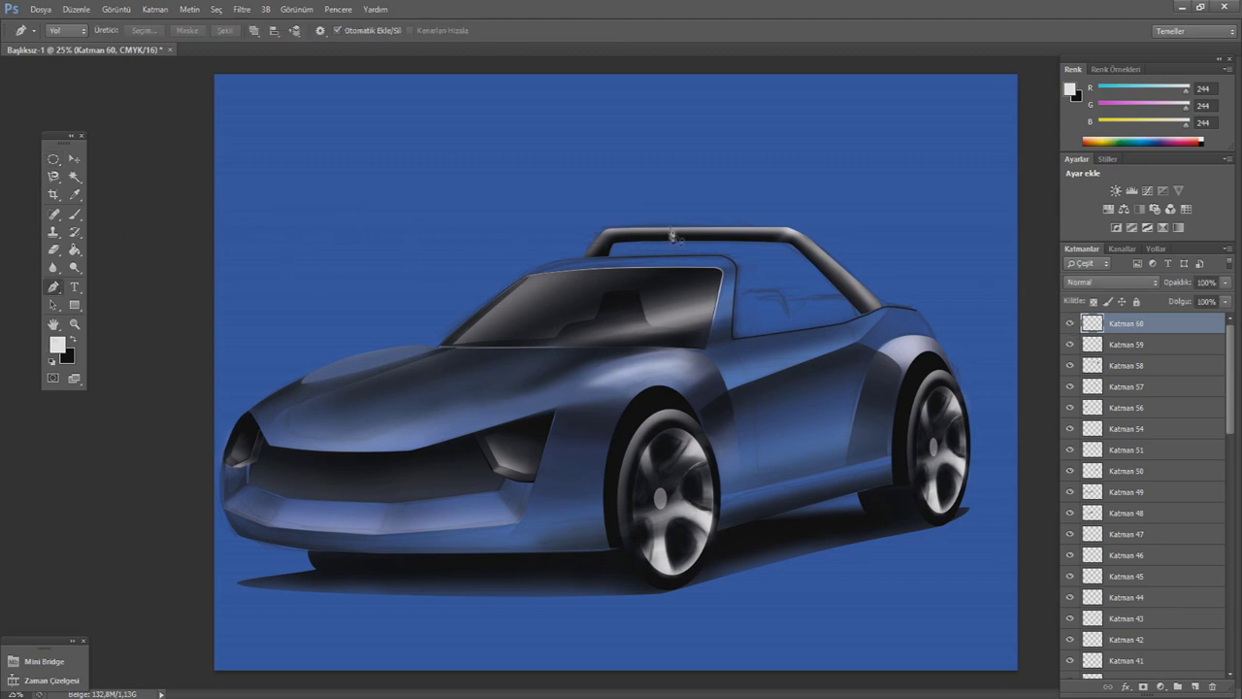
click(611, 237)
click(782, 236)
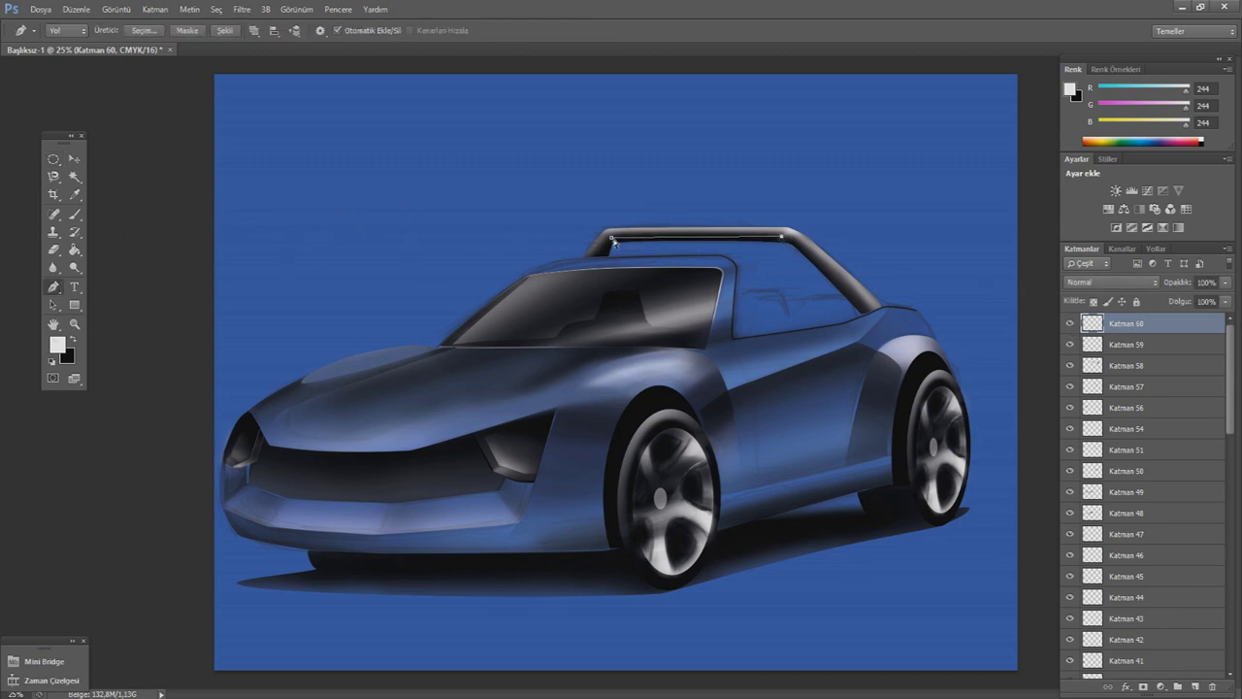
click(57, 344)
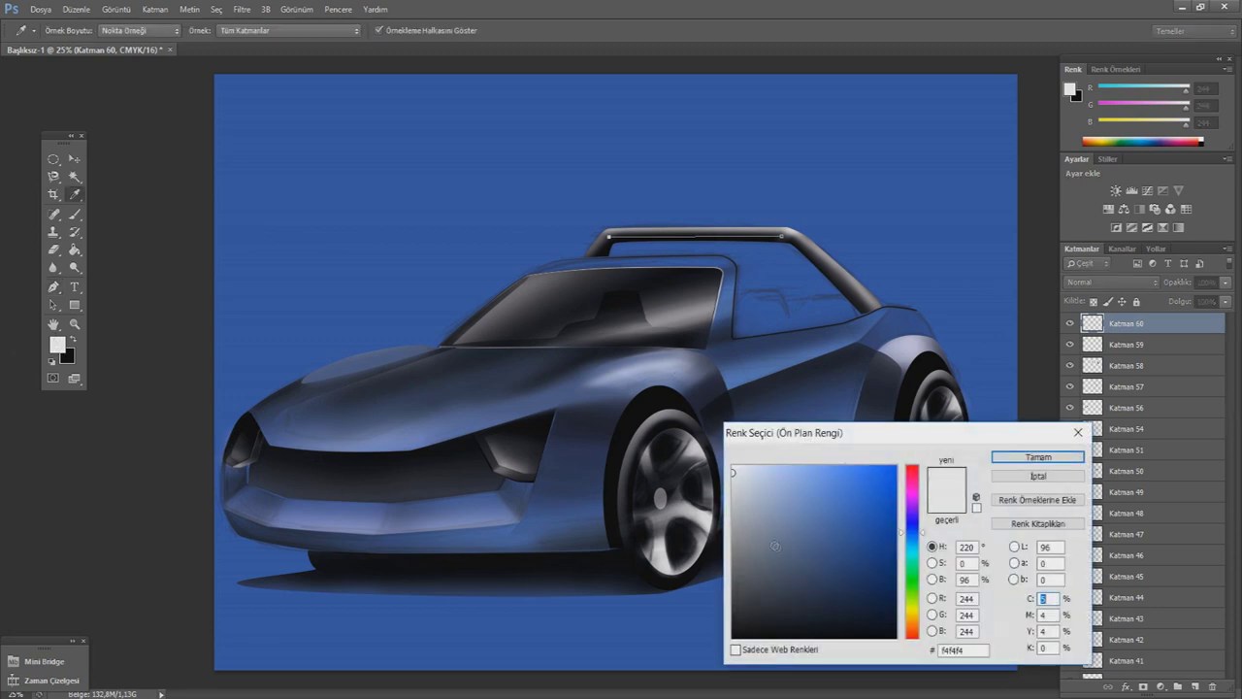
drag(767, 475, 753, 458)
click(1037, 456)
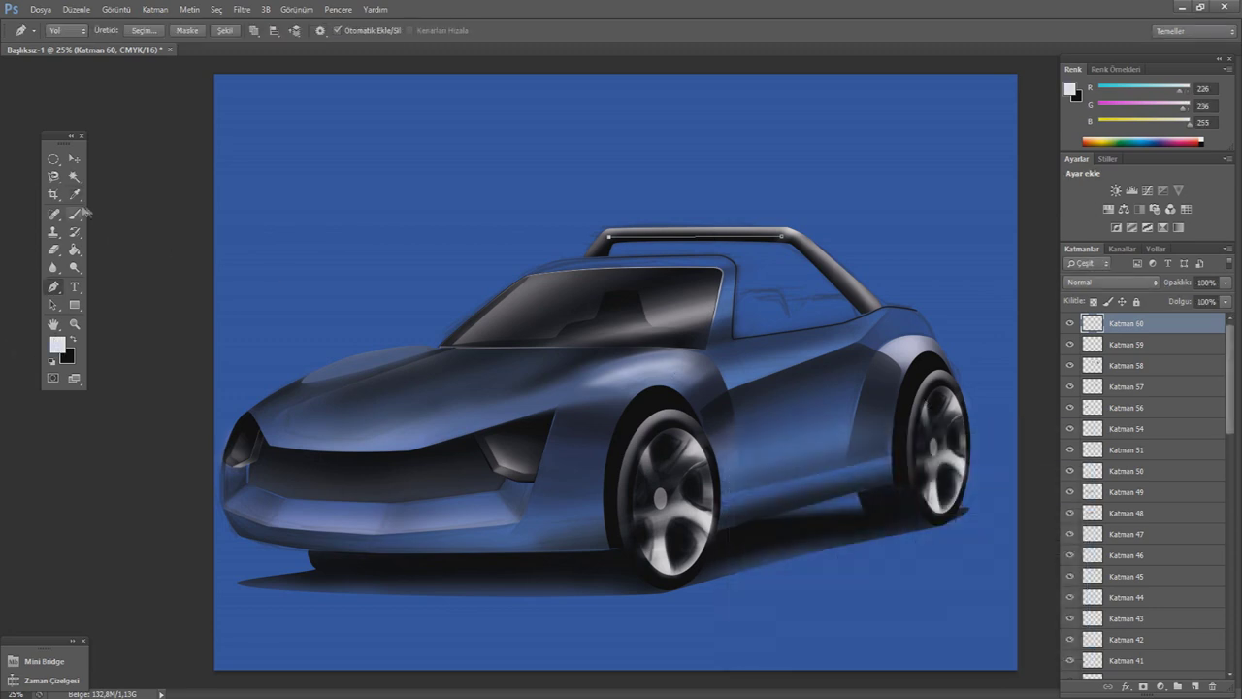
- Stroke the roll-bar path with a 38 px, 15% flow brush, then delete the path
click(74, 213)
click(58, 31)
drag(66, 78, 49, 78)
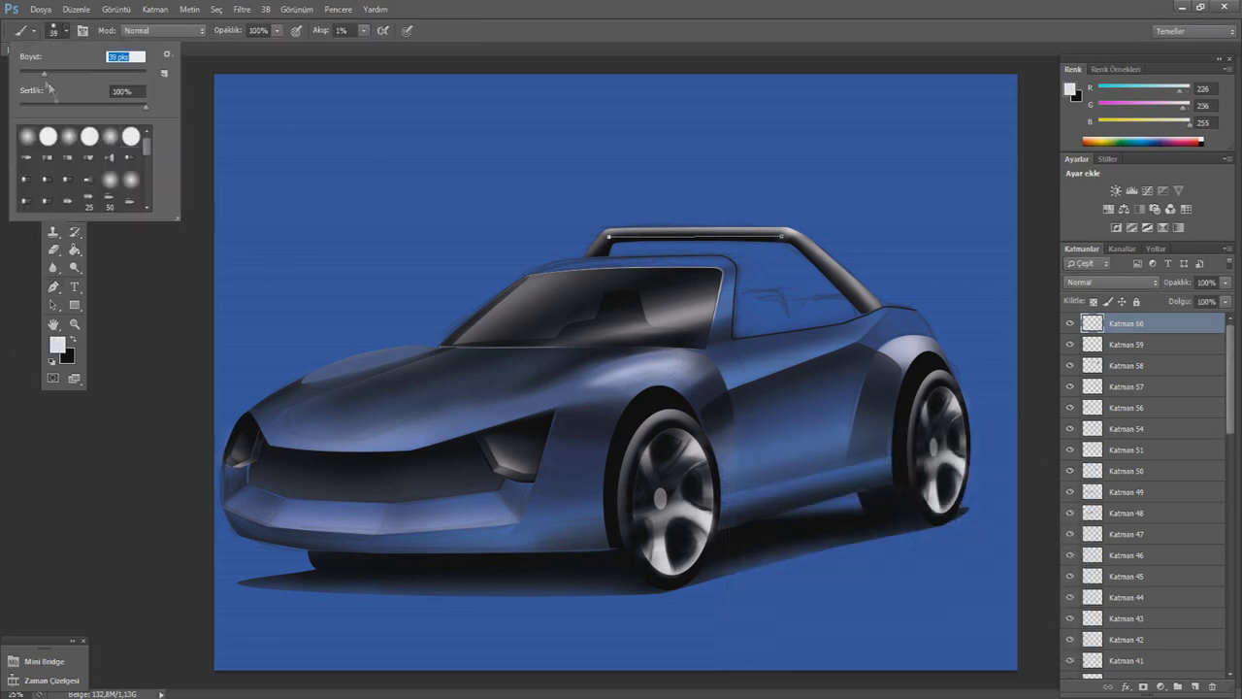
drag(364, 30, 377, 54)
click(53, 286)
right_click(734, 245)
click(782, 311)
click(725, 258)
right_click(734, 262)
click(766, 288)
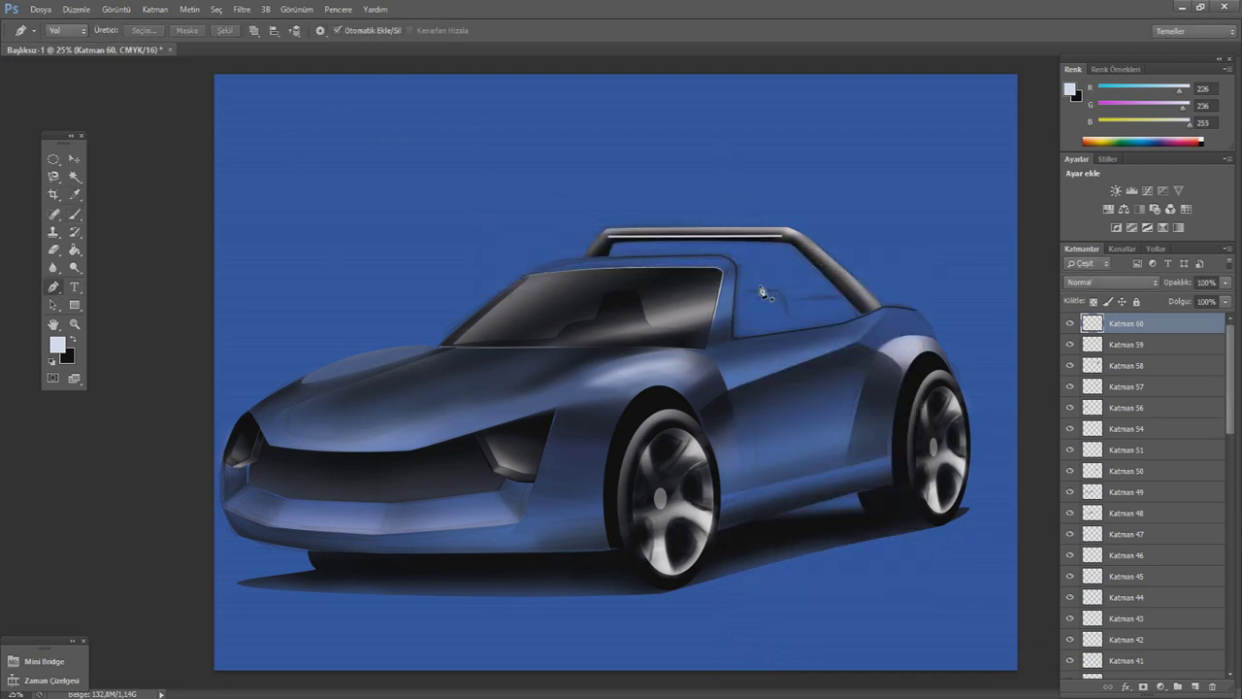
- Erase gaps in the light strip with the Eraser to make it dashed
right_click(877, 196)
click(781, 157)
click(53, 249)
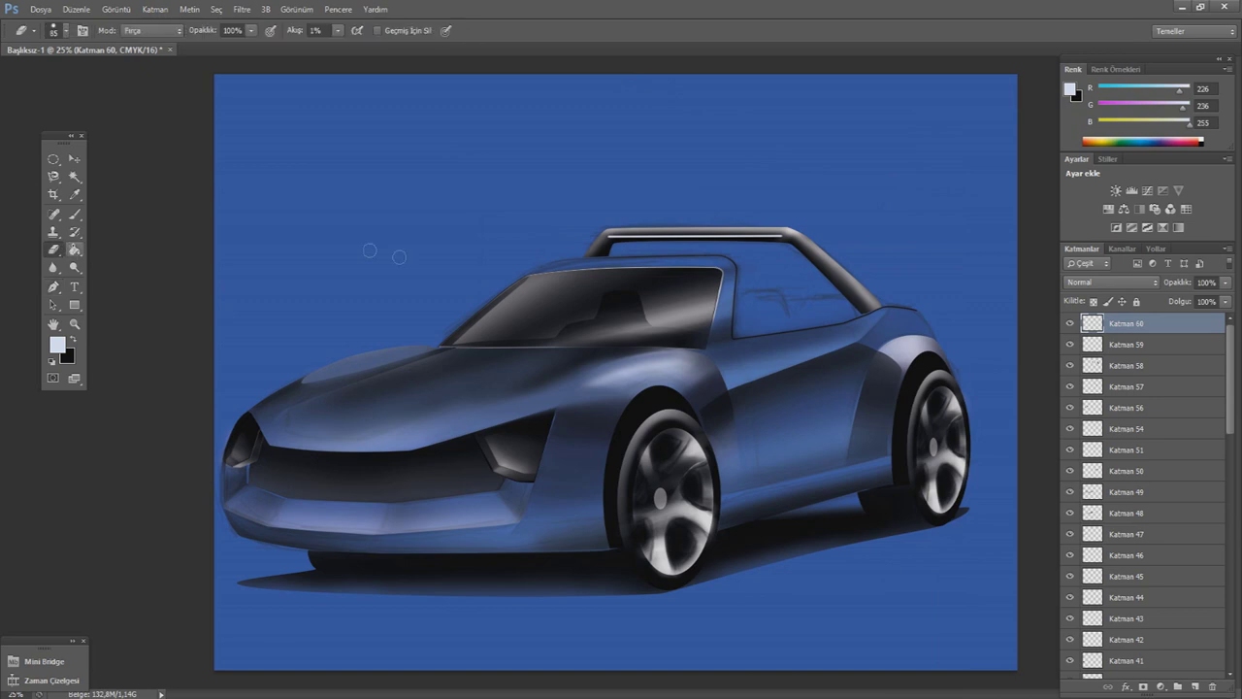
click(62, 32)
click(64, 31)
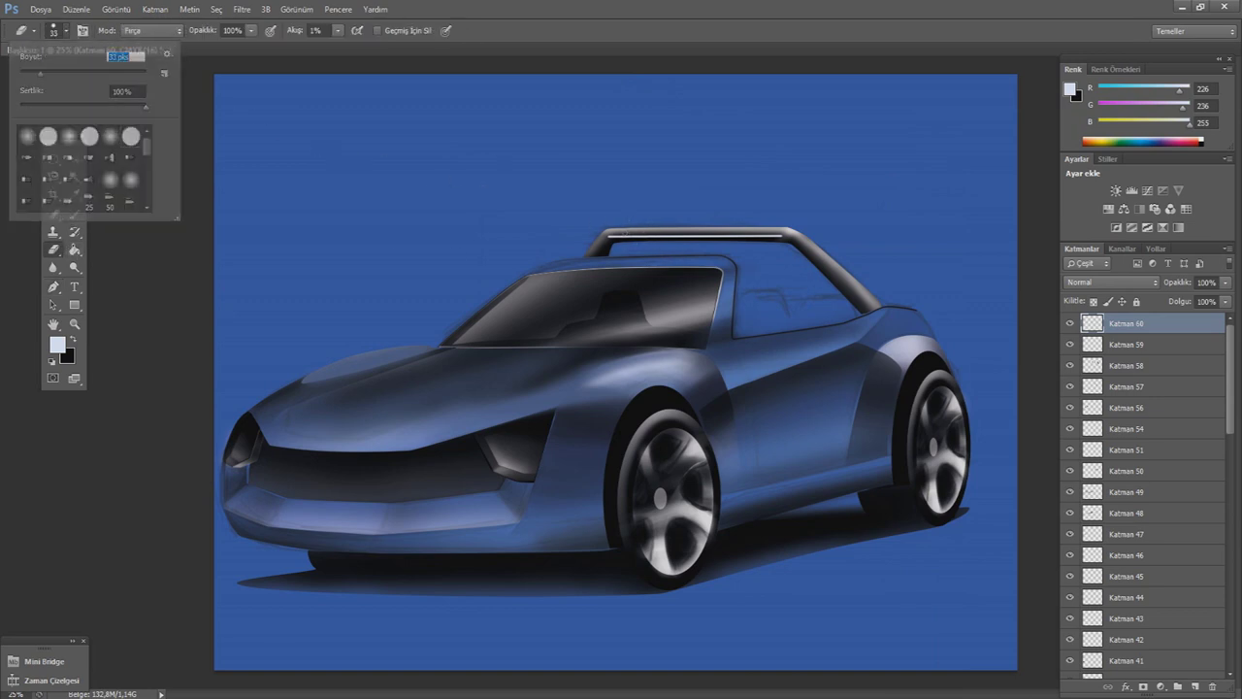
click(337, 30)
click(623, 233)
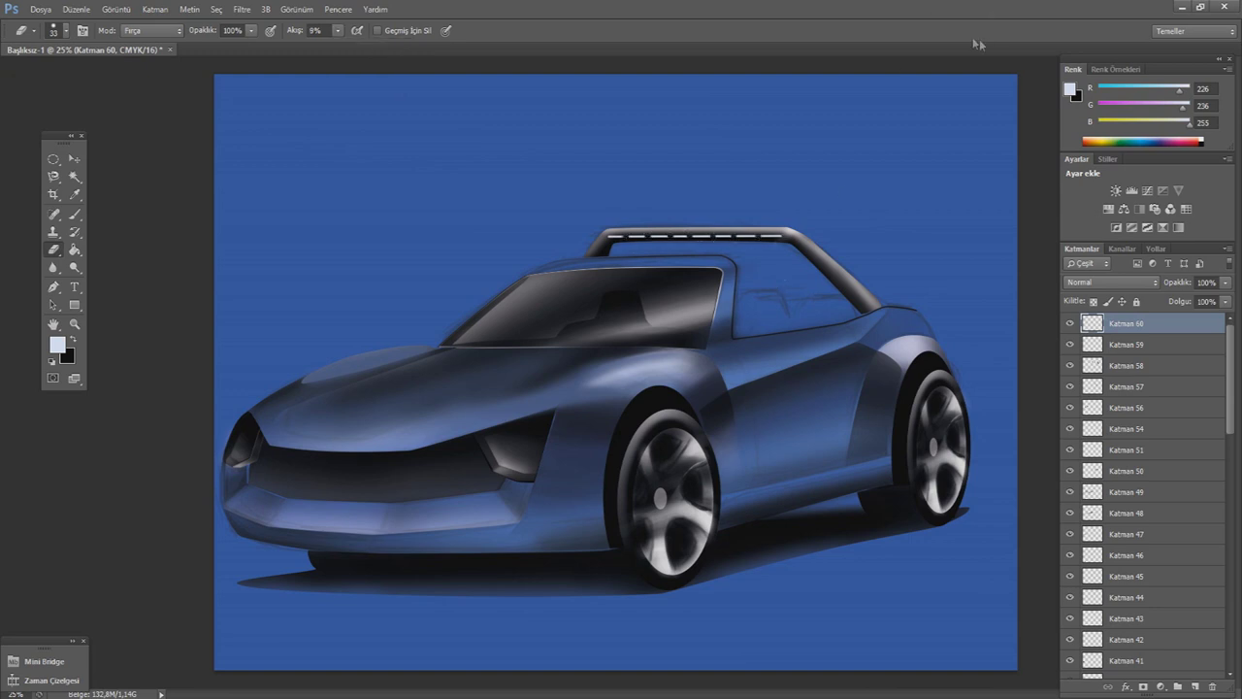
right_click(1141, 353)
- Enable Outer Glow on the strip with a light-blue colour and wider spread and size
click(1014, 114)
click(842, 639)
mouse_move(1030, 588)
mouse_down()
mouse_move(1047, 588)
mouse_move(1048, 603)
mouse_up()
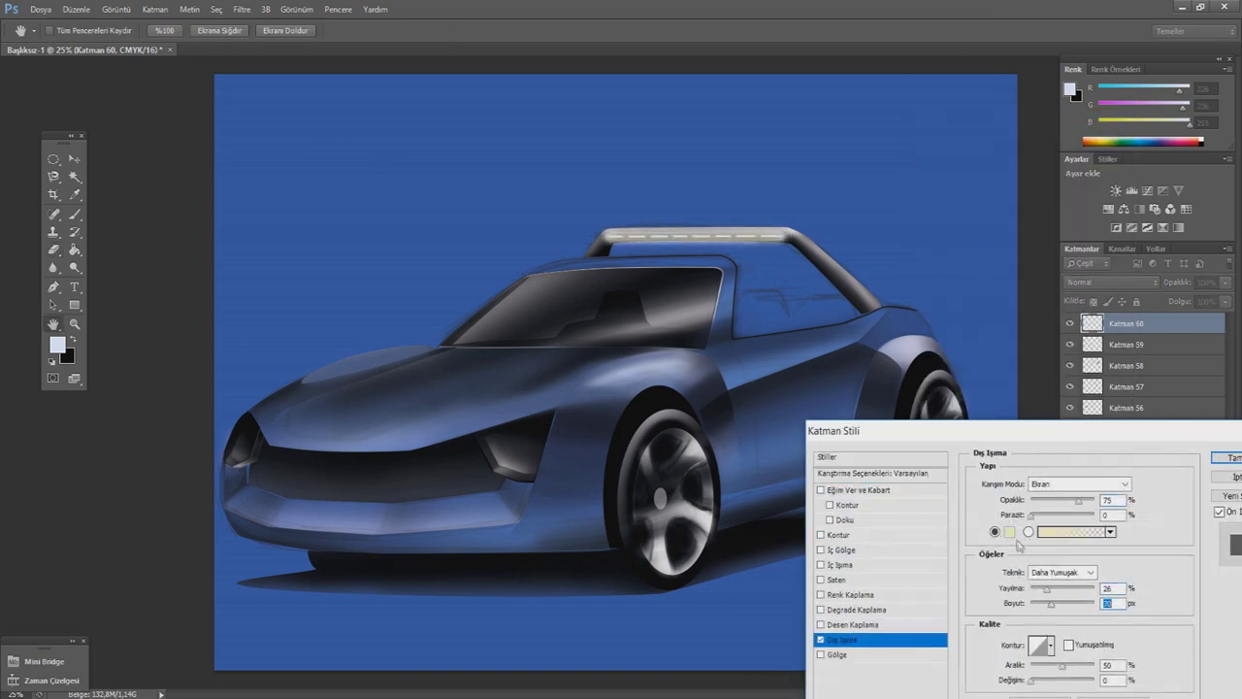
click(1009, 530)
click(912, 532)
click(793, 466)
click(1037, 456)
mouse_move(1048, 588)
mouse_down()
mouse_move(1064, 588)
mouse_move(1046, 608)
mouse_move(1058, 604)
mouse_move(1045, 593)
mouse_up()
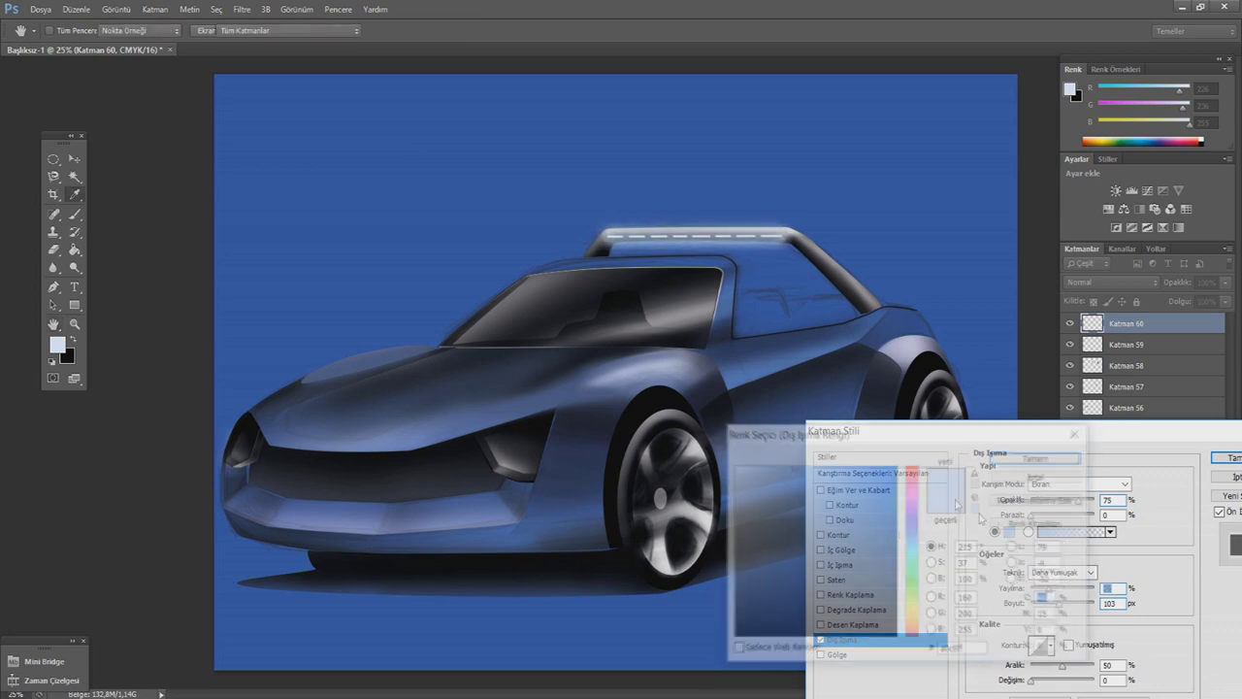
- Try a salmon-red glow, revert to pale blue, and fine-tune glow size and spread
click(1009, 531)
drag(775, 464, 731, 458)
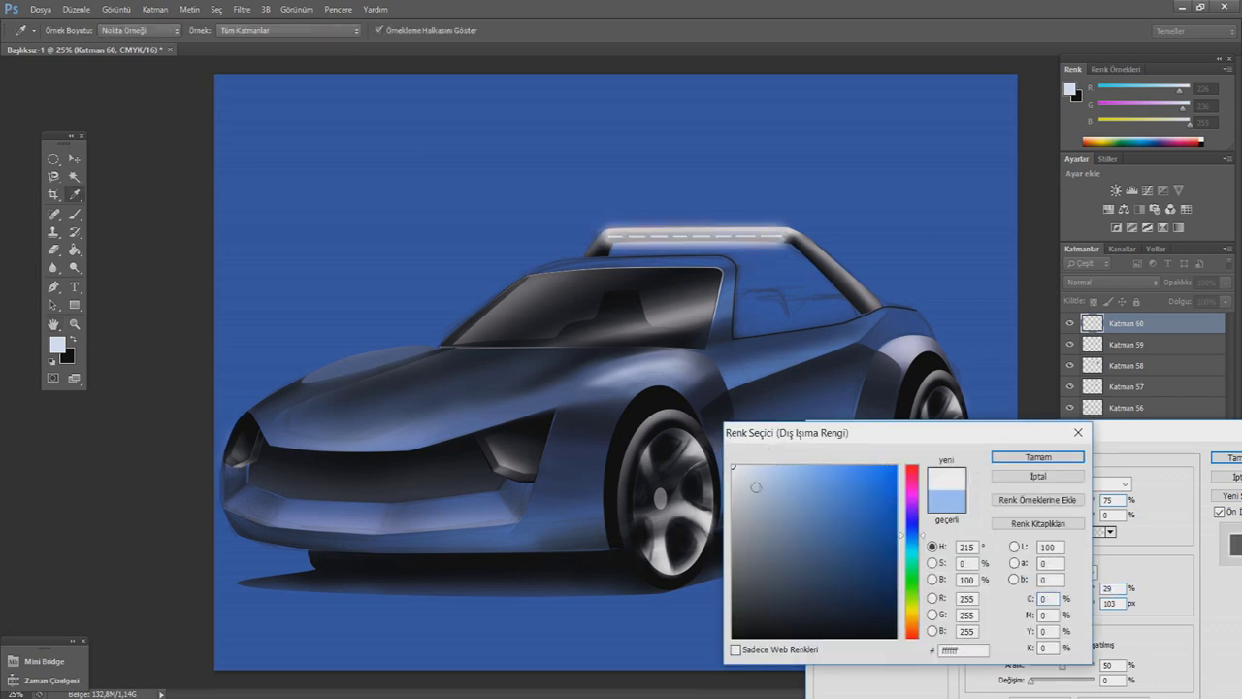
click(812, 466)
drag(906, 515, 908, 456)
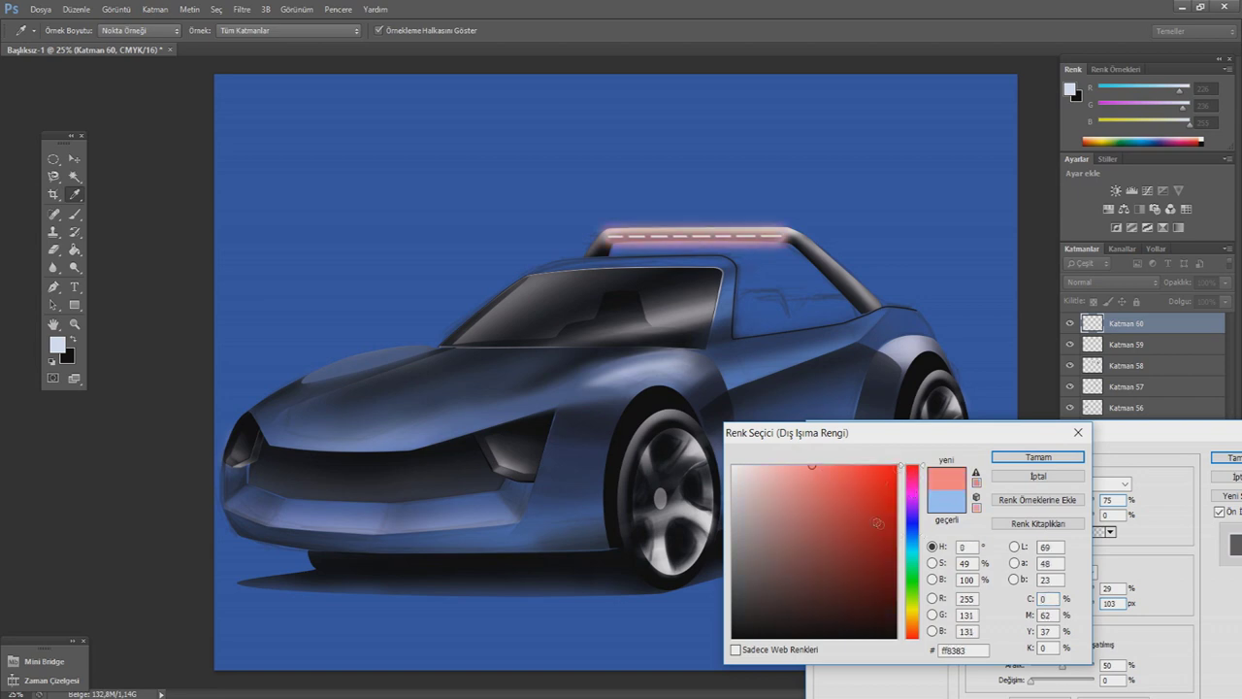
click(914, 532)
click(747, 466)
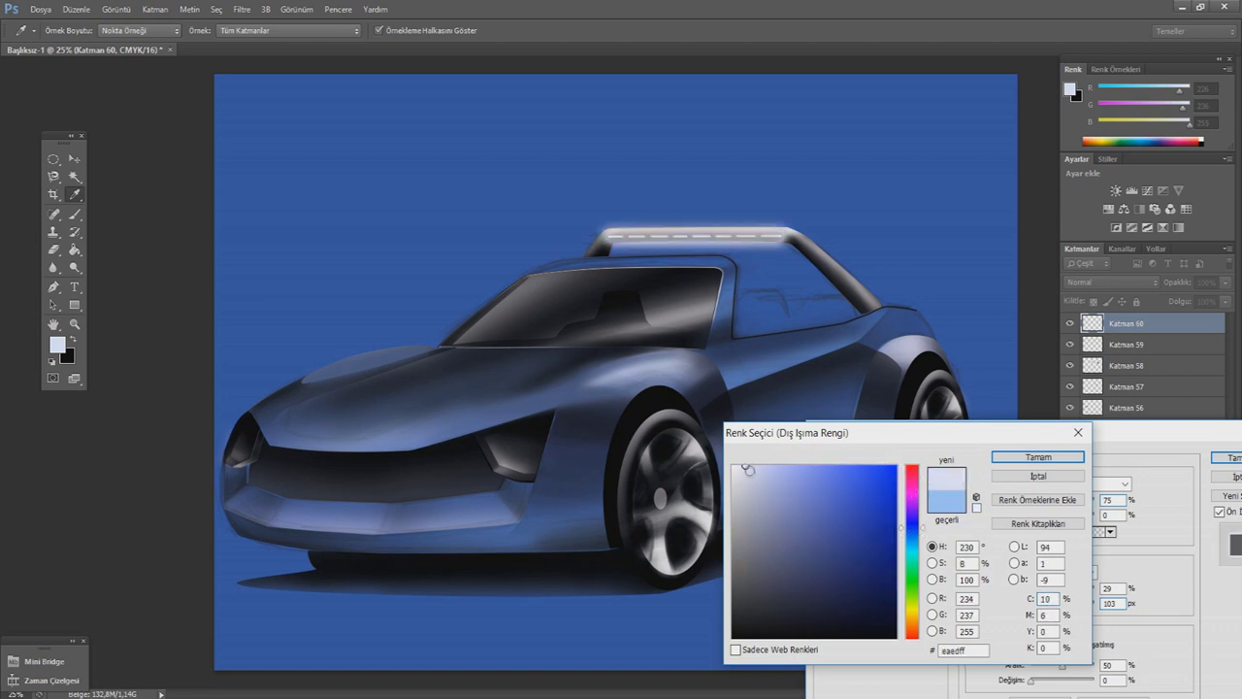
click(1009, 458)
mouse_move(1059, 603)
mouse_down()
mouse_move(1047, 609)
mouse_move(1056, 595)
mouse_move(1044, 594)
mouse_move(1094, 588)
mouse_up()
drag(1053, 586, 1048, 586)
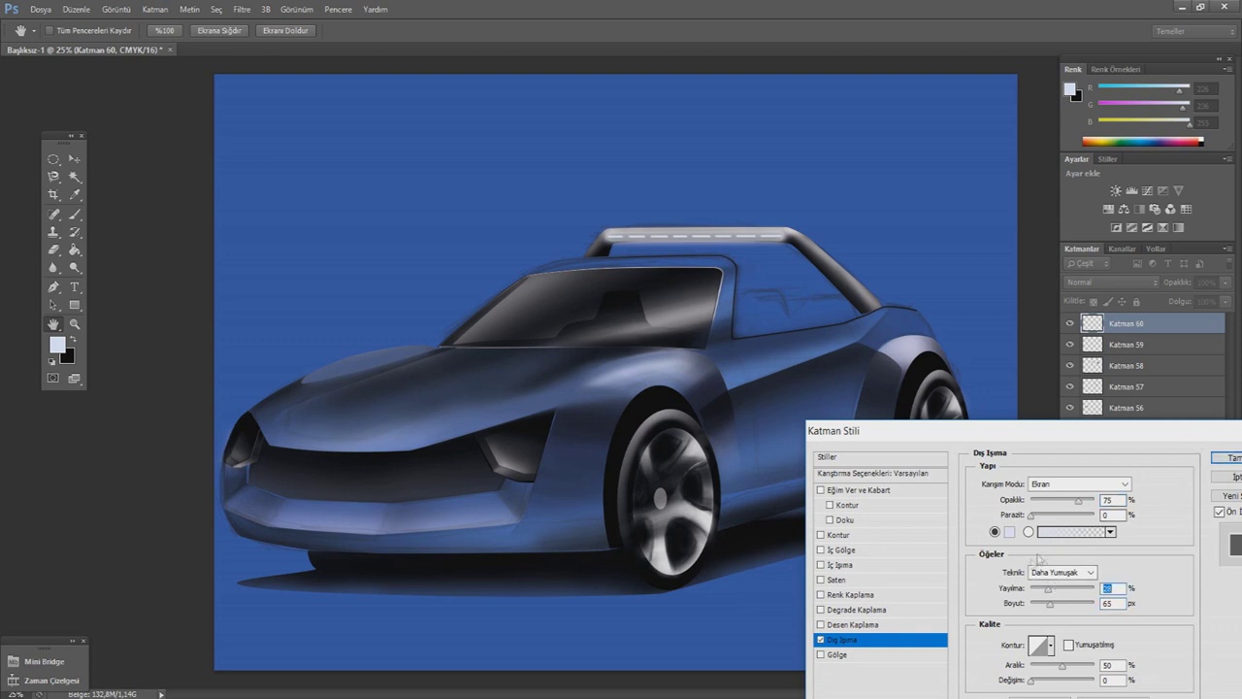
- Switch the glow colour to saturated green, enlarge the glow, and apply it
click(1009, 532)
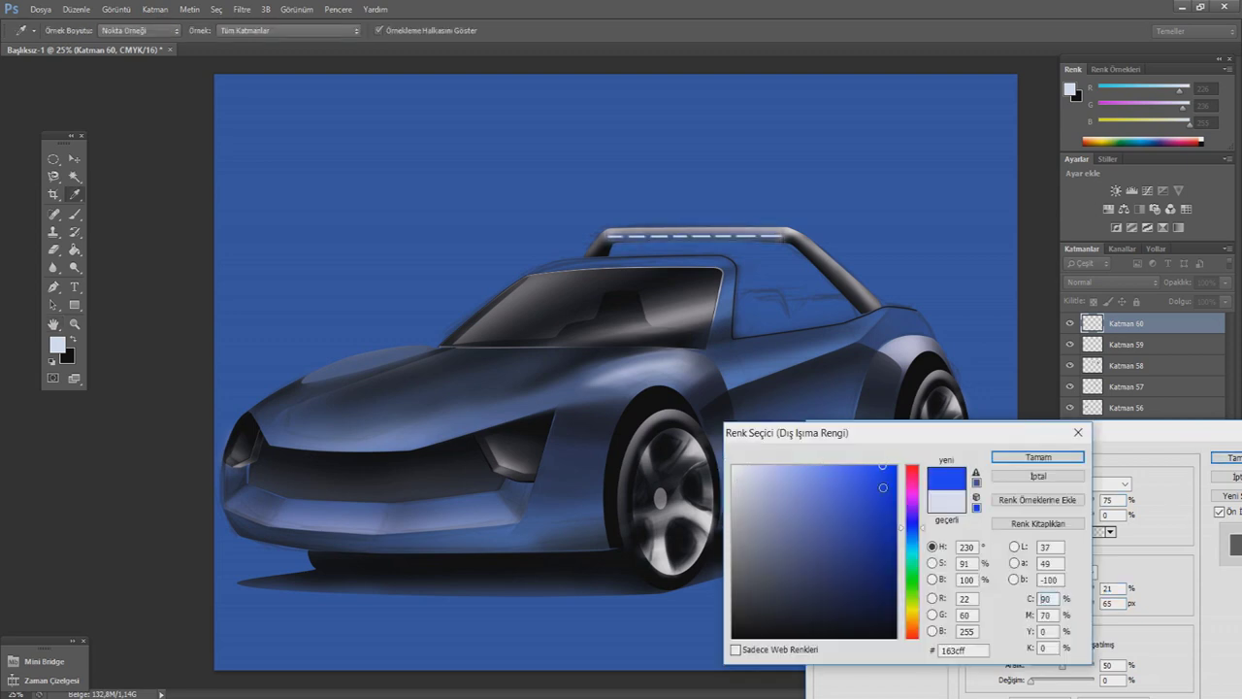
click(912, 572)
click(774, 478)
drag(773, 478, 887, 470)
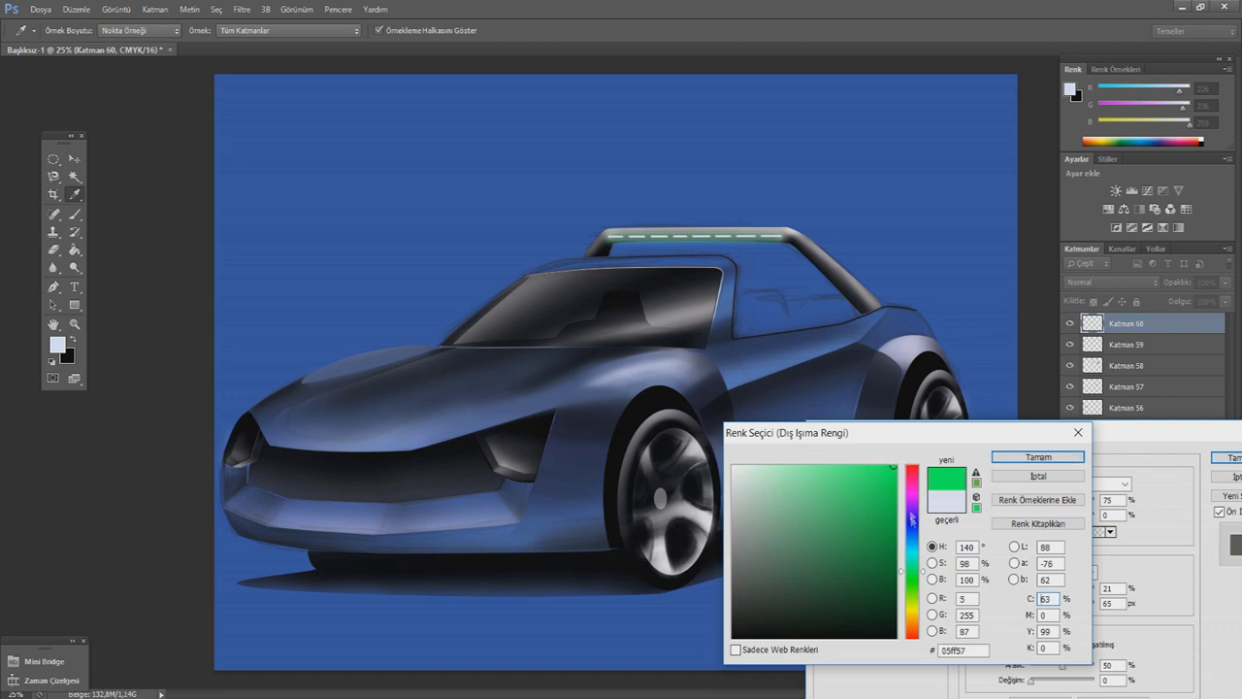
click(912, 574)
click(995, 460)
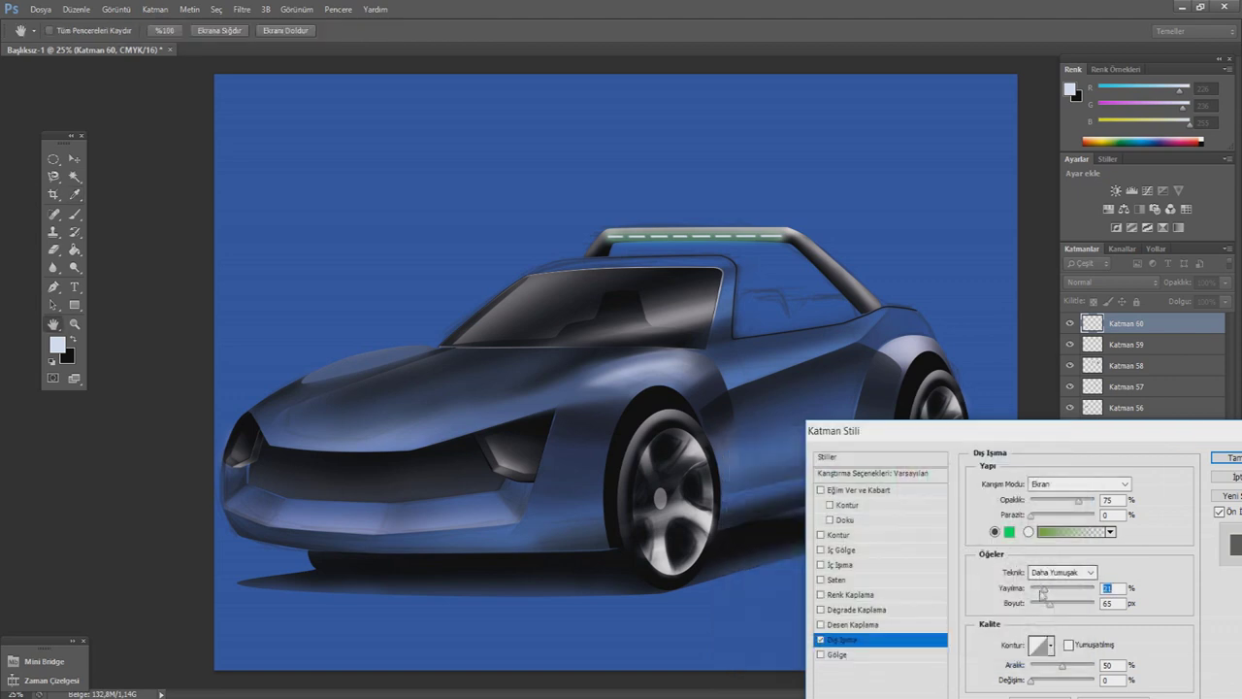
mouse_move(1046, 603)
mouse_down()
mouse_move(1074, 608)
mouse_move(1046, 589)
mouse_up()
click(1220, 456)
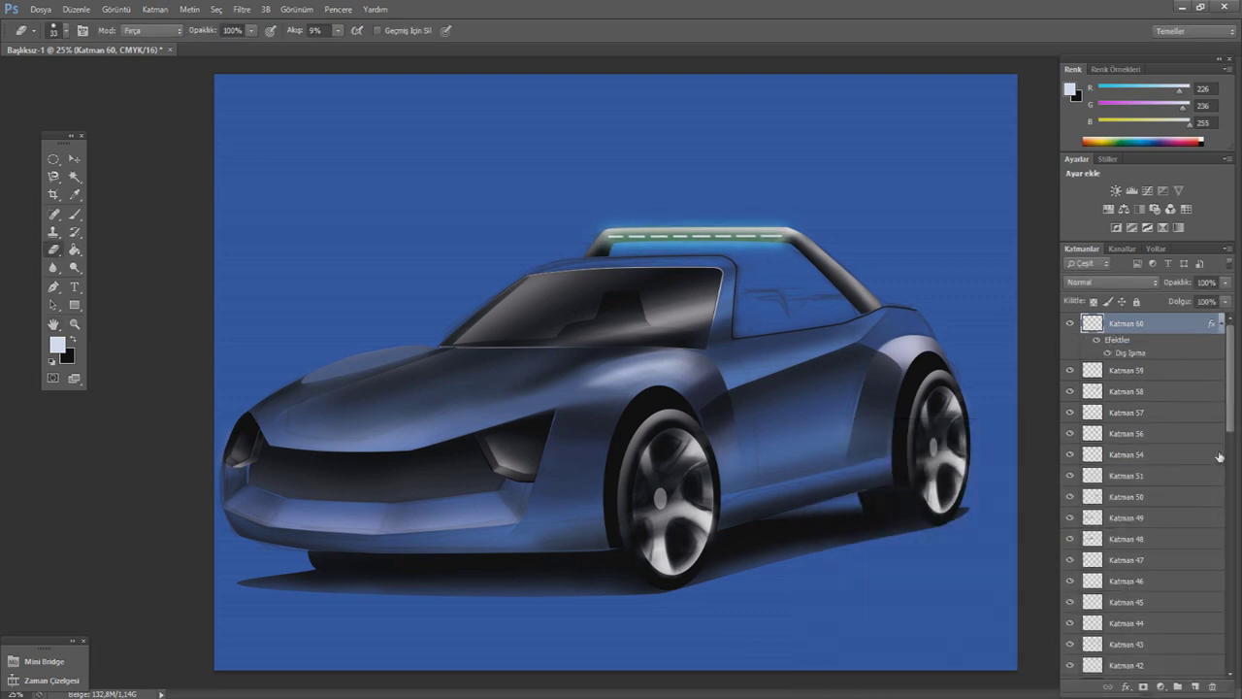
- Outline the seat behind the windscreen on a new layer and make it a selection
ctrl+click(1195, 686)
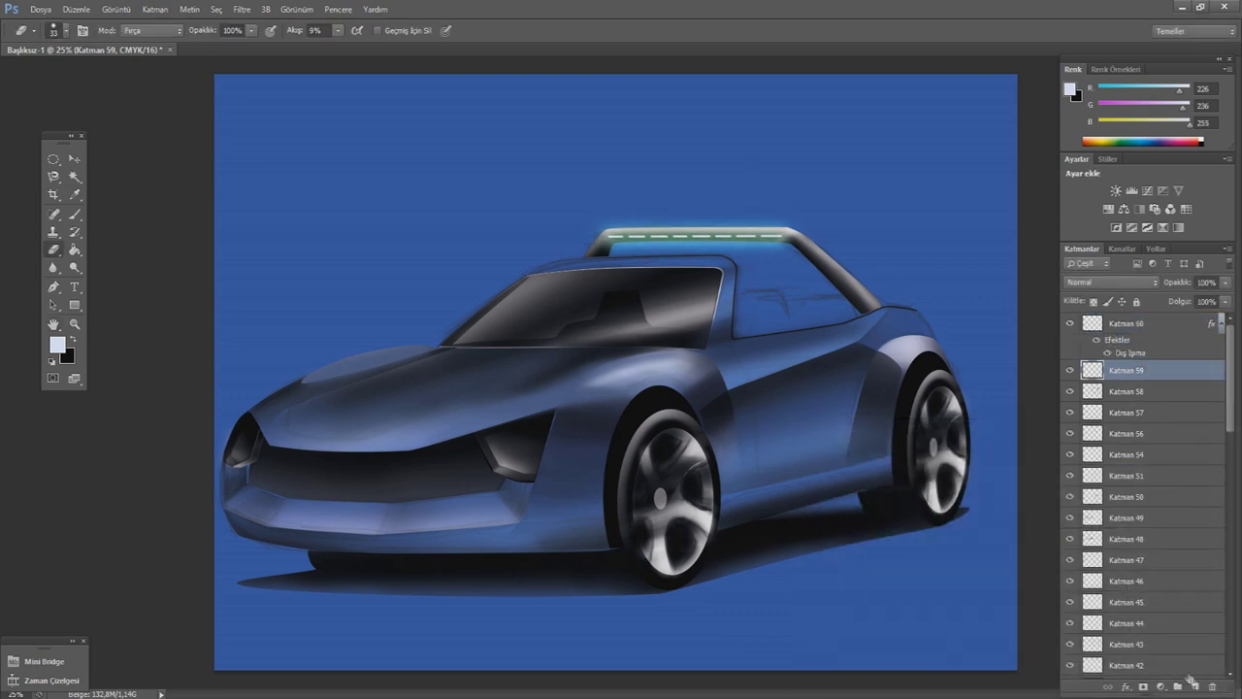
click(53, 286)
click(744, 293)
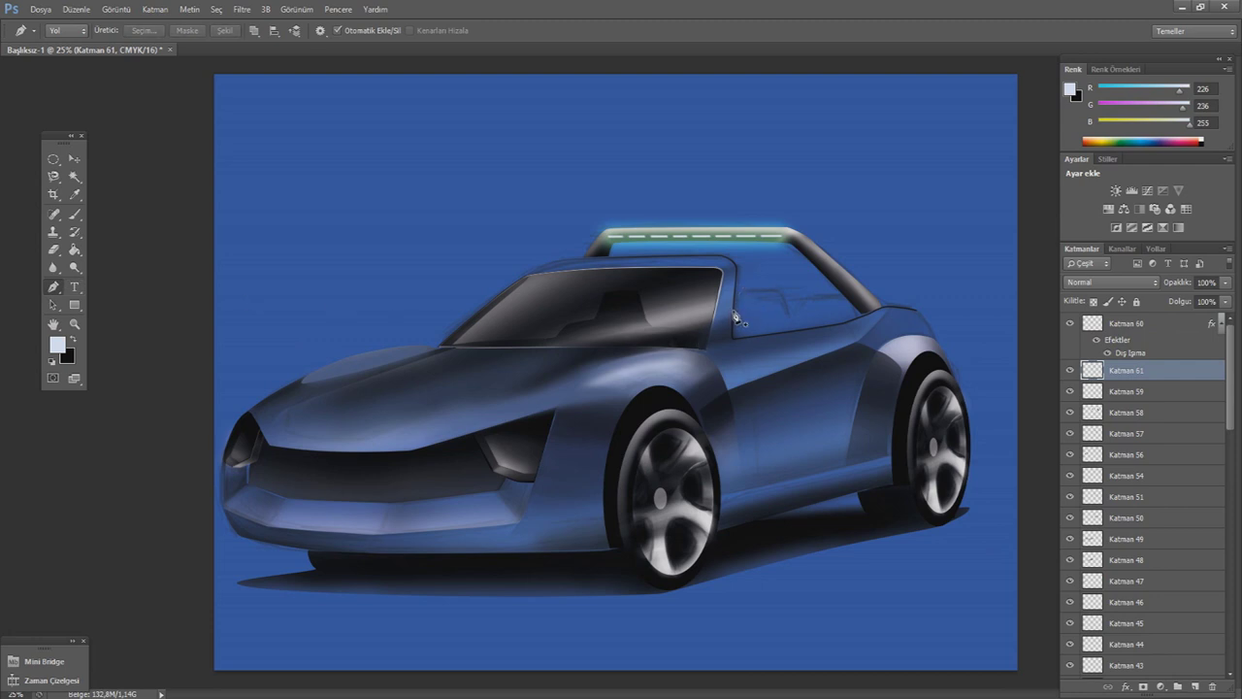
click(773, 296)
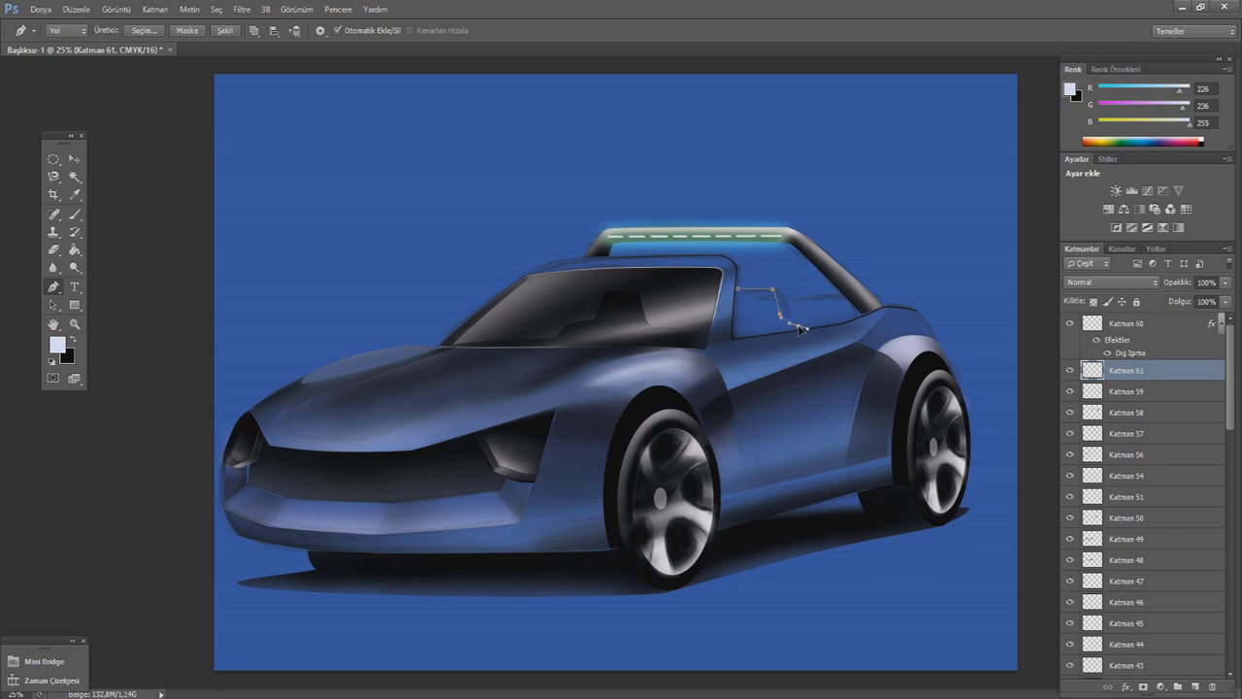
click(738, 339)
right_click(745, 240)
click(805, 319)
click(712, 213)
- Fill the seat selection with black
key(x)
key(b)
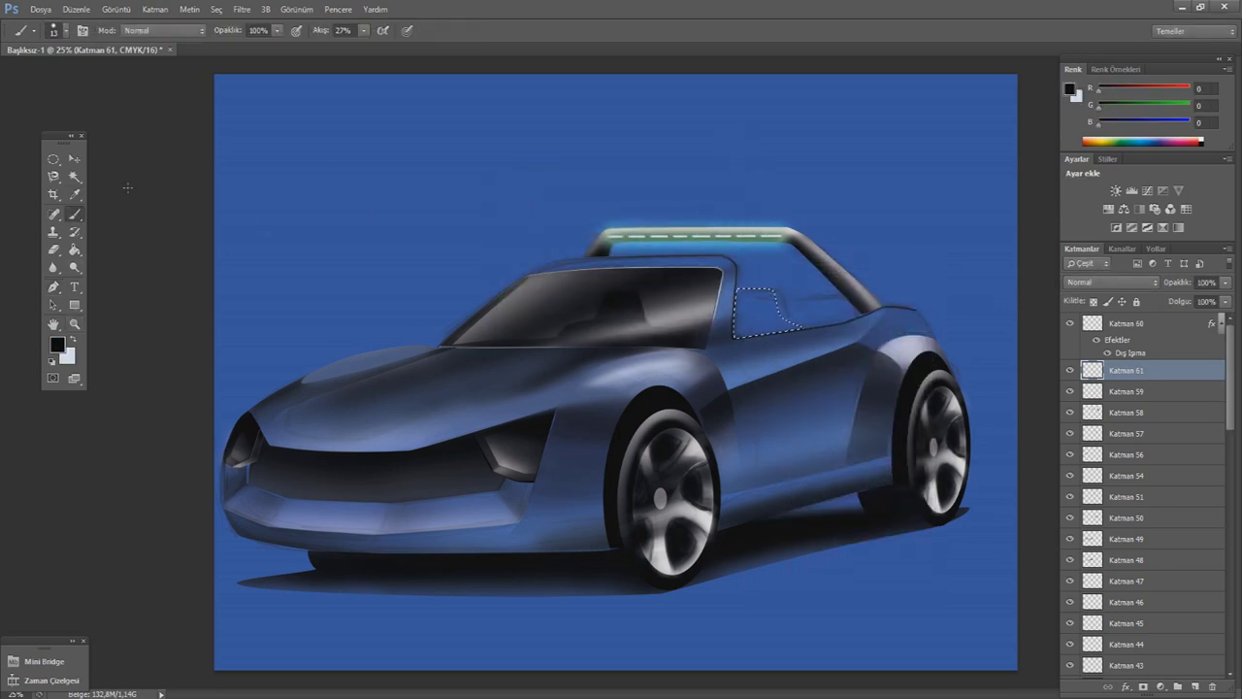
click(64, 30)
click(364, 30)
key(g)
click(784, 342)
- Add a new seat-highlight layer and set the painting colour to white
click(1194, 686)
key(x)
key(i)
click(58, 344)
click(1037, 456)
key(b)
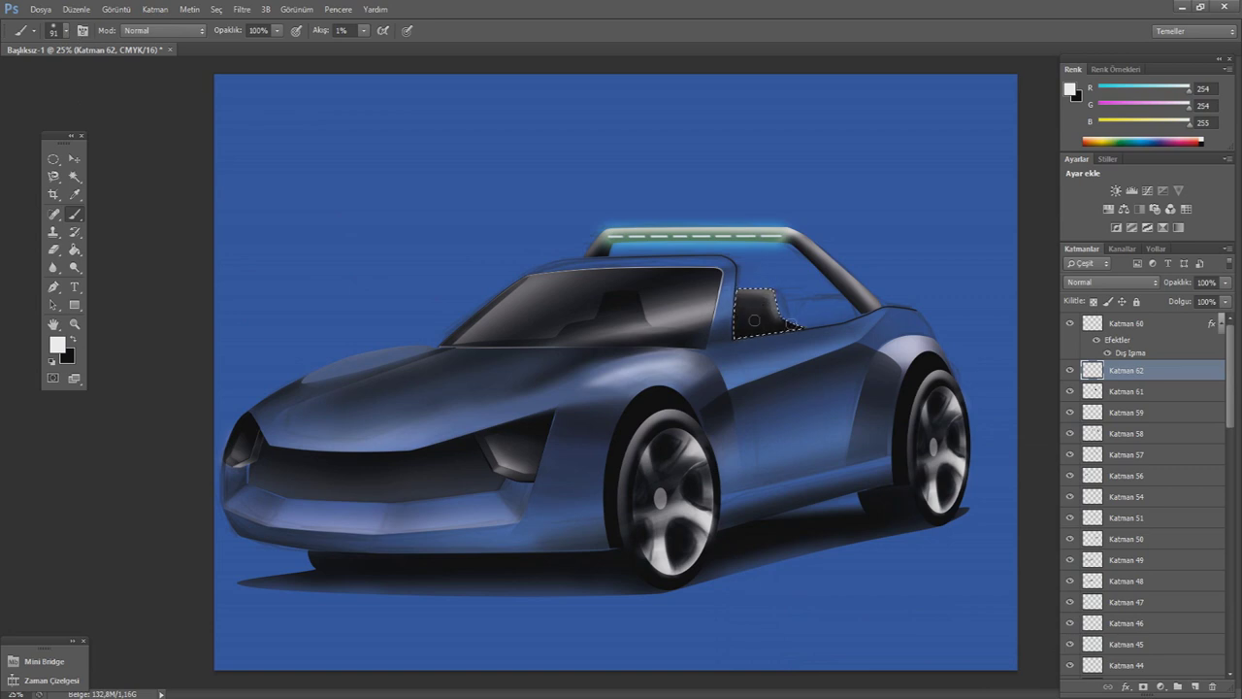
- On another new layer, paint light blue along the seat's top edge with a soft brush
click(1194, 686)
key(i)
click(57, 344)
click(749, 451)
click(1036, 455)
key(b)
click(34, 30)
click(128, 140)
key(Return)
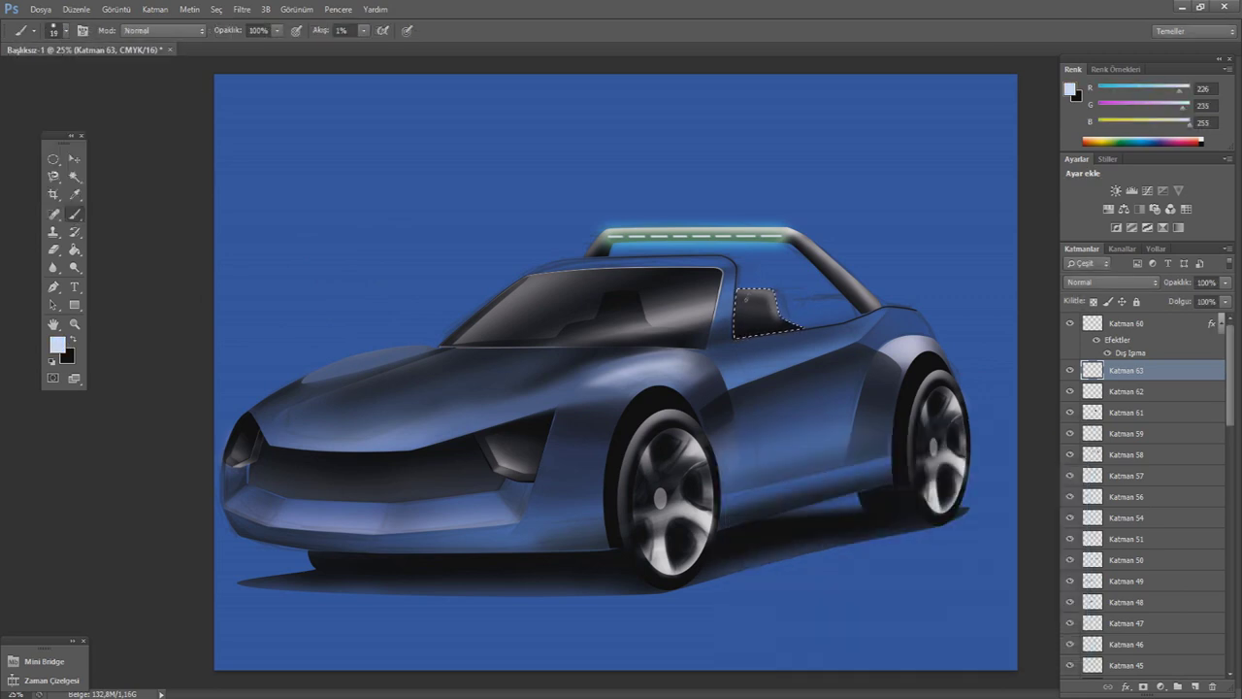
drag(754, 305, 749, 293)
- Paint a faint soft-brush light touch inside the seat
key(m)
key(ctrl+d)
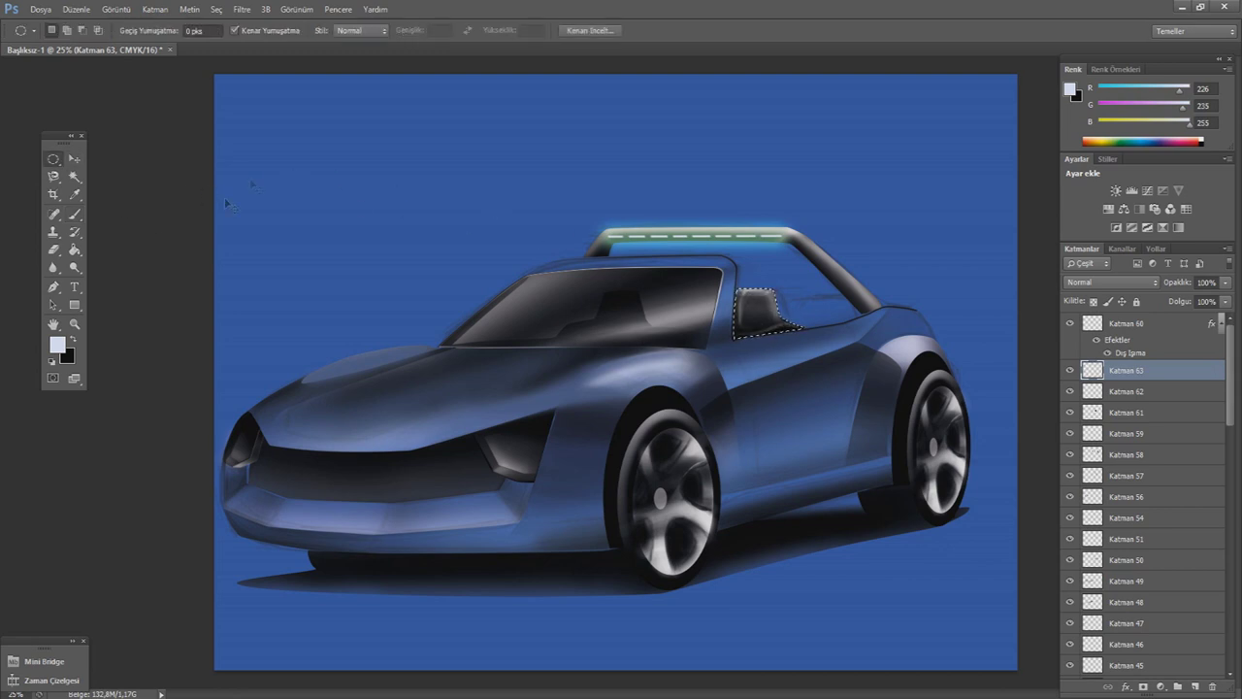
key(b)
click(54, 30)
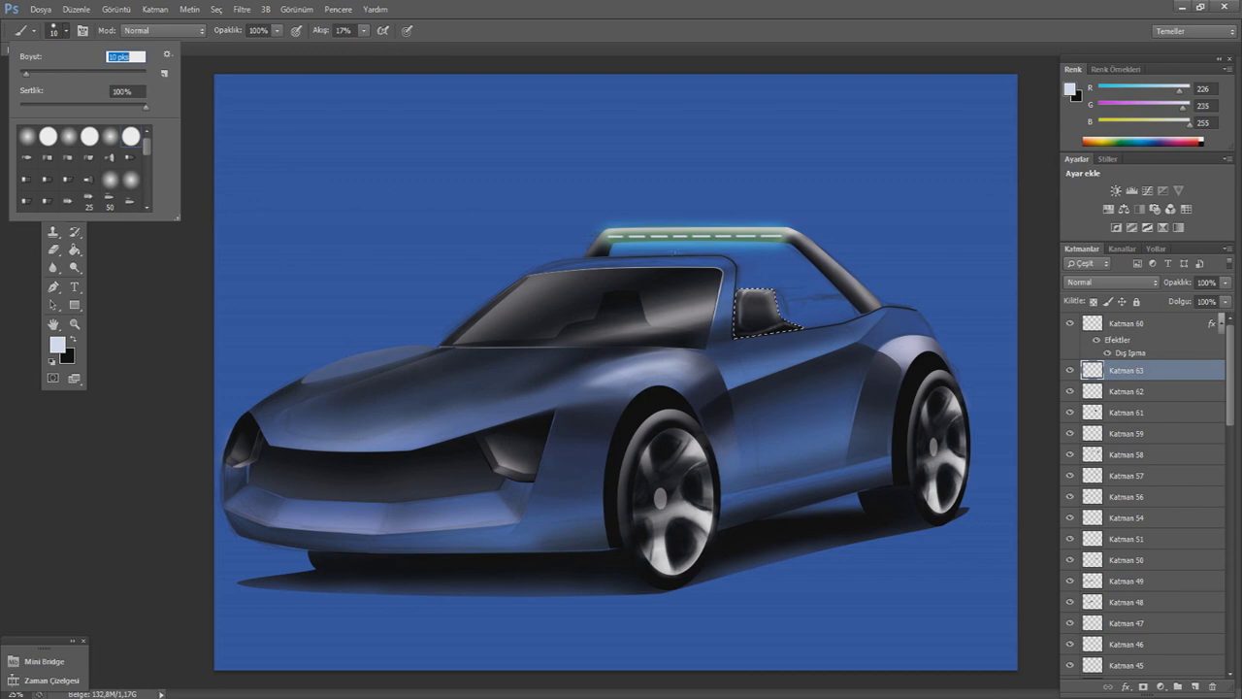
key(Return)
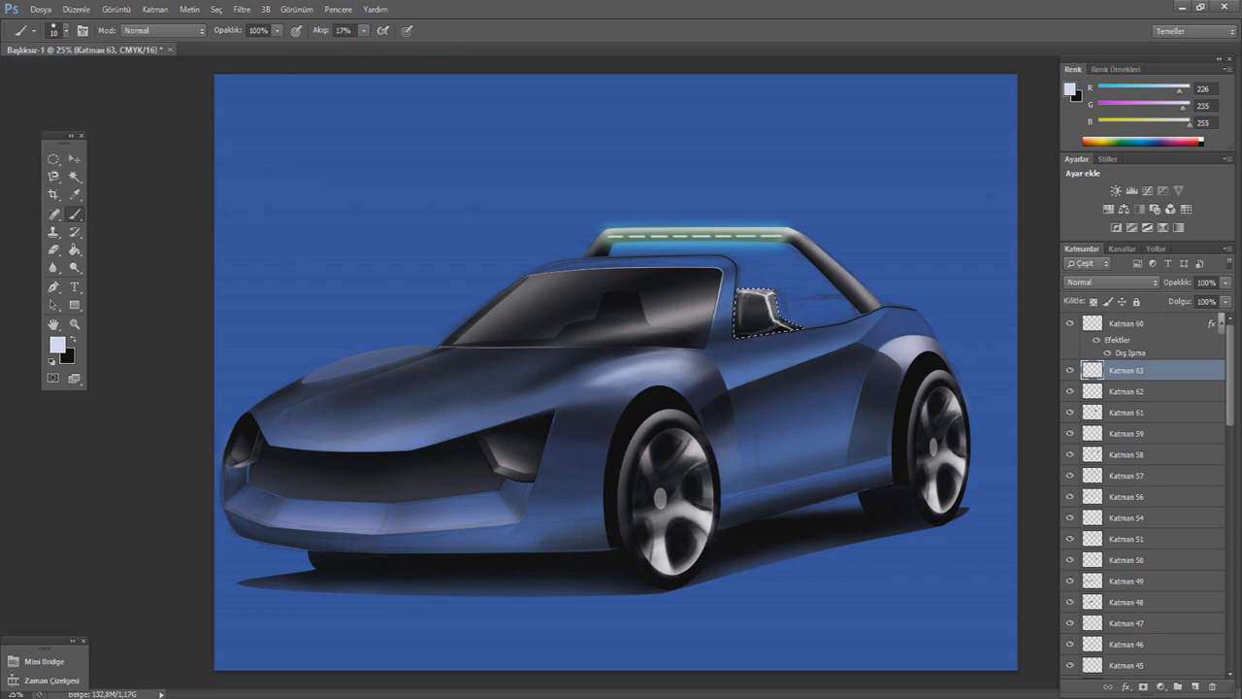
drag(758, 326, 766, 316)
- Deselect, hide Katman 63, and add new empty layer Katman 64 for the next seat outline
key(m)
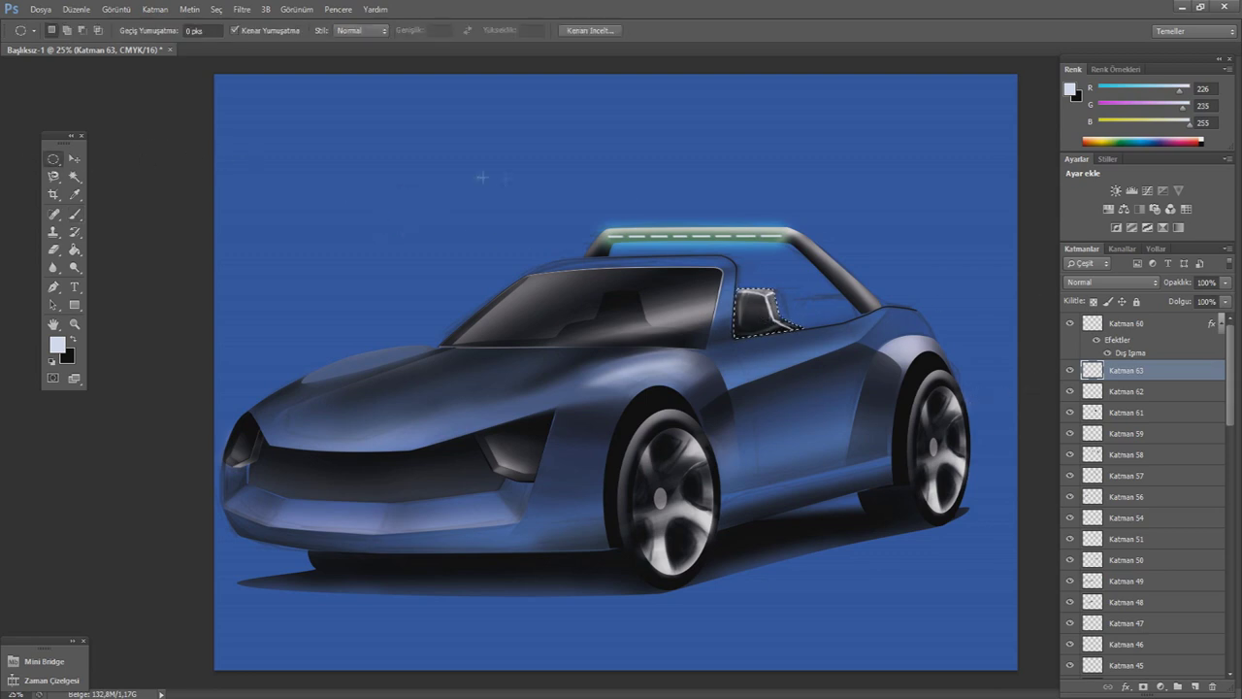
click(1069, 375)
click(1194, 686)
click(255, 164)
click(55, 288)
click(737, 297)
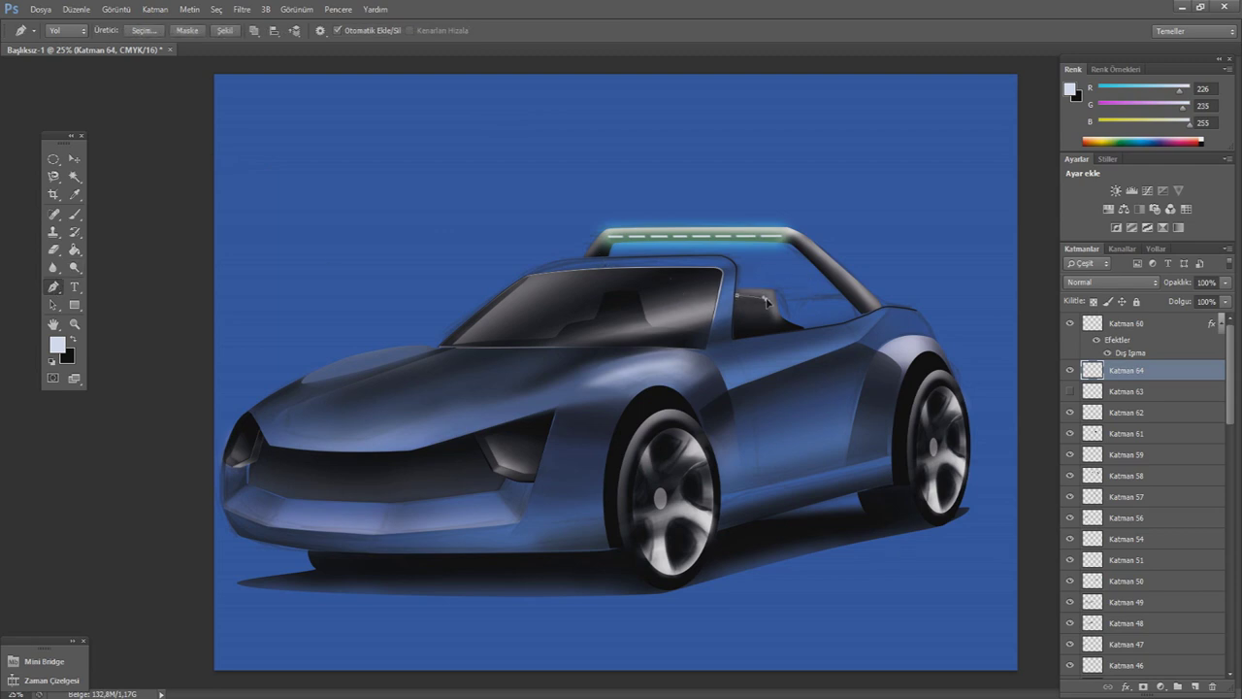
- Finish the seat outline and convert it into a selection
drag(754, 334, 732, 328)
right_click(549, 291)
click(596, 355)
click(715, 252)
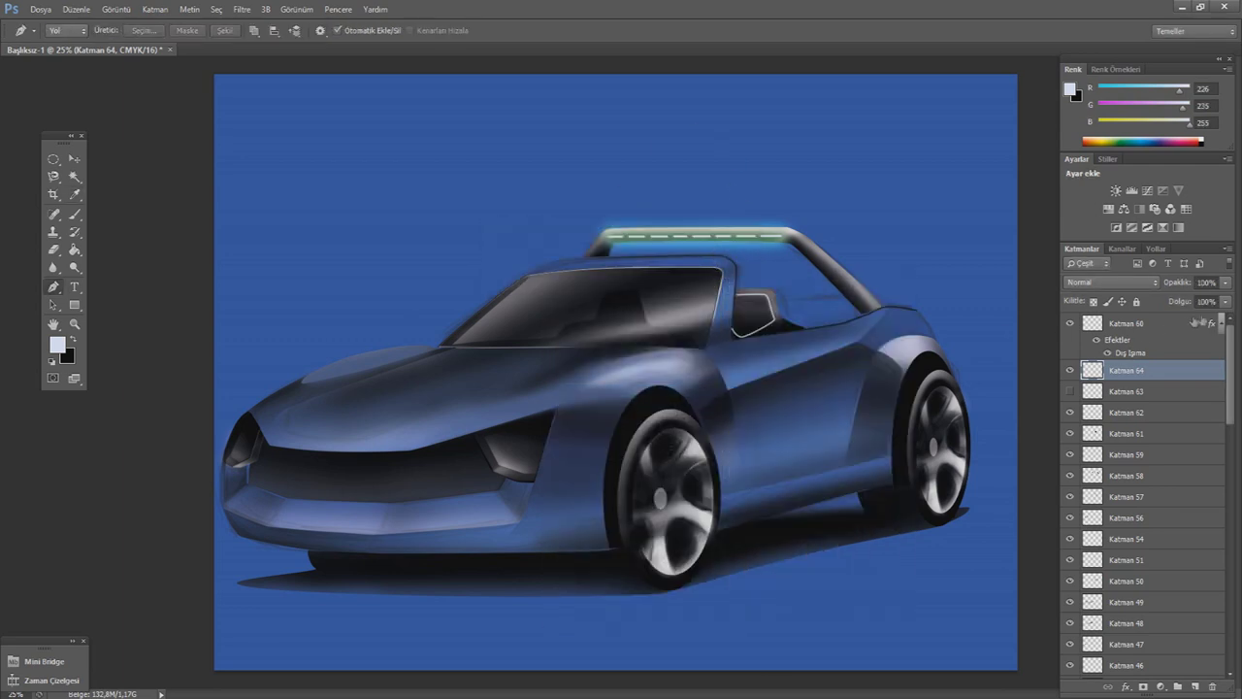
- Set the eraser to 71 px with 1% flow
click(55, 249)
click(55, 30)
drag(49, 72, 55, 72)
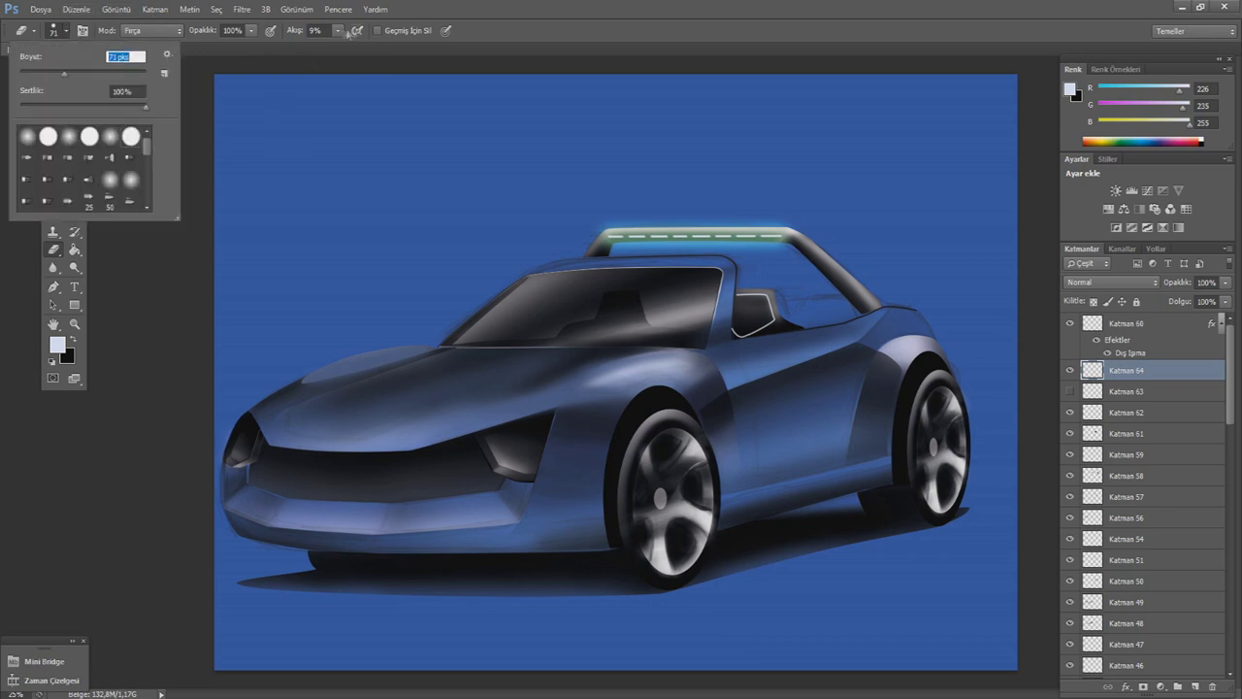
drag(338, 30, 328, 46)
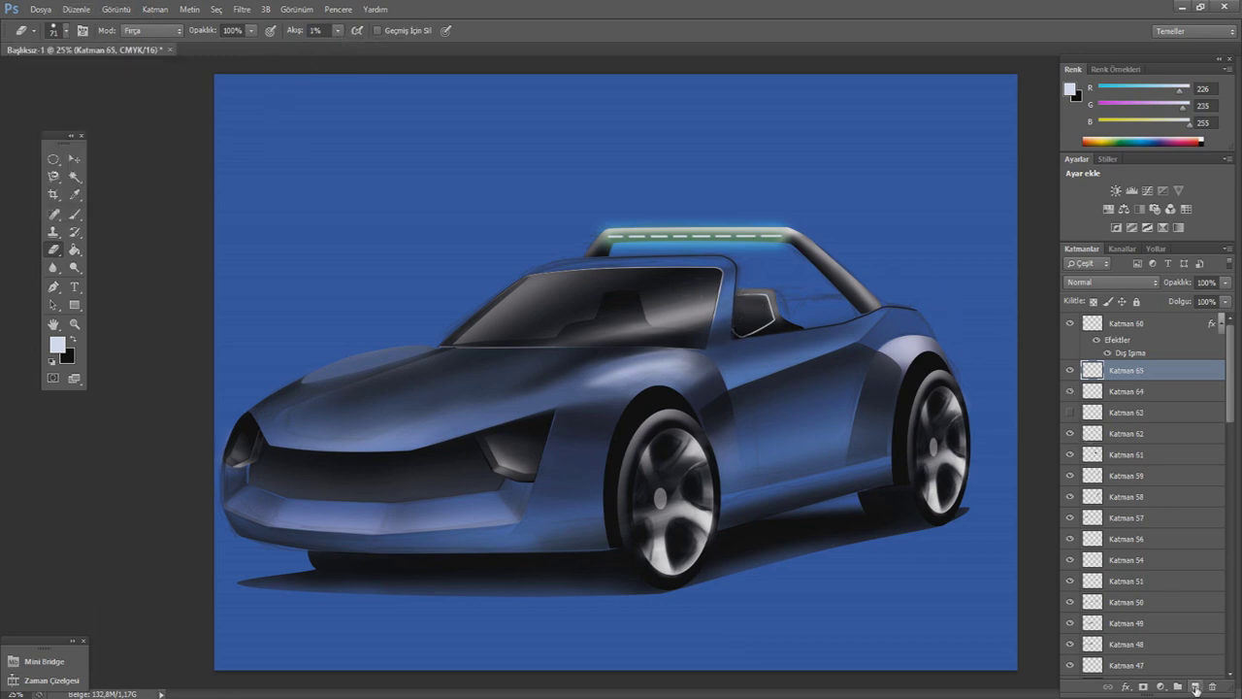
- Set the brush to a faint flow, then begin the front wheel-arch outline along the lower body
click(75, 214)
click(55, 30)
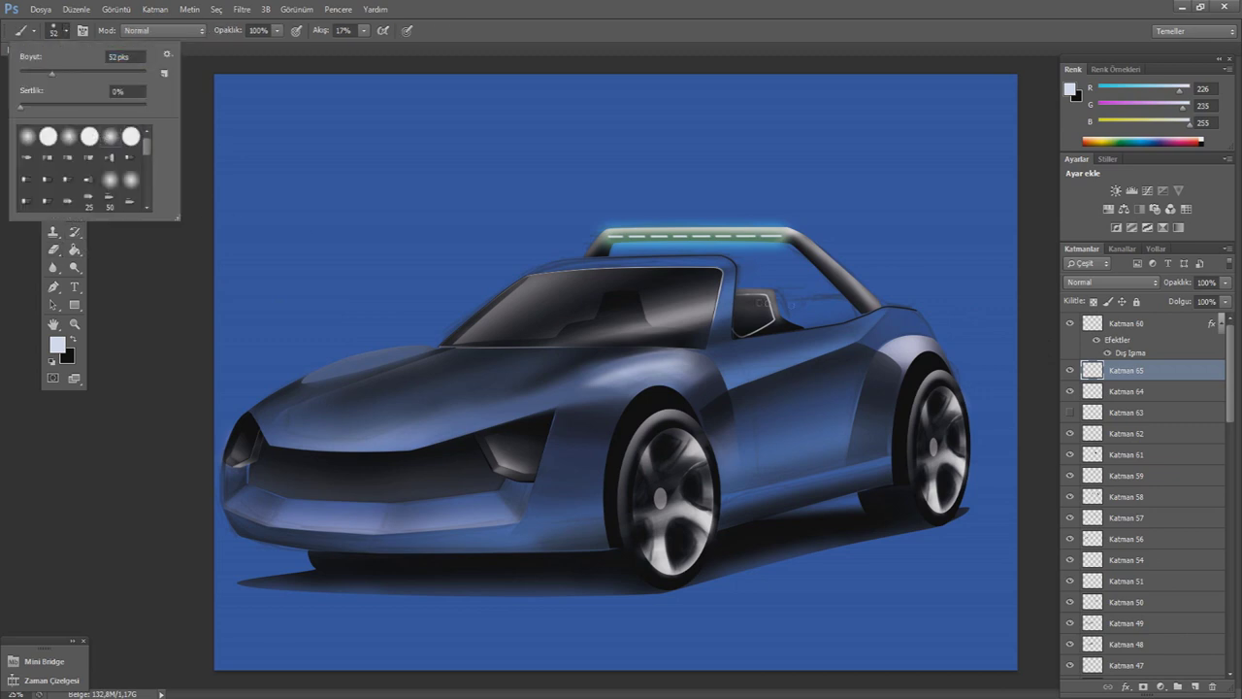
key(Return)
drag(363, 30, 355, 46)
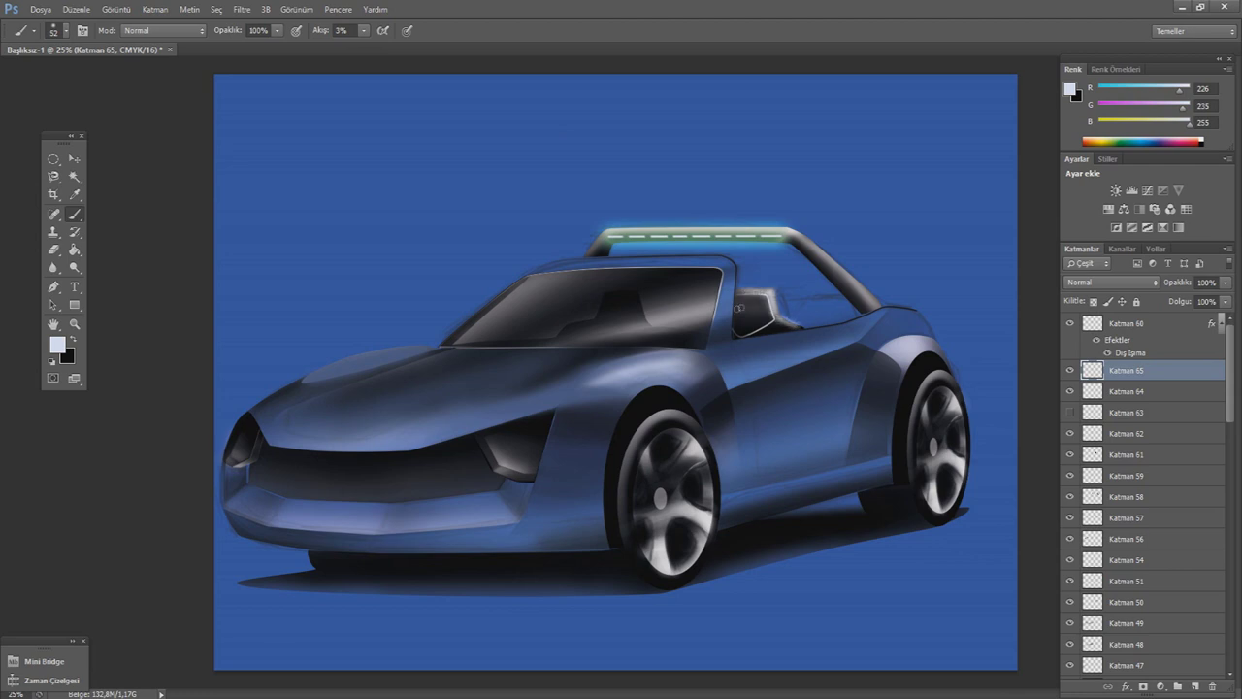
click(54, 250)
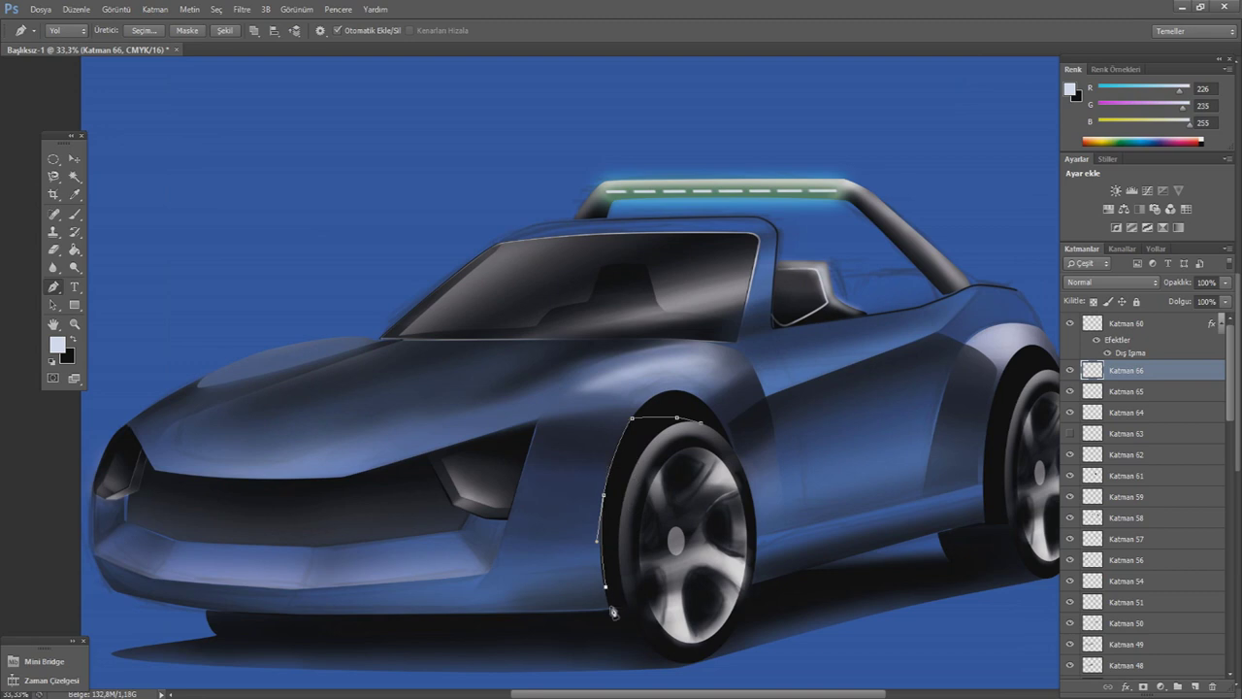
drag(613, 611, 580, 611)
- Close the front wheel-arch outline under the tire and turn it into a selection
click(583, 660)
click(674, 665)
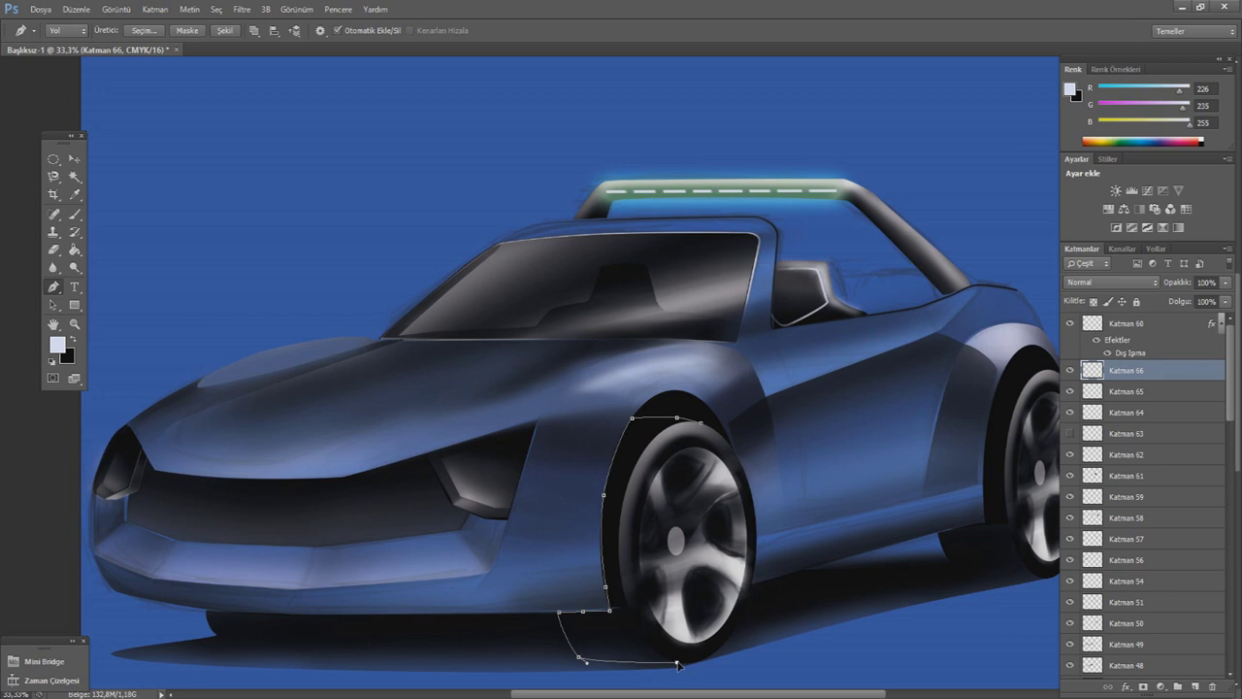
drag(627, 573, 621, 532)
click(701, 422)
right_click(621, 273)
click(665, 346)
key(Return)
- Brush soft light strokes along the front tire's edge, then deselect
key(b)
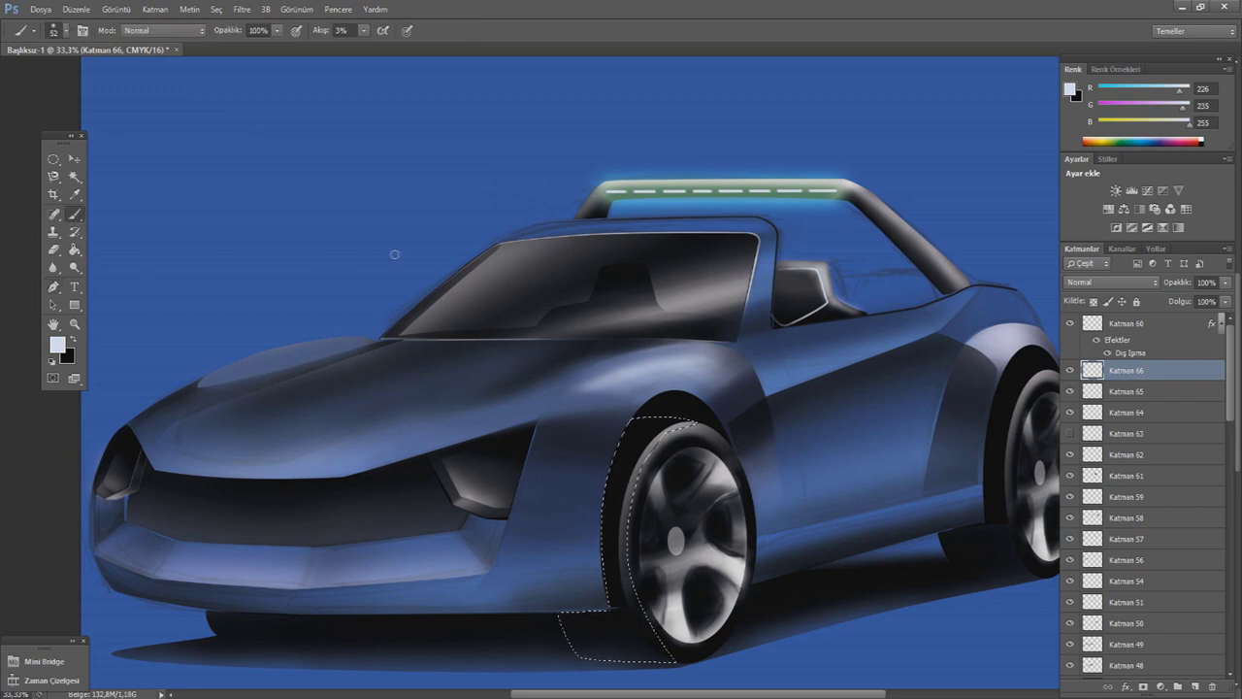
mouse_move(686, 441)
mouse_down()
mouse_move(621, 592)
mouse_move(672, 405)
mouse_up()
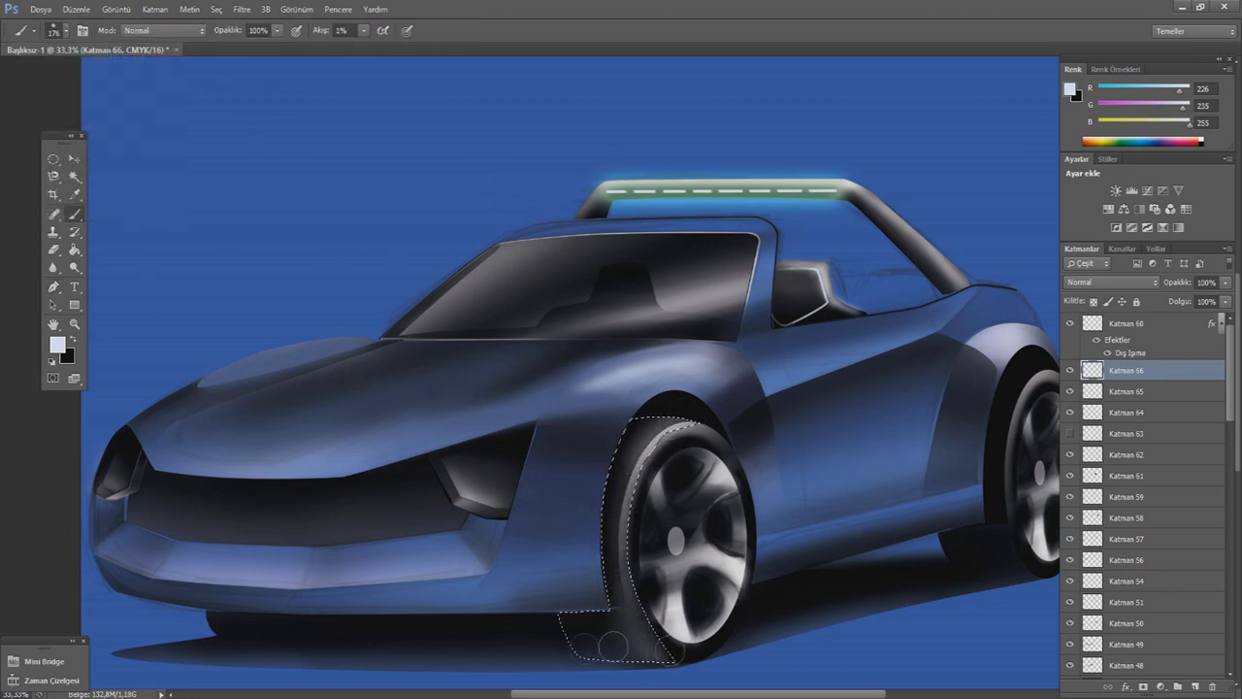
drag(673, 406, 631, 621)
click(53, 158)
key(ctrl+d)
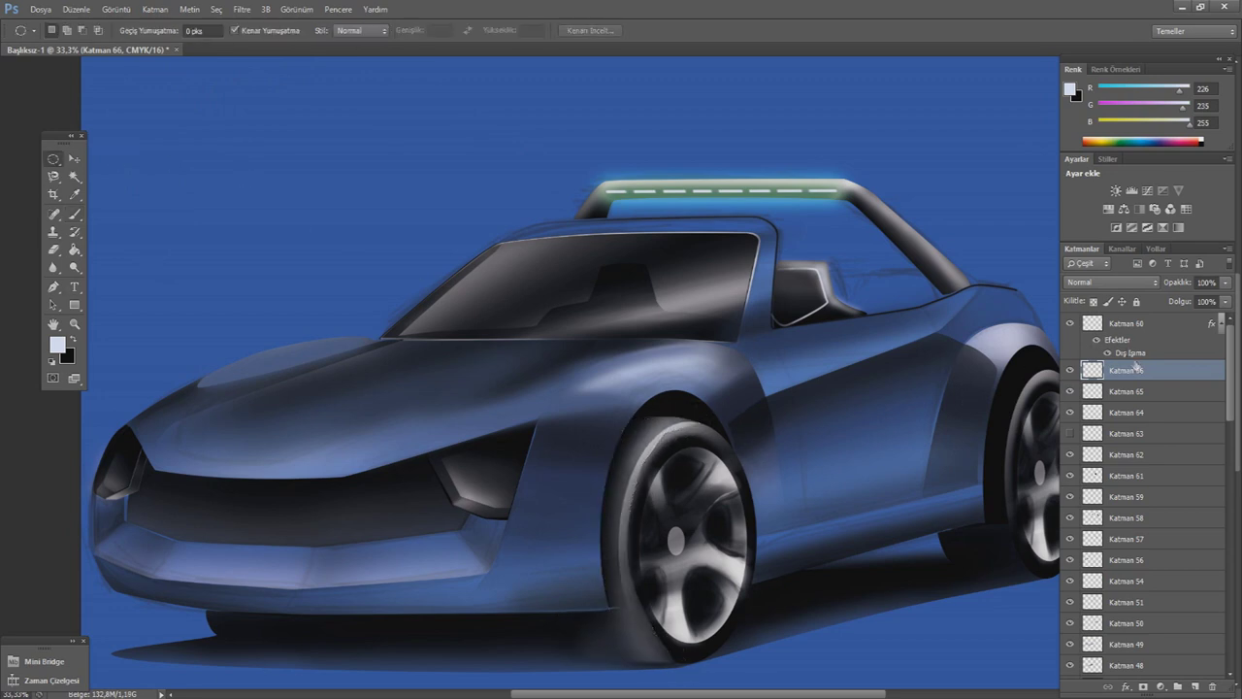
- Move Katman 66 lower in the layer stack
mouse_move(1137, 367)
mouse_down()
mouse_move(1151, 657)
mouse_move(1150, 605)
mouse_up()
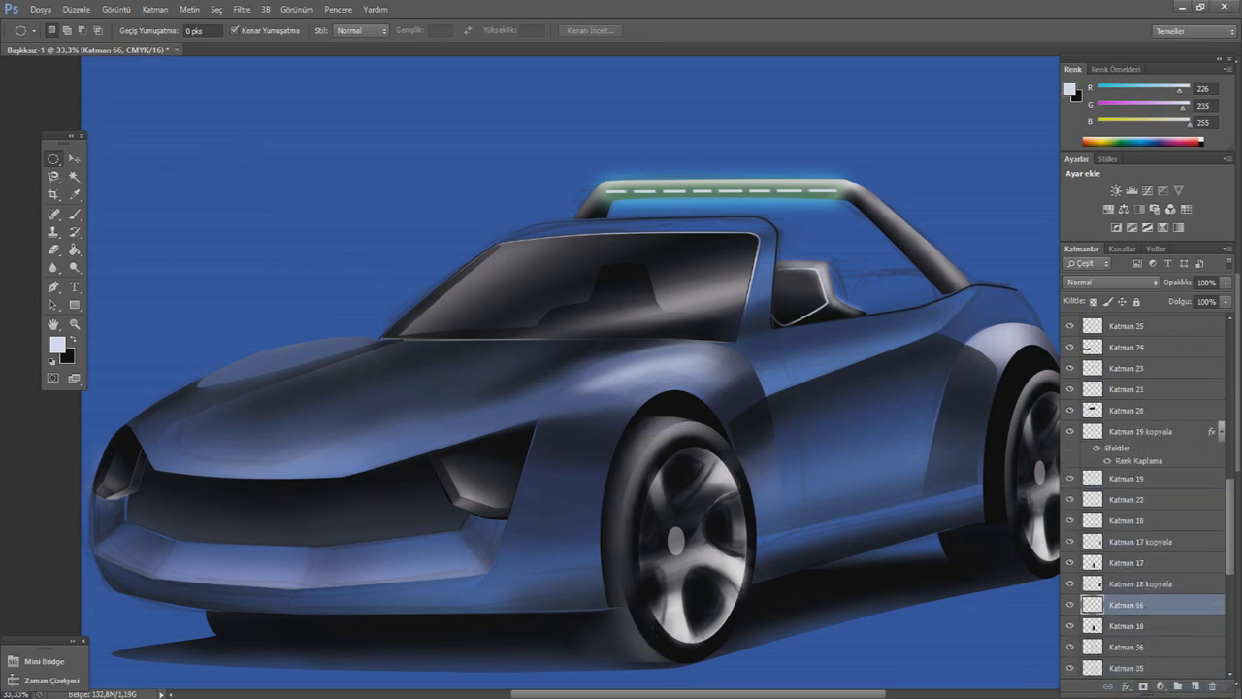
key(ctrl+minus)
key(ctrl+plus)
key(e)
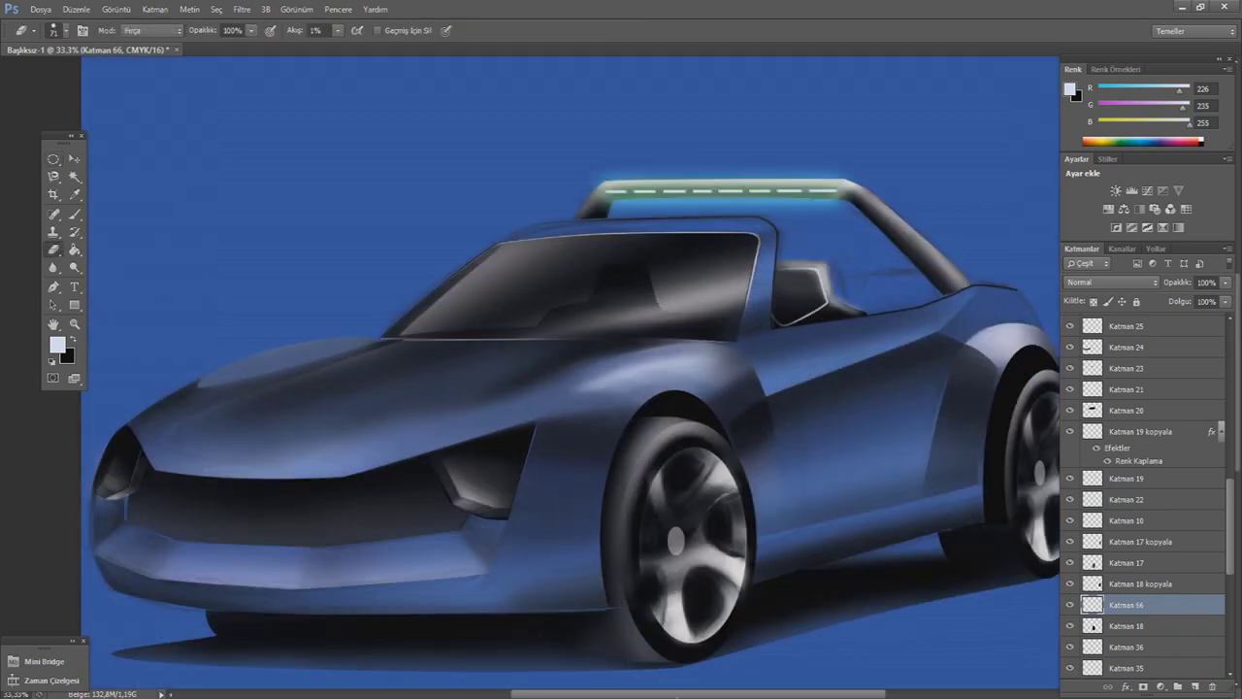
scroll(647, 588, right, 3)
- Duplicate the wheel shading and free-transform the copy to about 84% over the rear wheel
key(v)
drag(647, 588, 757, 588)
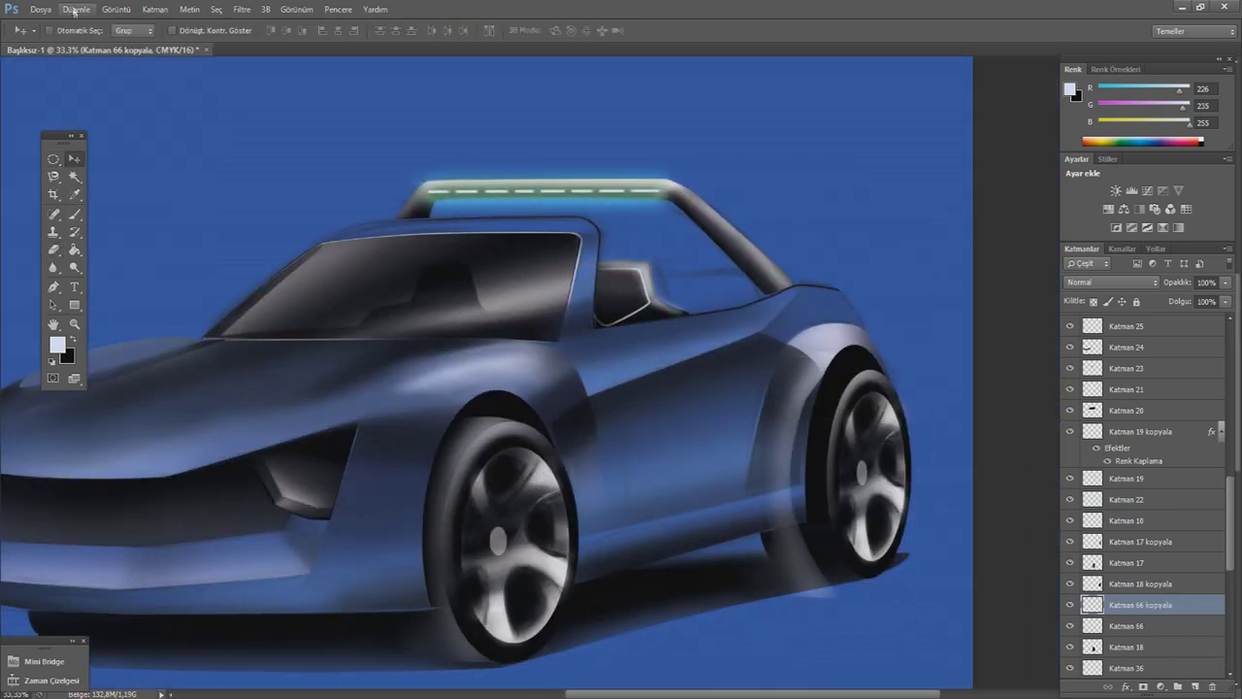
click(76, 9)
click(126, 328)
drag(863, 351, 825, 389)
drag(777, 485, 818, 485)
drag(826, 388, 880, 369)
key(Return)
- Place the copy above Katman 18 kopyala and stretch and narrow it over the rear arch
drag(1135, 606, 1142, 586)
click(76, 9)
click(181, 326)
drag(822, 369, 822, 362)
drag(881, 470, 854, 464)
click(54, 249)
key(Return)
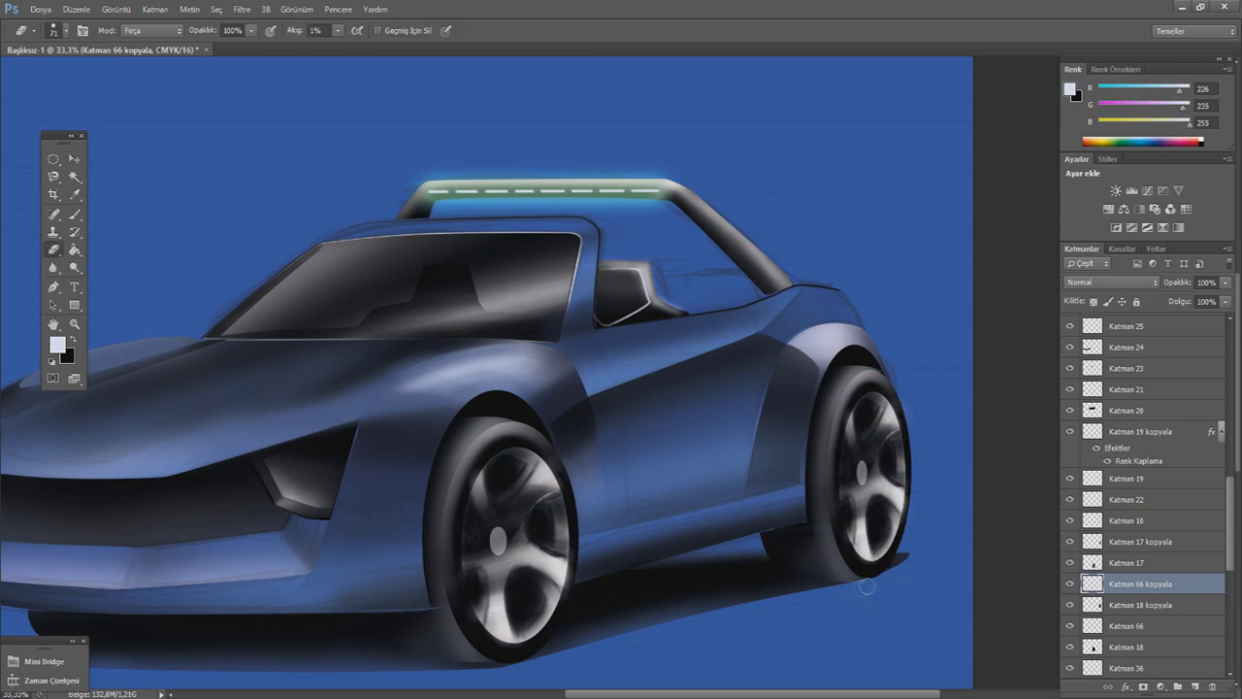
- Zoom out to the whole car and select the Katman 65 layer
key(ctrl+minus)
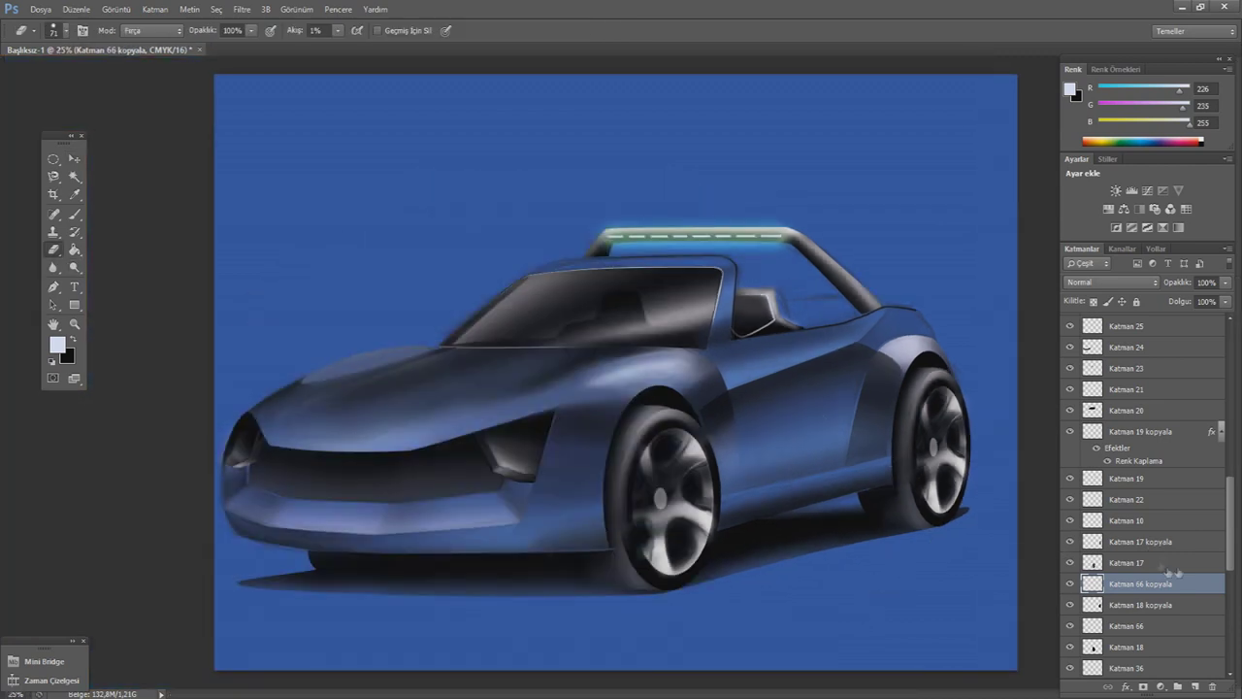
scroll(1194, 506, up, 5)
scroll(1194, 505, up, 5)
click(1130, 323)
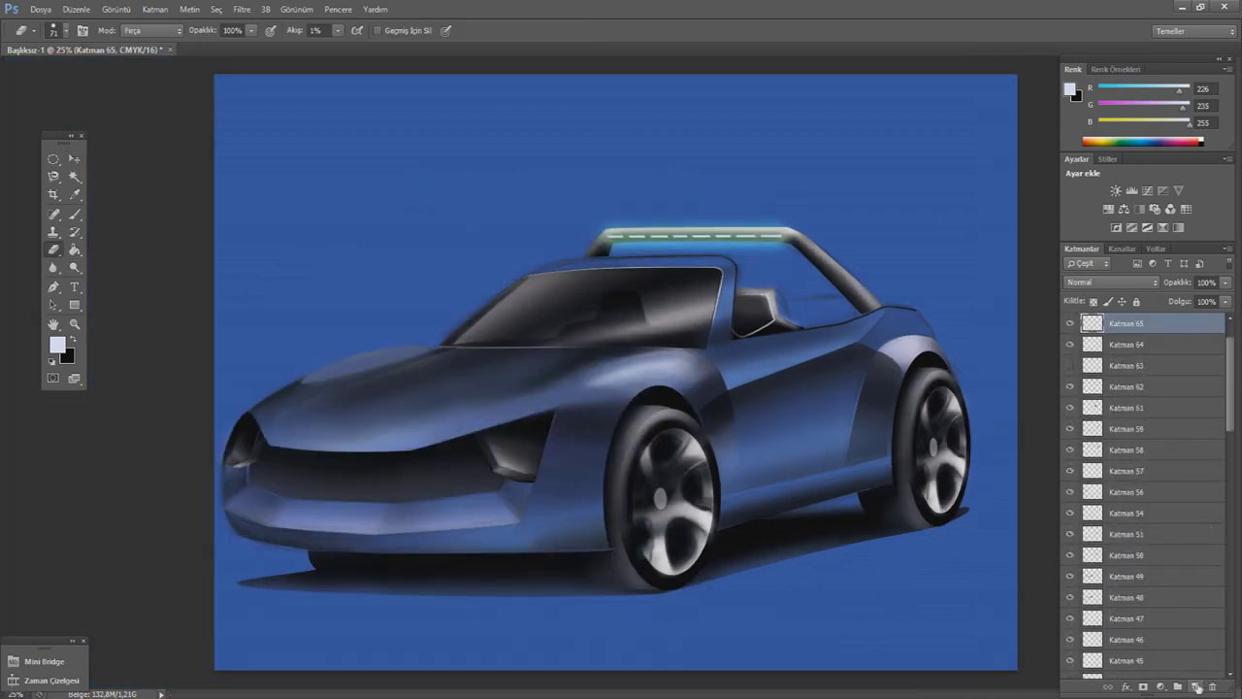
- On a new layer, stroke a headlight path with a 25%-flow brush, then delete the path
click(54, 286)
click(489, 437)
click(536, 475)
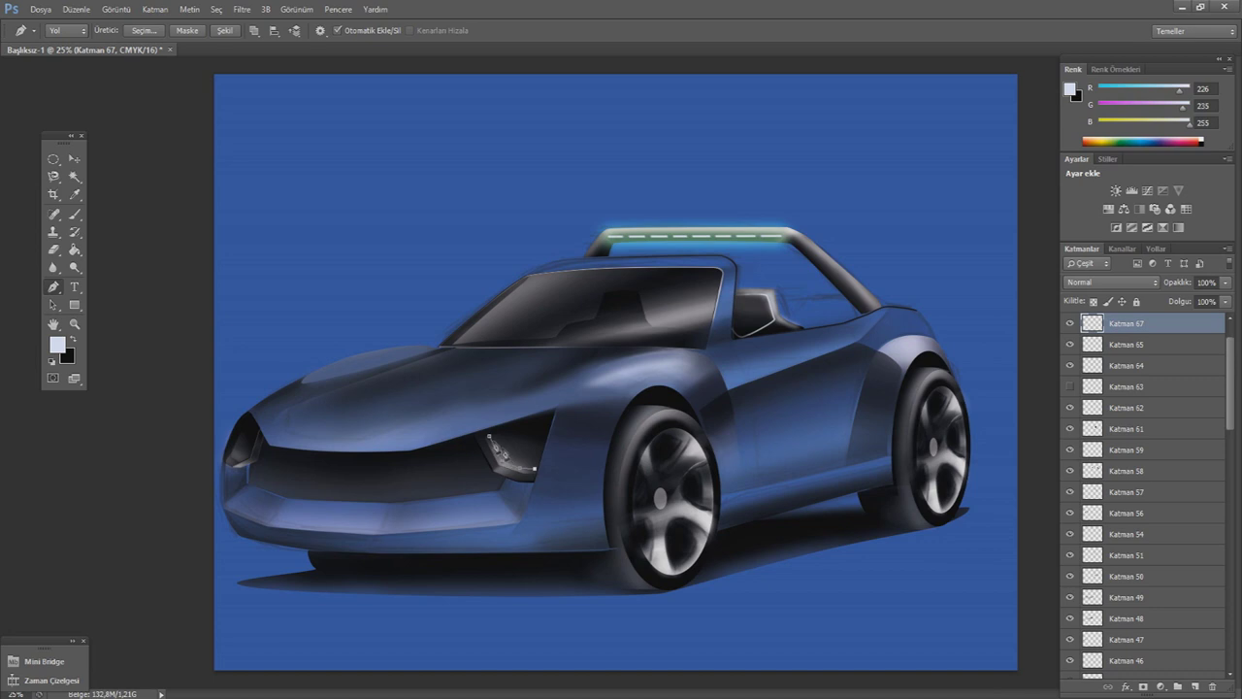
click(75, 213)
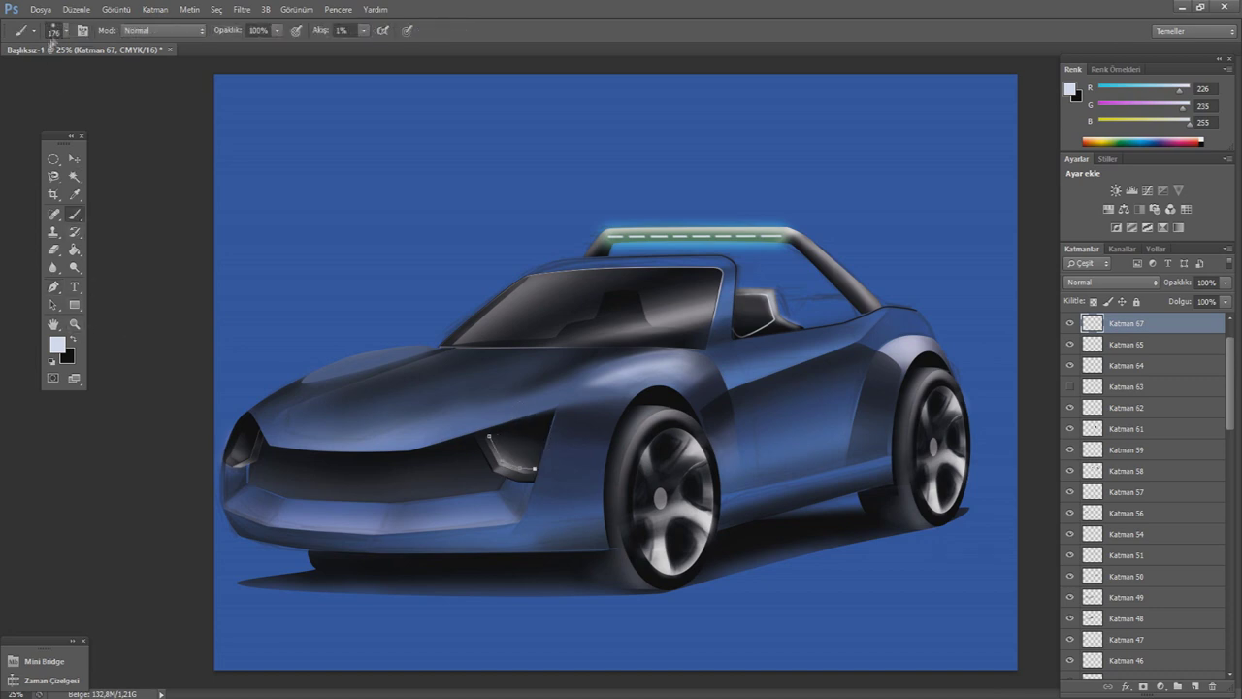
click(65, 30)
click(363, 30)
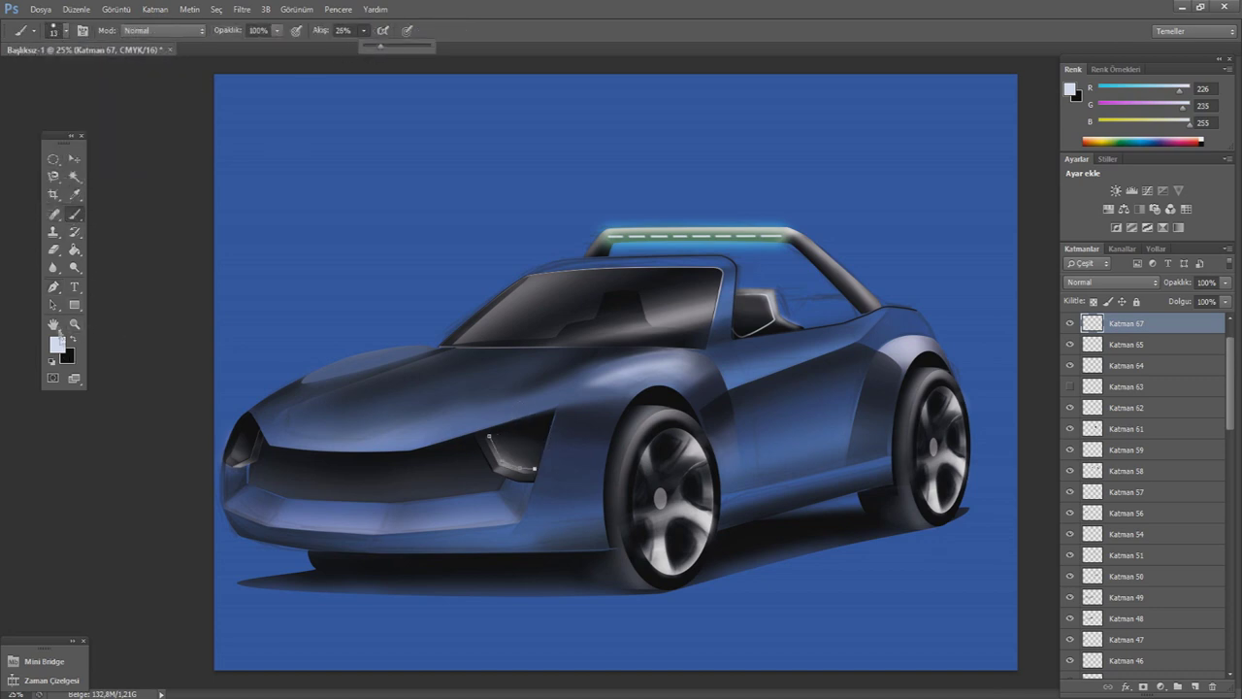
click(54, 286)
right_click(679, 263)
click(714, 289)
- Give Katman 67 a white Outer Glow (spread 20, size ~33) and add layer Katman 68
right_click(1174, 330)
click(1009, 120)
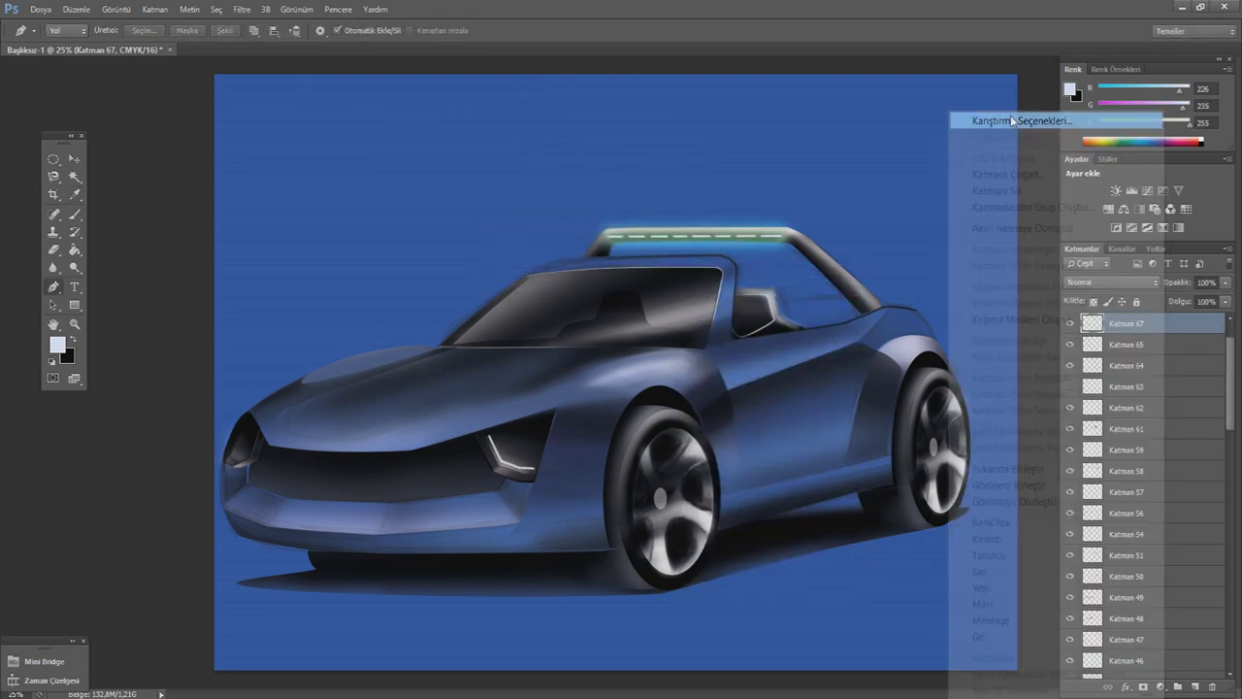
click(844, 639)
click(1009, 532)
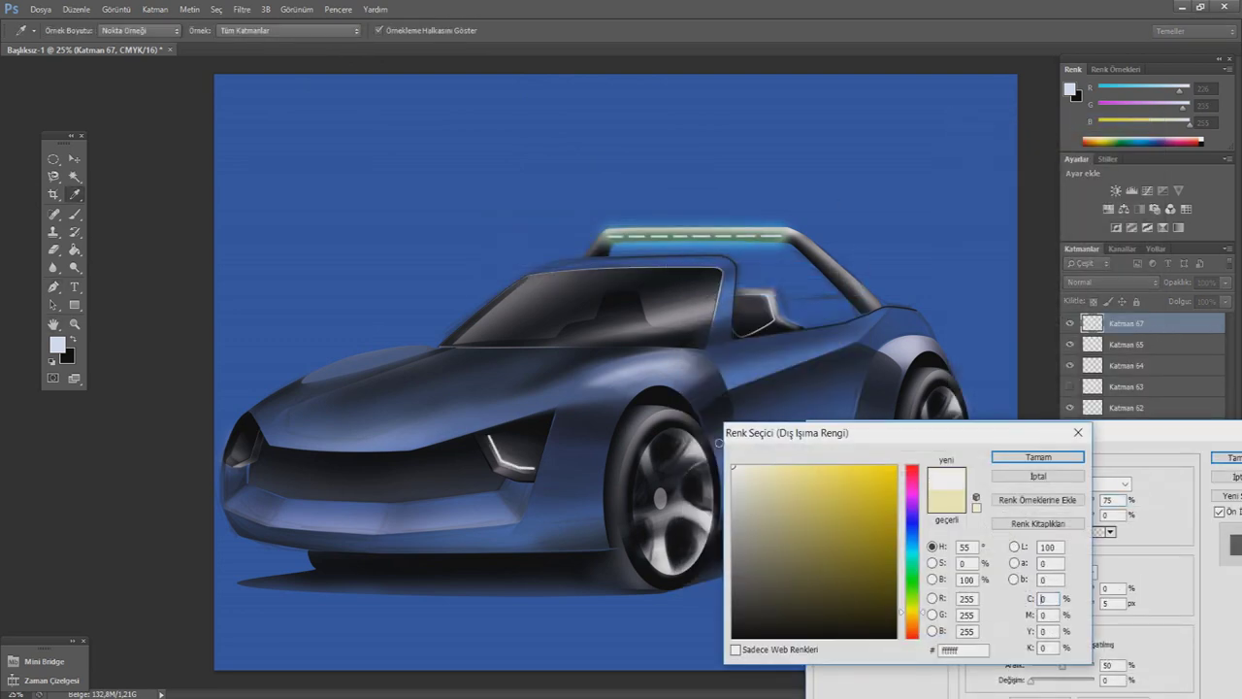
click(1038, 455)
drag(1031, 588, 1063, 603)
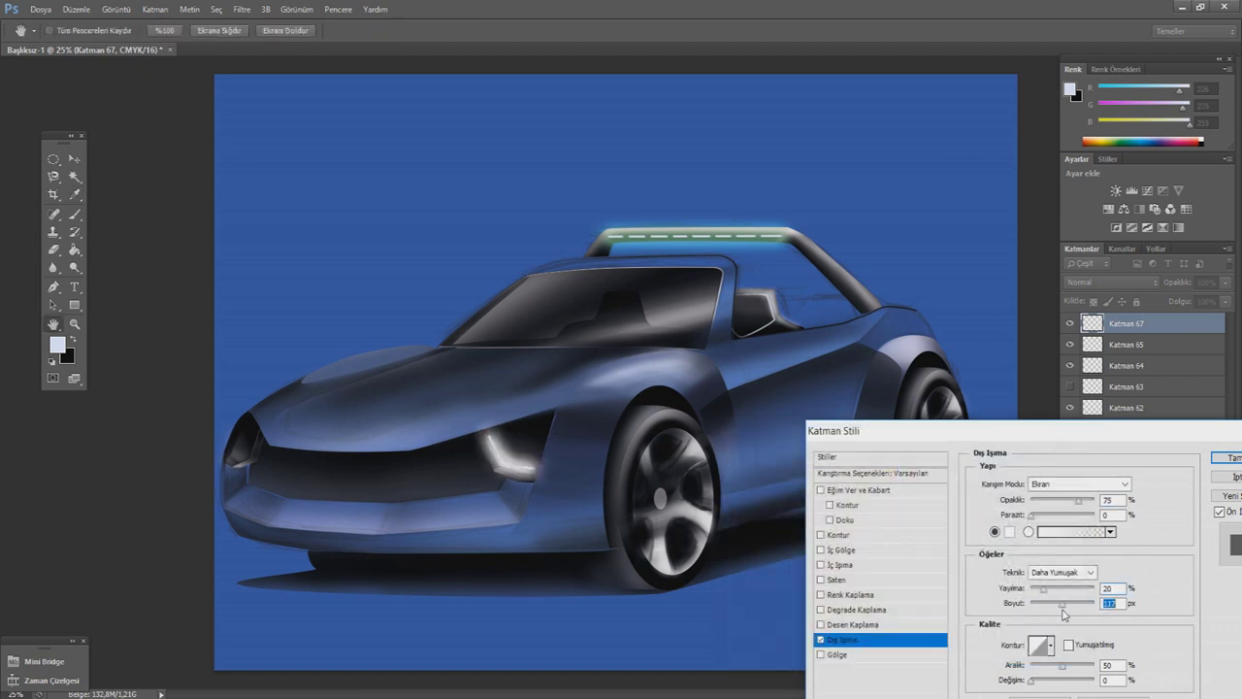
click(1224, 457)
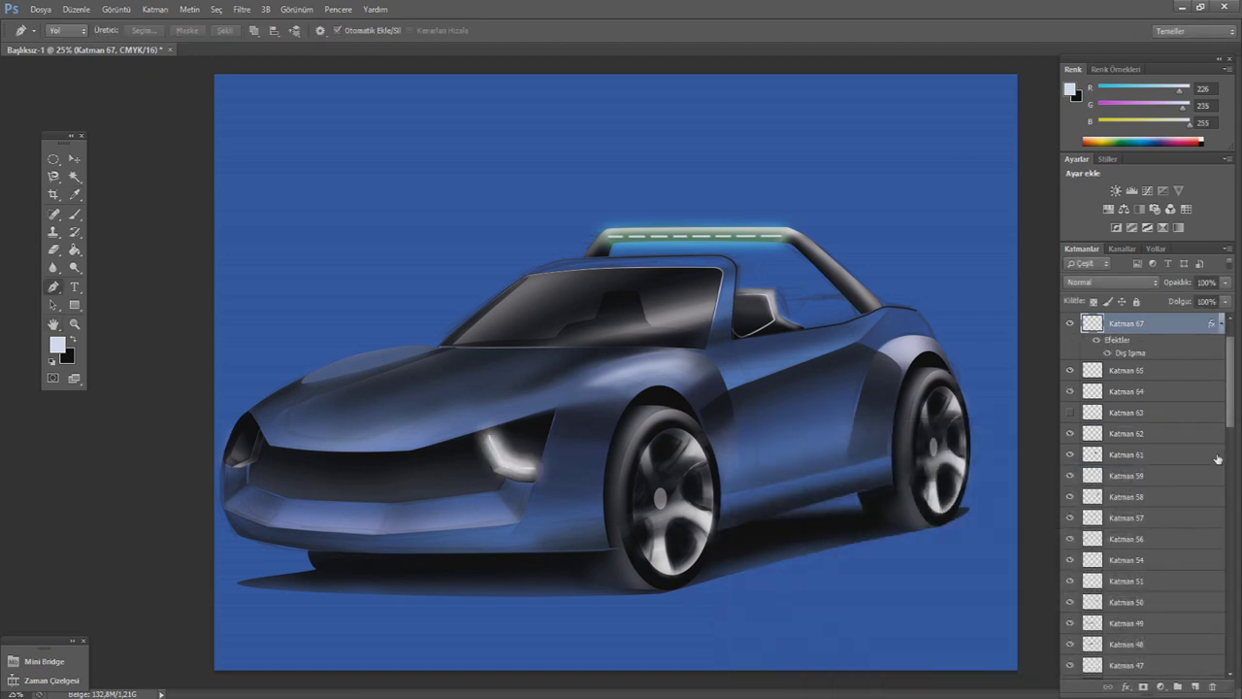
click(1195, 686)
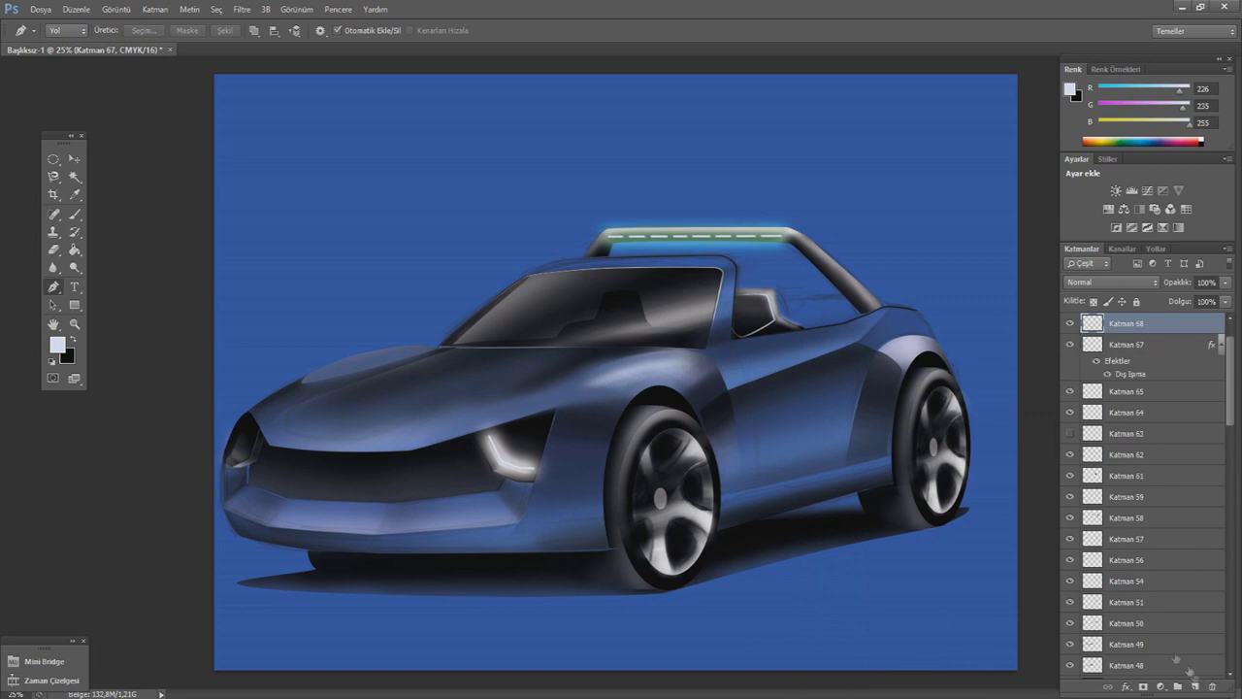
click(234, 457)
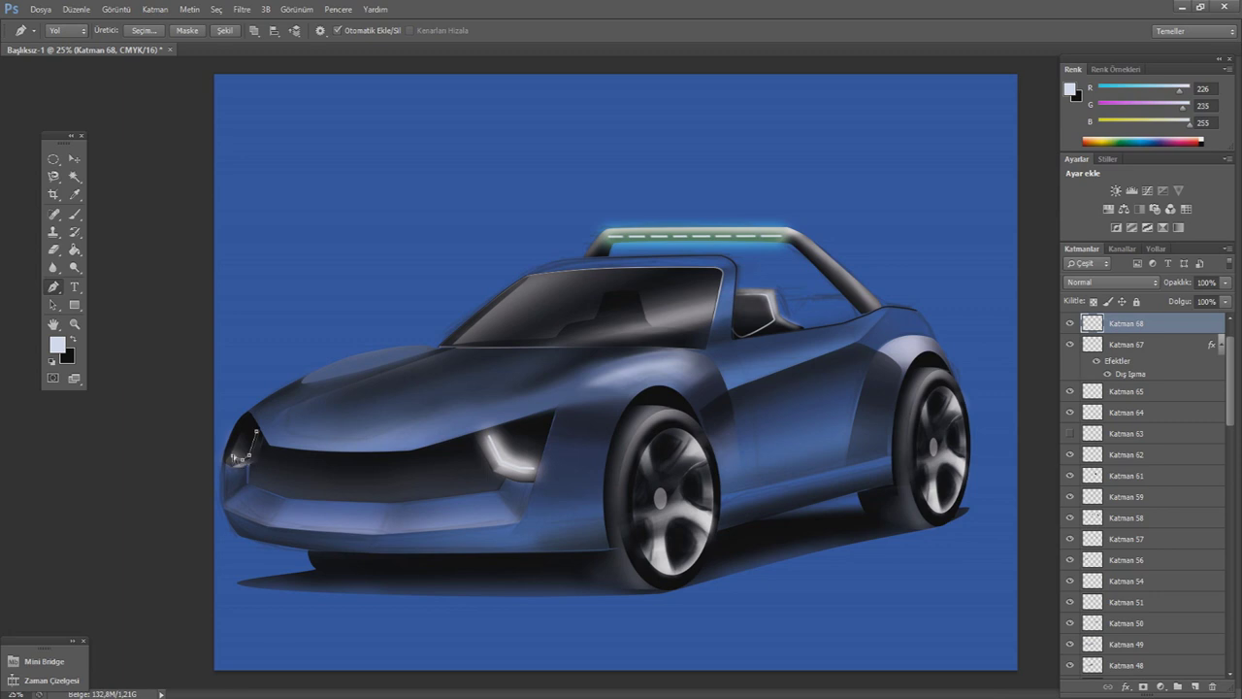
- Stroke the headlight path with the brush as a thin white light strip, then delete the path
right_click(192, 403)
click(75, 215)
click(53, 287)
right_click(256, 111)
click(300, 213)
key(Return)
right_click(663, 237)
click(703, 264)
- Give the light strip layer a near-white Outer Glow layer style
right_click(1161, 329)
click(1009, 120)
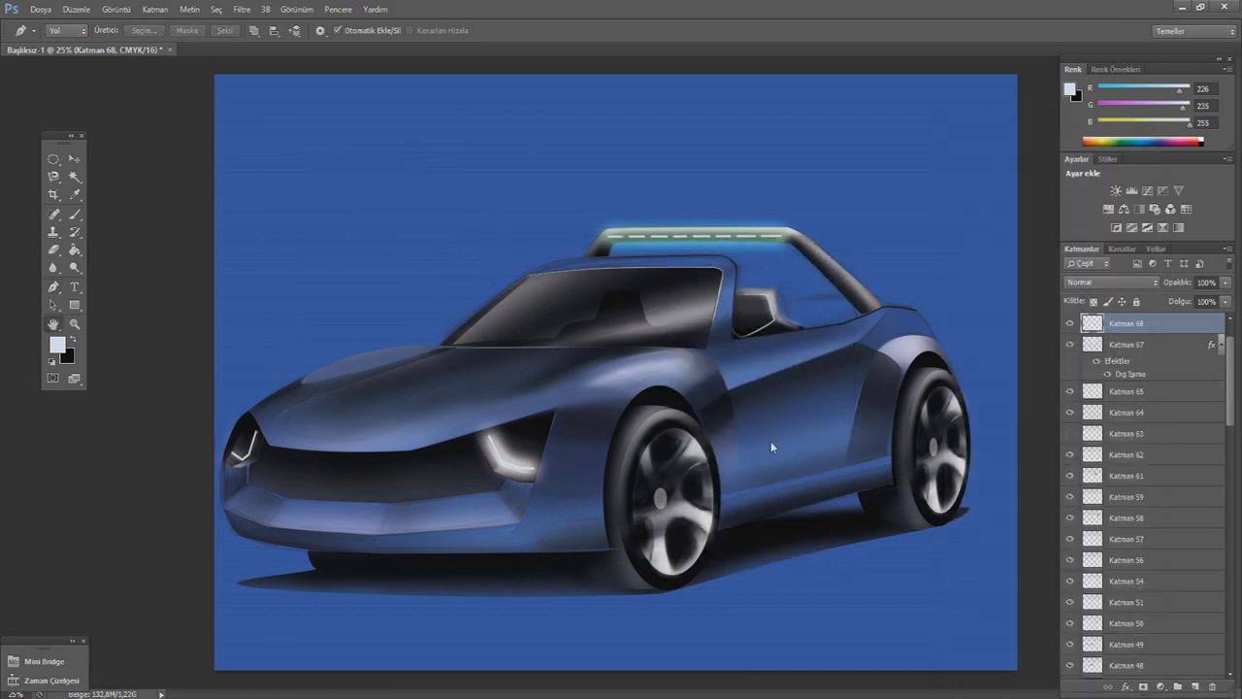
click(842, 639)
click(1012, 538)
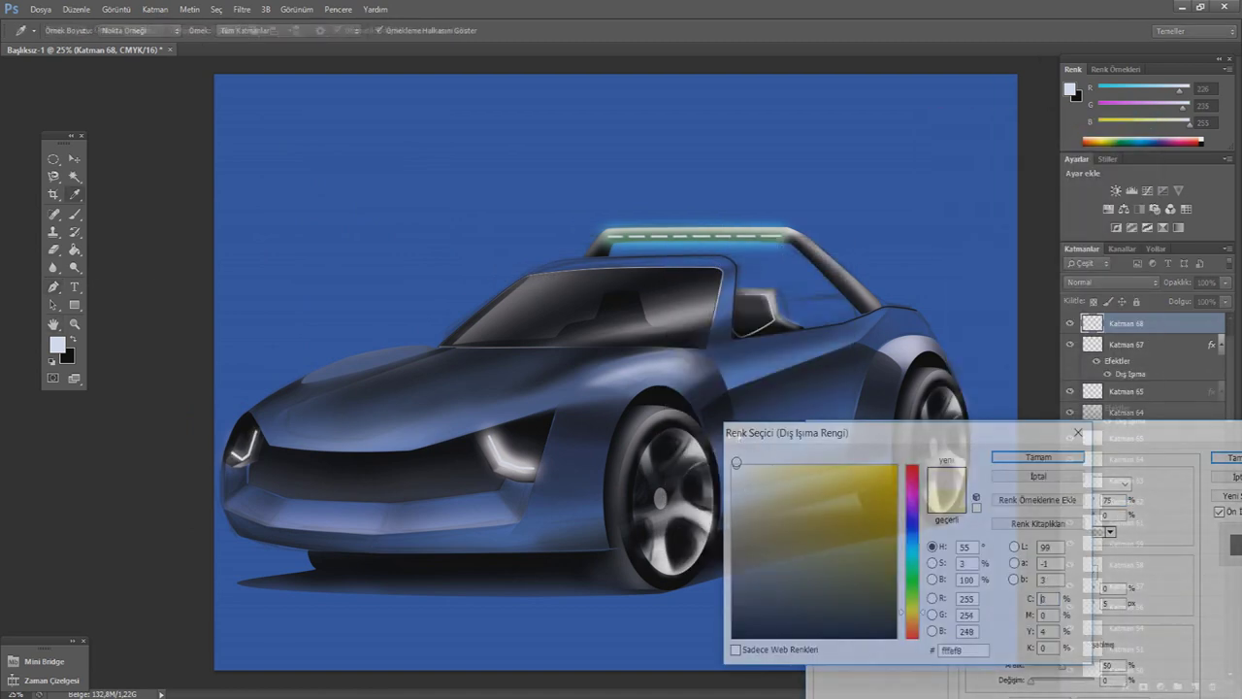
click(1028, 458)
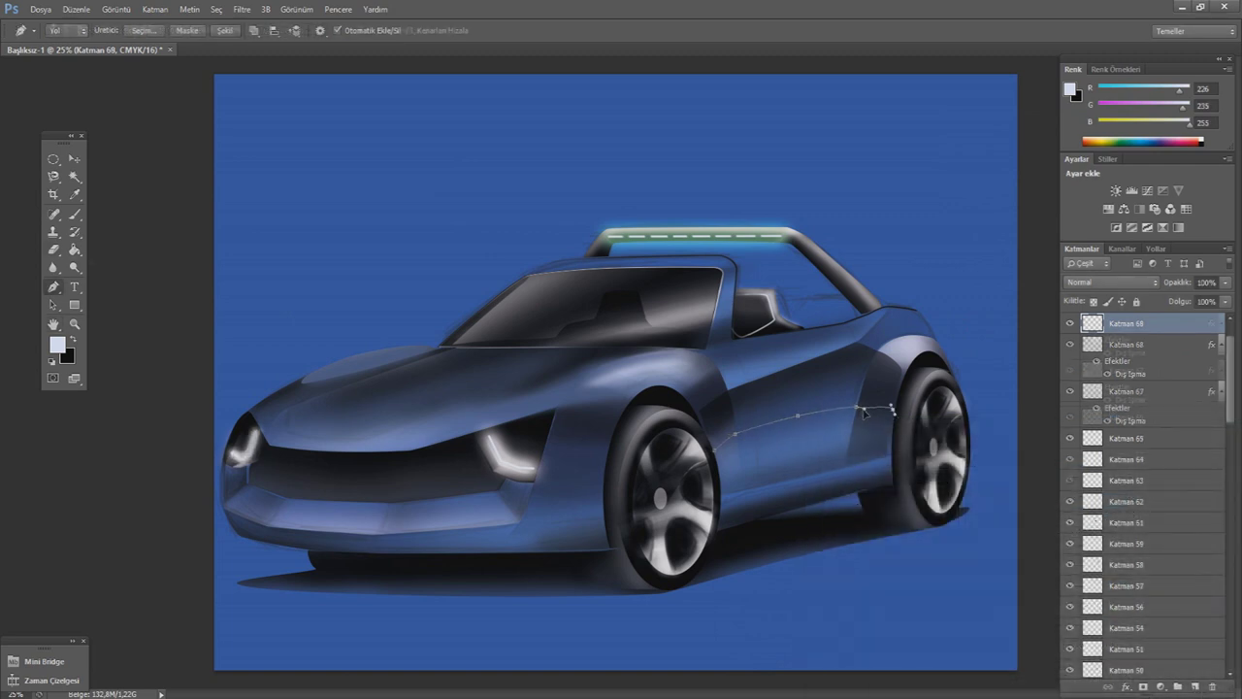
- Turn the side highlight path into a selection and set a lighter blue sampled from the body
click(730, 493)
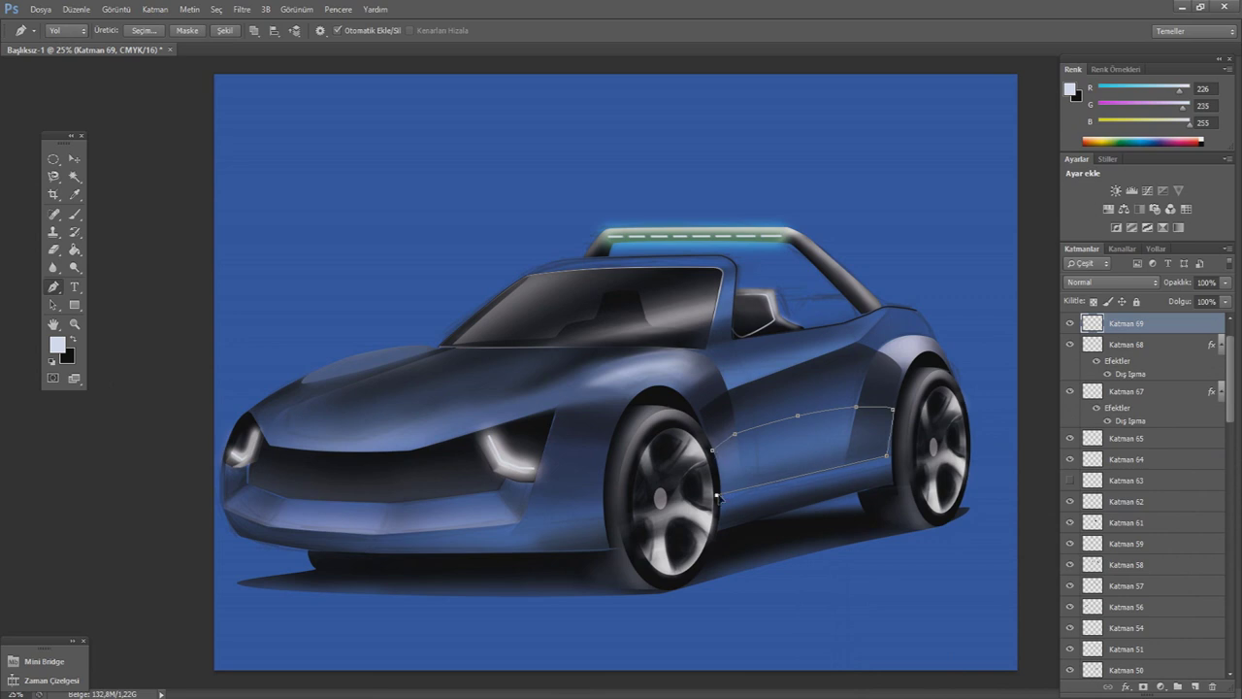
right_click(749, 447)
click(832, 145)
click(728, 221)
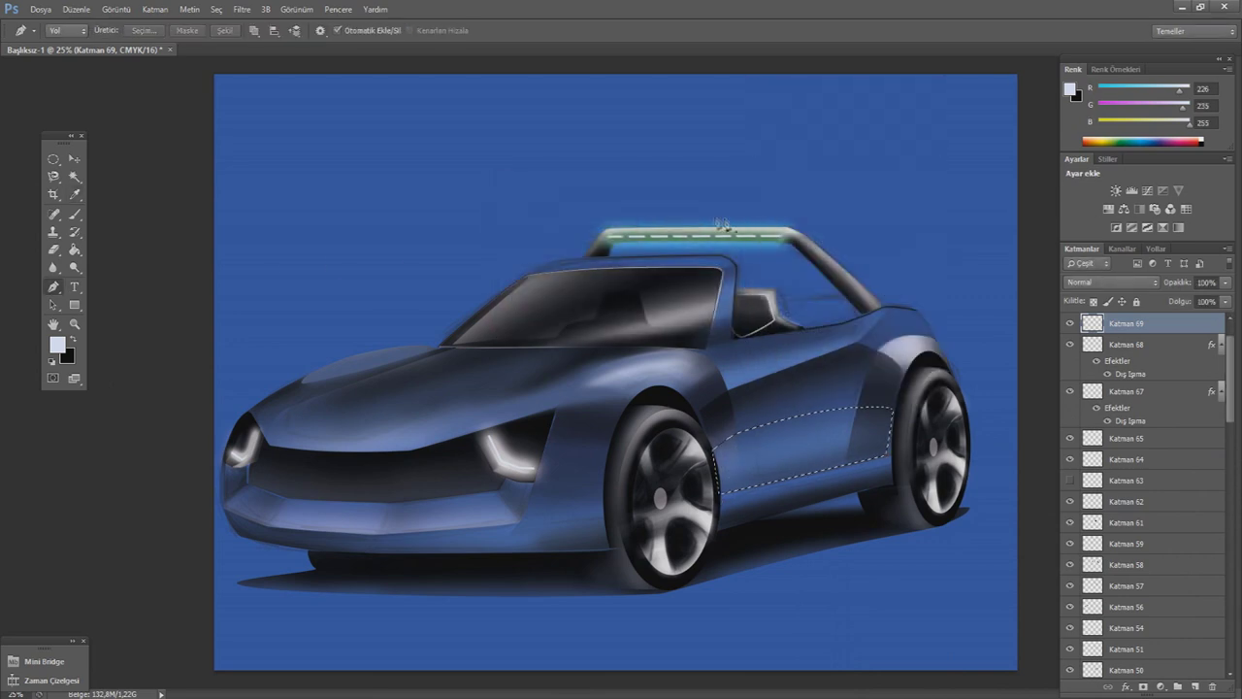
key(i)
click(352, 214)
click(58, 344)
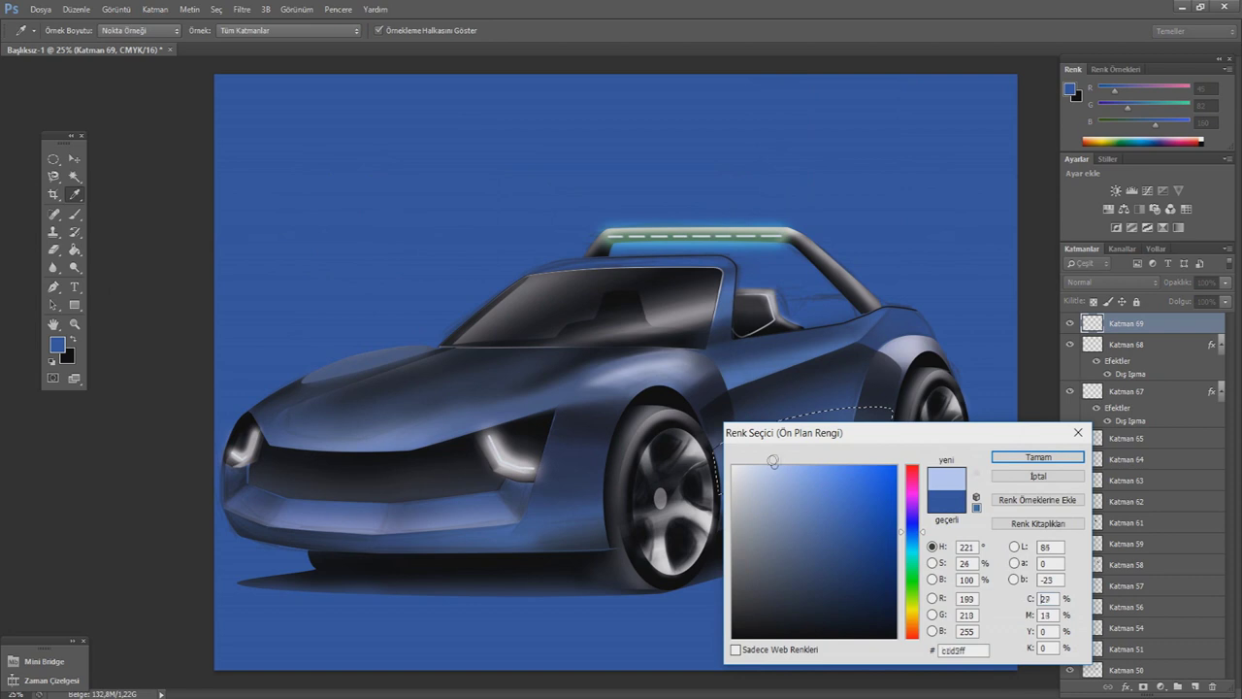
key(Return)
- Paint soft strokes in the side selection with a 201 px brush at 1% flow, then undo them
key(b)
click(56, 31)
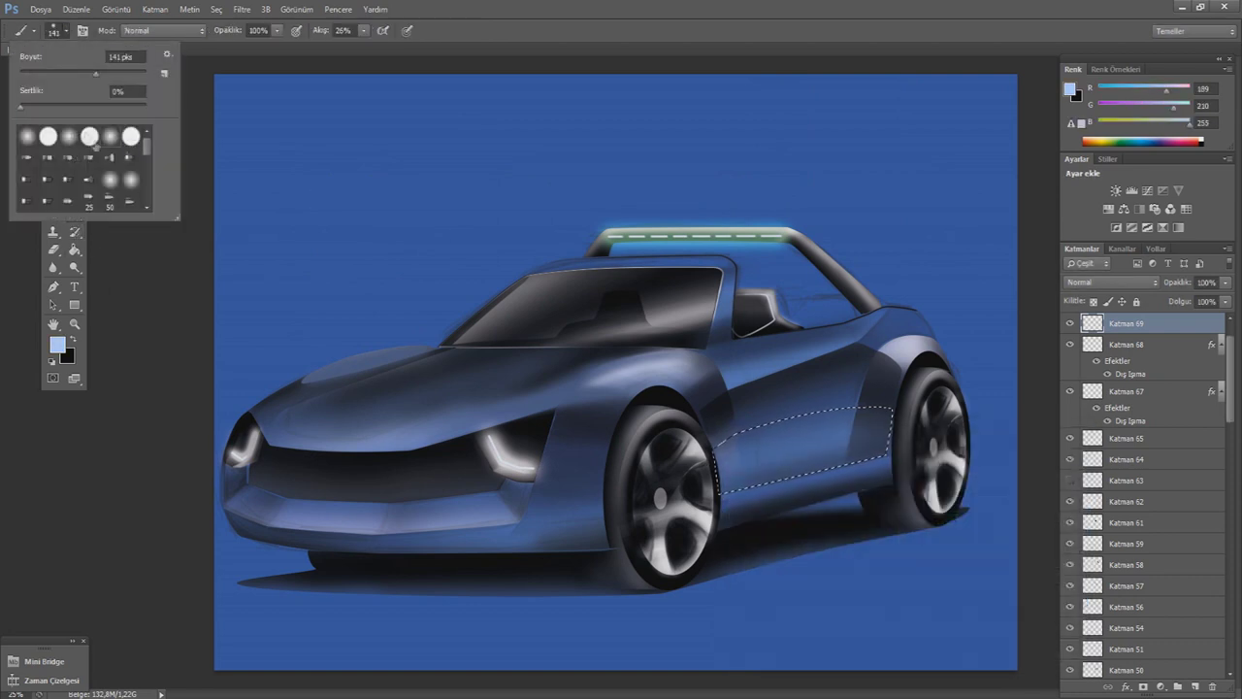
key(Return)
drag(362, 30, 344, 46)
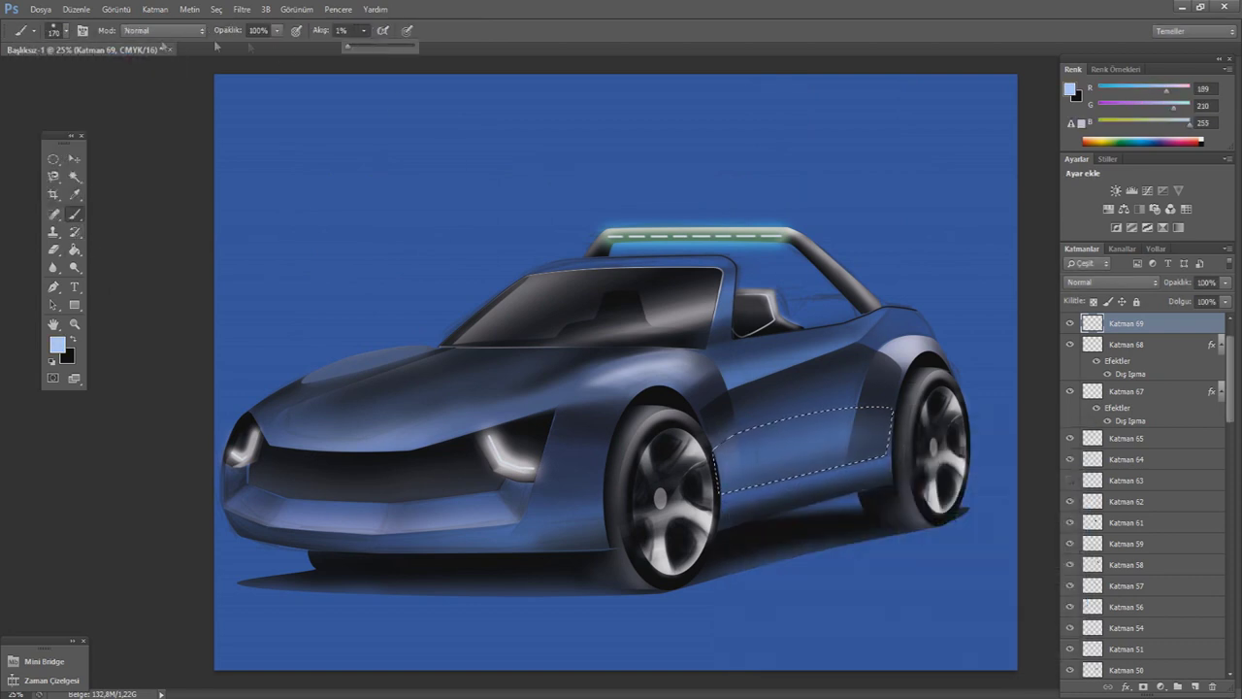
click(56, 30)
drag(112, 73, 120, 73)
mouse_move(824, 456)
mouse_down()
mouse_move(805, 464)
mouse_move(834, 452)
mouse_move(818, 454)
mouse_up()
key(ctrl+alt+z)
key(ctrl+alt+z)
key(ctrl+alt+z)
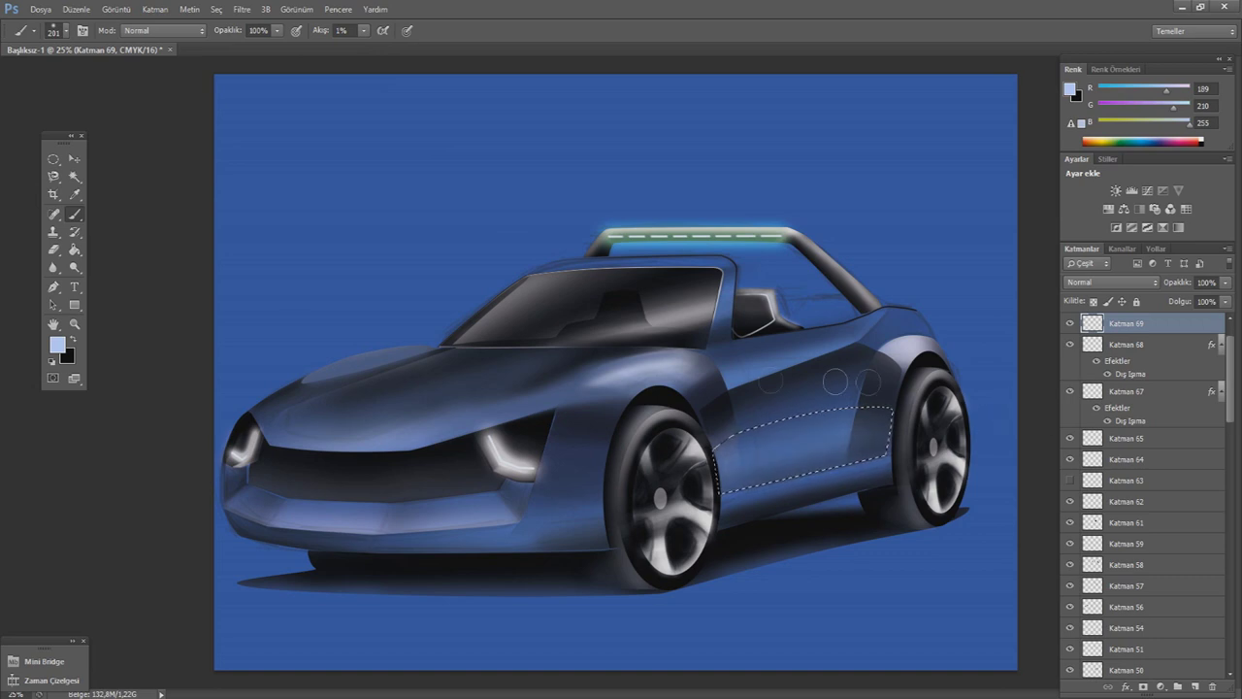
- Set the foreground to dark navy, clear the selection and add a new empty layer
key(x)
click(58, 344)
click(848, 612)
click(1035, 460)
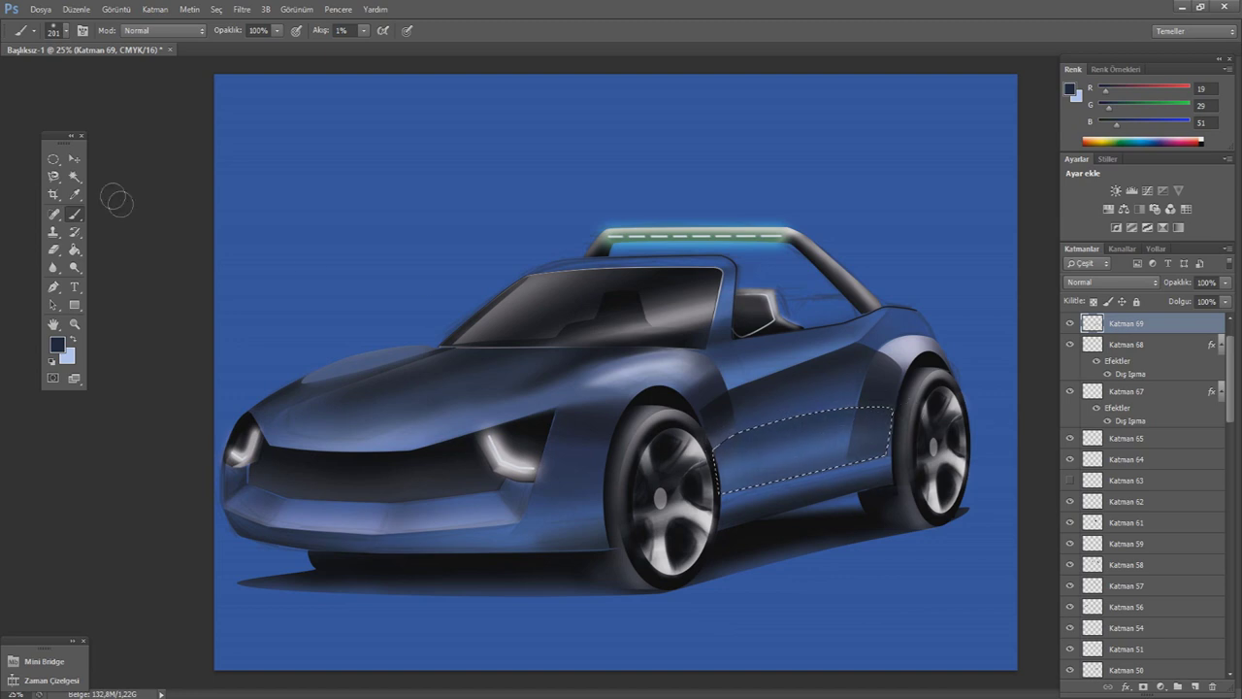
key(m)
key(ctrl+d)
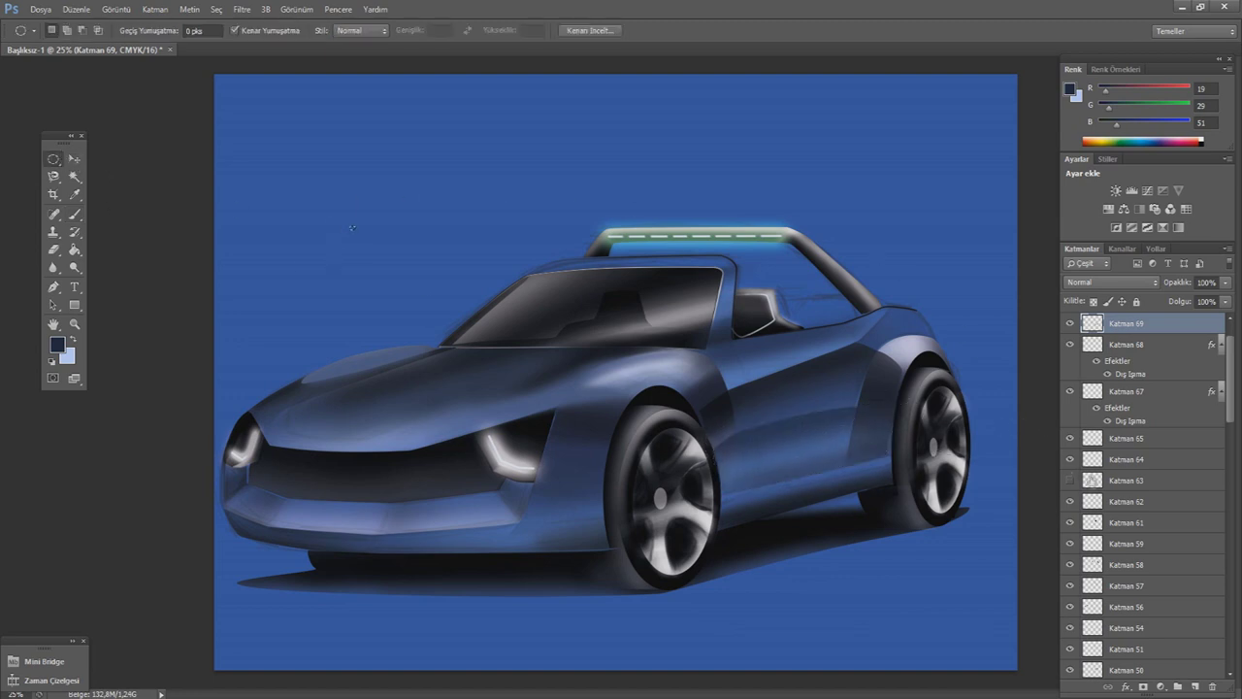
click(1194, 686)
- Draw a pen path along the car's lower side and load it as a selection
key(p)
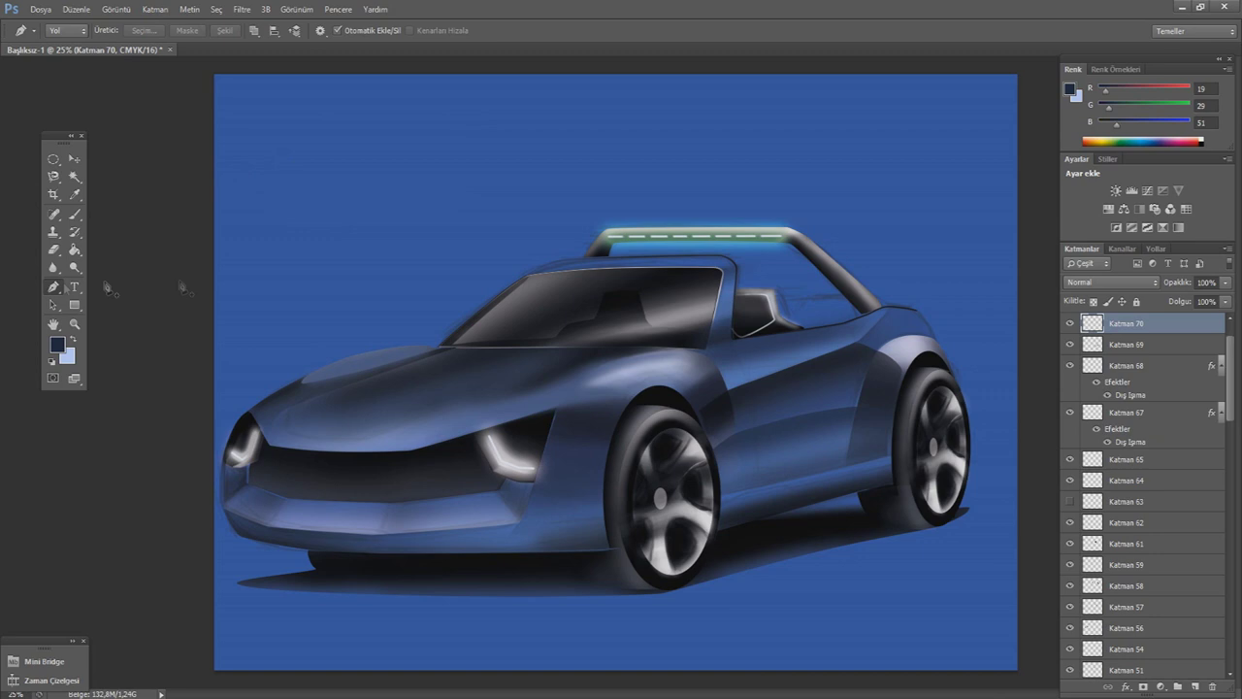
click(742, 488)
click(847, 467)
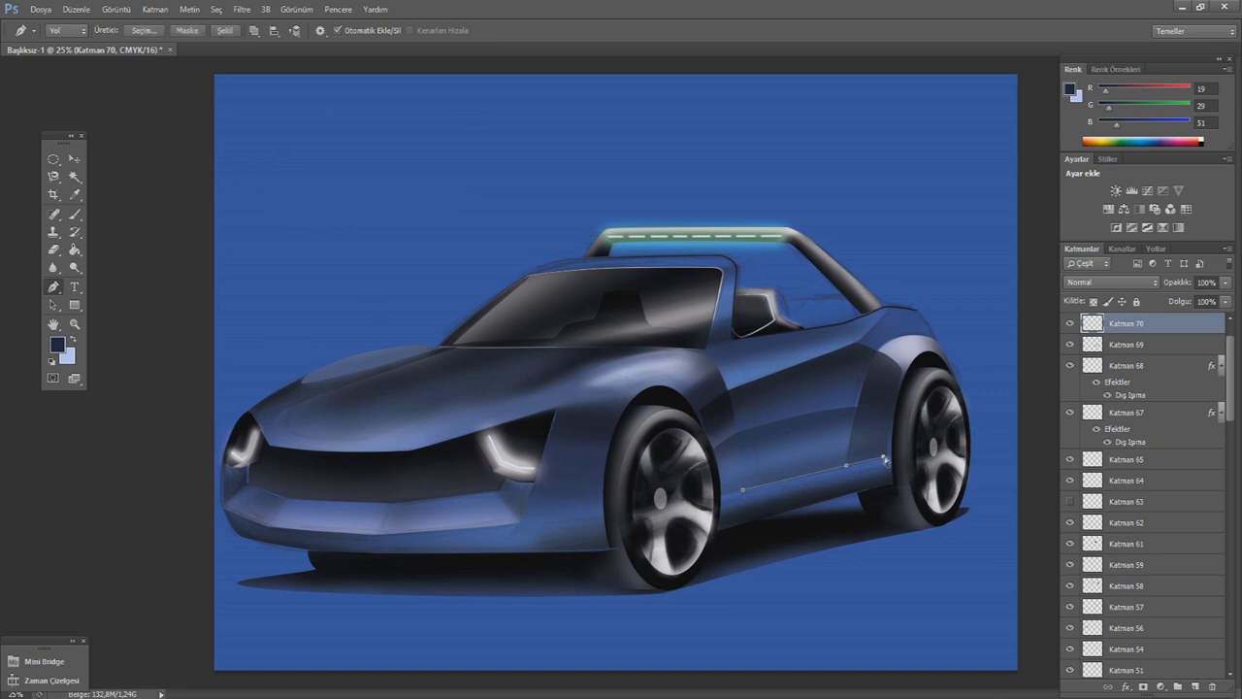
click(846, 450)
click(742, 472)
click(737, 493)
right_click(762, 330)
click(805, 397)
click(708, 215)
- Stroke the lower-side path with a 35 px hard light-blue brush, then delete the path
key(x)
key(b)
click(55, 30)
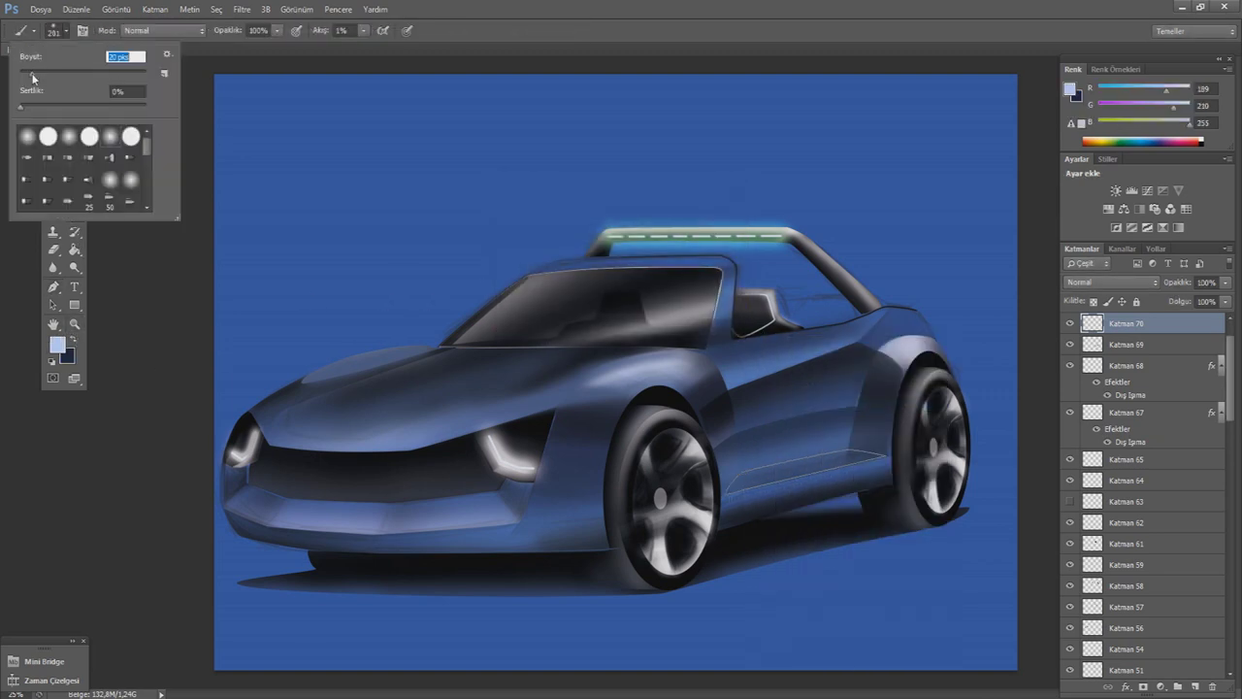
click(130, 137)
key(Escape)
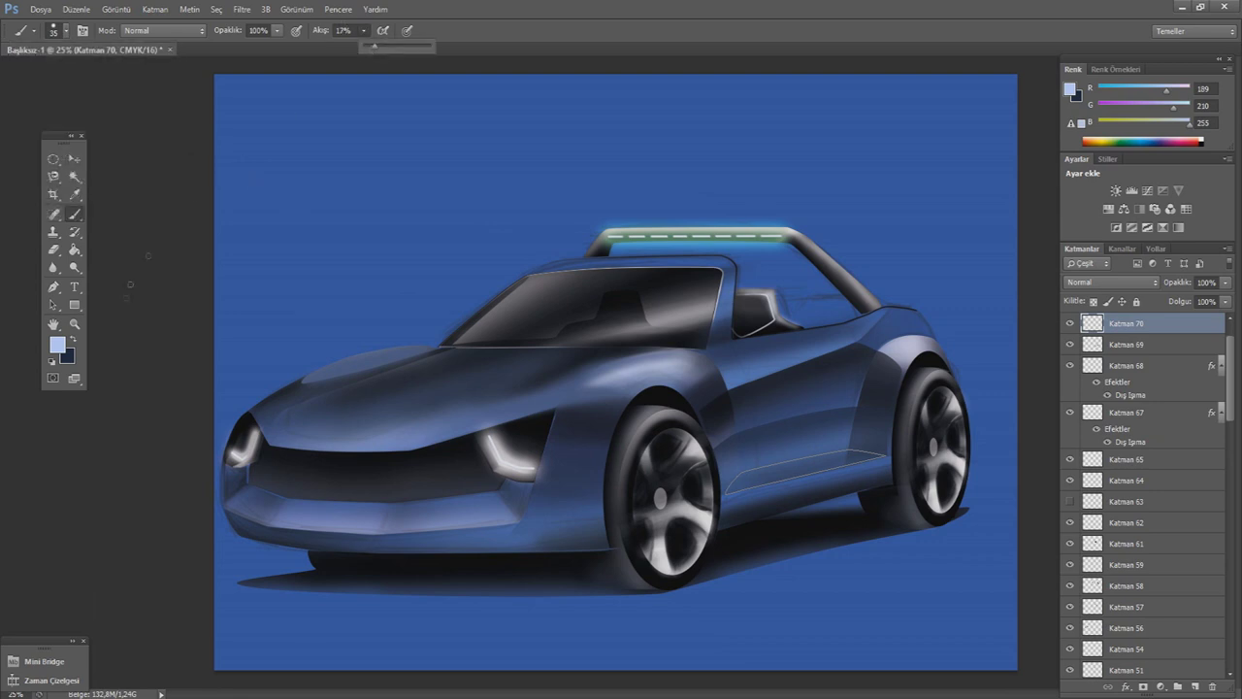
key(p)
right_click(762, 417)
click(815, 176)
click(720, 259)
right_click(831, 290)
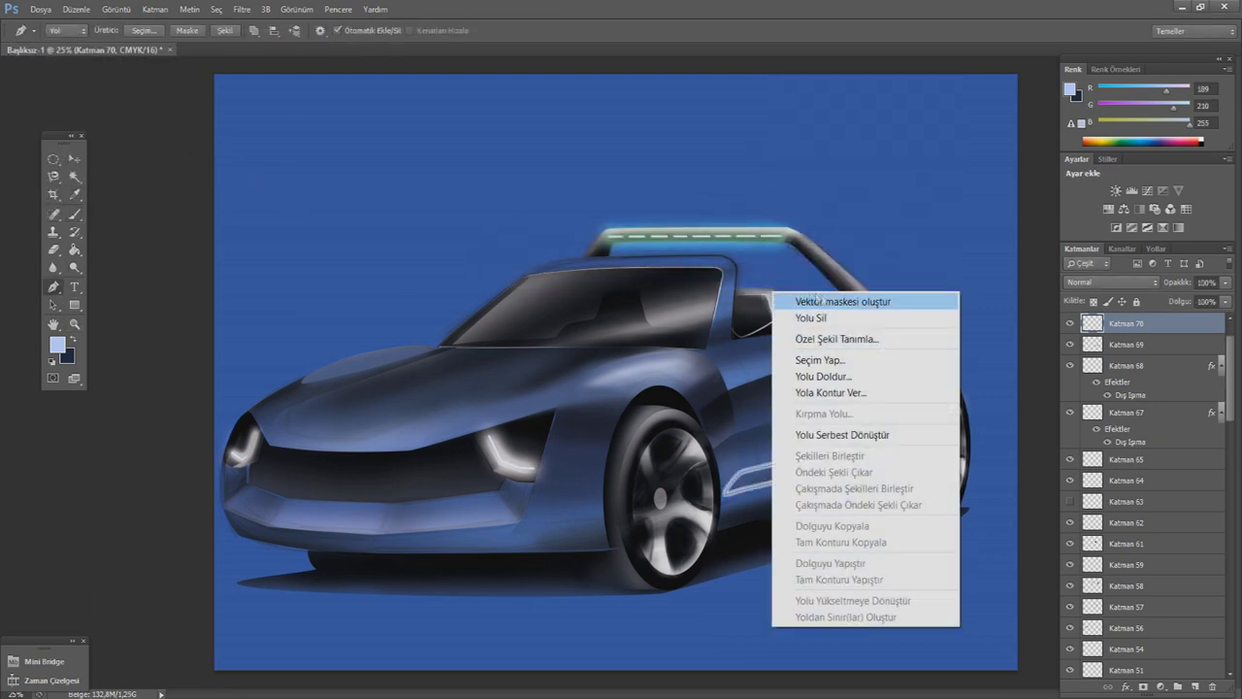
click(849, 312)
- Lower the stripe layer's opacity to 35%
click(1224, 281)
drag(1223, 300, 1182, 298)
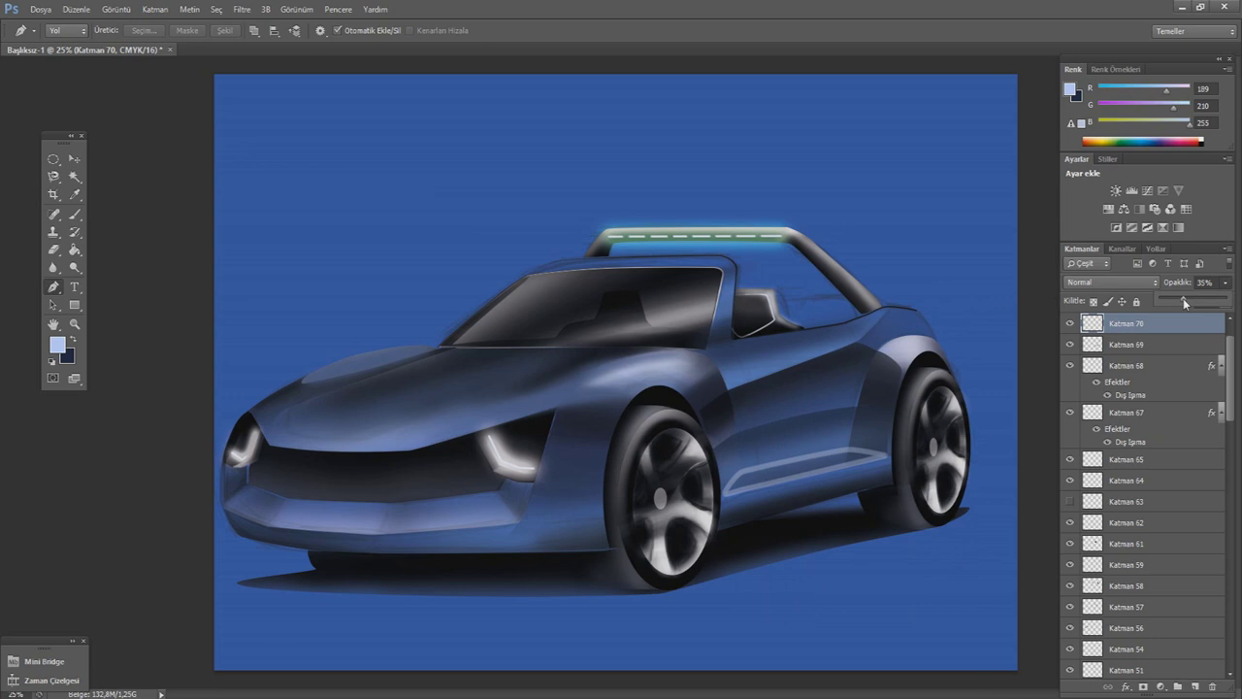
click(54, 249)
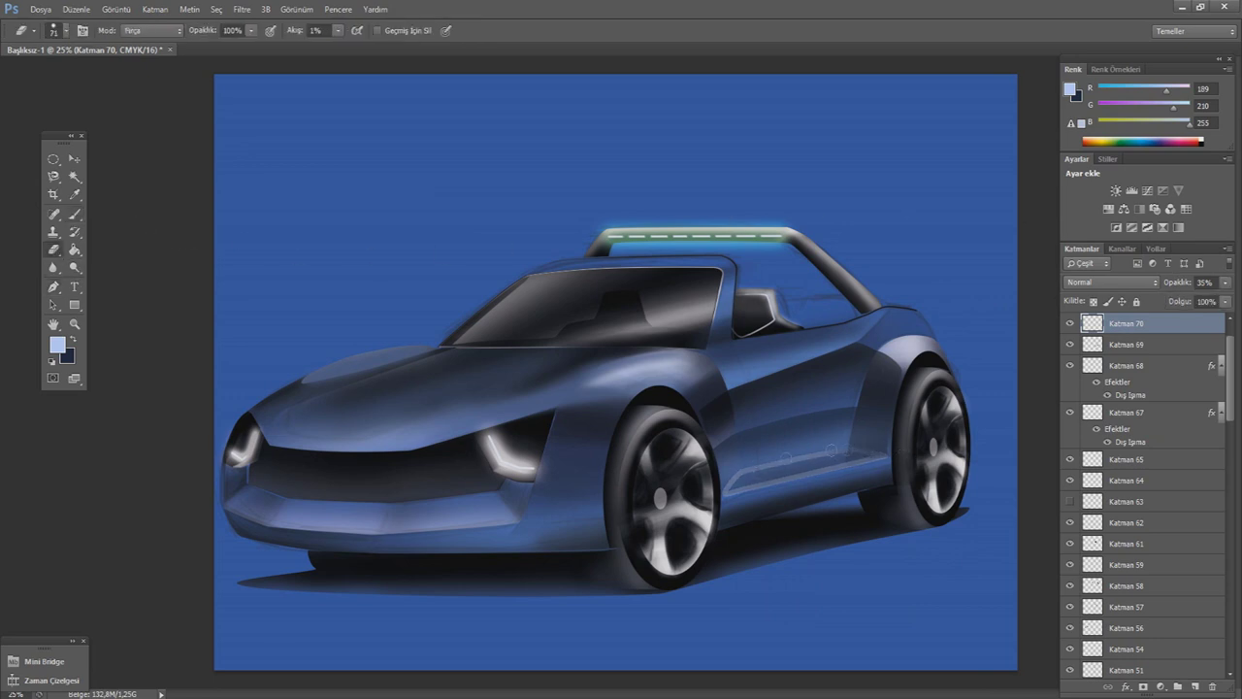
- Set up a dark navy brush at 86 px with 4% flow
click(72, 337)
key(b)
click(65, 30)
drag(44, 73, 72, 74)
drag(363, 38, 351, 47)
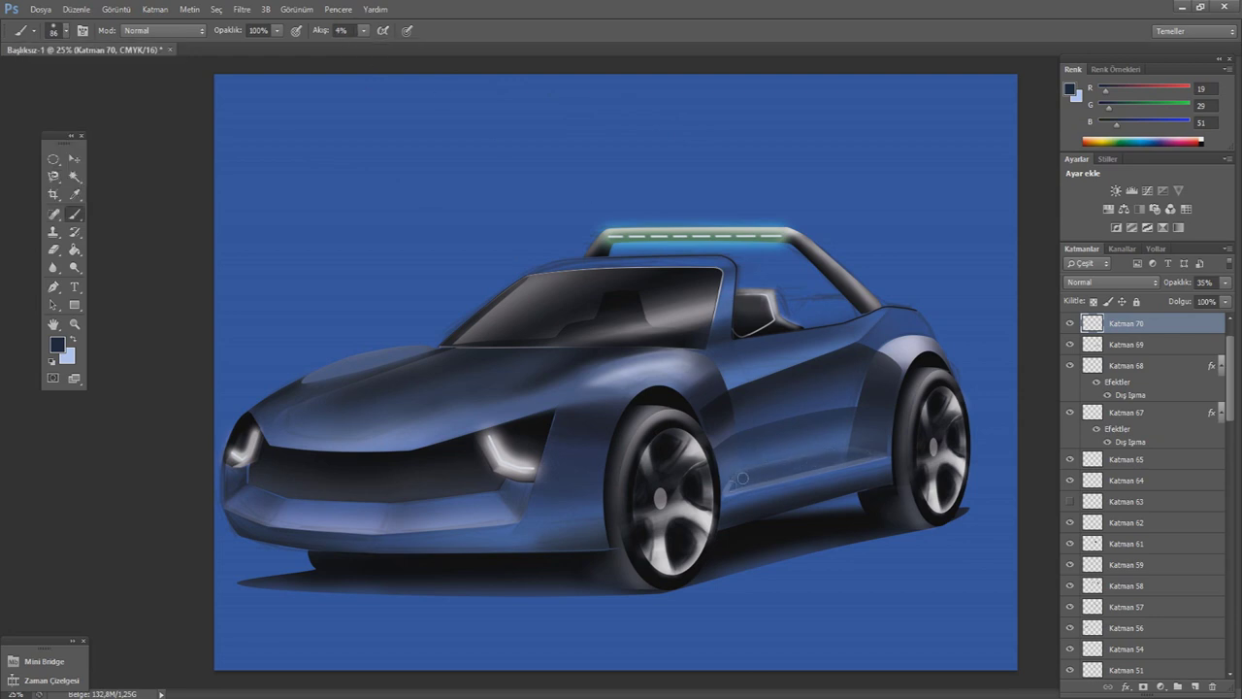
- Paint a faint light-blue stroke on the lower door with a 29 px brush at 6% flow
click(73, 336)
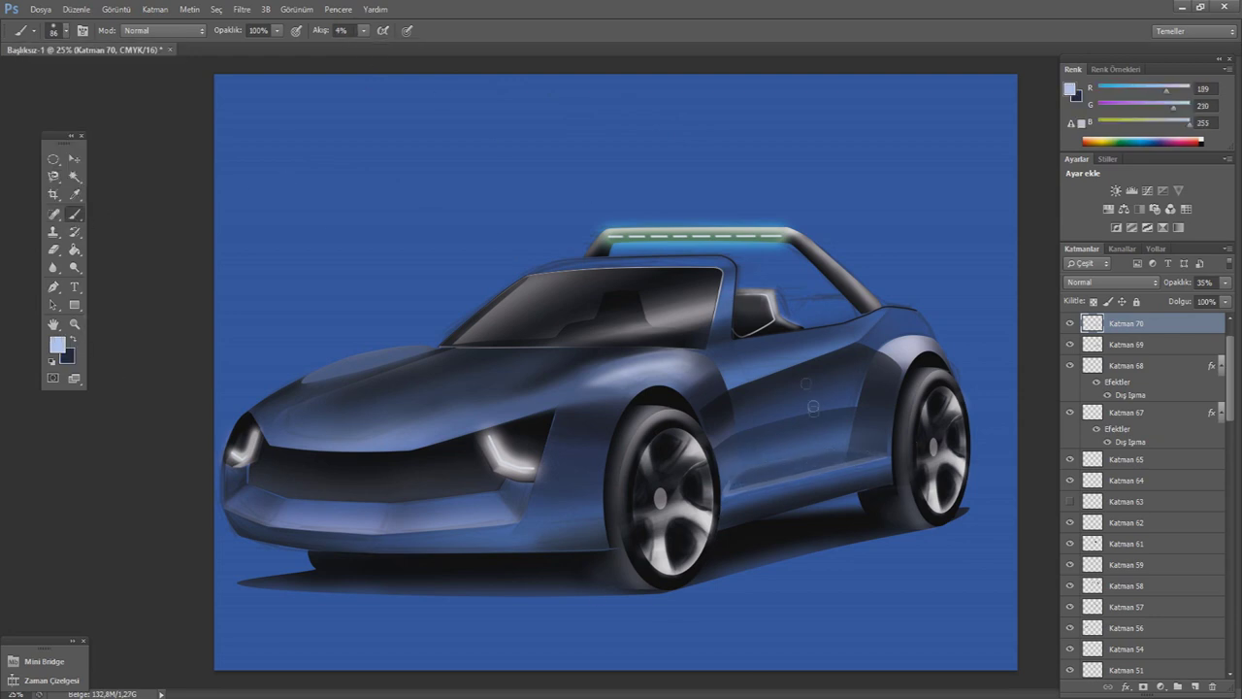
click(65, 31)
drag(73, 76, 40, 76)
click(446, 191)
drag(363, 30, 367, 47)
drag(745, 474, 835, 450)
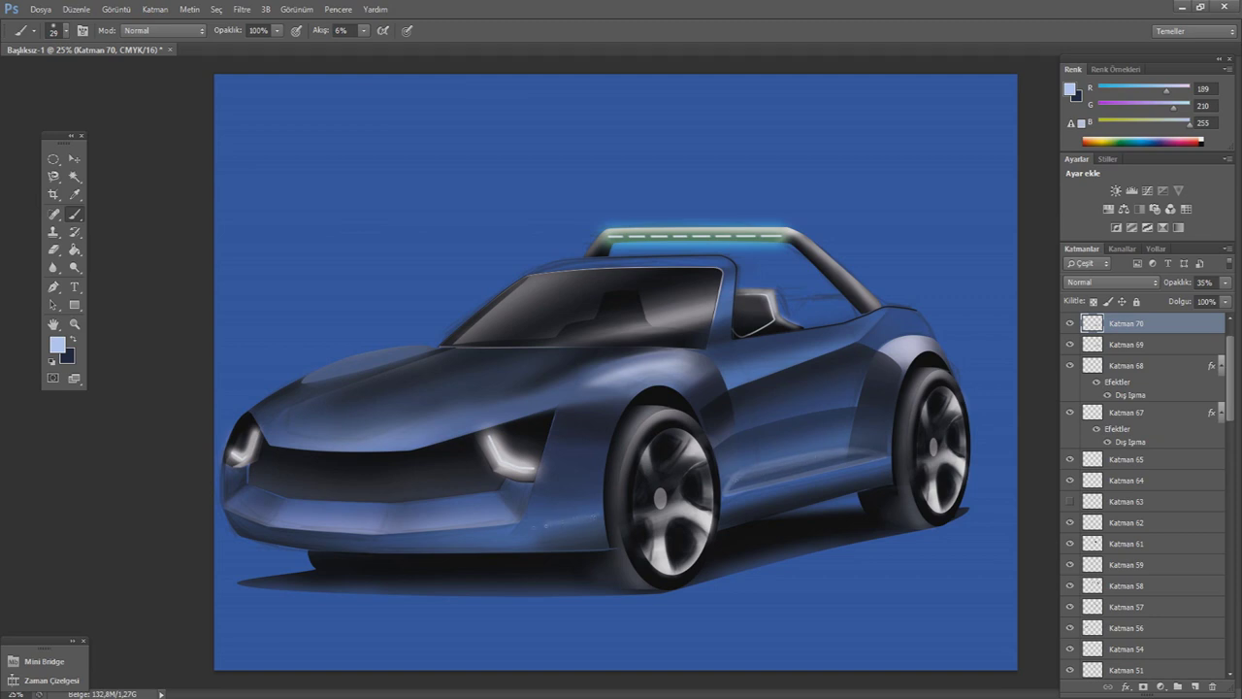
- Add a new empty layer and enlarge the brush to 246 px
click(1194, 686)
click(53, 30)
drag(29, 73, 130, 81)
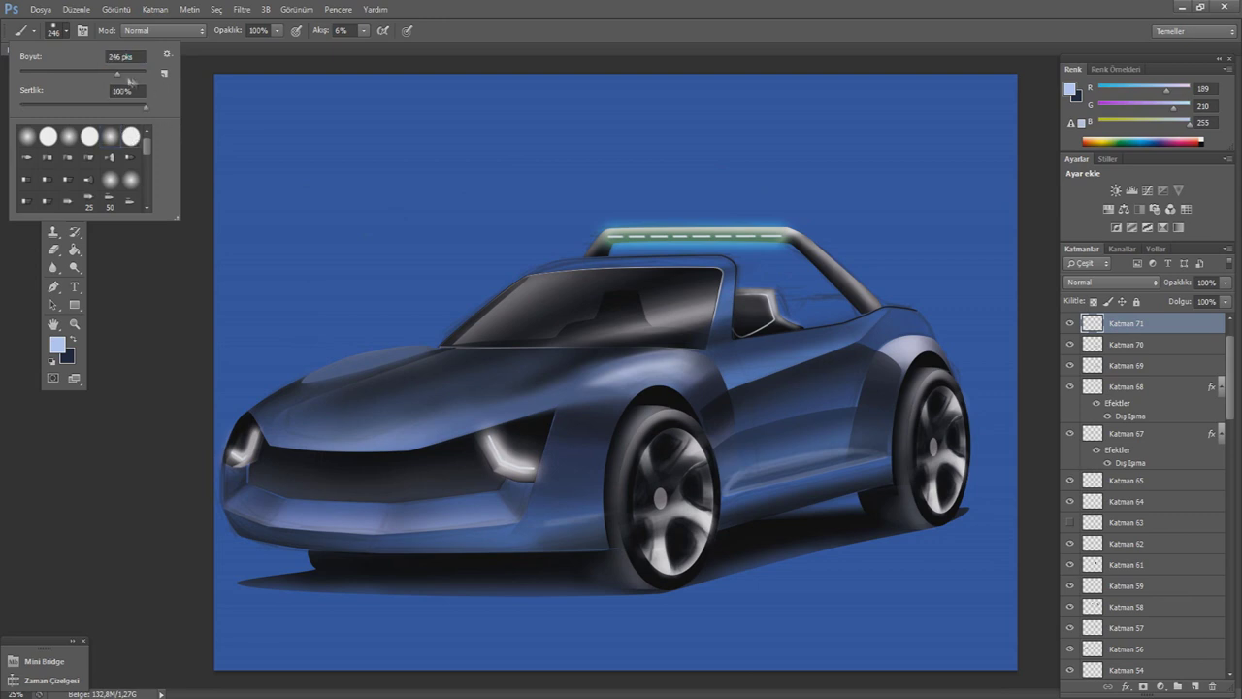
- Paint soft light highlights across the hood and along the side and rear fender with a 101 px brush
key(Return)
click(53, 30)
drag(117, 73, 80, 75)
key(Return)
drag(452, 408, 291, 413)
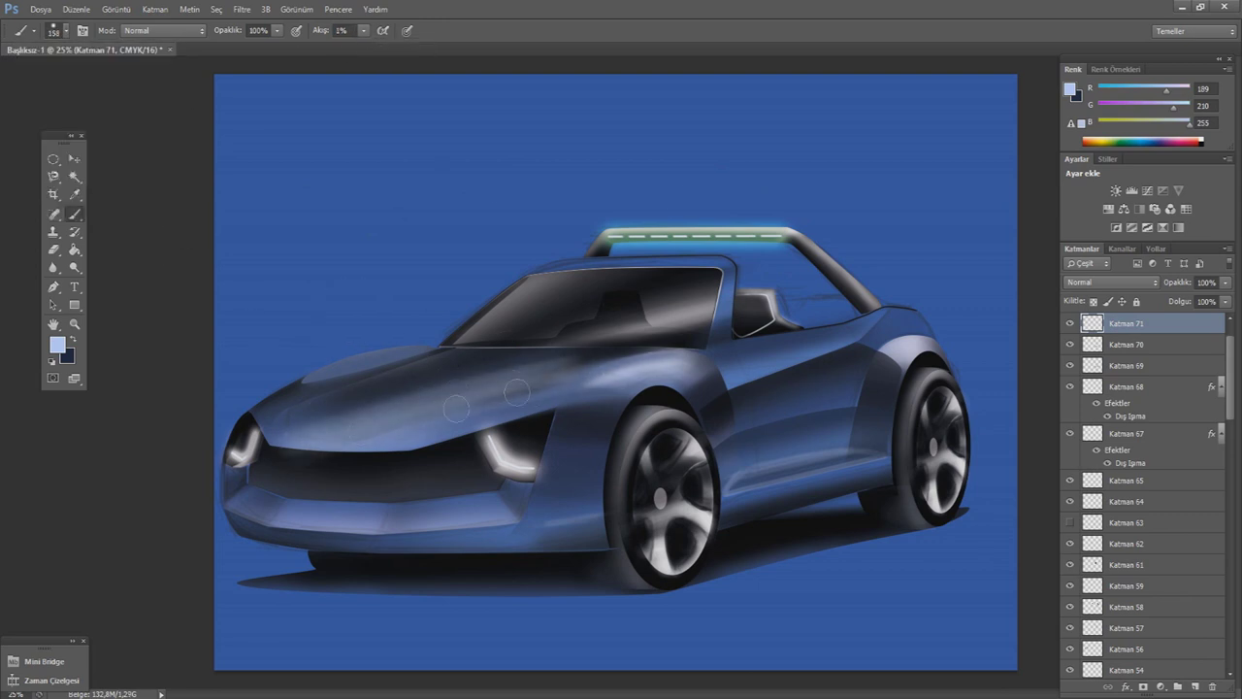
drag(737, 388, 927, 320)
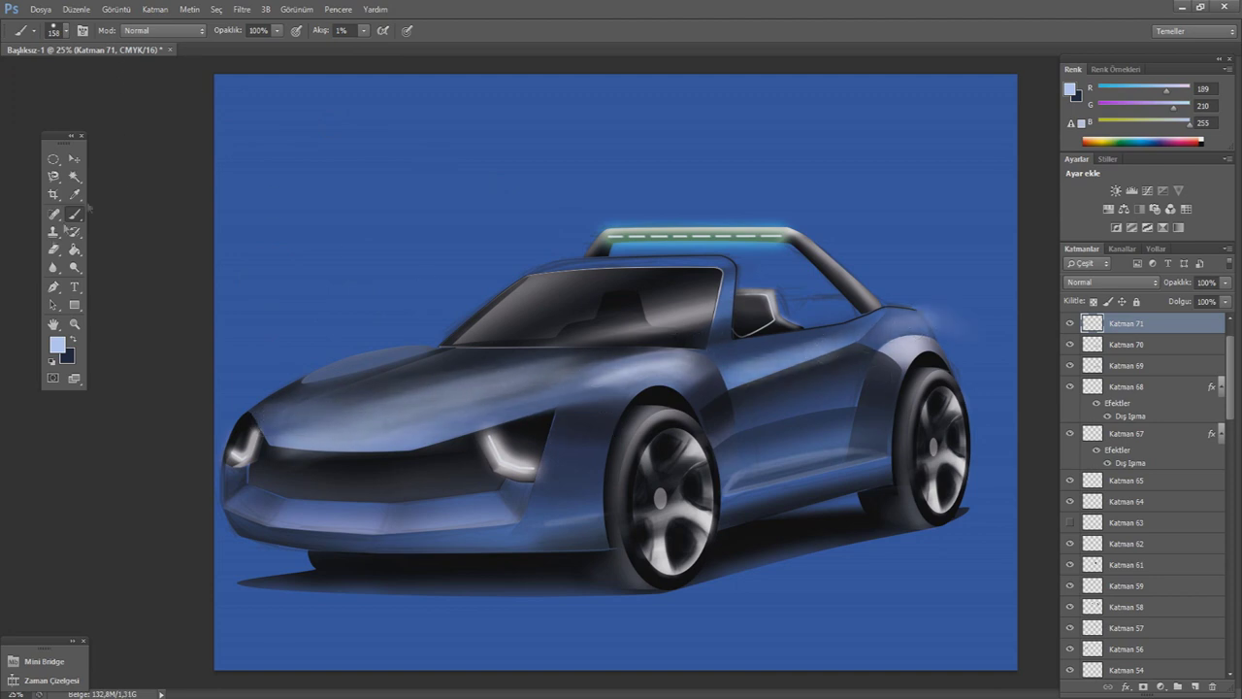
- Erase the light strokes along the front grille and part of the hood, then hide the layer to compare
key(e)
drag(454, 450, 264, 445)
drag(494, 367, 583, 365)
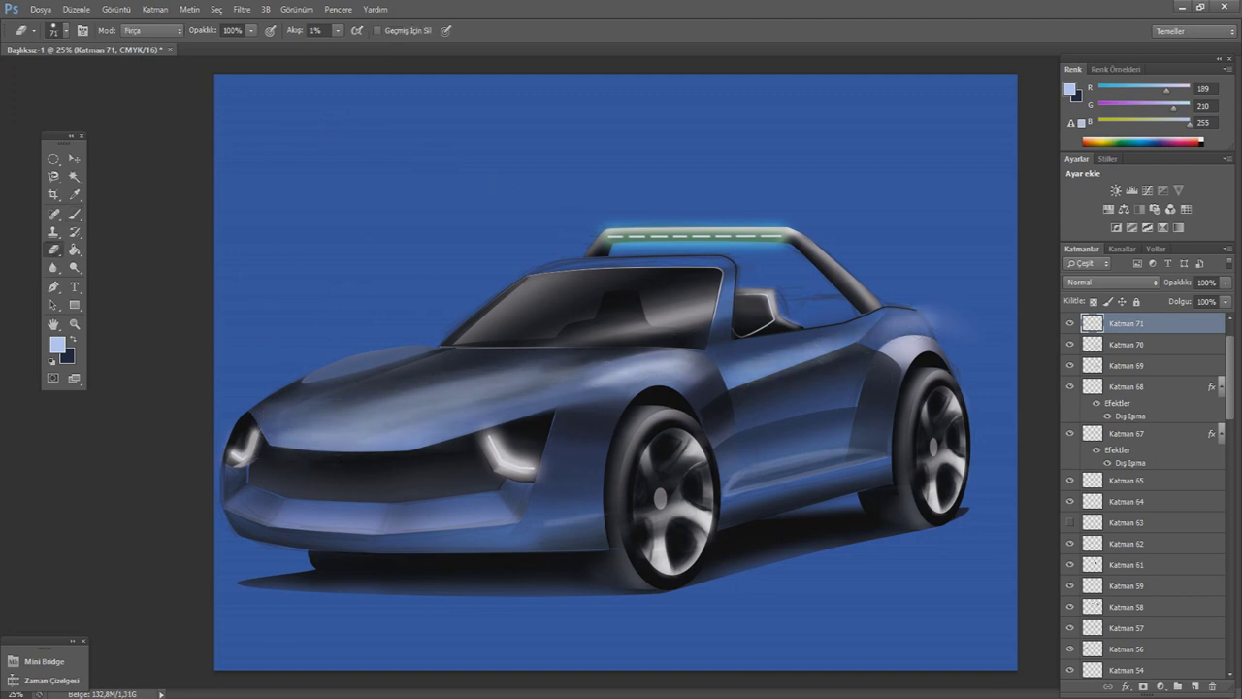
click(1069, 323)
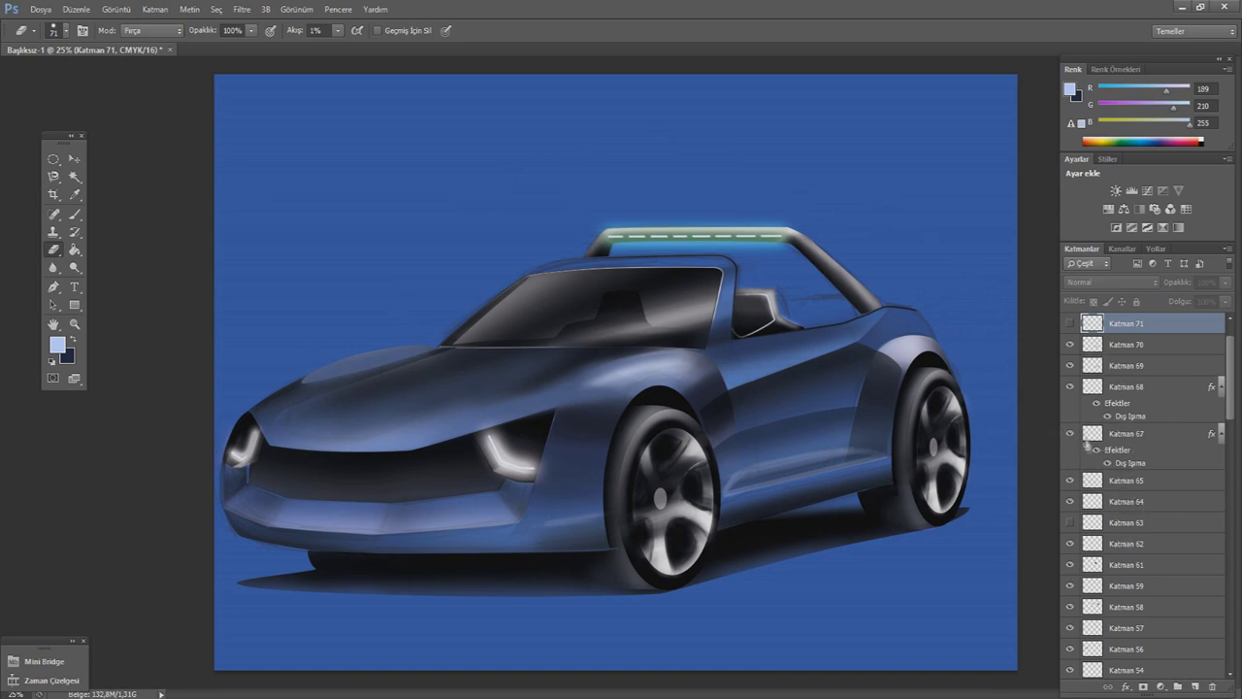
- On a new layer, shade the rear deck and fender darker with a 195 px dark brush
click(1194, 686)
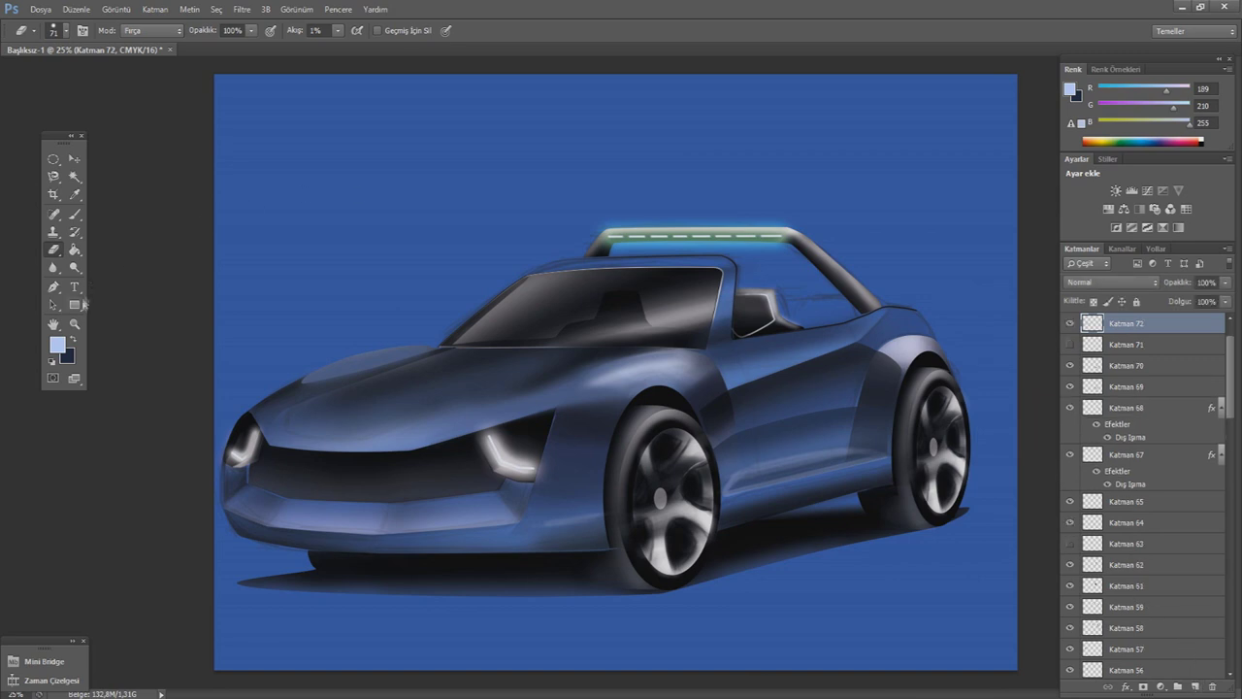
click(72, 336)
click(1038, 460)
key(b)
click(64, 30)
drag(70, 59, 106, 59)
click(895, 314)
mouse_move(913, 317)
mouse_down()
mouse_move(890, 313)
mouse_move(956, 383)
mouse_move(892, 312)
mouse_move(898, 335)
mouse_up()
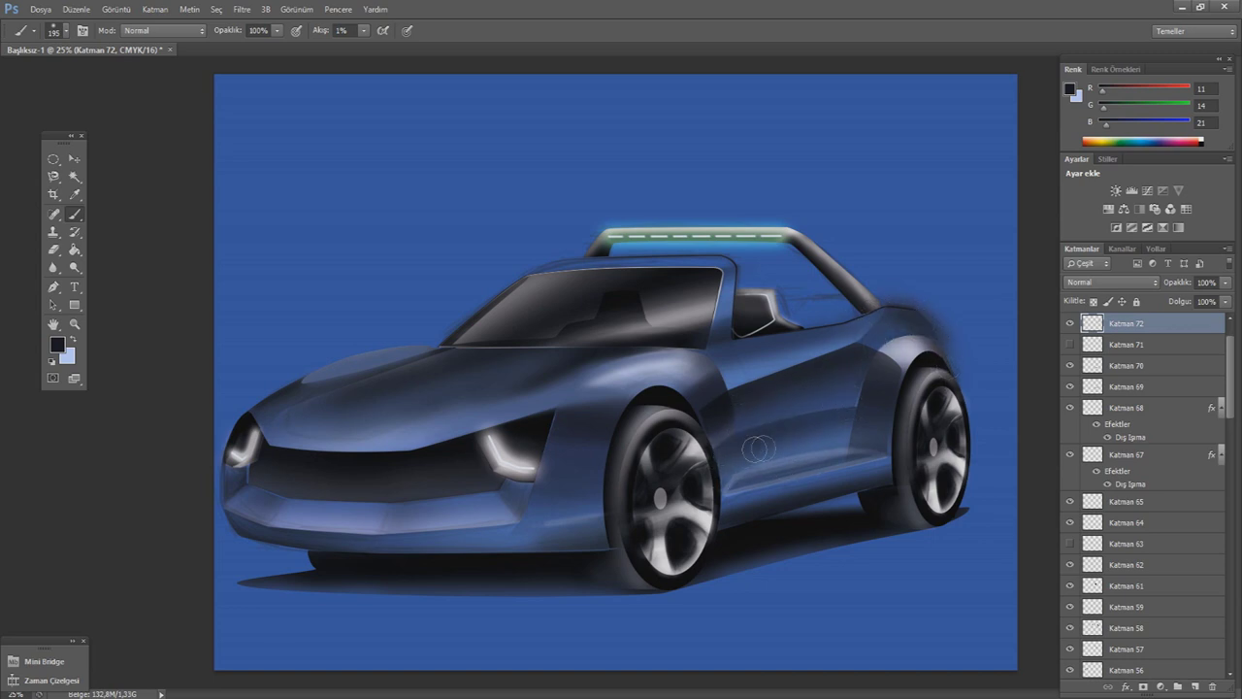
- Fade the glow above the rear deck with a 10% flow eraser and add empty layer Katman 73
key(e)
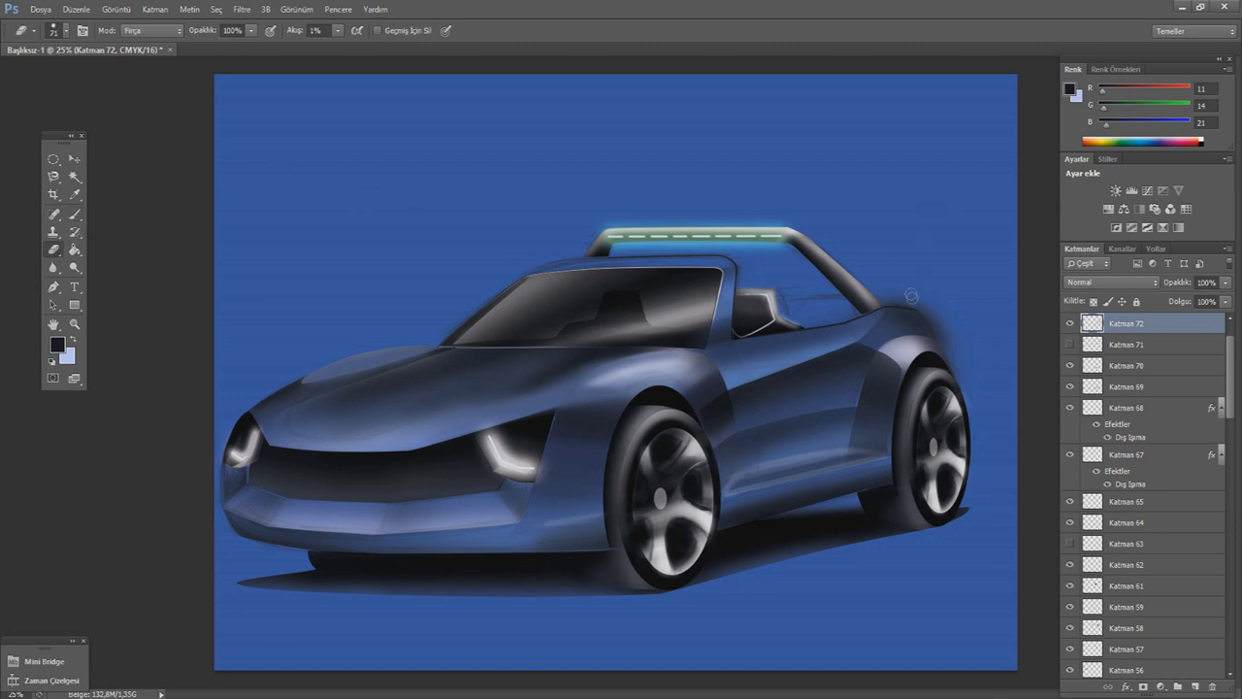
key(shift+1)
drag(931, 311, 897, 300)
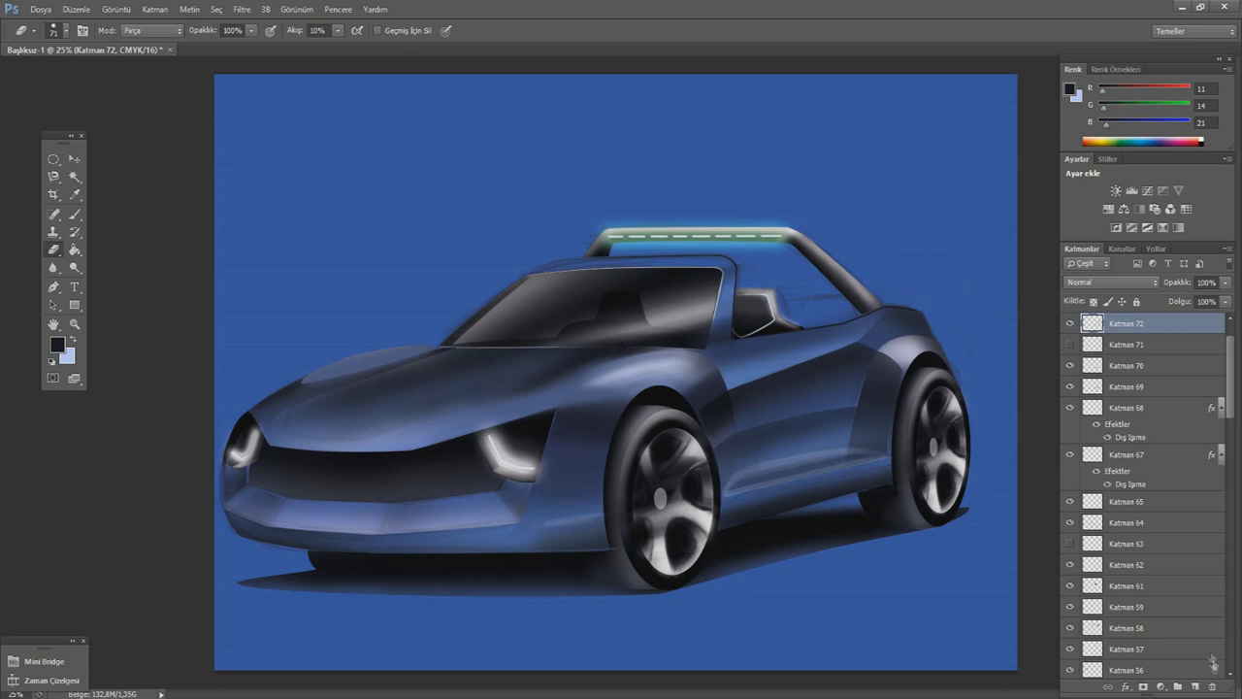
click(1195, 686)
click(76, 215)
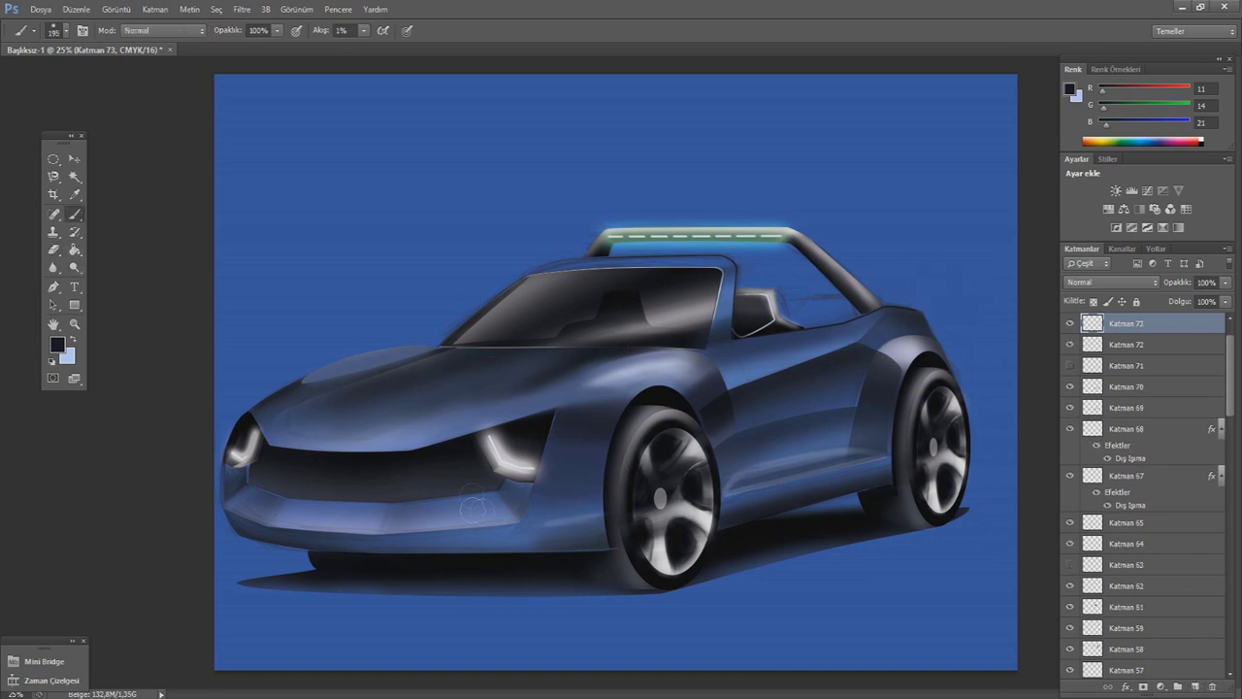
- Set a light blue painting colour and a 25 px brush size
click(76, 339)
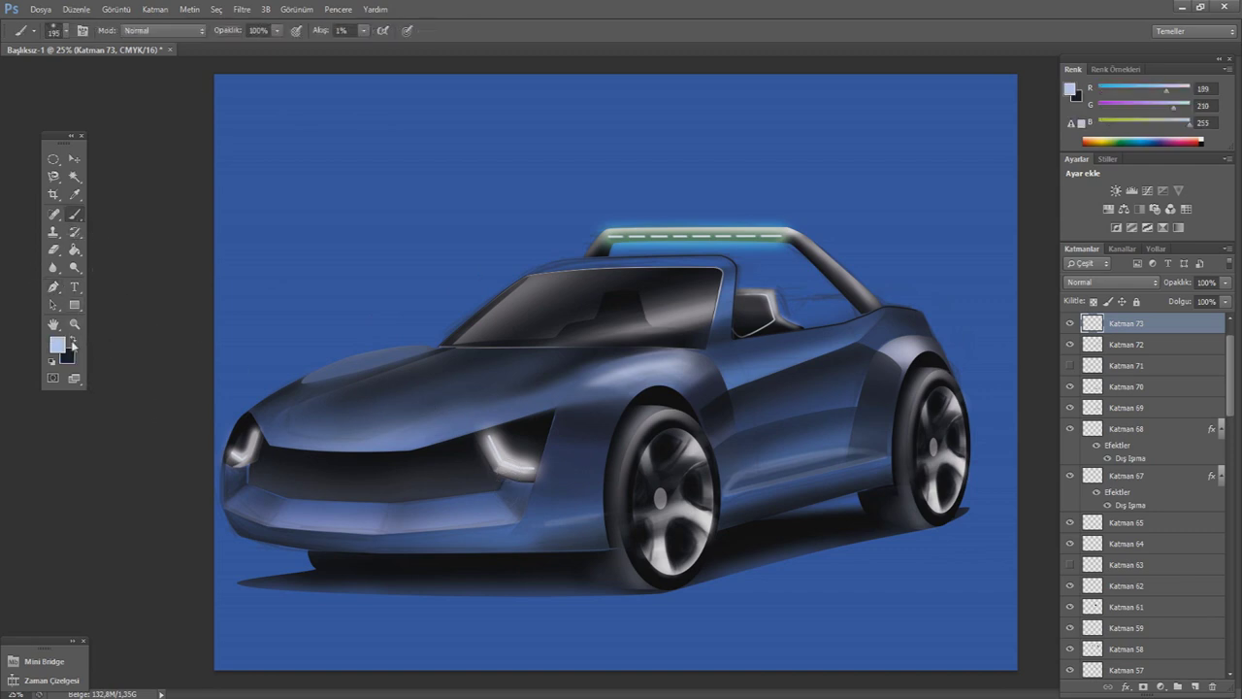
click(999, 451)
click(65, 30)
text(25 piksel)
key(Return)
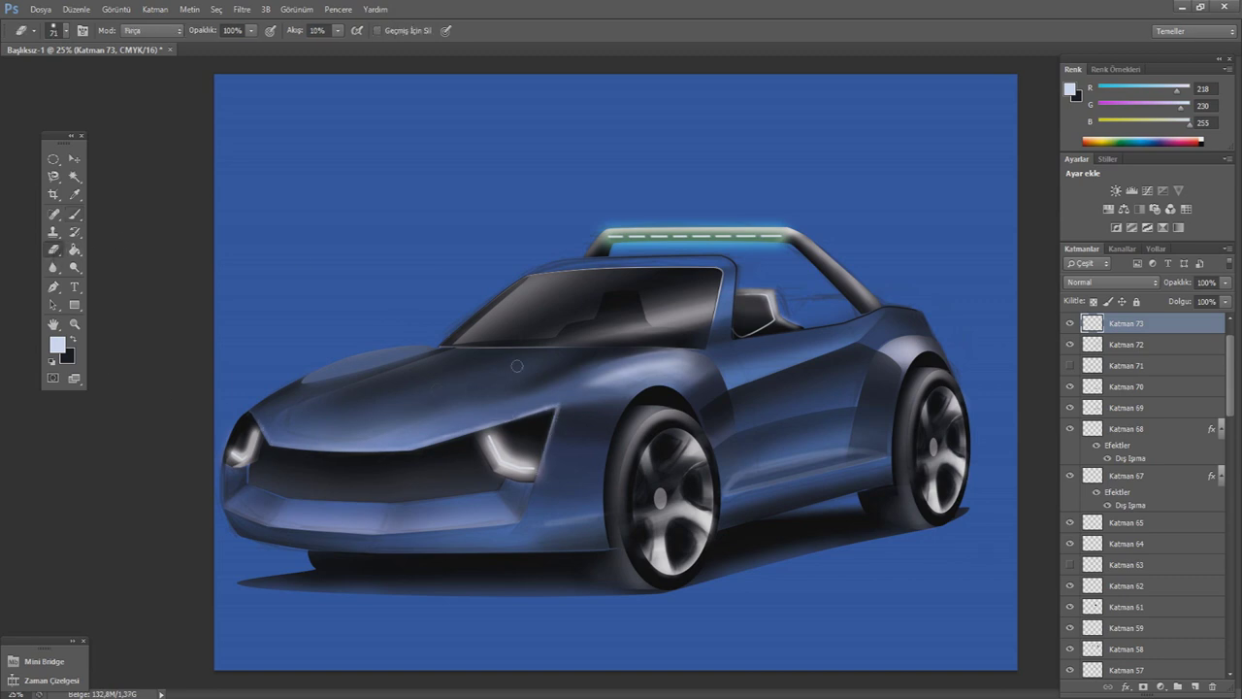
- Switch to a slightly darker near-black colour and a 119 px brush size
click(71, 336)
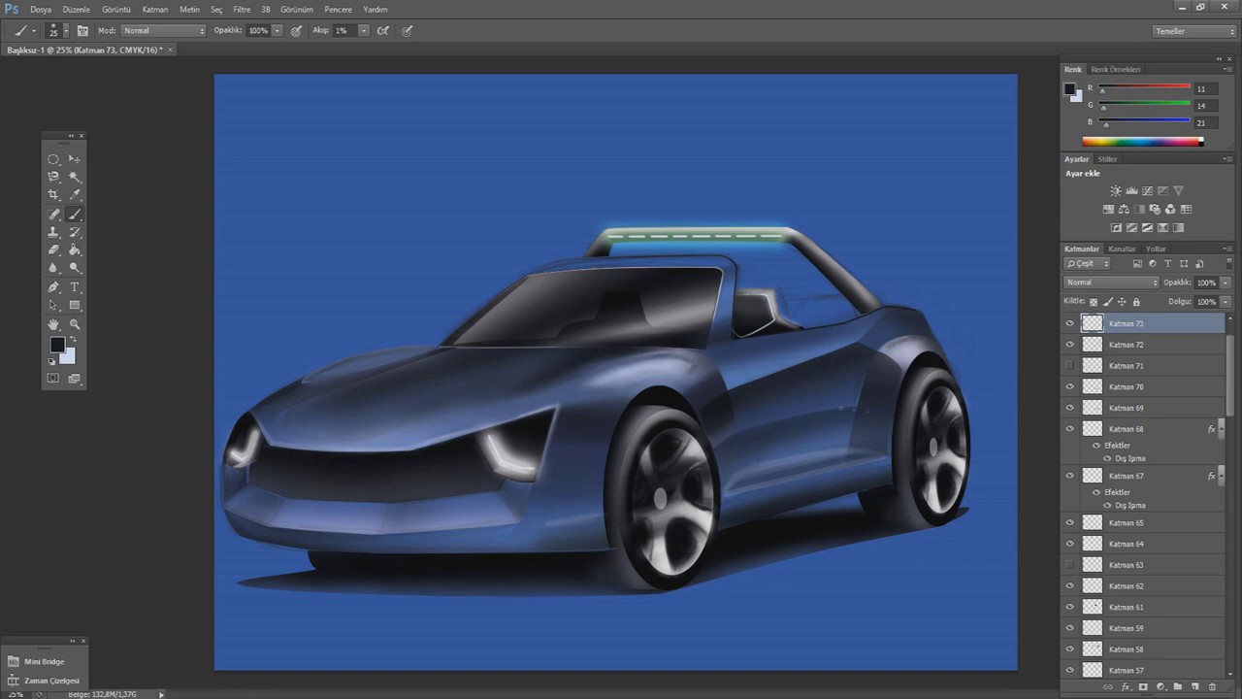
click(57, 344)
click(839, 597)
click(1031, 452)
click(33, 30)
text(119 piks)
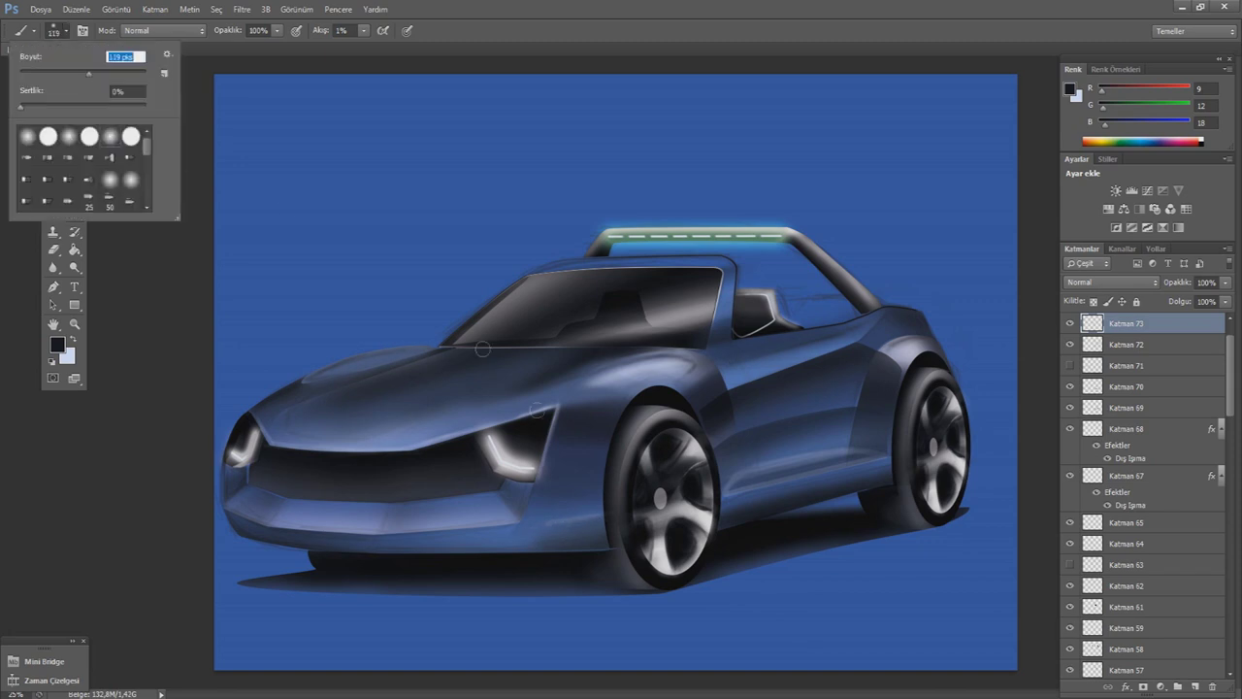
key(Return)
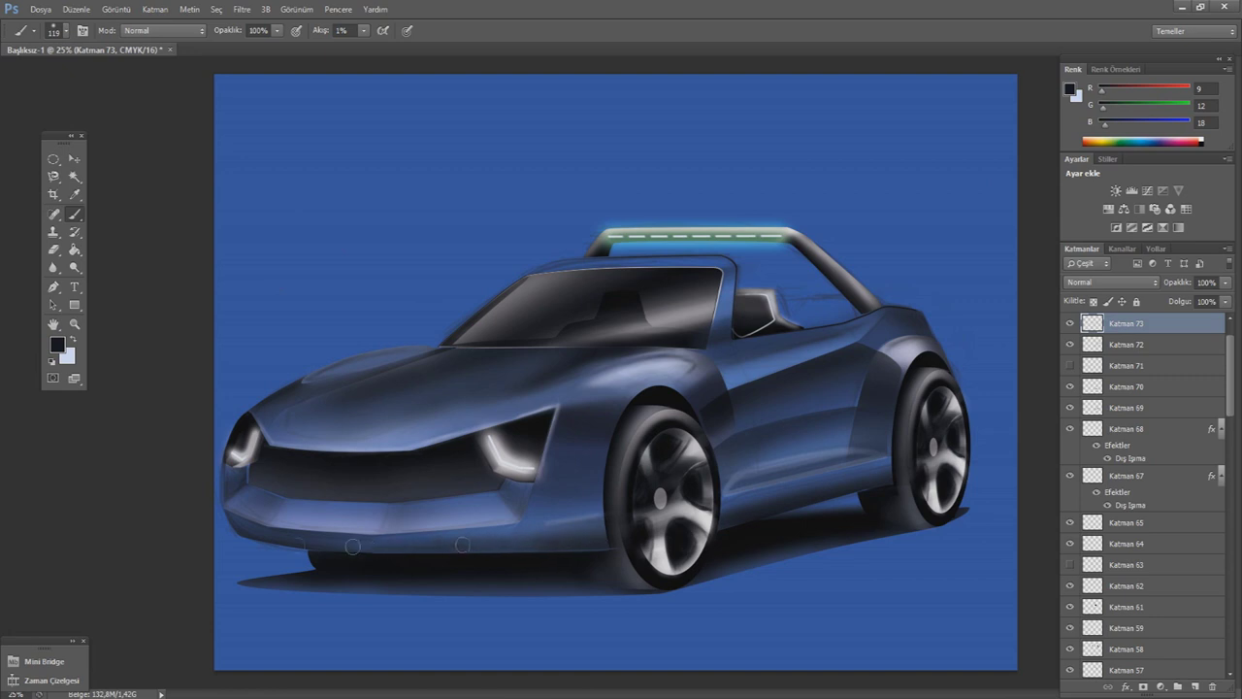
- On new layer Katman 74, airbrush a soft light glow along the lower front bumper with a 308 px brush
click(1194, 686)
click(73, 337)
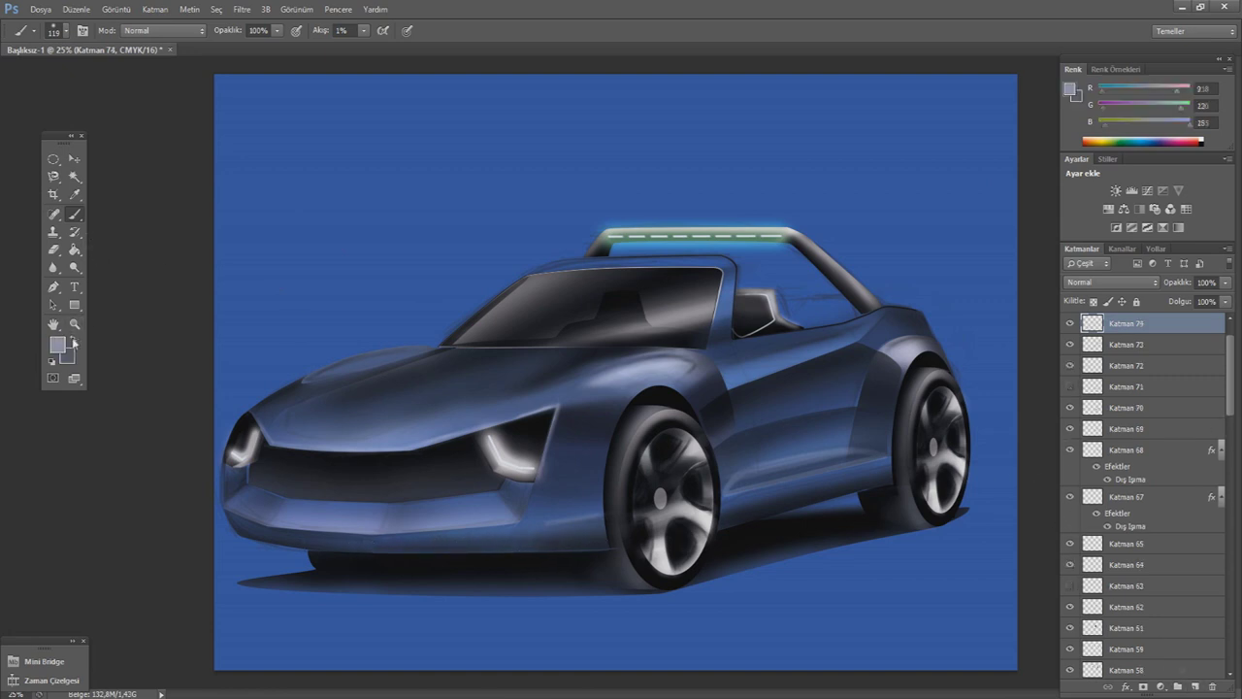
click(65, 31)
key(Return)
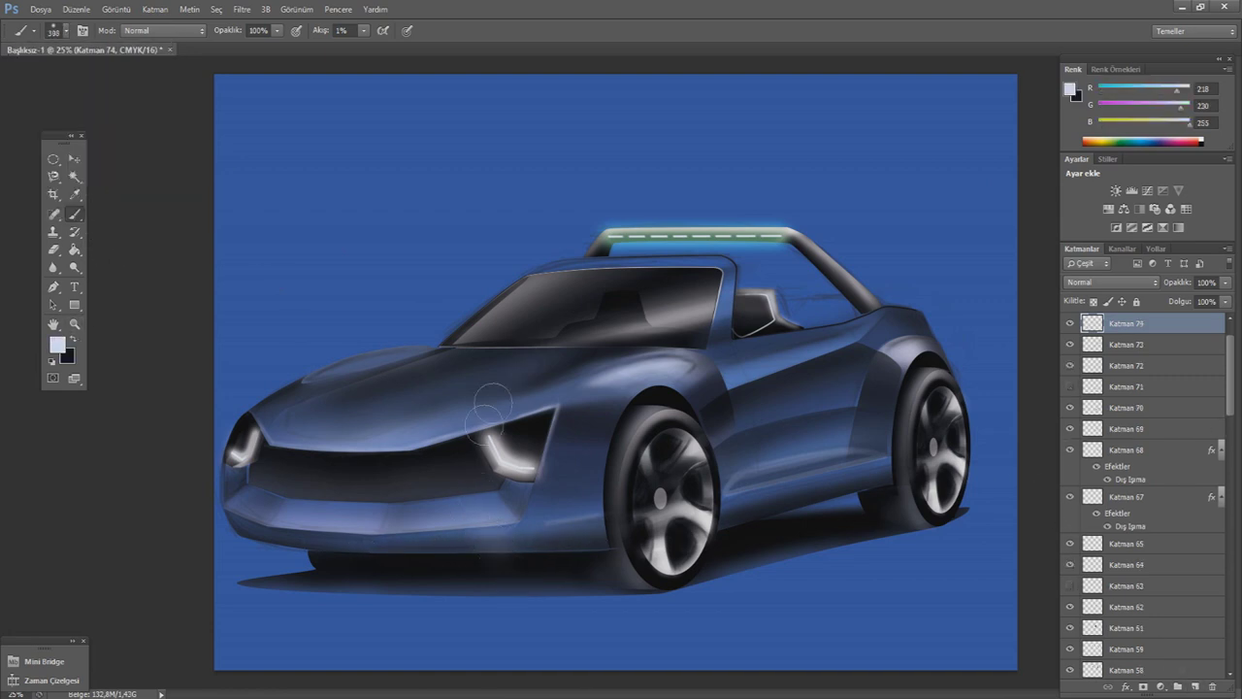
drag(493, 541, 413, 516)
- Erase the bumper glow's excess near the front wheel and add empty layer Katman 75
key(e)
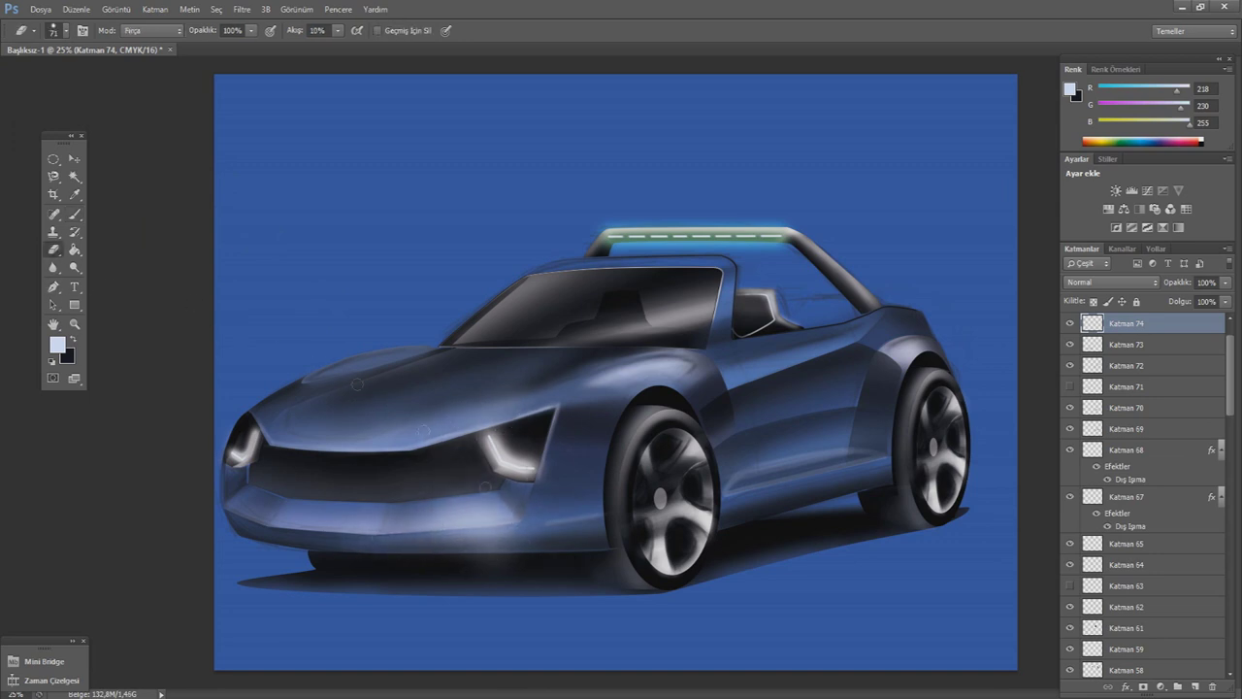
drag(674, 549, 643, 538)
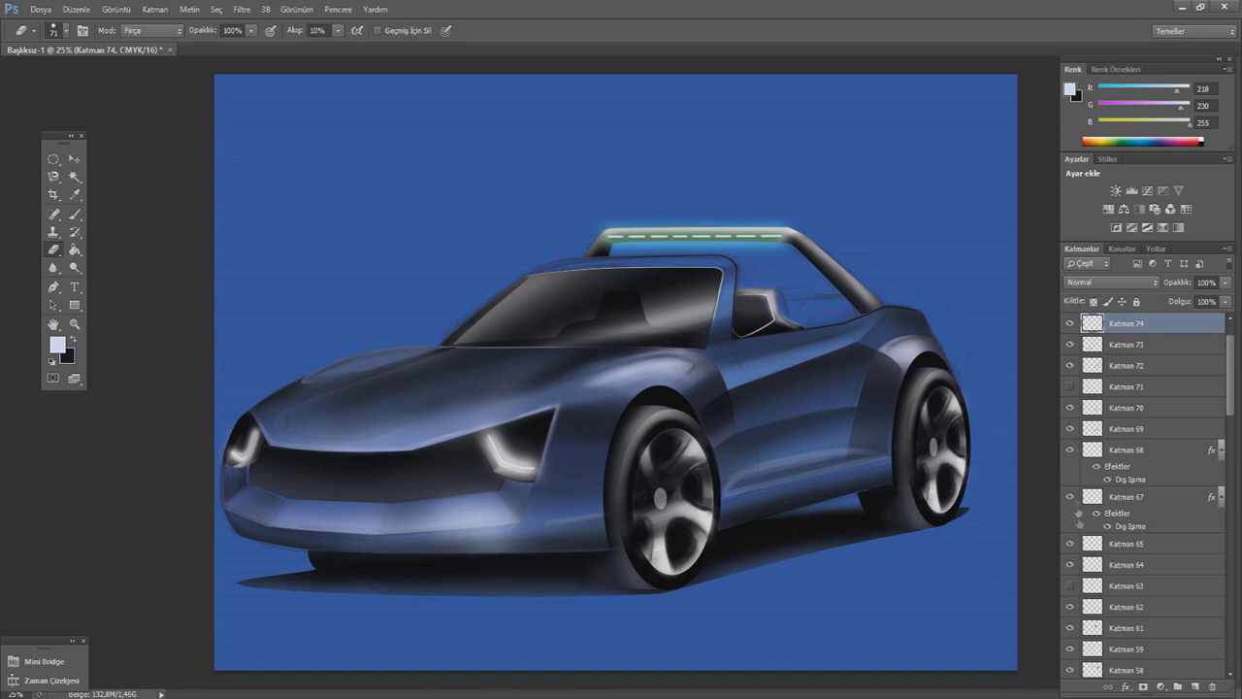
click(1195, 686)
key(p)
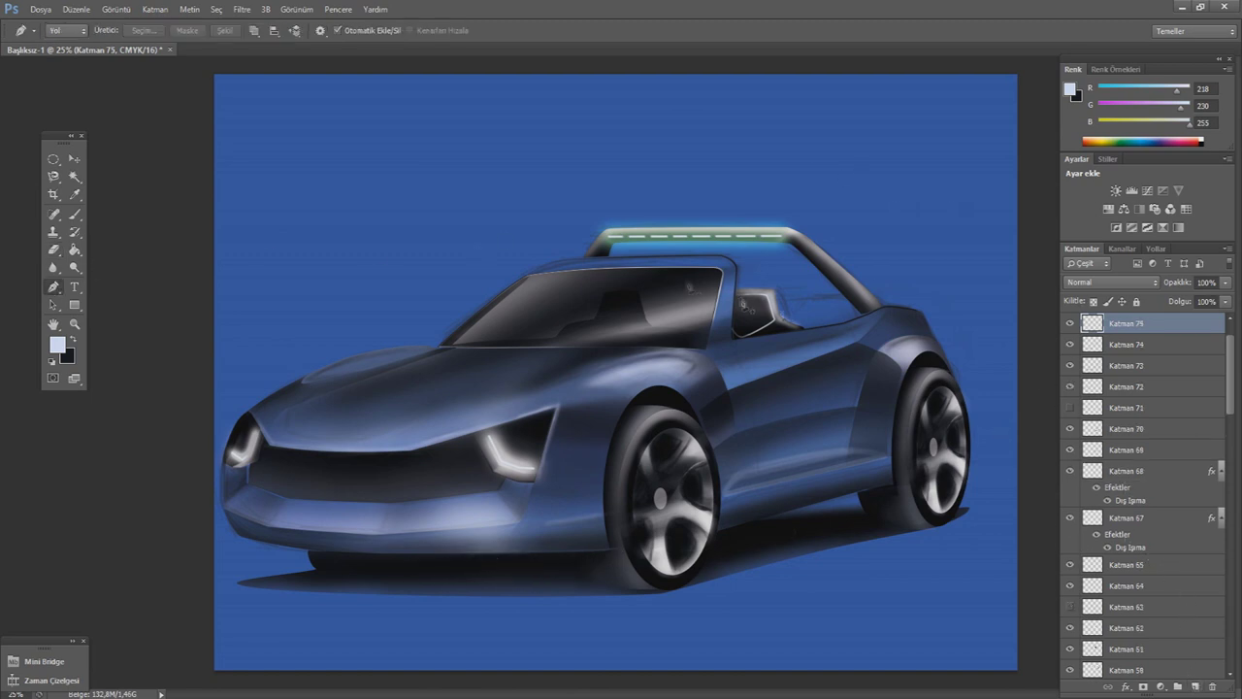
- Trace a Pen path around the seat area below the windscreen and make it a selection
click(846, 299)
click(640, 301)
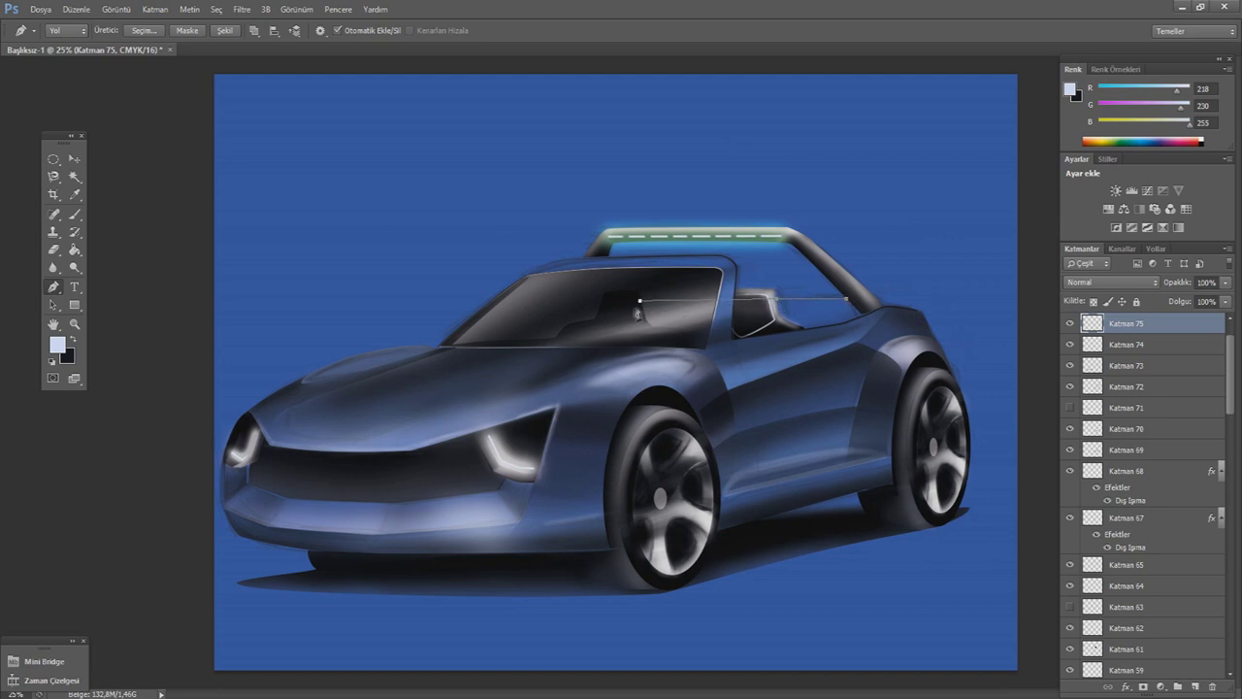
click(646, 322)
click(697, 332)
click(797, 329)
drag(800, 334, 858, 324)
right_click(835, 265)
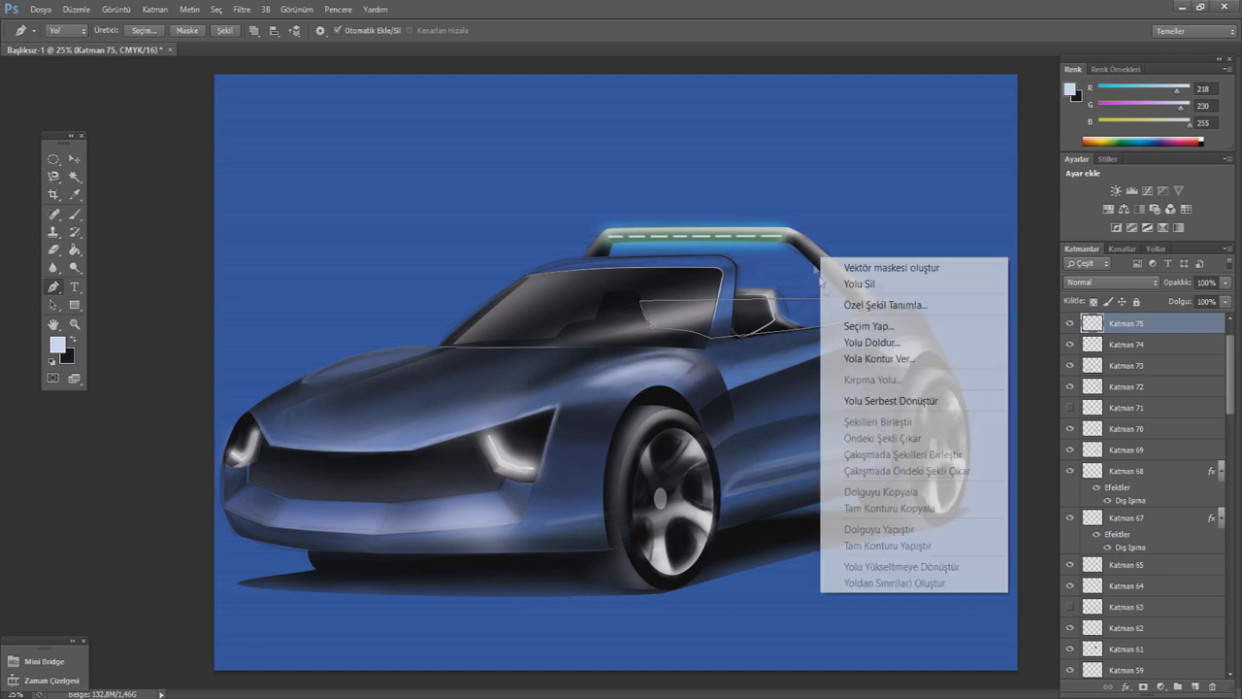
click(859, 324)
click(709, 212)
- Set up a dark brush, enlarging it to 97 then 172 px, with flow 6% then 1%
key(x)
key(b)
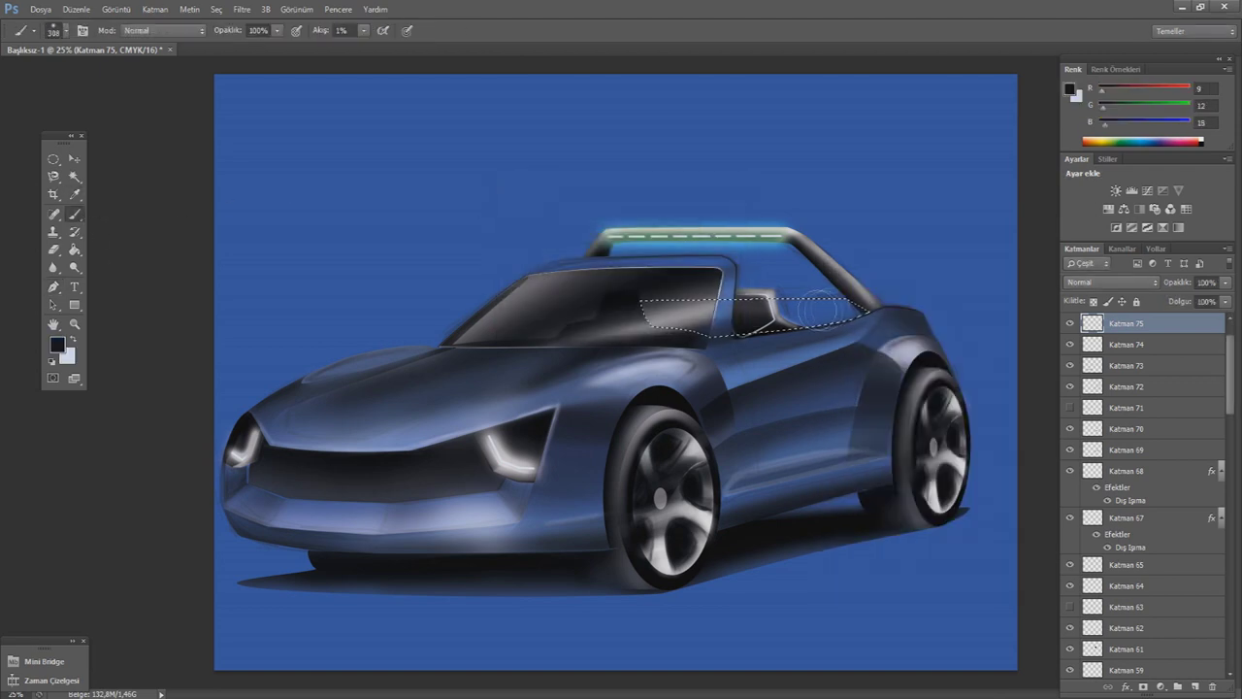
click(61, 31)
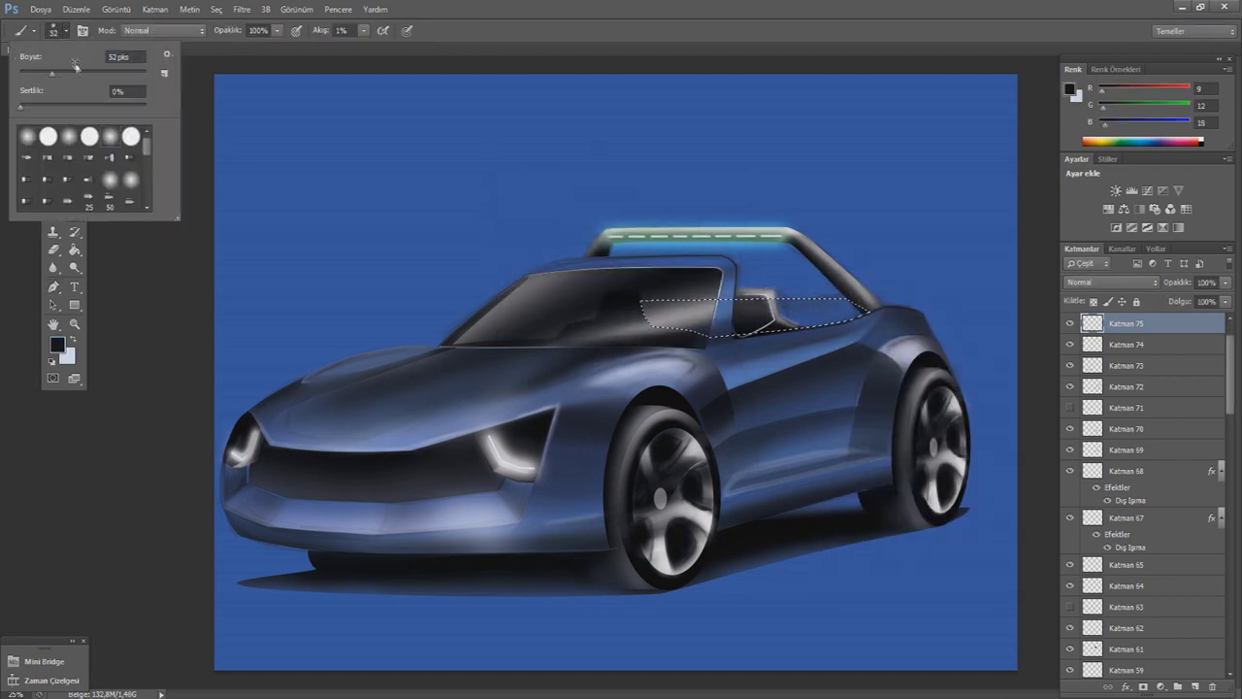
drag(109, 57, 144, 56)
click(364, 31)
drag(361, 47, 375, 47)
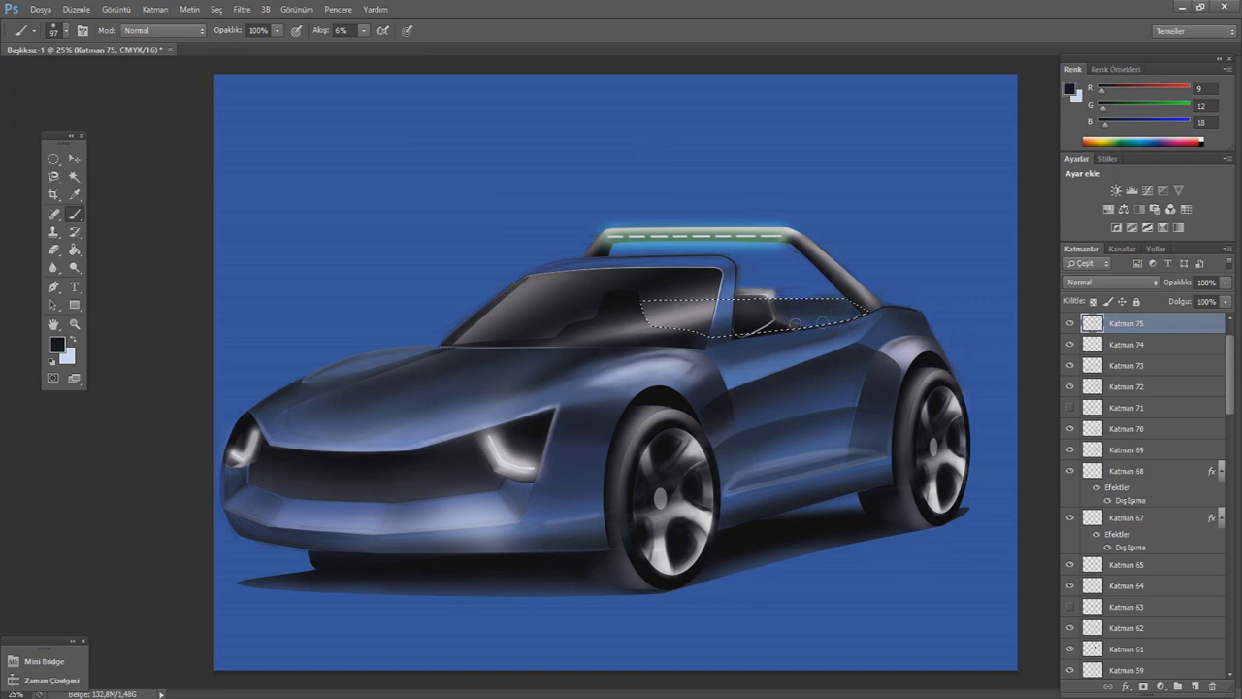
click(64, 31)
drag(136, 56, 148, 56)
click(364, 31)
drag(375, 47, 358, 47)
- Make pure black the painting colour with brush flow kept at 8%
key(e)
key(b)
click(57, 343)
click(737, 648)
click(1038, 460)
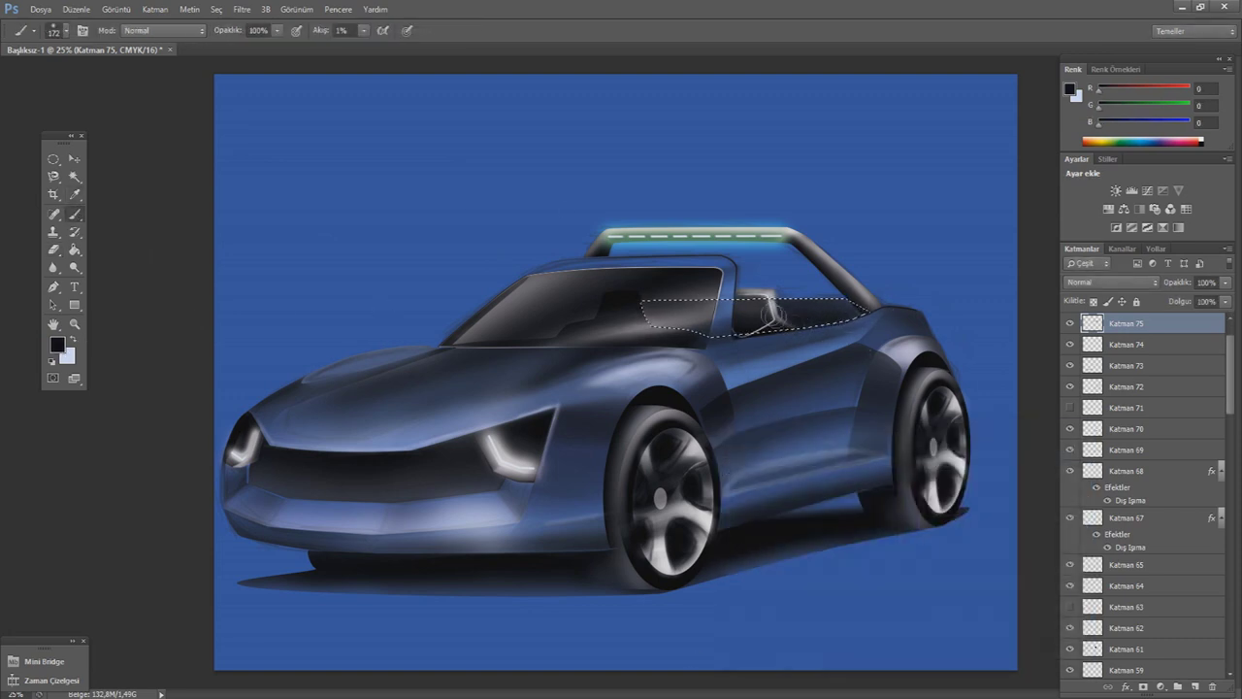
click(364, 32)
text(8)
key(Return)
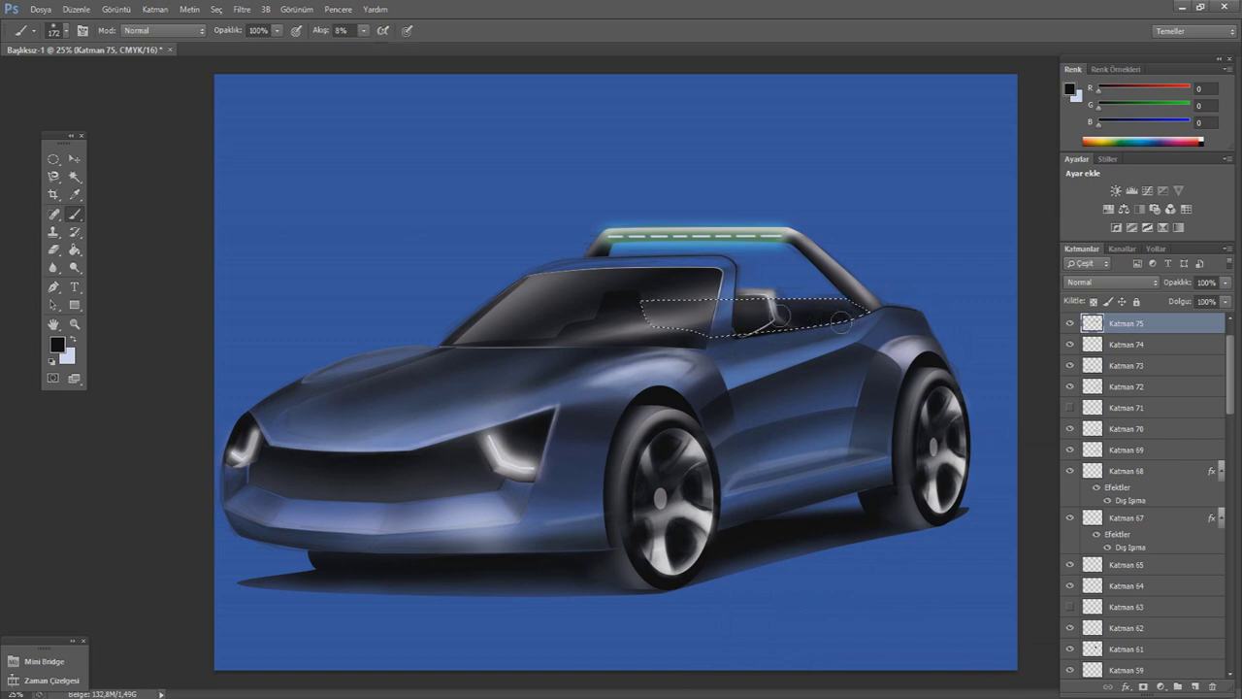
click(53, 250)
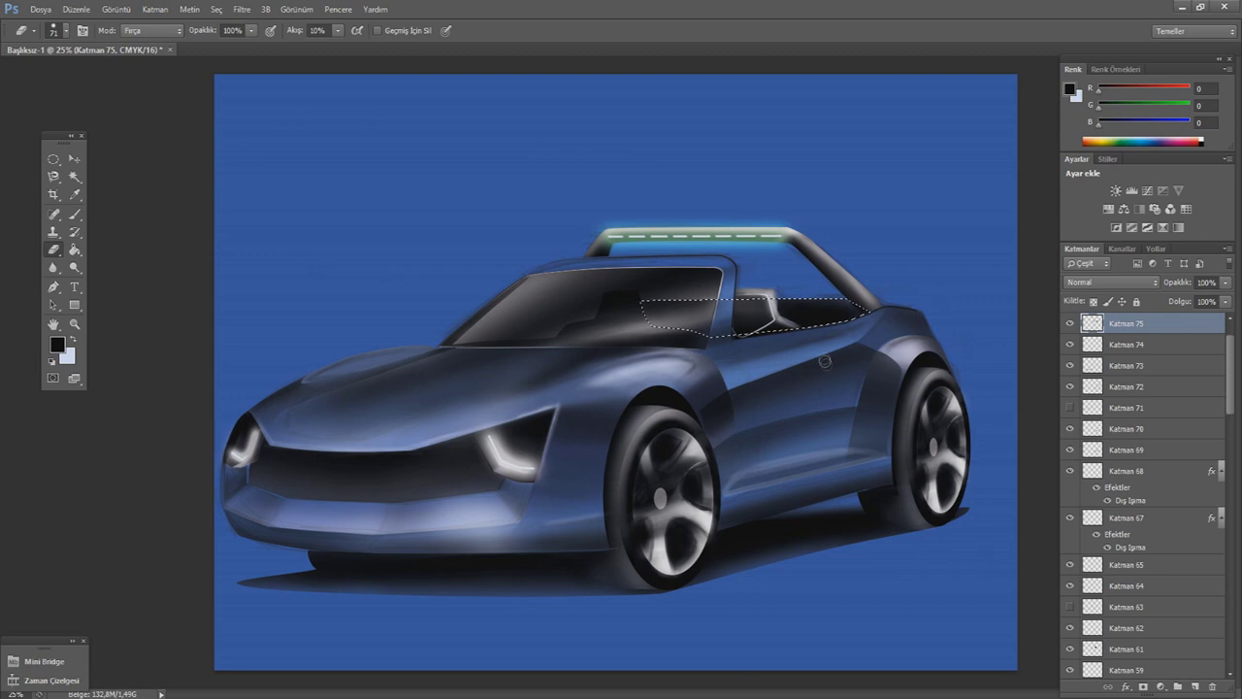
- Add empty layer Katman 76, set white as painting colour, and clear the seat selection
click(53, 158)
click(1194, 686)
click(73, 338)
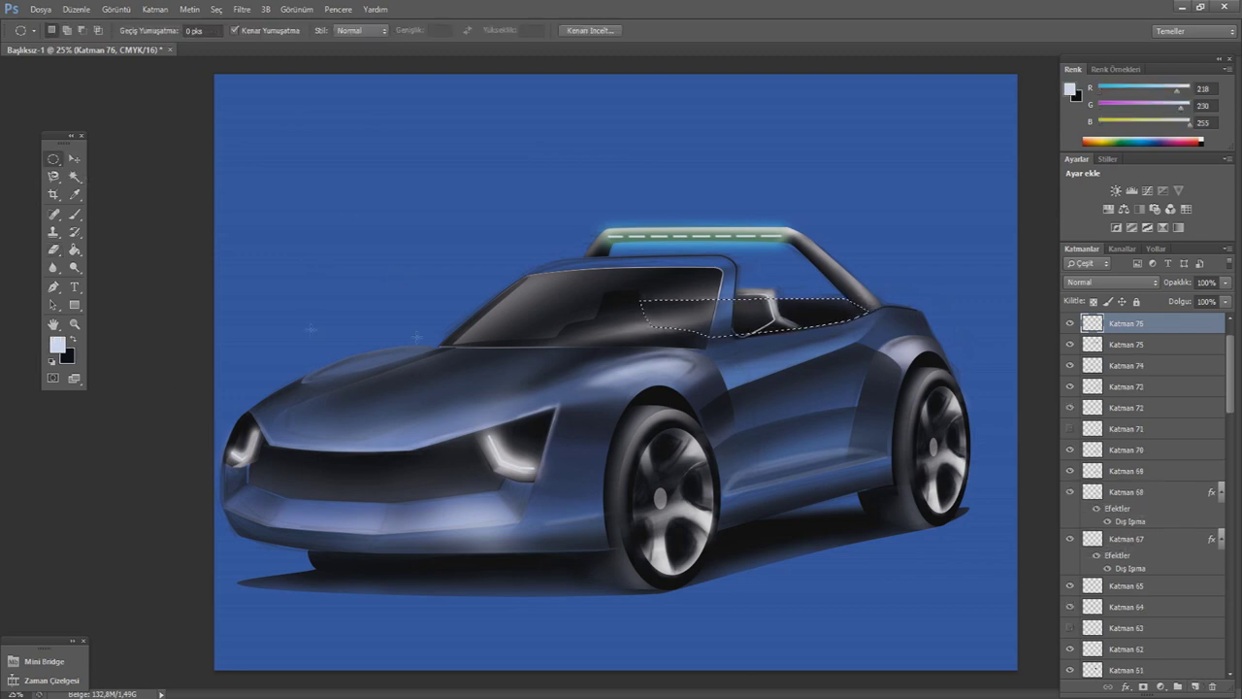
click(59, 346)
key(Return)
key(b)
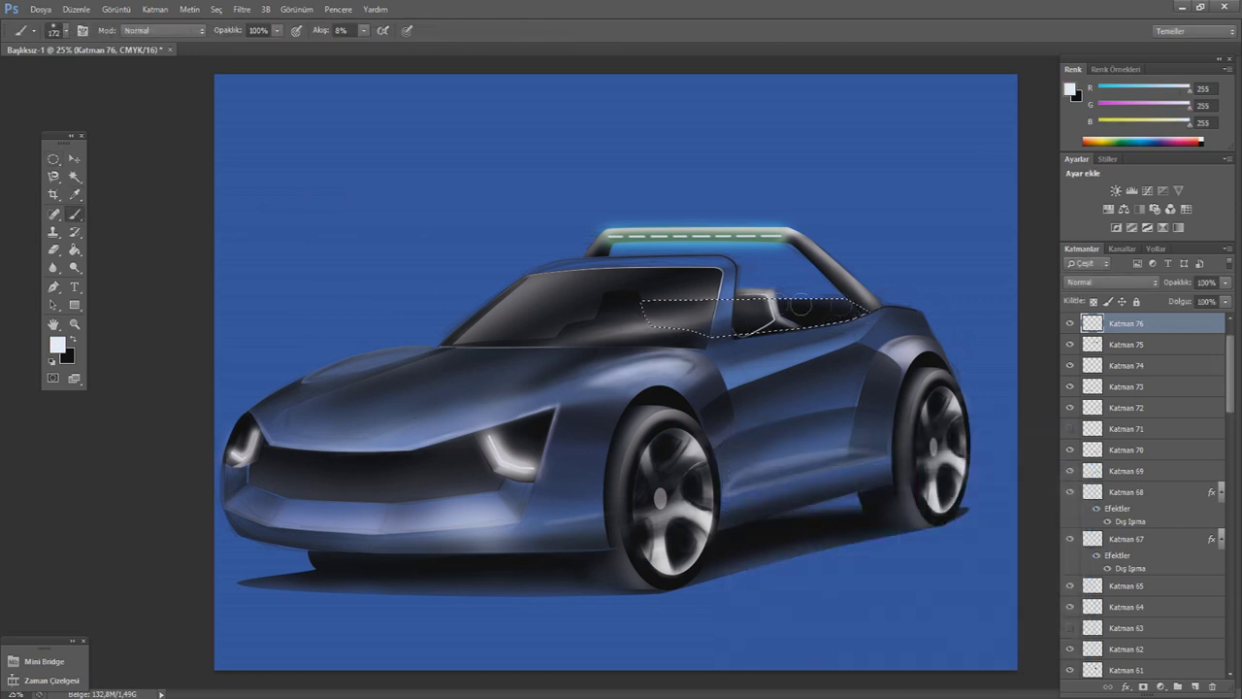
click(54, 249)
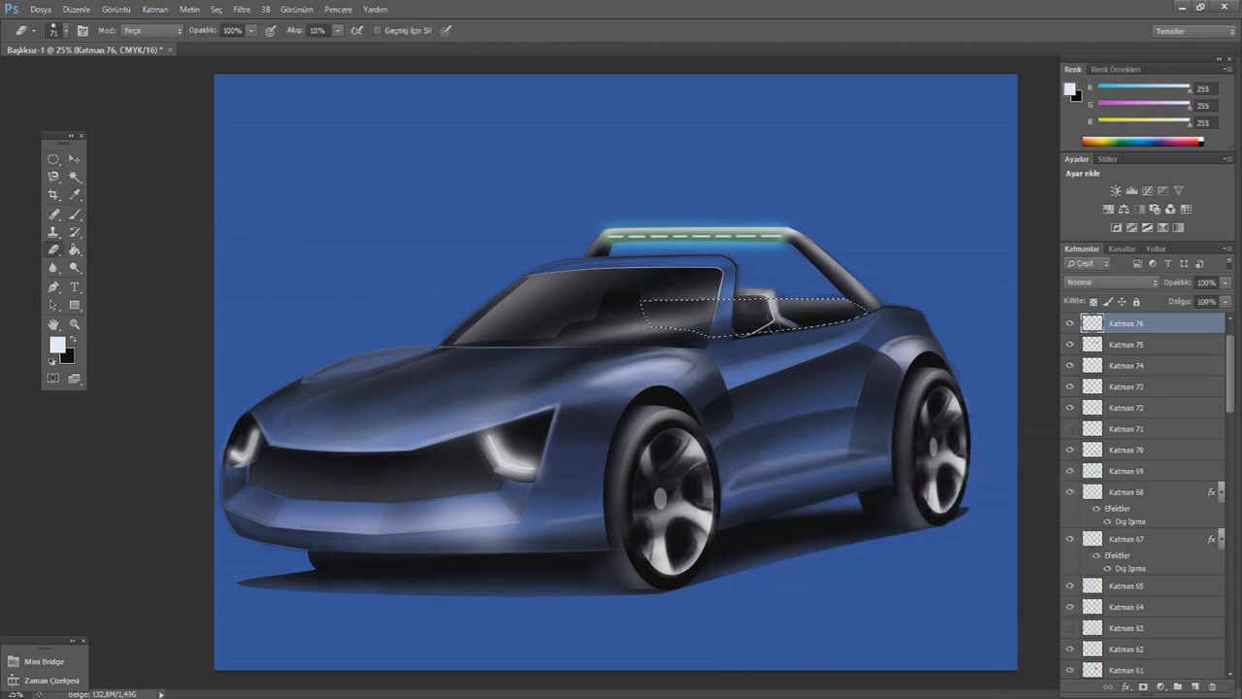
click(55, 157)
click(407, 161)
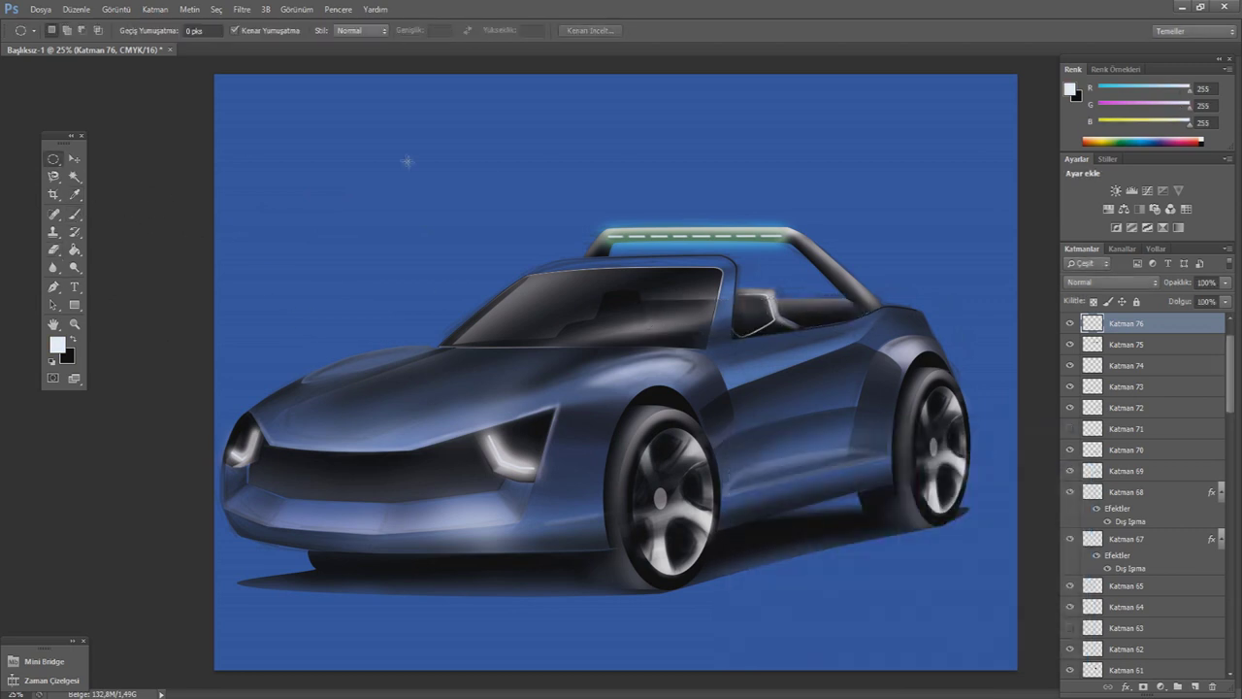
- Set a pale blue-white brush colour and shrink the brush to 28 px
key(e)
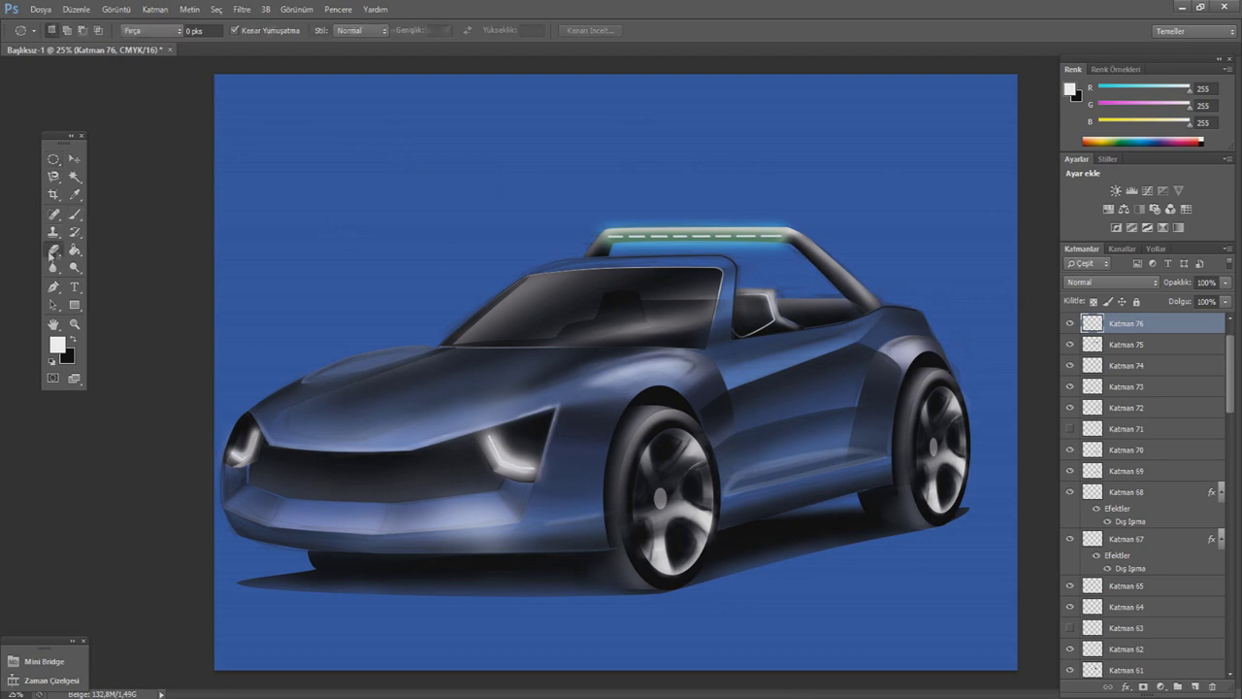
key(b)
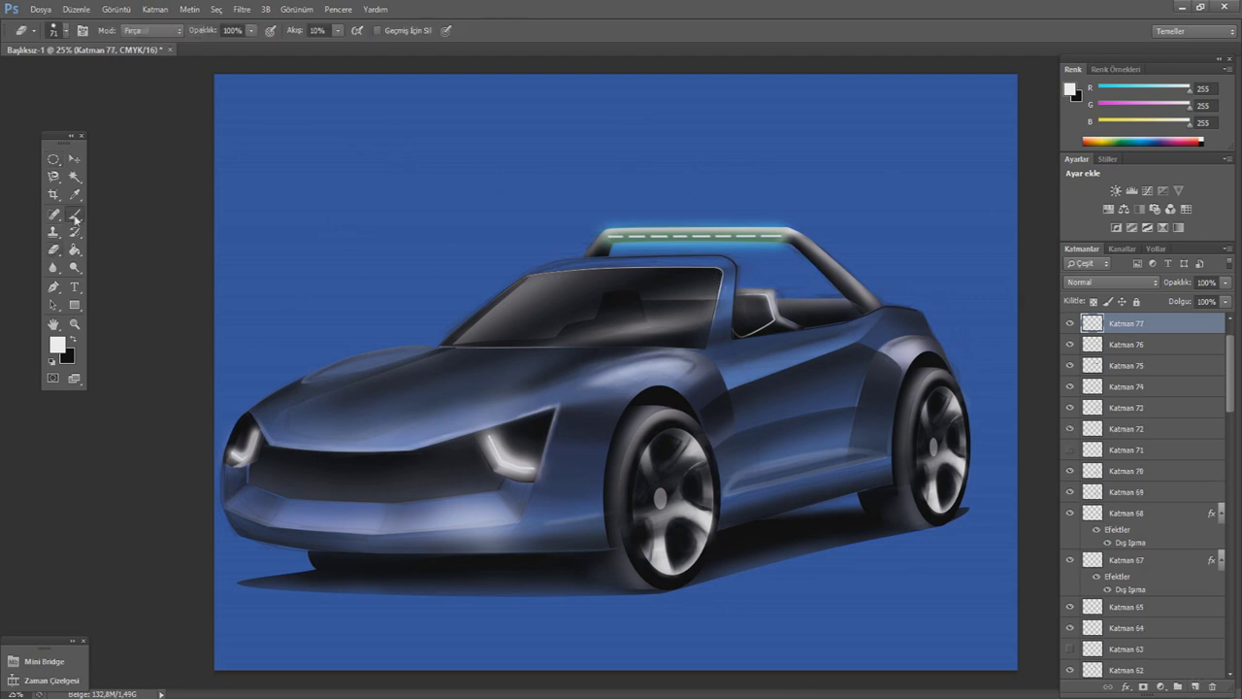
click(1032, 457)
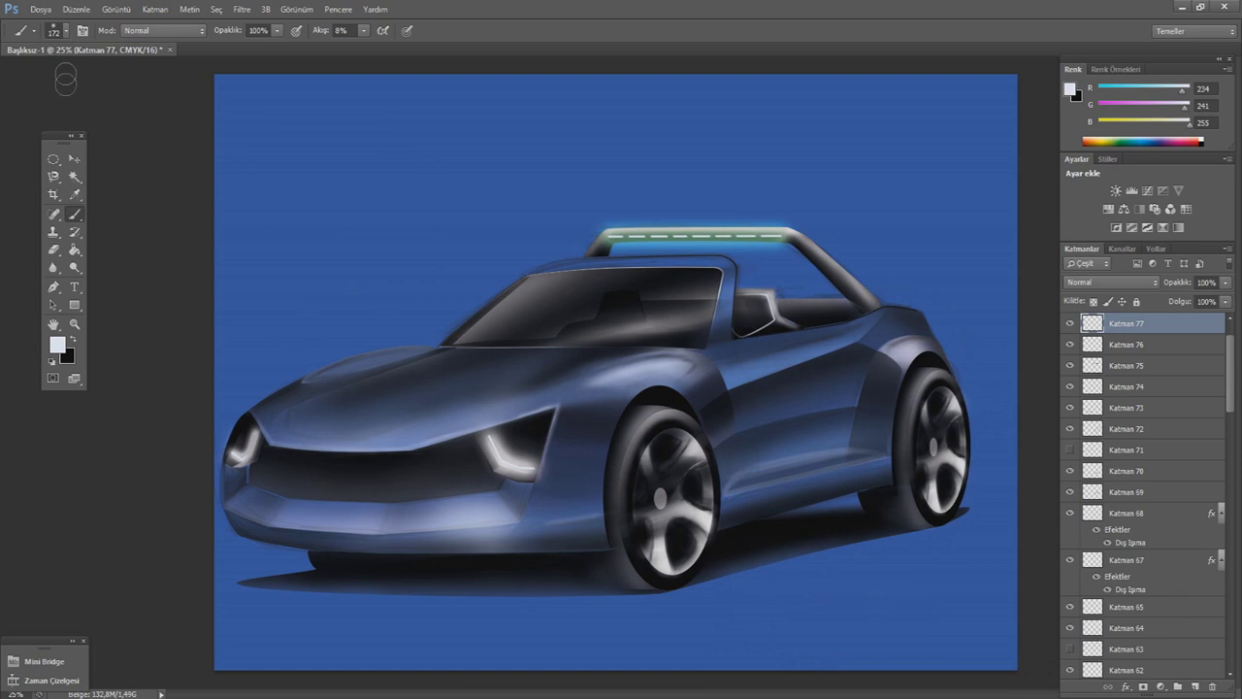
click(60, 30)
drag(145, 58, 117, 57)
key(Return)
- Delete the unused top layer and paint a faint highlight along the windshield's top edge
key(Delete)
click(59, 30)
click(364, 30)
drag(544, 269, 580, 263)
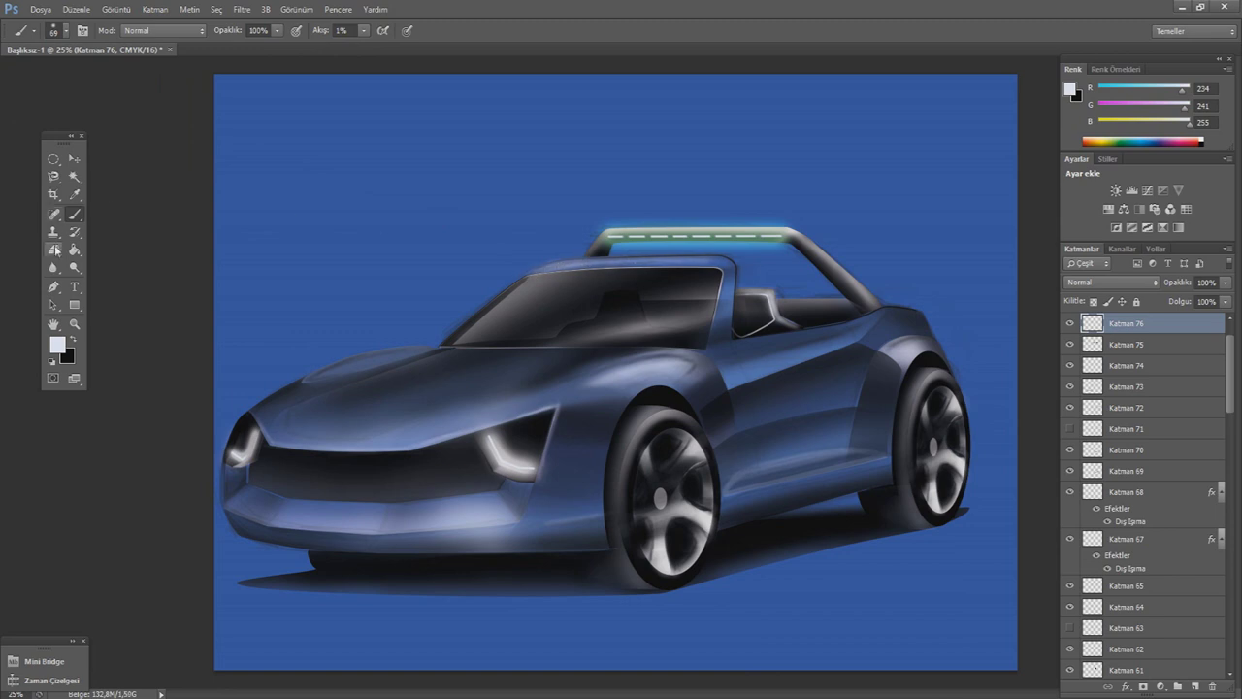
key(e)
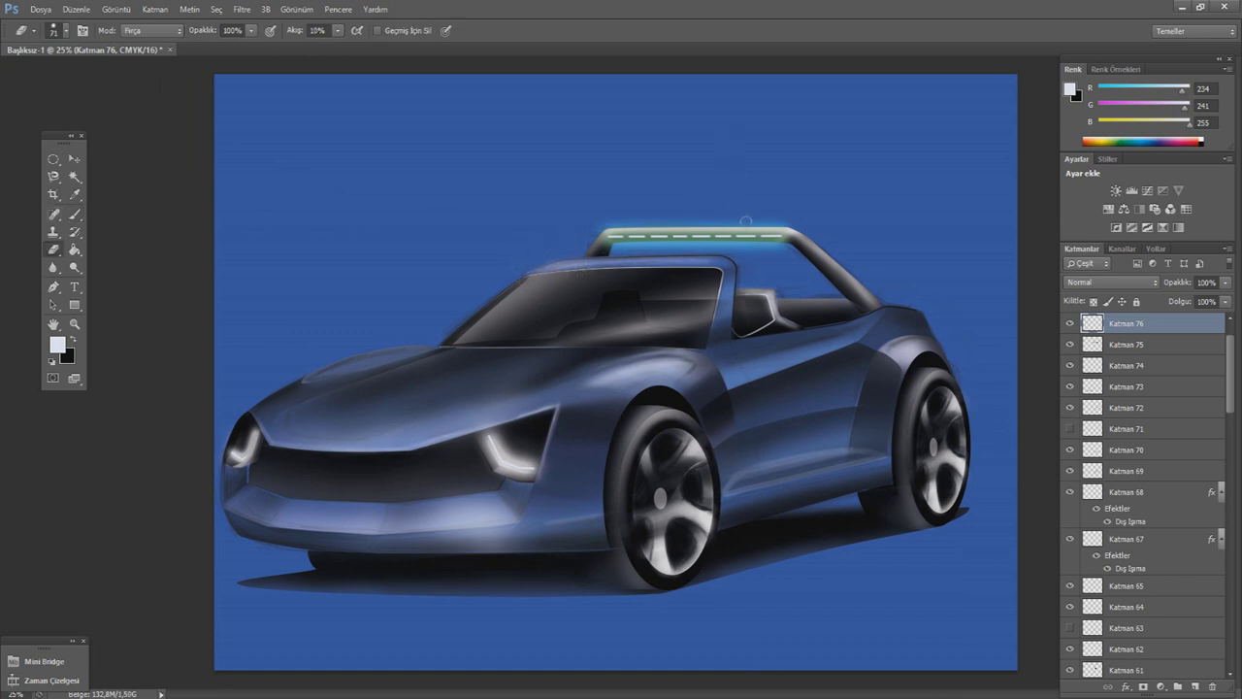
click(1194, 686)
- Trace the door cut line with the Pen tool and stroke it in black
key(p)
click(732, 340)
click(762, 481)
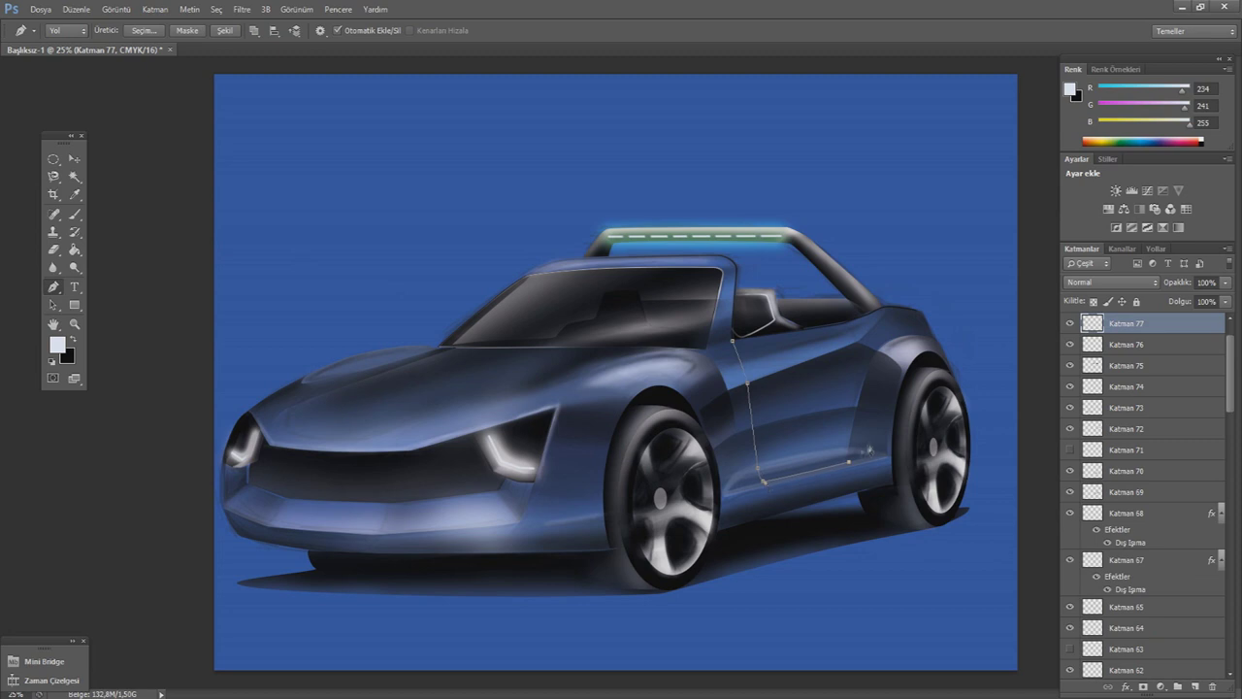
click(860, 357)
key(x)
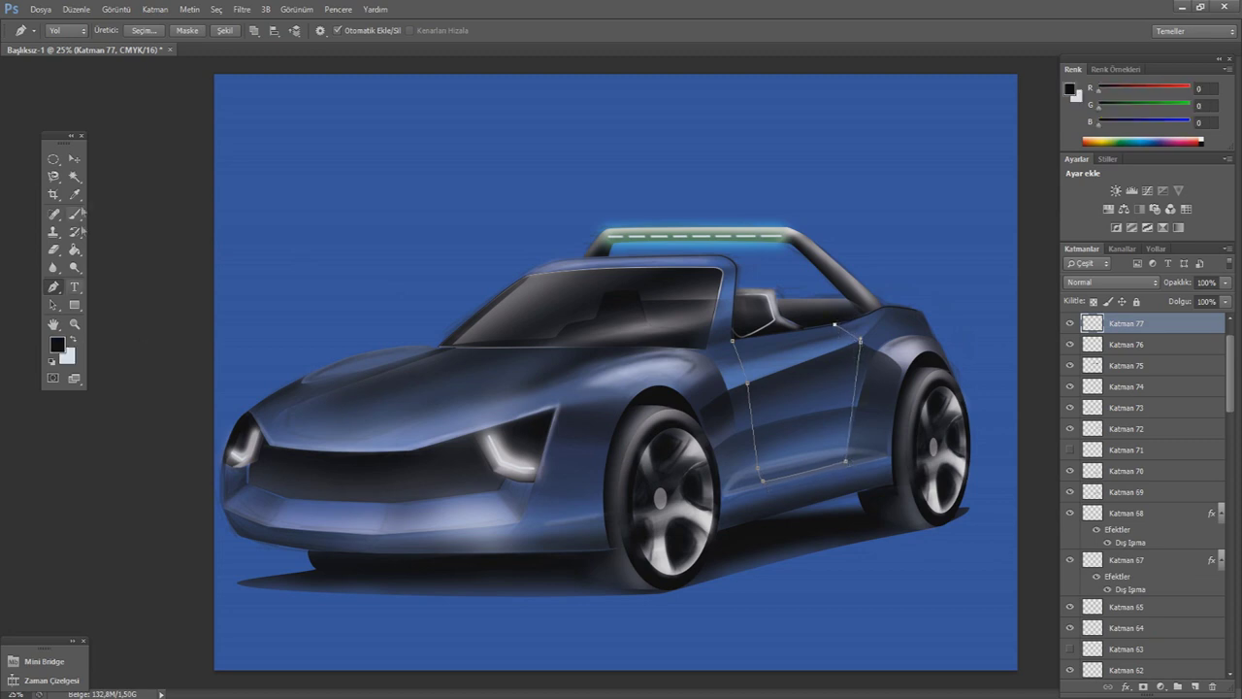
key(b)
click(64, 30)
key(a)
right_click(736, 346)
click(825, 448)
click(745, 260)
- Restroke the door path thinly with an 11 px brush and duplicate the line layer
right_click(761, 278)
key(Escape)
key(p)
key(b)
click(64, 30)
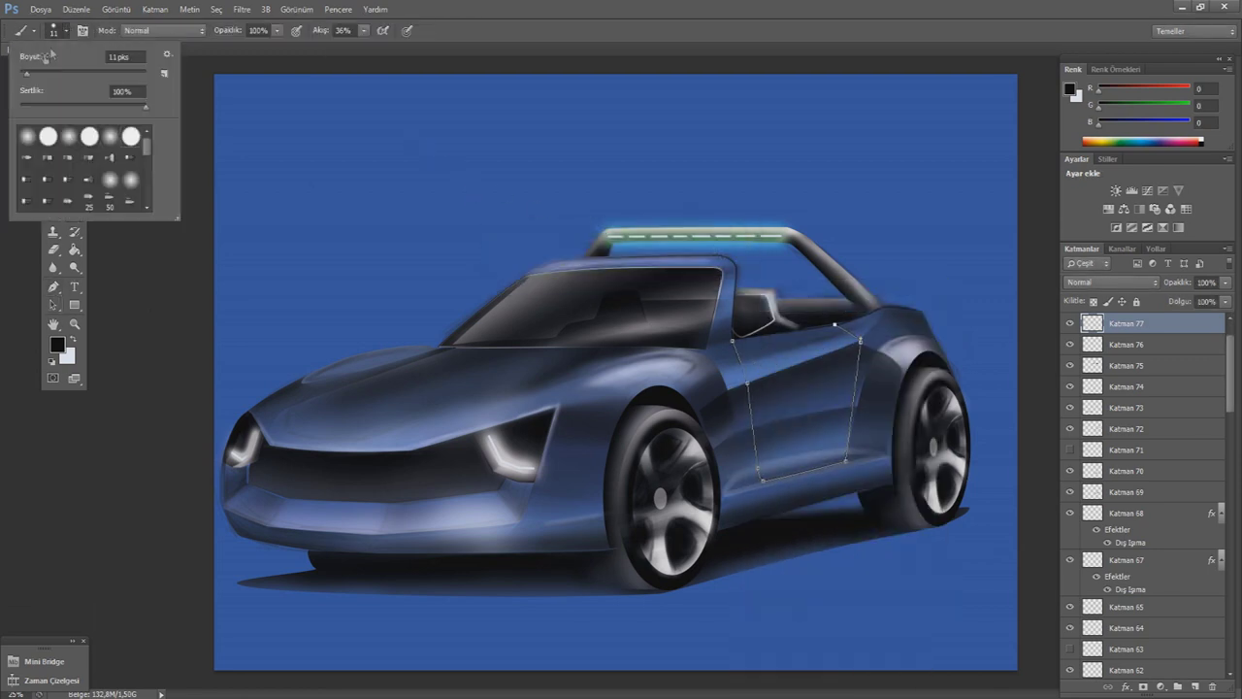
click(53, 287)
right_click(780, 273)
click(834, 160)
click(713, 255)
key(v)
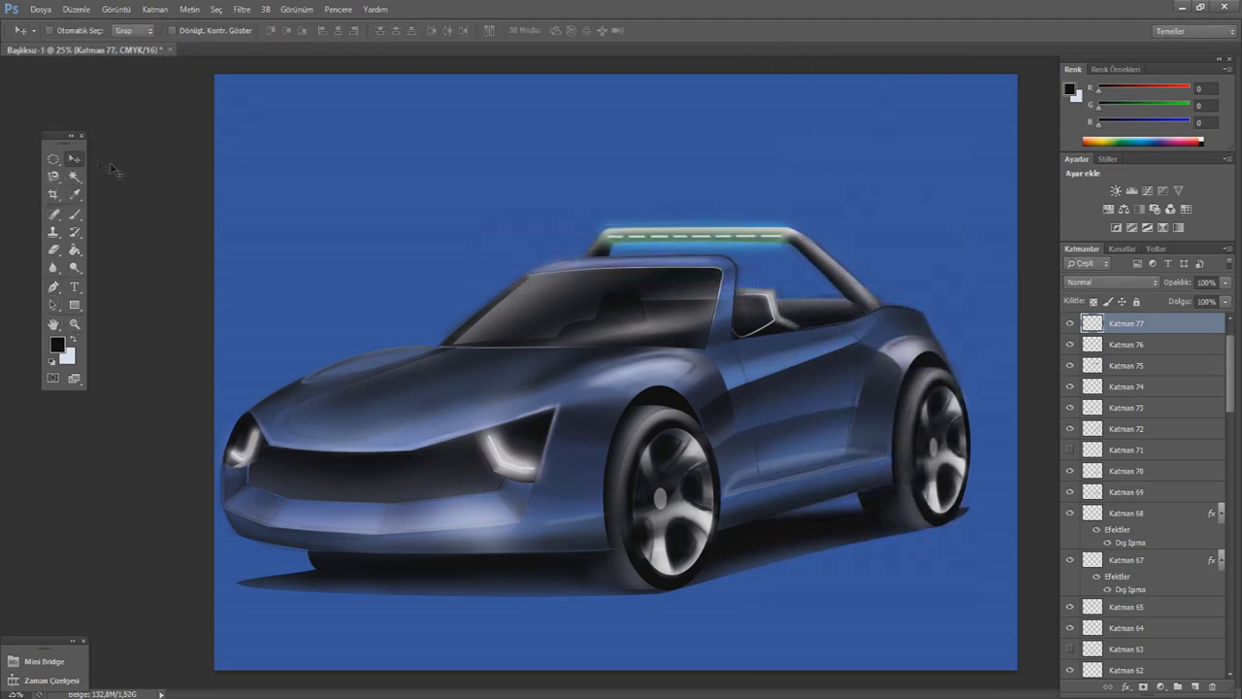
key(ctrl+j)
key(ctrl+plus)
key(ctrl+plus)
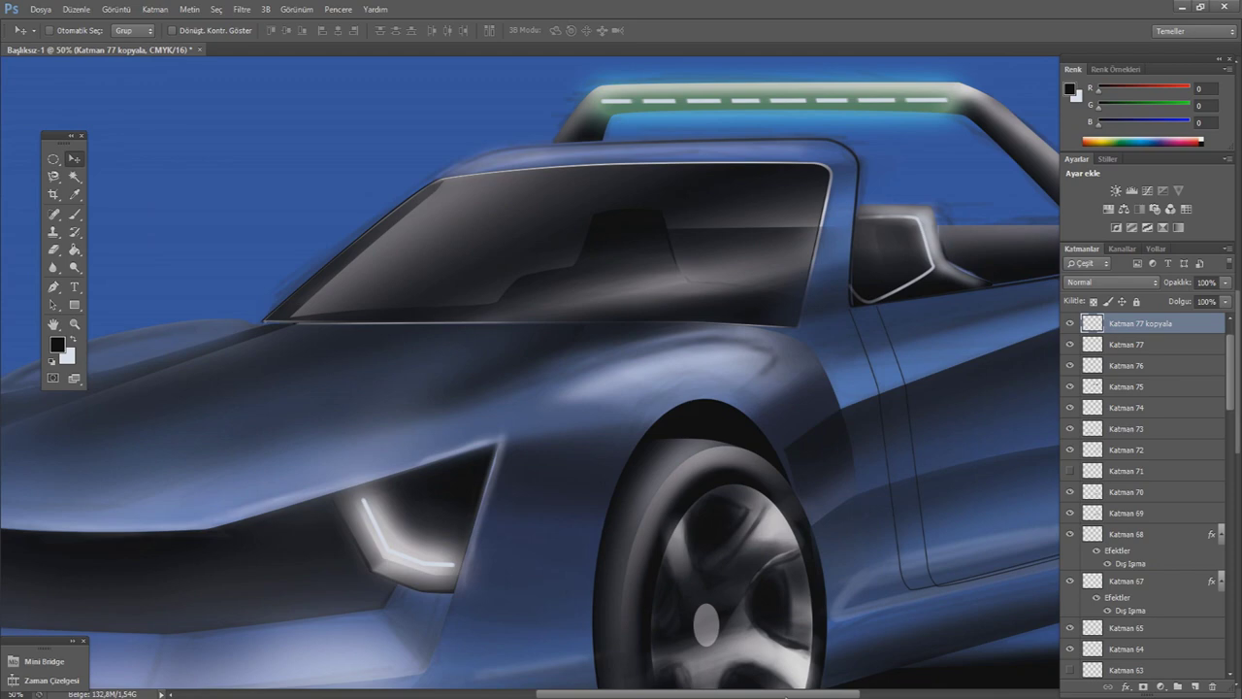
- Give the copied door-line layer a white Color Overlay style
scroll(529, 378, right, 5)
right_click(1143, 324)
click(1019, 118)
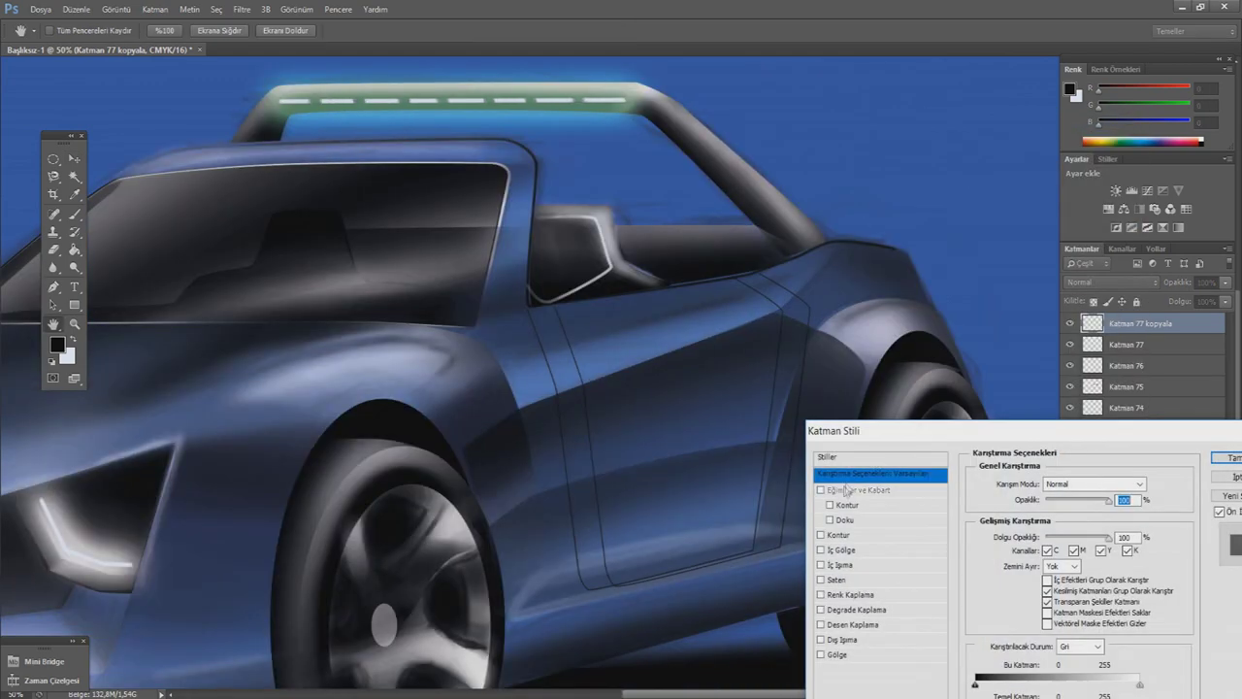
click(850, 594)
click(1145, 483)
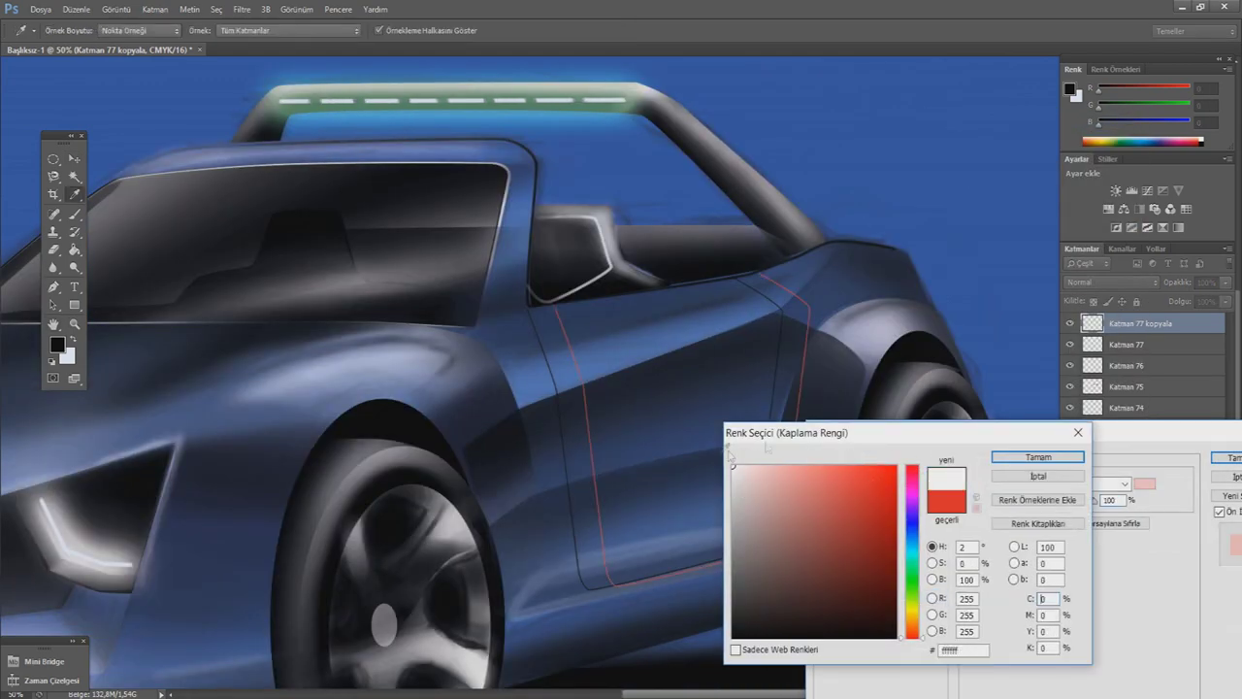
click(1038, 456)
click(1227, 457)
- Nudge the white door lines slightly up-left and set the eraser flow to 1%
mouse_move(639, 487)
mouse_down()
mouse_move(623, 473)
mouse_move(629, 512)
mouse_up()
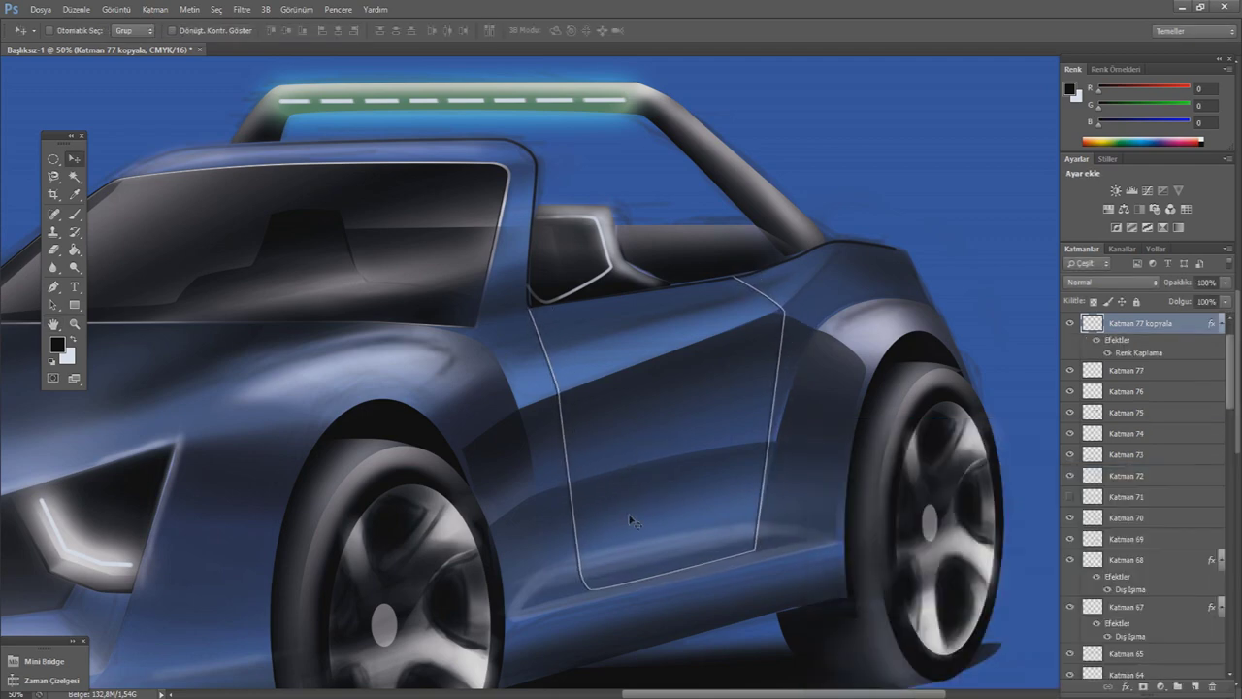
key(ctrl+minus)
key(ctrl+minus)
key(e)
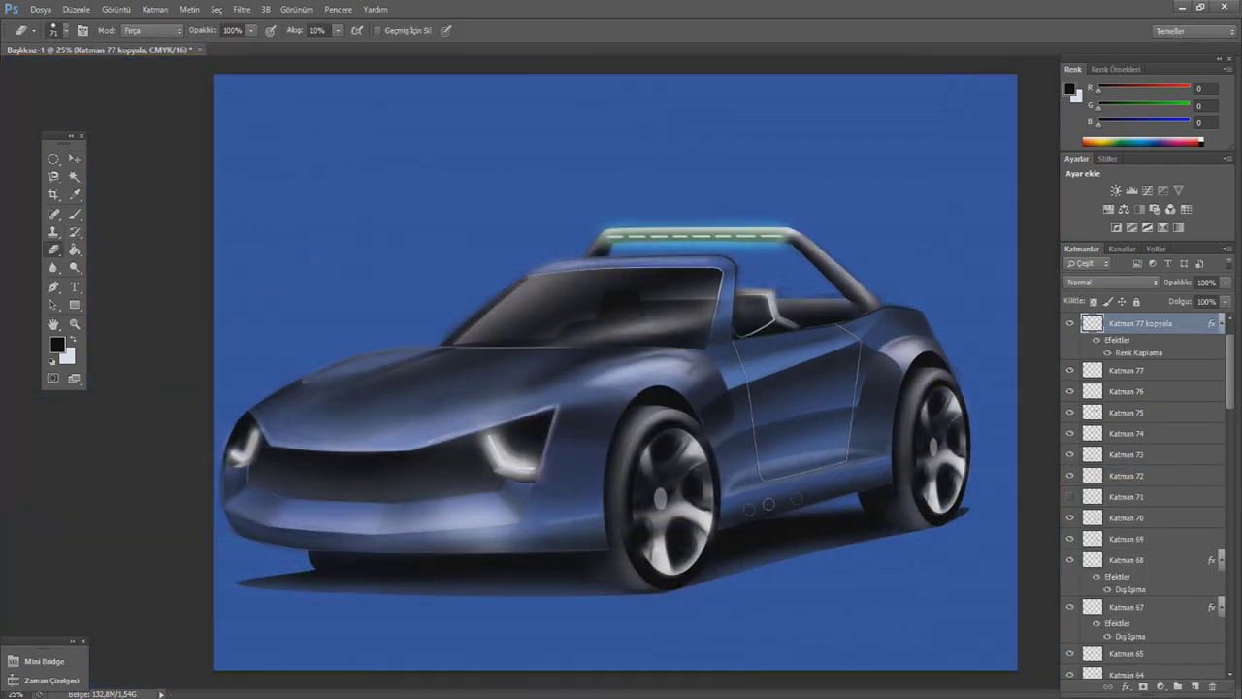
key(shift+0)
key(shift+1)
click(1194, 686)
- Draw a Pen path along the body shoulder and door top behind the cockpit
key(p)
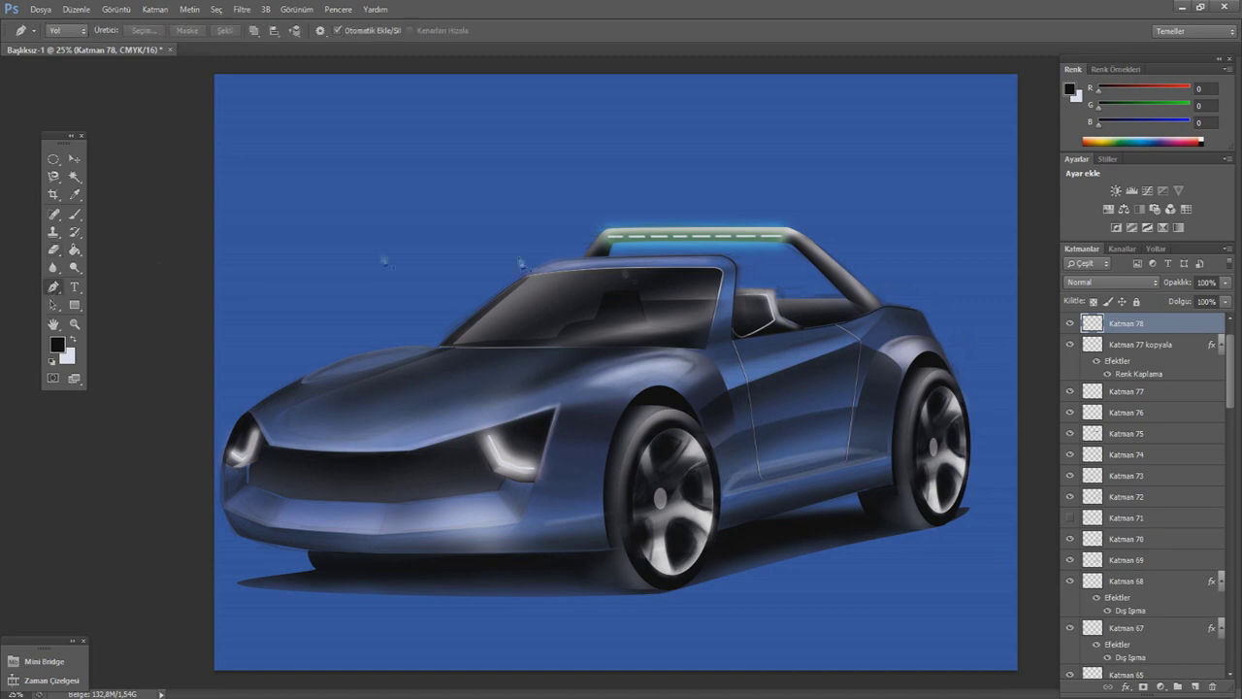
click(868, 312)
click(735, 340)
click(793, 331)
click(828, 323)
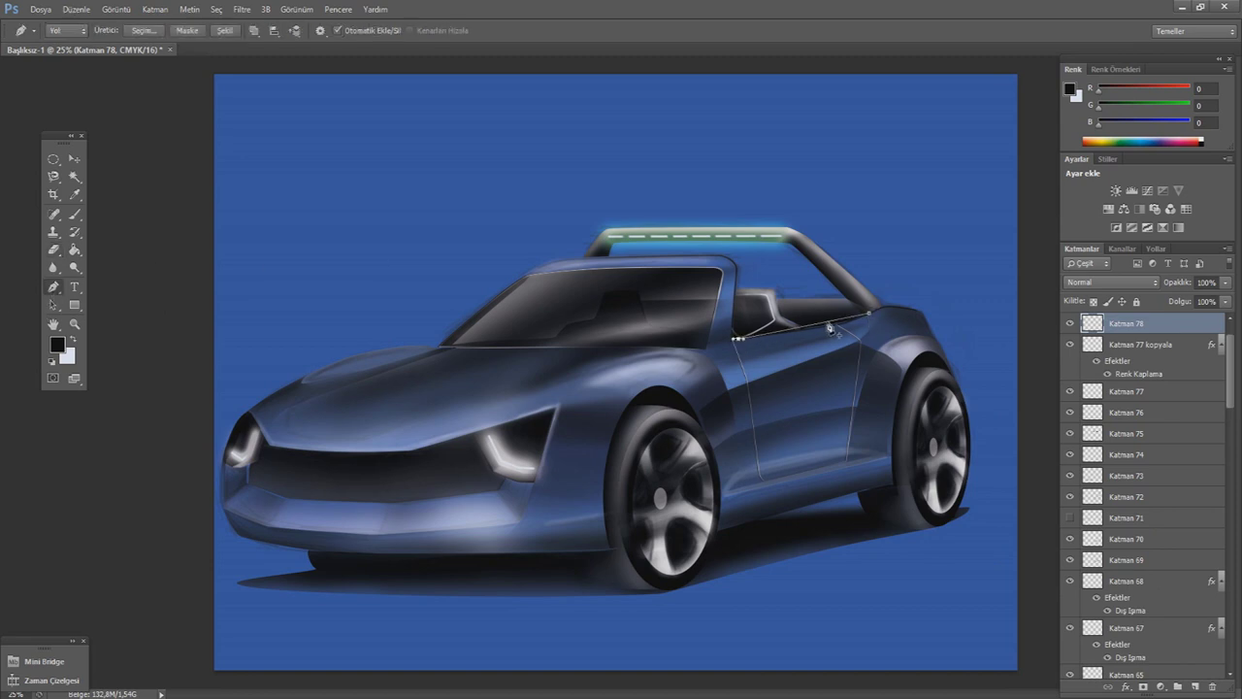
click(736, 270)
drag(831, 327, 850, 321)
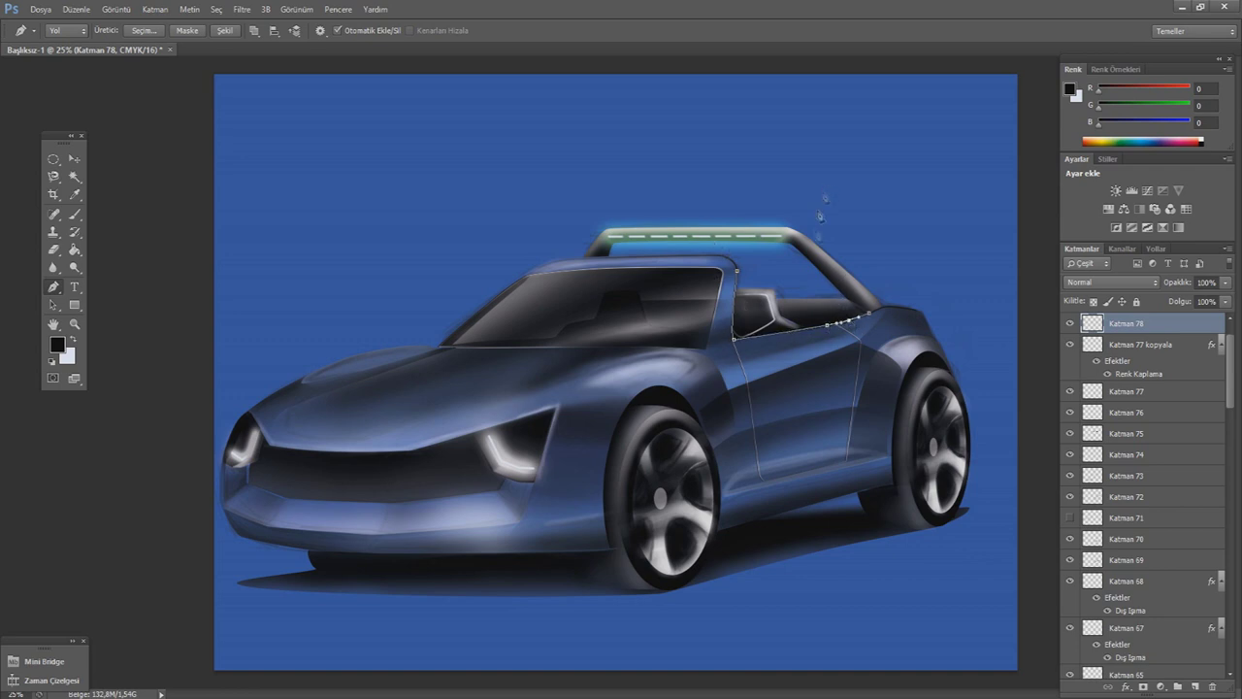
- Stroke the shoulder path with a white brush
right_click(773, 284)
click(829, 336)
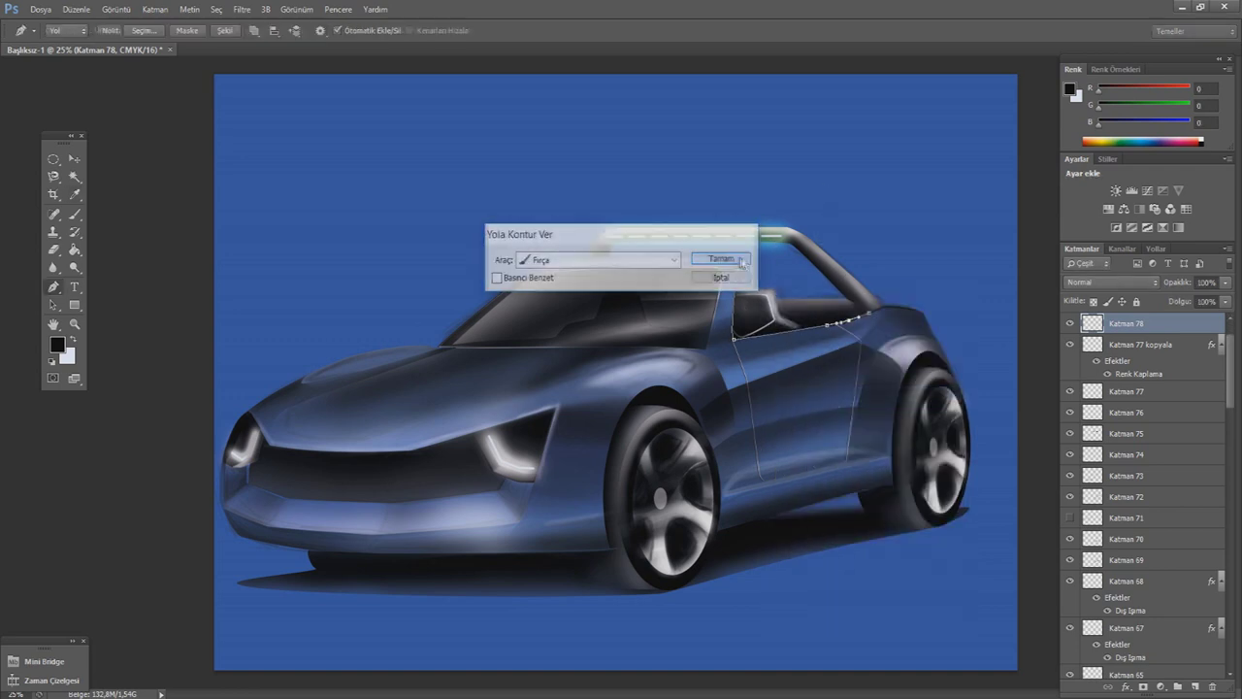
click(727, 244)
right_click(766, 288)
key(Escape)
click(78, 340)
right_click(840, 312)
click(903, 414)
click(721, 258)
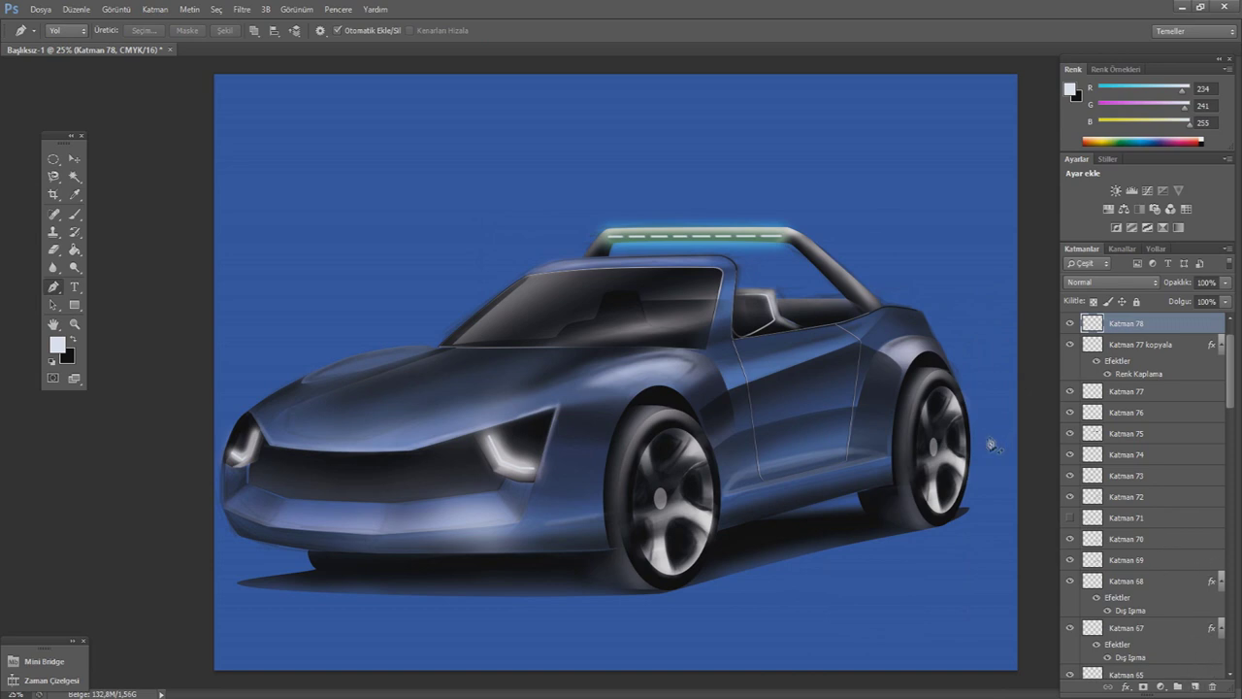
- Add a shading layer with a black 46 px brush at 11% flow
key(ctrl+shift+alt+n)
click(74, 214)
click(59, 30)
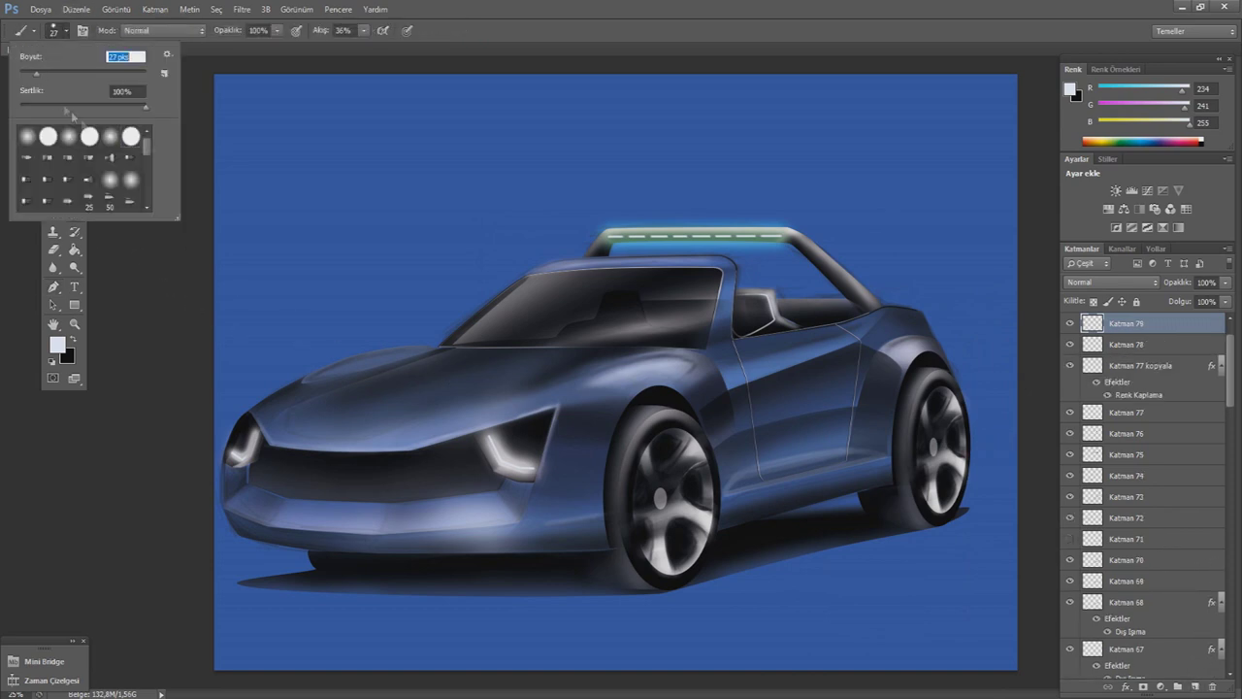
click(73, 336)
click(58, 30)
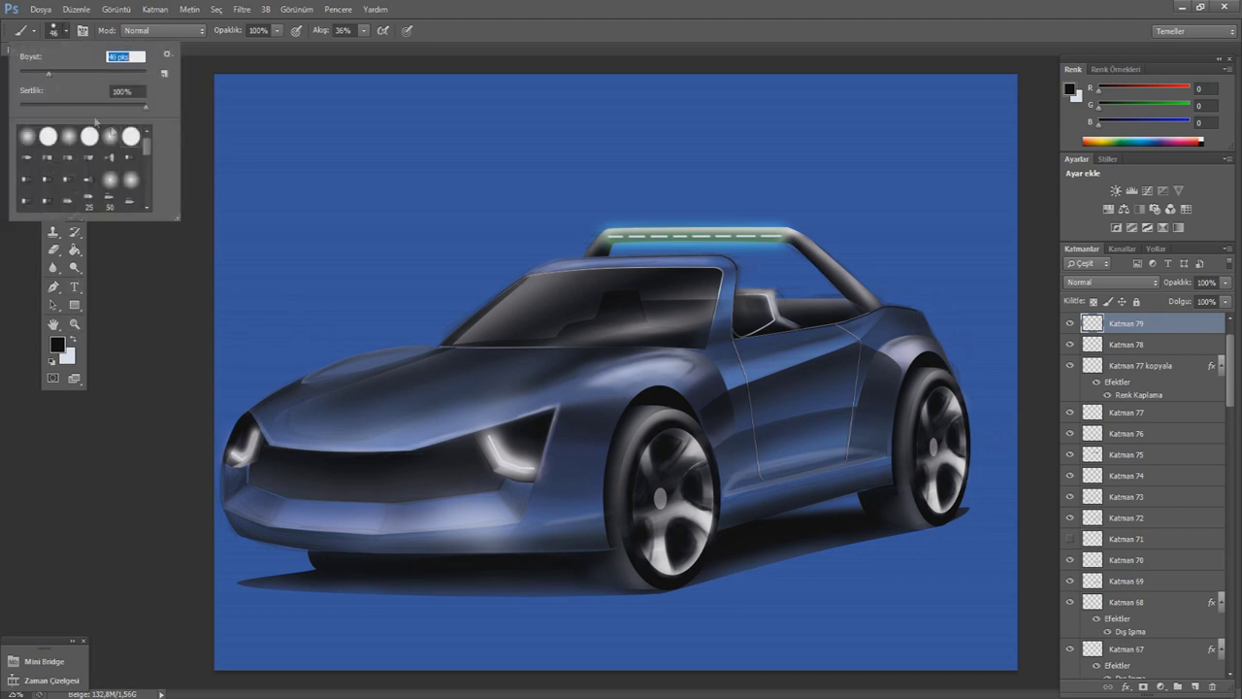
drag(363, 30, 350, 46)
scroll(641, 375, up, 1)
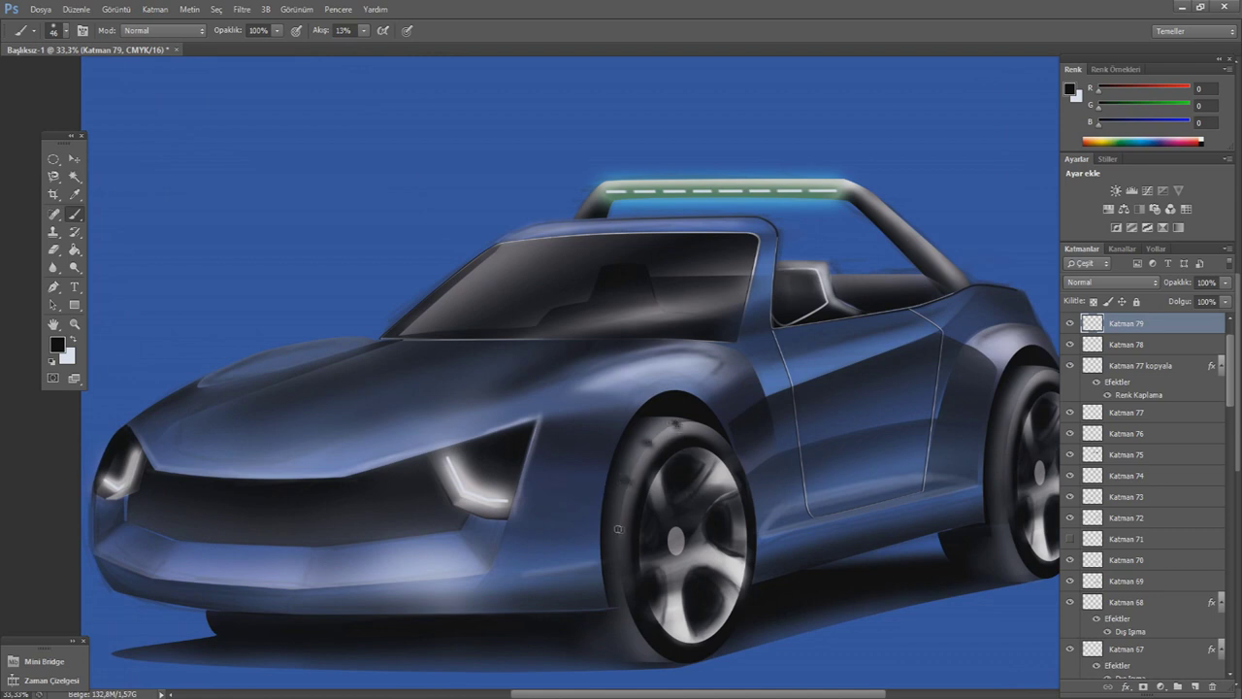
- Switch the brush to white and shrink it to 16 px
click(72, 339)
click(1034, 457)
click(58, 30)
drag(43, 66, 36, 67)
key(Return)
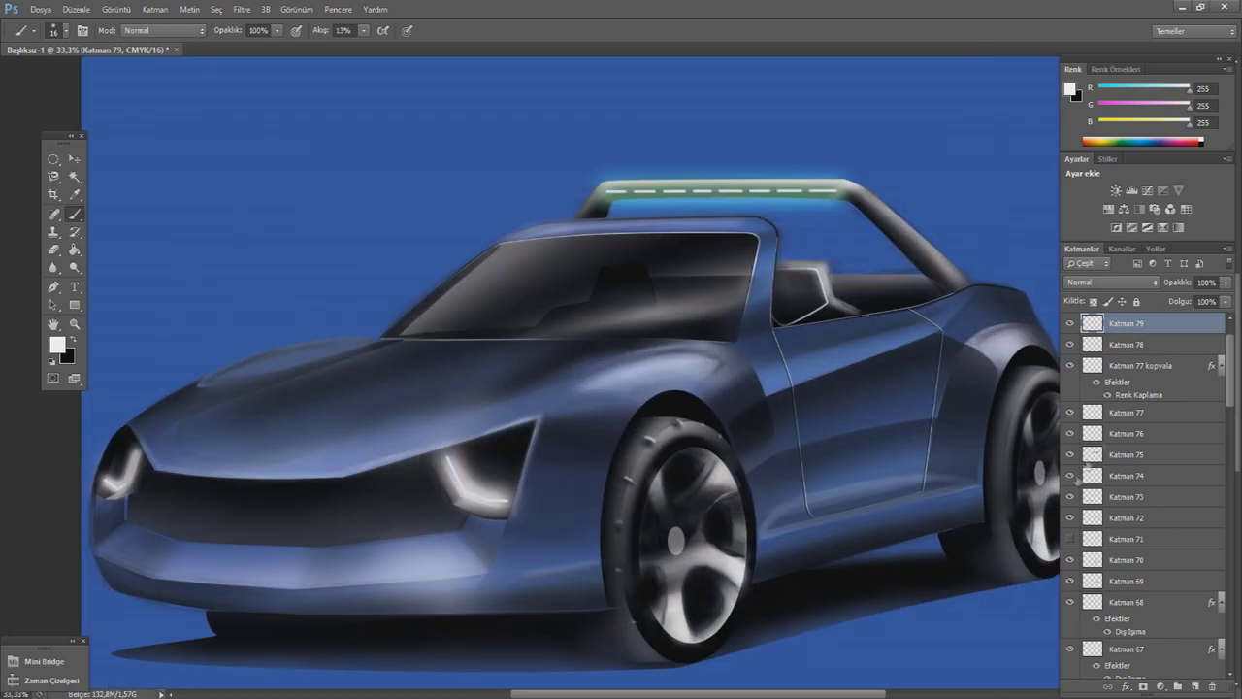
- On a new layer above Katman 78, paint soft 87 px highlights on the front tire's edge and tread
click(1126, 345)
click(1195, 686)
click(65, 31)
click(111, 136)
double_click(112, 136)
mouse_move(621, 456)
mouse_down()
mouse_move(635, 524)
mouse_move(703, 432)
mouse_up()
drag(619, 500, 621, 587)
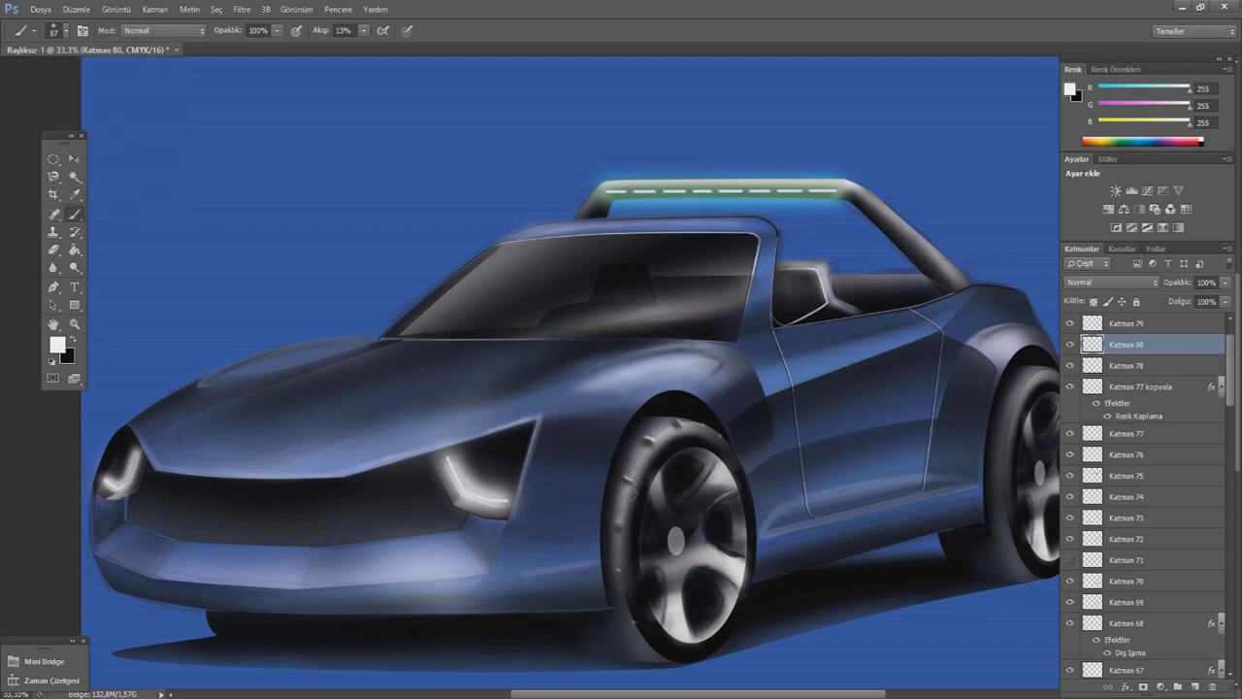
drag(364, 30, 349, 48)
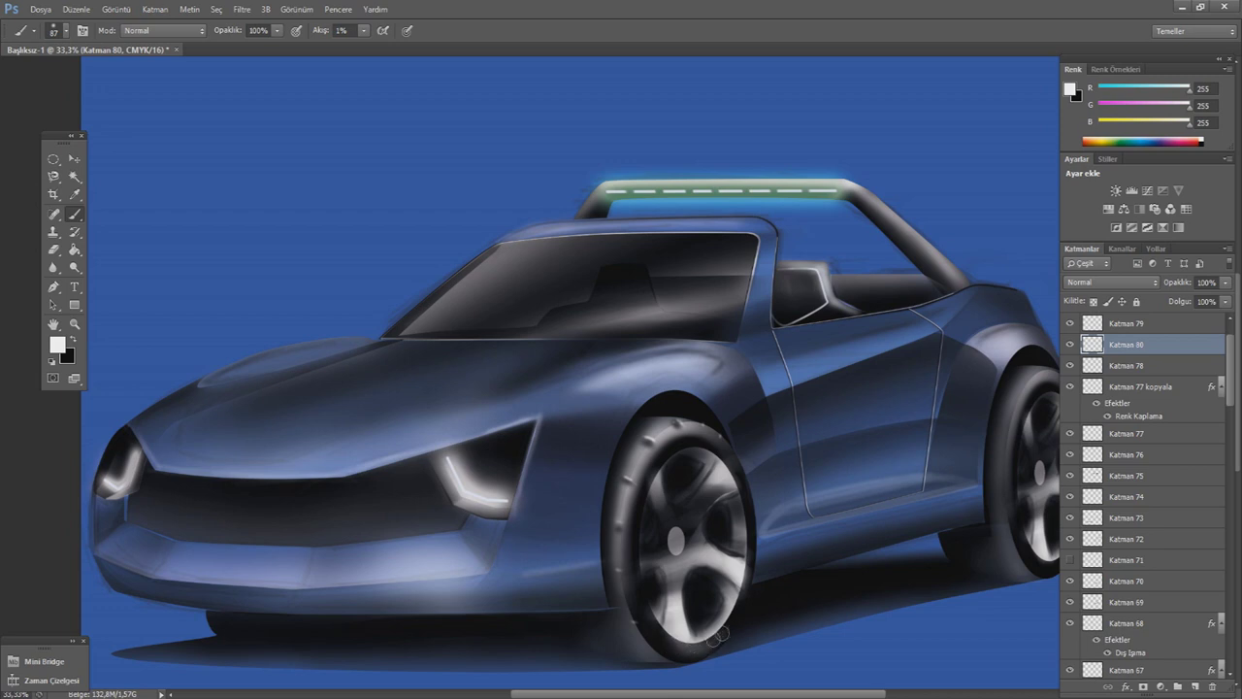
- Partly erase the tire highlights and select the Katman 79 layer
scroll(679, 640, right, 3)
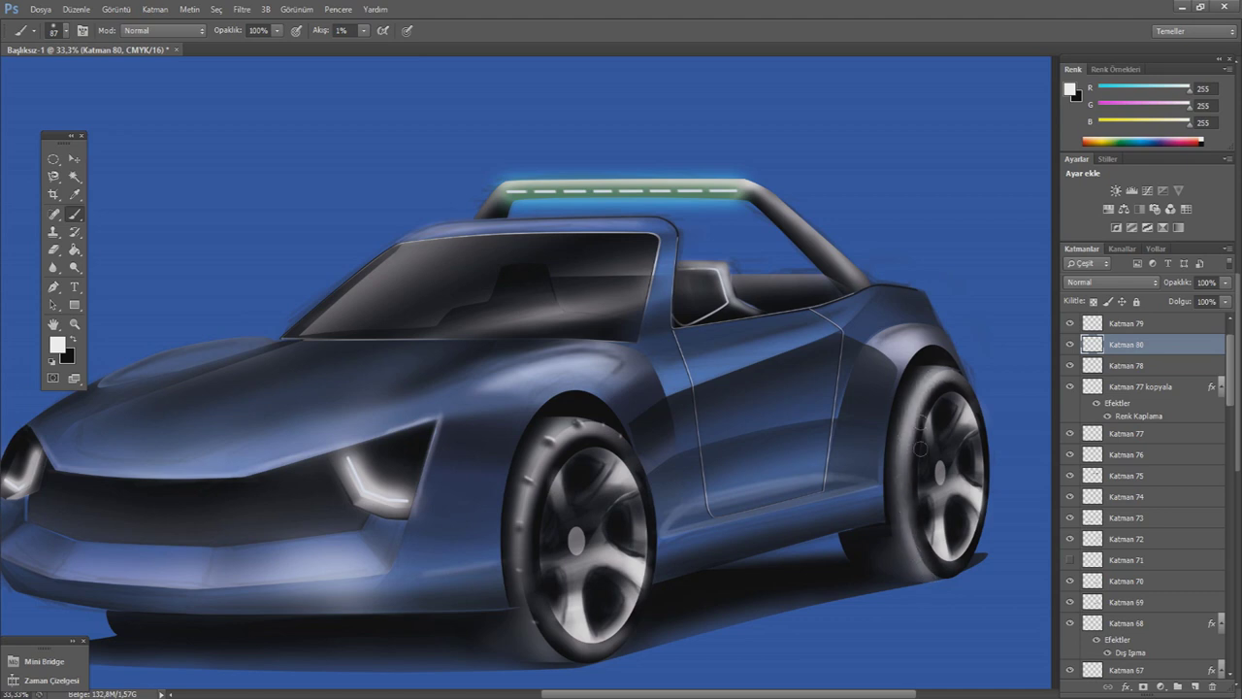
key(e)
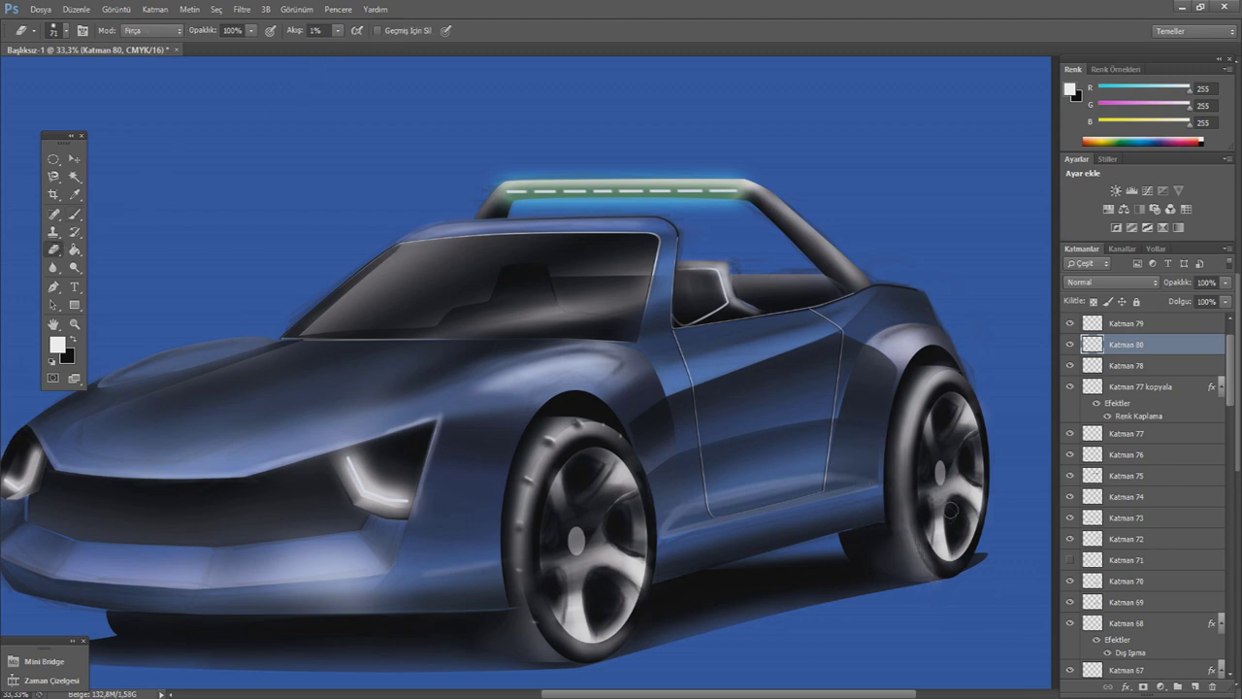
key(b)
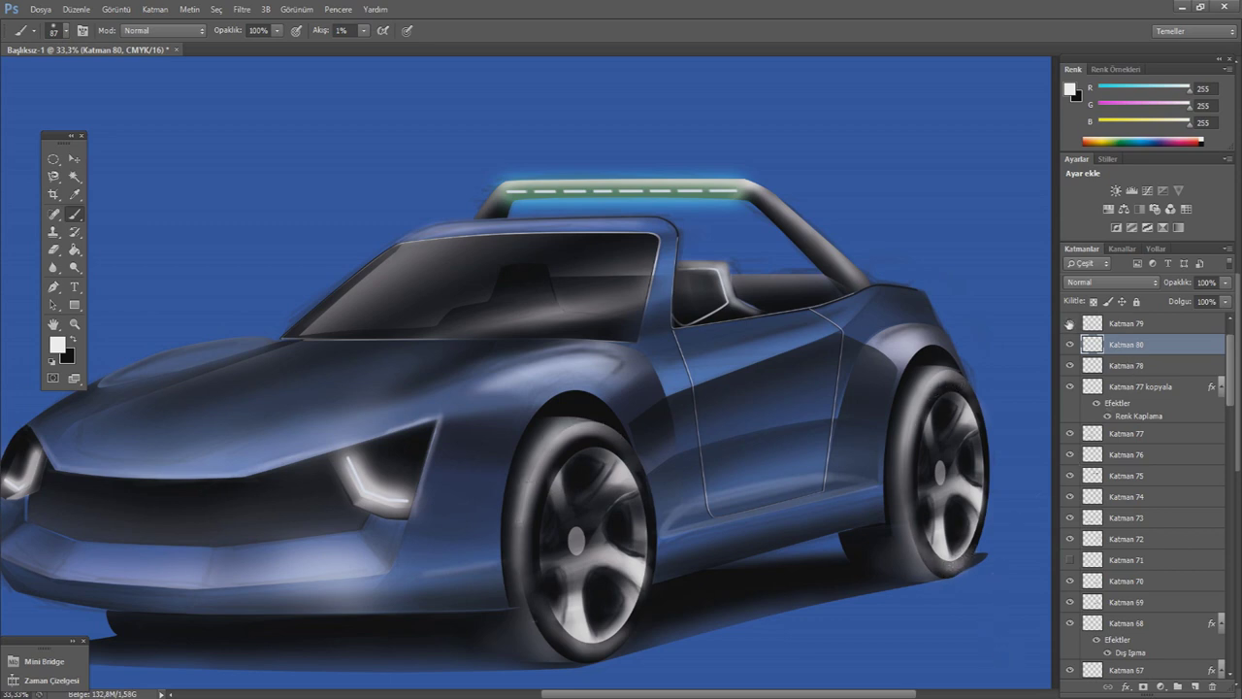
click(1130, 323)
- Duplicate Katman 79 and narrow and skew the copy with Free Transform to fit the rear wheel
key(v)
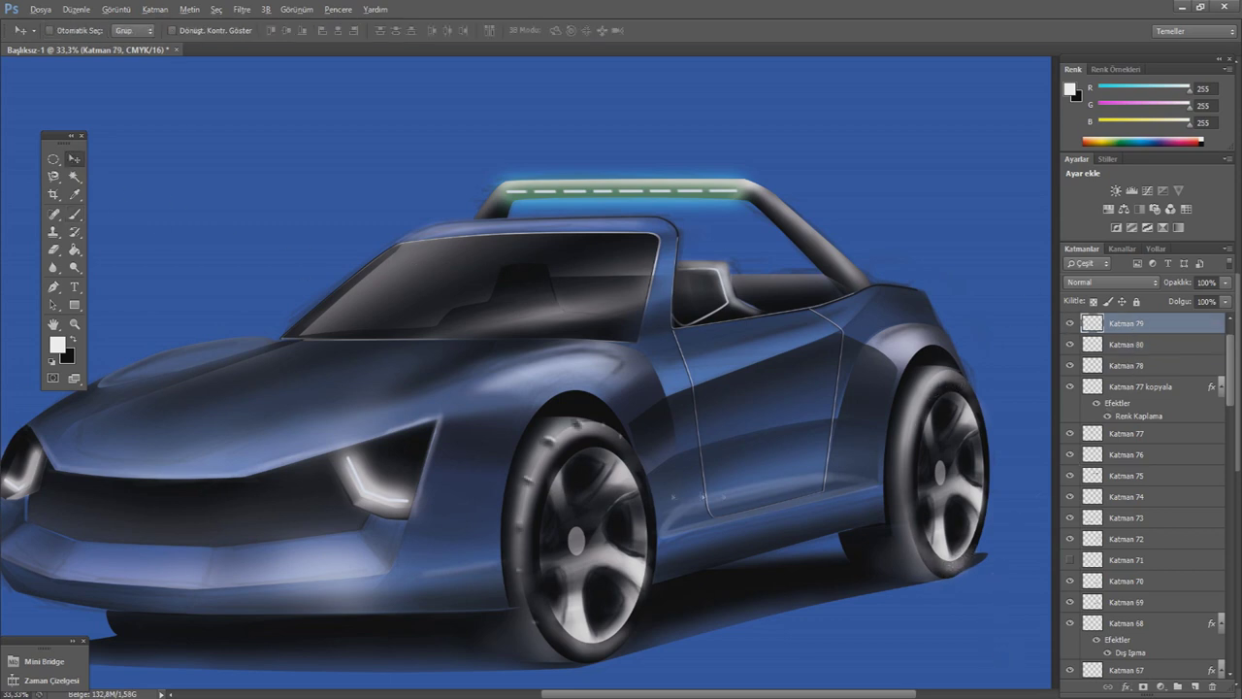
key(ctrl+j)
key(ctrl+t)
mouse_move(889, 464)
mouse_down()
mouse_move(846, 464)
mouse_move(932, 469)
mouse_up()
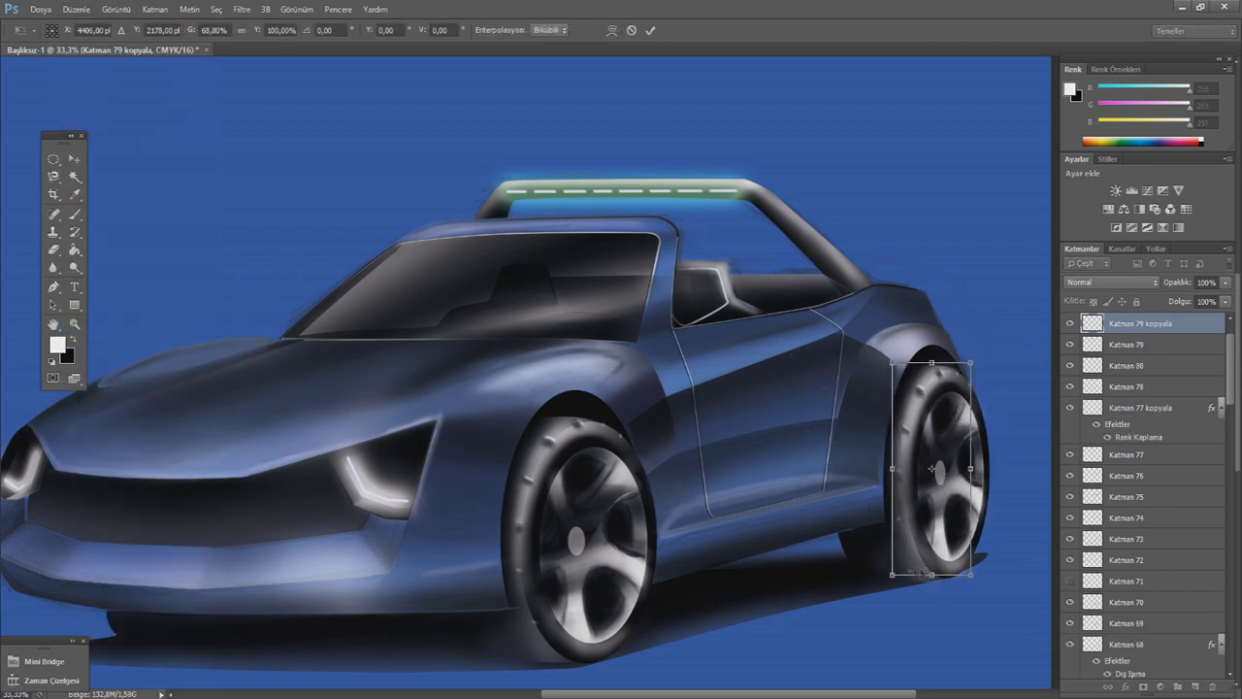
drag(892, 574, 904, 571)
drag(978, 365, 973, 359)
drag(972, 572, 985, 577)
drag(909, 575, 901, 576)
drag(973, 359, 976, 374)
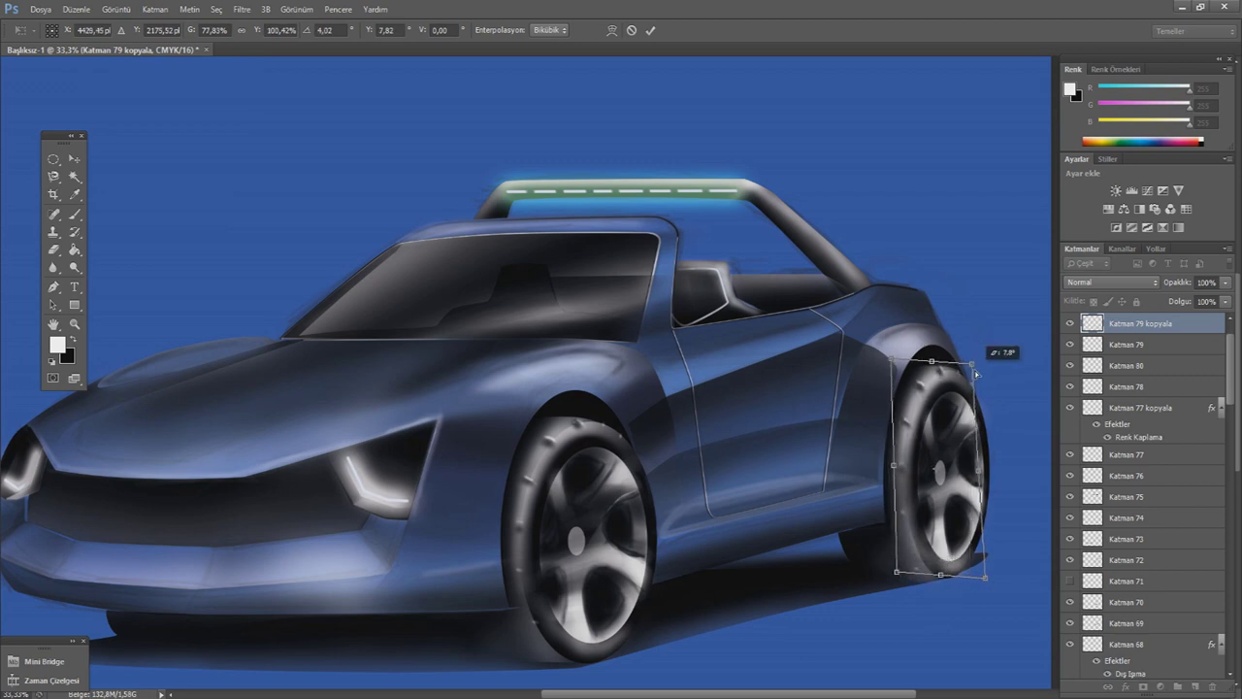
click(75, 158)
click(558, 269)
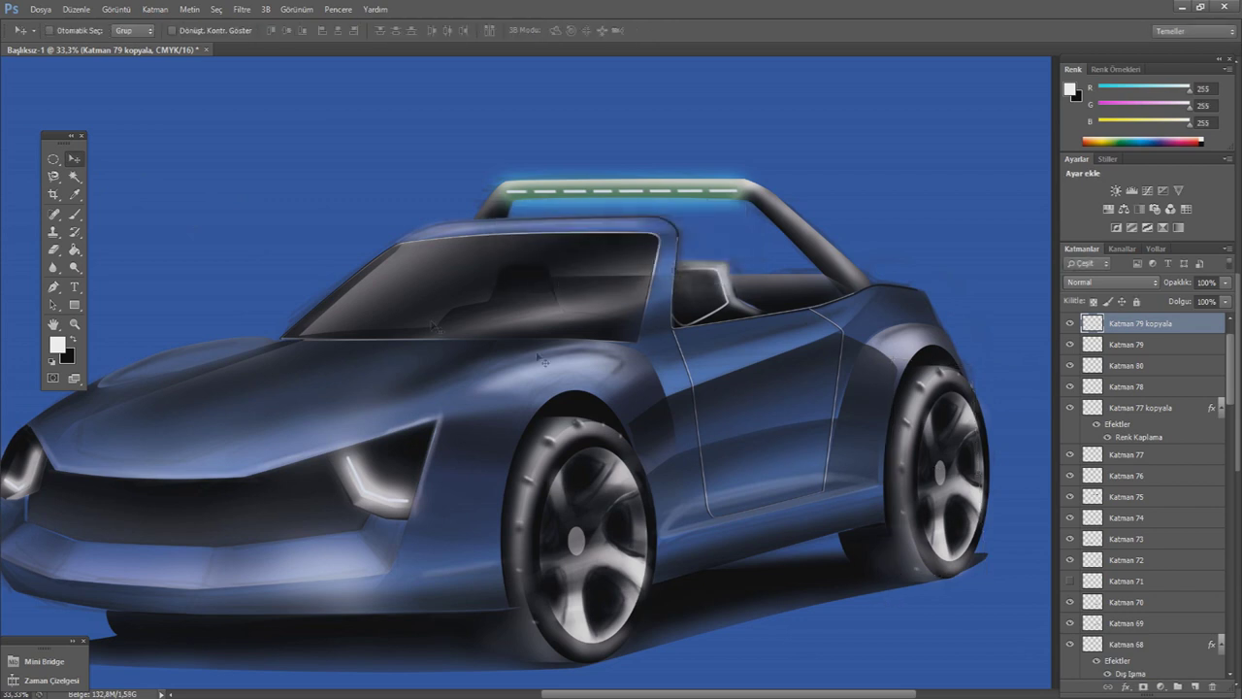
key(e)
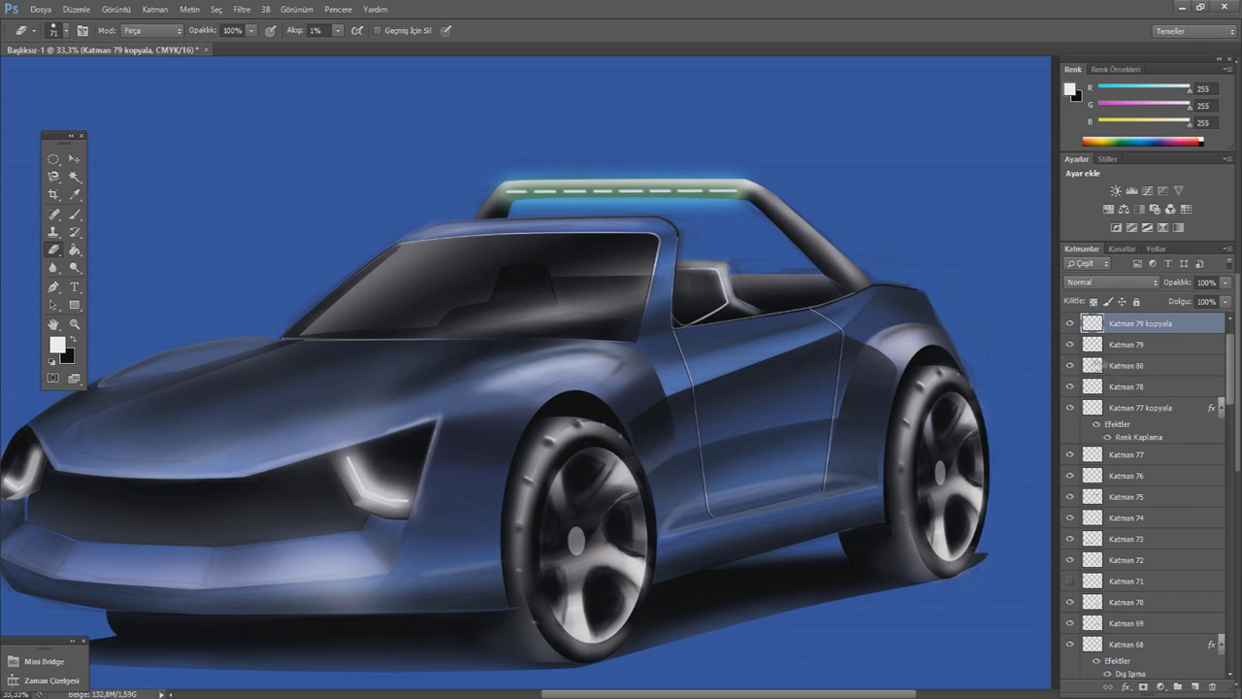
- Toggle Katman 80's visibility to check its wheel shading
click(1071, 364)
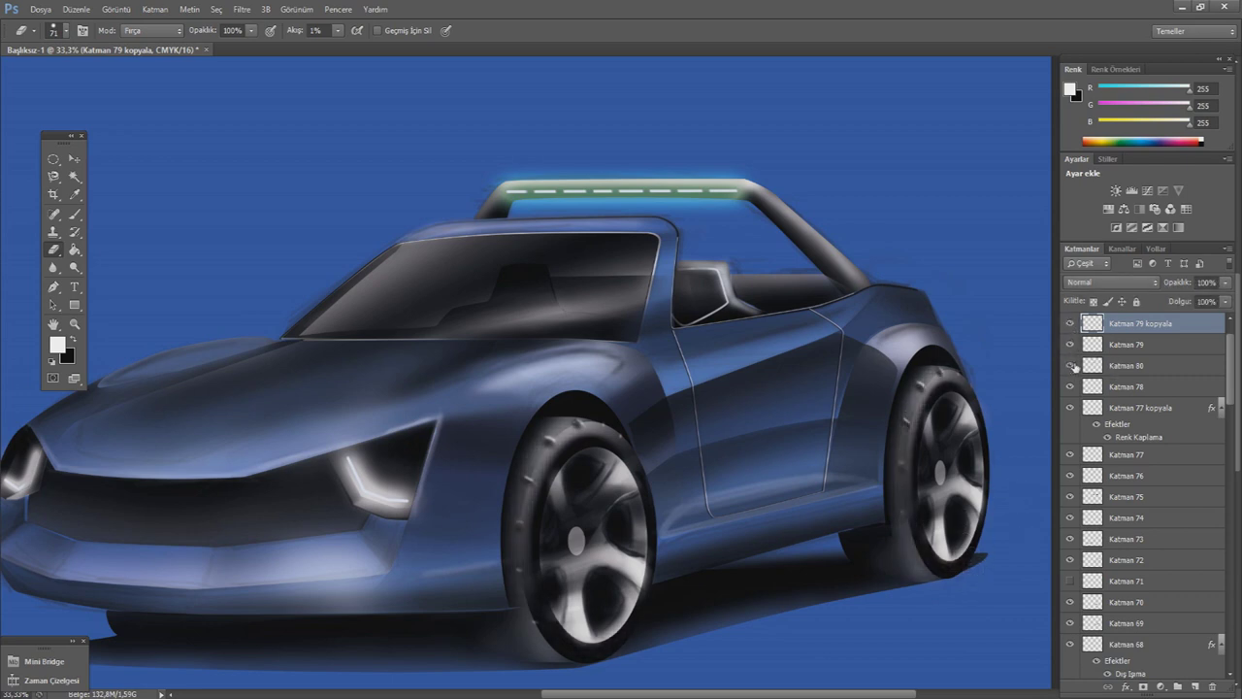
click(1135, 367)
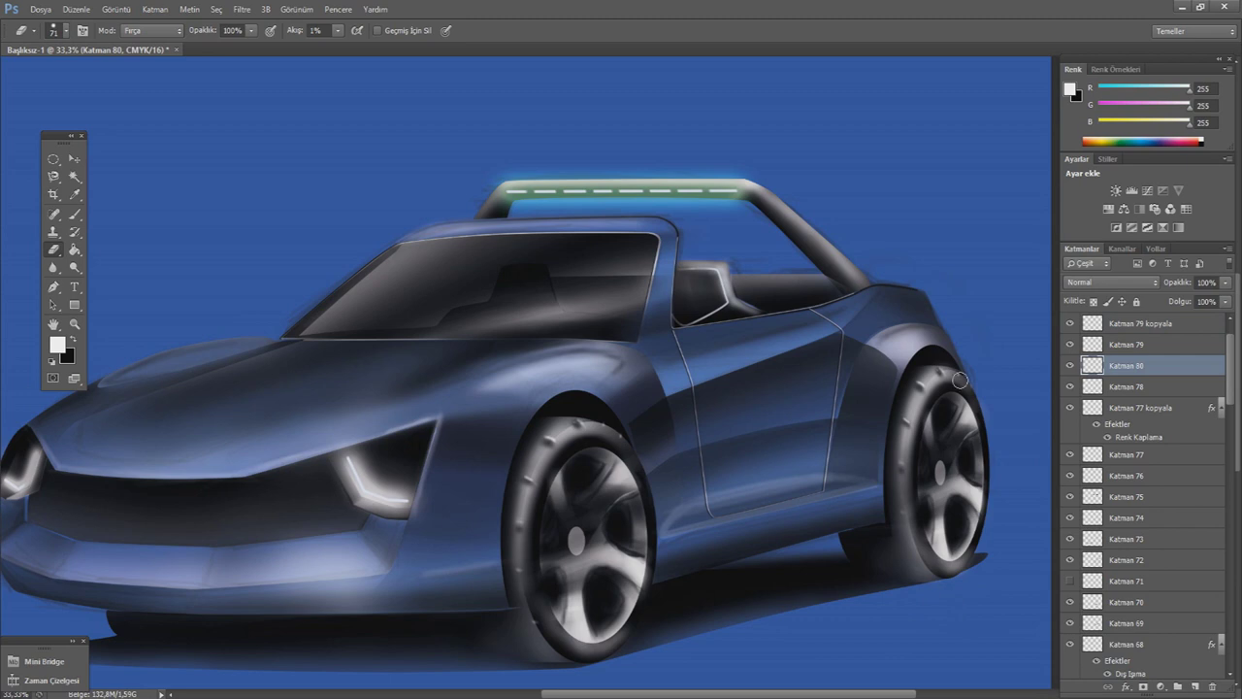
scroll(959, 379, down, 1)
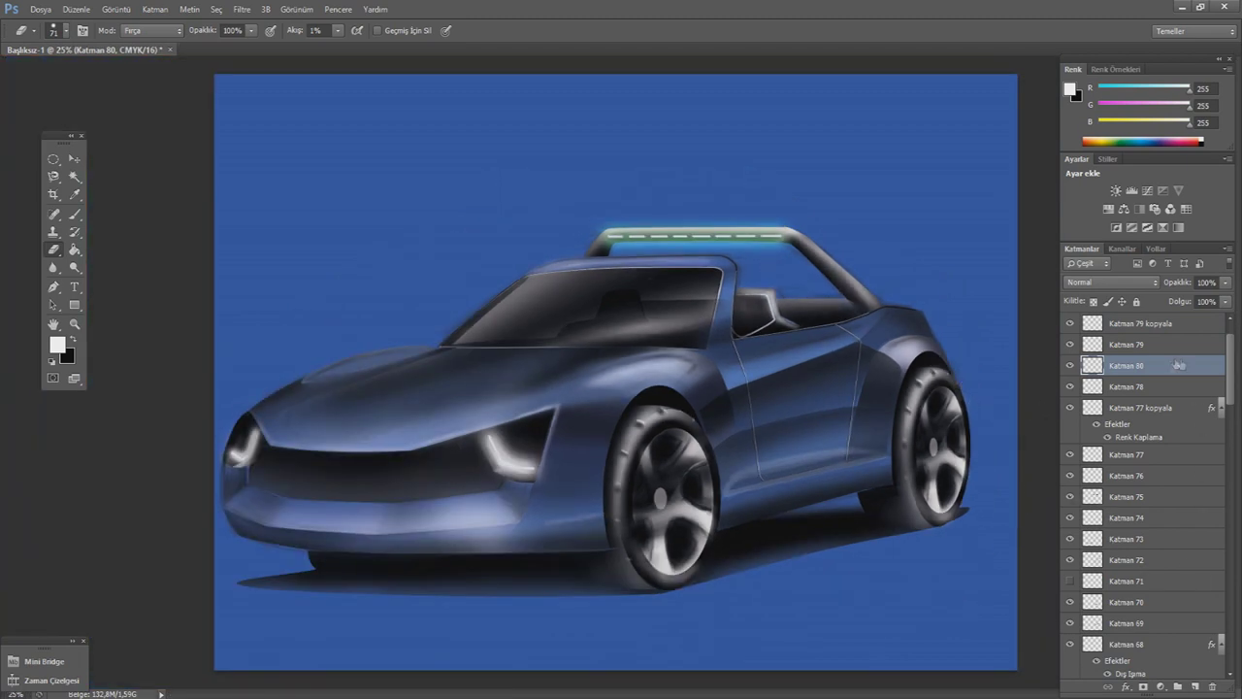
- Add an empty Katman 81 at the top of the stack and set the brush to 172 px
click(1164, 325)
click(1194, 686)
click(75, 214)
click(62, 30)
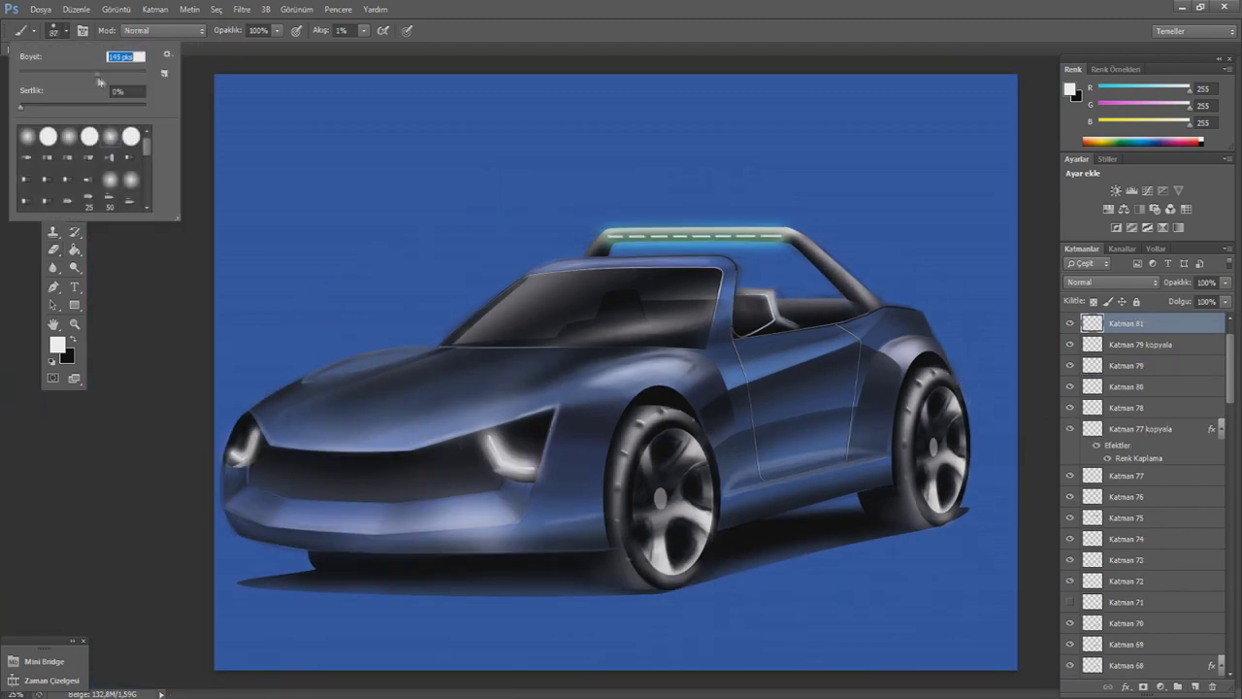
text(172)
- Toggle the door highlight, headlight glow and windshield layers to compare them
click(1071, 429)
click(1071, 429)
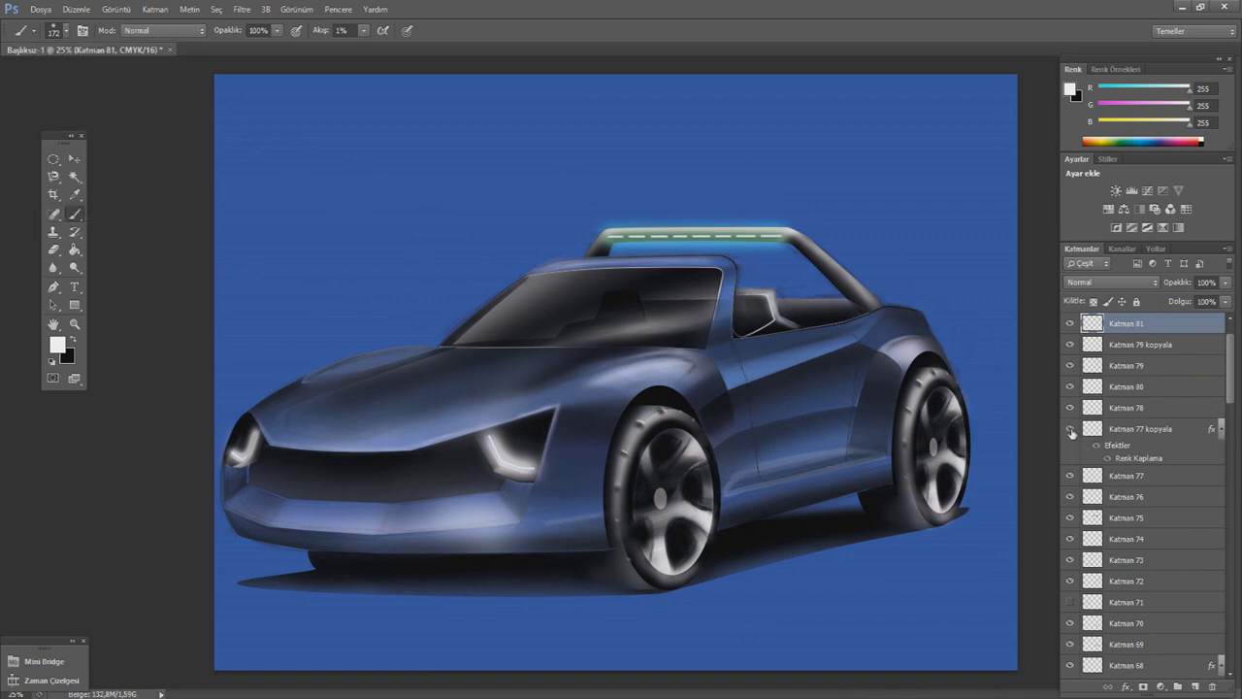
drag(1229, 378, 1230, 437)
click(1071, 453)
click(1071, 402)
mouse_move(1226, 437)
mouse_down()
mouse_move(1233, 554)
mouse_move(1229, 388)
mouse_up()
click(1071, 539)
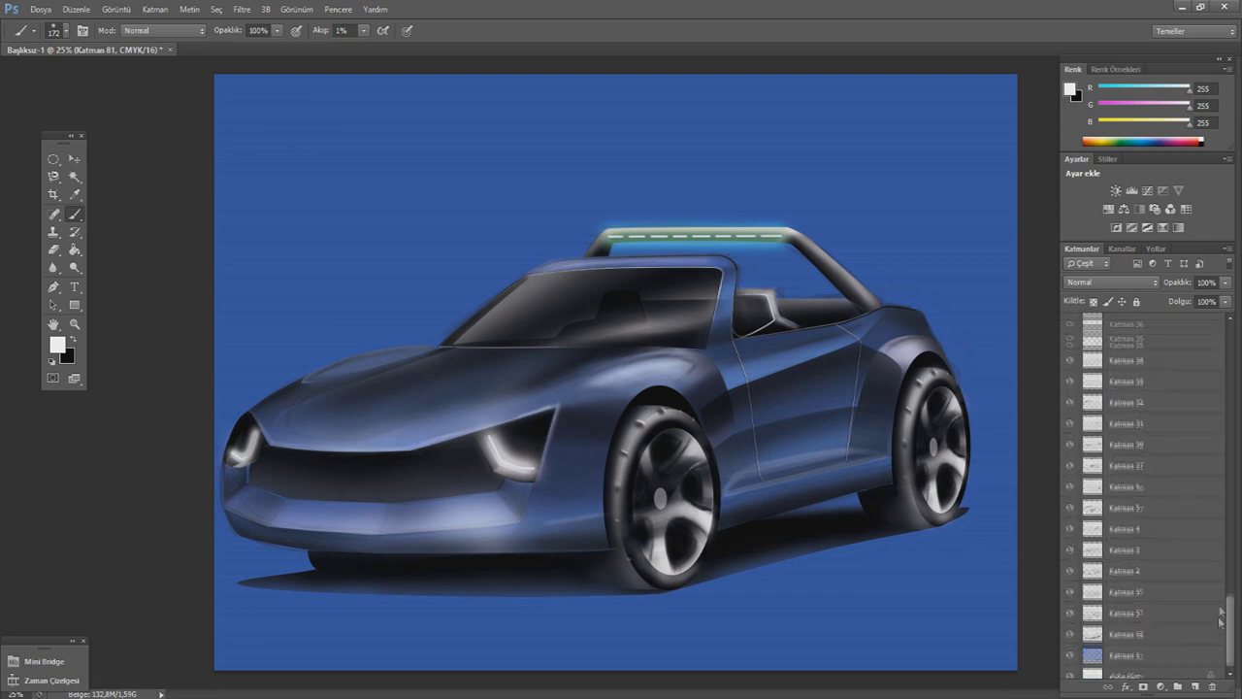
scroll(1164, 437, up, 5)
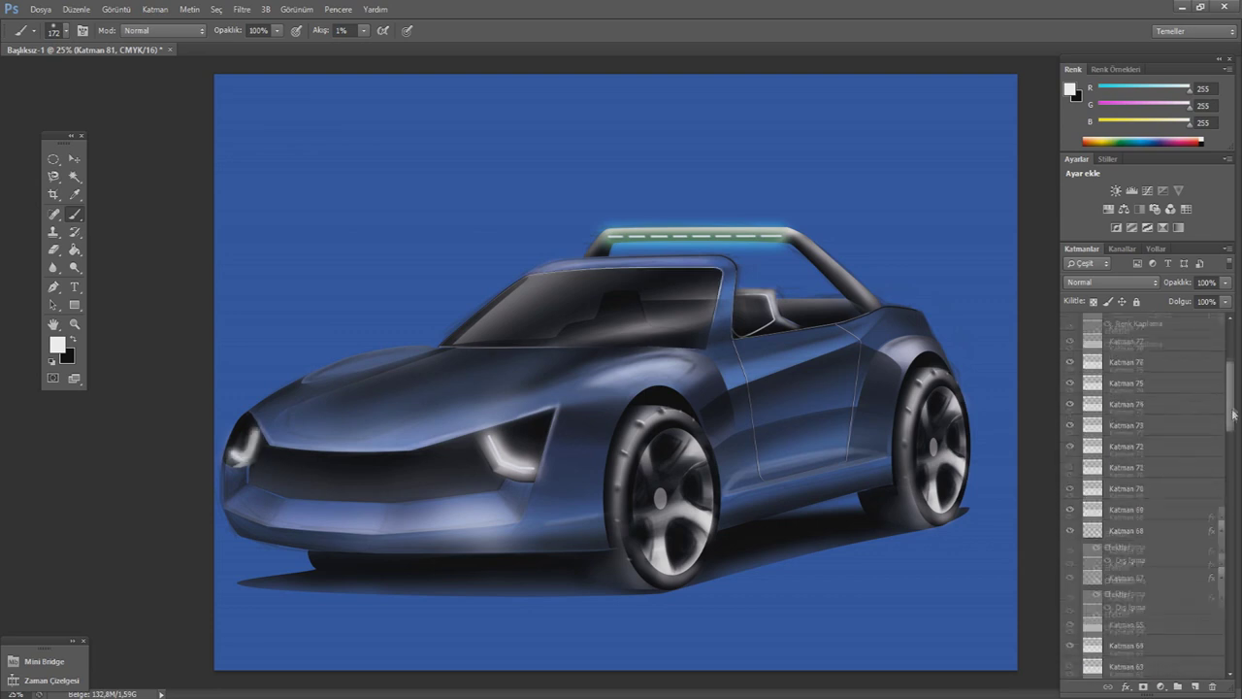
scroll(1234, 374, up, 3)
scroll(1164, 437, down, 5)
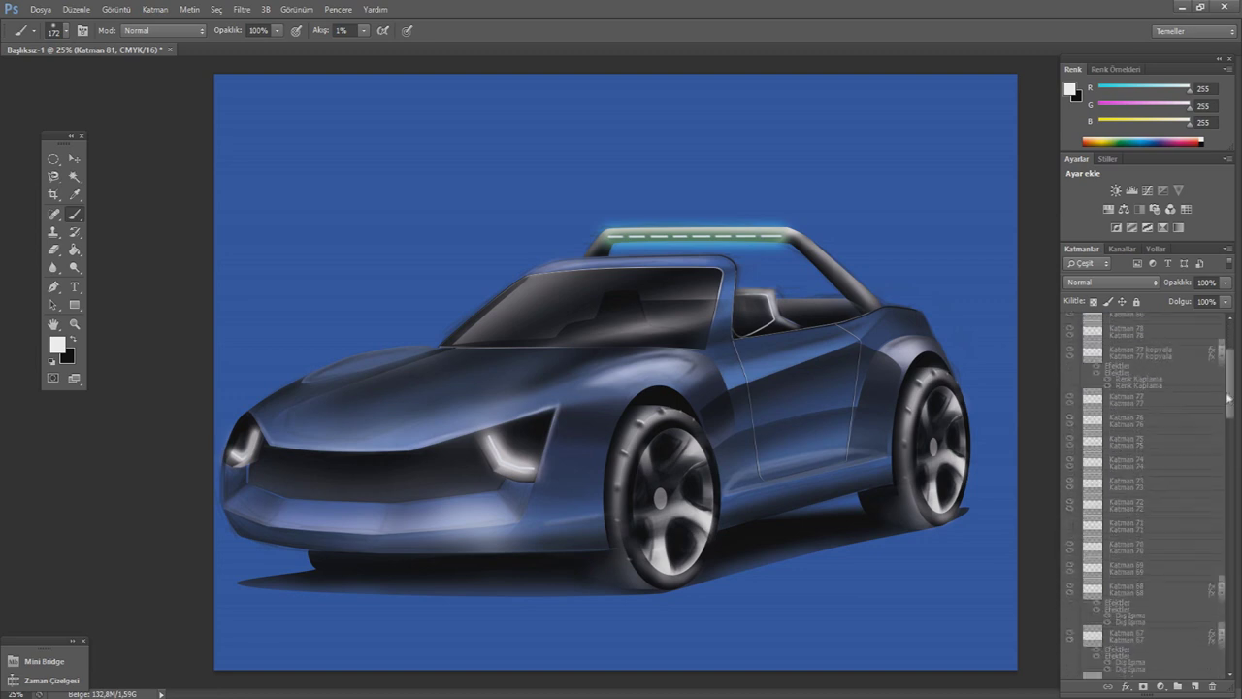
- Add new layer Katman 82 above Katman 81 and set the soft brush to 77 px
mouse_move(1229, 408)
mouse_down()
mouse_move(1229, 543)
mouse_move(1229, 339)
mouse_up()
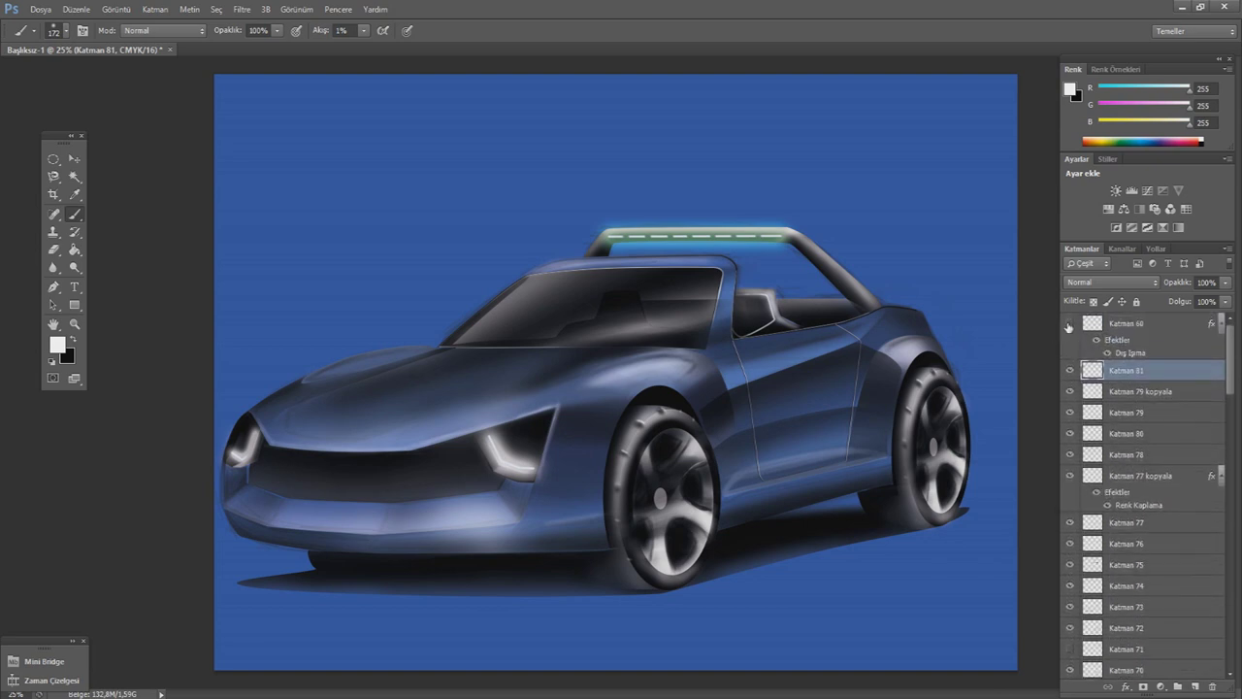
click(1069, 323)
click(1194, 686)
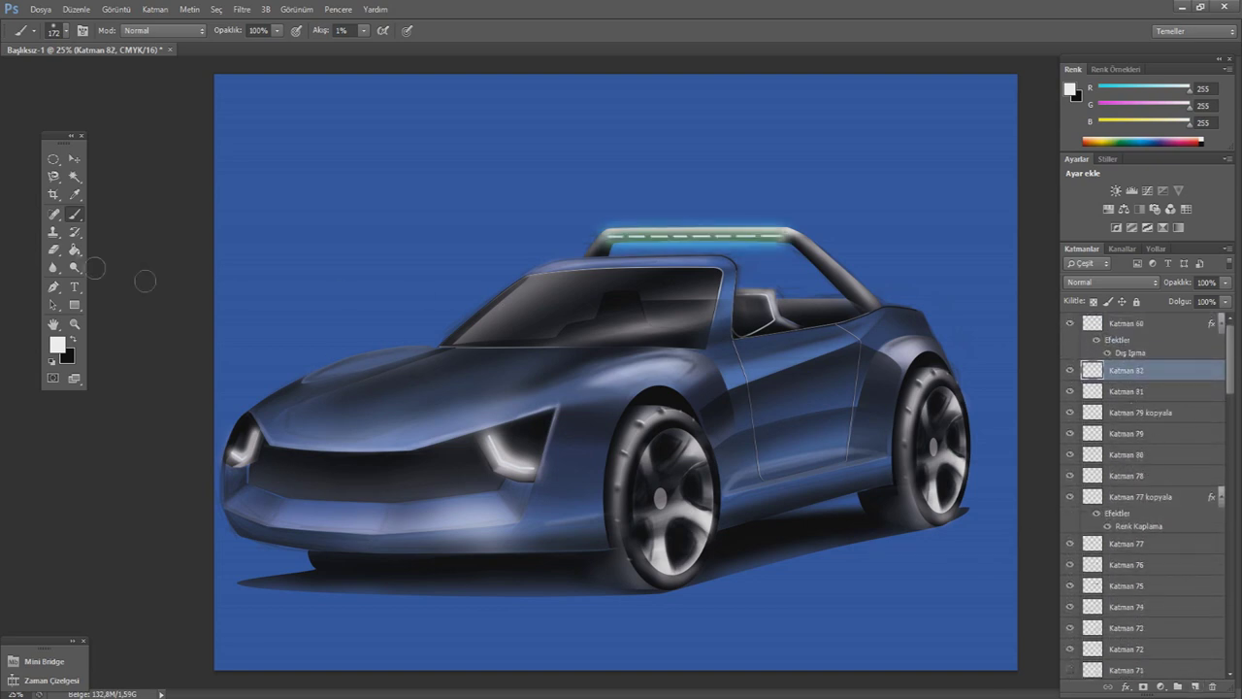
click(34, 30)
drag(81, 70, 128, 75)
click(436, 413)
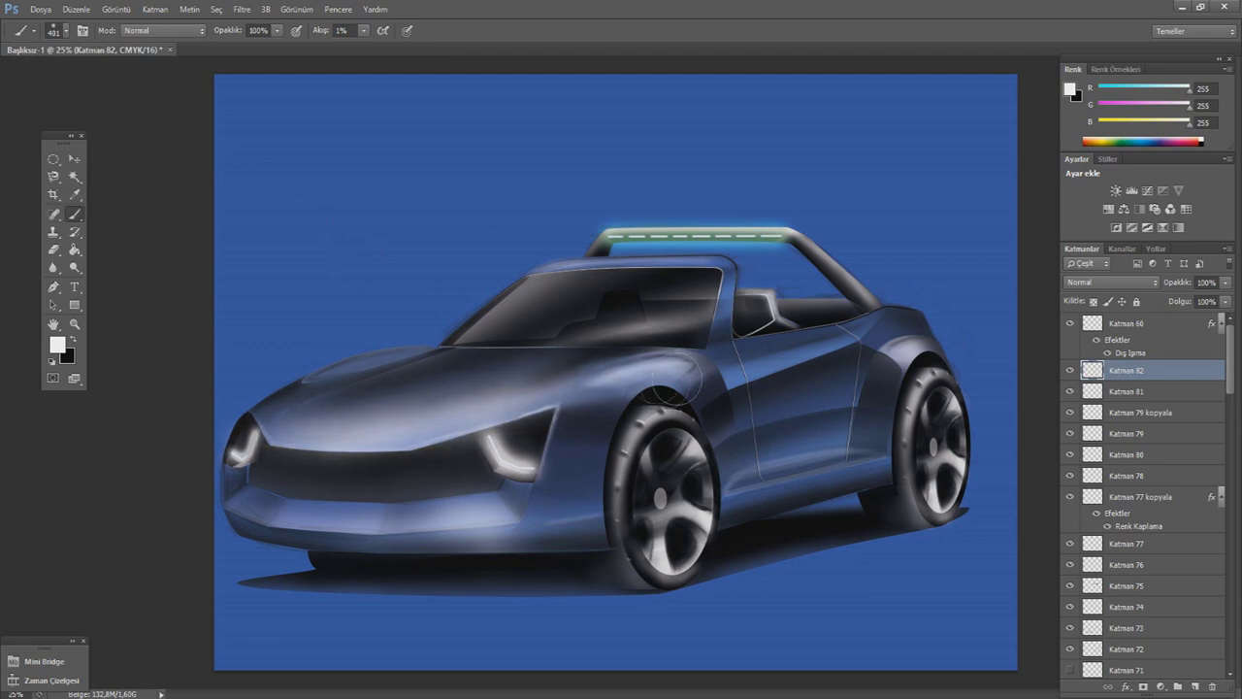
click(66, 31)
drag(126, 73, 74, 78)
click(756, 369)
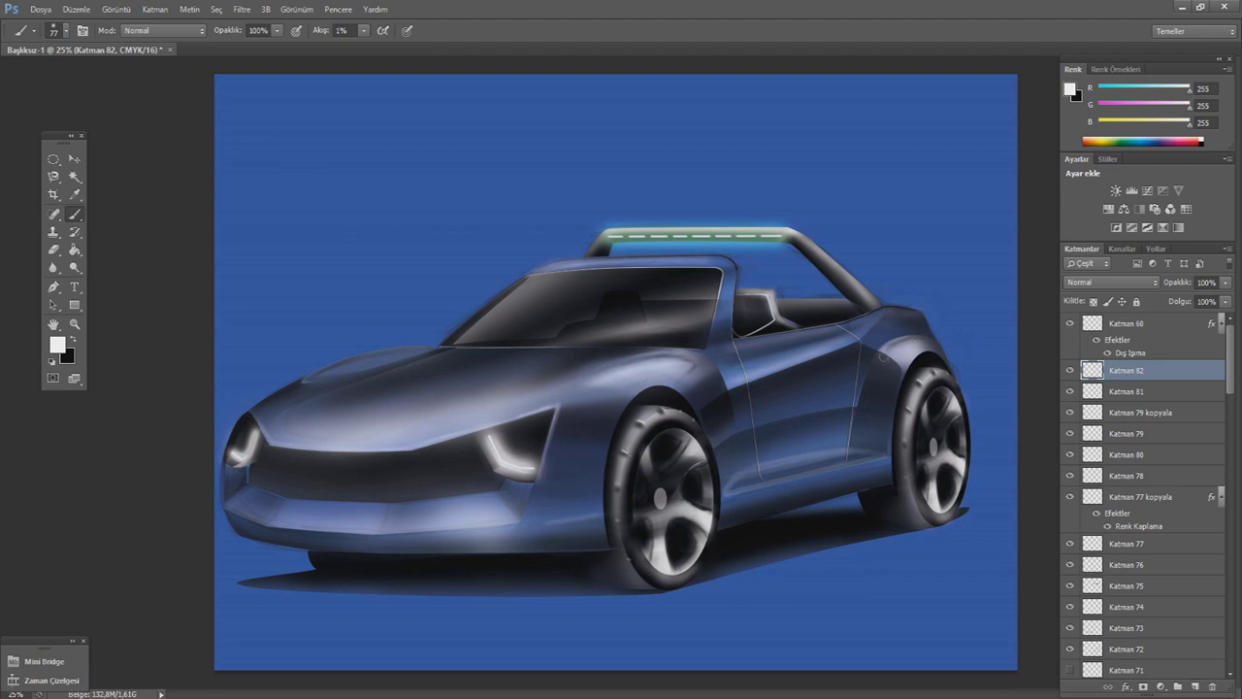
- Brush white along the lower door edge and hood crease, then resize the brush to 24 px
drag(835, 454, 737, 480)
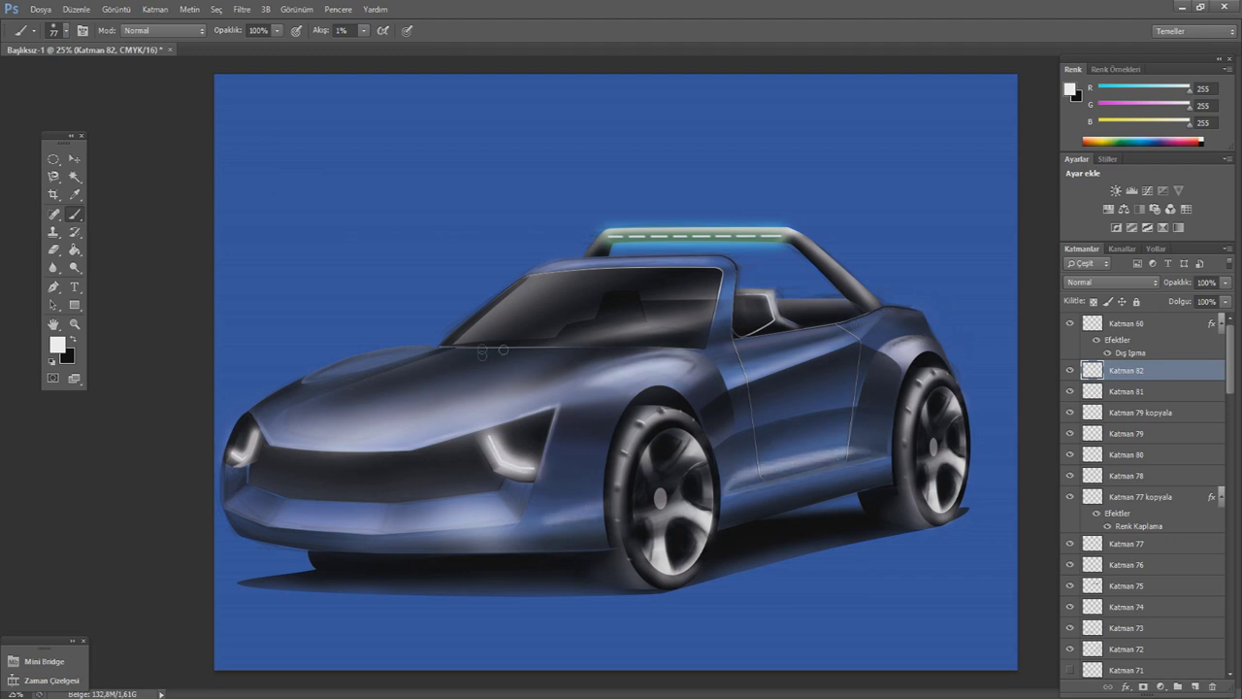
drag(421, 347, 326, 368)
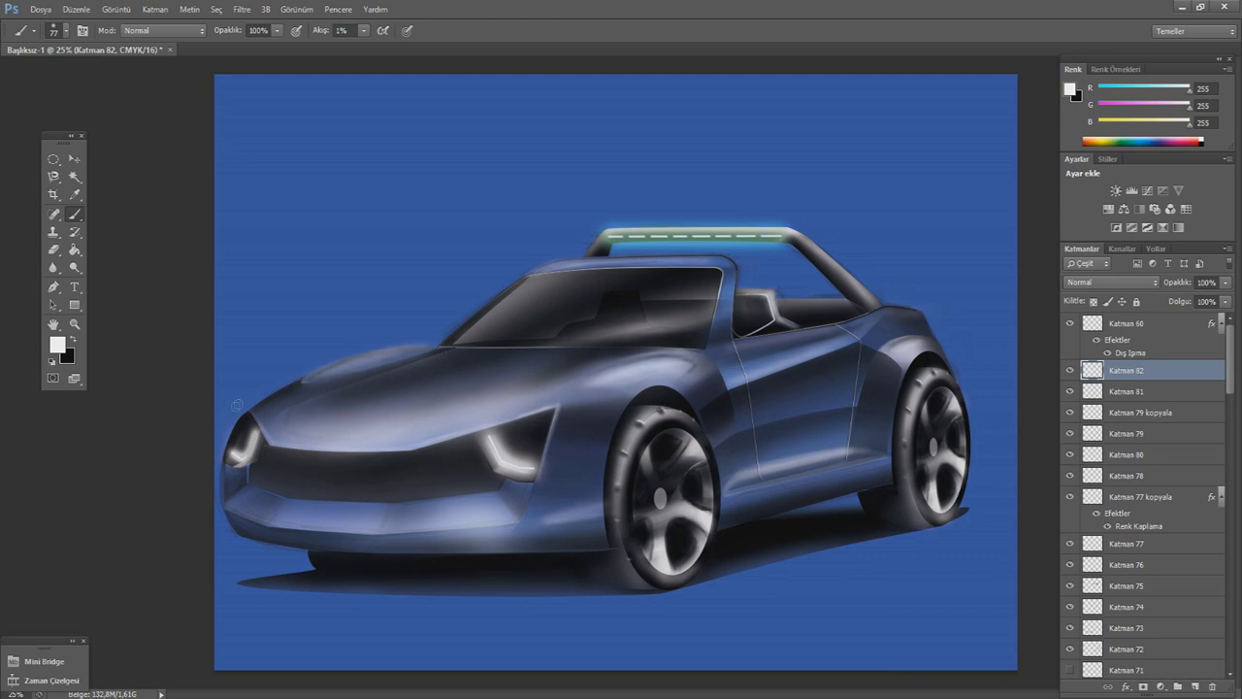
key(e)
key(b)
click(60, 31)
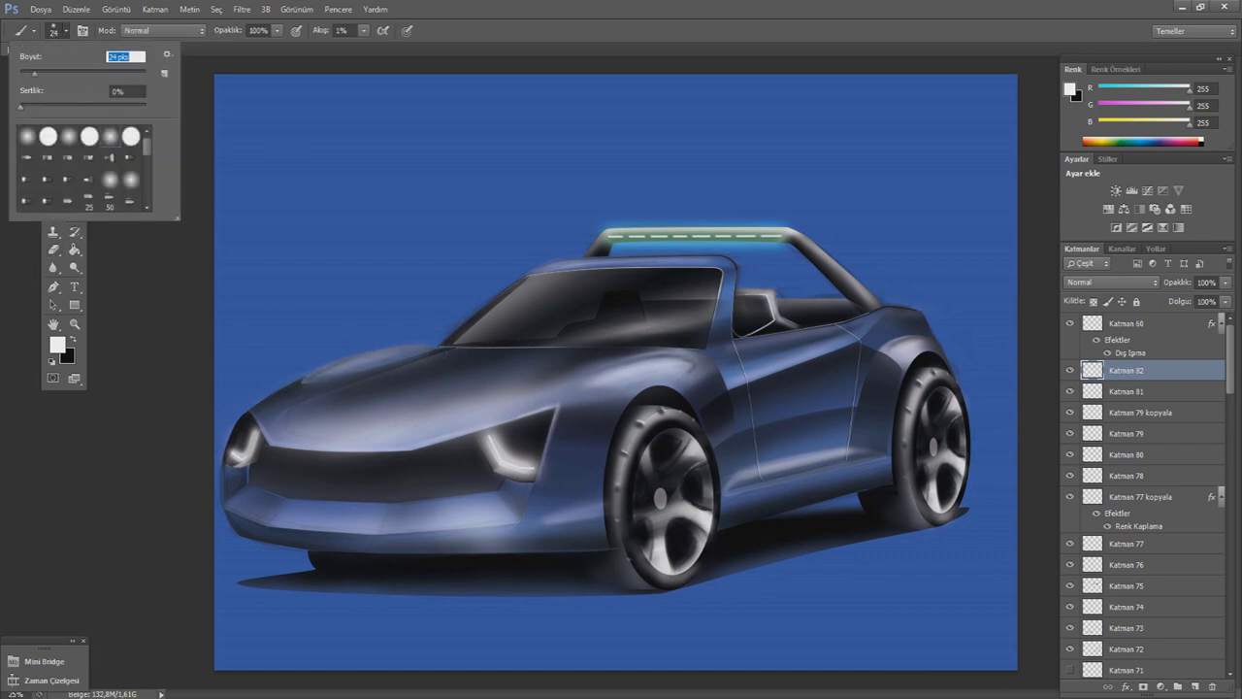
key(Return)
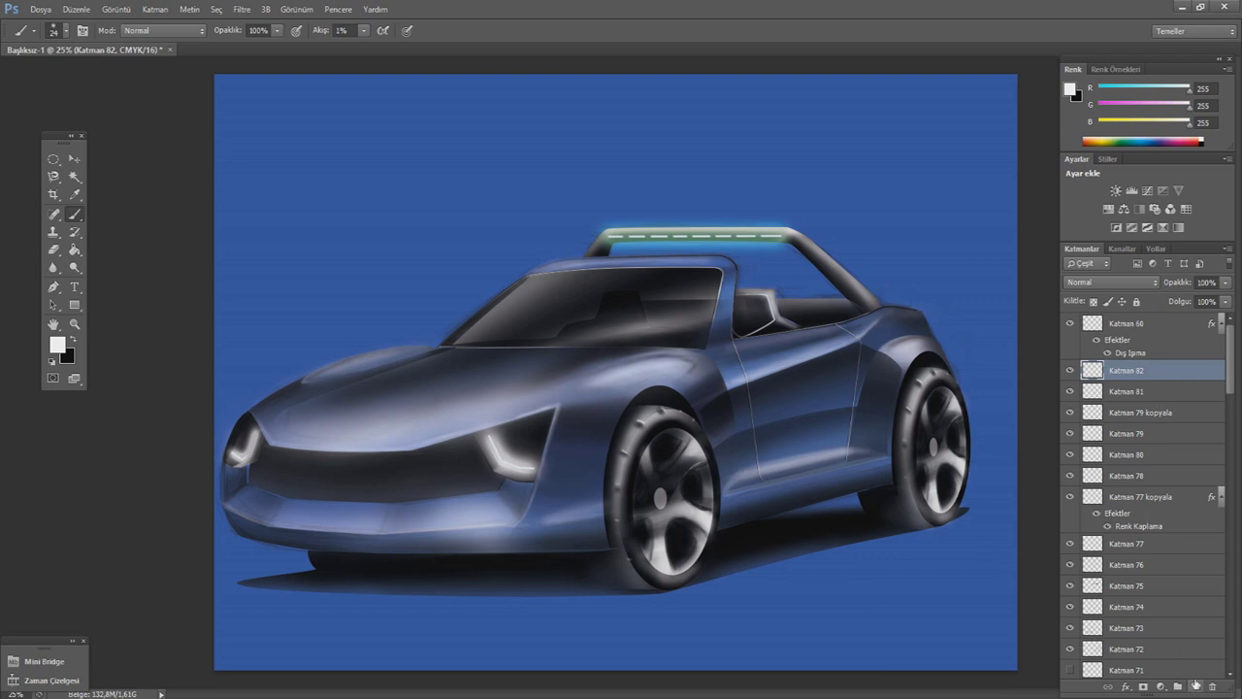
- Add a new layer above Katman 1 and outline the backdrop area with a Pen path
drag(1224, 371, 1218, 655)
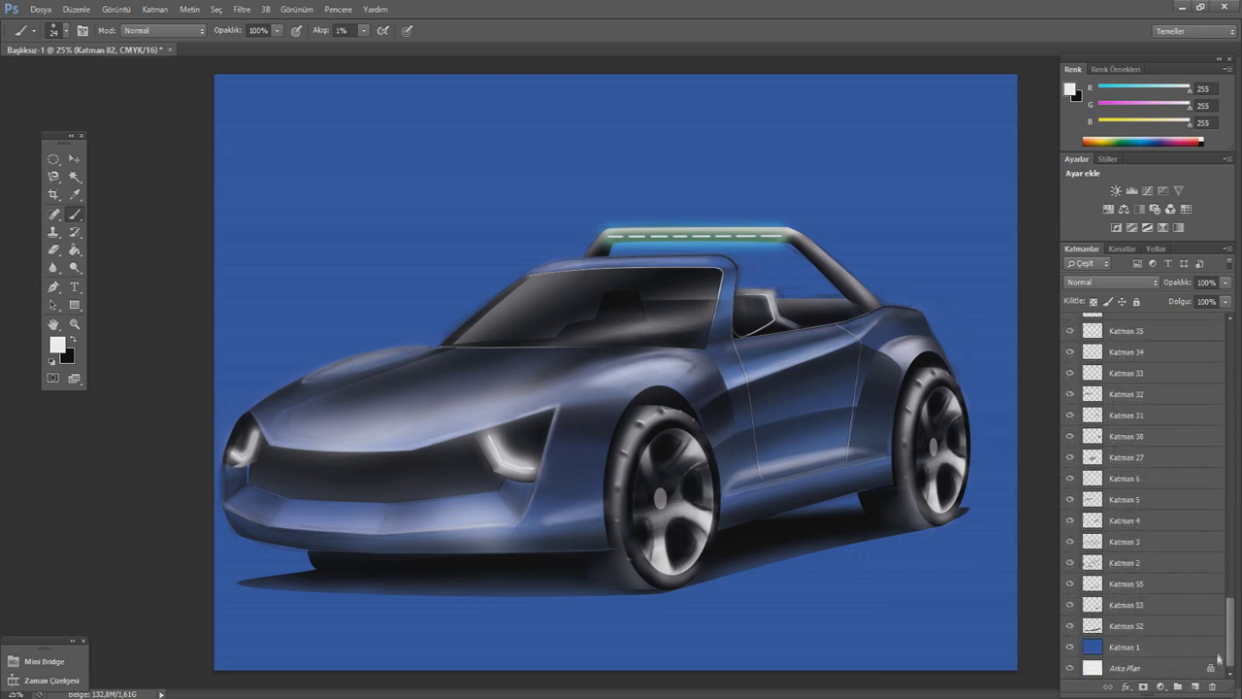
click(1130, 653)
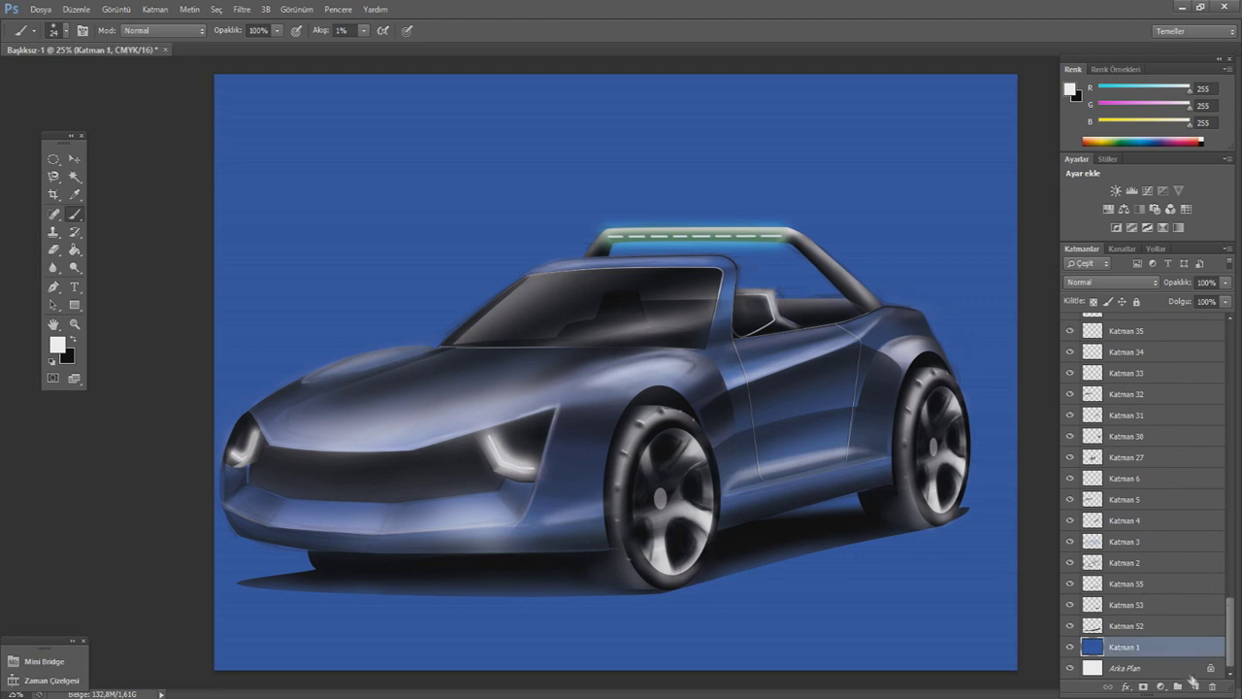
click(1194, 686)
click(54, 287)
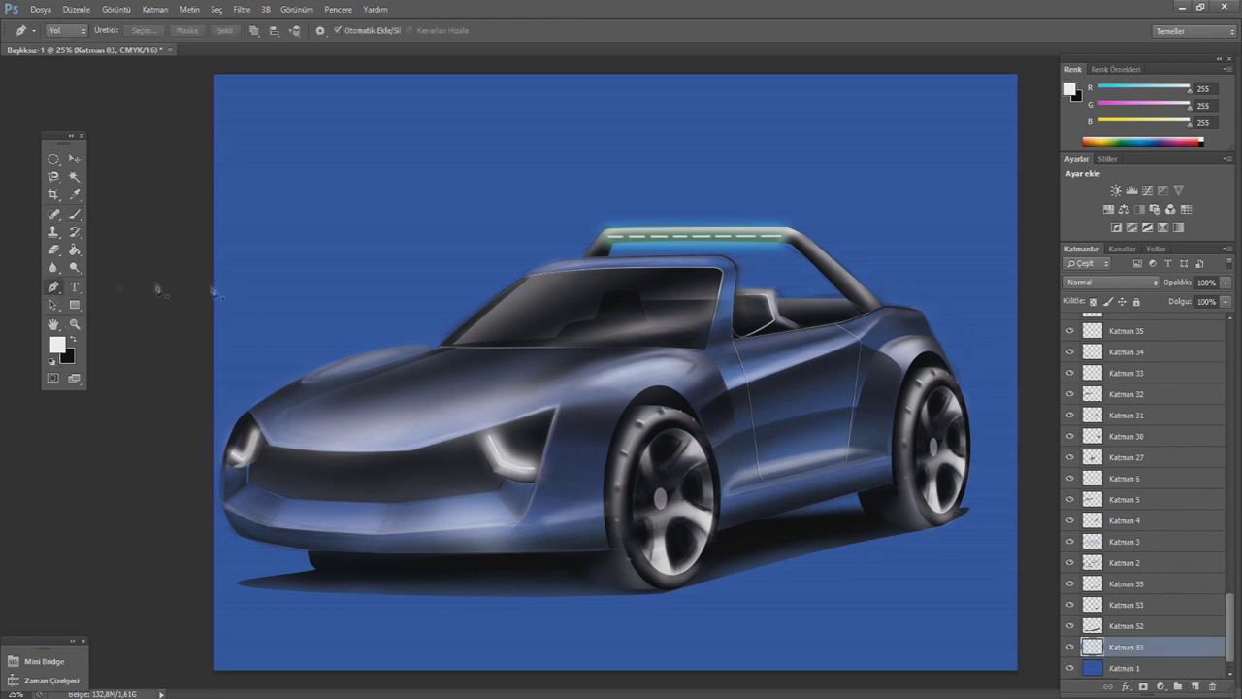
click(378, 349)
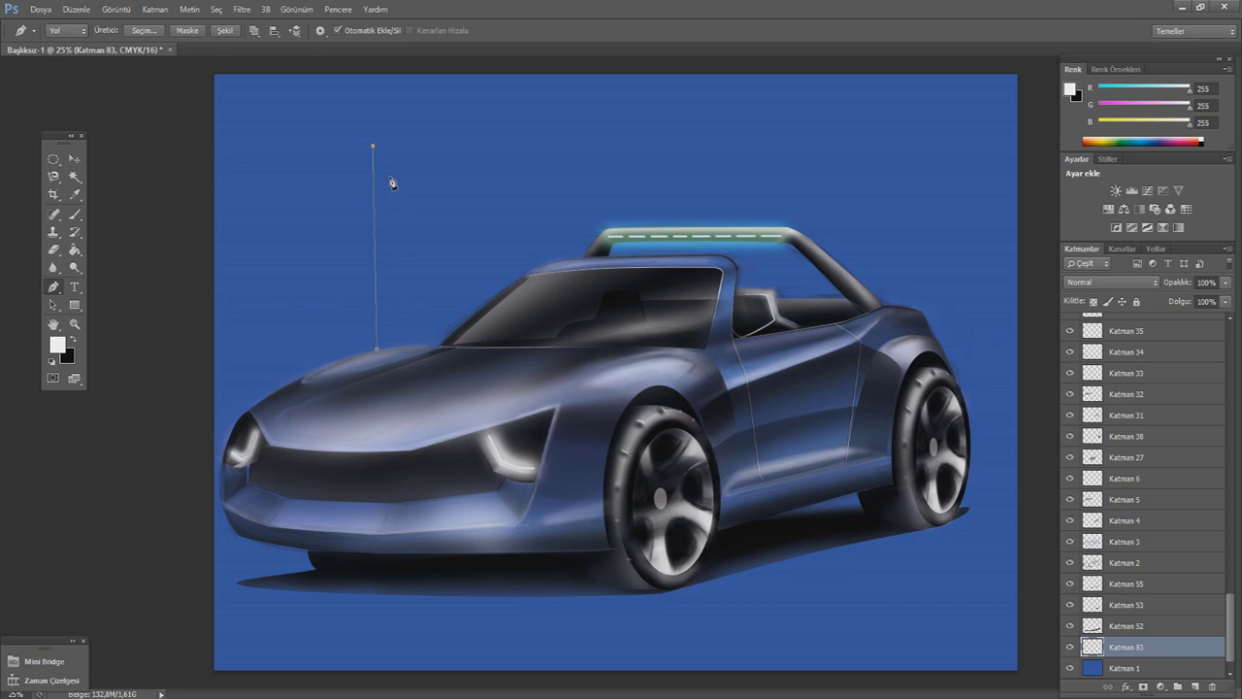
- Paint black with a 411 px brush across the backdrop, darkening it further on Katman 84
click(66, 31)
mouse_move(546, 130)
mouse_down()
mouse_move(194, 172)
mouse_move(304, 225)
mouse_move(970, 255)
mouse_move(863, 207)
mouse_move(236, 180)
mouse_move(1043, 301)
mouse_up()
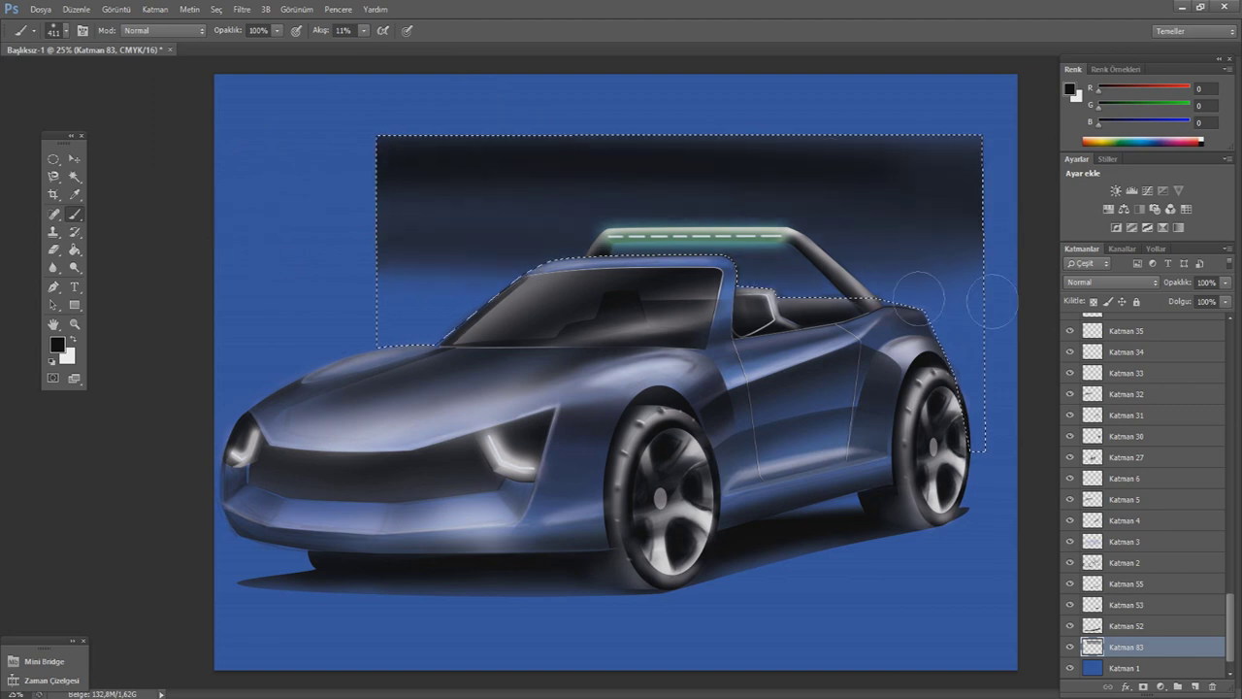
click(1195, 686)
click(66, 31)
click(502, 254)
mouse_move(503, 255)
mouse_down()
mouse_move(327, 263)
mouse_move(621, 214)
mouse_move(596, 263)
mouse_move(728, 330)
mouse_up()
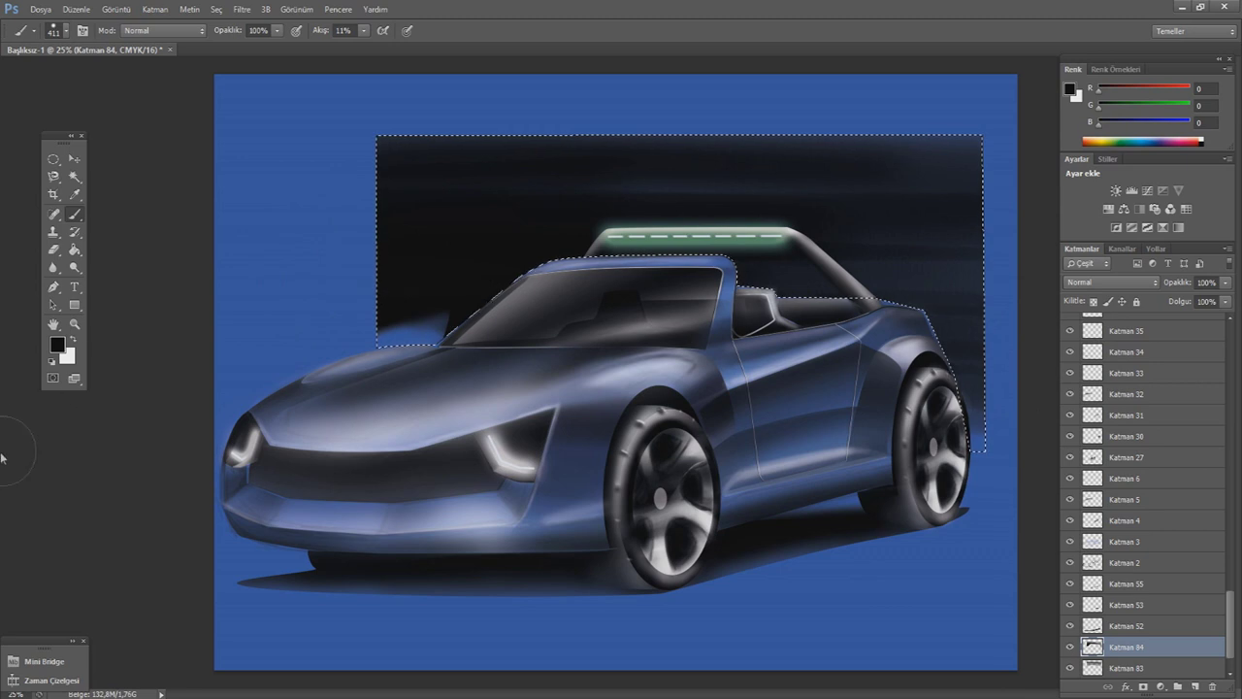
- On new layer Katman 85, brush white horizontal streaks at 1% flow across the backdrop
click(1195, 686)
key(x)
drag(364, 30, 309, 54)
mouse_move(366, 227)
mouse_down()
mouse_move(499, 216)
mouse_move(971, 278)
mouse_move(984, 216)
mouse_up()
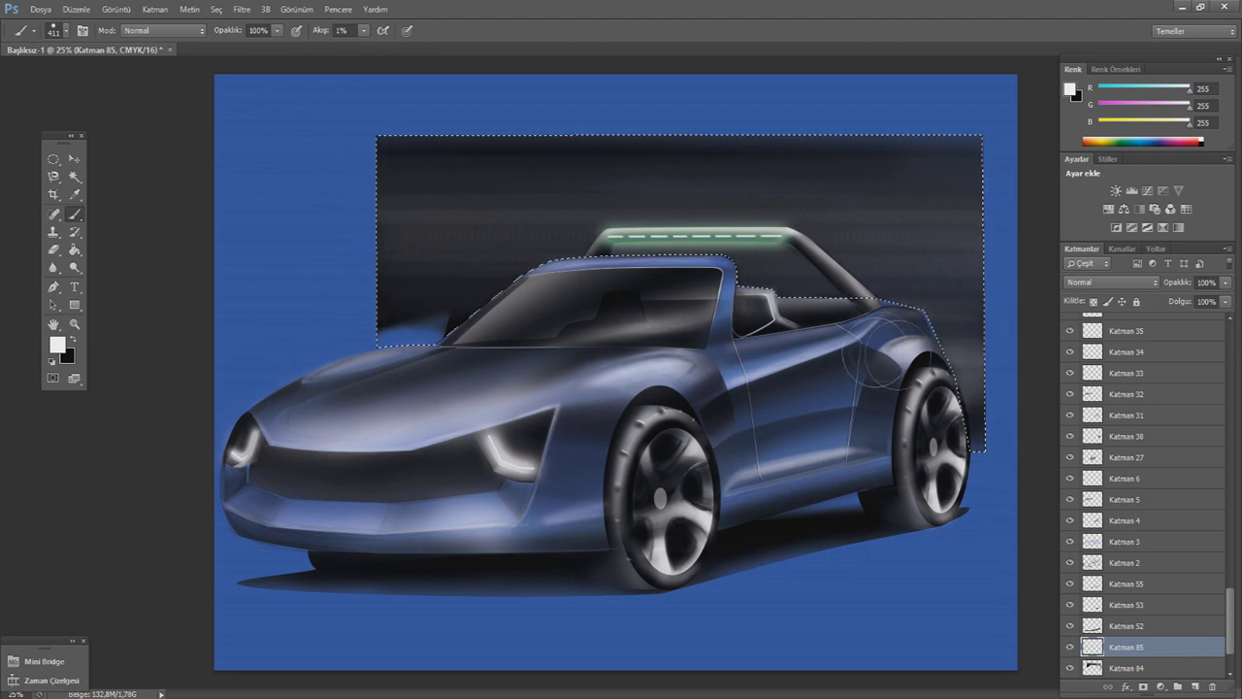
drag(983, 263, 448, 237)
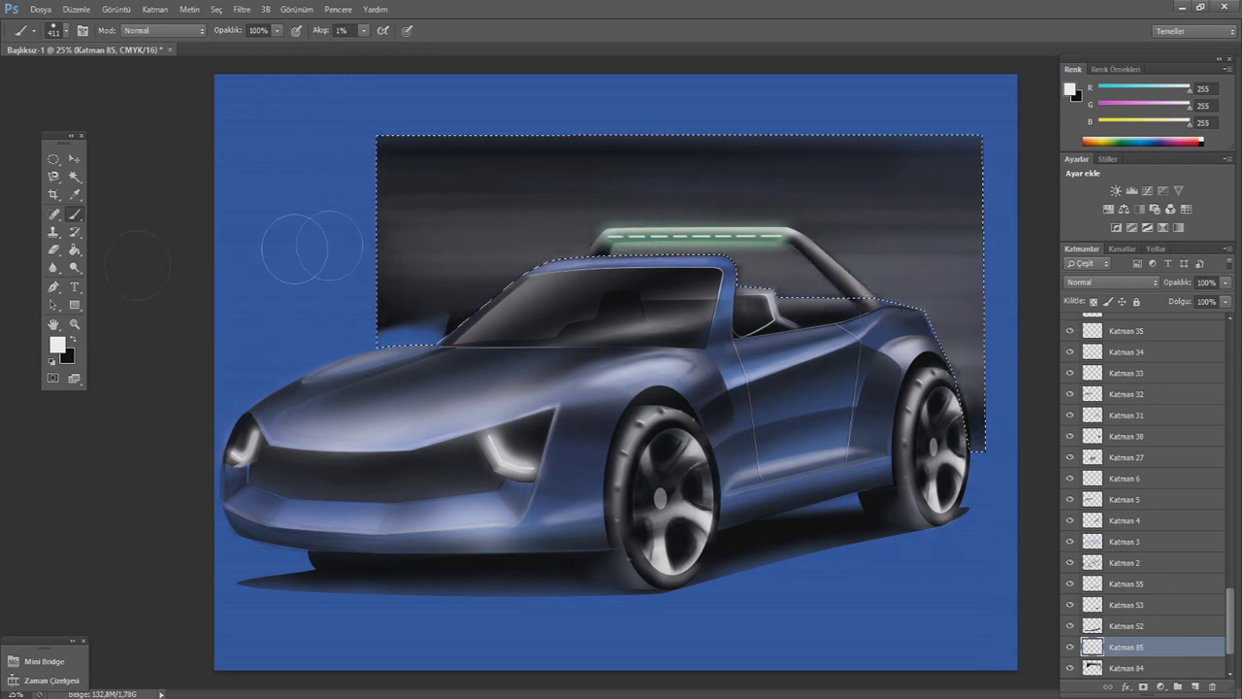
- Drop the selection and merge Katman 84 with Katman 85
key(m)
click(233, 158)
shift+click(1125, 668)
right_click(1125, 667)
click(1088, 421)
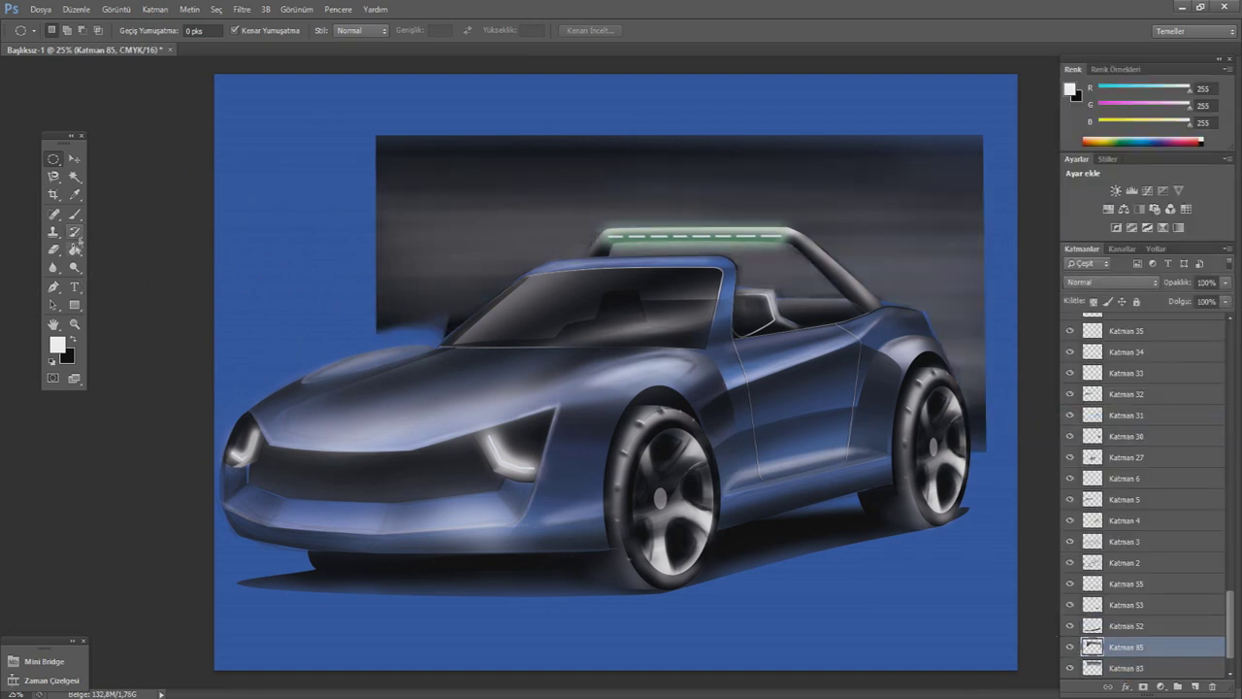
- Set the Eraser to 594 px with raised flow
key(e)
click(65, 32)
text(594)
key(Return)
key(shift+0)
key(shift+6)
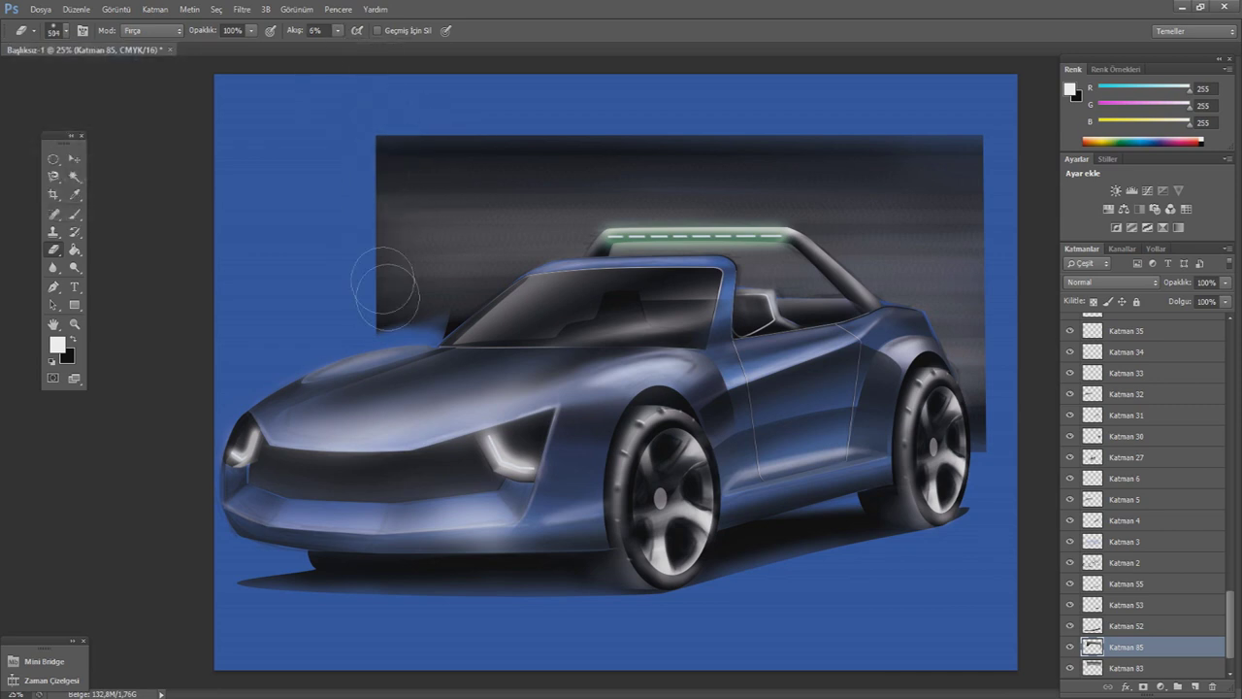
- Merge Katman 83 into Katman 85 and erase the backdrop's left and upper-left edges into the blue
shift+click(1133, 667)
right_click(1133, 668)
click(1106, 431)
mouse_move(383, 146)
mouse_down()
mouse_move(360, 277)
mouse_move(359, 236)
mouse_move(375, 277)
mouse_move(429, 320)
mouse_move(374, 180)
mouse_move(430, 181)
mouse_move(443, 291)
mouse_move(487, 160)
mouse_move(452, 352)
mouse_up()
drag(456, 170, 386, 175)
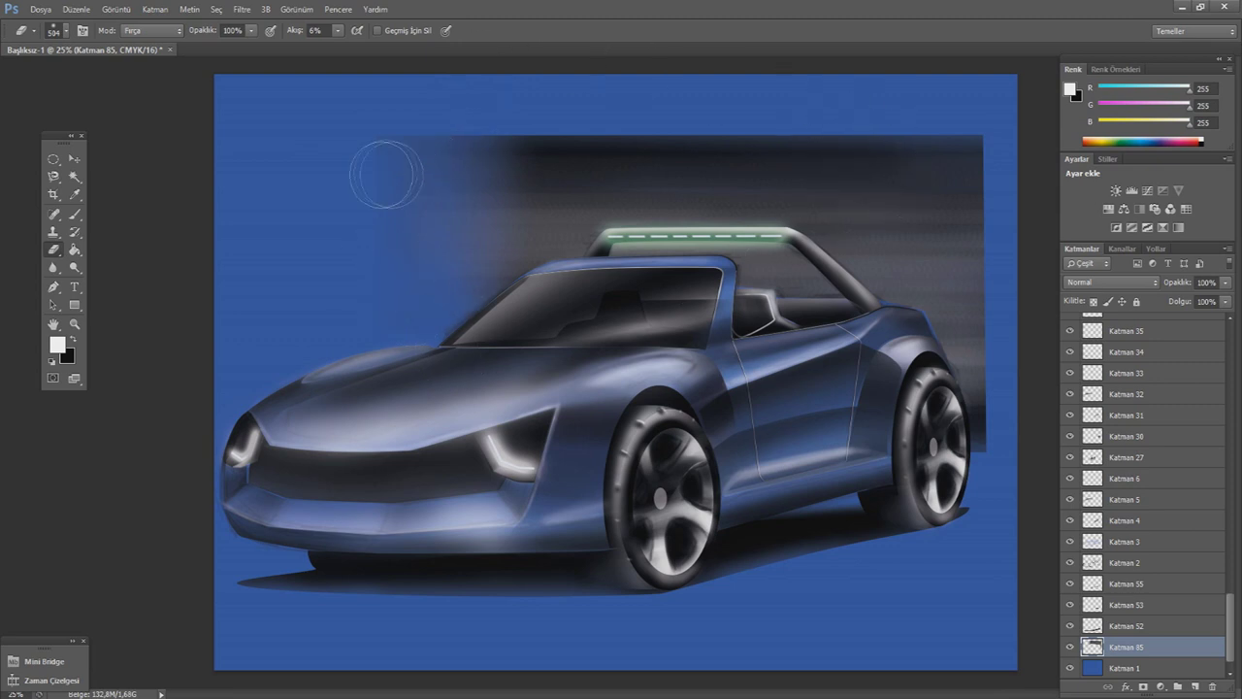
- Make Katman 34 active and briefly zoom out to check the whole image
click(1126, 349)
key(ctrl+minus)
key(ctrl+plus)
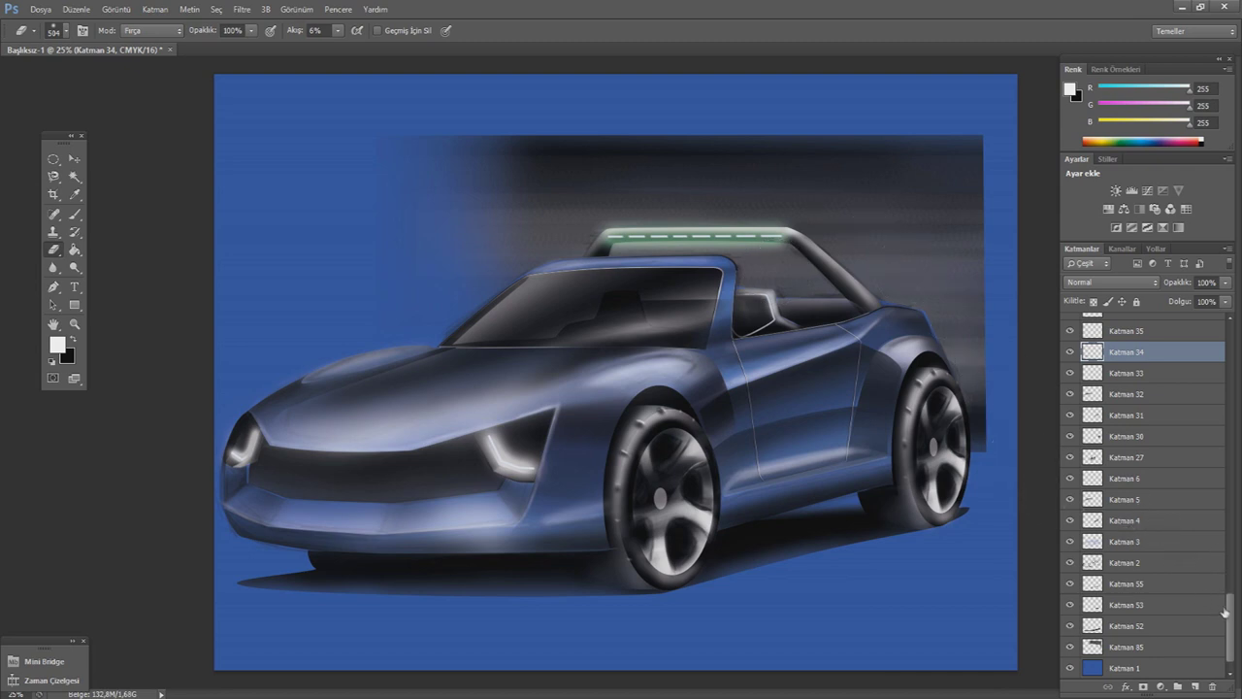
drag(1231, 616, 1230, 528)
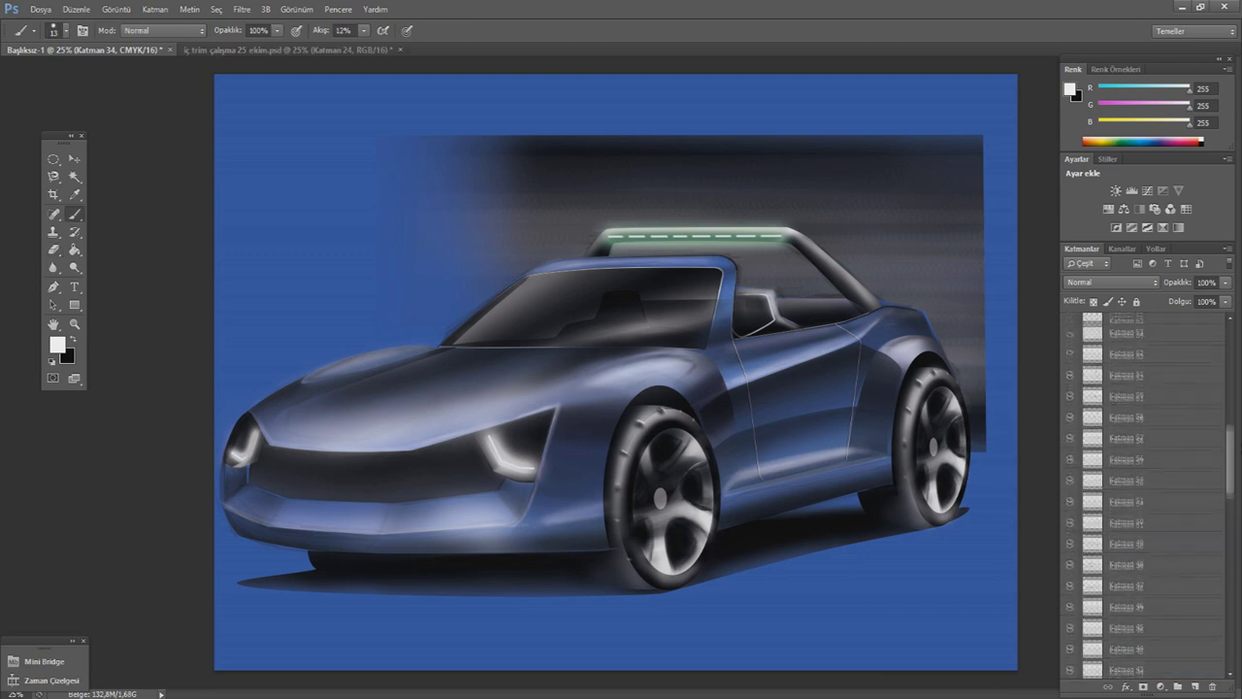
- Add a new empty layer above Katman 82
drag(1230, 549, 1230, 338)
click(1181, 326)
click(1151, 374)
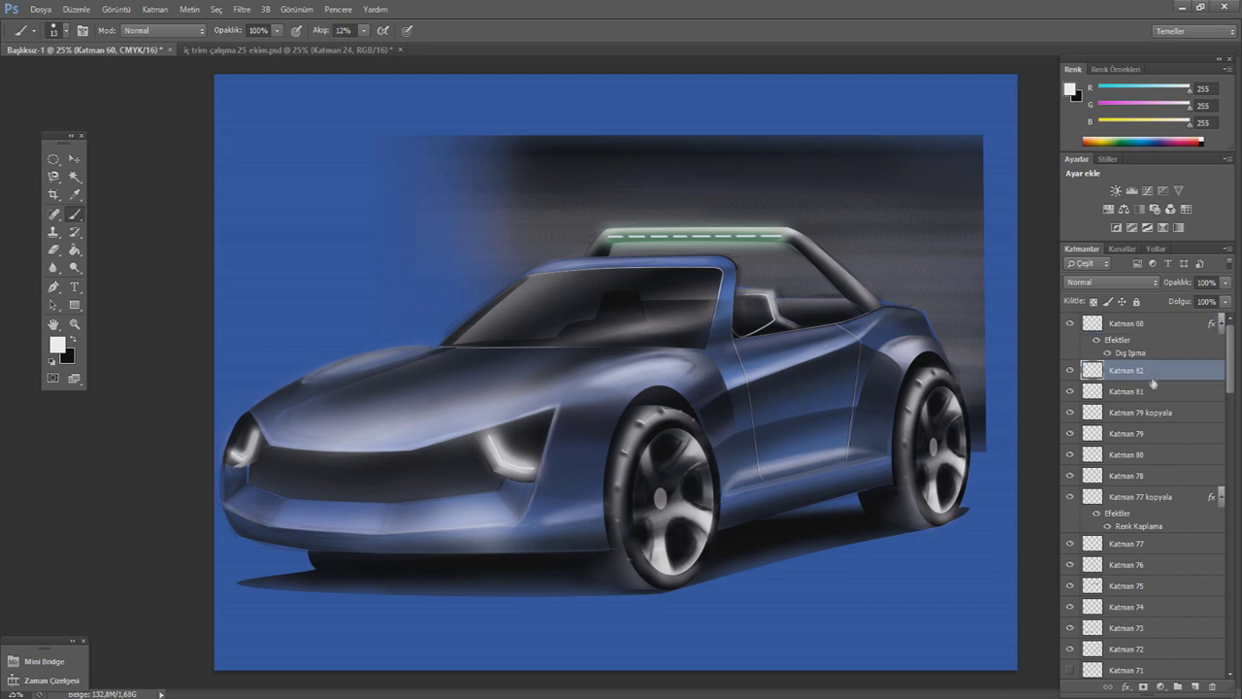
click(1194, 686)
- Airbrush soft white over the upper-left background with a huge 2580 px brush
click(58, 30)
click(111, 136)
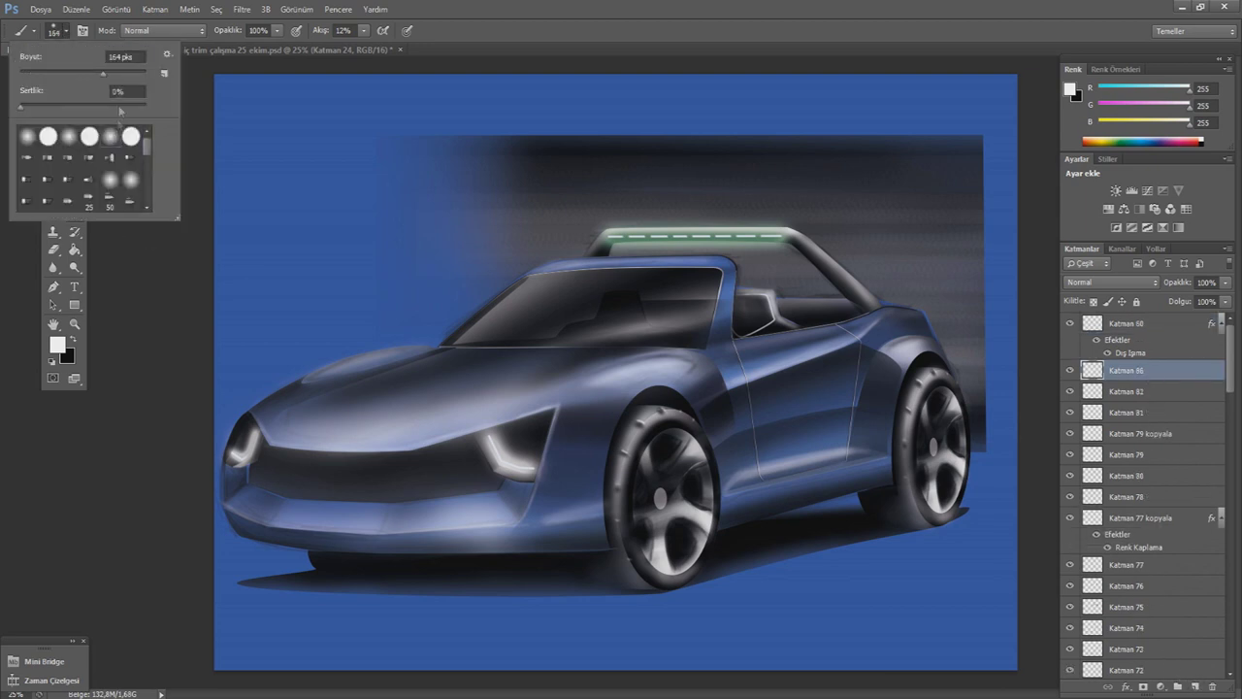
key(bracketleft)
key(bracketleft)
key(bracketleft)
click(364, 31)
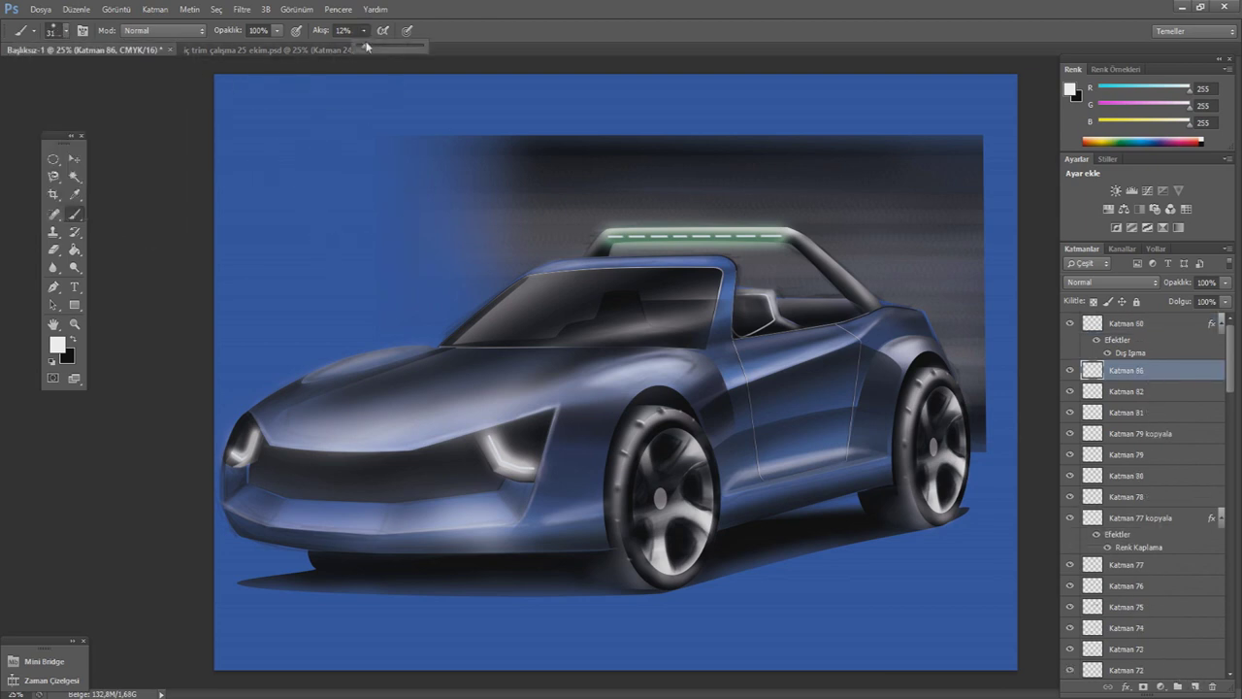
click(58, 30)
drag(25, 73, 140, 76)
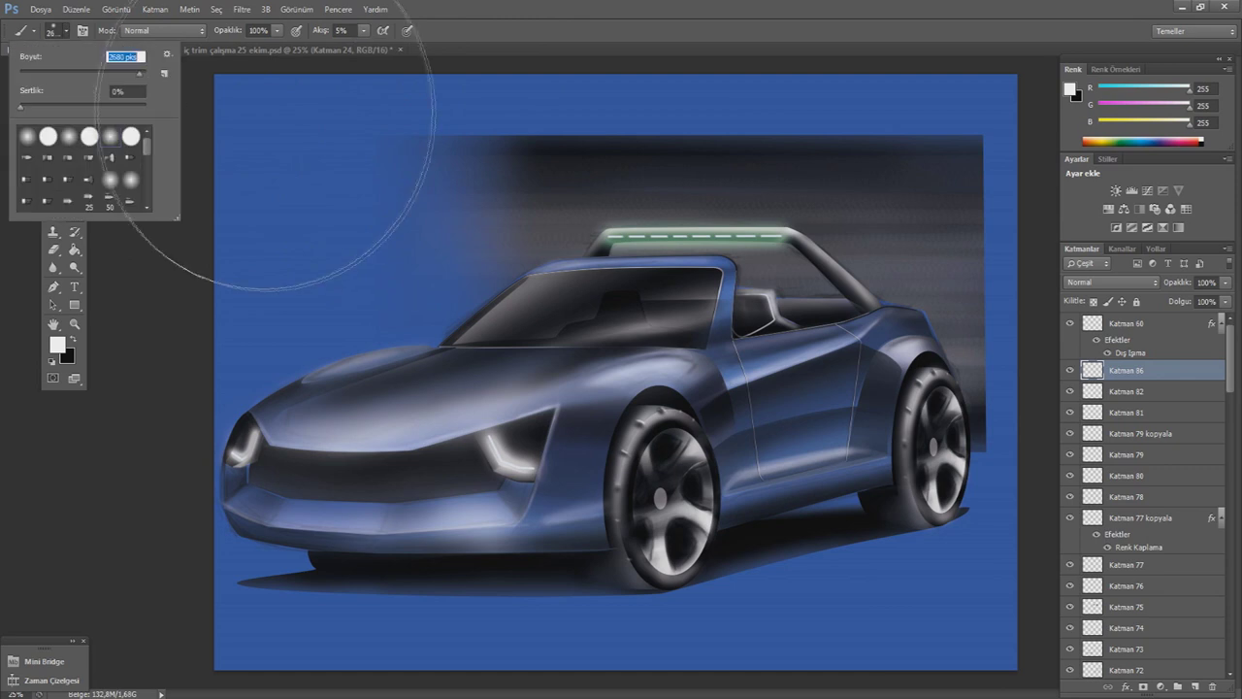
mouse_move(330, 146)
mouse_down()
mouse_move(146, 378)
mouse_move(306, 209)
mouse_move(376, 219)
mouse_up()
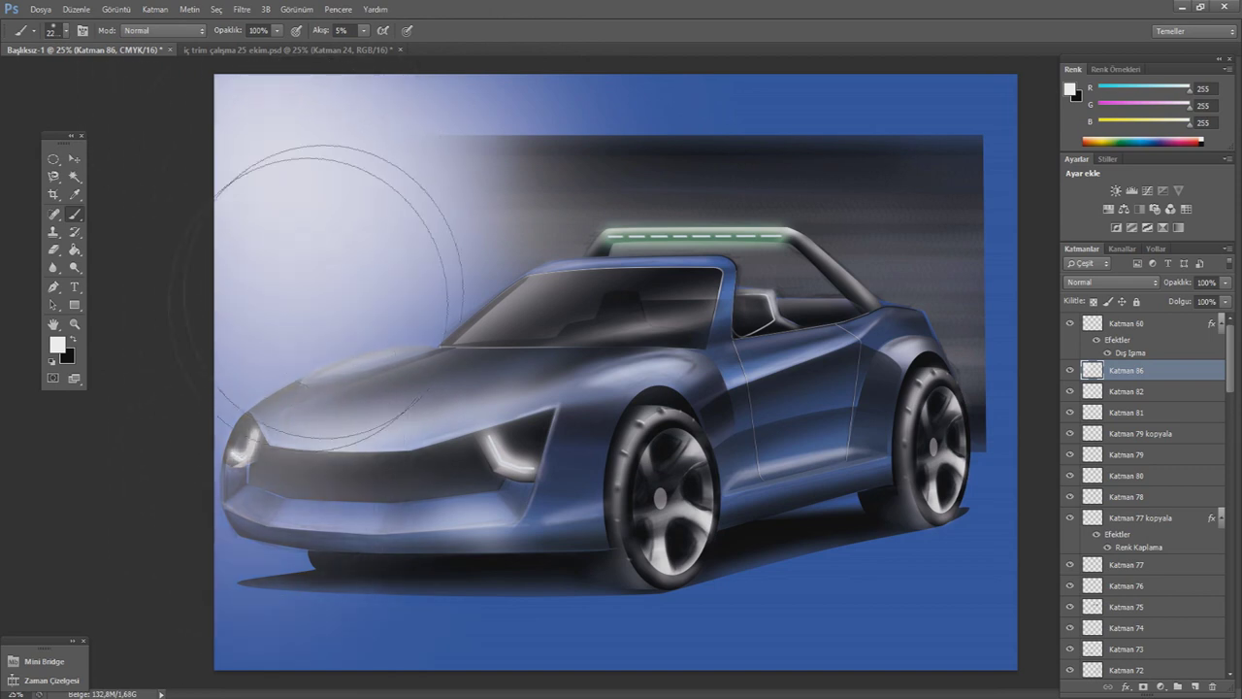
drag(375, 219, 457, 83)
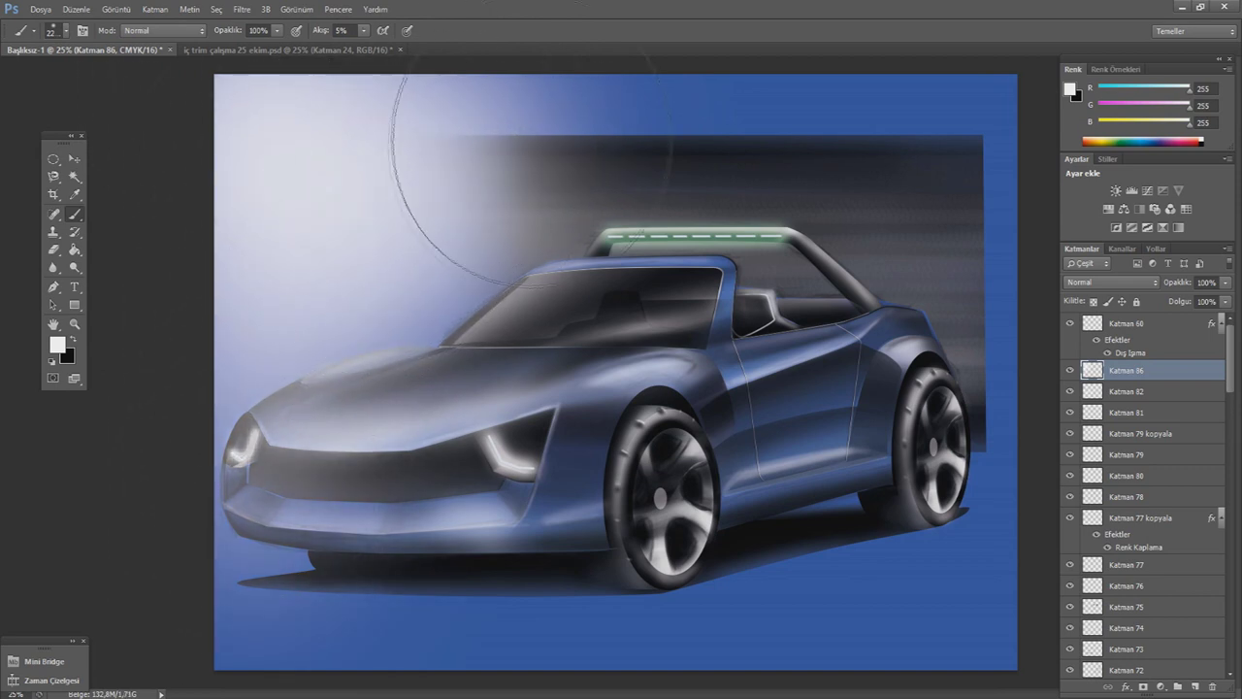
- Spread the glow toward the top centre with a 2448 px brush at 2% flow
click(62, 36)
drag(122, 80, 129, 75)
click(386, 101)
click(63, 30)
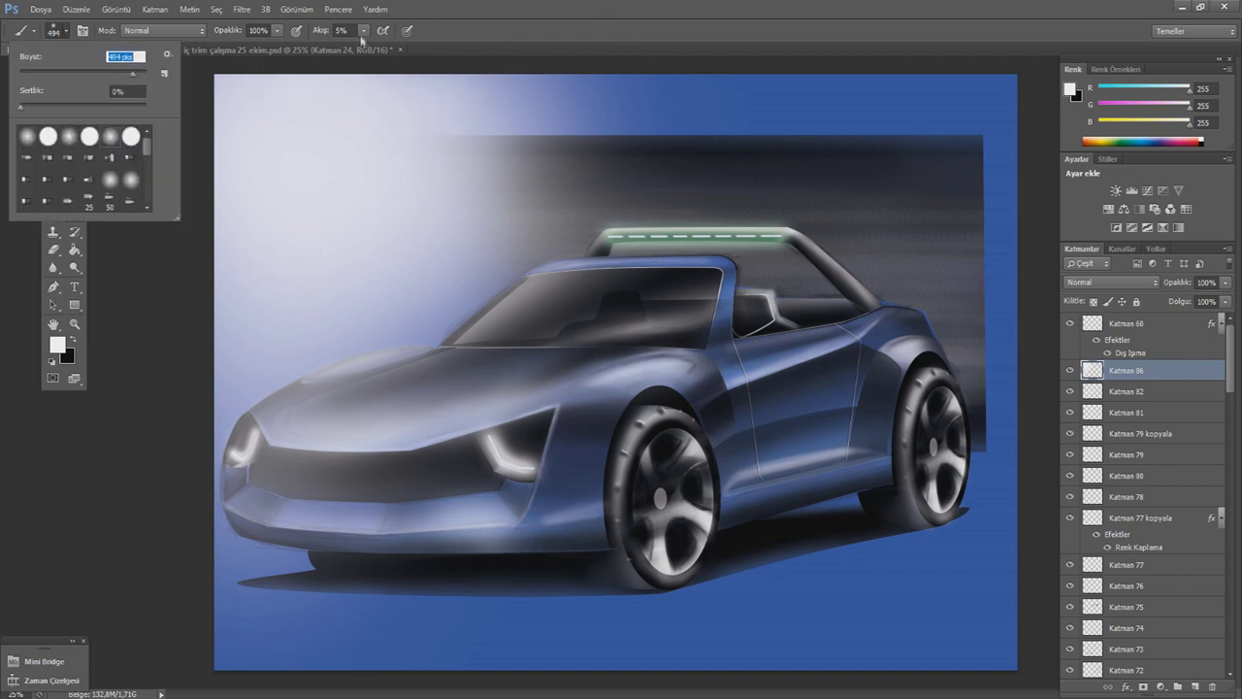
drag(364, 30, 360, 47)
click(62, 30)
drag(133, 74, 140, 74)
click(333, 125)
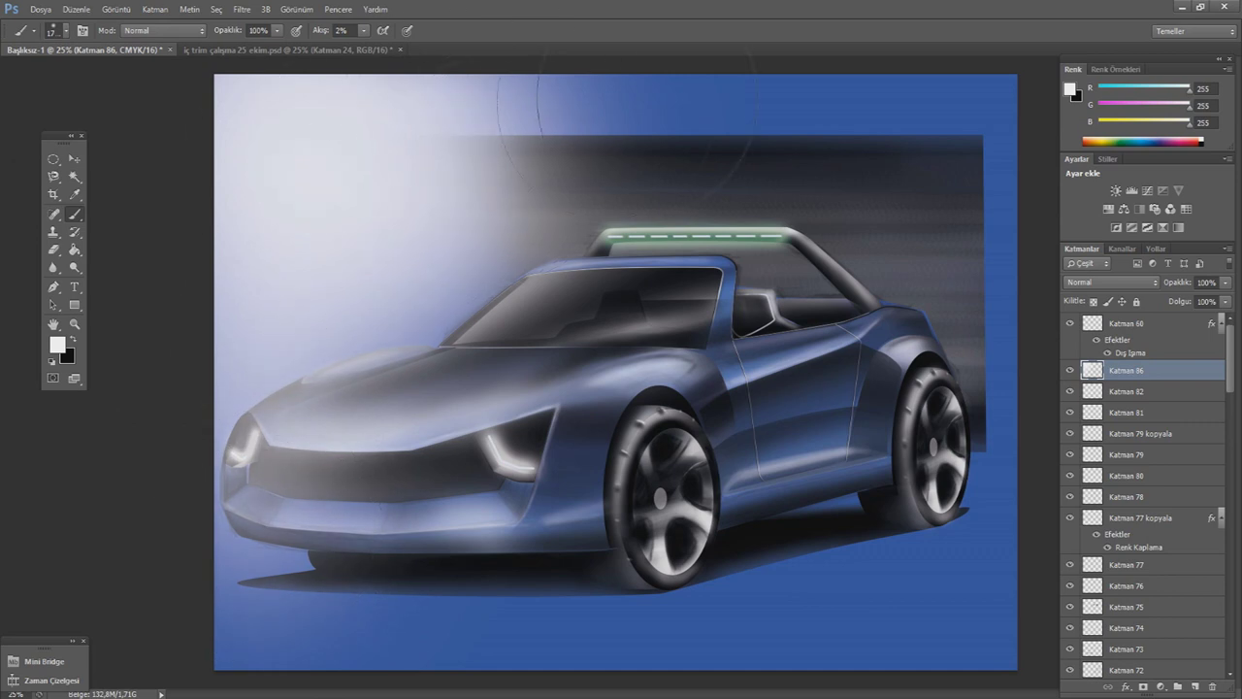
drag(621, 107, 572, 112)
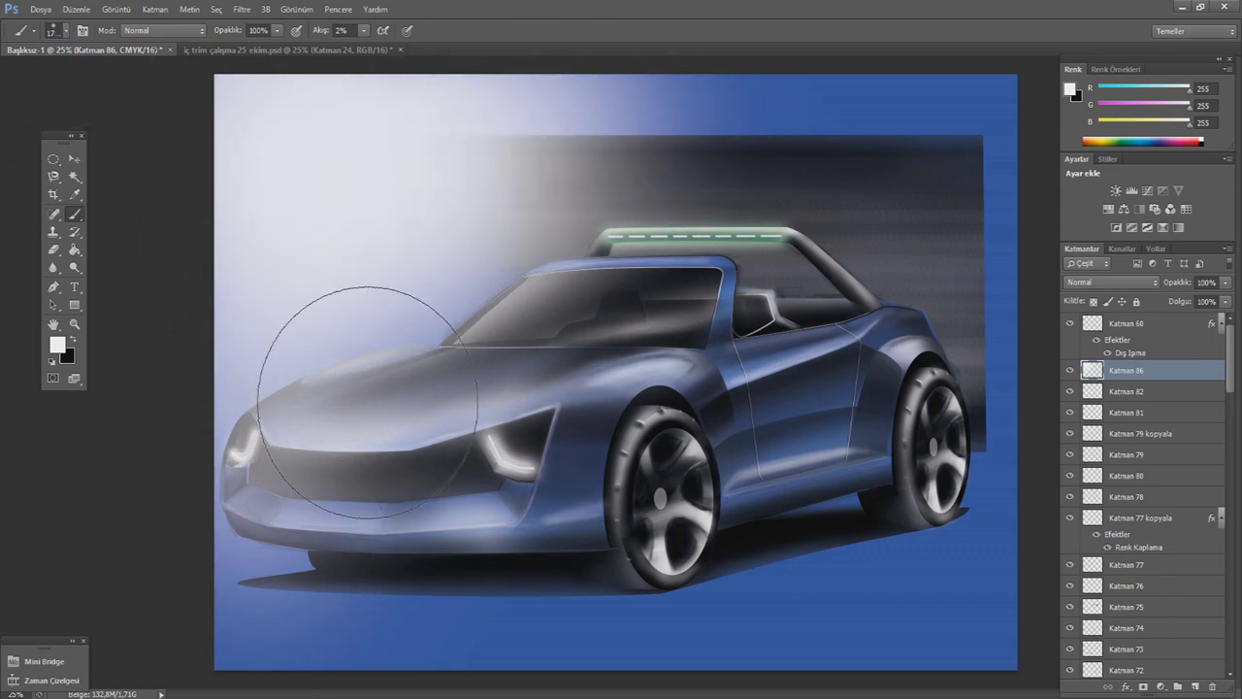
- Add empty layer Katman 87 and move Katman 68 higher in the stack
click(65, 30)
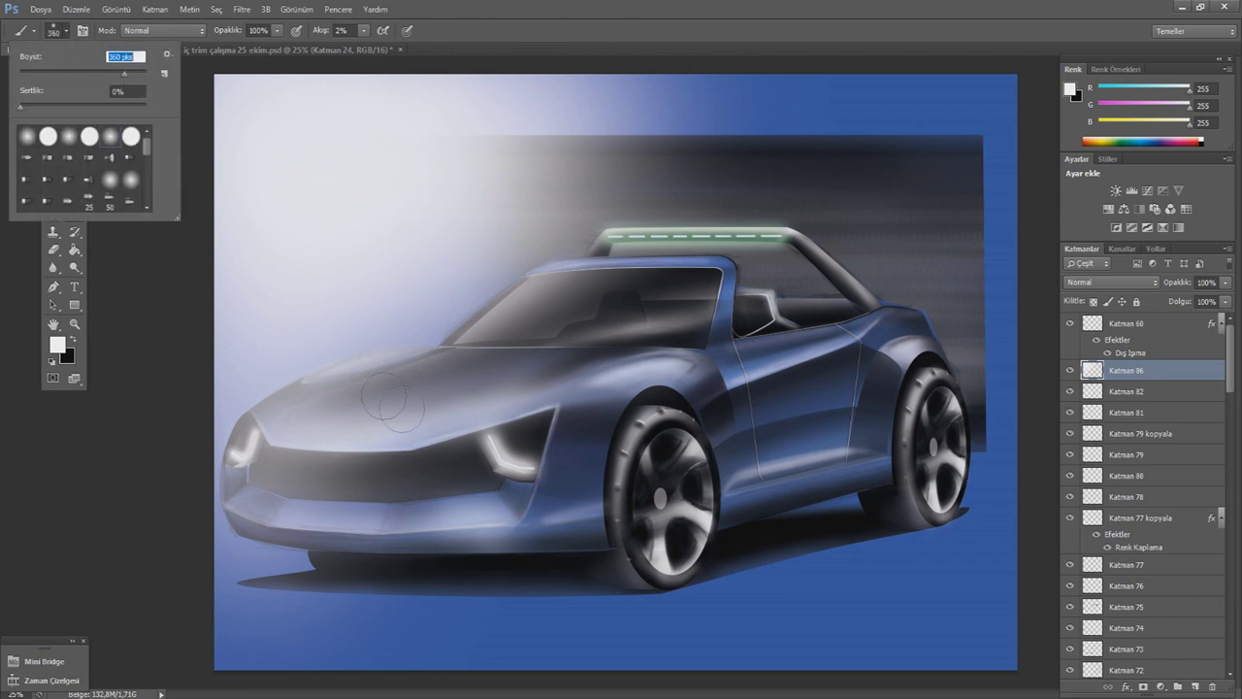
key(Return)
key(ctrl+shift+alt+n)
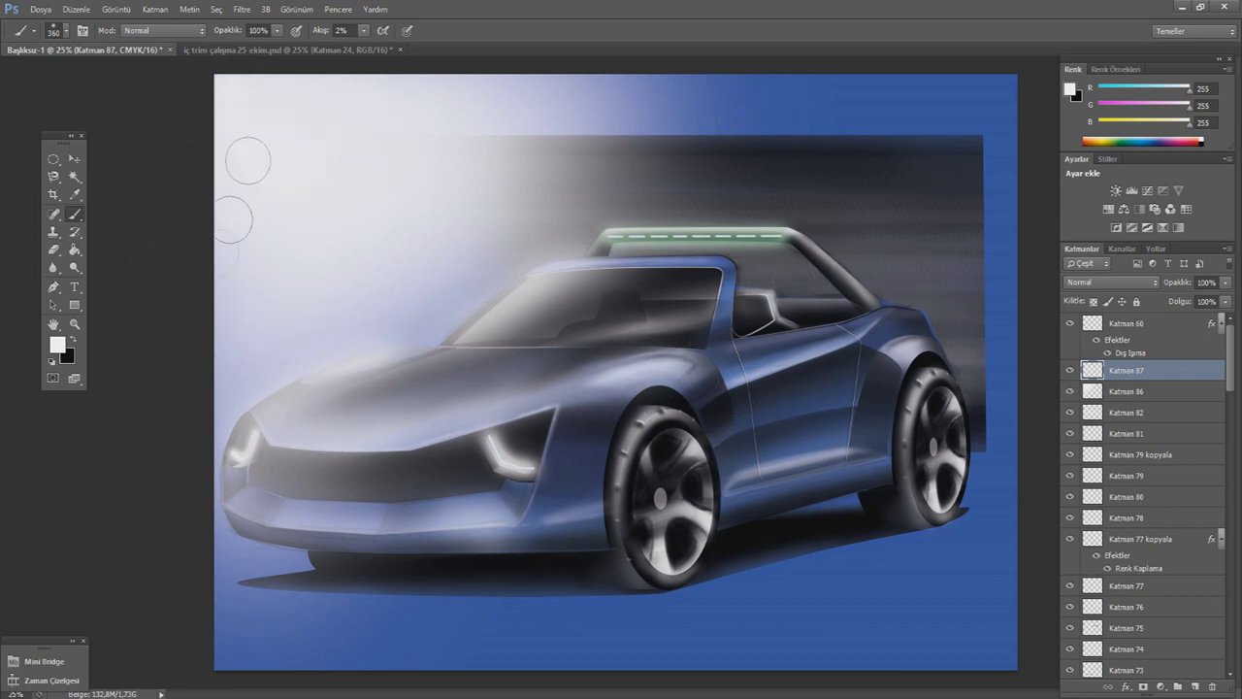
scroll(1068, 541, down, 3)
scroll(1069, 524, down, 3)
drag(1125, 409, 1148, 341)
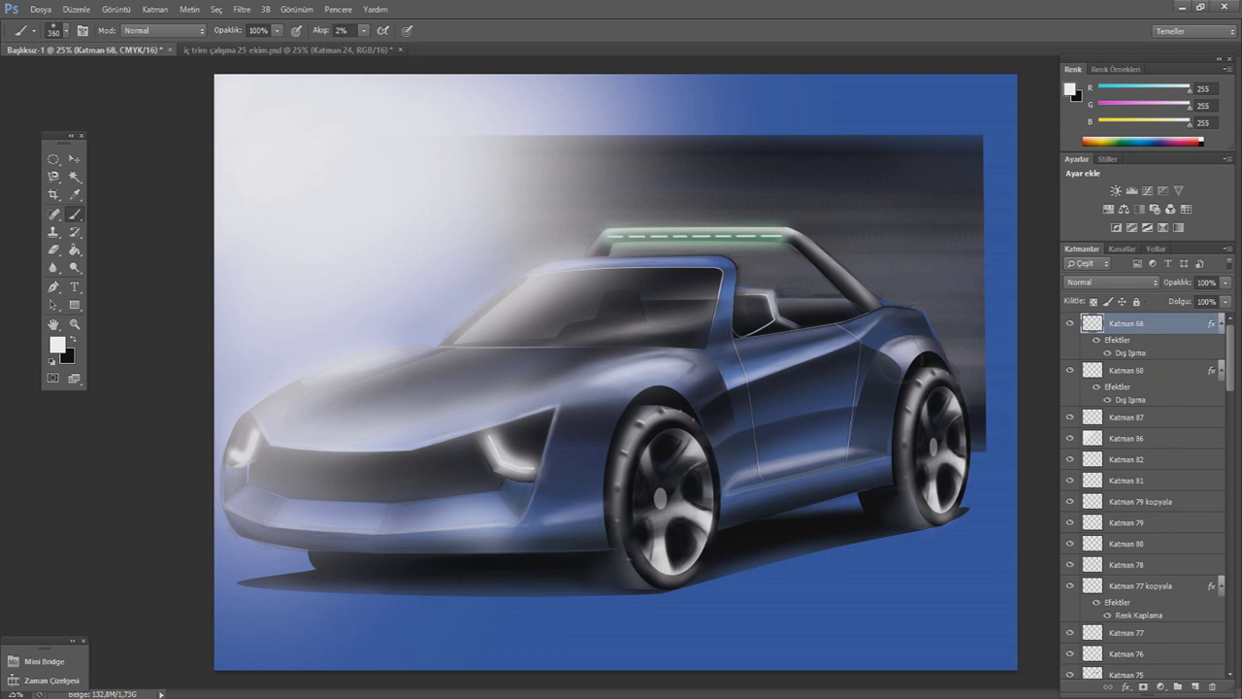
- Add a new layer above Katman 87 and set a black 114 px brush
click(65, 30)
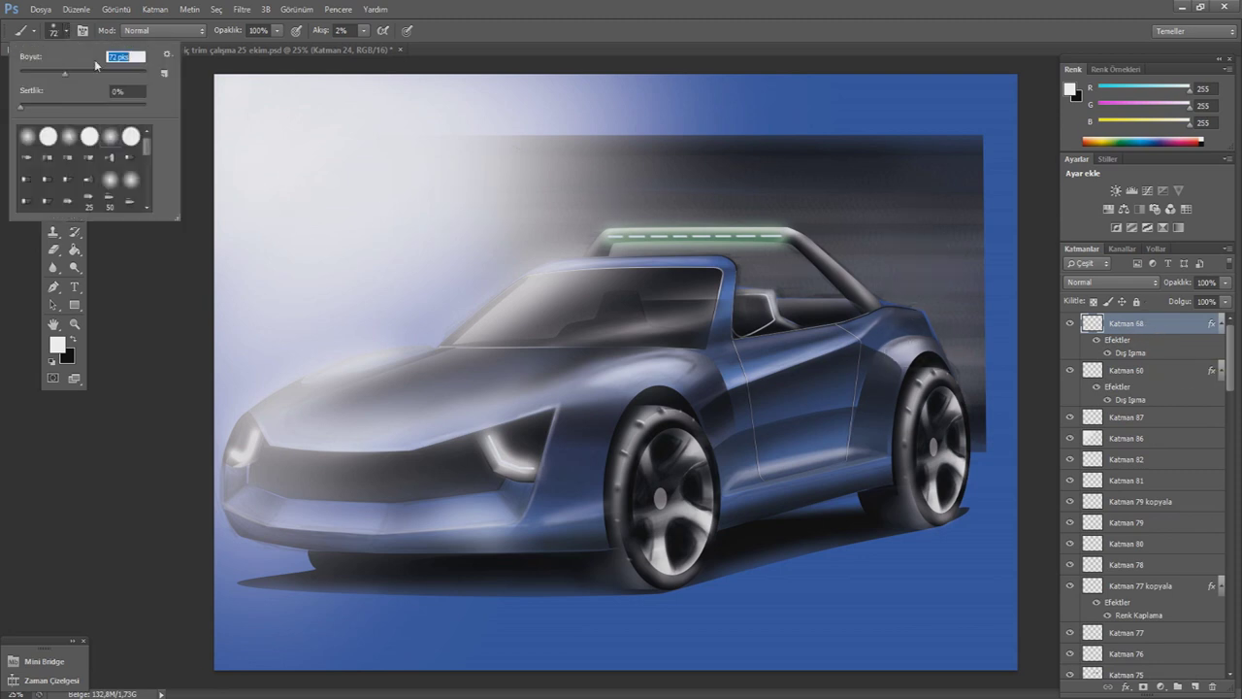
click(1134, 419)
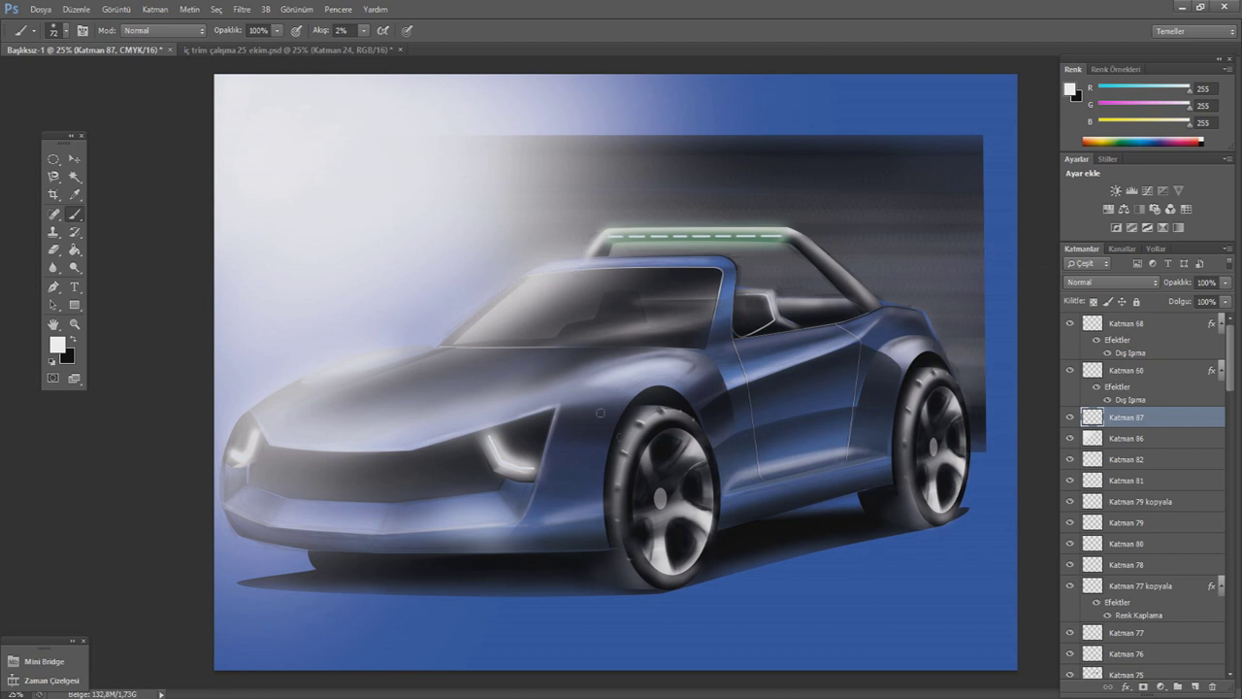
click(1196, 685)
key(x)
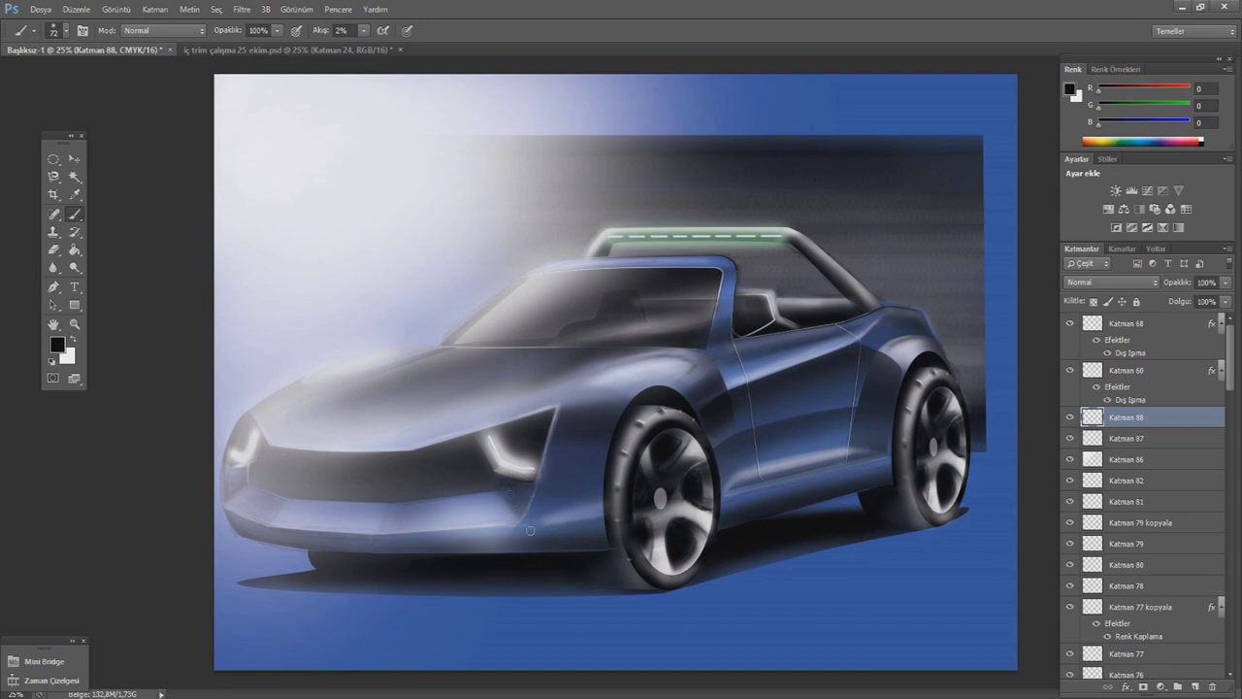
click(66, 31)
drag(111, 52, 132, 53)
click(485, 479)
- Darken the front grille and lower bumper with black strokes, then add empty layer Katman 89
mouse_move(417, 497)
mouse_down()
mouse_move(530, 509)
mouse_move(406, 505)
mouse_up()
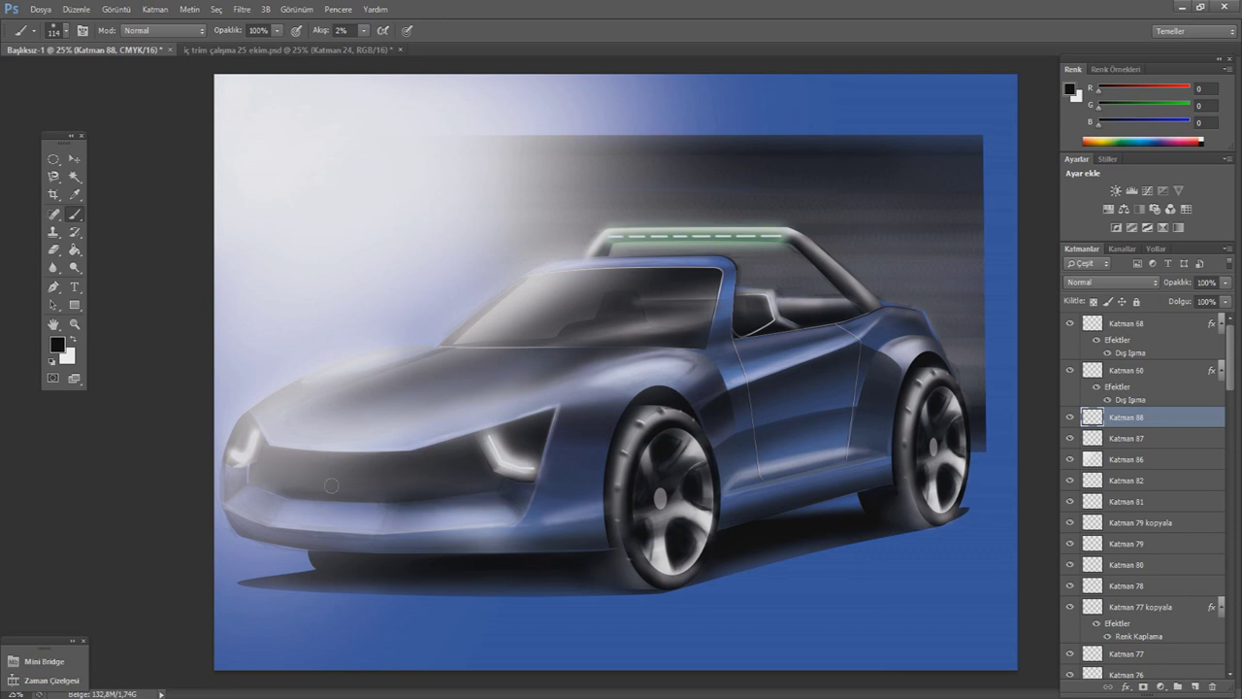
mouse_move(256, 461)
mouse_down()
mouse_move(384, 464)
mouse_move(268, 454)
mouse_up()
mouse_move(367, 468)
mouse_down()
mouse_move(248, 471)
mouse_move(388, 506)
mouse_up()
mouse_move(287, 495)
mouse_down()
mouse_move(238, 474)
mouse_move(280, 500)
mouse_move(386, 495)
mouse_move(335, 480)
mouse_move(254, 510)
mouse_move(236, 477)
mouse_up()
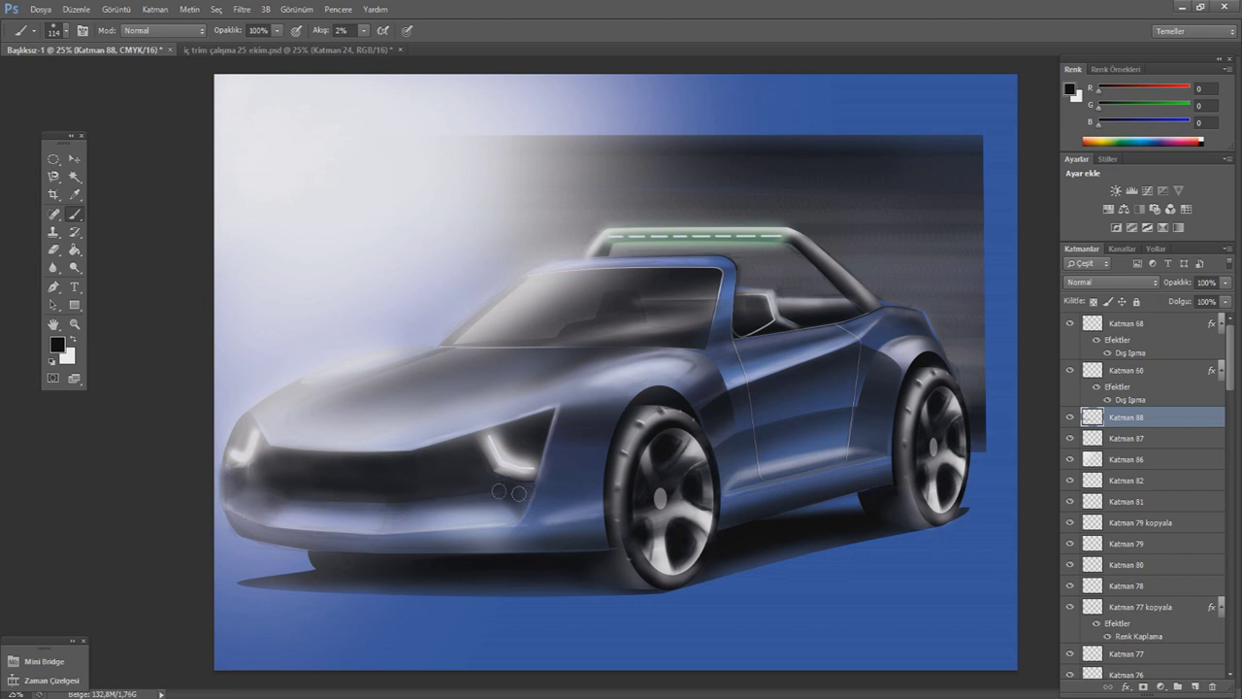
mouse_move(291, 522)
mouse_down()
mouse_move(364, 549)
mouse_move(550, 547)
mouse_up()
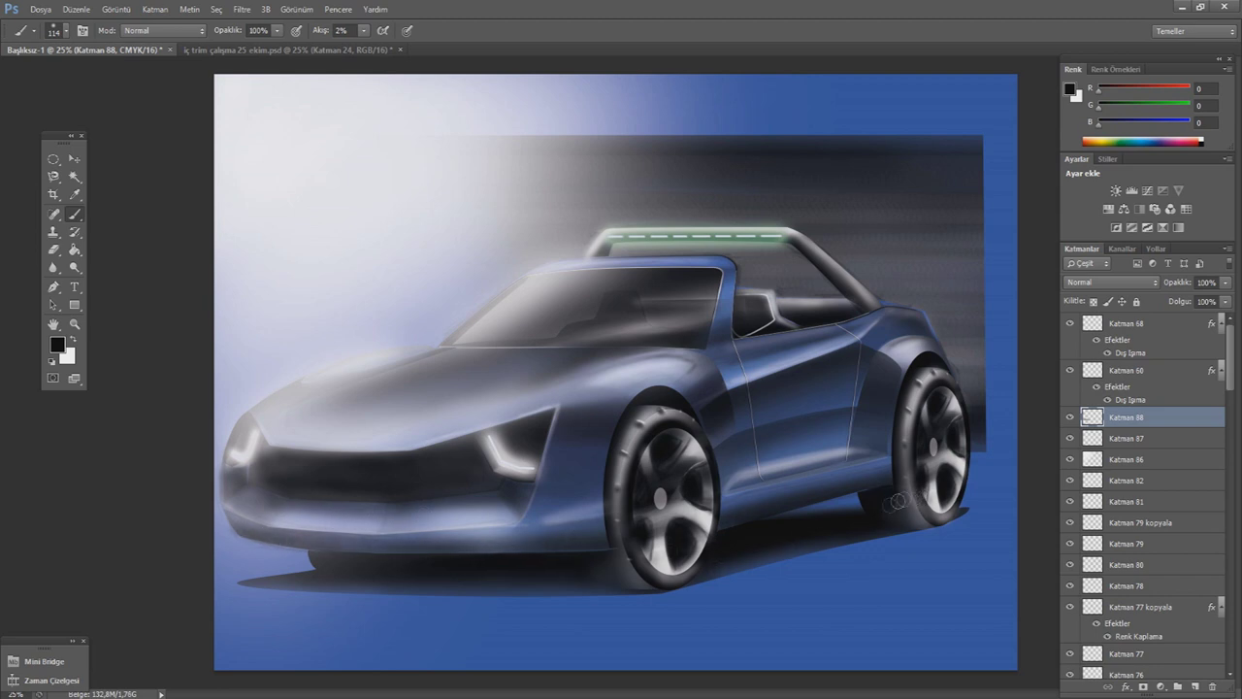
click(1195, 686)
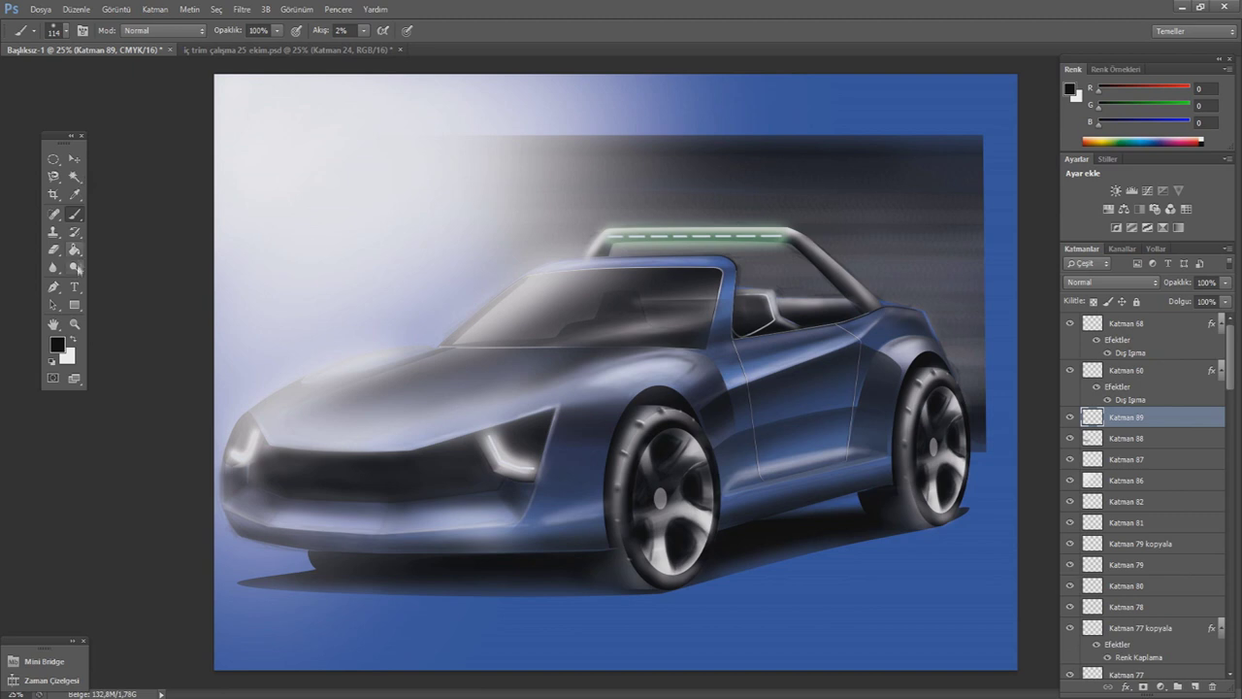
- Draw the signature path below the rear wheel and set up the stroke brush
click(54, 286)
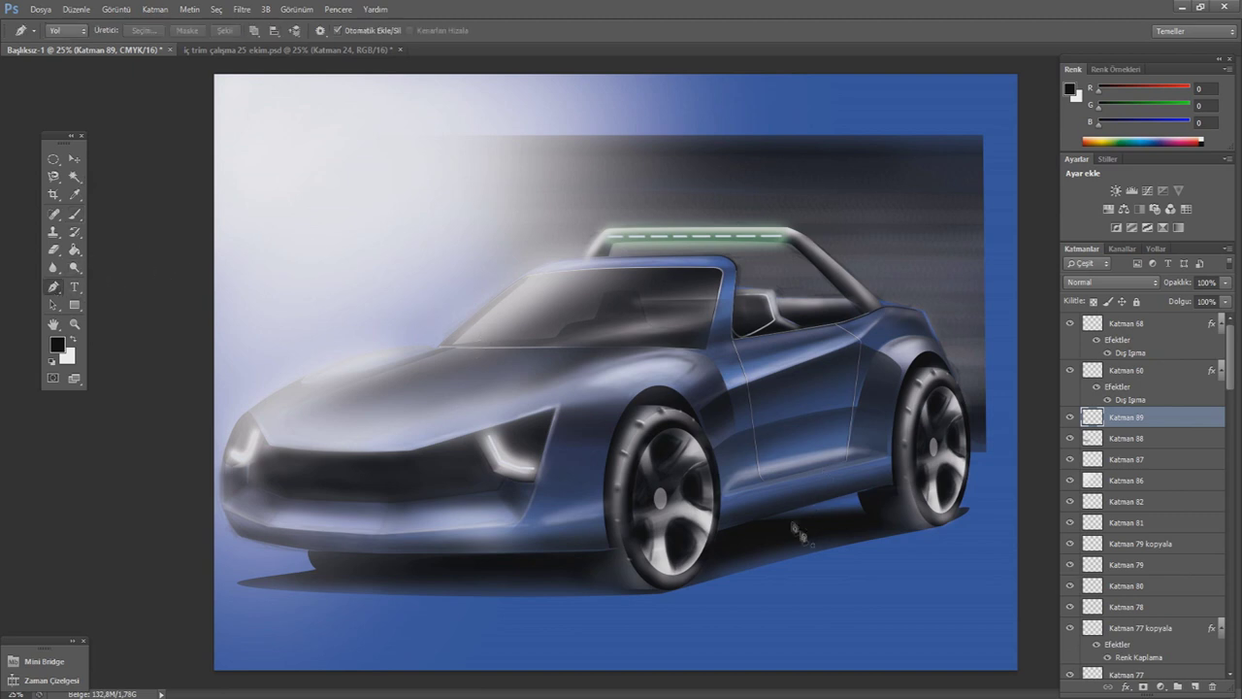
click(856, 549)
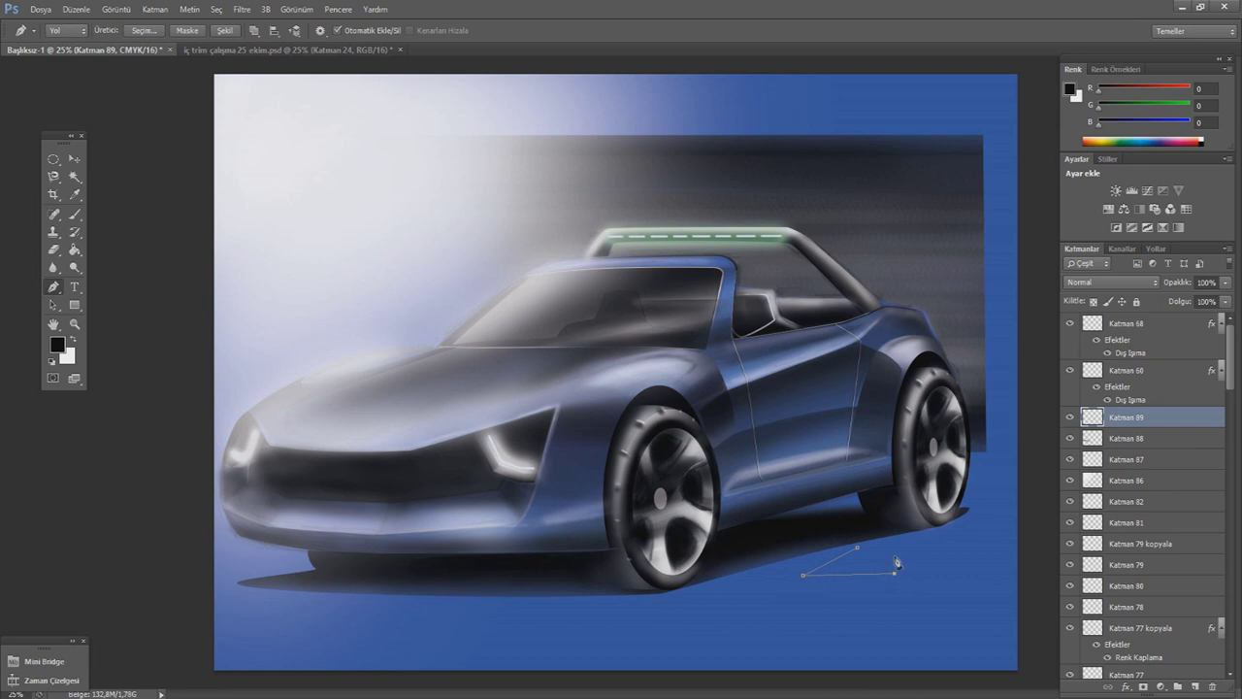
drag(804, 575, 806, 564)
key(b)
click(60, 30)
click(365, 32)
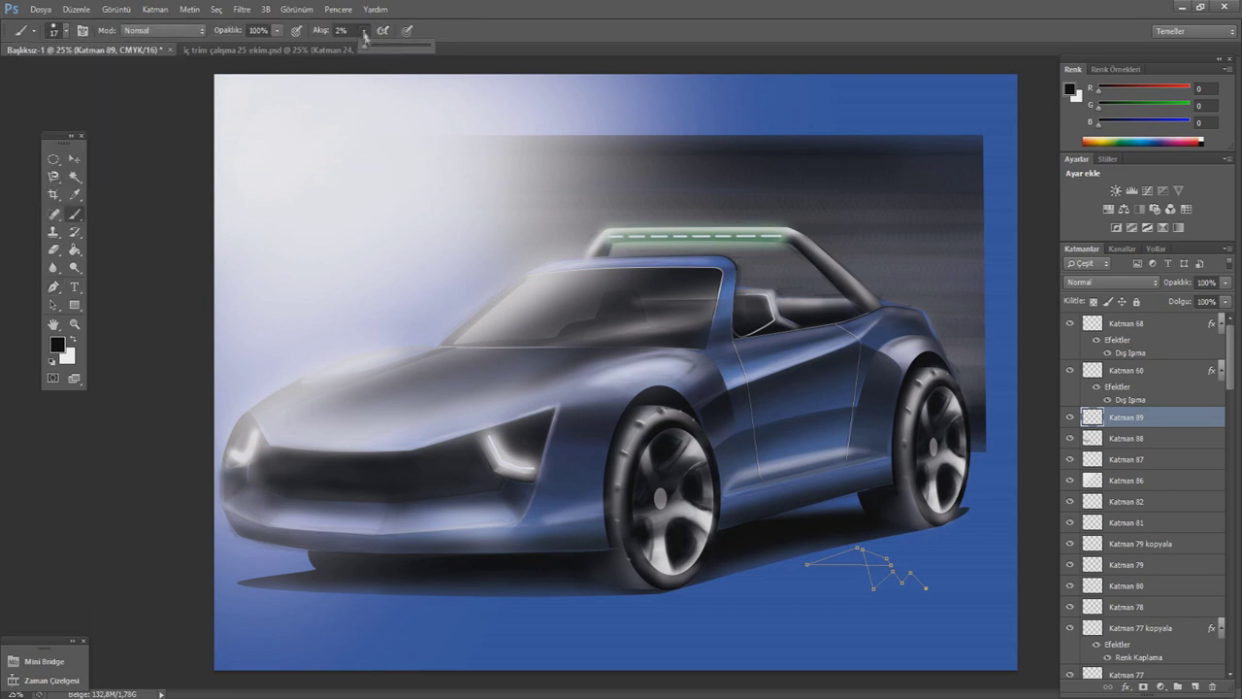
click(63, 289)
- Stroke the signature path with the black brush, delete the path, and set opacity to 52%
right_click(808, 536)
click(874, 297)
click(726, 256)
right_click(772, 353)
click(805, 377)
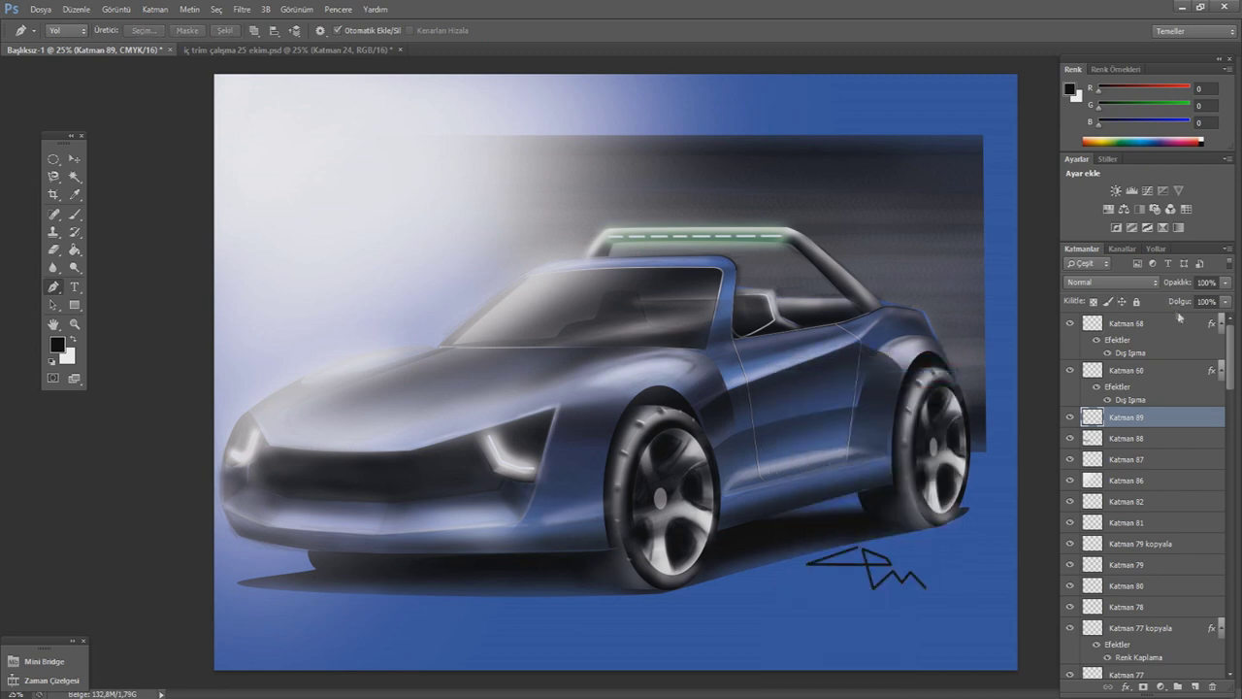
click(1224, 282)
click(1192, 297)
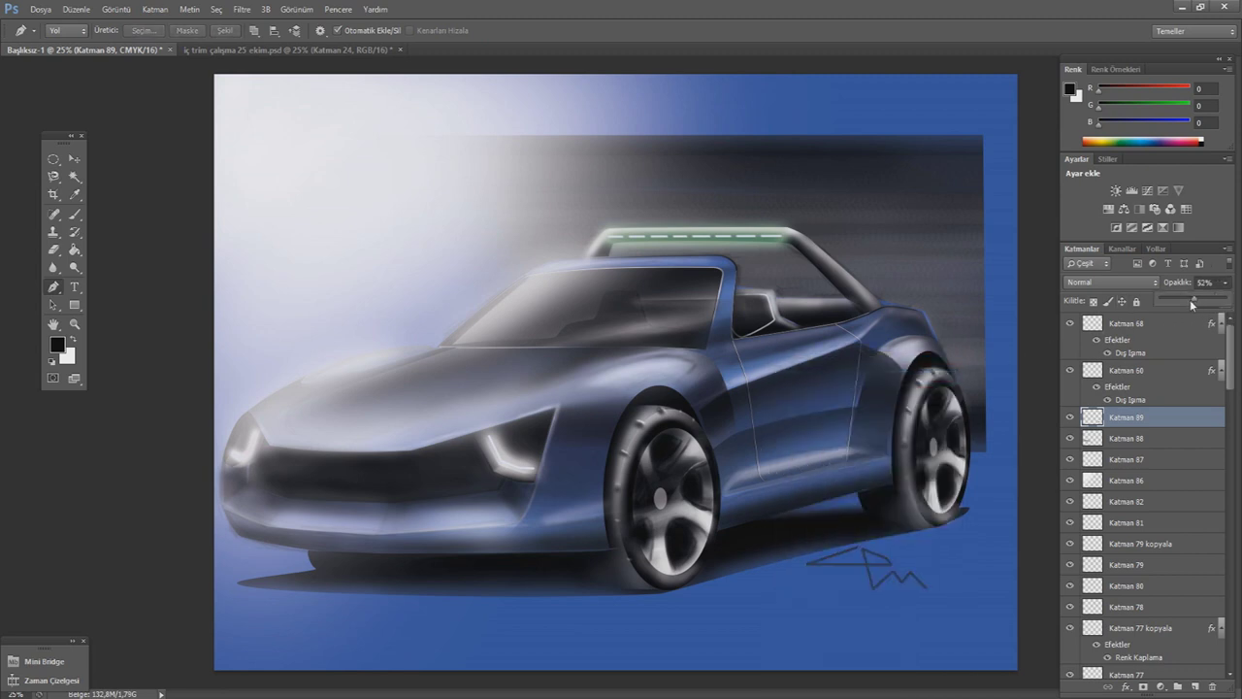